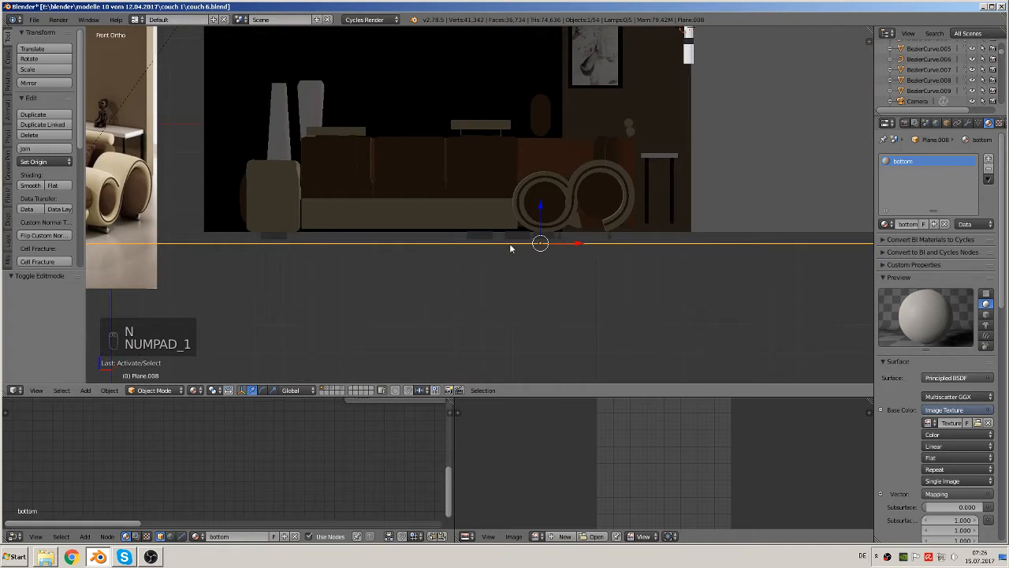
Step: Raise the tiled floor plane by about 0.15 along the Z axis to meet the couch's feet
scroll(530, 244, up, 4)
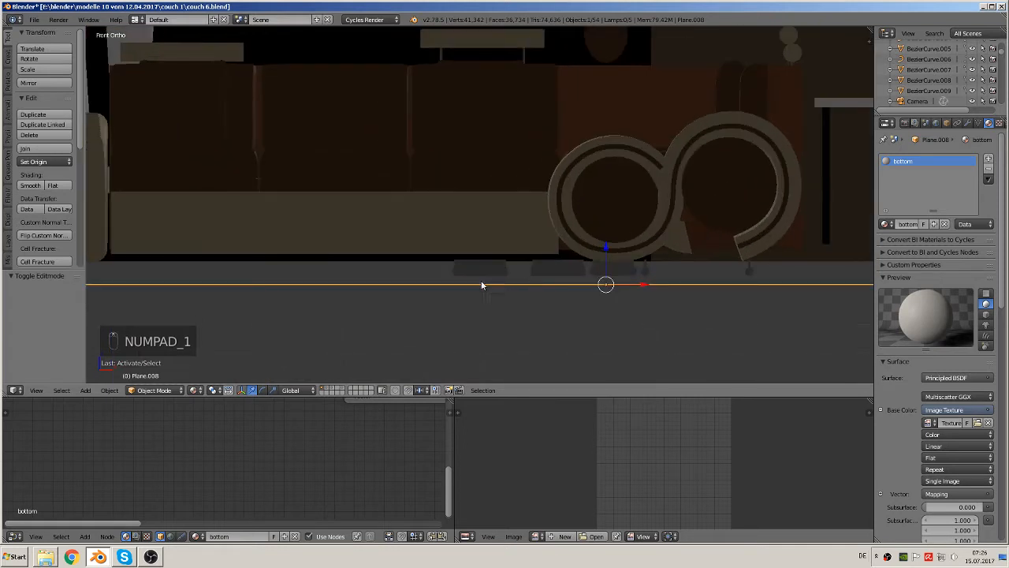
drag(608, 246, 608, 239)
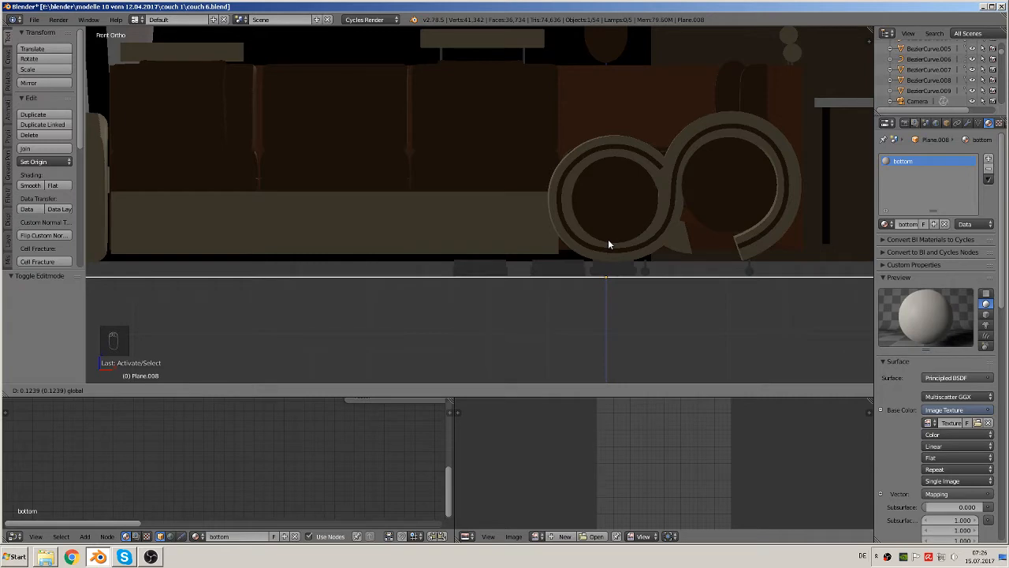
drag(608, 239, 608, 237)
middle_drag(608, 238, 633, 278)
scroll(631, 276, down, 6)
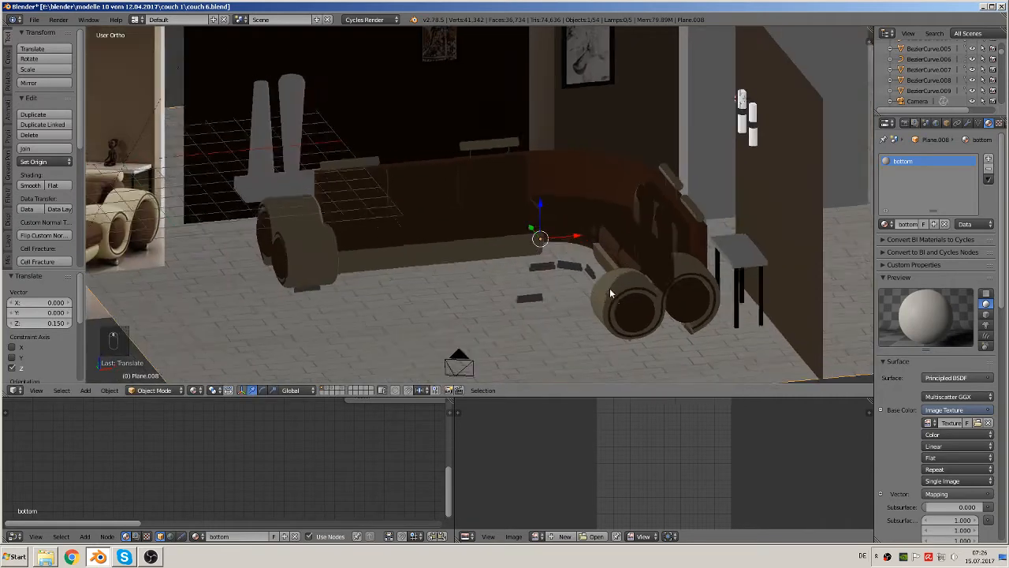
Step: Move the stray chrome foot in front of the couch about 22.34 units along negative X and send it to another layer
right_click(548, 308)
scroll(552, 309, down, 4)
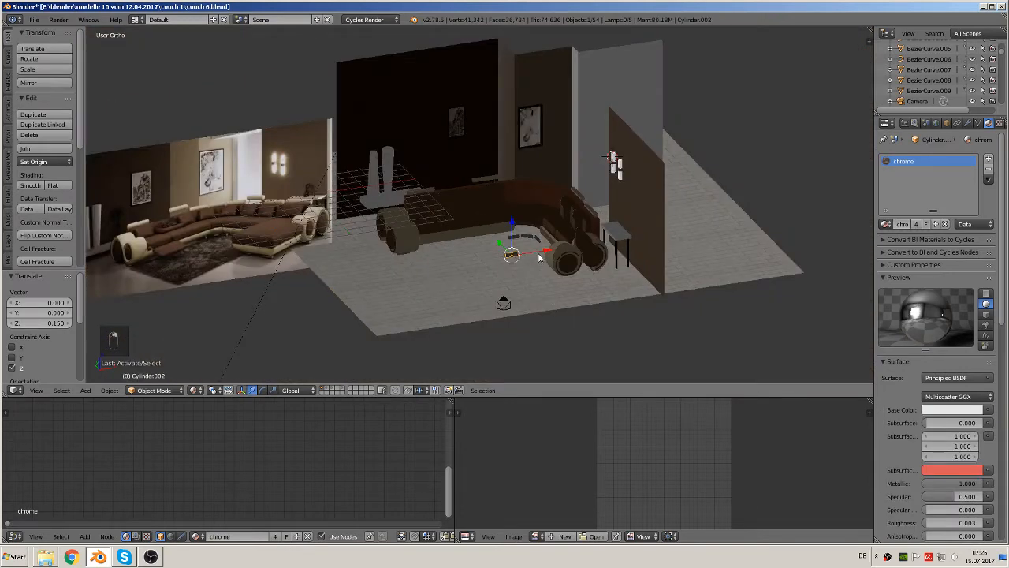
drag(542, 254, 254, 297)
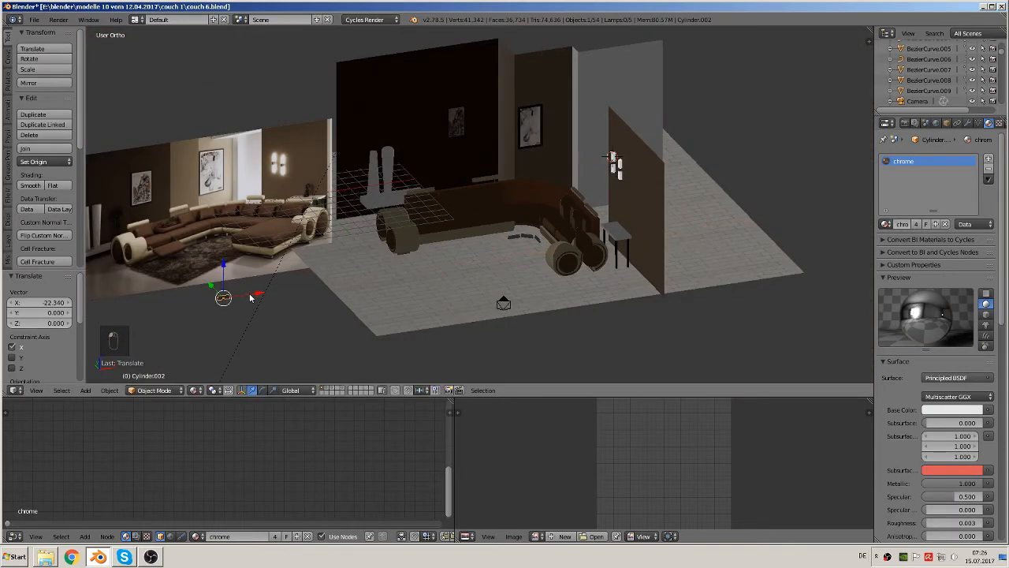
key(m)
click(341, 315)
scroll(575, 167, up, 1)
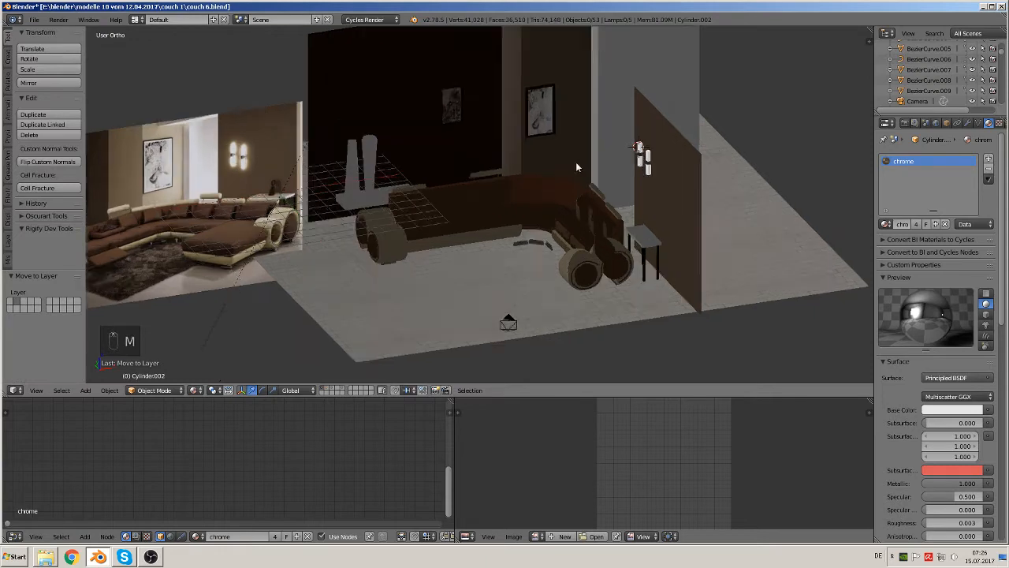
Step: Lower the side table by about 0.697 along Z so it stands on the floor
scroll(576, 167, up, 3)
right_click(759, 269)
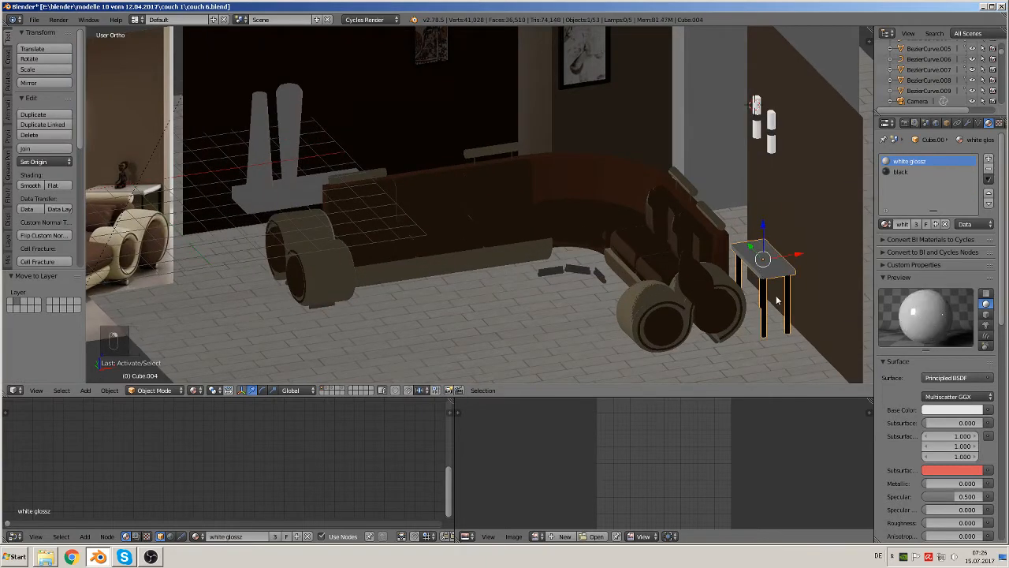
drag(763, 233, 759, 257)
Step: Duplicate the beige trim under the couch's side section and move the copy about 6.5 units along negative X onto open floor
right_click(694, 298)
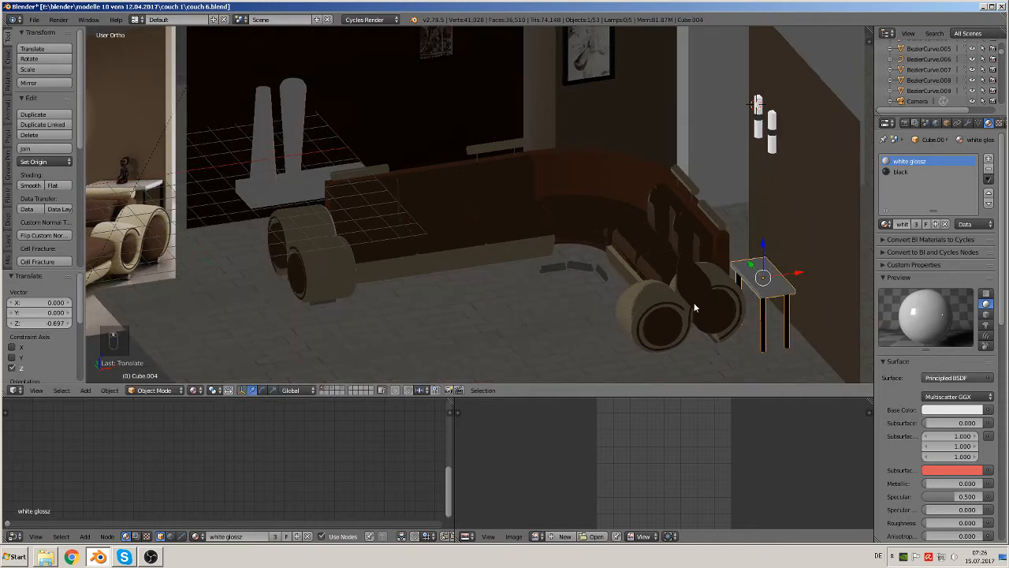
middle_drag(694, 298, 746, 305)
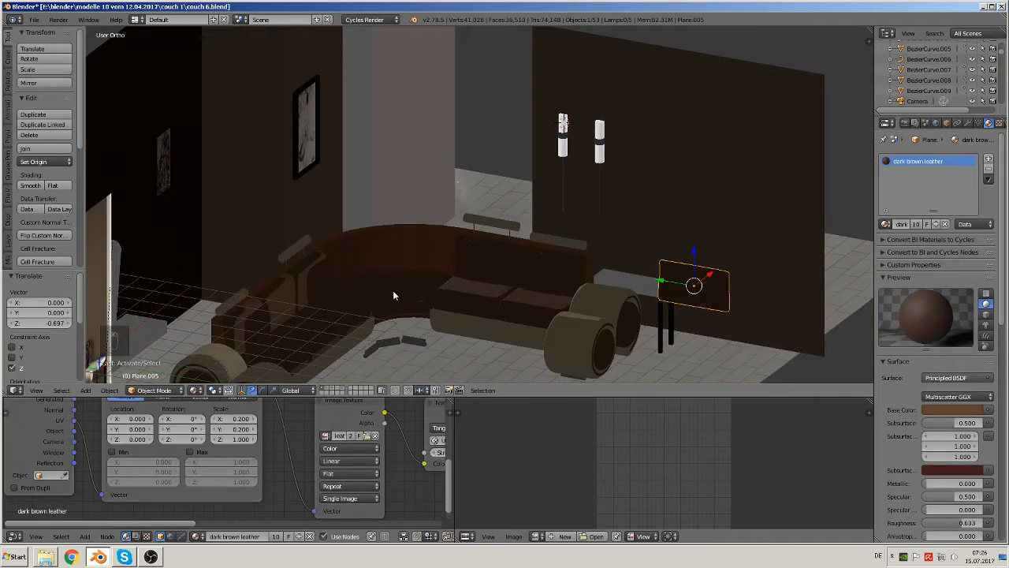
scroll(495, 201, up, 6)
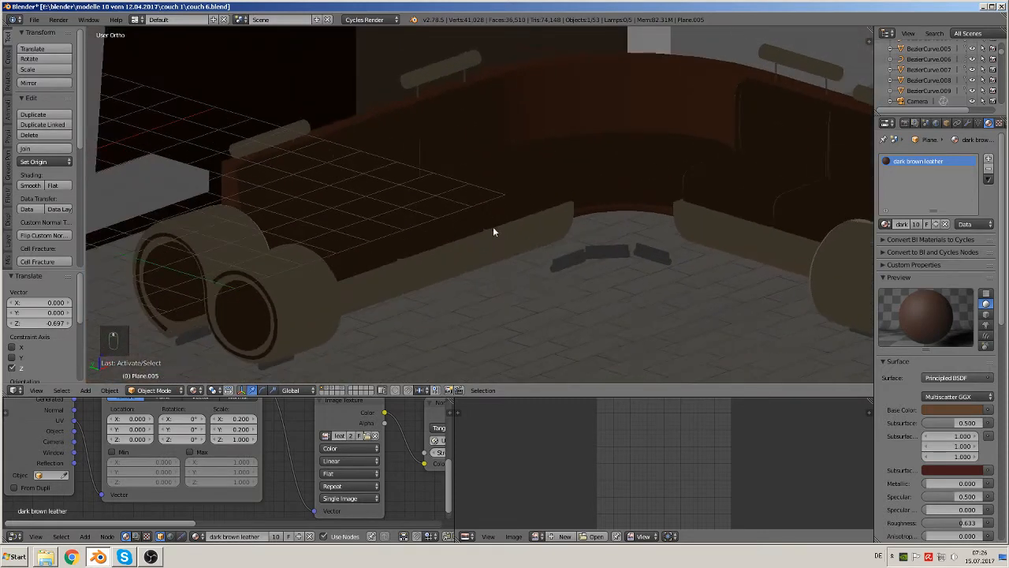
scroll(463, 256, down, 1)
right_click(463, 257)
scroll(447, 272, down, 2)
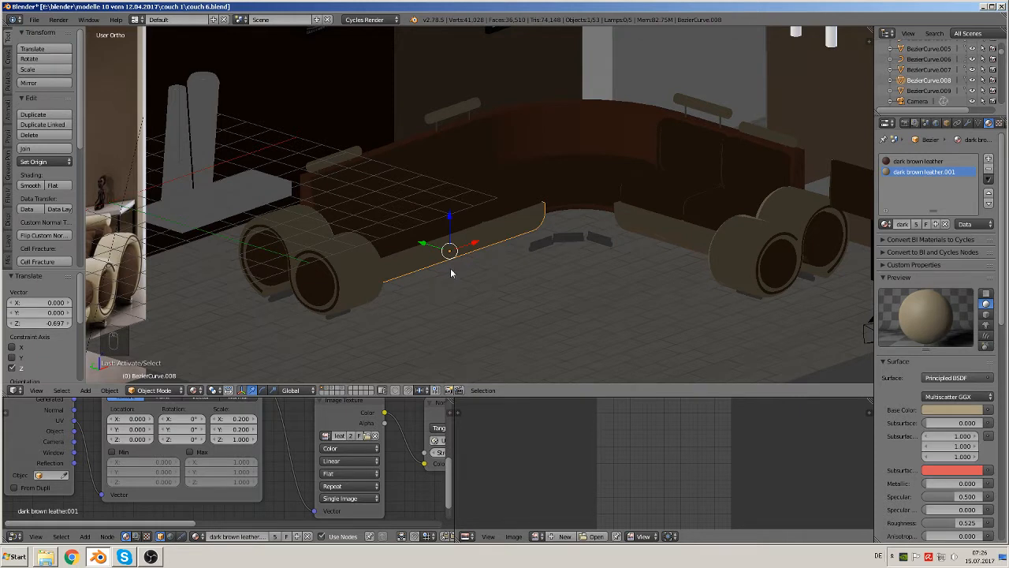
right_click(661, 236)
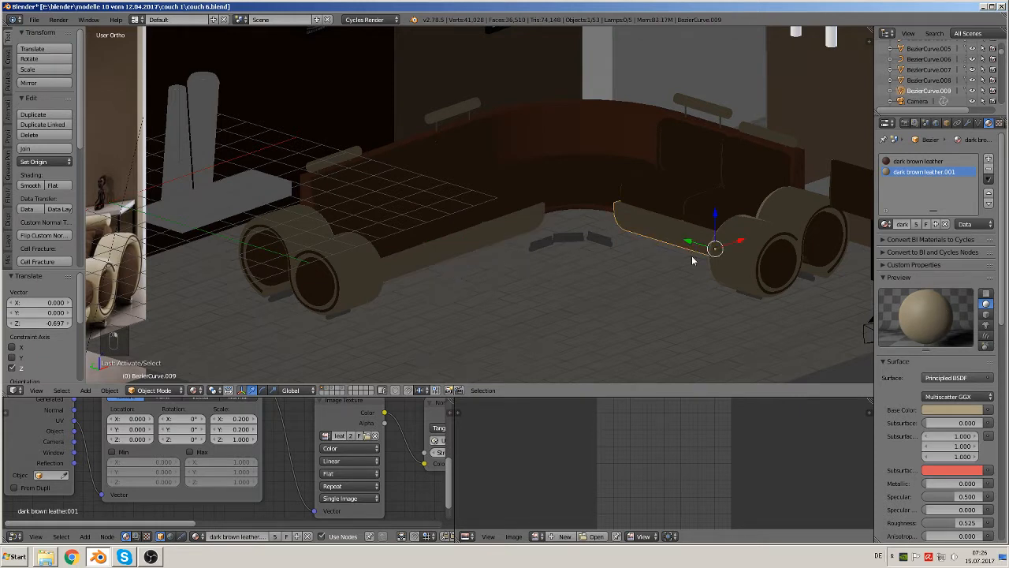
key(shift+d)
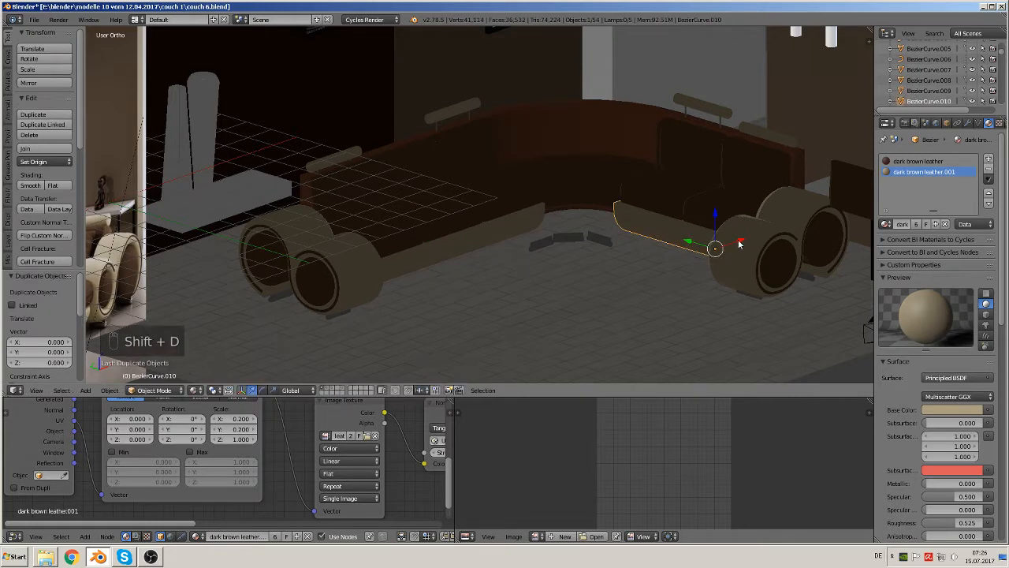
key(x)
click(584, 286)
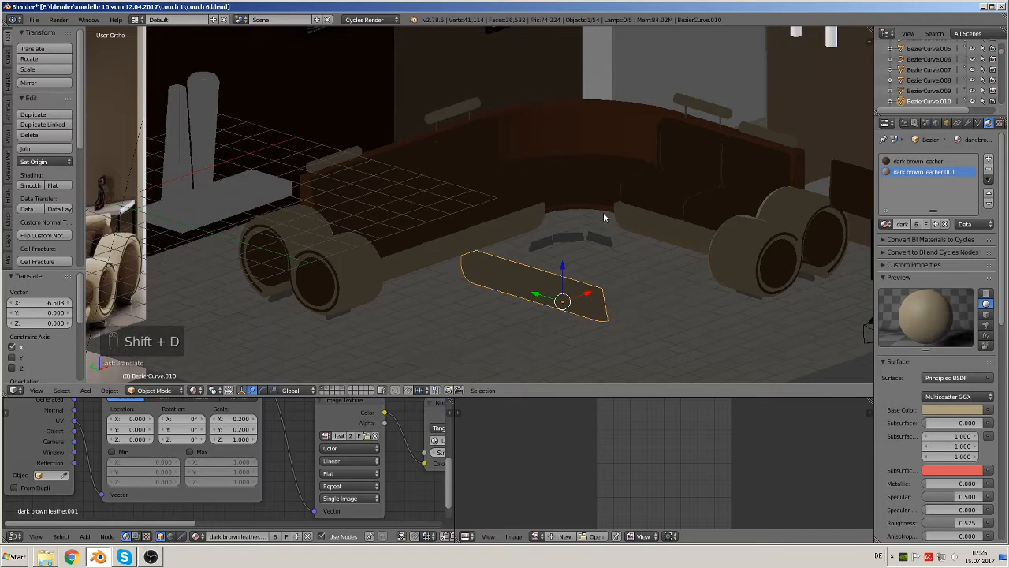
Step: Place the 3D cursor where the couch's long section meets its inner corner, seen from above, and add a Bezier curve there
key(KP_7)
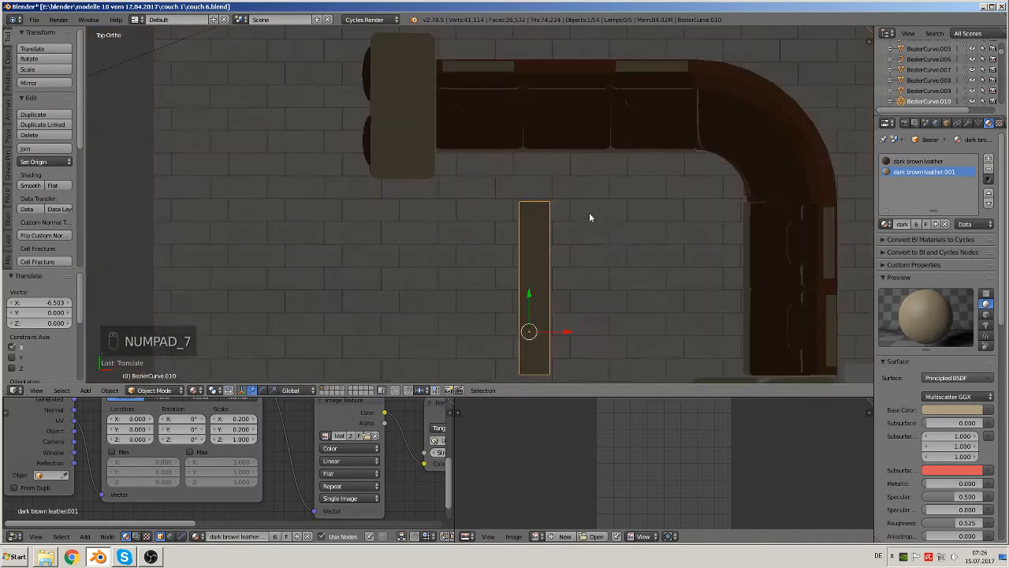
scroll(714, 209, up, 1)
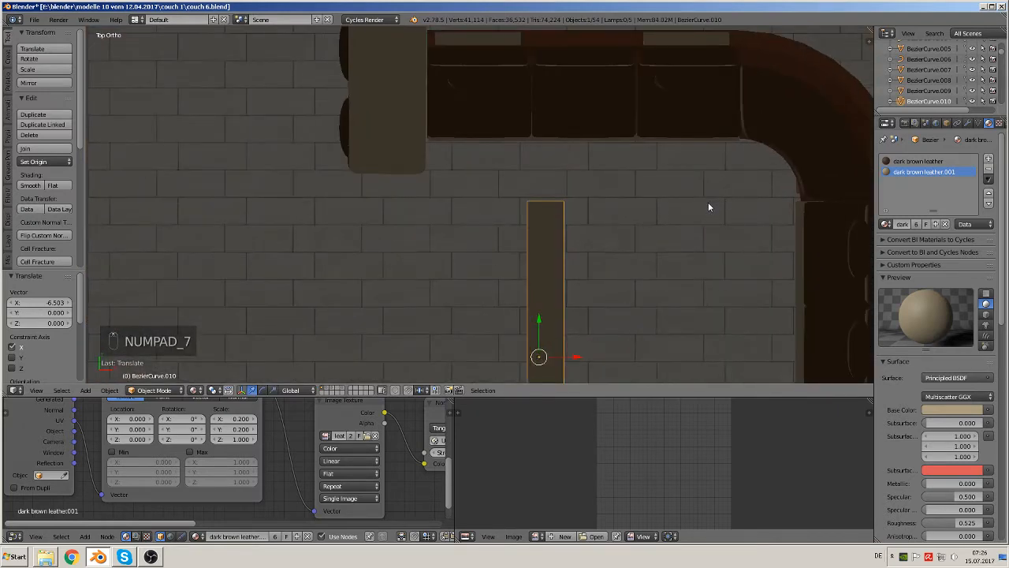
scroll(630, 205, up, 5)
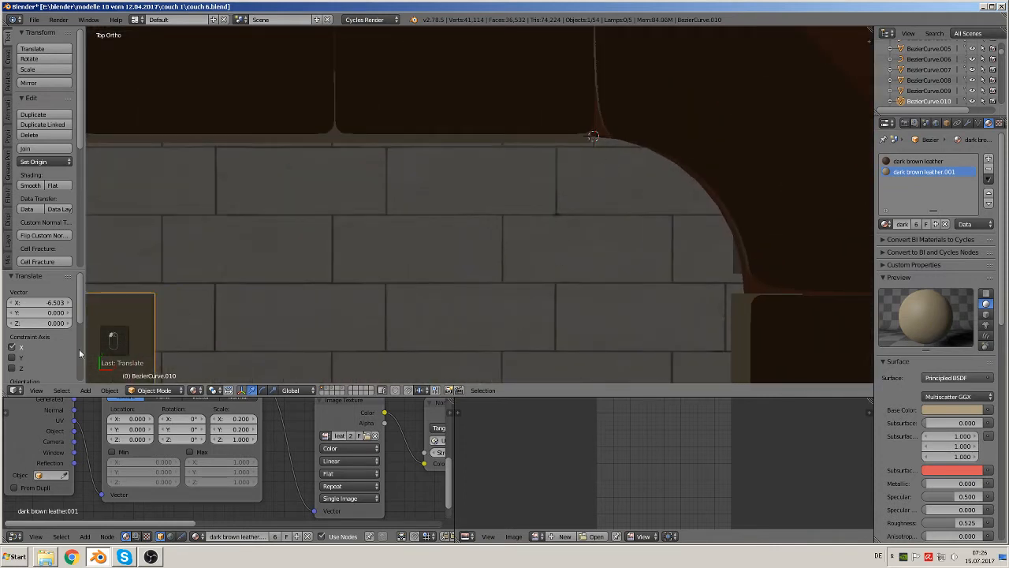
click(87, 392)
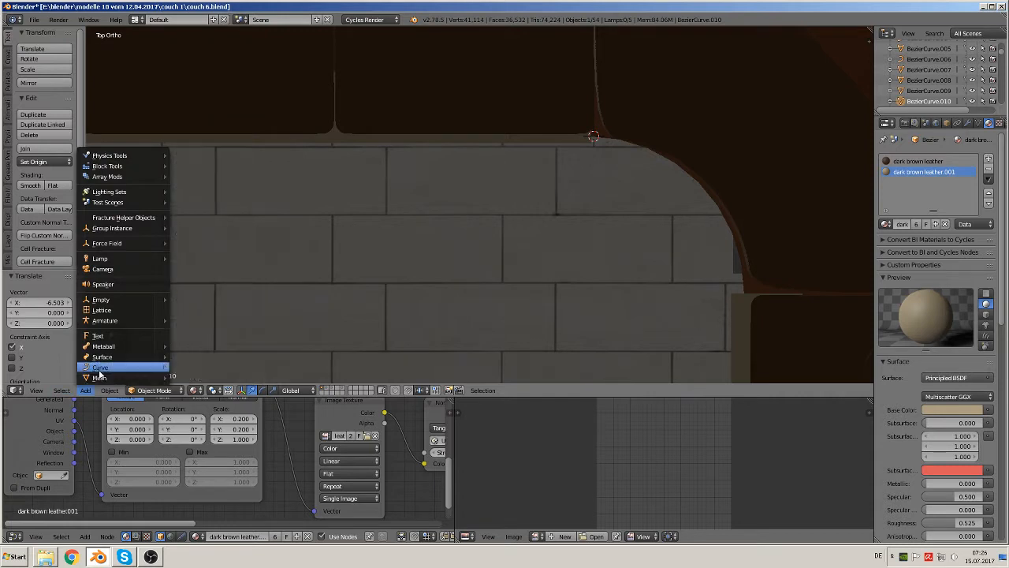
mouse_move(102, 367)
click(193, 196)
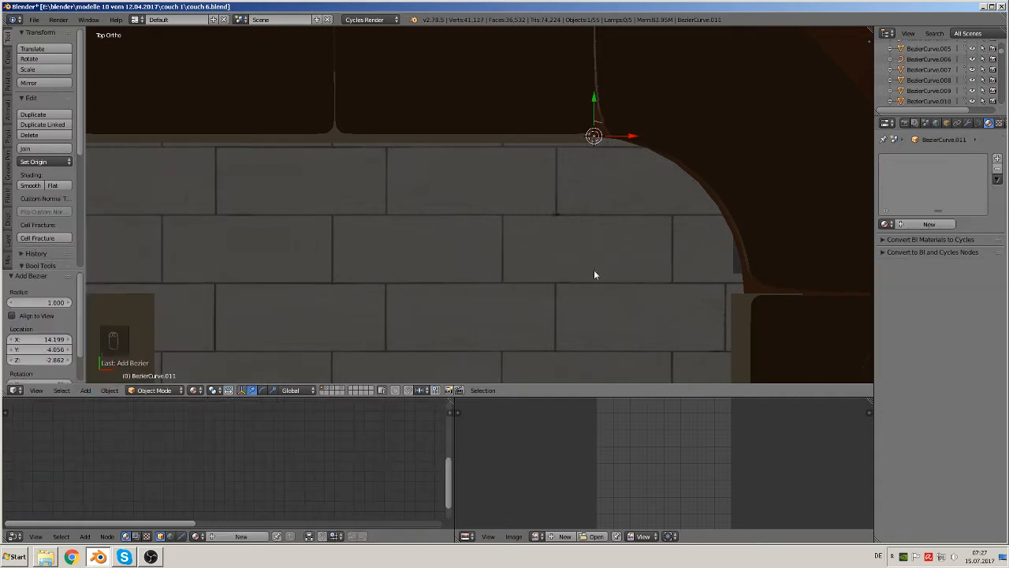
Step: Raise the Bezier curve by about 1.151 along Z
middle_drag(591, 298, 619, 86)
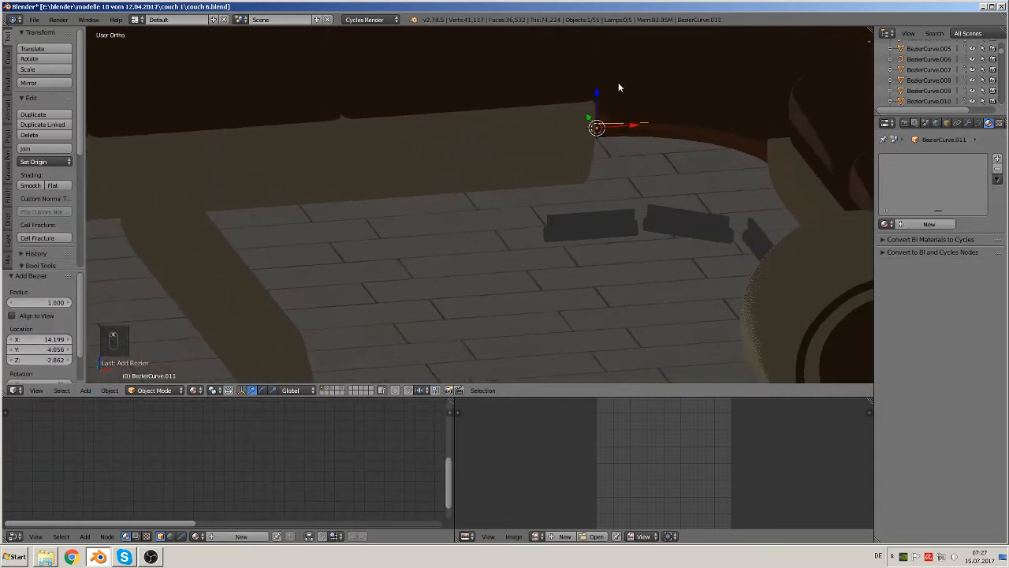
key(g)
key(z)
click(583, 341)
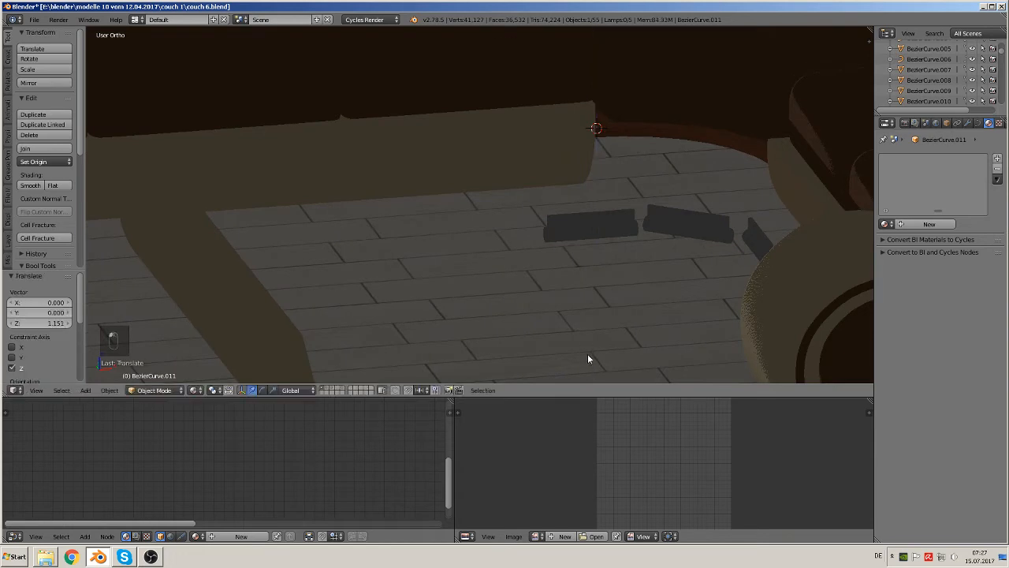
Step: In top view, shift the curve about 0.998 along X and -0.013 along Y so its starting end sits on the 3D cursor
key(KP_7)
scroll(598, 322, down, 3)
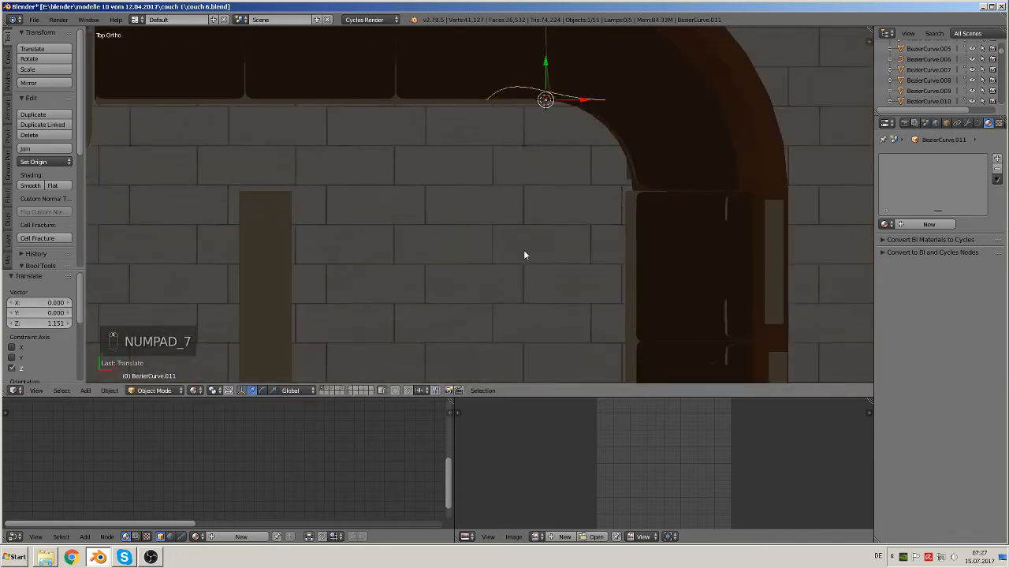
shift+middle_drag(524, 253, 416, 315)
scroll(459, 310, up, 4)
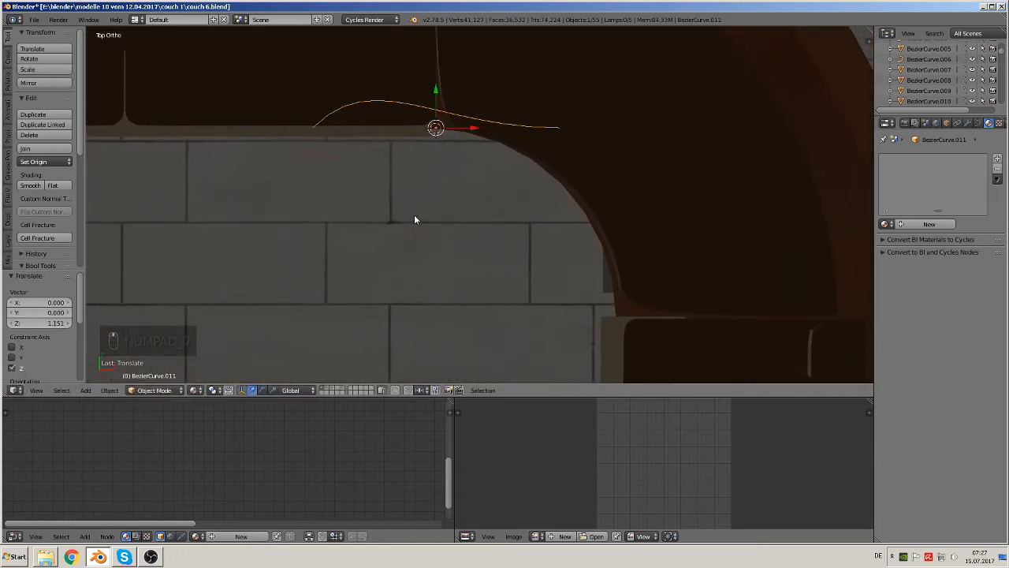
key(Tab)
key(Tab)
key(g)
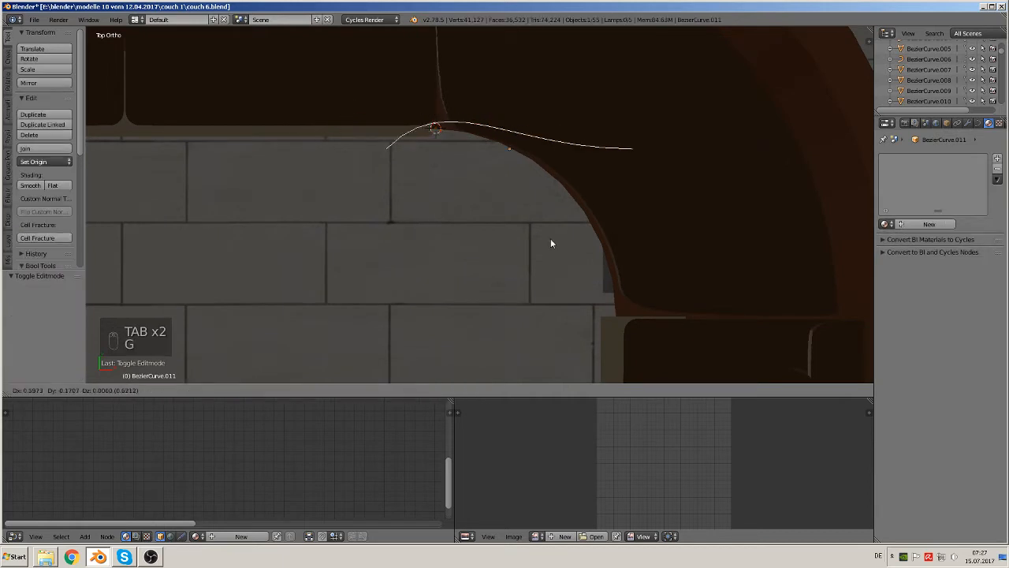
click(551, 209)
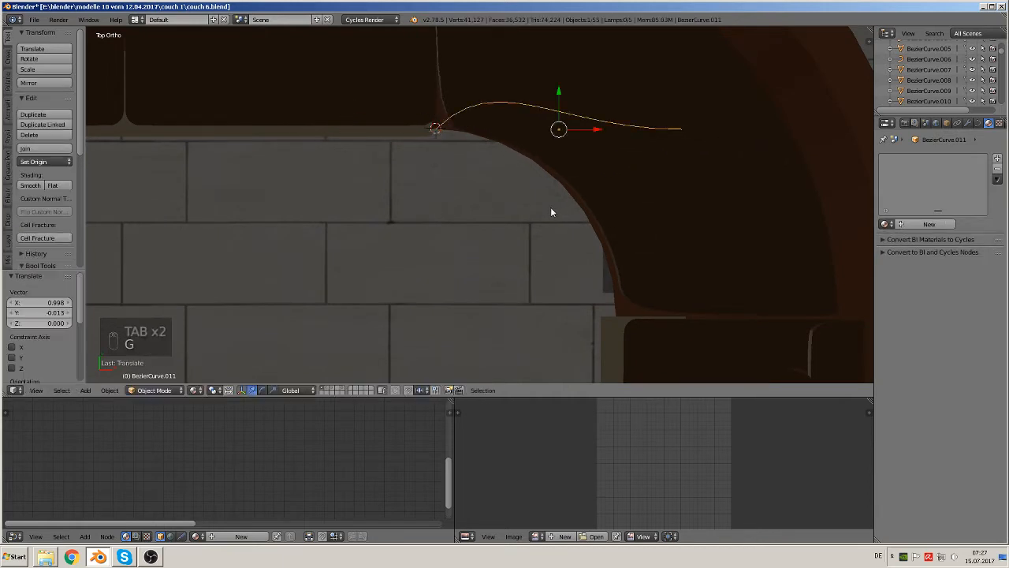
Step: Move the curve's free end point about -0.542 in X and -1.502 in Y to the far end of the couch's inner corner
key(Tab)
right_click(697, 134)
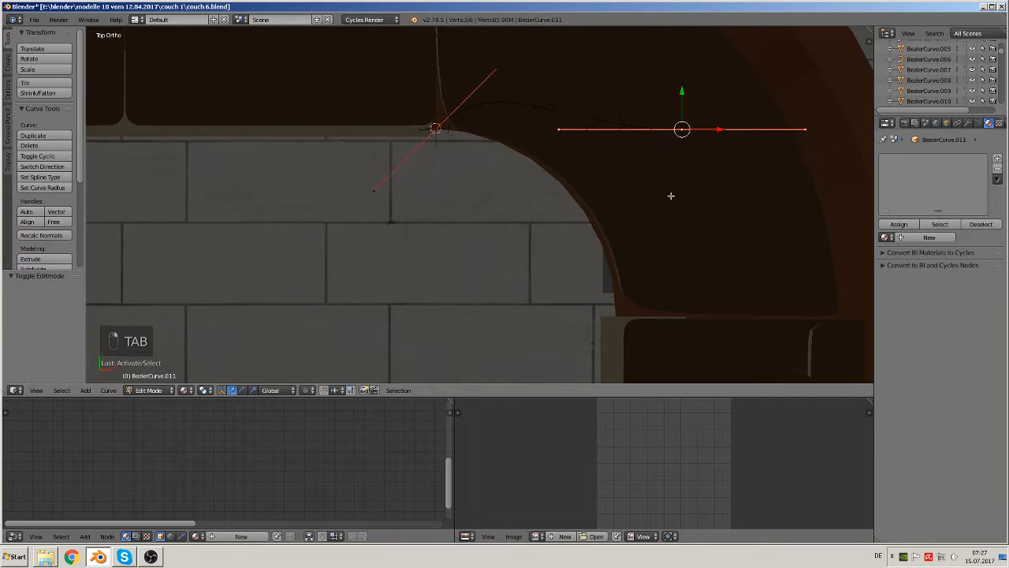
key(g)
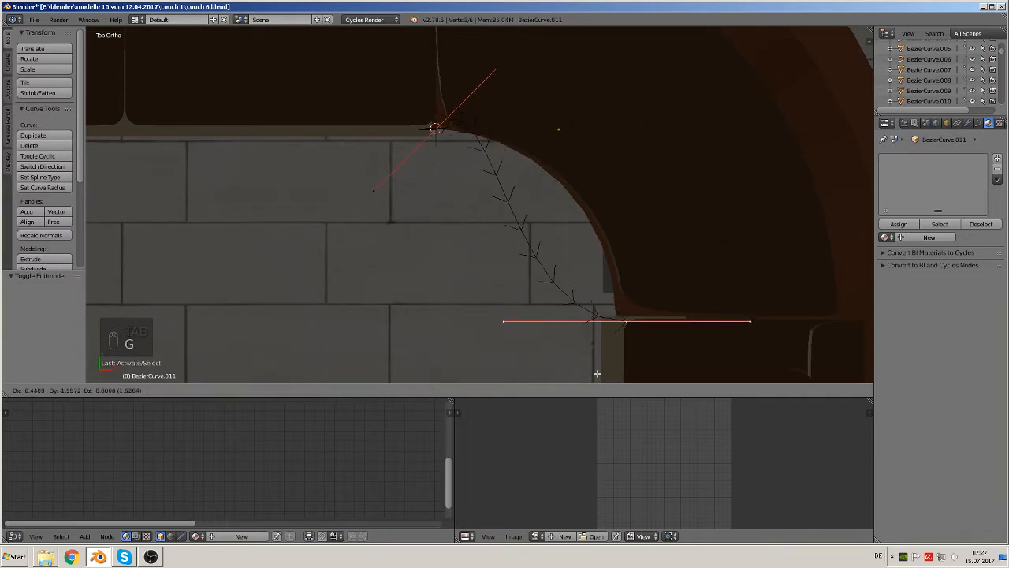
click(586, 375)
Step: Adjust the handles at both ends of the curve so it follows the couch's rounded inner corner, and leave Edit Mode
right_click(490, 319)
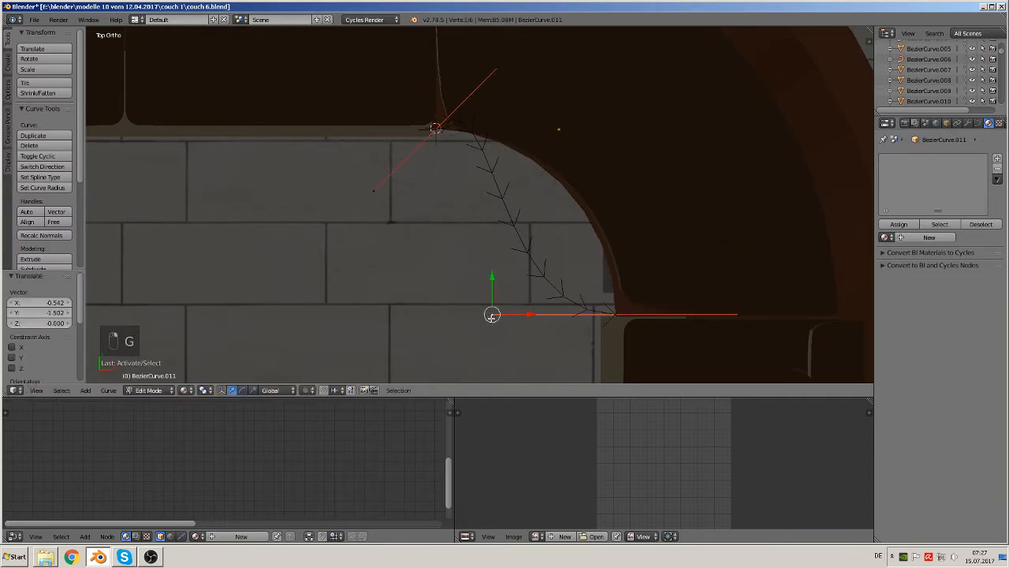
key(g)
click(609, 199)
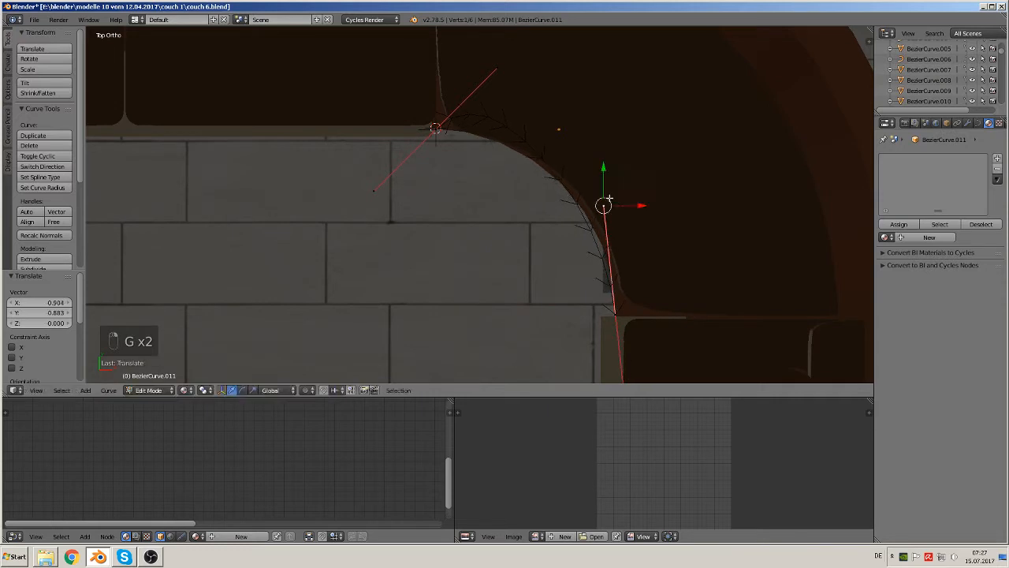
right_click(503, 61)
key(g)
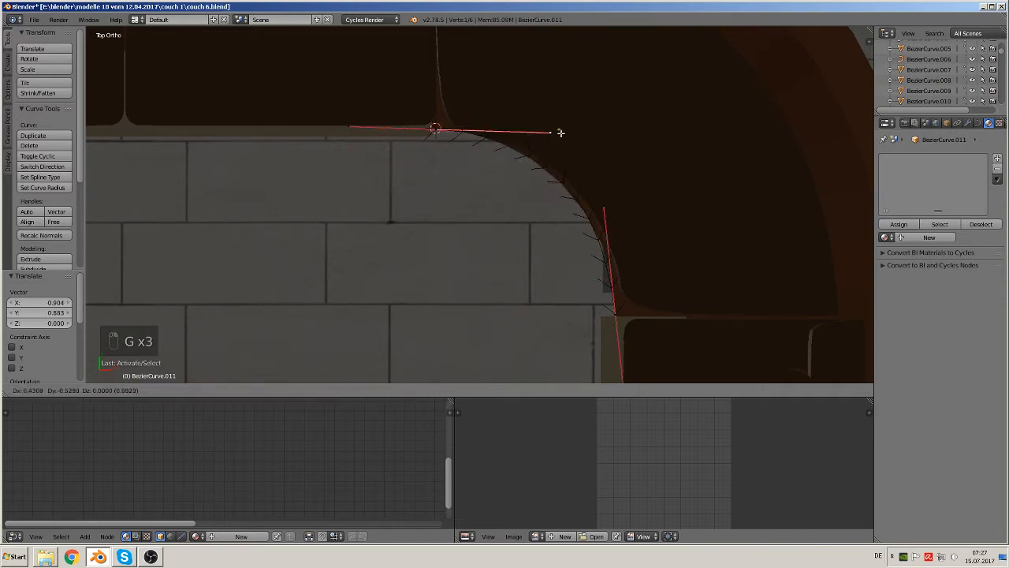
click(559, 133)
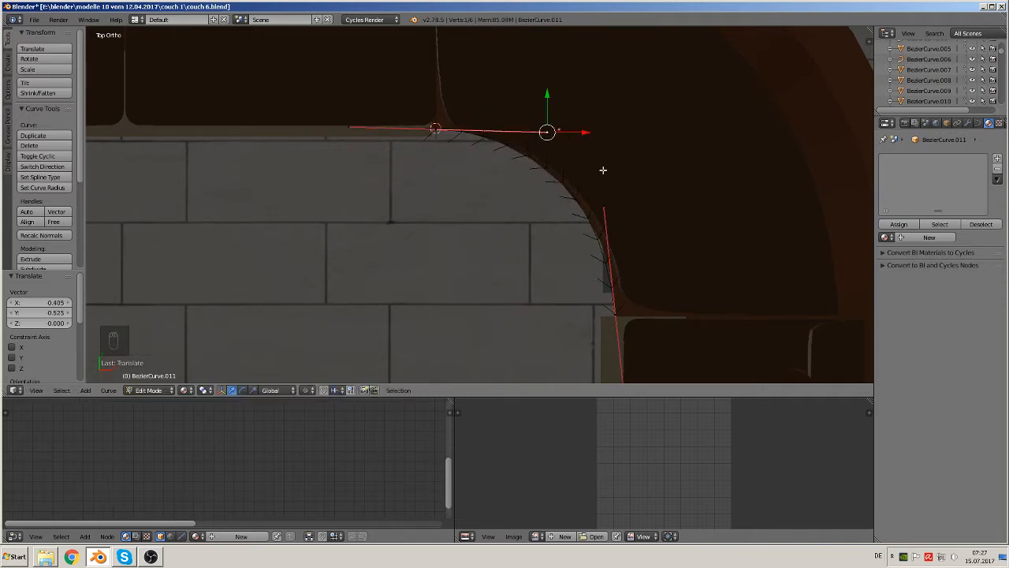
right_click(604, 207)
key(g)
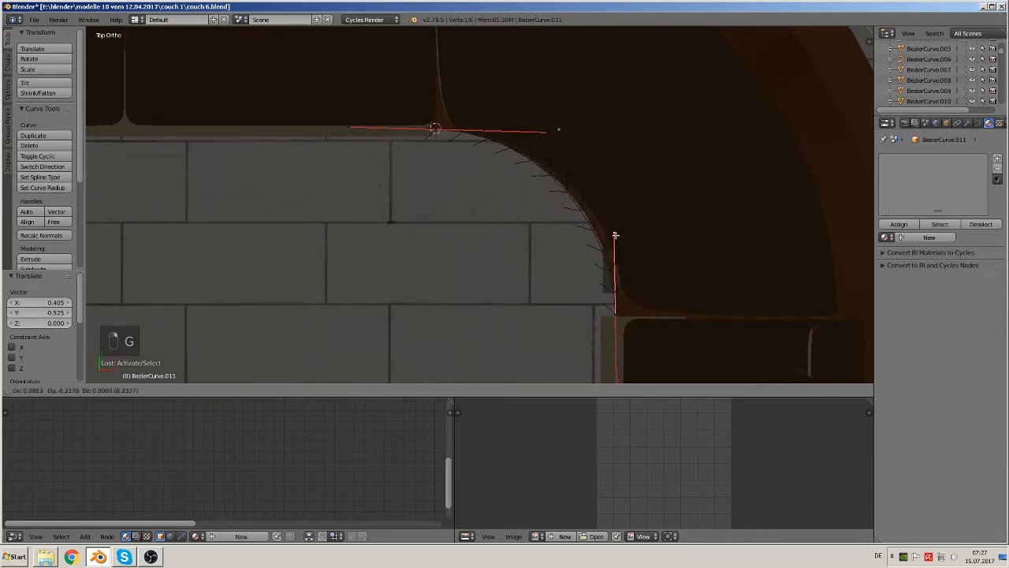
click(615, 233)
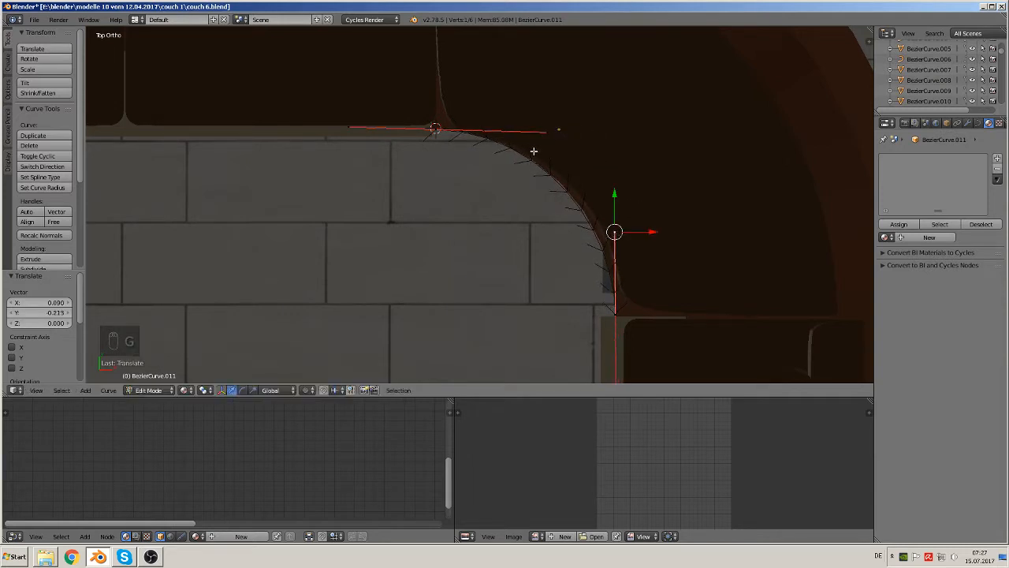
key(Tab)
scroll(520, 221, down, 6)
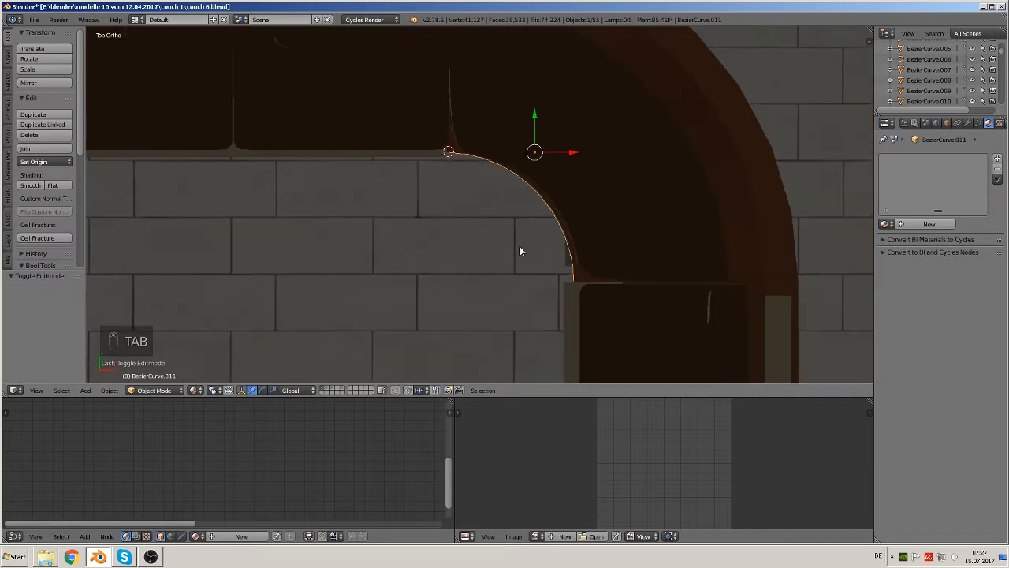
middle_drag(507, 254, 512, 190)
shift+middle_drag(465, 272, 553, 123)
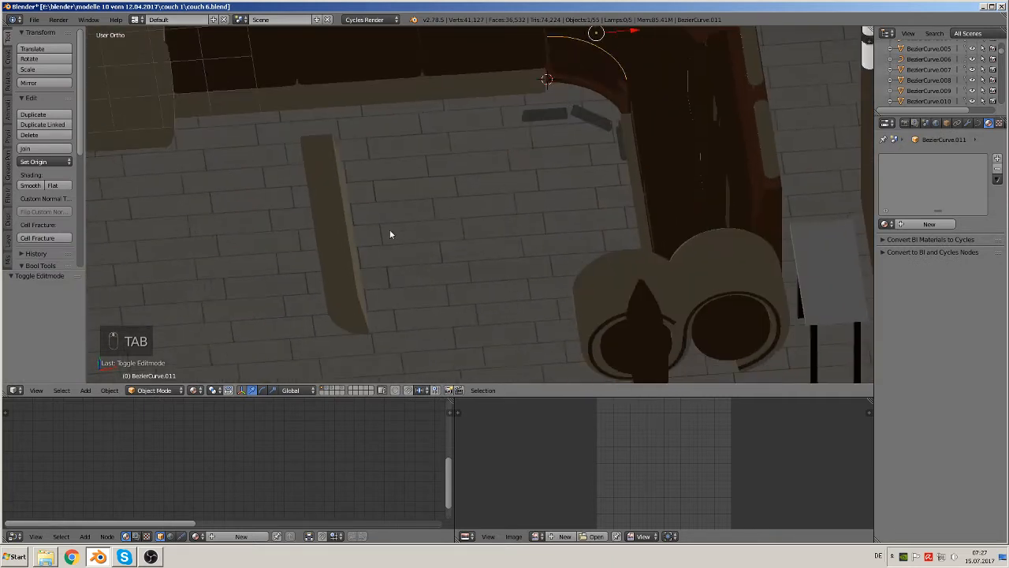
Step: Rotate the loose trim piece lying on the floor 90° about the Z axis
right_click(342, 240)
mouse_move(362, 246)
middle_down()
mouse_move(421, 210)
mouse_move(354, 256)
middle_up()
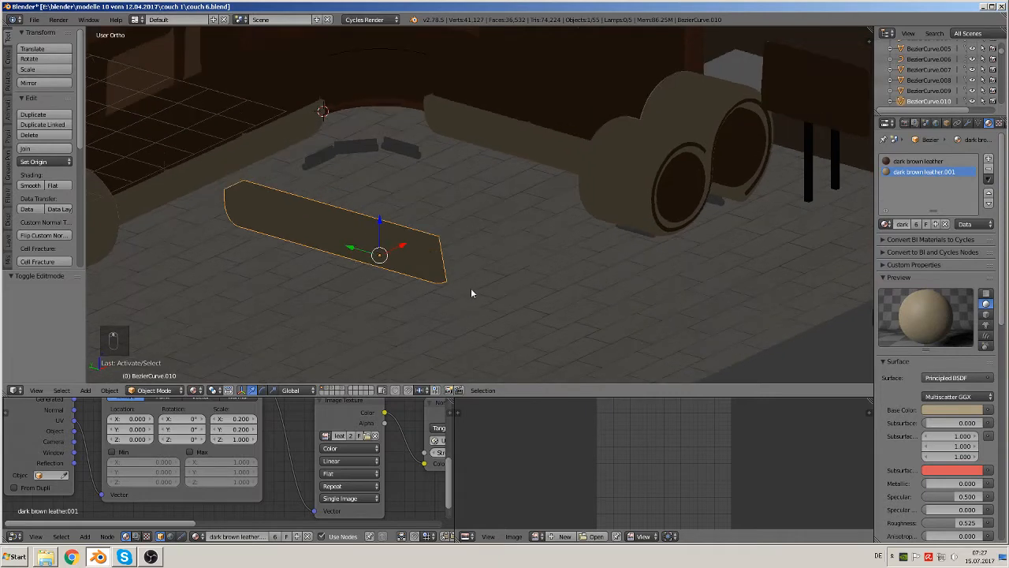
text(rz)
text(90)
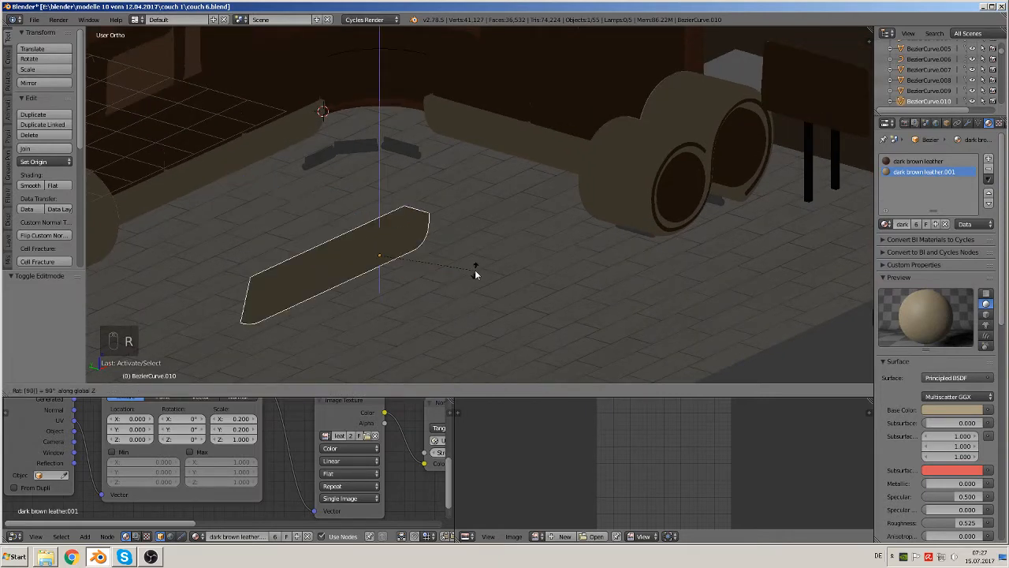
key(Return)
middle_drag(394, 218, 378, 119)
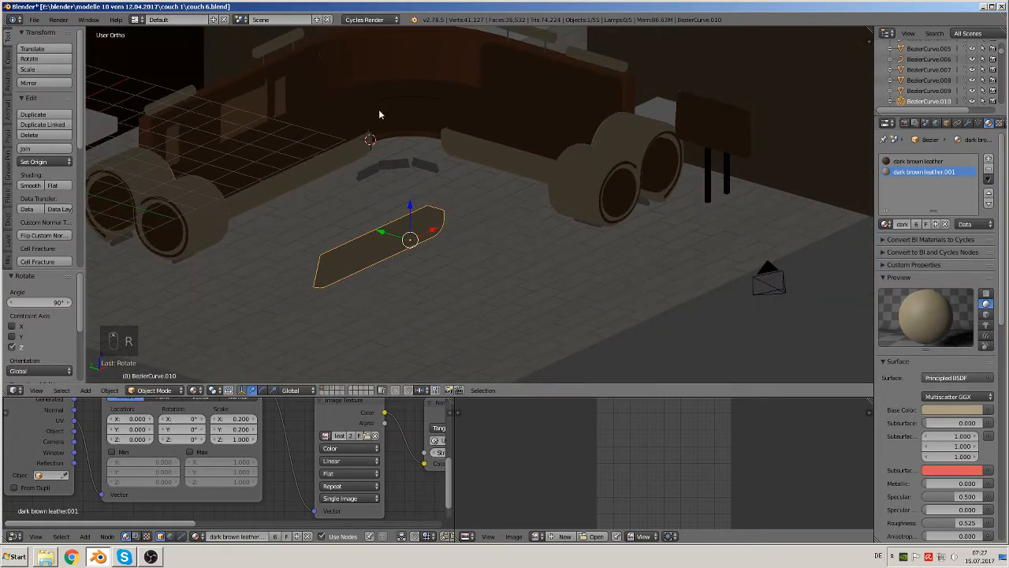
Step: Move the trim piece to the couch's front edge beside the 3D cursor, shifting it about 3.378 in X, and raise it about 1.420 in Z
key(KP_7)
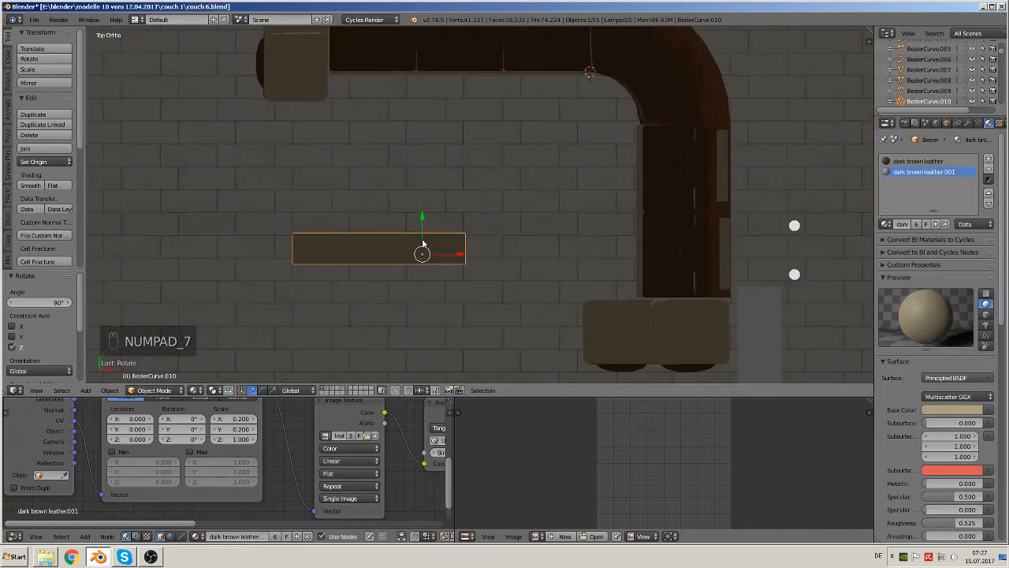
drag(423, 228, 585, 79)
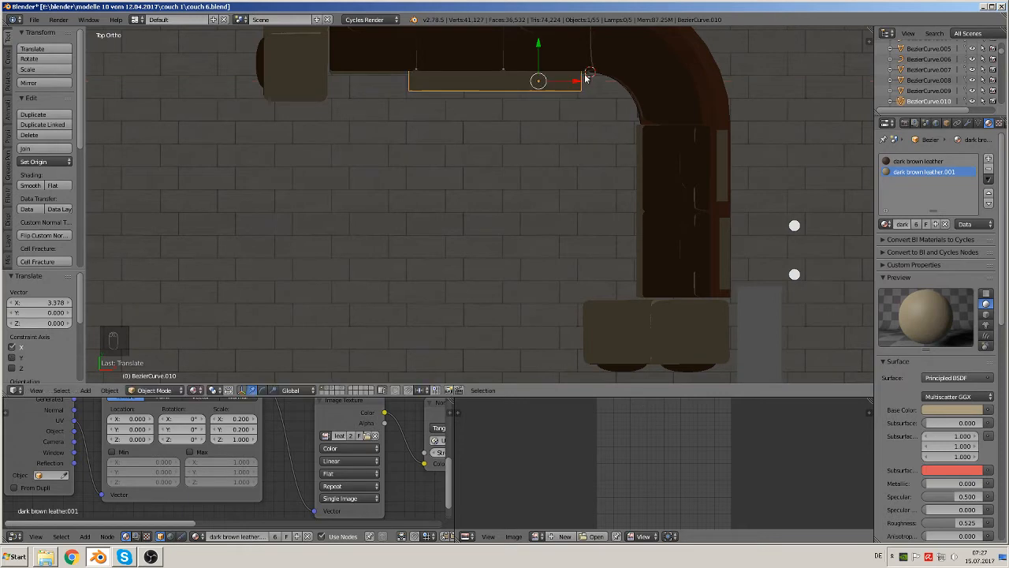
middle_drag(586, 79, 384, 181)
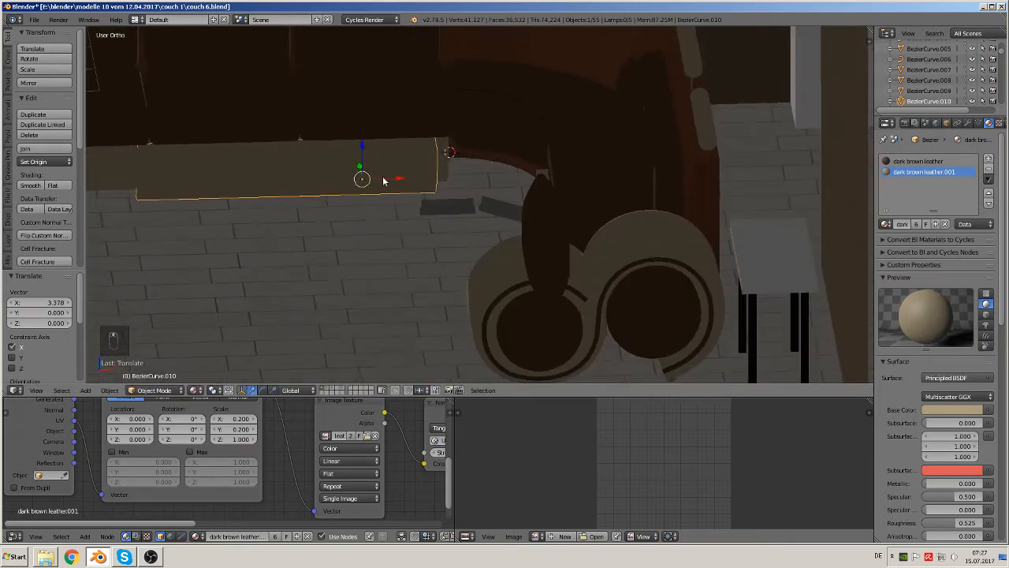
drag(363, 148, 376, 95)
middle_drag(376, 95, 648, 230)
scroll(588, 245, up, 2)
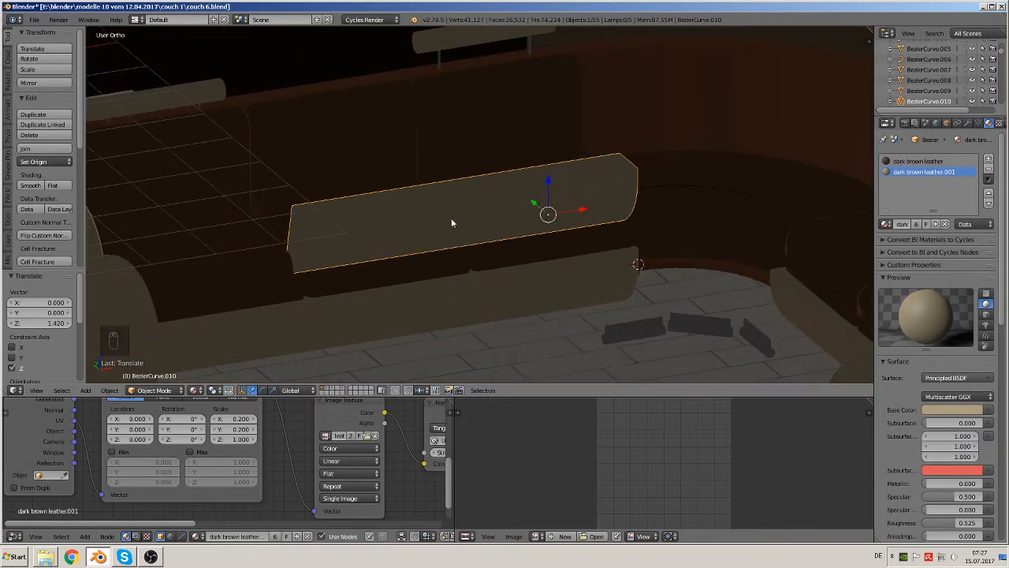
Step: Add 18 evenly spaced loop cuts across the length of the trim piece and leave Edit Mode
key(Tab)
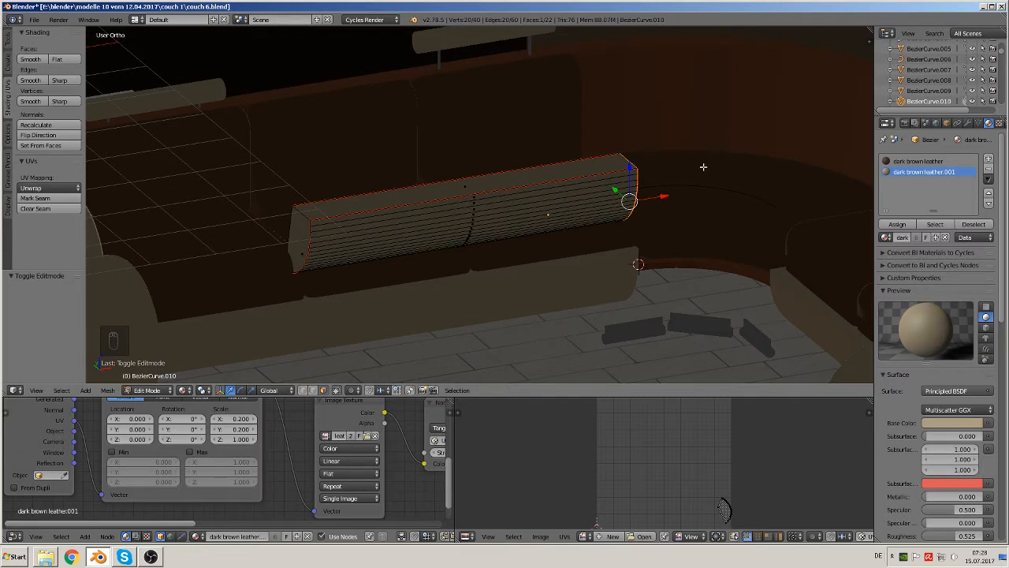
key(ctrl+r)
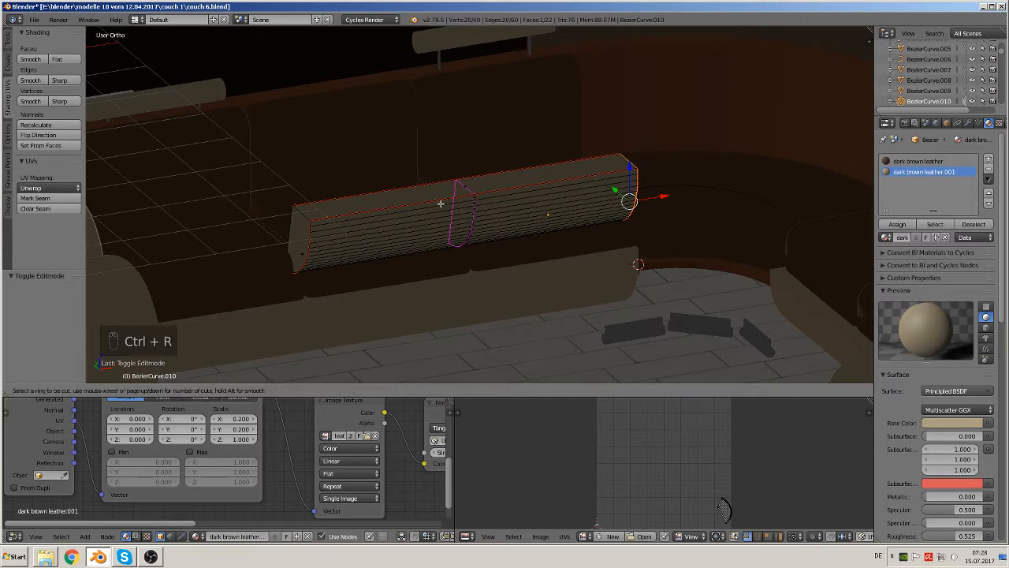
scroll(440, 203, up, 13)
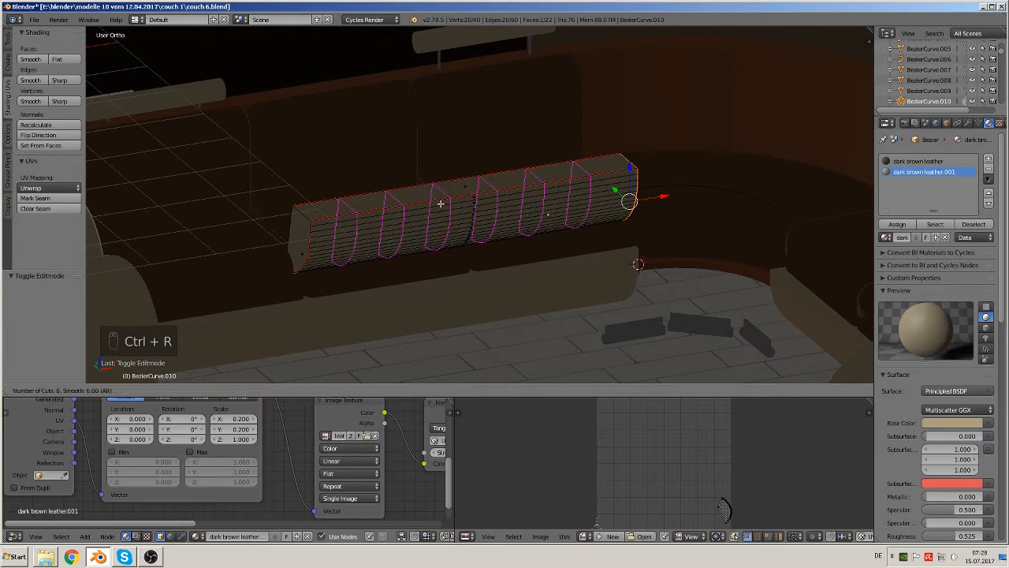
scroll(441, 204, up, 4)
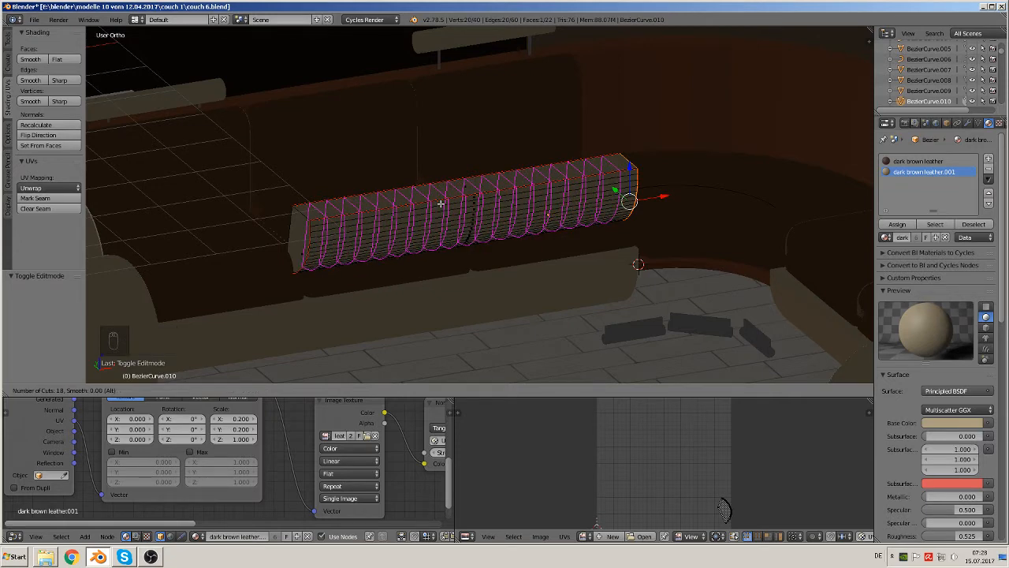
double_click(441, 204)
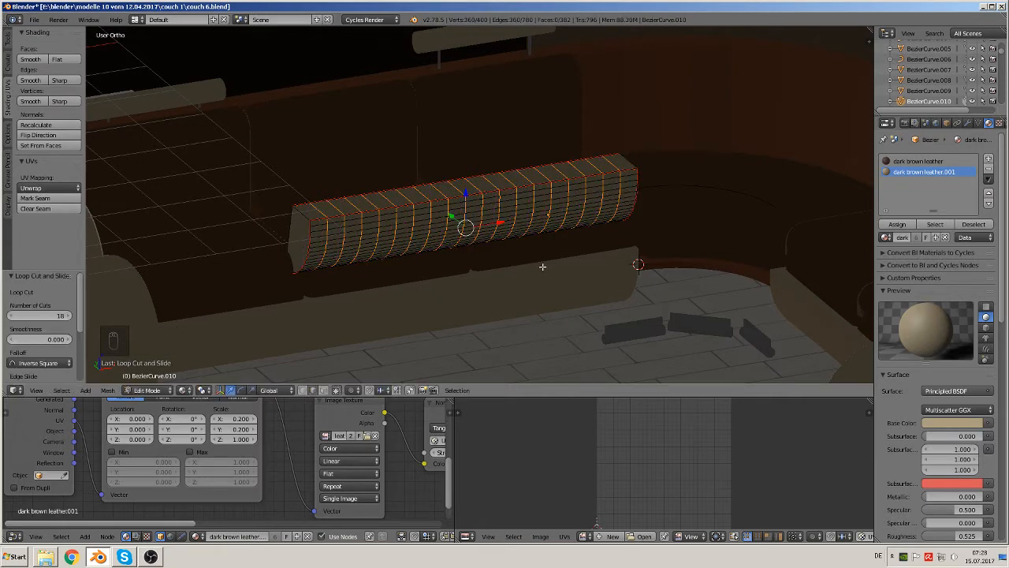
key(Tab)
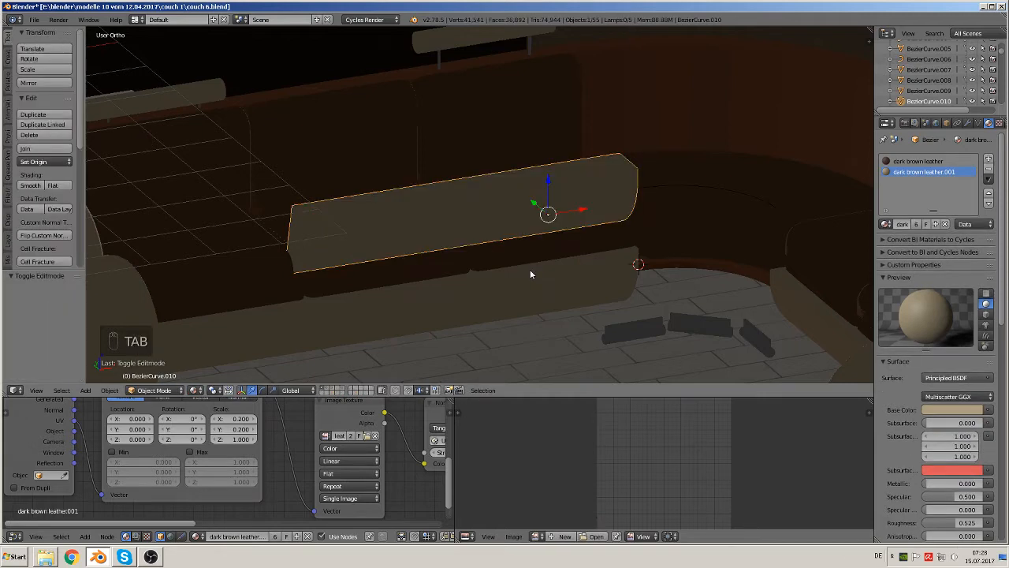
Step: Add a Curve modifier to the trim piece with BezierCurve.011 as its deforming object
right_click(714, 188)
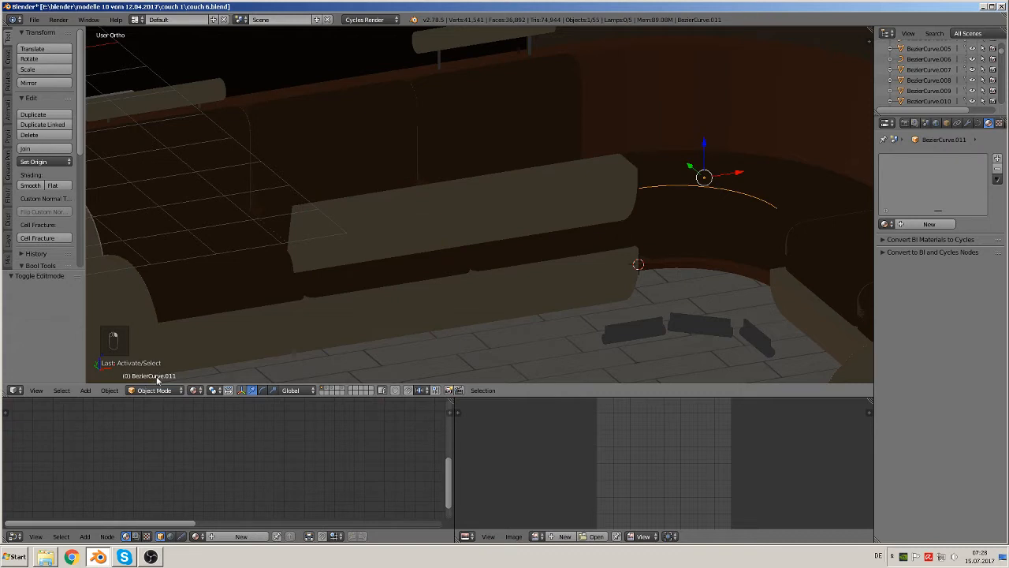
right_click(496, 224)
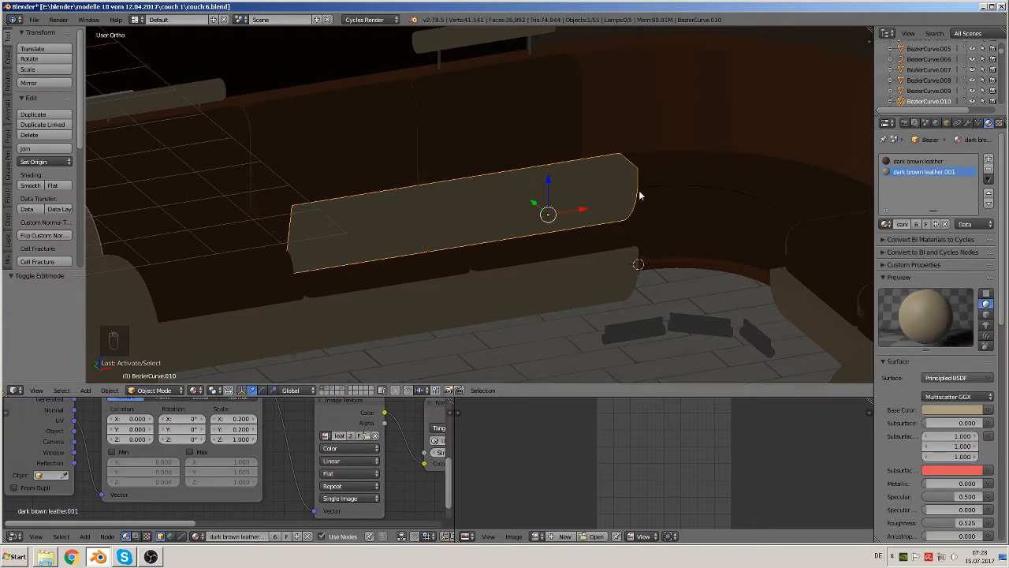
click(967, 123)
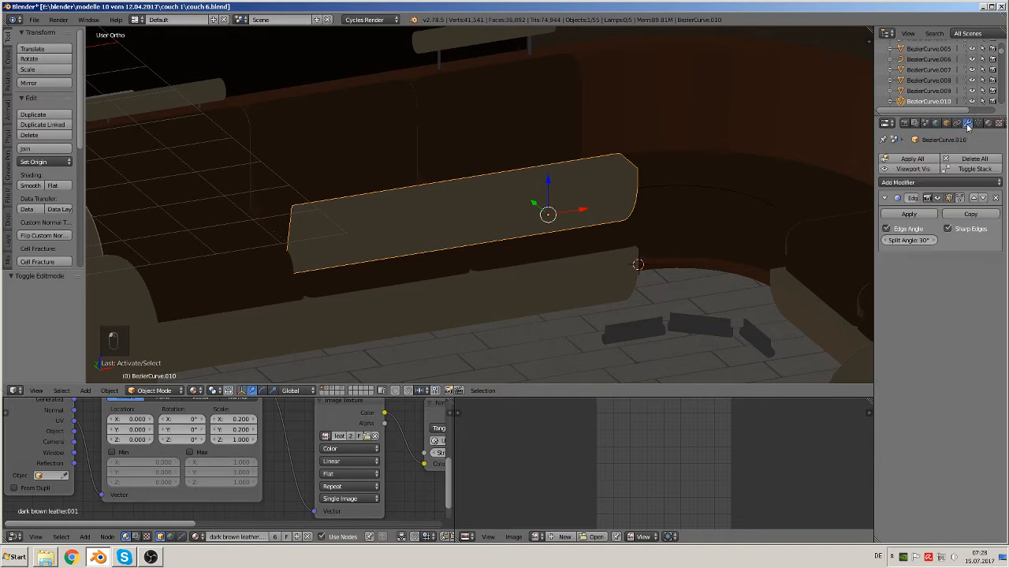
click(919, 183)
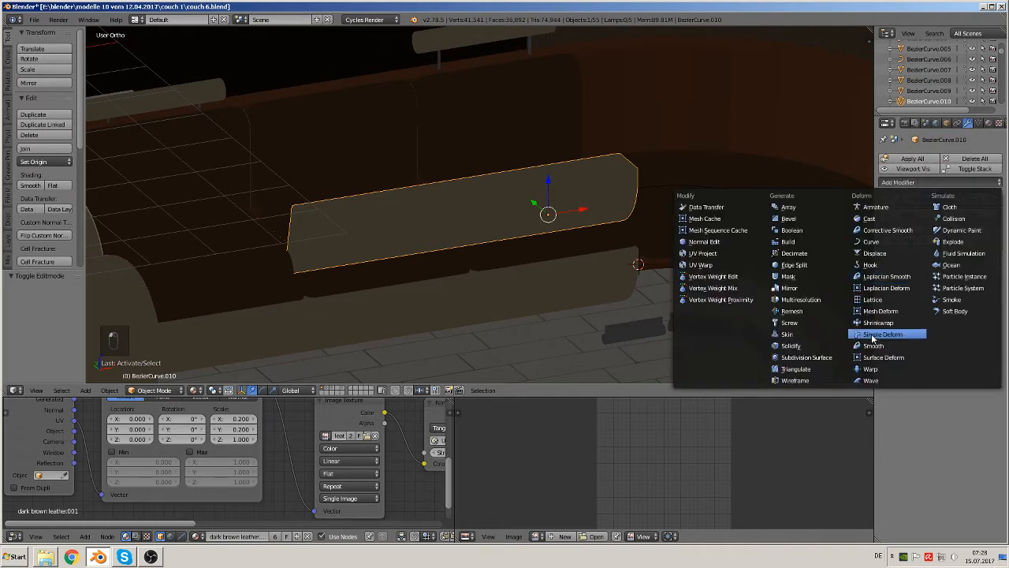
click(880, 243)
click(904, 304)
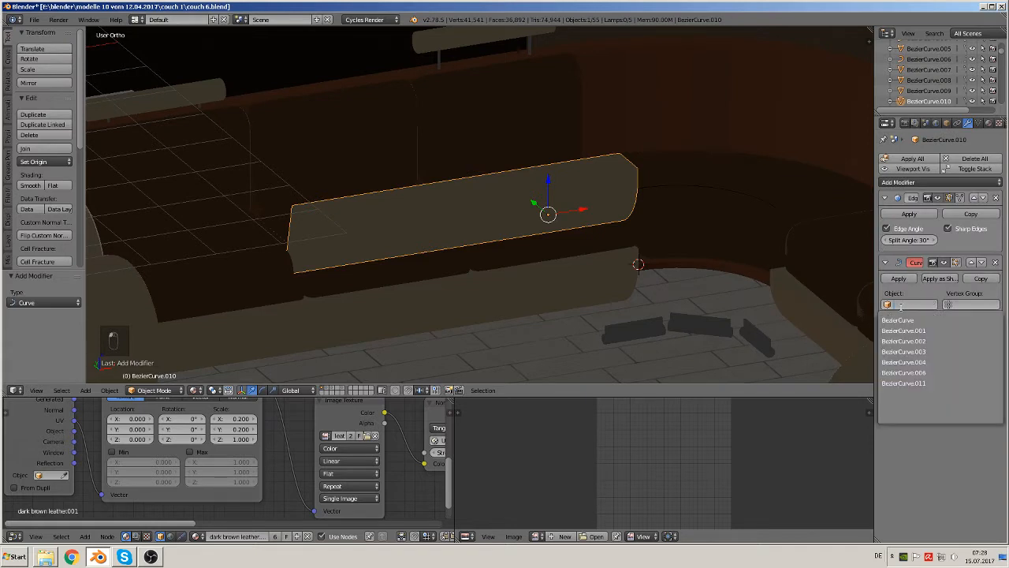
click(905, 383)
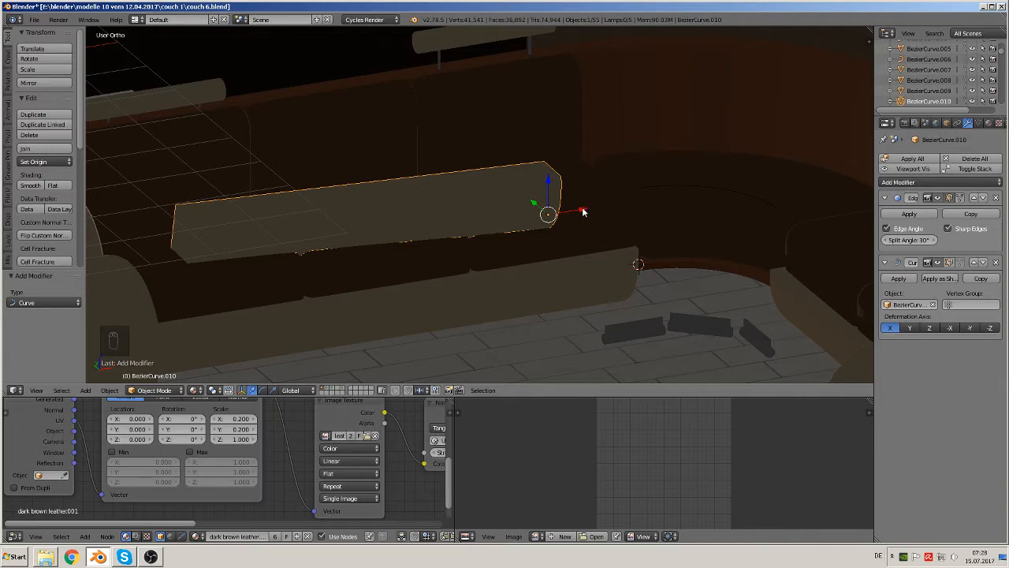
Step: Slide the trim piece along X, finishing with a move of about 1.689, so it bends around the couch's inner corner
drag(582, 211, 806, 270)
middle_drag(679, 281, 699, 347)
drag(772, 83, 155, 126)
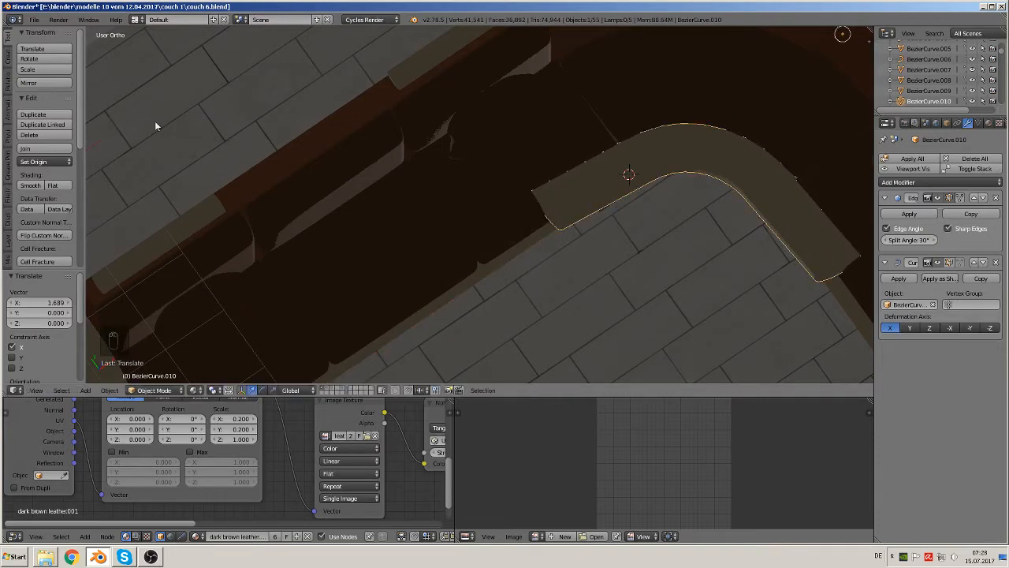
middle_drag(533, 242, 572, 147)
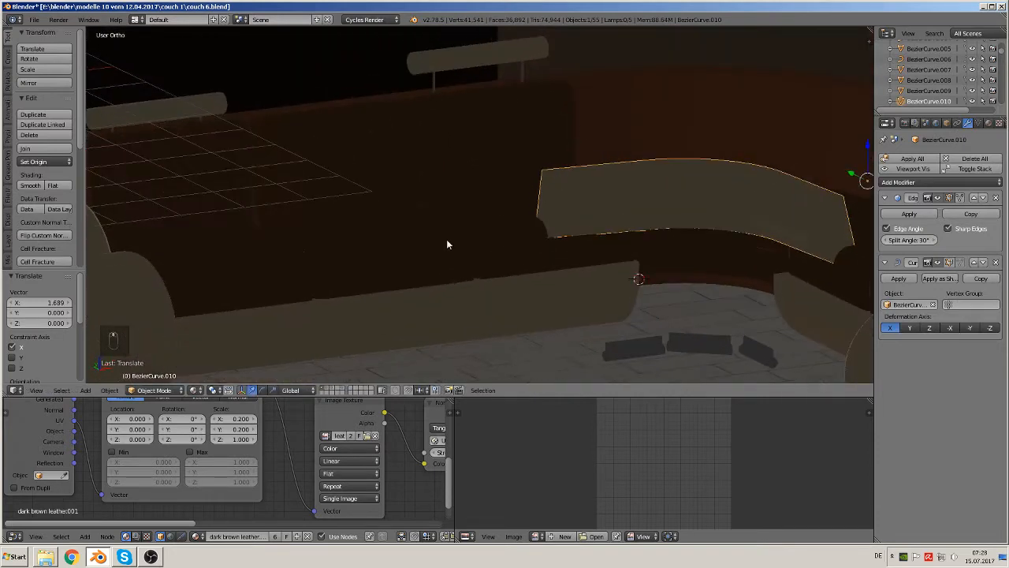
middle_drag(446, 244, 497, 239)
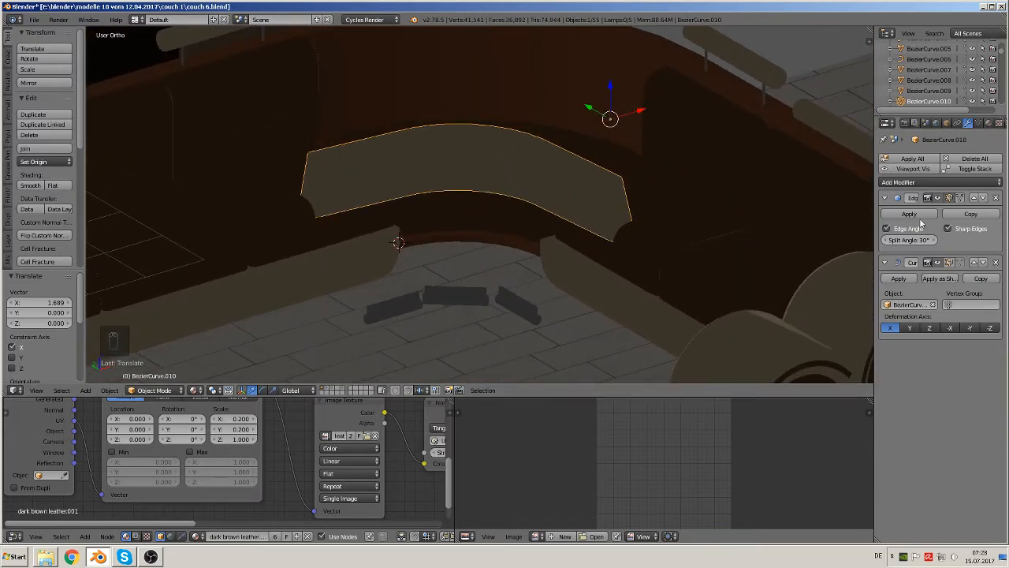
Step: Apply the trim's Curve modifier and open the bent mesh in Edit Mode
click(905, 282)
key(Tab)
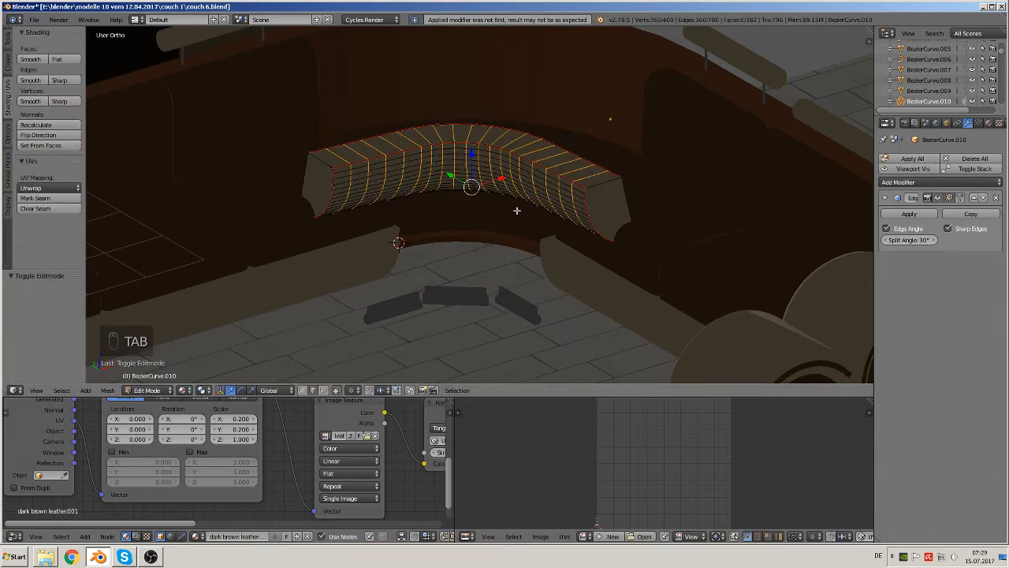
middle_drag(511, 214, 439, 197)
key(Tab)
scroll(570, 186, up, 1)
key(Tab)
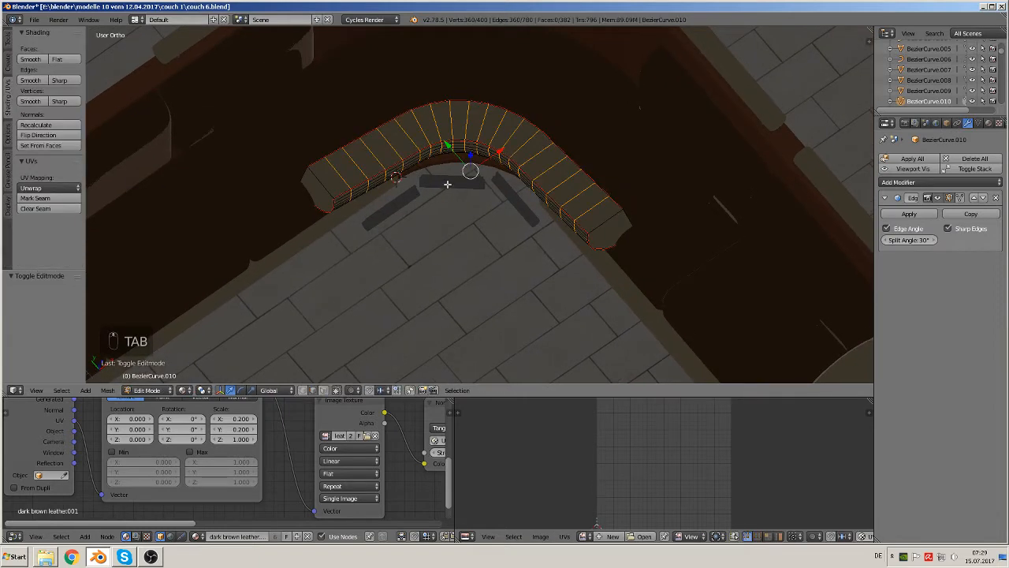
Step: In top view, make hidden geometry selectable and delete the trim's surplus vertices beyond the corner at the end by the 3D cursor
key(KP_7)
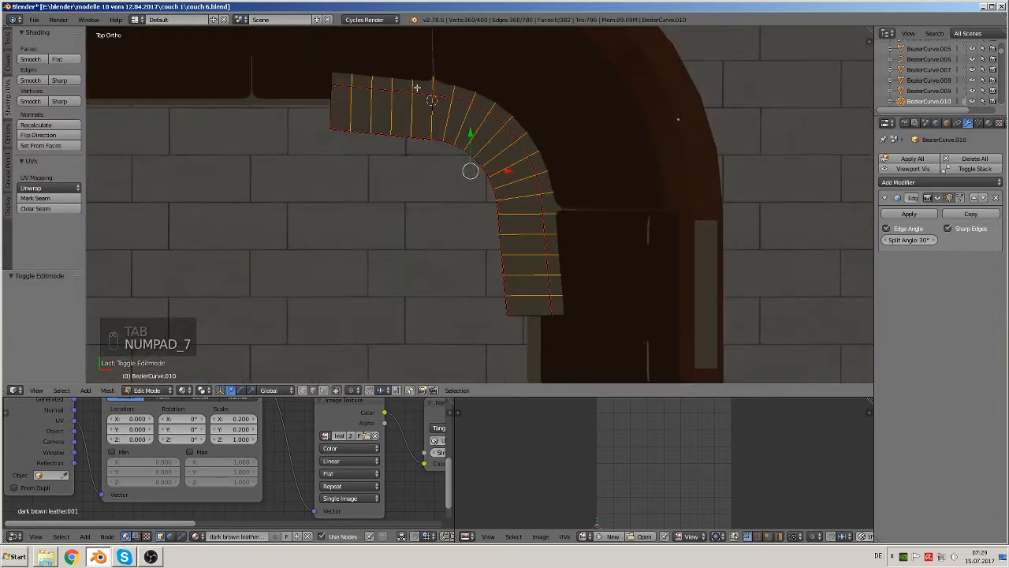
middle_drag(421, 124, 479, 136)
key(KP_7)
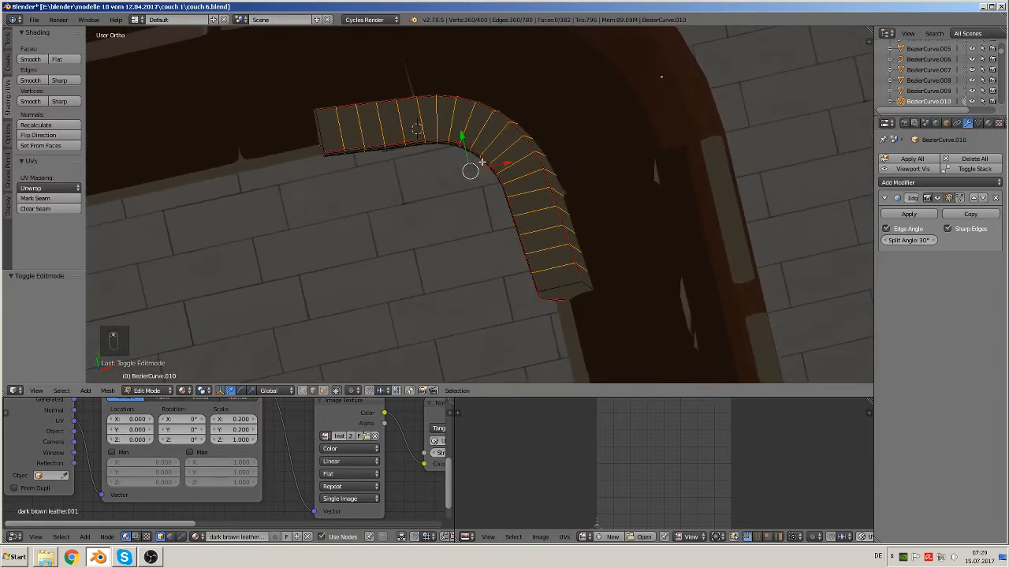
key(a)
key(a)
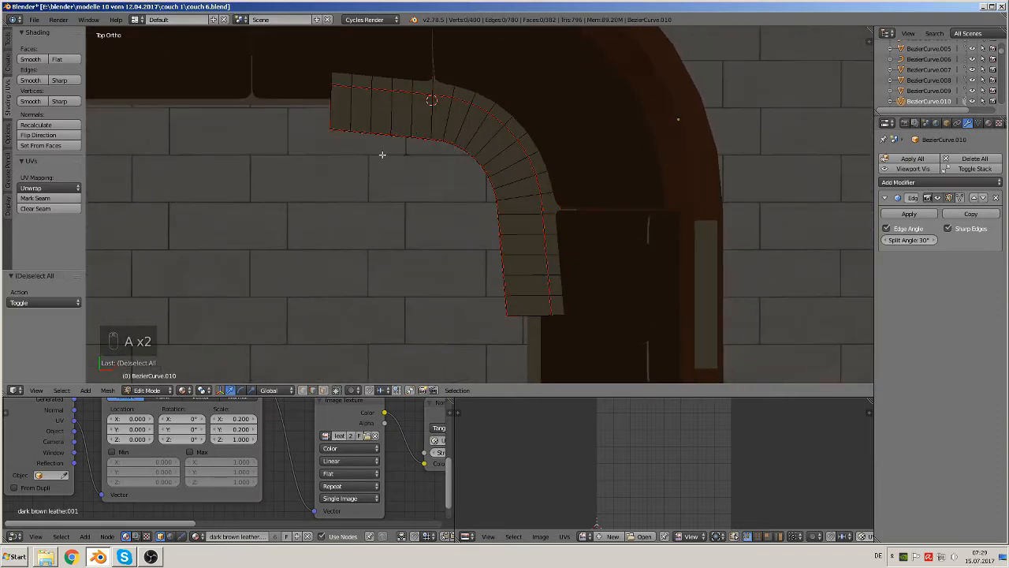
click(335, 392)
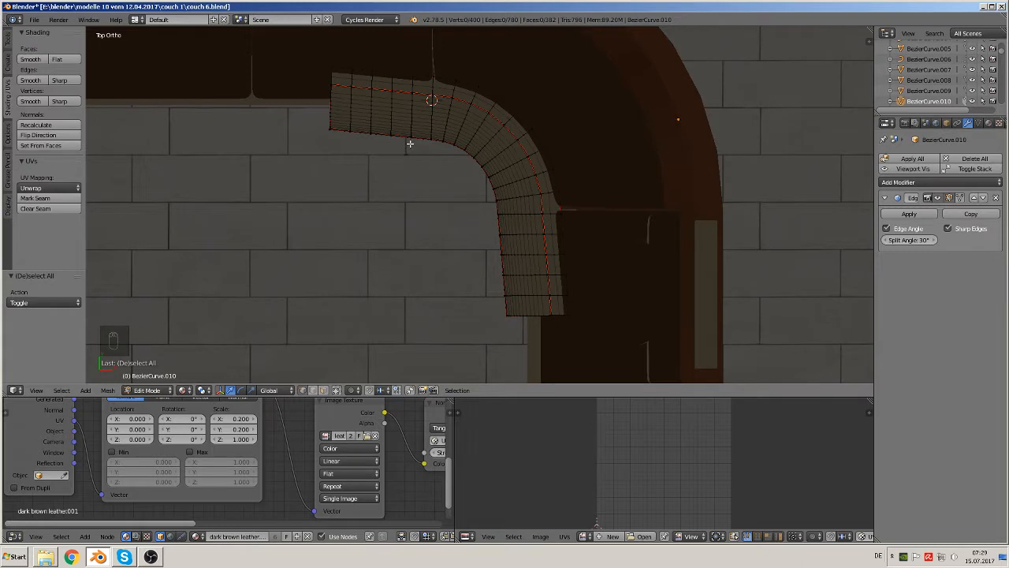
key(c)
mouse_move(404, 137)
mouse_down()
mouse_move(399, 89)
mouse_move(326, 102)
mouse_move(371, 147)
mouse_move(377, 130)
mouse_up()
right_click(377, 130)
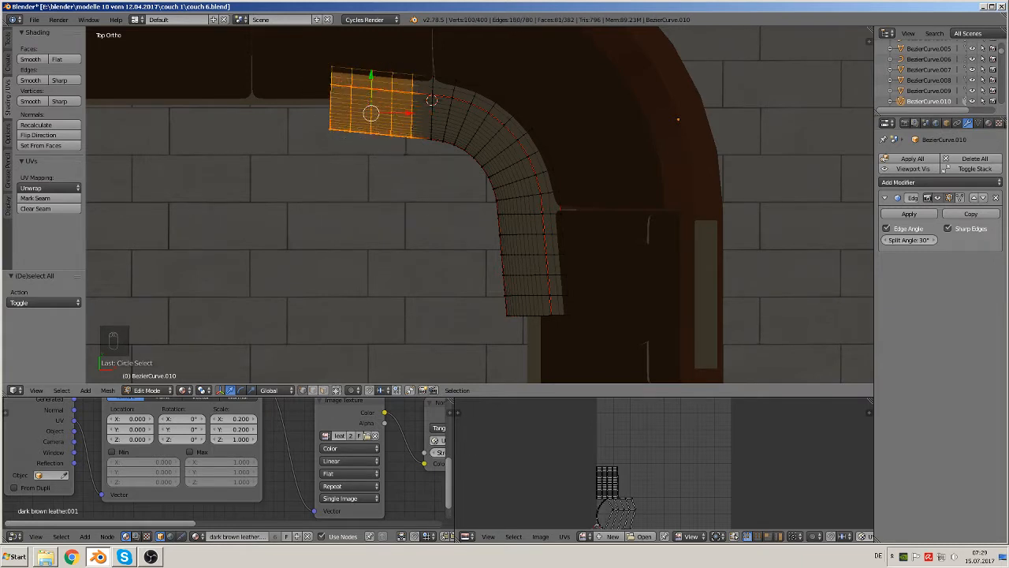
key(x)
click(378, 131)
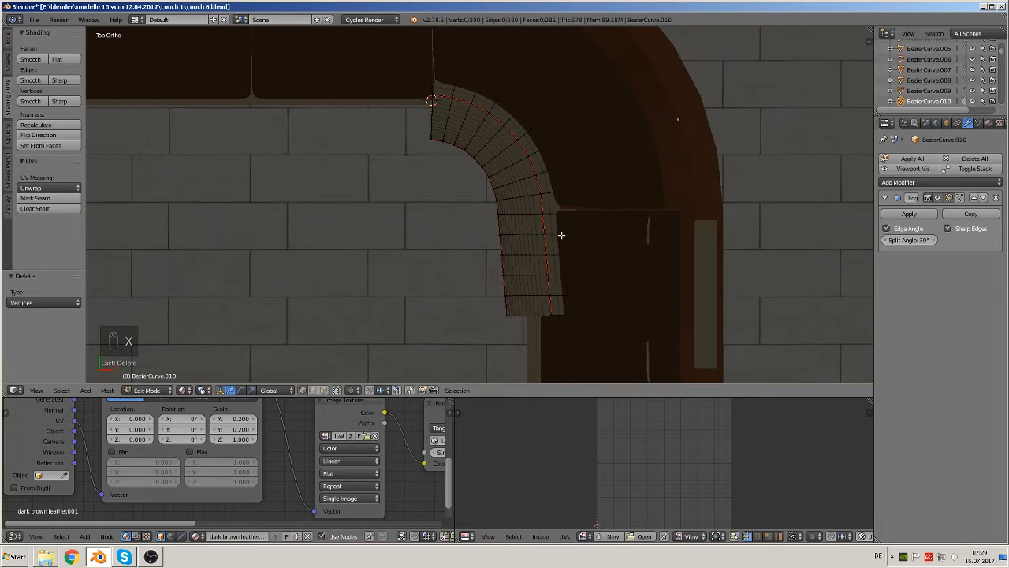
Step: Delete the surplus vertices of the trim's other straight end, where it overlaps the adjoining couch section
mouse_move(573, 323)
mouse_down()
mouse_move(552, 264)
mouse_move(522, 259)
mouse_move(507, 301)
mouse_up()
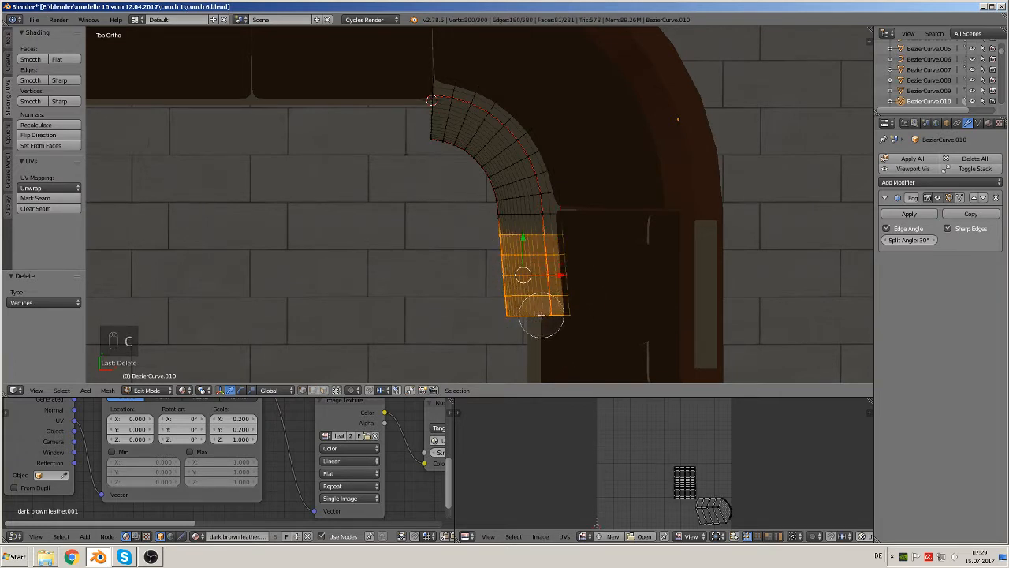
key(x)
click(507, 313)
Step: Fill both open ends of the trimmed corner piece with faces and return to Object Mode
mouse_move(507, 313)
middle_down()
mouse_move(447, 363)
mouse_move(492, 304)
middle_up()
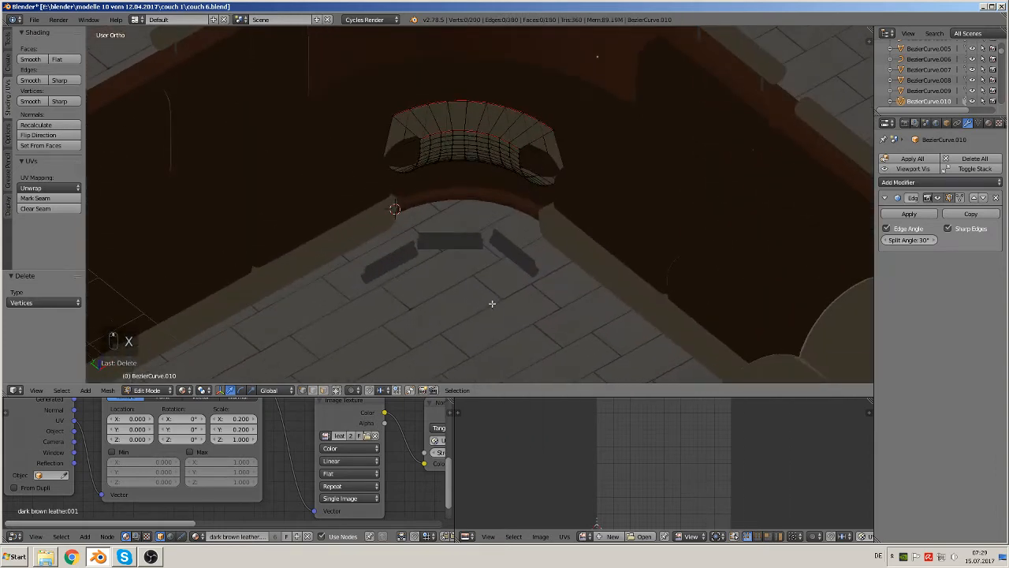
alt+right_click(543, 139)
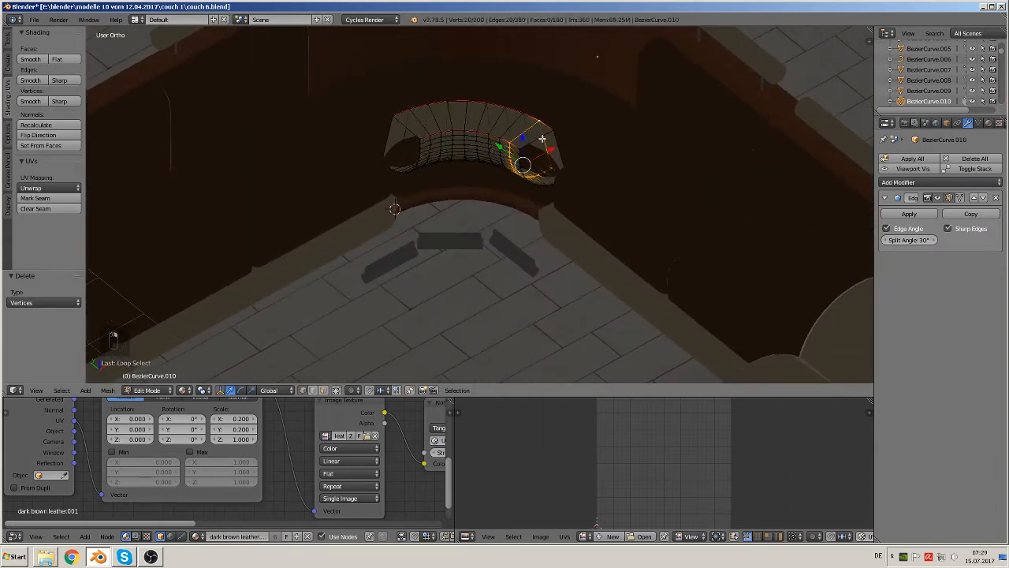
alt+right_click(544, 136)
key(f)
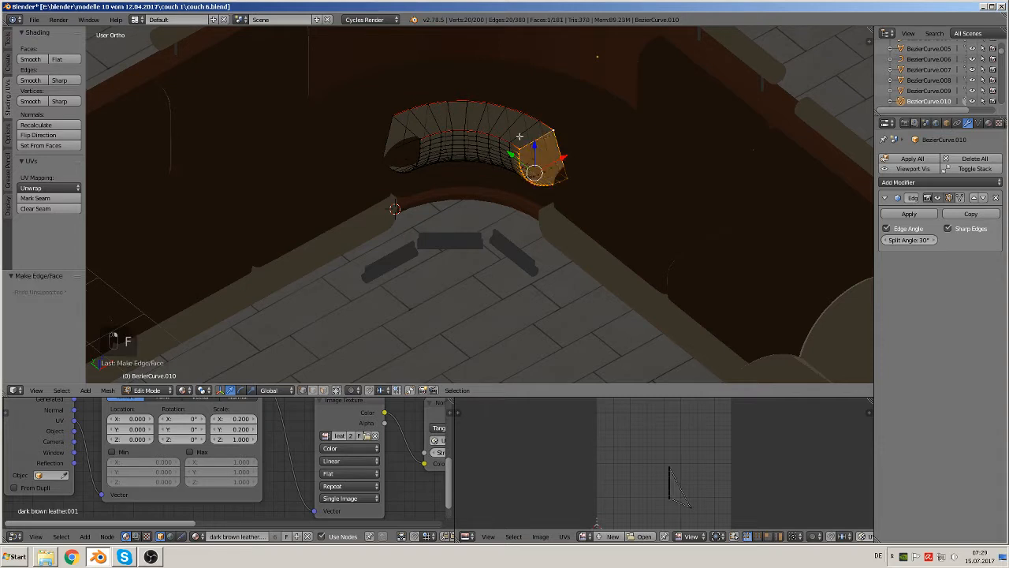
alt+right_click(405, 132)
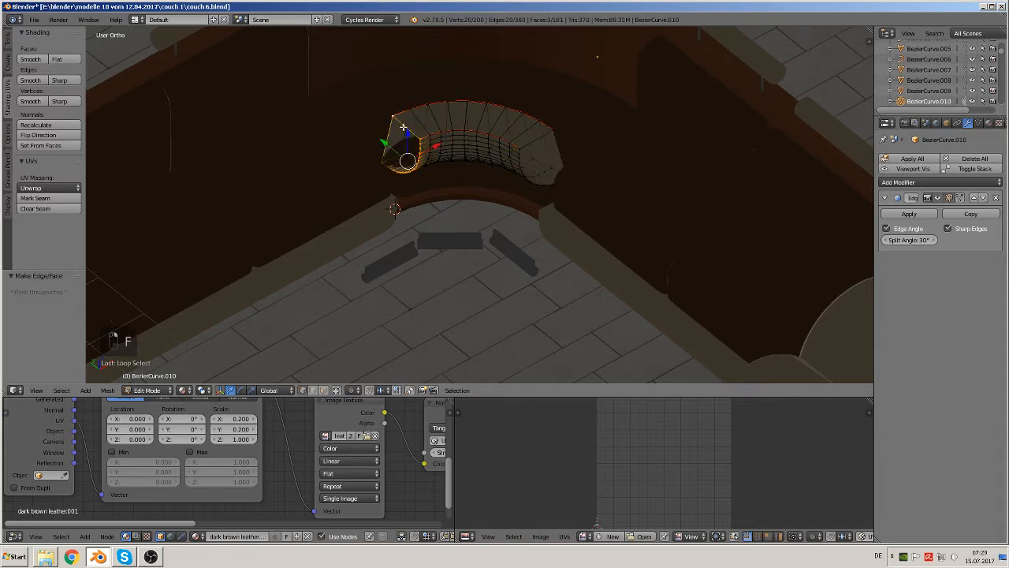
key(f)
key(Tab)
scroll(561, 75, down, 2)
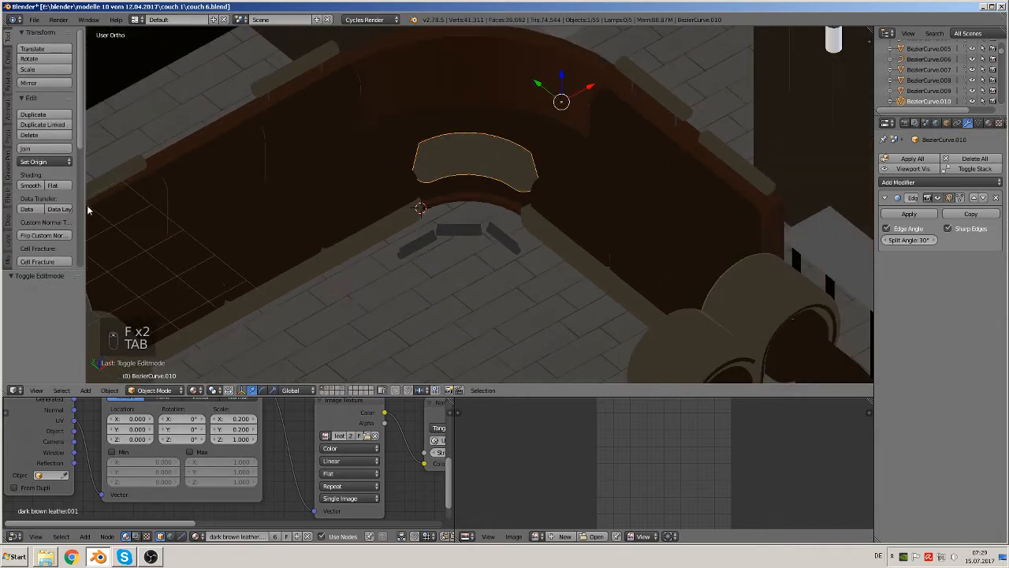
Step: Apply the corner trim's rotation and scale, and set its origin to its geometry
click(109, 391)
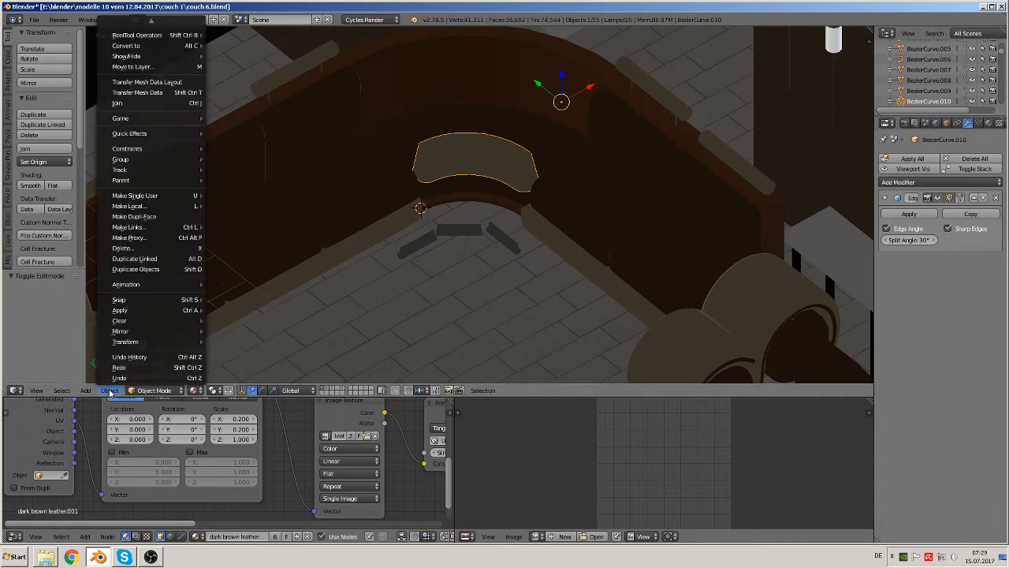
mouse_move(146, 315)
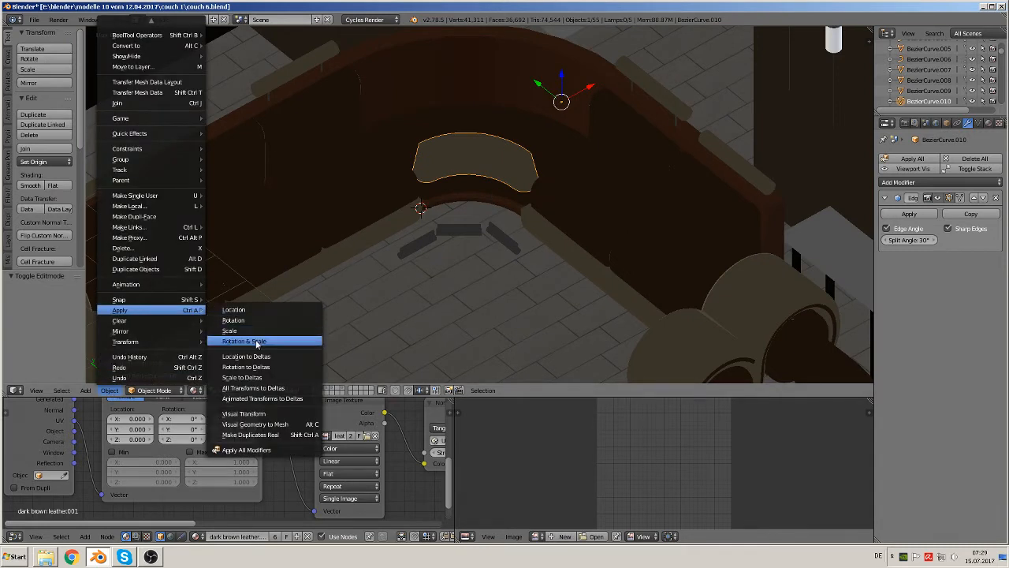
click(258, 340)
click(41, 162)
click(43, 175)
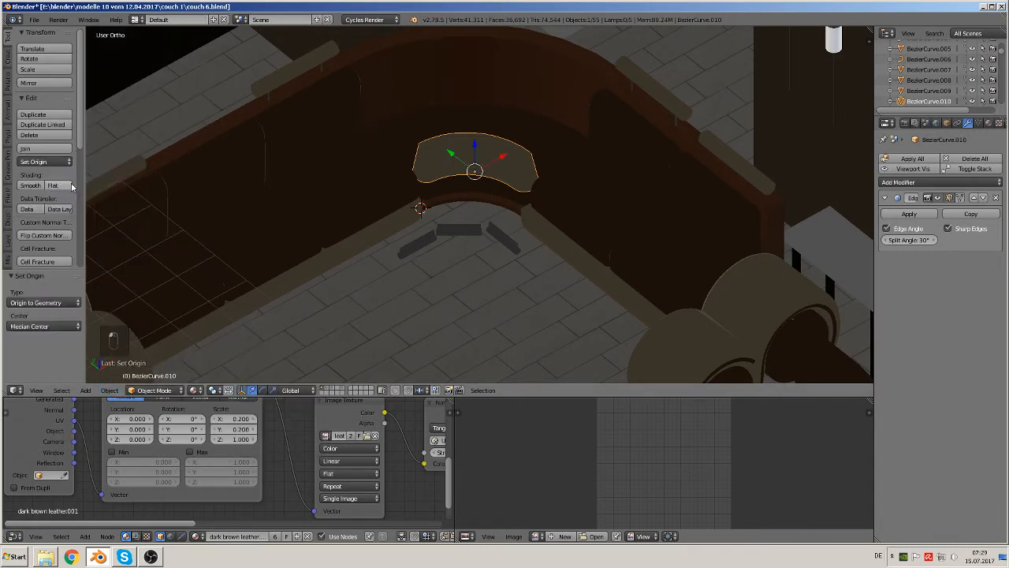
Step: Lower the corner trim along Z in two moves of about 1.133 and 0.253 to meet the straight front trims
drag(475, 150, 478, 194)
middle_drag(478, 194, 455, 149)
scroll(456, 151, up, 3)
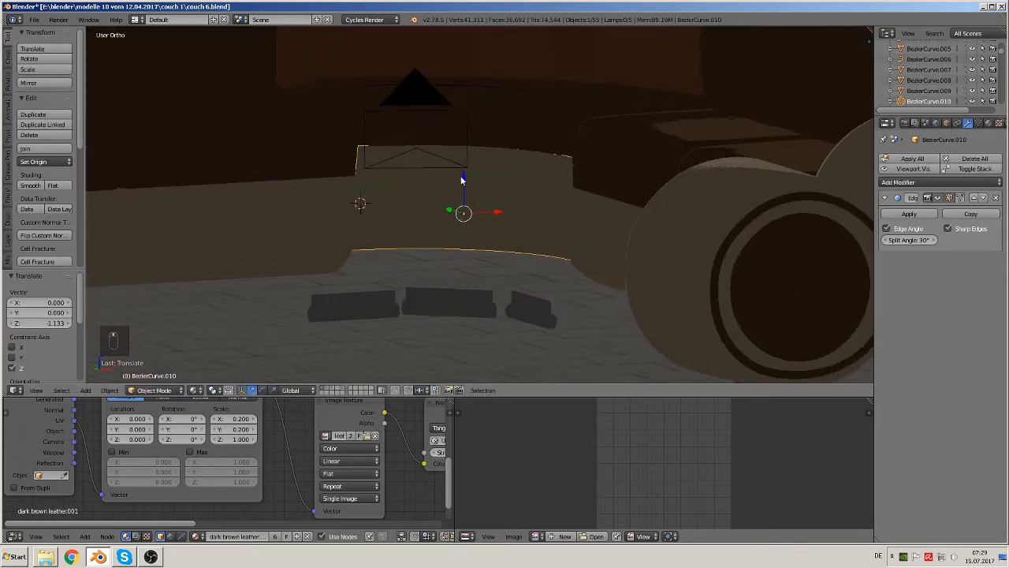
drag(462, 179, 464, 200)
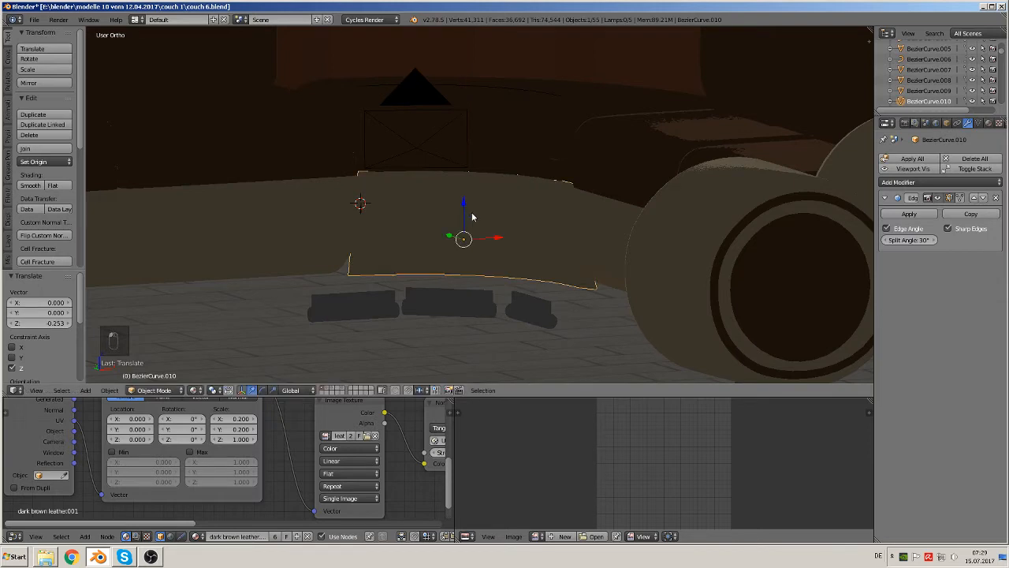
middle_drag(465, 200, 472, 309)
Step: Move the corner trim about 0.380 in X and 0.458 in Y toward the couch's inner corner curve
key(g)
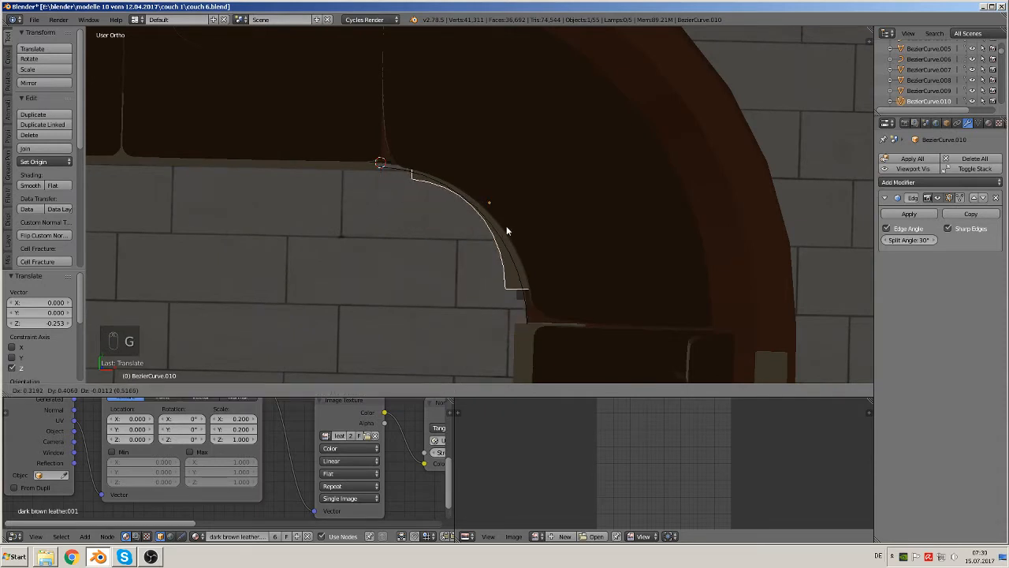
click(513, 227)
middle_drag(516, 229, 462, 158)
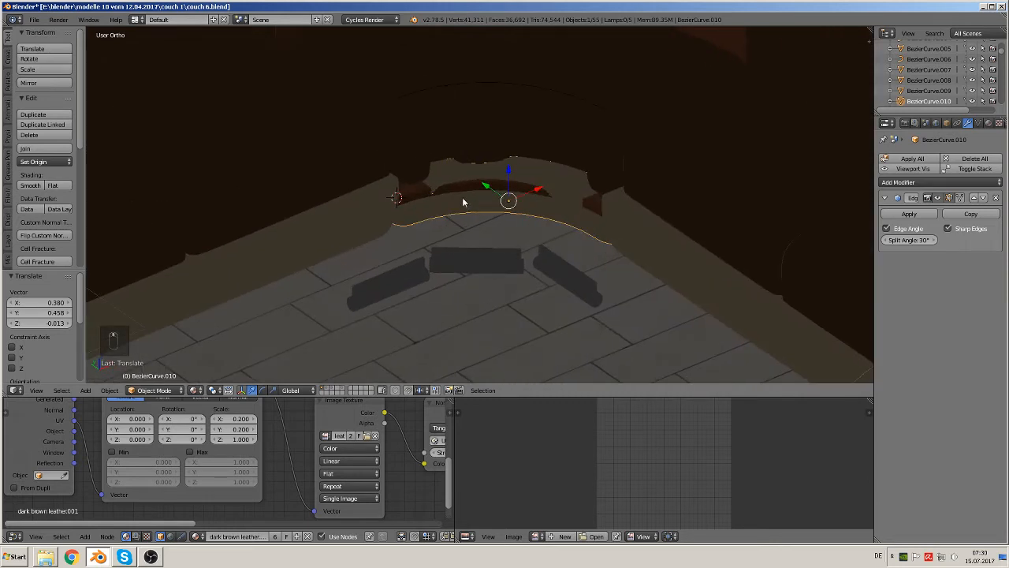
Step: Undo the corner trim's moves, origin change, end caps and vertex deletions, back to the full-length bent piece
key(ctrl+z)
key(ctrl+z)
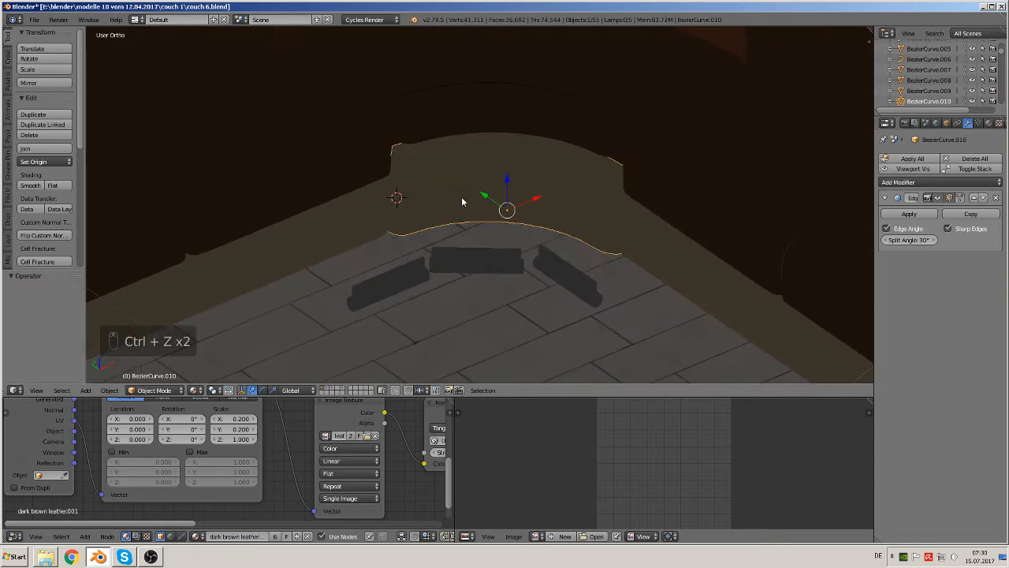
key(ctrl+z)
key(ctrl+z)
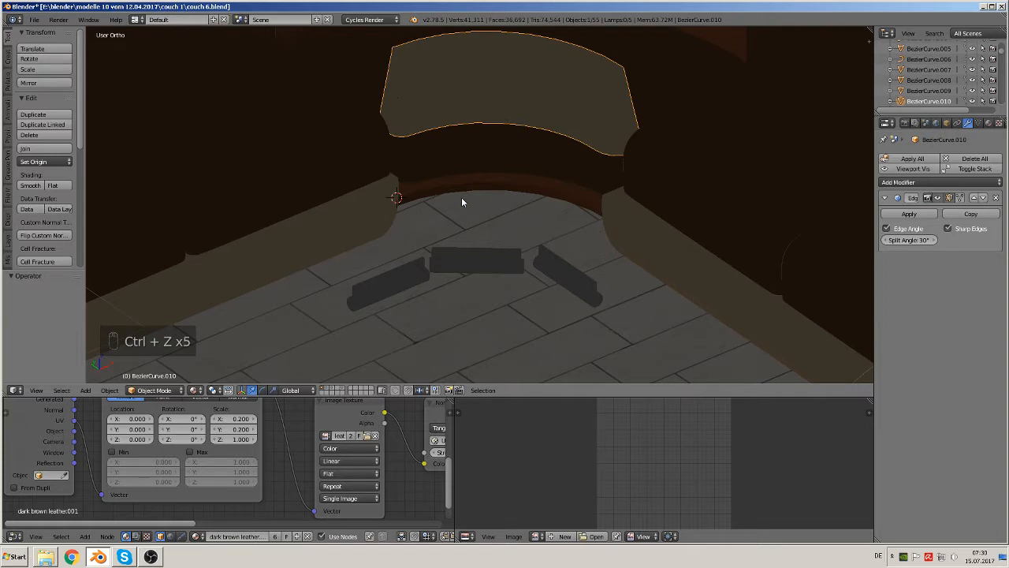
key(ctrl+z)
Step: Set the full-length corner trim's origin to its geometry and lower the piece about 1.417 along Z
middle_drag(462, 198, 435, 202)
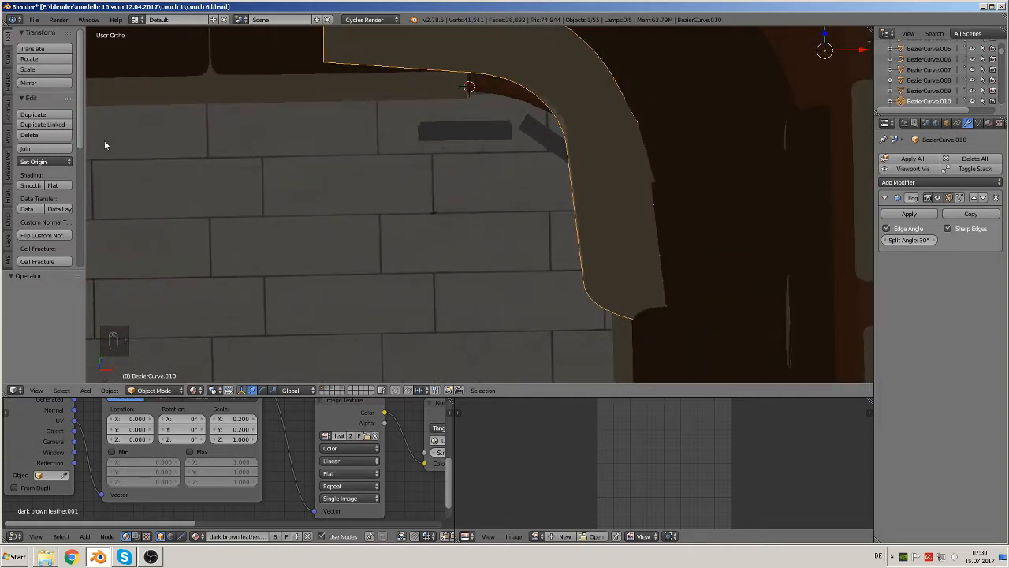
click(45, 161)
click(40, 184)
middle_drag(476, 189, 526, 101)
click(503, 111)
key(g)
key(z)
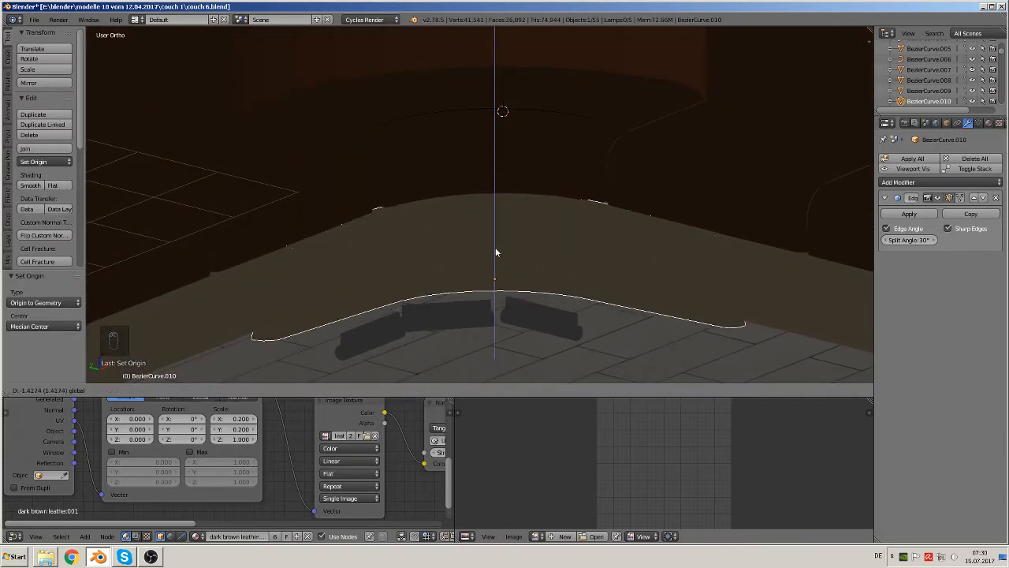
click(496, 248)
Step: In top view, move the corner trim about 0.410 in X and 0.445 in Y against the couch's inner curve
middle_drag(495, 247, 409, 287)
key(KP_7)
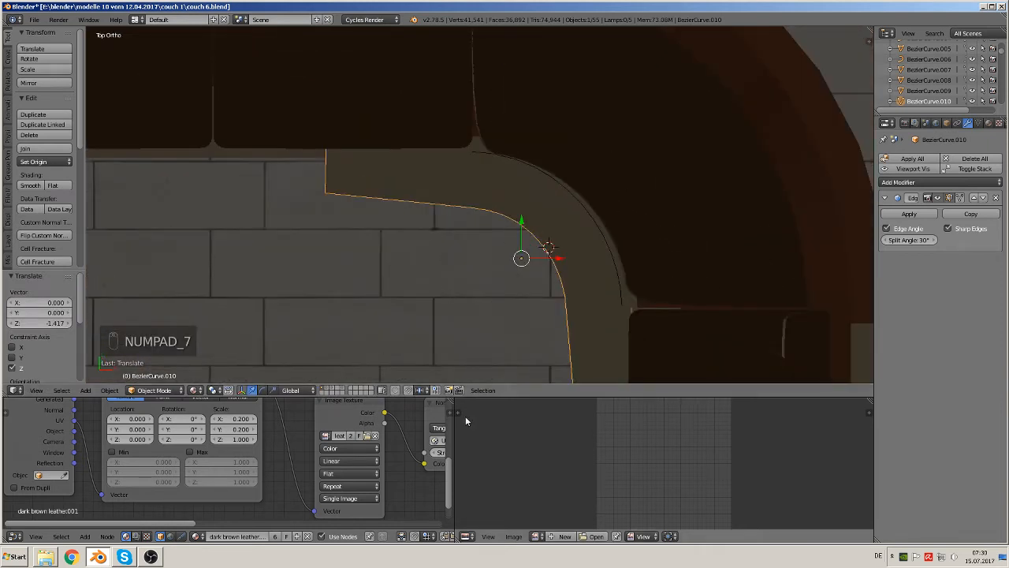
key(g)
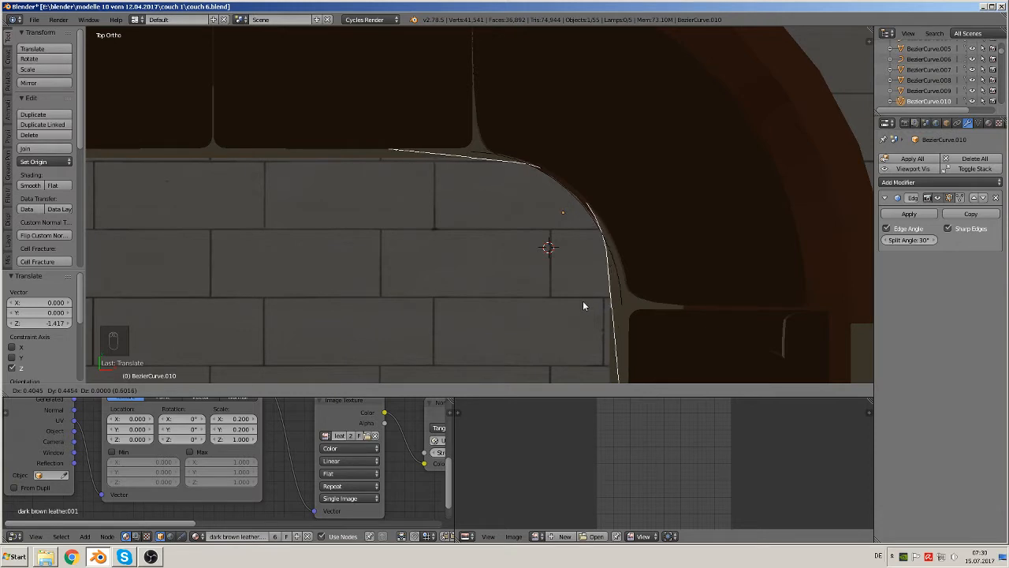
click(583, 300)
middle_drag(591, 301, 631, 213)
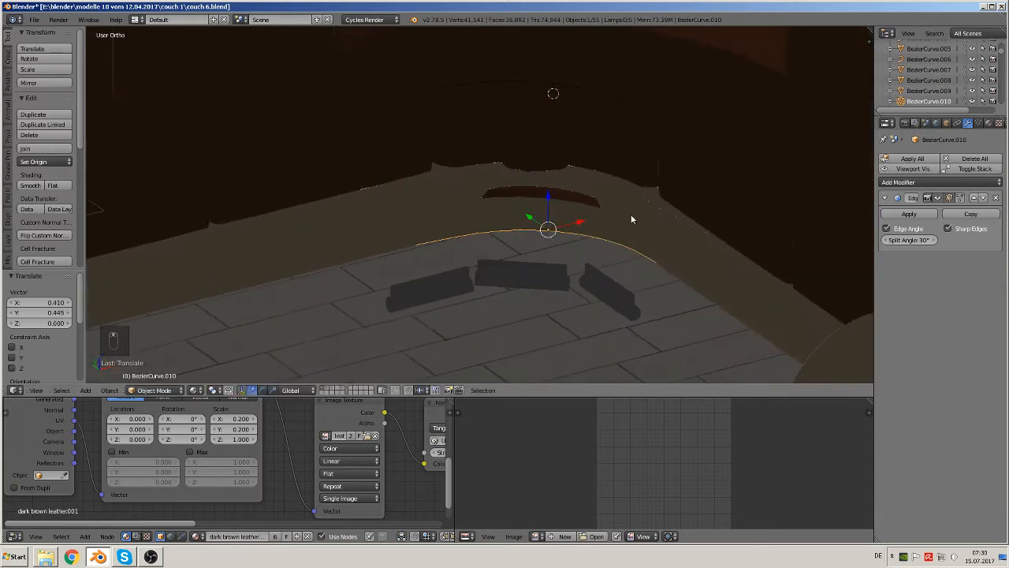
middle_drag(543, 298, 506, 360)
Step: In Edit Mode with vertex selection, delete the trim's surplus vertices along the straight seat section before the curve in top view
key(Tab)
key(Tab)
key(Tab)
key(KP_7)
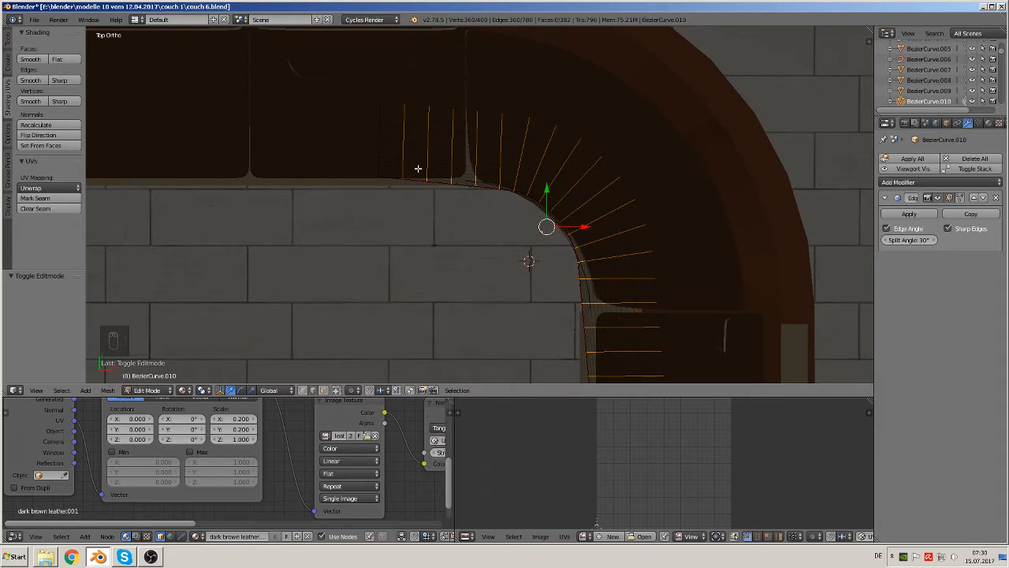
click(302, 391)
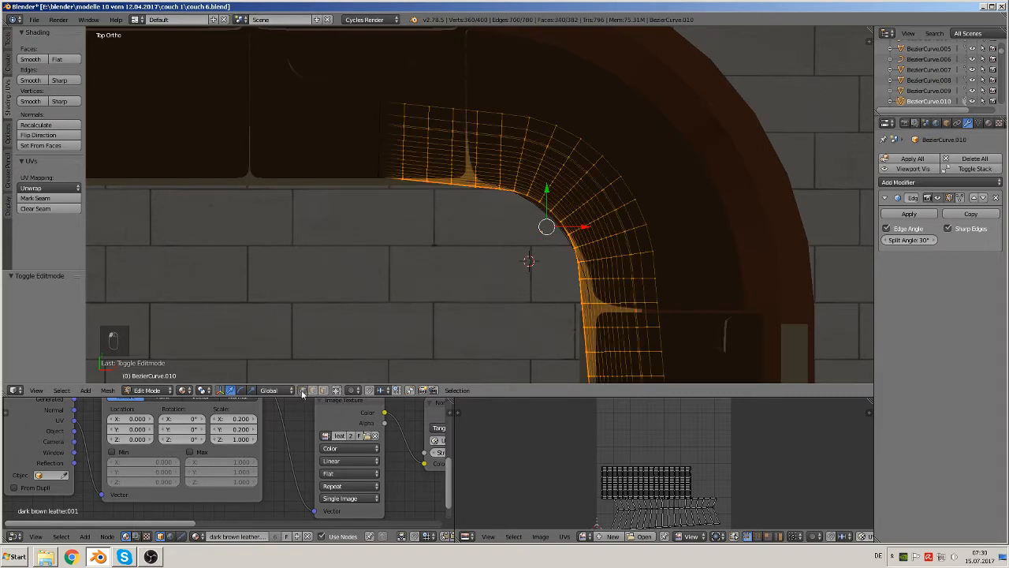
key(a)
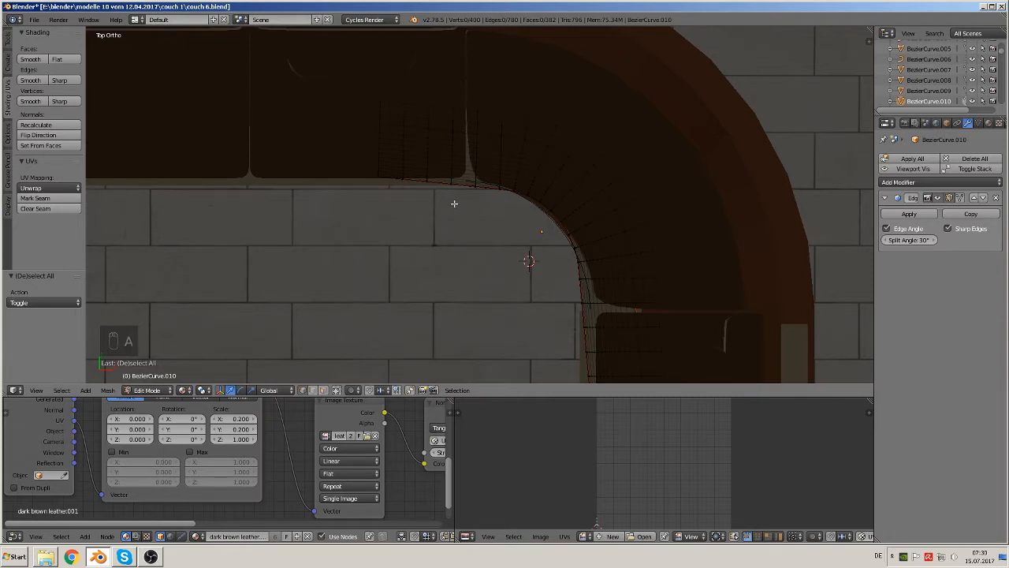
key(c)
mouse_move(439, 171)
mouse_down()
mouse_move(439, 97)
mouse_move(382, 192)
mouse_move(403, 149)
mouse_move(397, 101)
mouse_up()
right_click(397, 101)
key(x)
click(398, 102)
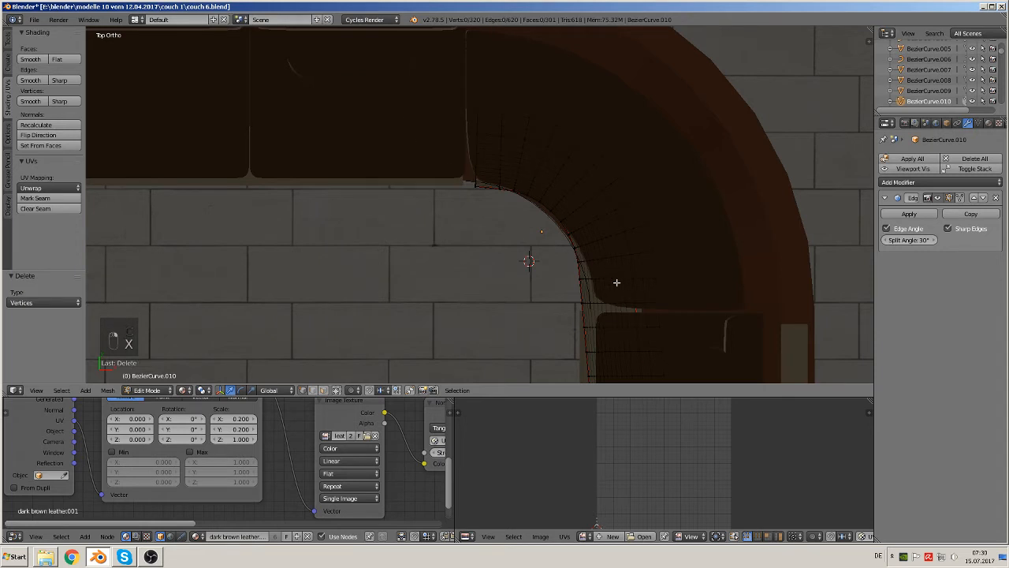
Step: Delete the surplus vertices at the trim's other end, where it runs past the curve along the adjoining couch section
shift+middle_drag(617, 282, 493, 205)
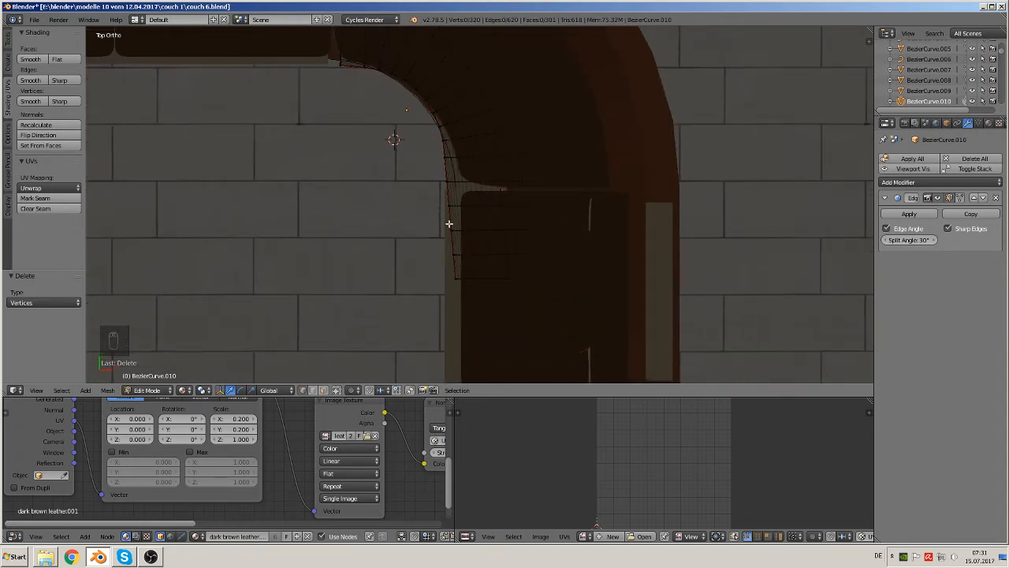
key(c)
mouse_move(444, 203)
mouse_down()
mouse_move(578, 218)
mouse_move(488, 276)
mouse_up()
right_click(488, 277)
key(x)
click(481, 265)
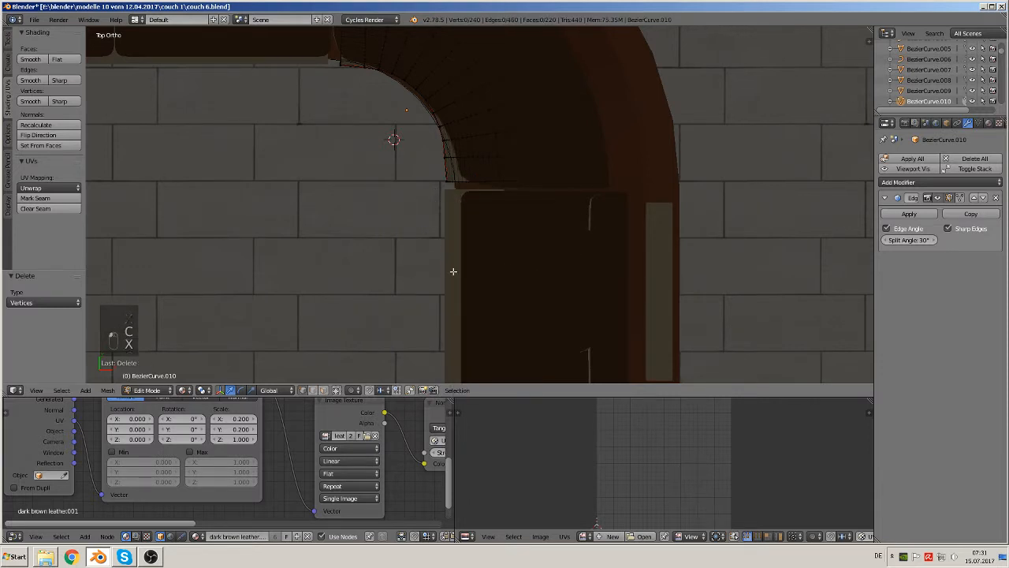
Step: Select each open end loop of the shortened trim, fill both with faces and leave Edit Mode
middle_drag(454, 272, 512, 133)
alt+right_click(493, 93)
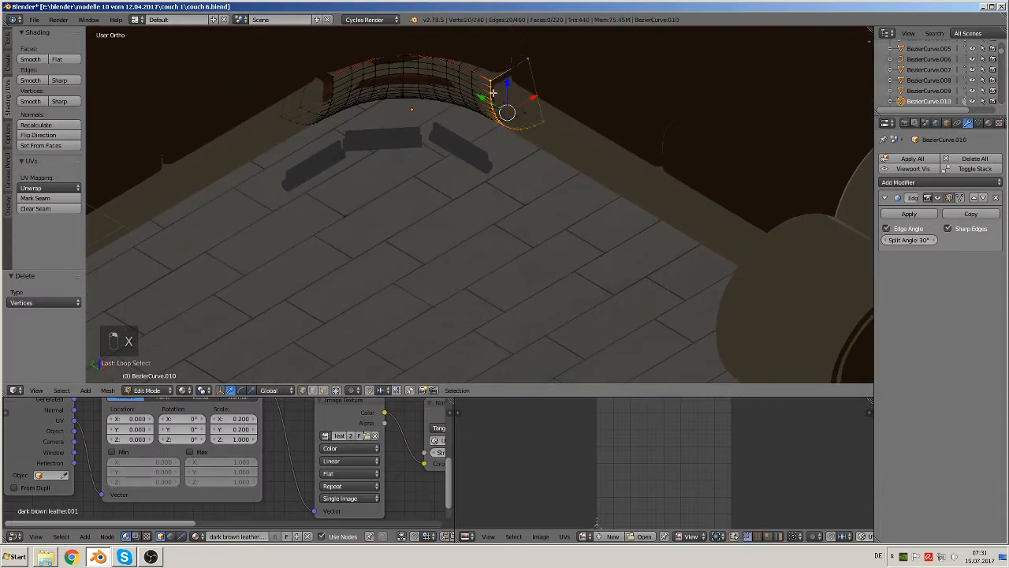
key(f)
alt+right_click(333, 75)
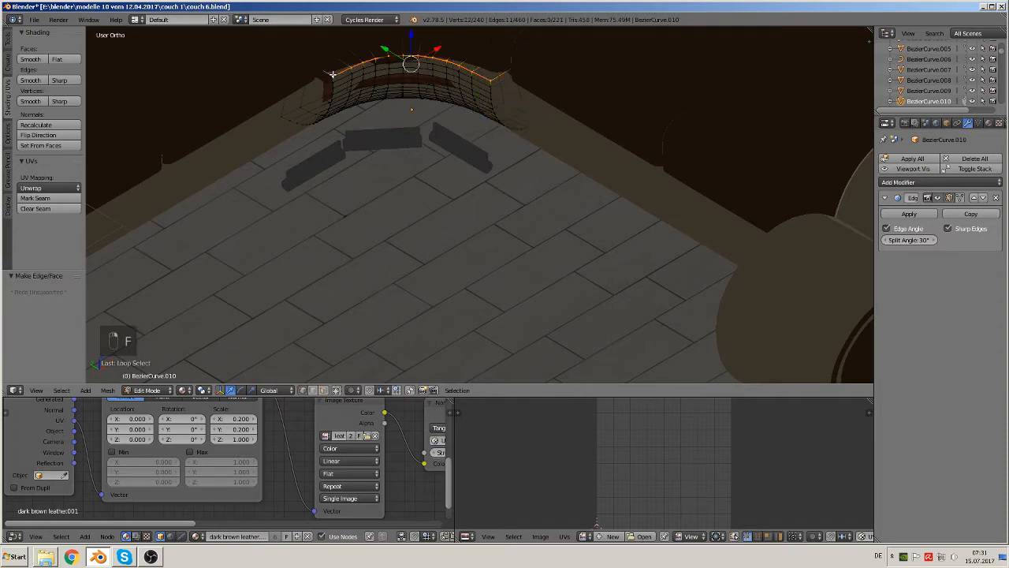
alt+right_click(331, 75)
key(f)
key(Tab)
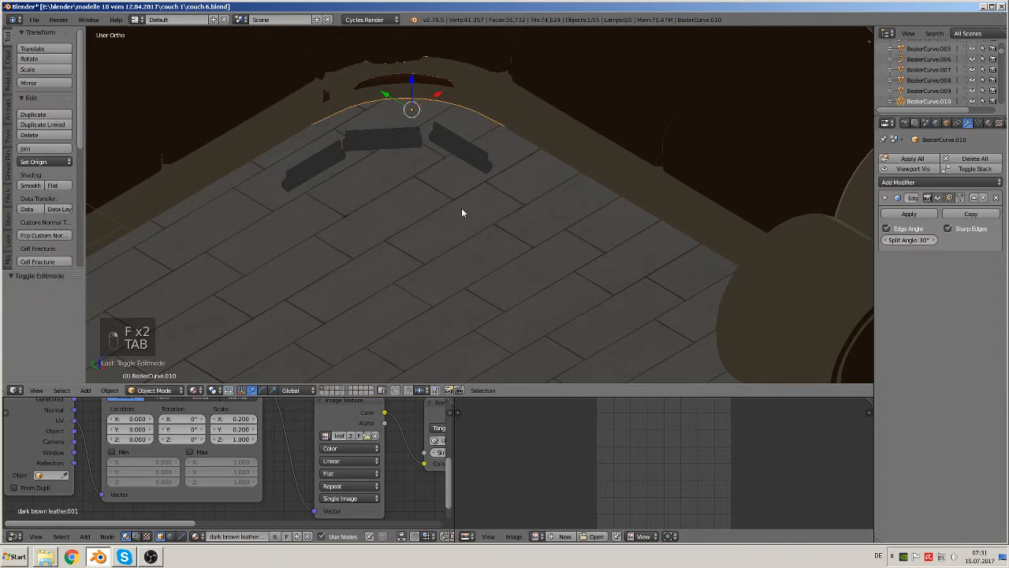
Step: On the couch base behind the trim, shift the bottom row of vertices about -0.412 along Z and delete it
middle_drag(463, 210, 442, 232)
right_click(450, 184)
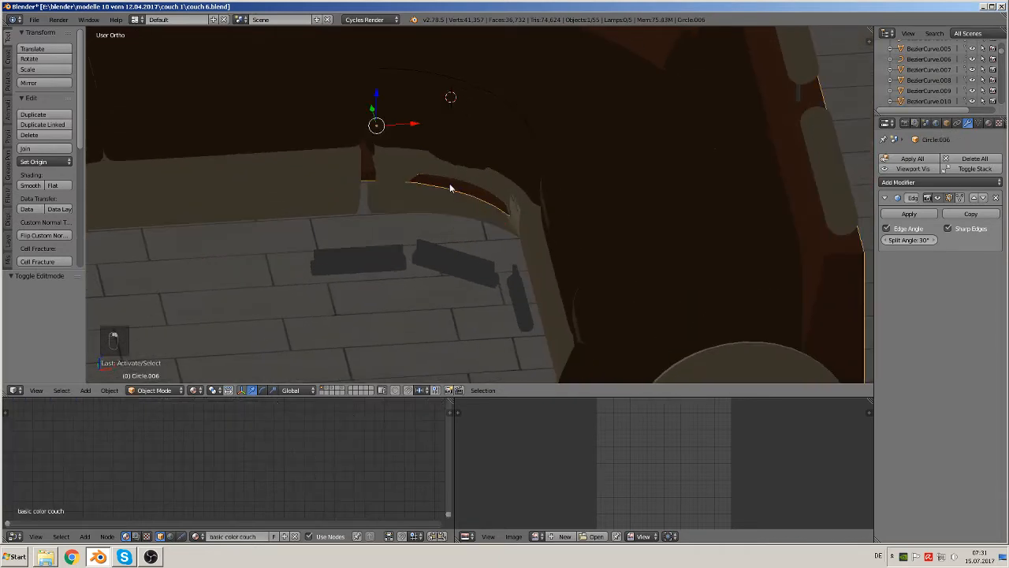
middle_drag(450, 184, 420, 224)
key(Tab)
key(g)
key(z)
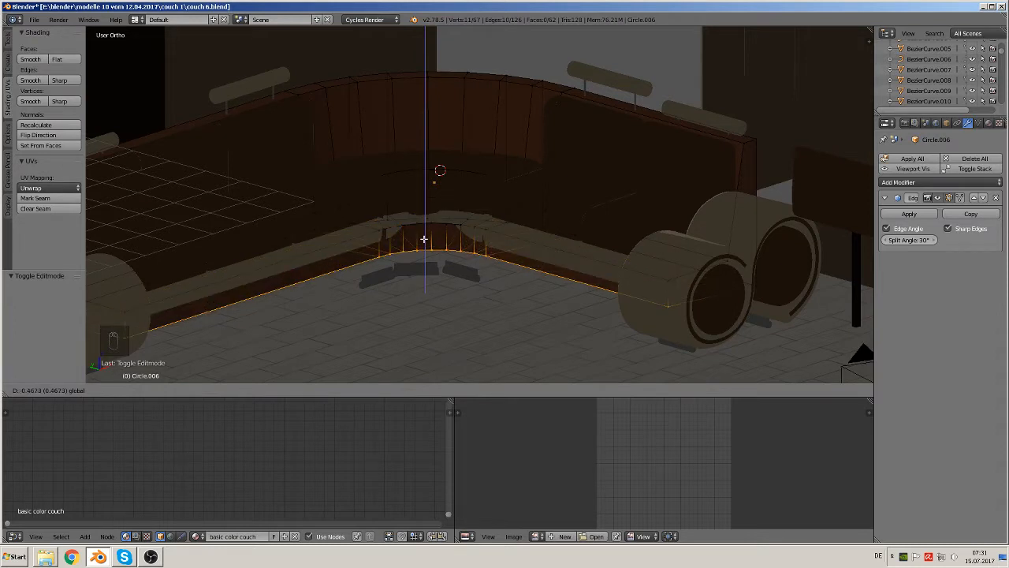
click(424, 237)
key(x)
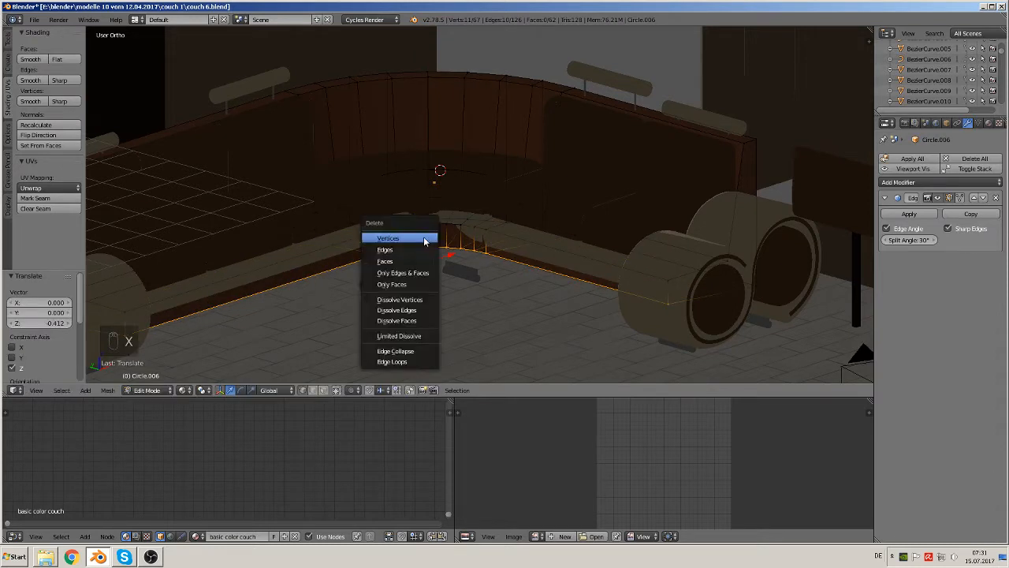
click(423, 238)
middle_drag(429, 230, 416, 267)
key(Tab)
Step: Select the corner trim and nudge it slightly to line up its ends with the two straight front trims
scroll(418, 234, up, 1)
scroll(402, 236, up, 1)
scroll(468, 213, up, 2)
right_click(488, 186)
middle_drag(495, 229, 511, 256)
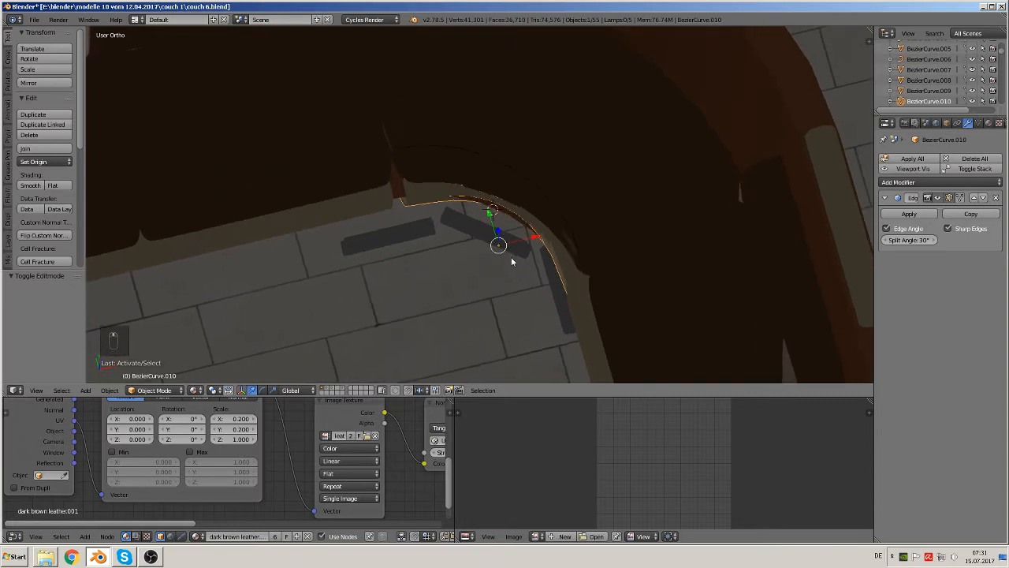
key(g)
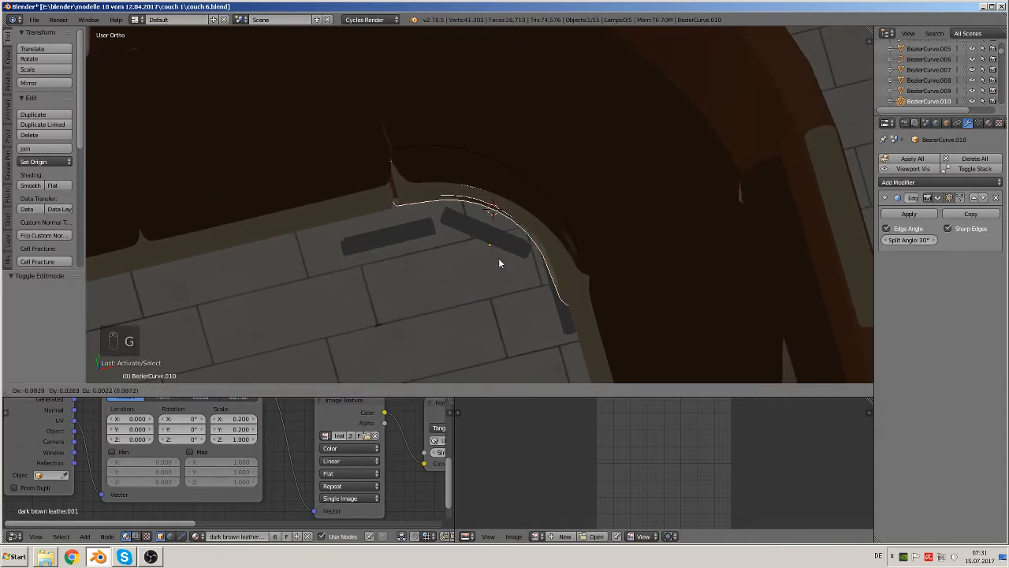
click(496, 262)
middle_drag(496, 262, 552, 185)
Step: Examine the corner trim's mesh, deselect everything and check the trim's fit against the whole couch
key(Tab)
key(Tab)
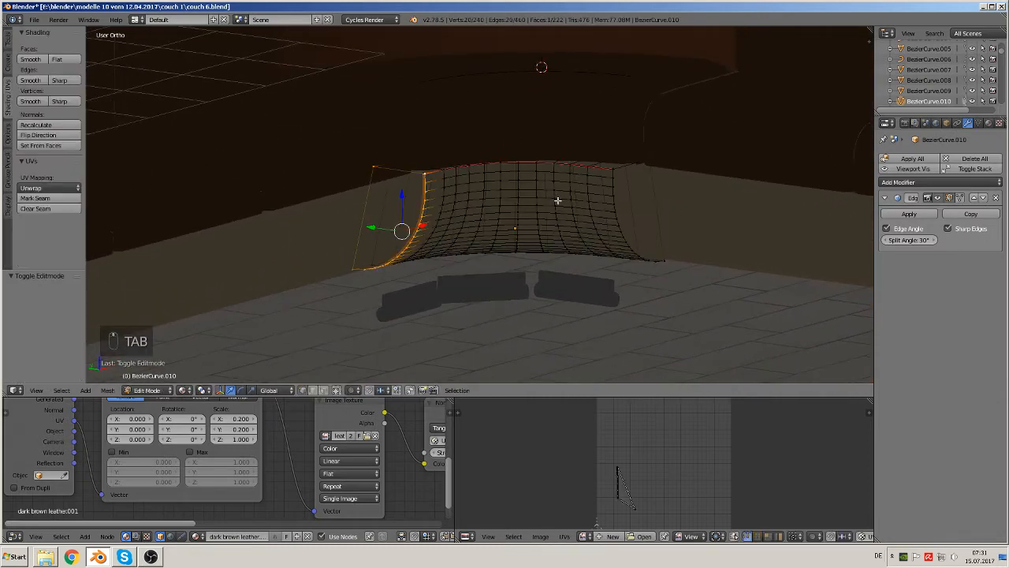
key(a)
key(a)
key(a)
scroll(550, 222, down, 5)
scroll(505, 248, up, 5)
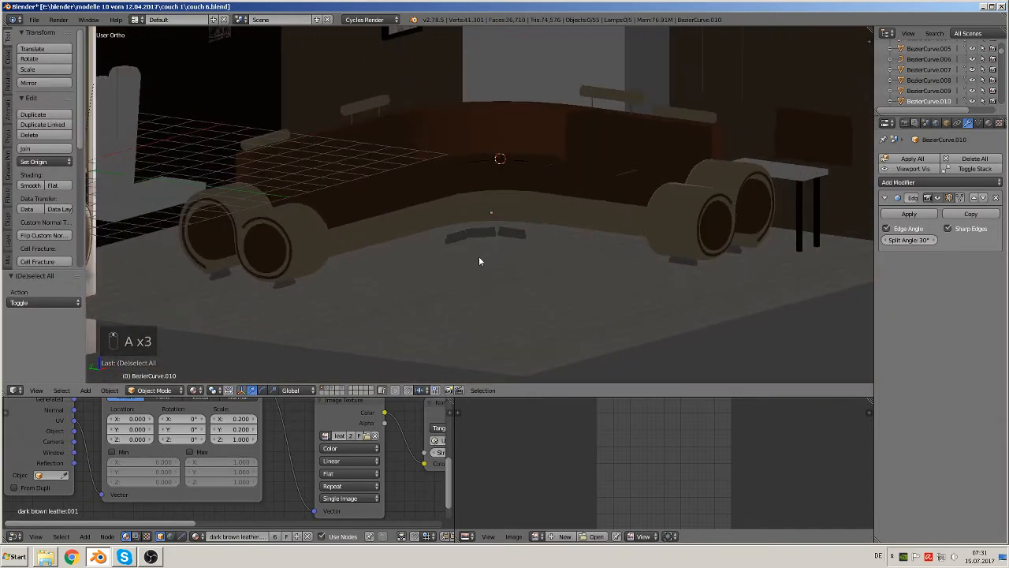
Step: Examine the couch's inner corner and the mesh of its curved backrest frame
middle_drag(476, 254, 403, 265)
scroll(498, 218, down, 2)
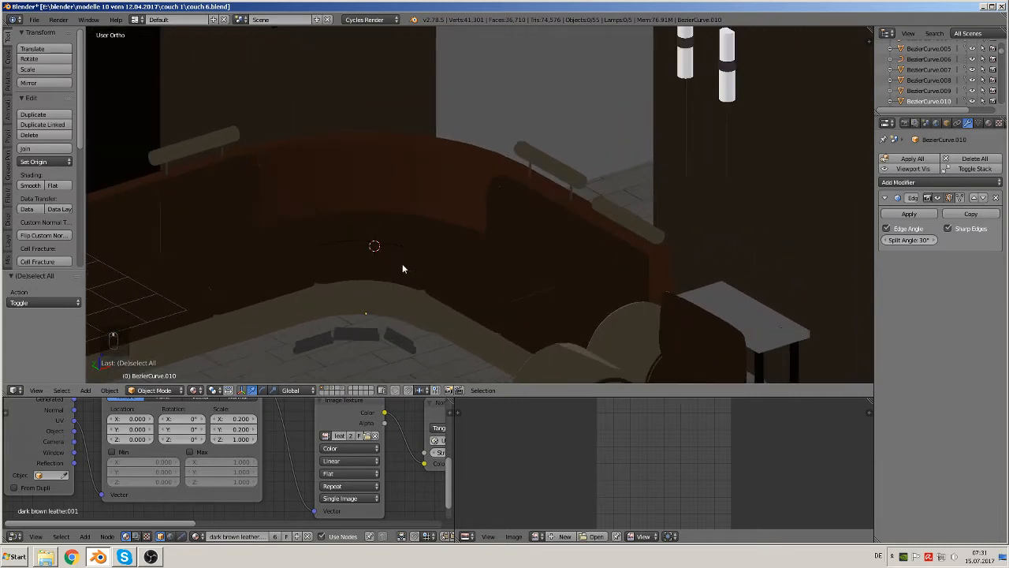
right_click(381, 170)
key(Tab)
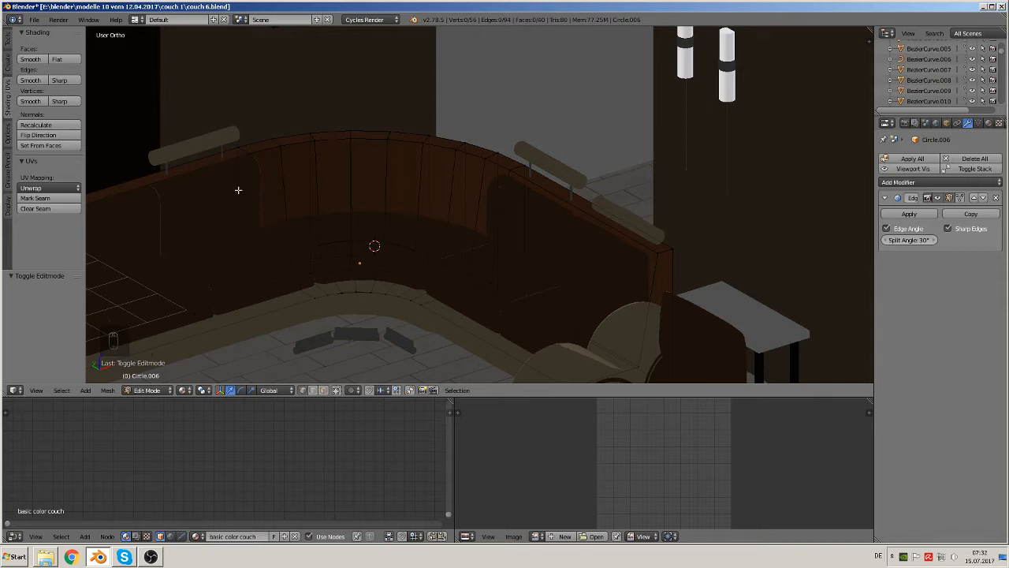
key(Tab)
middle_drag(320, 190, 351, 252)
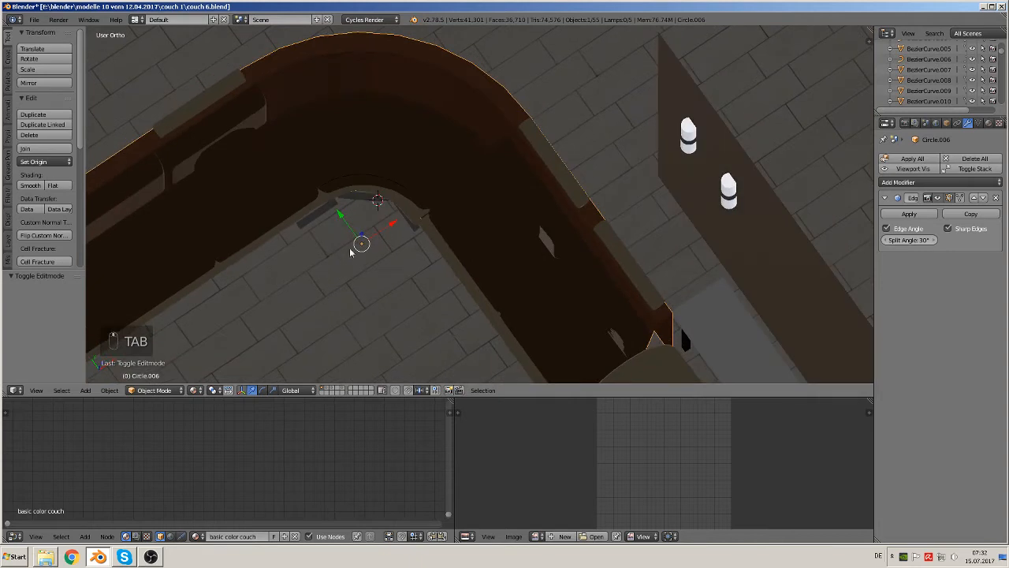
Step: Move the Bezier curve from the inner corner onto the curved backrest, raise it 1.573 along Z and nudge it slightly along X
key(KP_7)
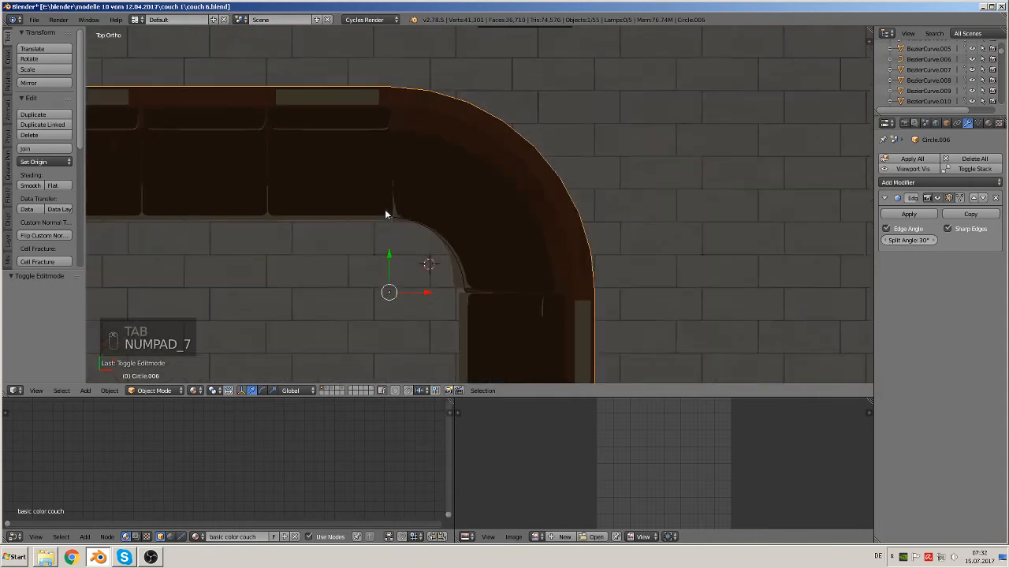
right_click(433, 237)
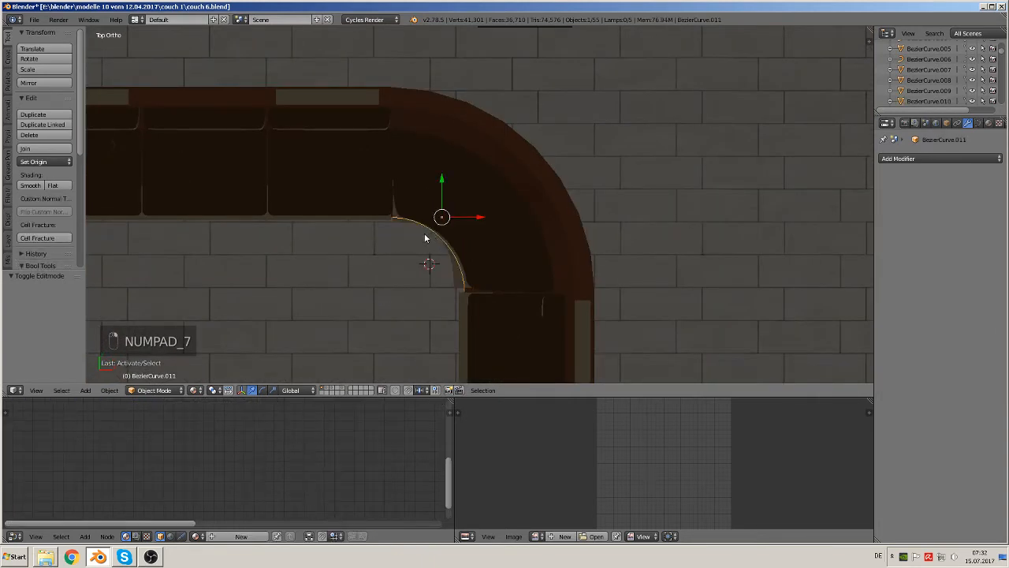
key(g)
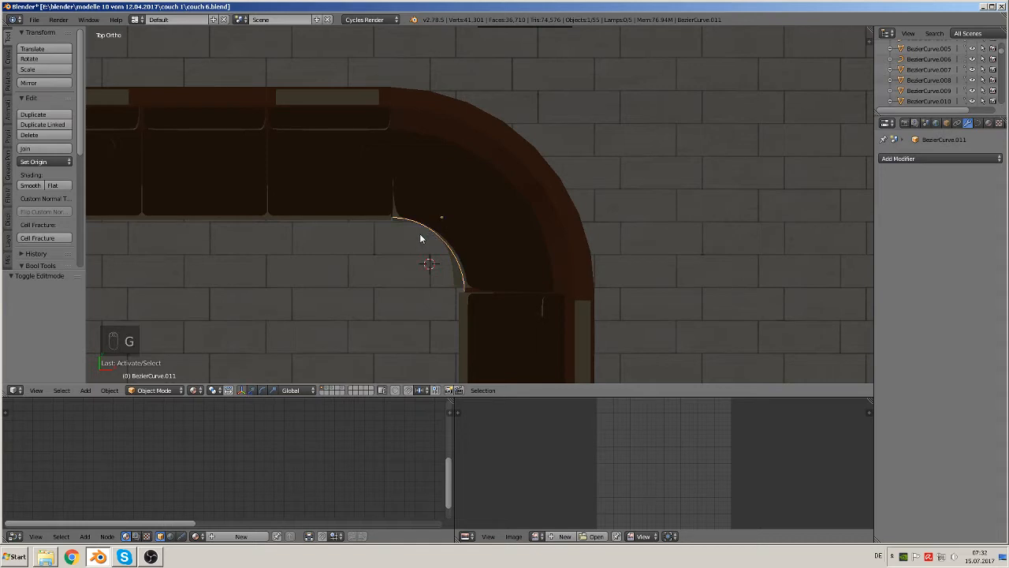
click(431, 128)
middle_drag(462, 140, 438, 96)
drag(438, 94, 432, 43)
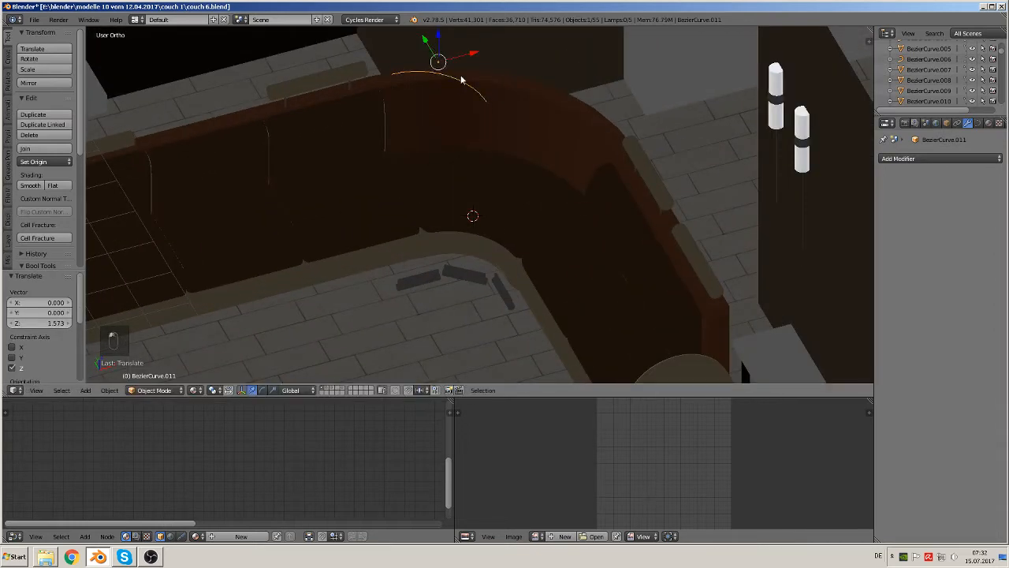
key(KP_7)
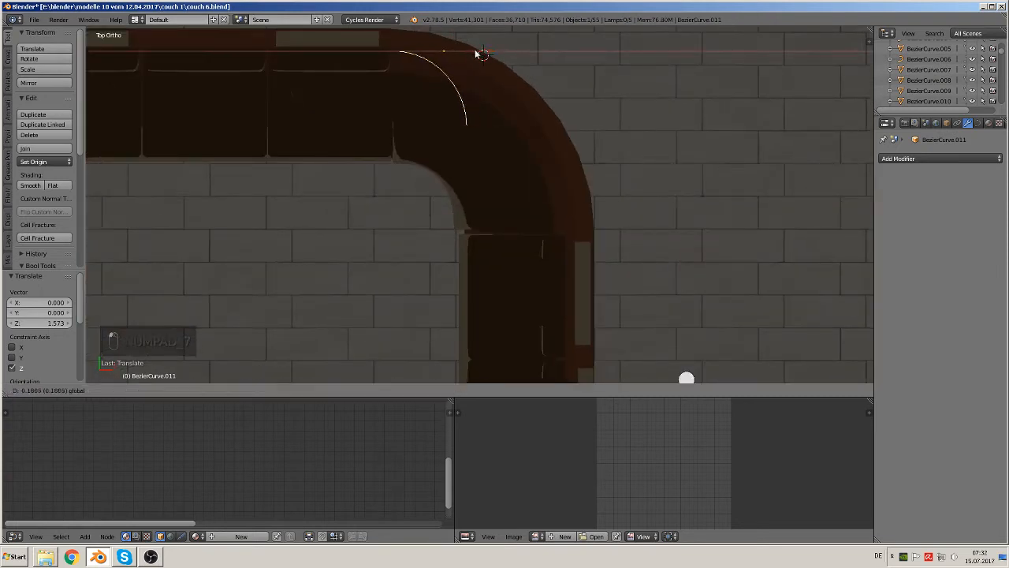
Step: Move the curve's lower end point 2.208 along X and -2.091 along Y to where the corner backrest meets the side section
key(Tab)
right_click(466, 125)
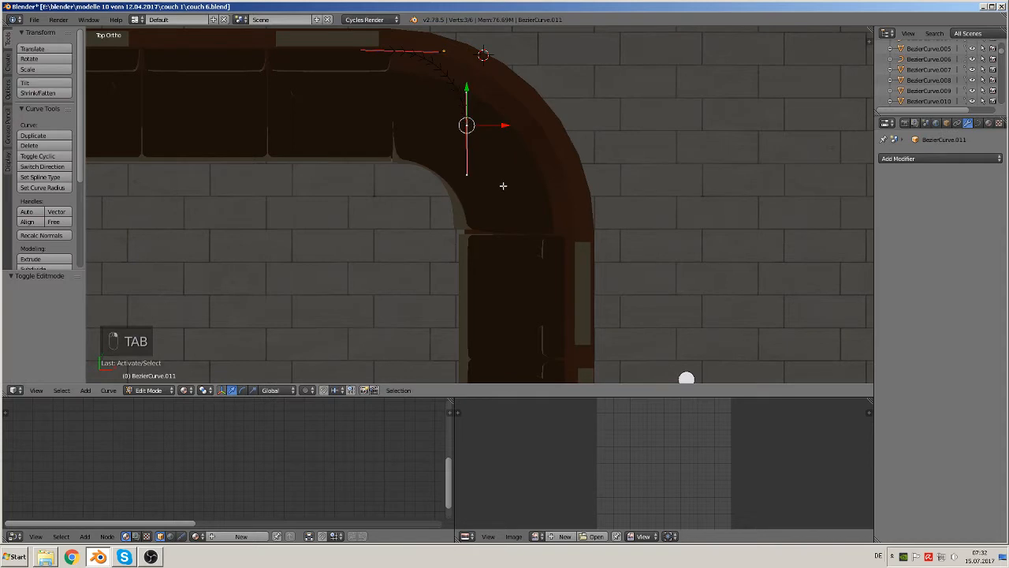
key(g)
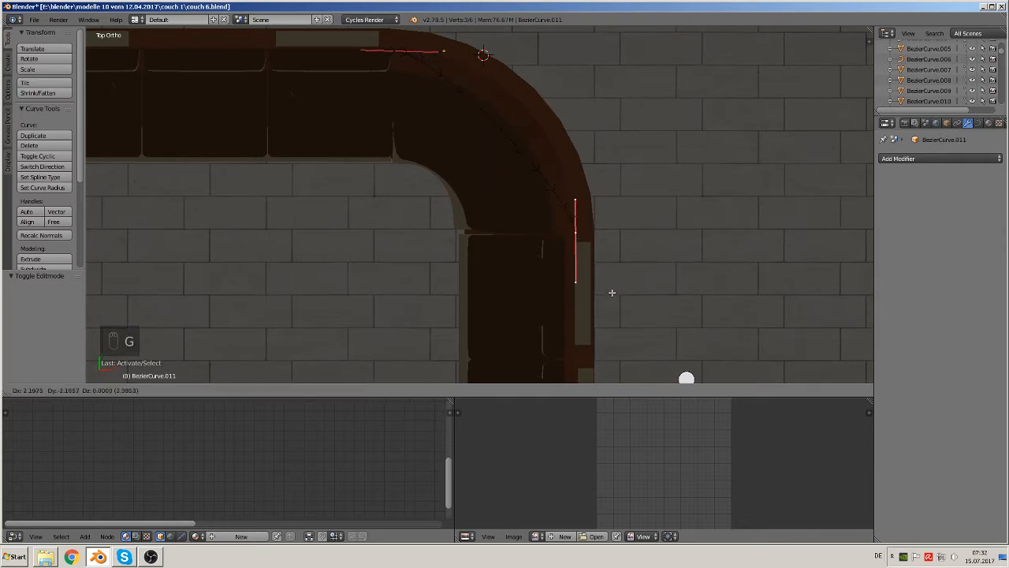
click(613, 289)
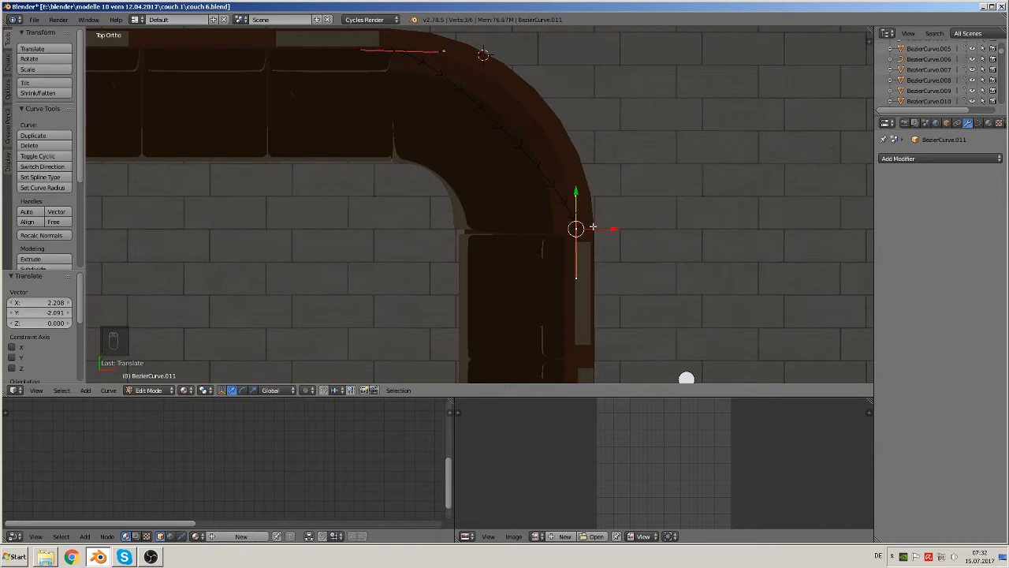
Step: Lengthen both inner handles of the curve so it follows the corner backrest's rounding, extending the upper one 1.858 along X, and leave Edit Mode
right_click(444, 51)
key(g)
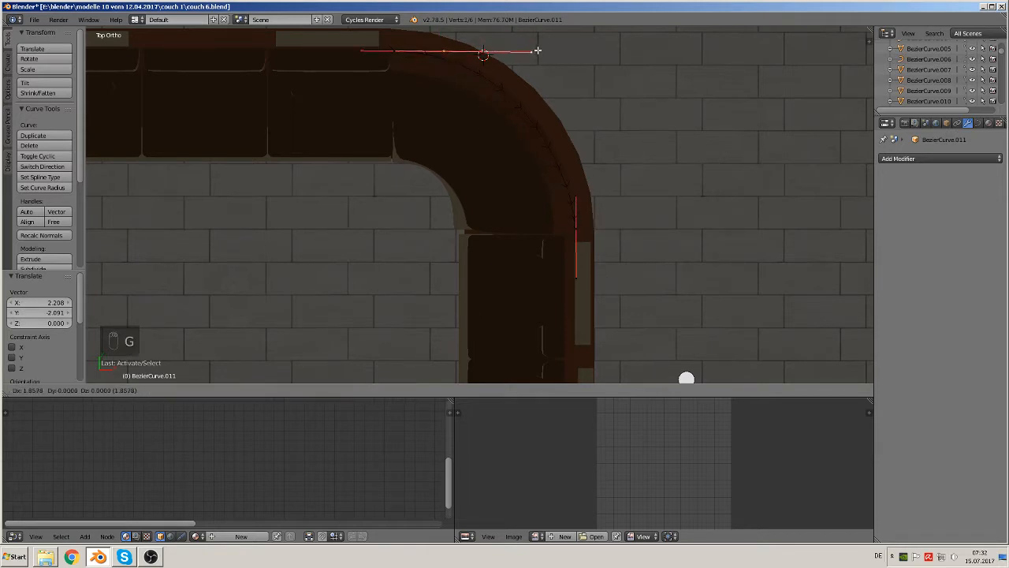
click(536, 51)
right_click(576, 203)
key(g)
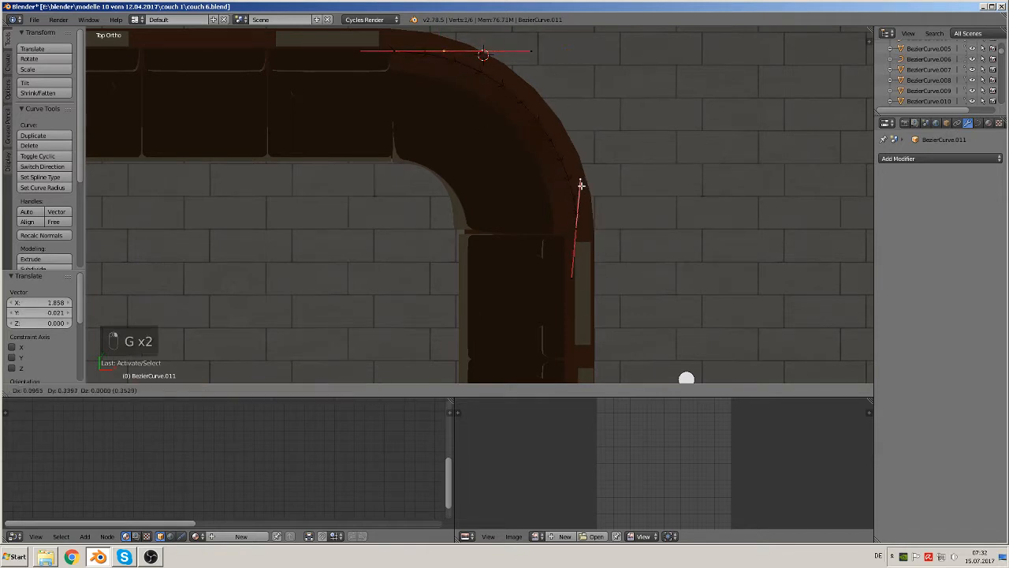
click(580, 182)
key(Tab)
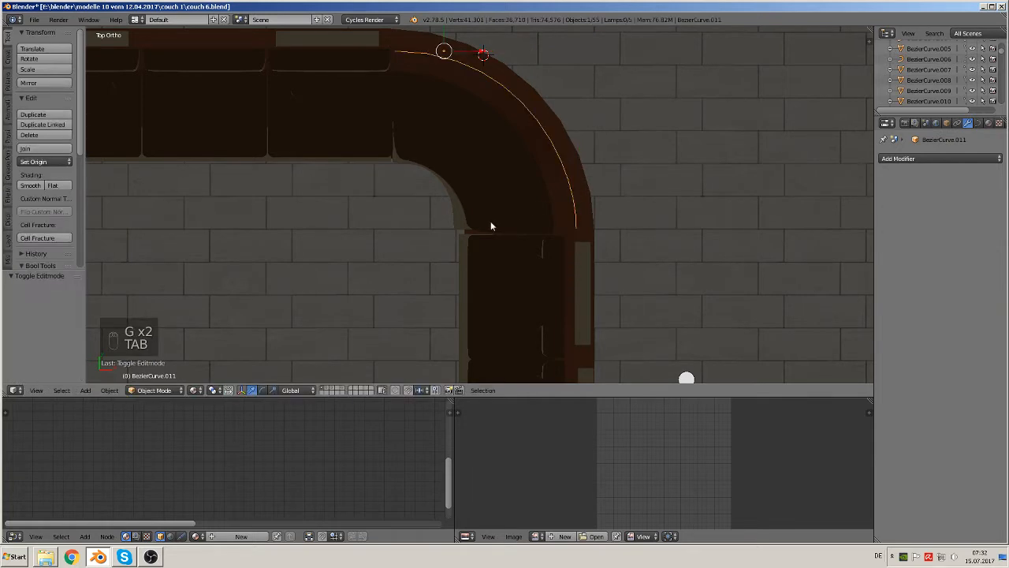
Step: Duplicate the backrest cushion nearest the corner, raise the copy 1.996 along Z and shift it along negative X above the straight section
middle_drag(477, 226, 513, 241)
right_click(369, 205)
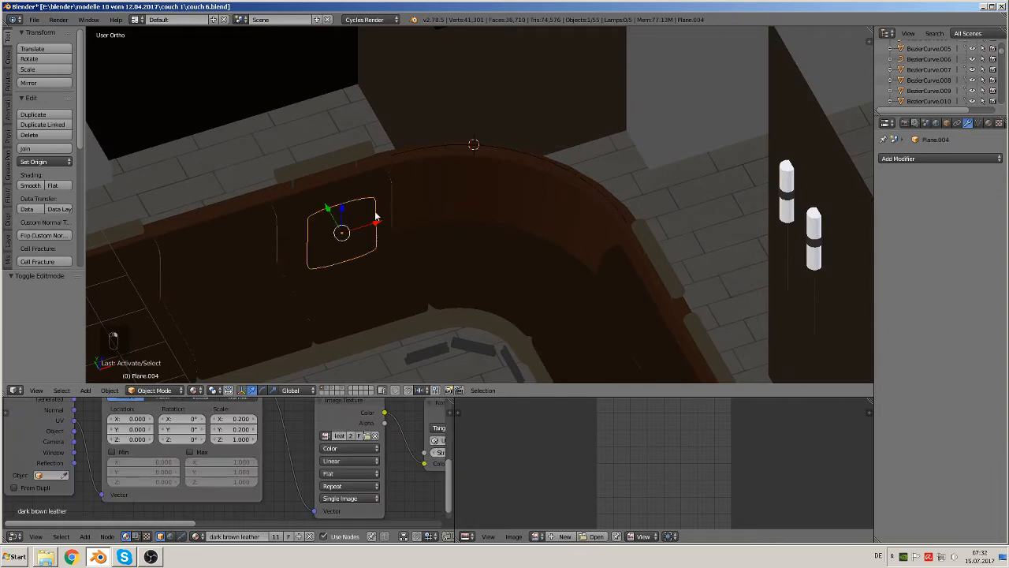
right_click(378, 192)
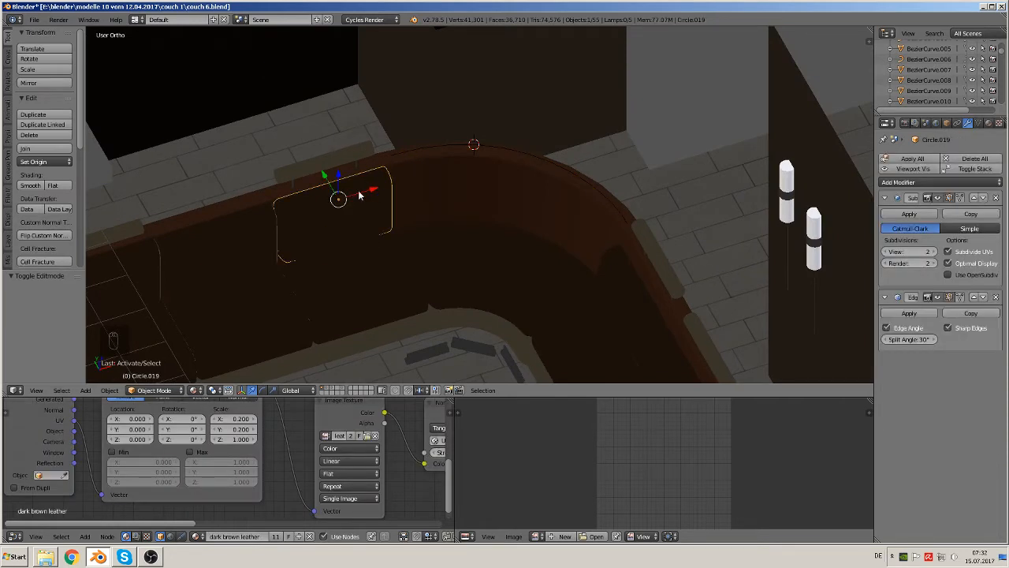
key(shift+d)
key(z)
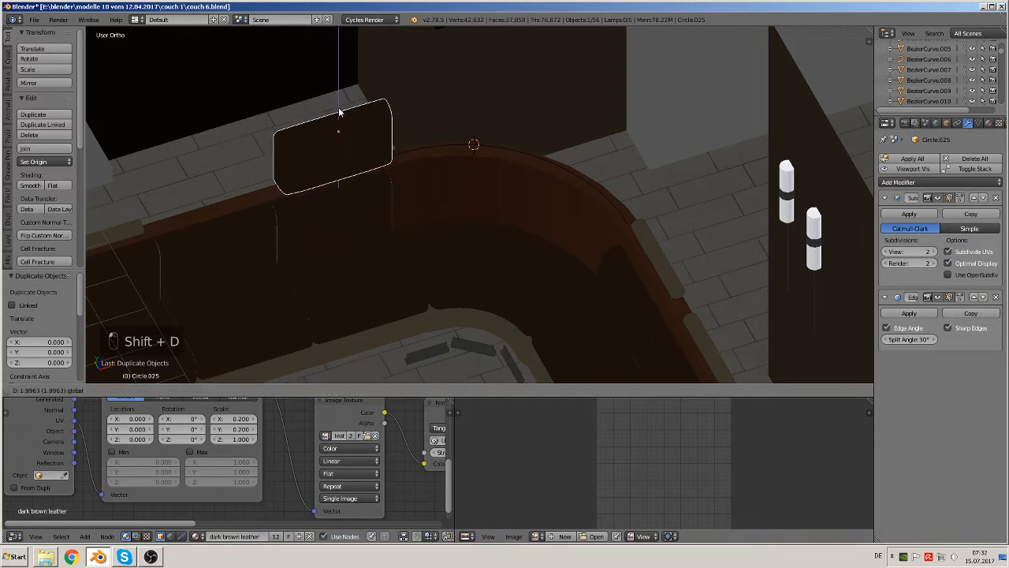
click(339, 118)
middle_drag(339, 122, 342, 161)
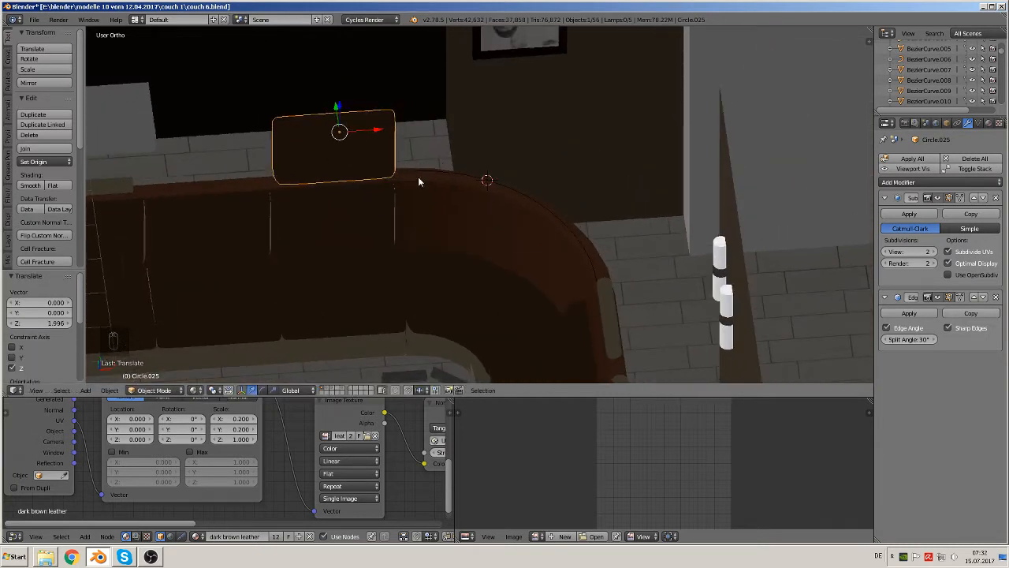
middle_drag(419, 181, 643, 114)
key(g)
key(x)
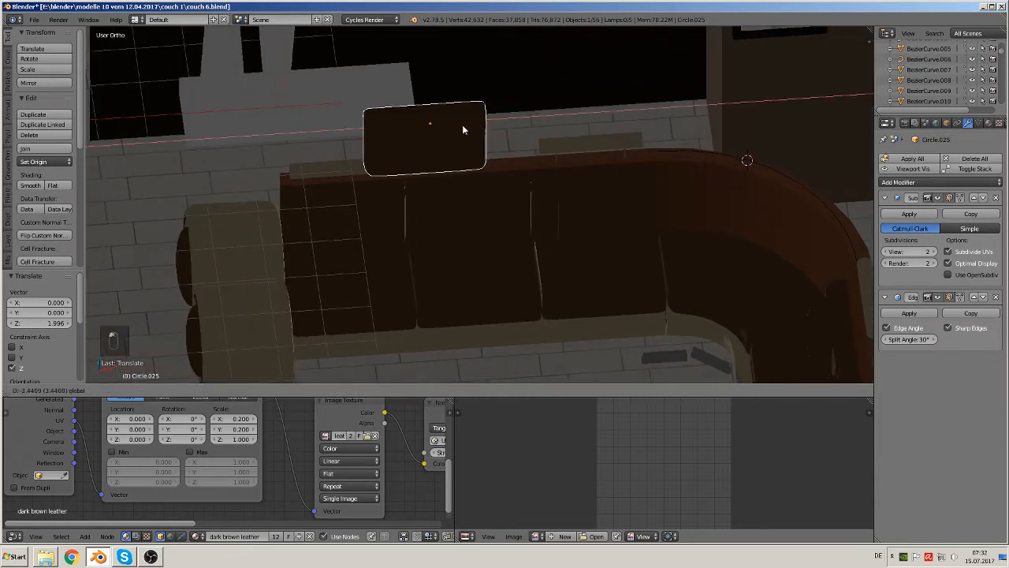
click(444, 128)
Step: Select only the vertices of the cushion copy's right half and move them 2.199 along X to widen it
key(Tab)
scroll(457, 175, up, 2)
key(a)
key(a)
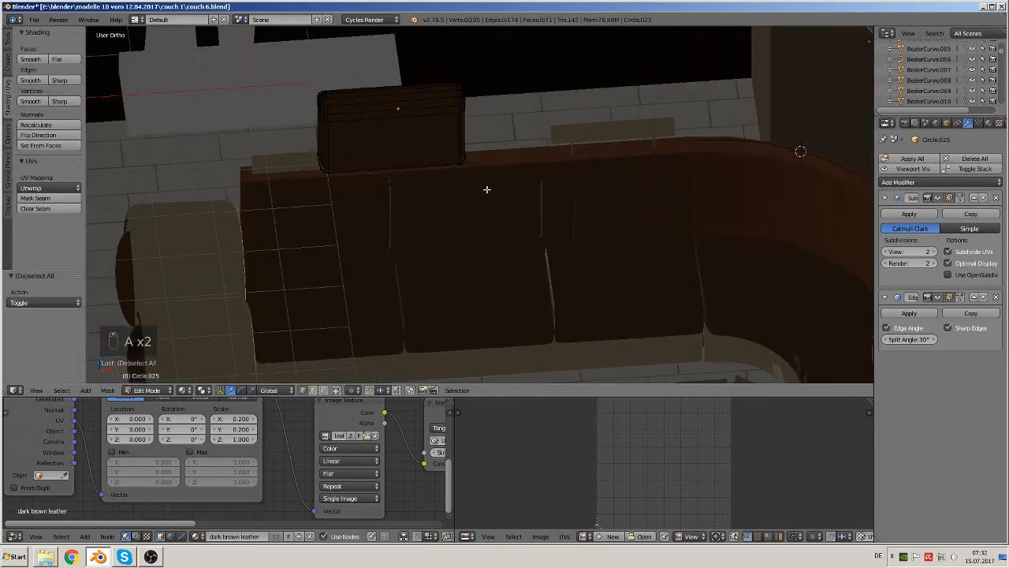
key(v)
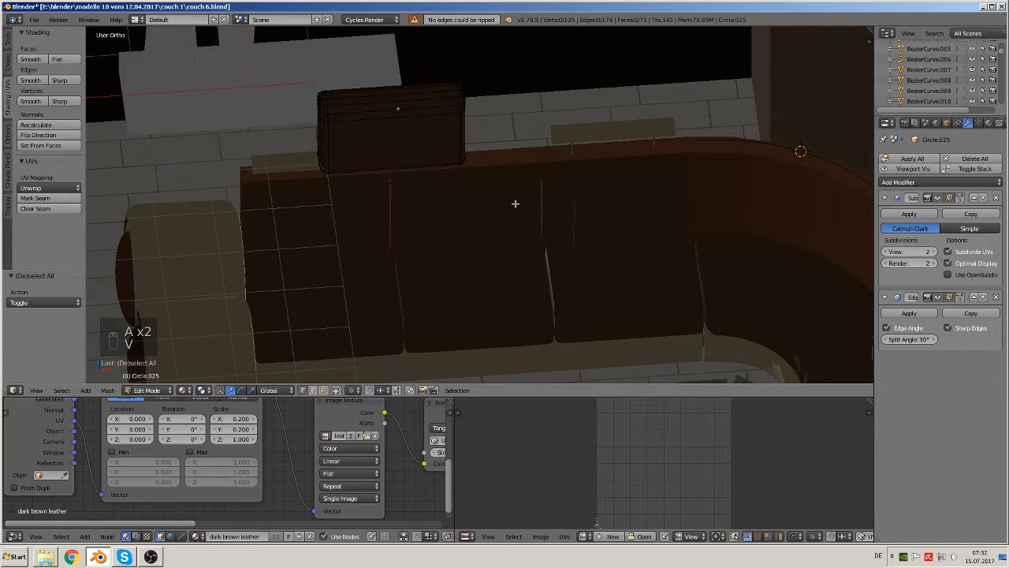
key(b)
drag(503, 199, 397, 61)
drag(493, 105, 623, 114)
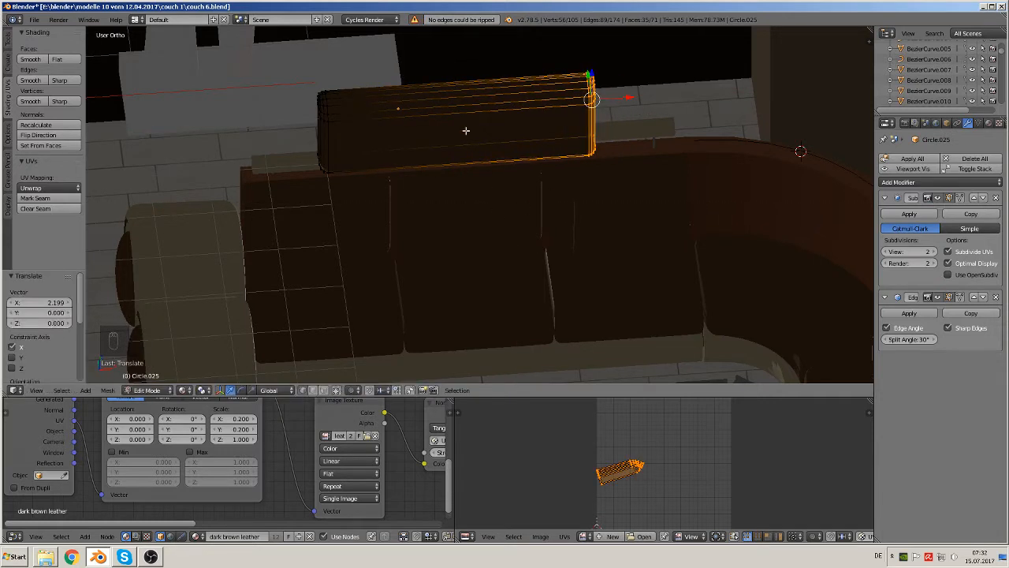
Step: Add 11 evenly spaced vertical loop cuts across the widened cushion and leave Edit Mode
key(ctrl+r)
scroll(475, 114, up, 7)
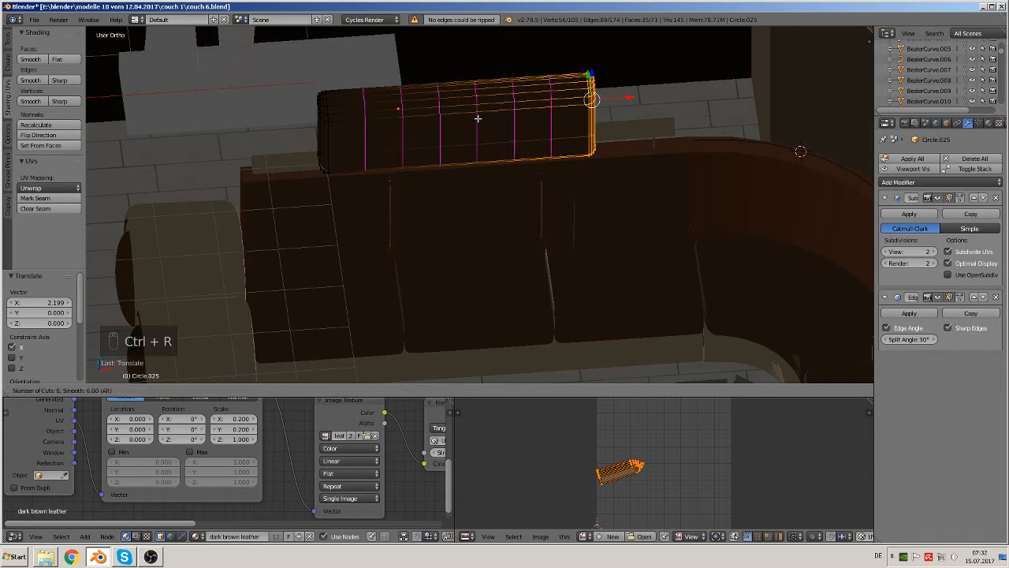
scroll(478, 119, up, 3)
click(478, 118)
right_click(478, 119)
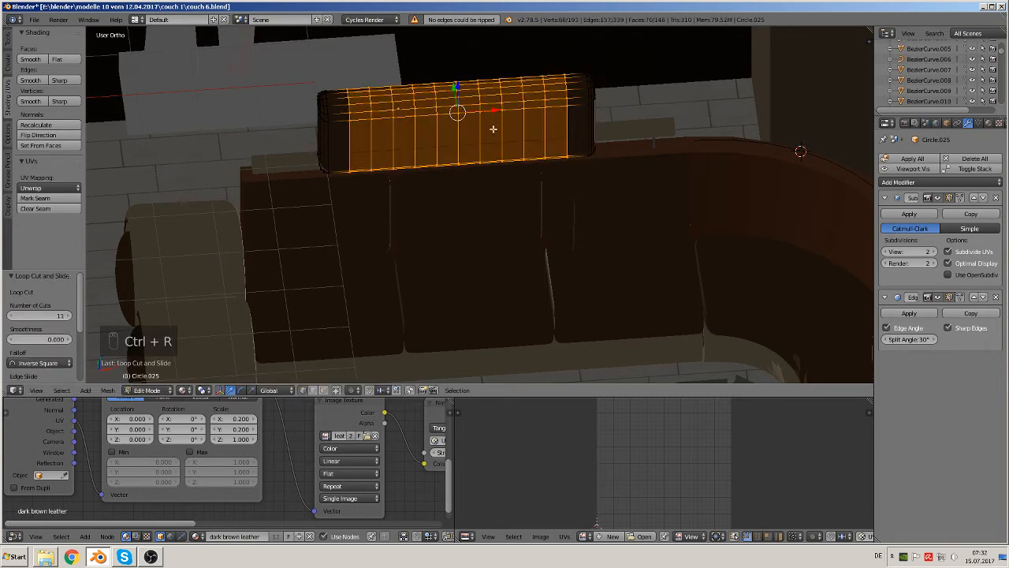
key(Tab)
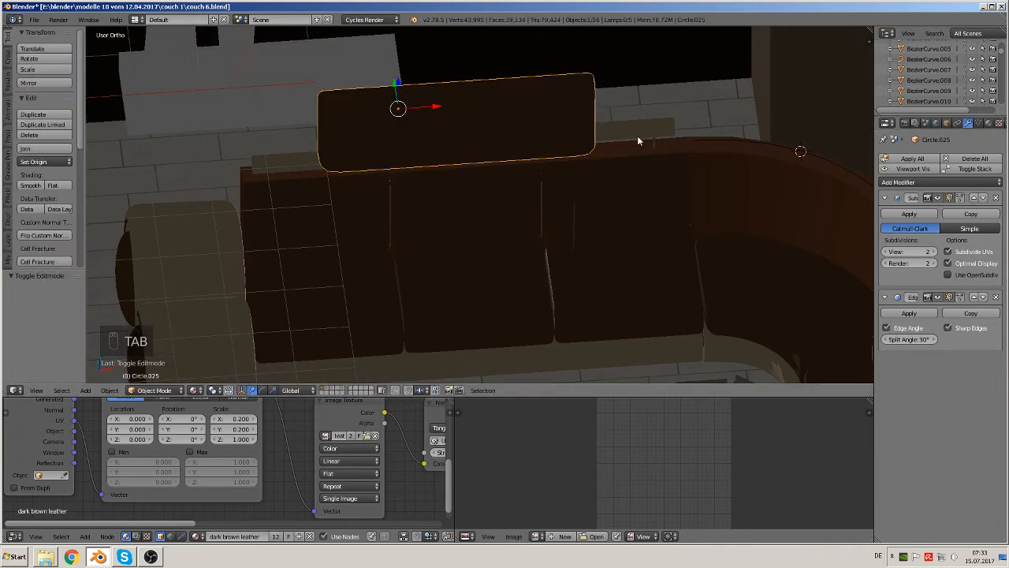
Step: Apply the widened cushion's rotation and scale and set its origin to its geometry
right_click(585, 134)
right_click(572, 131)
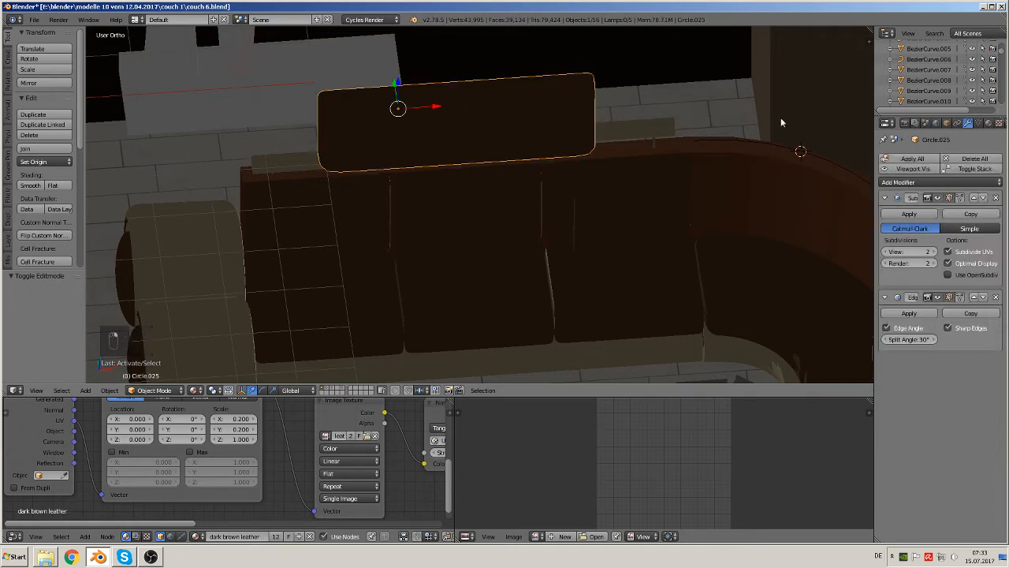
click(109, 390)
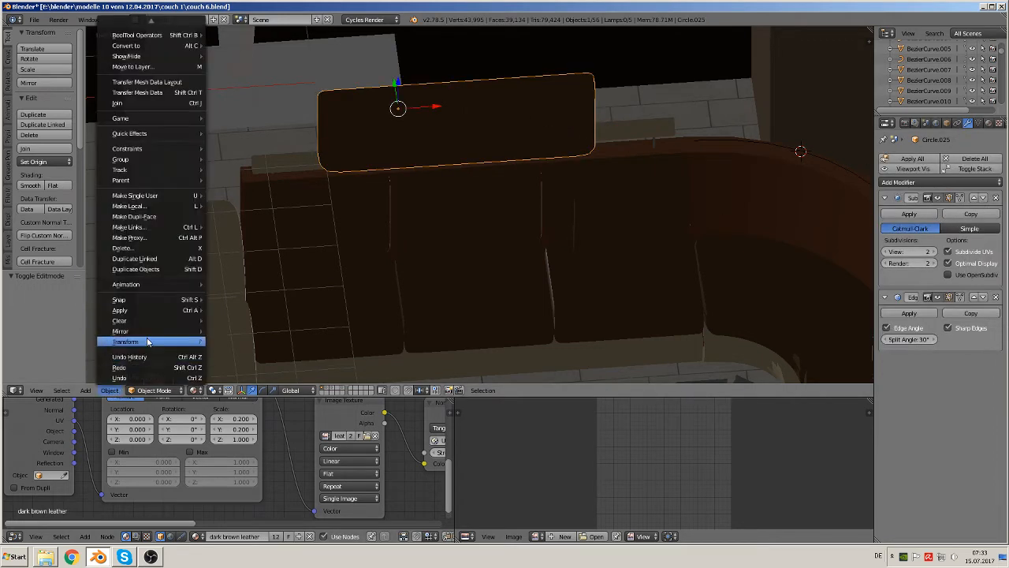
mouse_move(181, 310)
click(282, 341)
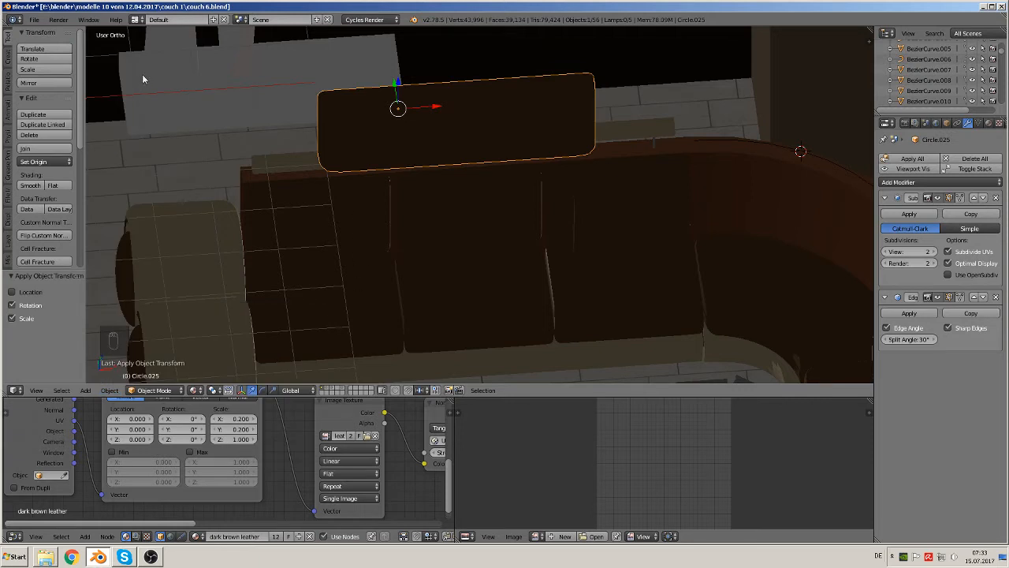
click(45, 161)
click(47, 186)
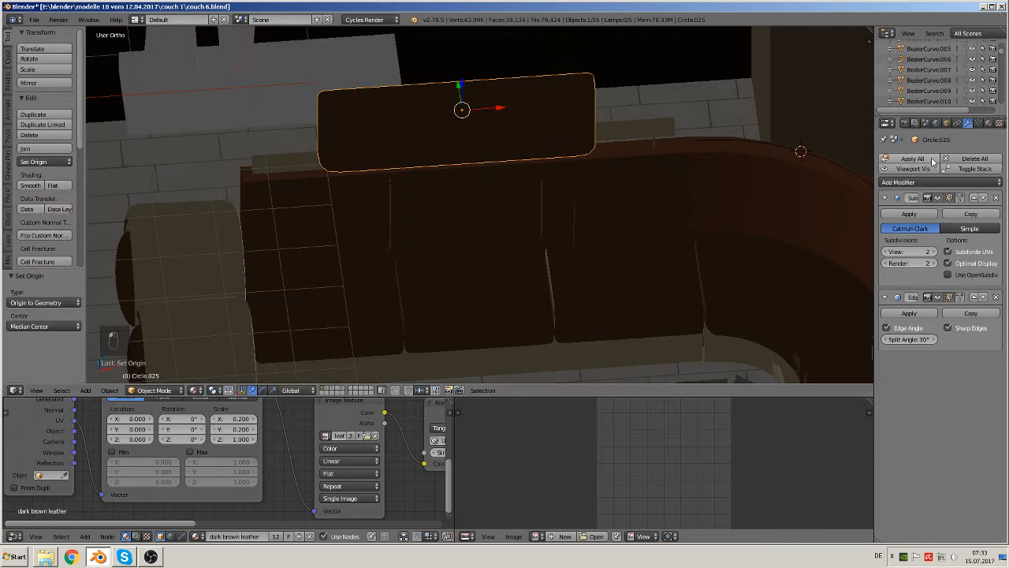
Step: Add a Curve modifier to the cushion with BezierCurve.011 as its object, and remove the Subdivision Surface modifier
click(943, 182)
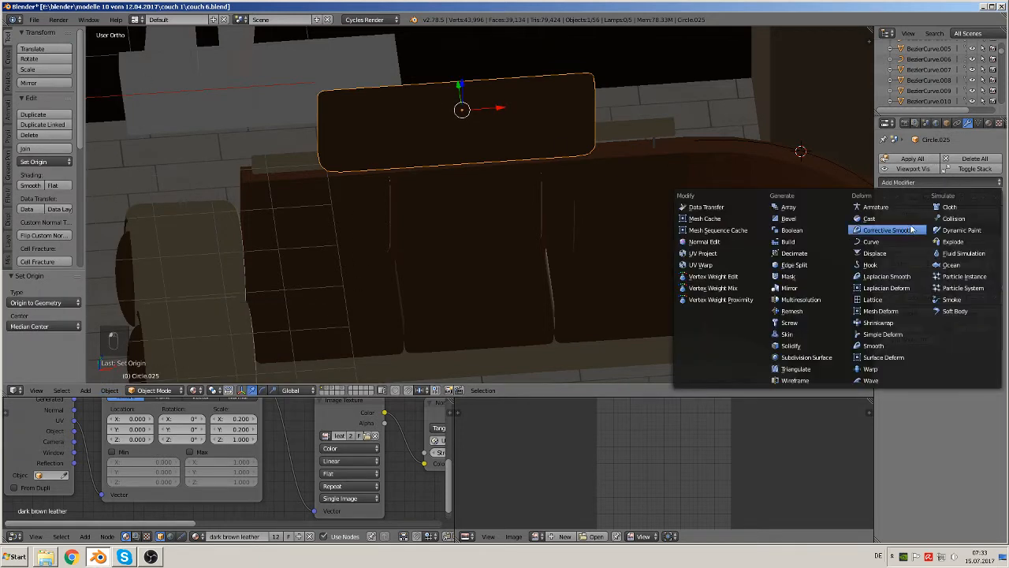
click(887, 243)
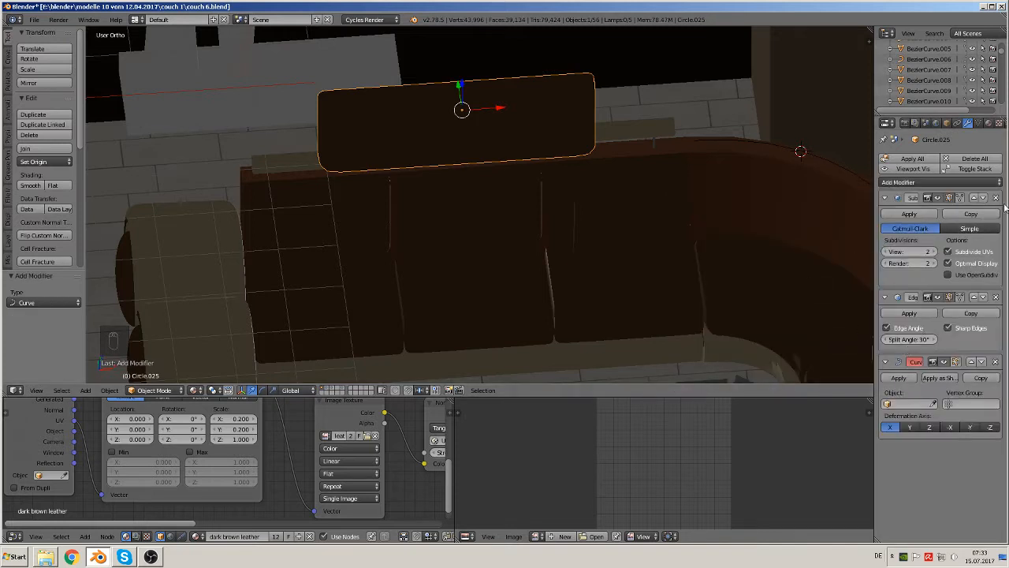
click(996, 198)
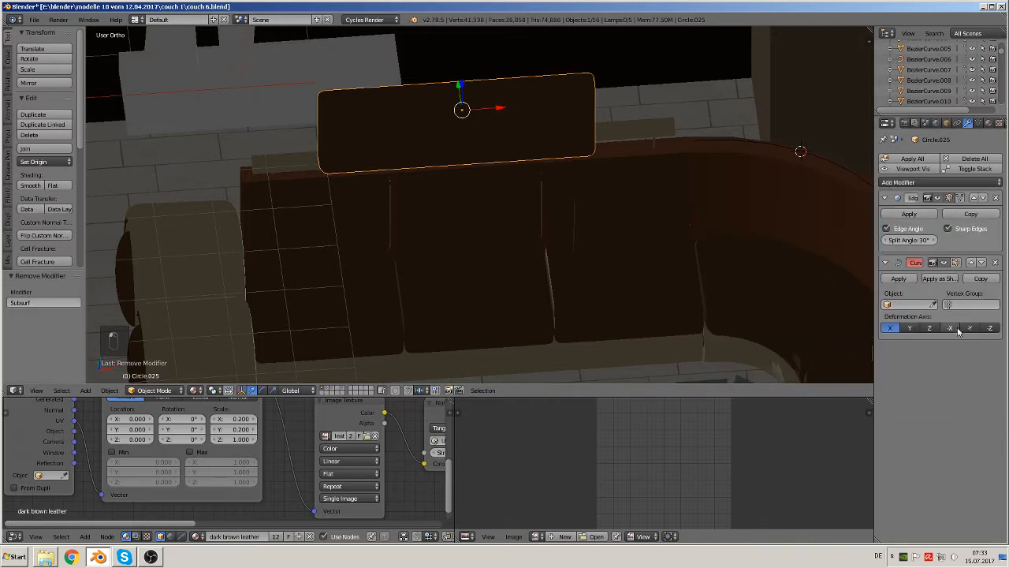
click(907, 305)
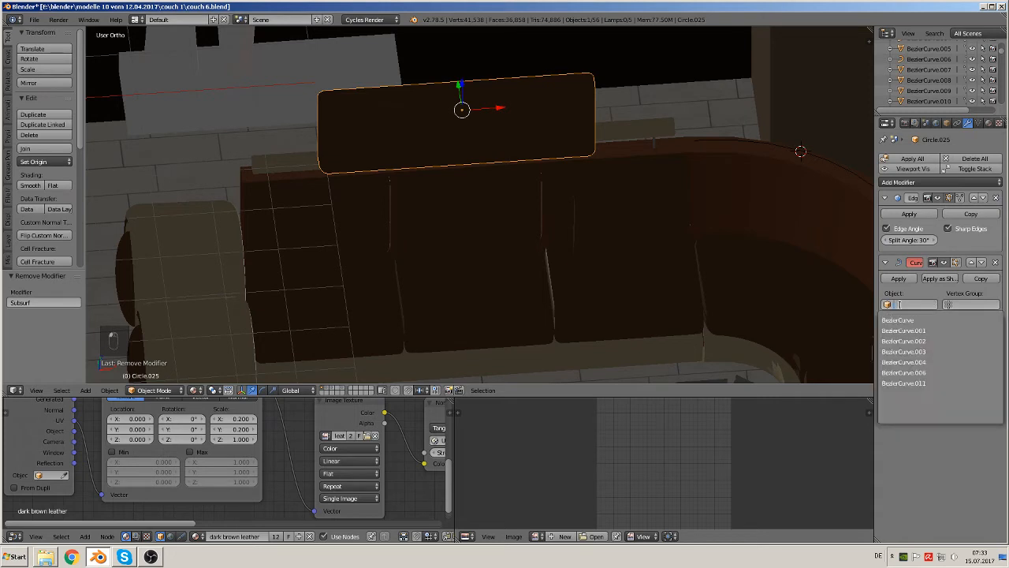
click(913, 384)
Step: Move the cushion 7.346 and a further 0.390 along X so it bends around the couch's corner
drag(486, 110, 162, 320)
middle_drag(449, 259, 602, 254)
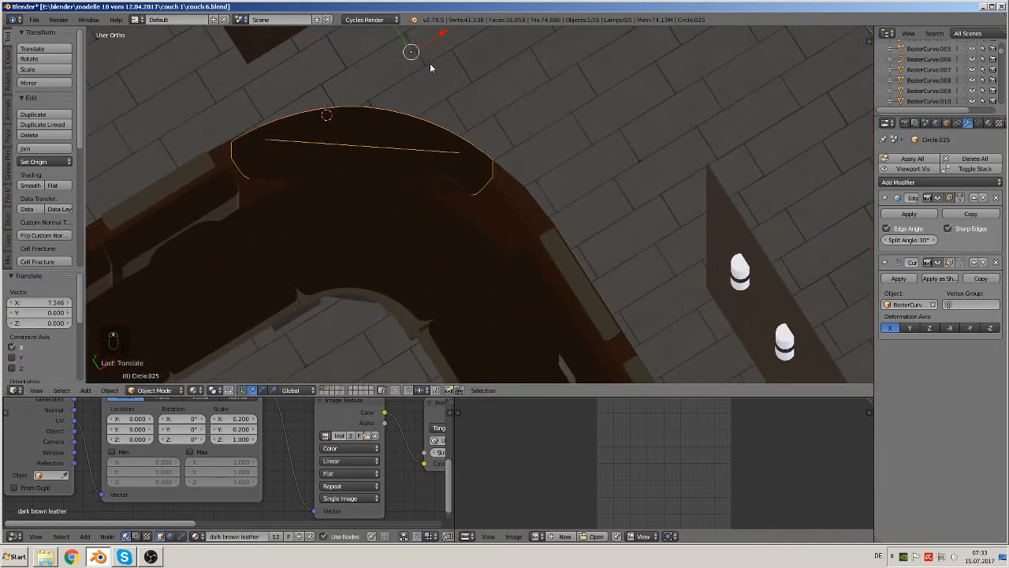
drag(440, 37, 488, 61)
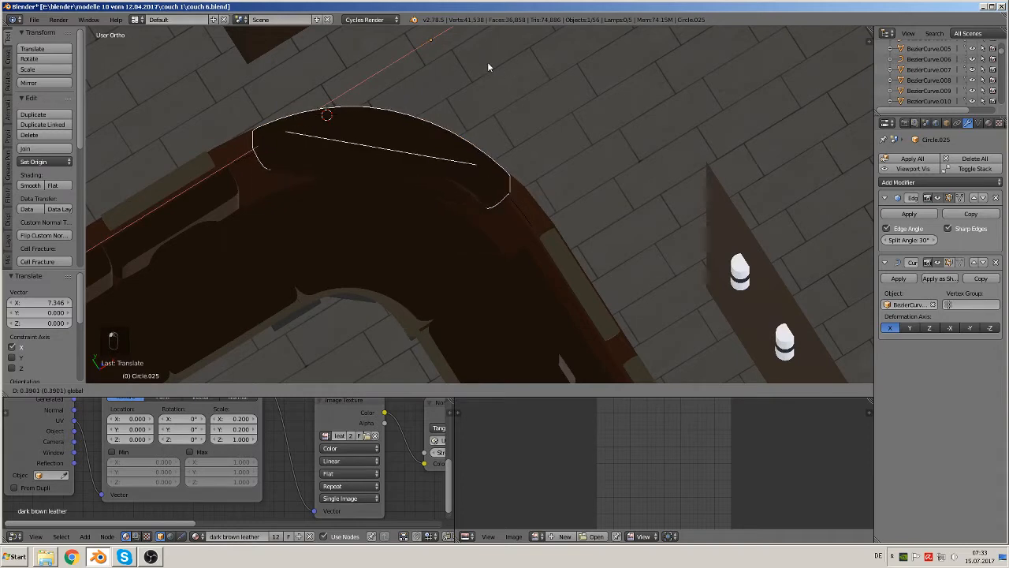
middle_drag(488, 62, 491, 90)
middle_drag(489, 178, 470, 236)
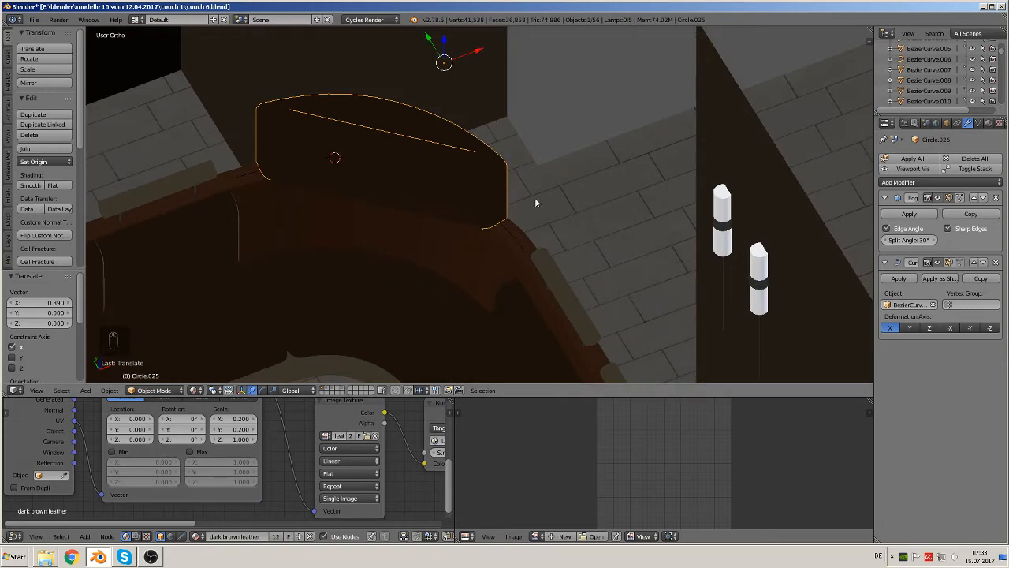
middle_drag(536, 203, 445, 276)
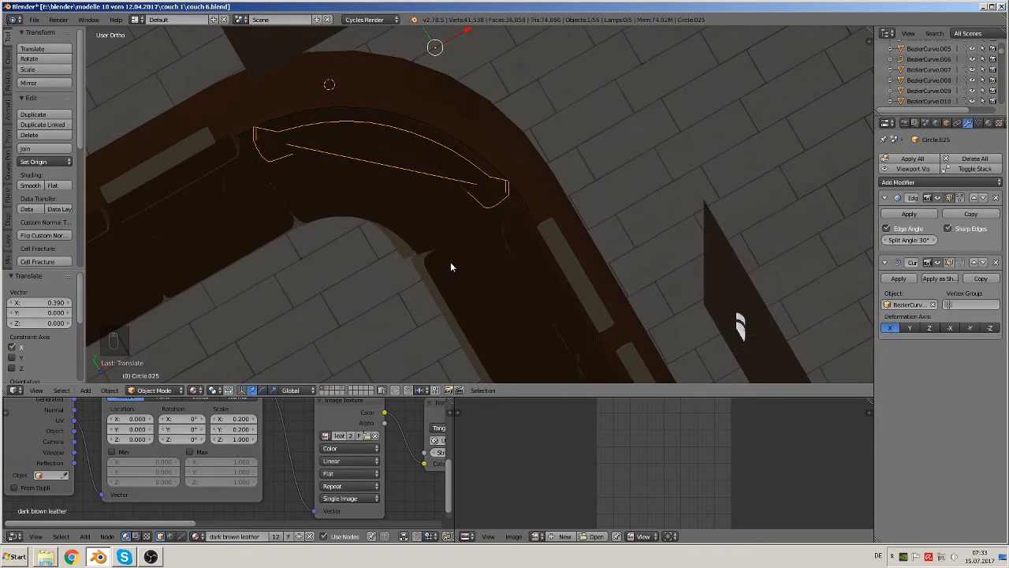
Step: Try the Y, Z, X and -X deformation axes of the cushion's Curve modifier
key(g)
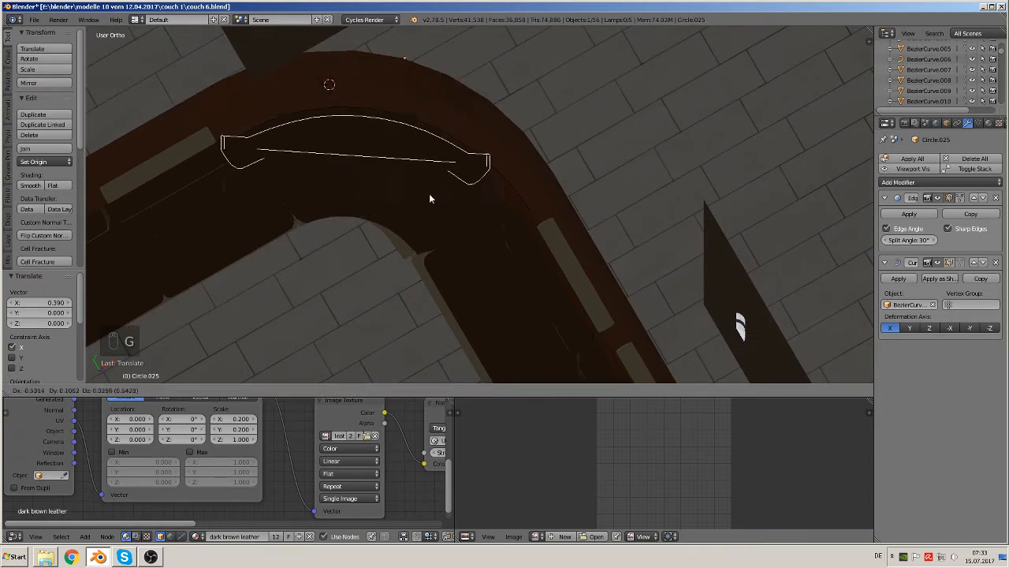
click(429, 193)
click(911, 328)
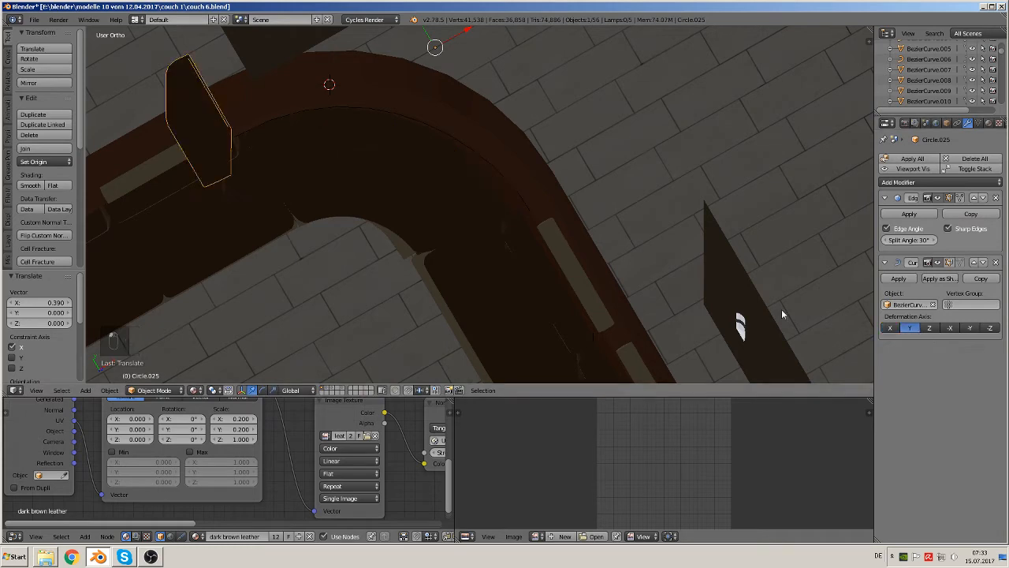
click(930, 328)
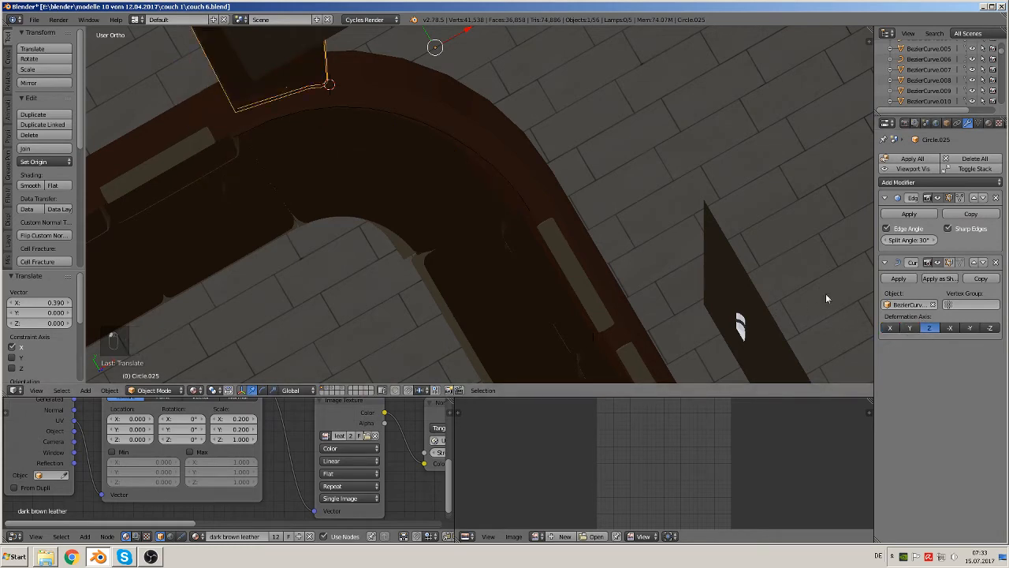
scroll(495, 211, down, 5)
middle_drag(484, 203, 589, 175)
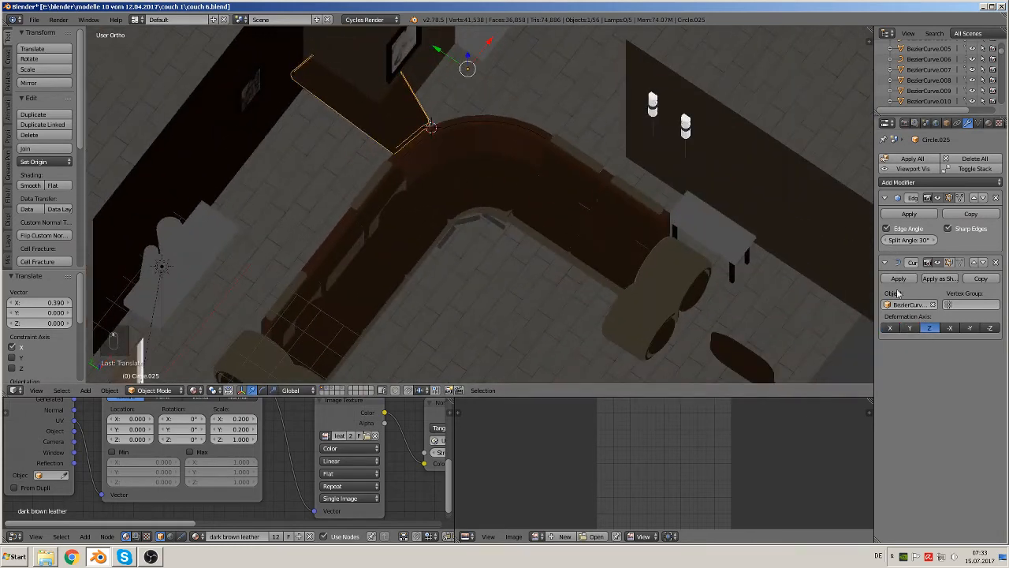
click(894, 329)
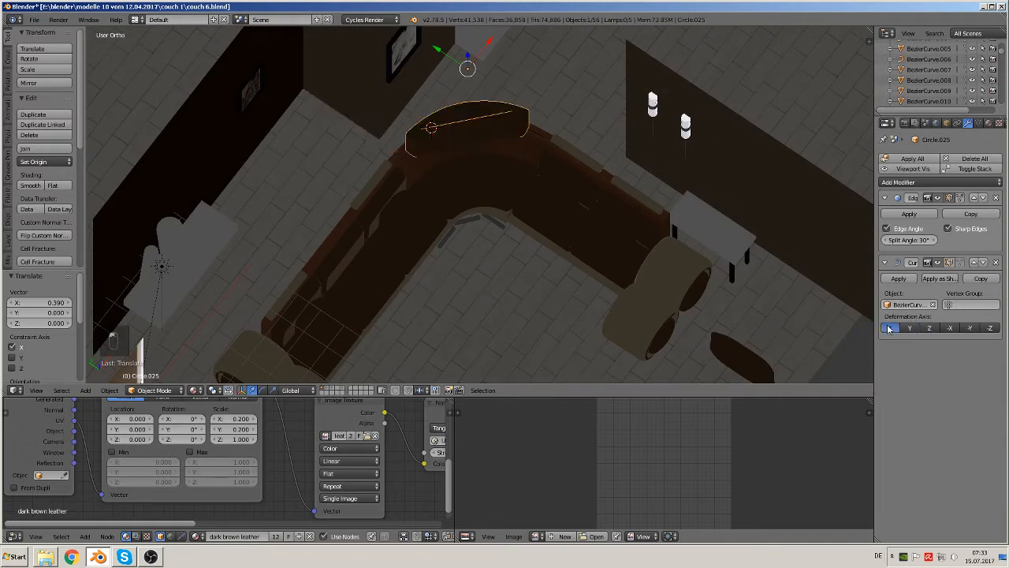
click(950, 329)
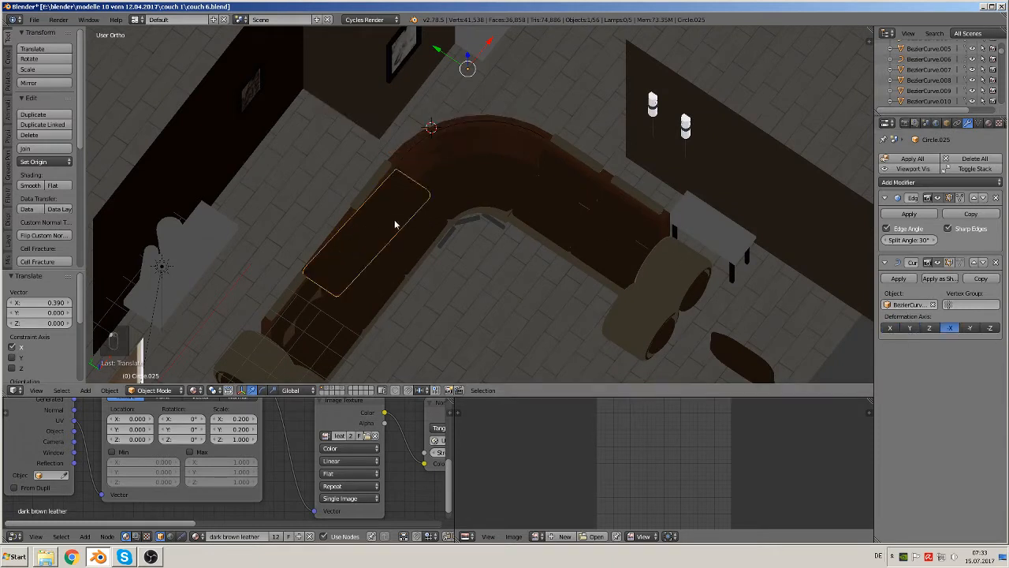
Step: Scale the cushion's entire mesh up slightly along X in Edit Mode and return to Object Mode
key(Tab)
middle_drag(397, 229, 399, 267)
scroll(399, 267, up, 2)
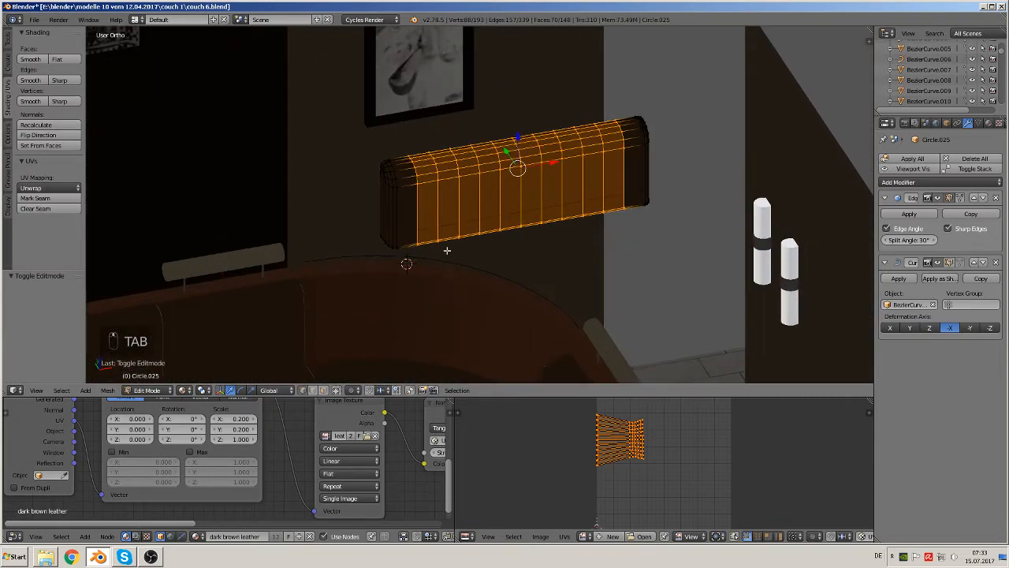
key(Tab)
key(Tab)
key(a)
key(a)
key(a)
key(s)
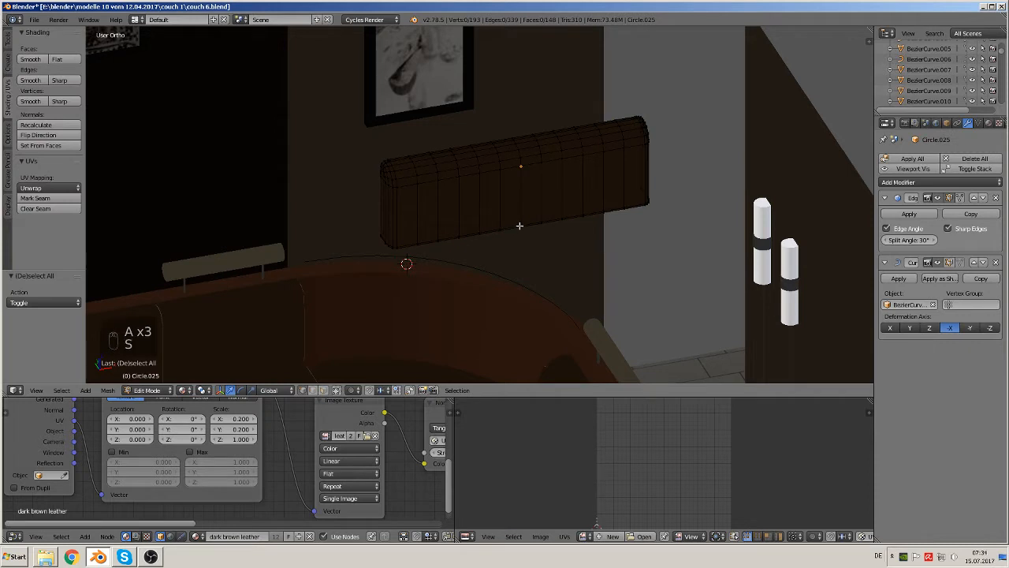
key(a)
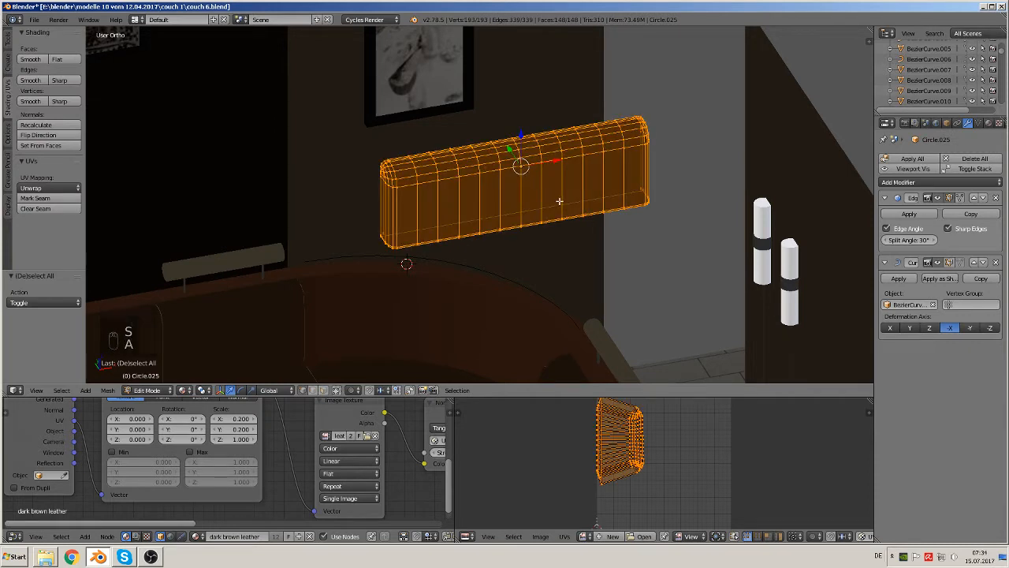
key(s)
key(x)
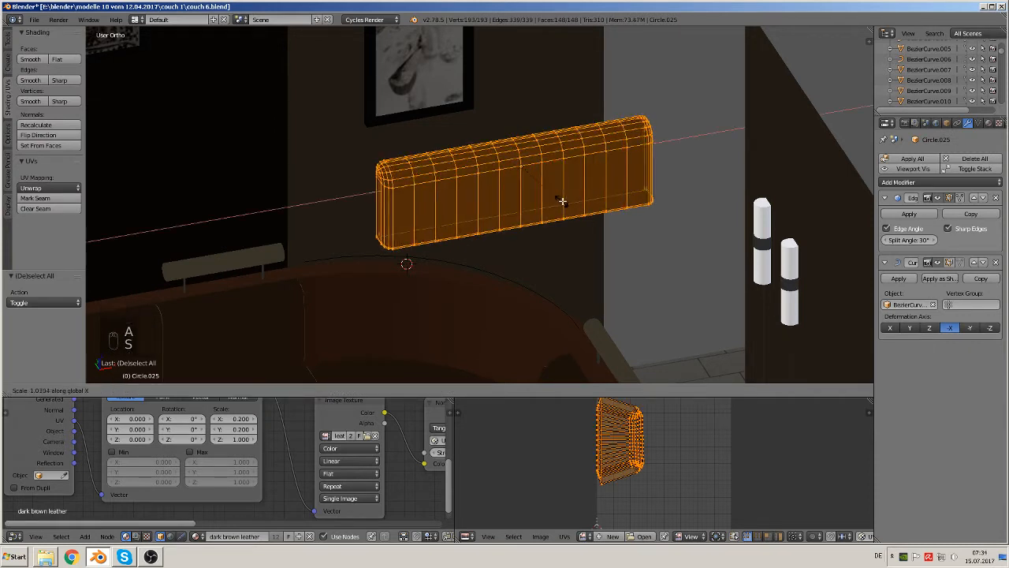
click(580, 209)
key(Tab)
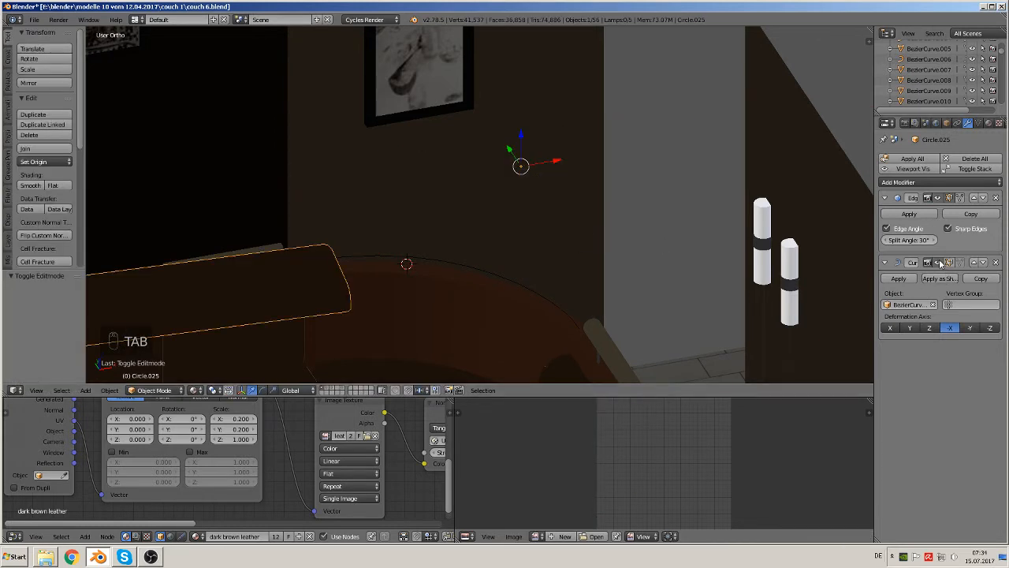
Step: Set the Curve modifier's deformation axis back to X and try moving the cushion freely in the corner
click(890, 327)
middle_drag(630, 268, 571, 324)
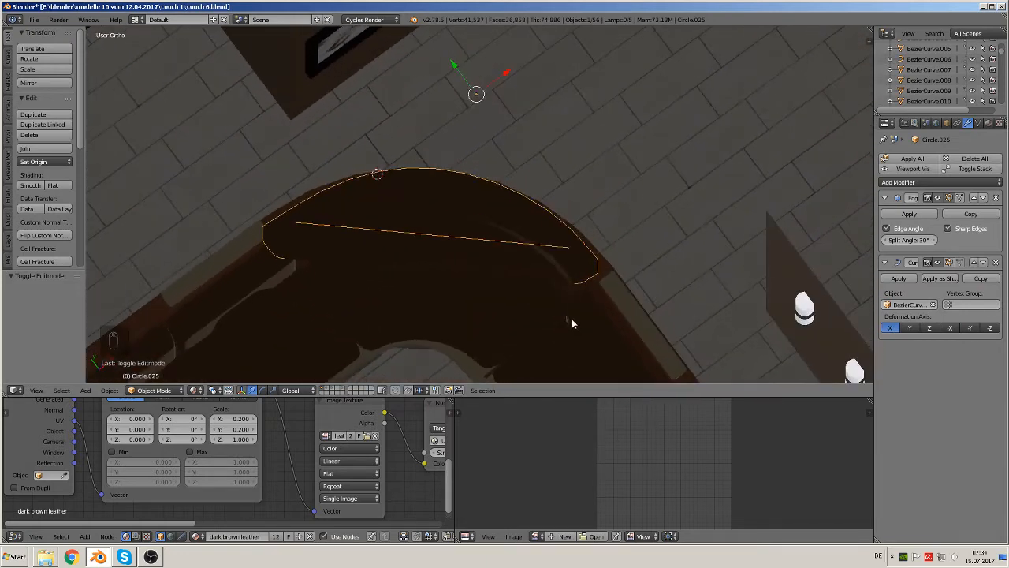
key(g)
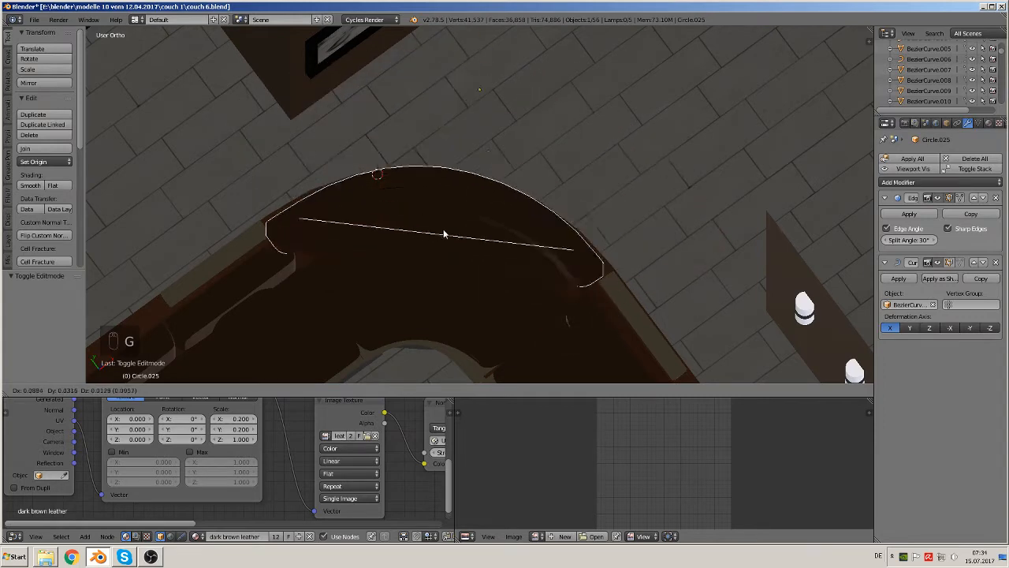
click(441, 192)
Step: Delete all of the bent cushion's vertices and the guide curve BezierCurve.011
middle_drag(460, 295, 442, 221)
key(Tab)
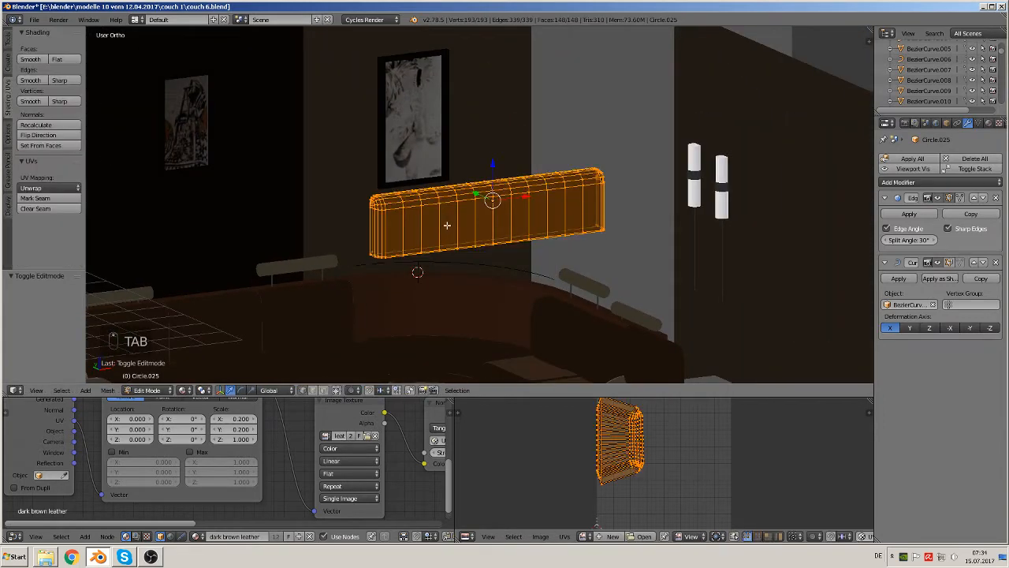
key(x)
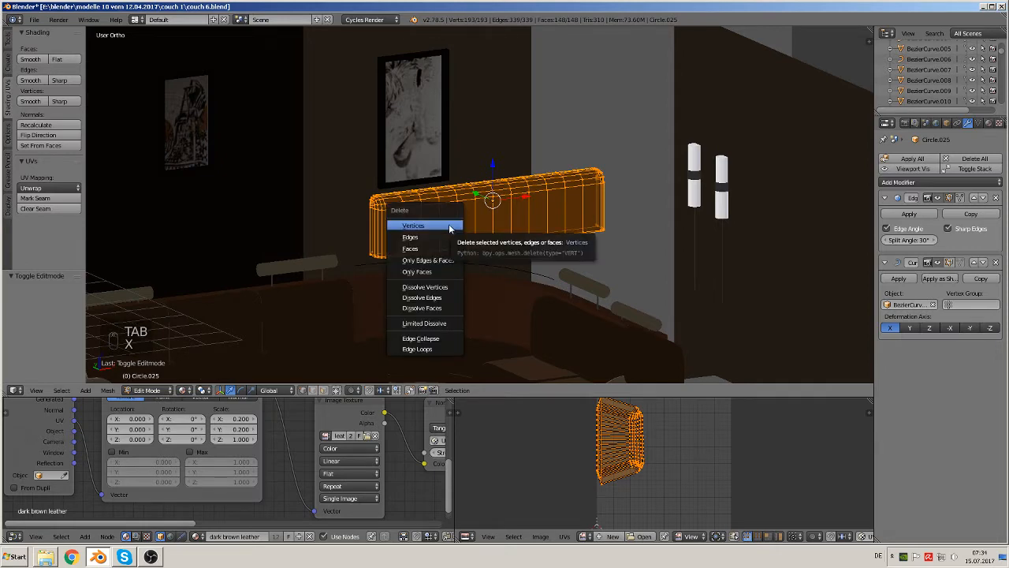
click(450, 227)
key(Tab)
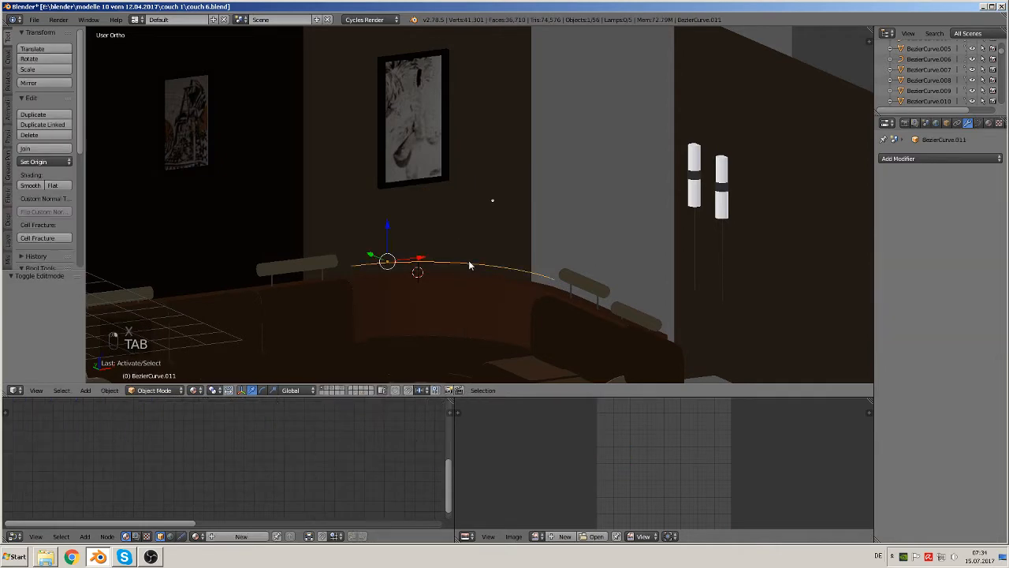
key(x)
click(462, 262)
Step: Add one horizontal loop cut around the couch frame Circle.006 and slide it to the level of the seat cushions' top
middle_drag(472, 304, 479, 132)
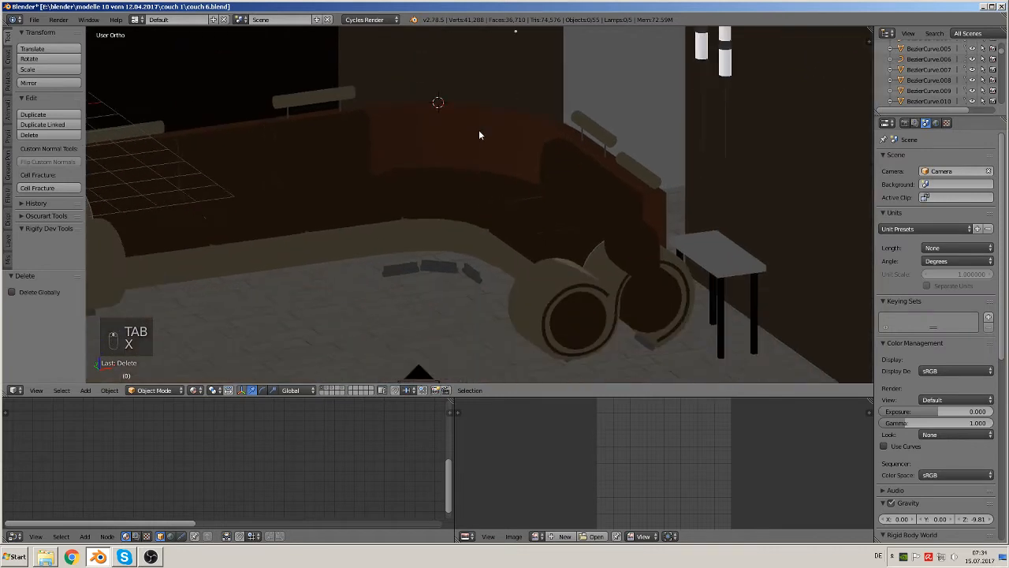
right_click(479, 134)
scroll(464, 192, up, 2)
key(Tab)
key(backslash)
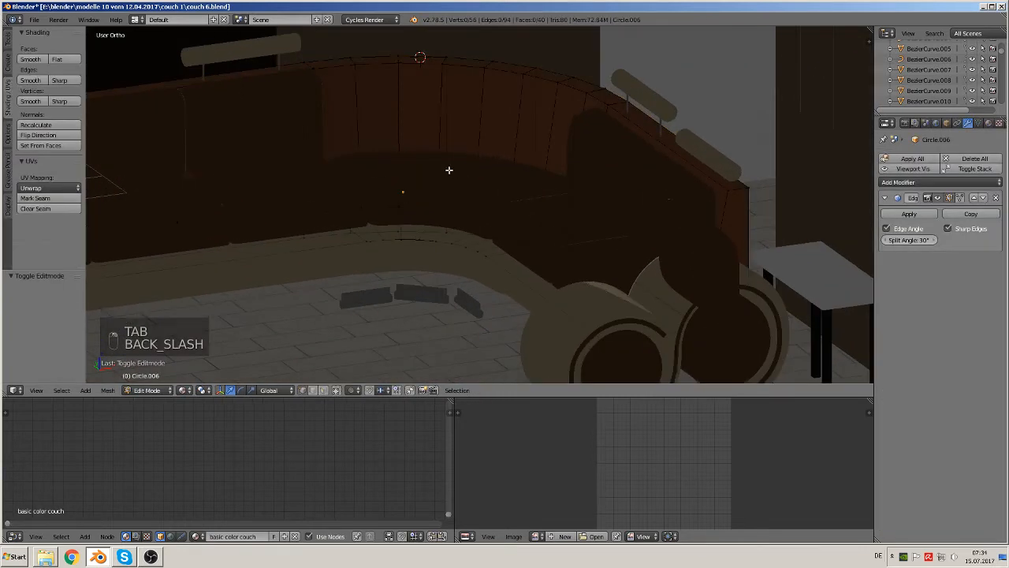
key(KP_1)
scroll(449, 173, down, 3)
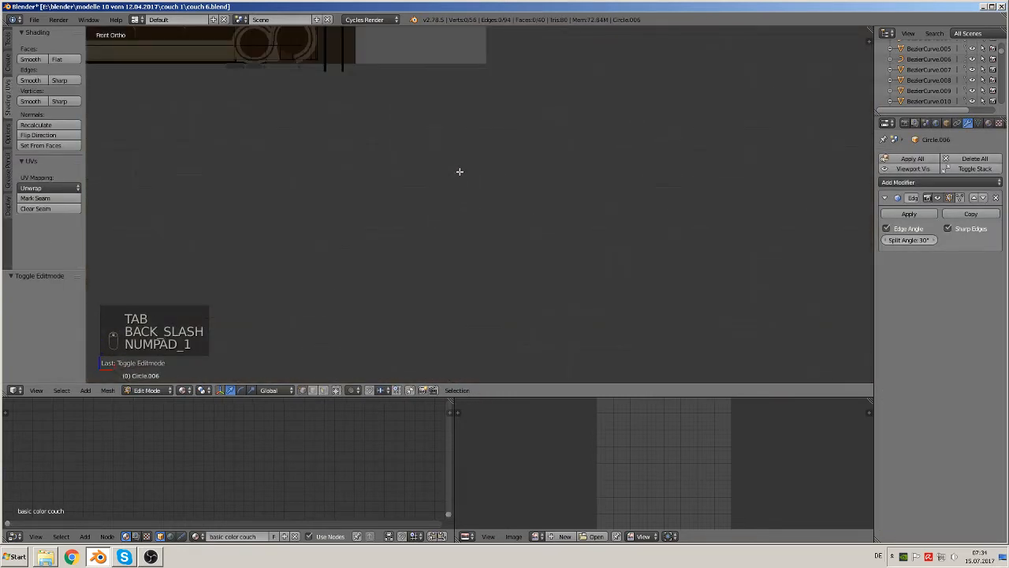
shift+middle_drag(459, 197, 687, 71)
scroll(554, 44, up, 7)
shift+middle_drag(563, 220, 557, 135)
key(ctrl+r)
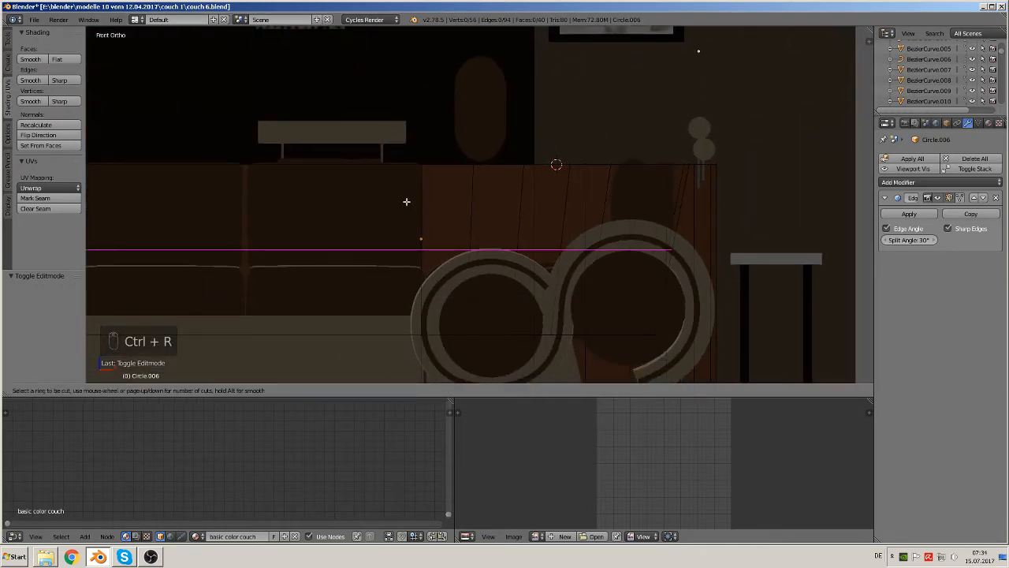
click(406, 199)
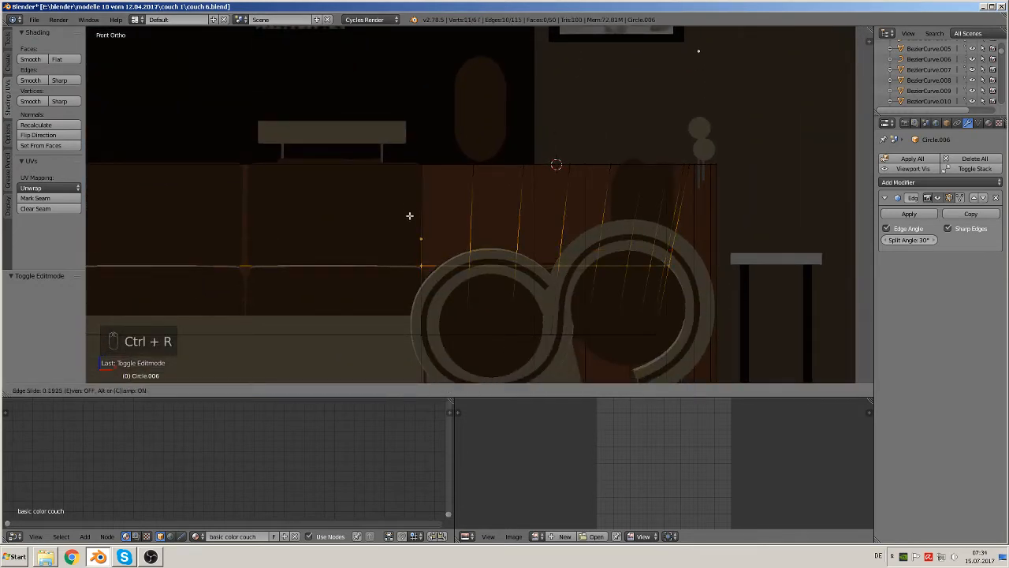
click(410, 213)
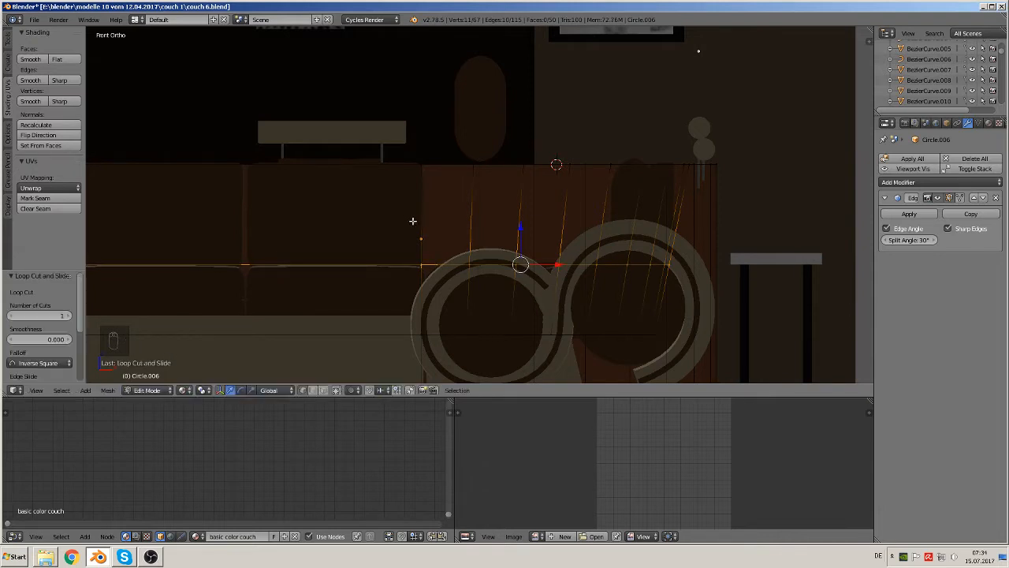
Step: Duplicate the eight inner faces of the curved corner backrest above the seat and scale the copy to 0.968
middle_drag(413, 221, 474, 276)
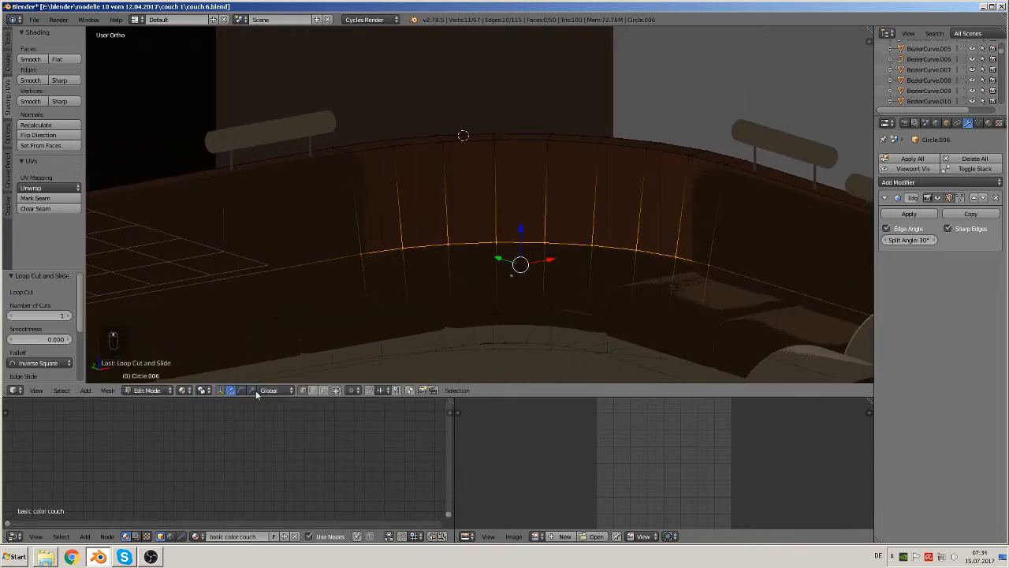
click(323, 390)
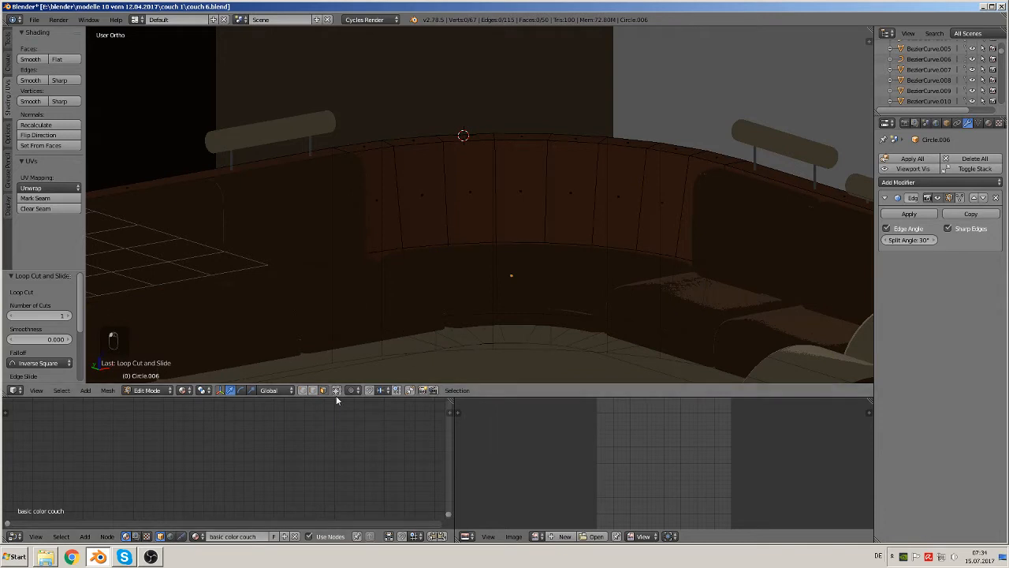
middle_drag(353, 343, 411, 164)
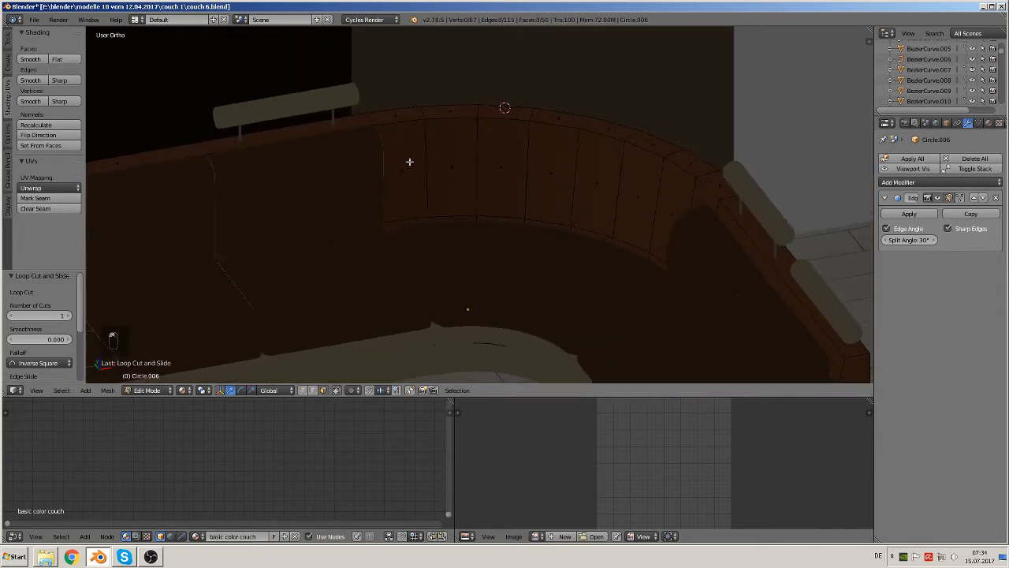
right_click(407, 162)
shift+right_click(467, 164)
shift+right_click(514, 167)
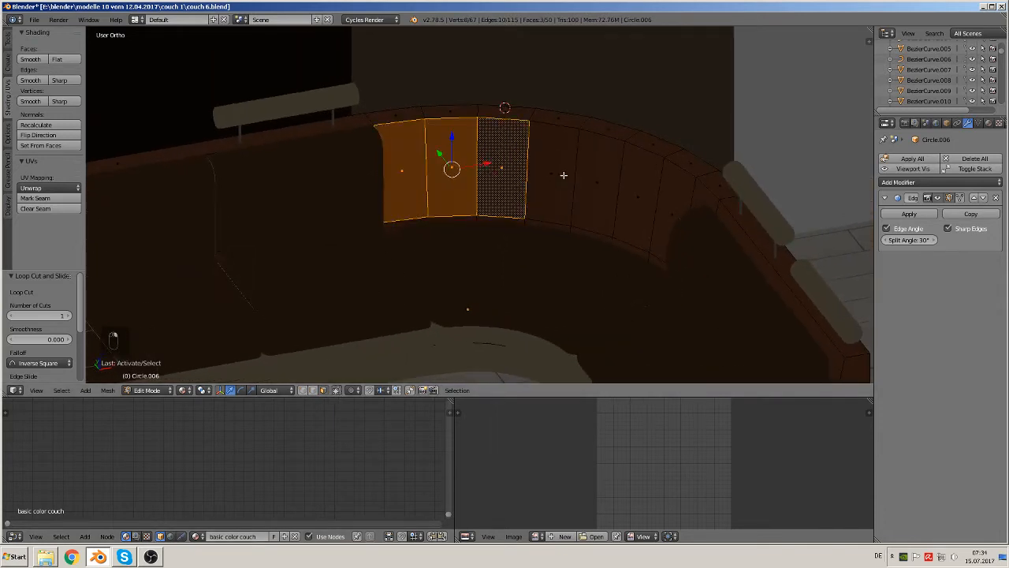
shift+right_click(563, 175)
shift+right_click(609, 181)
shift+right_click(645, 194)
shift+right_click(673, 203)
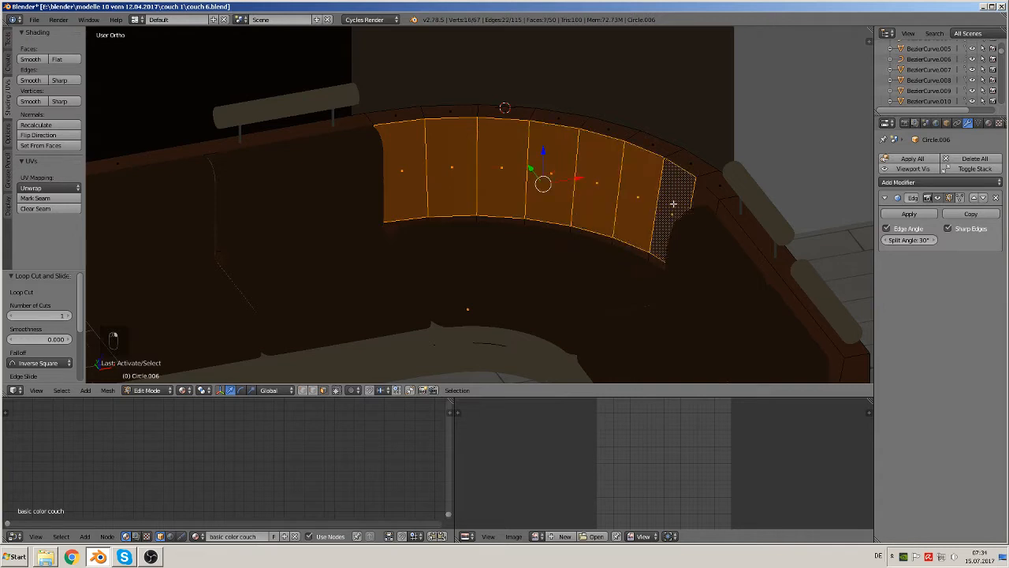
middle_drag(673, 286, 756, 293)
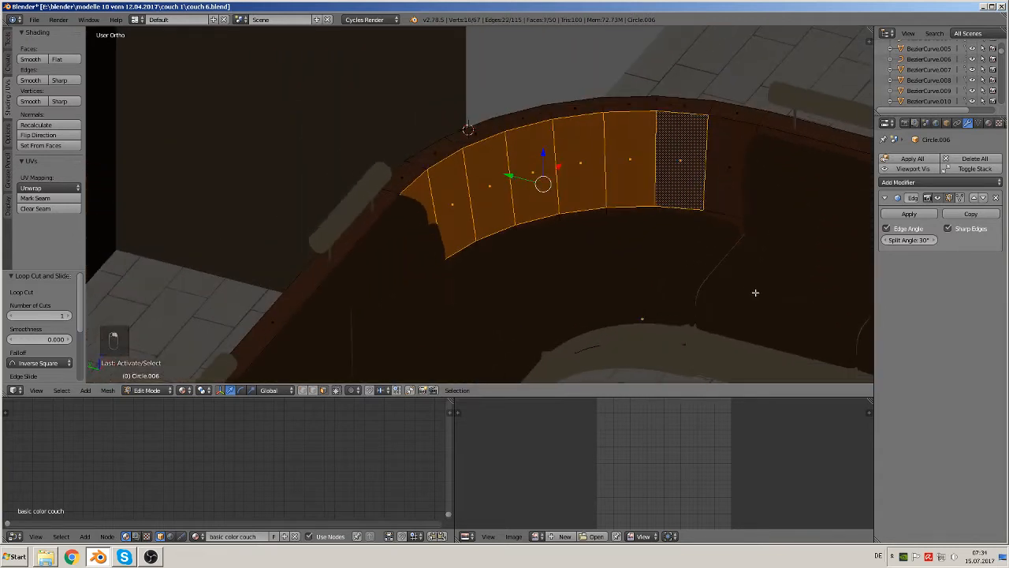
shift+right_click(737, 171)
middle_drag(716, 220, 646, 230)
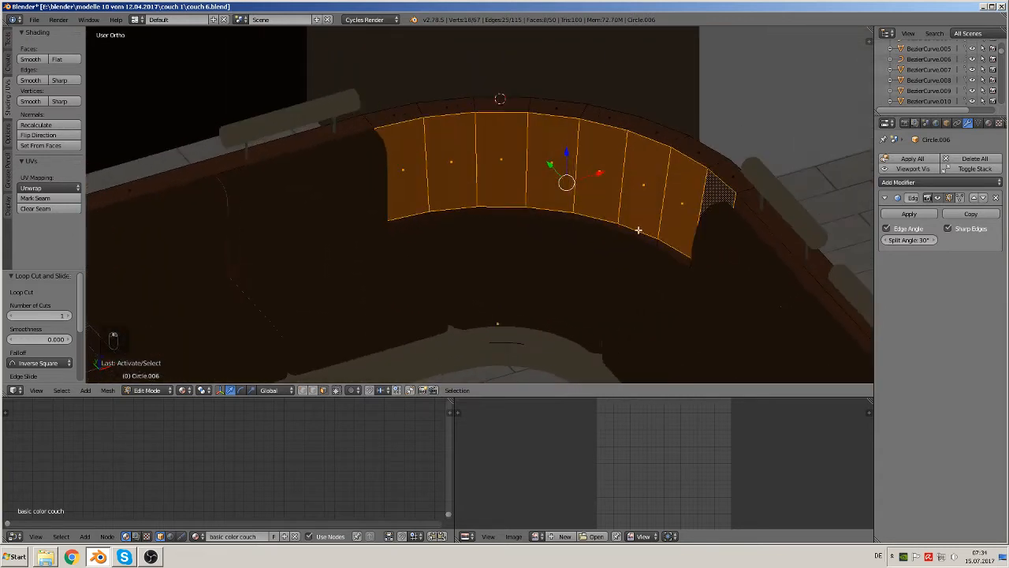
key(shift+d)
key(s)
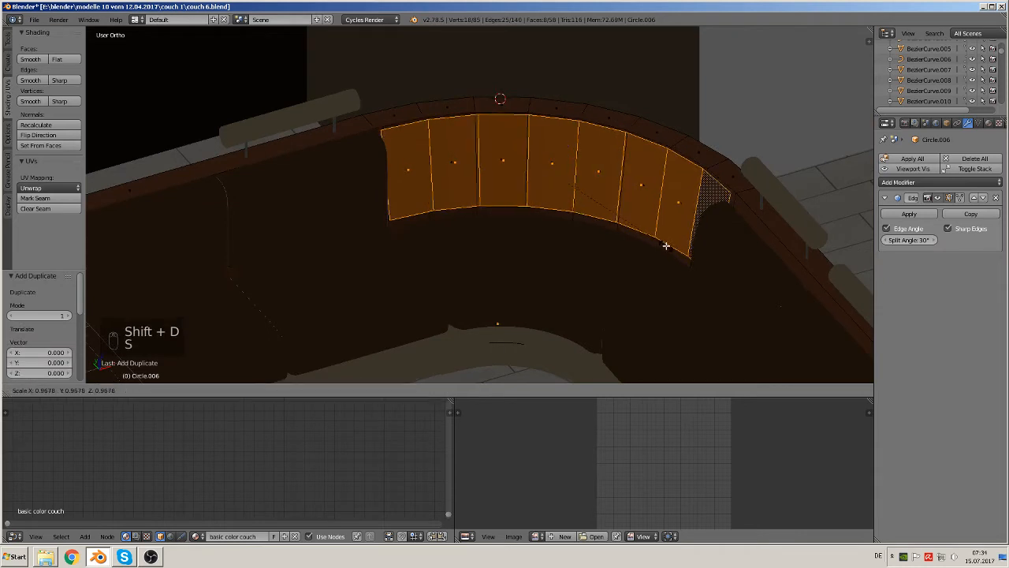
click(667, 245)
middle_drag(631, 264, 623, 258)
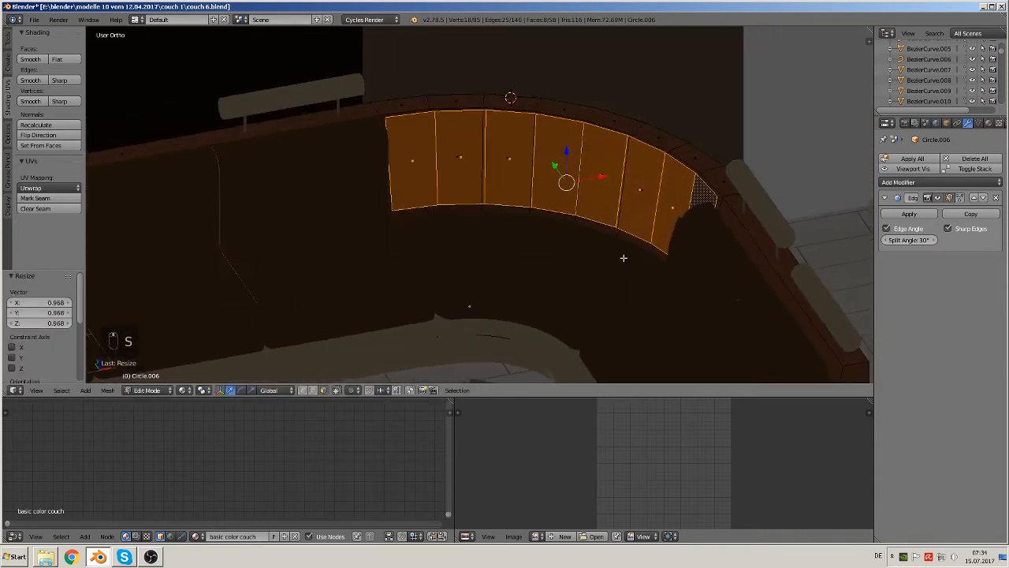
Step: Separate the eight duplicated corner faces into their own object and select all of its faces for editing
key(p)
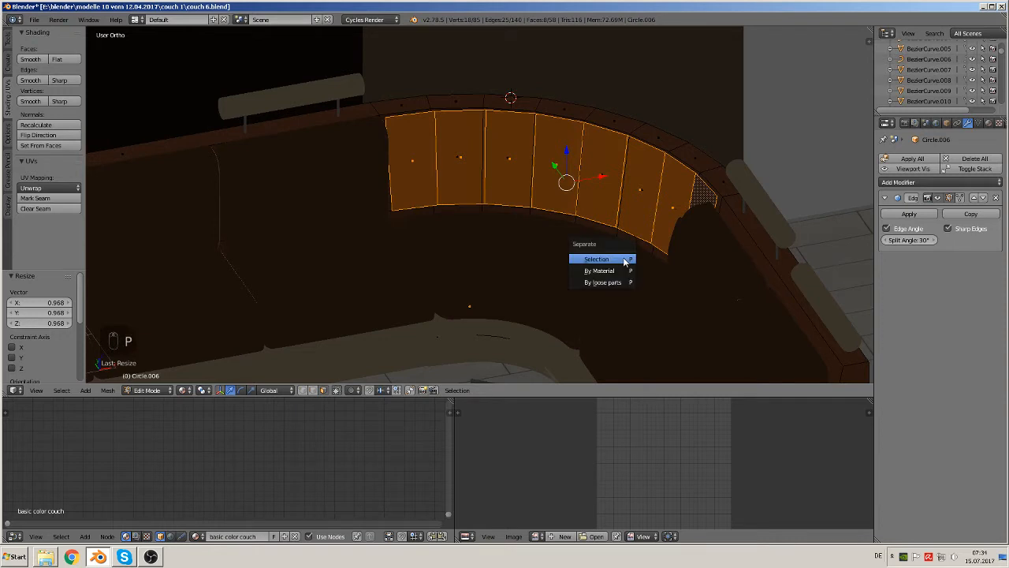
click(624, 257)
key(Tab)
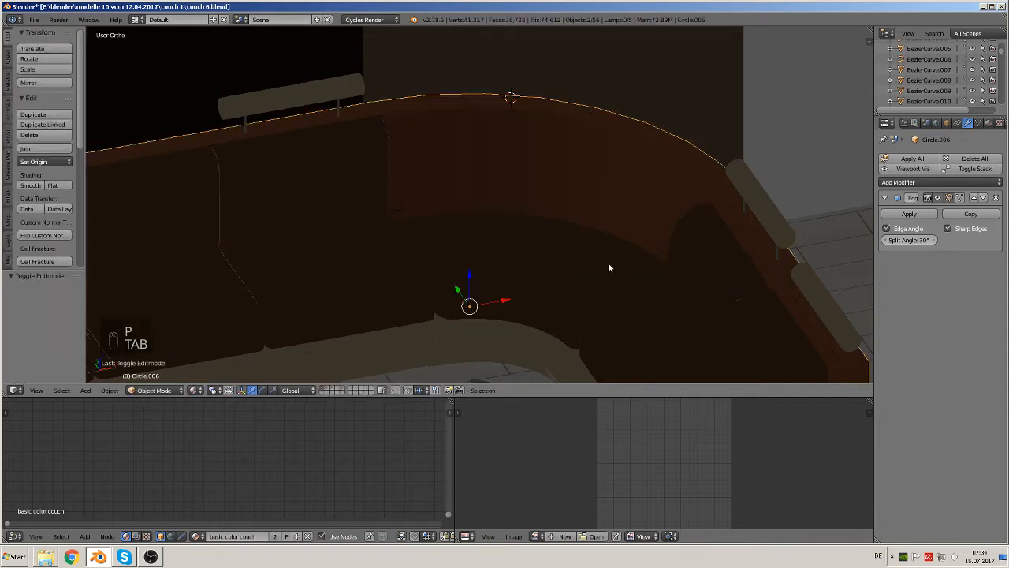
right_click(572, 197)
middle_drag(574, 205, 502, 291)
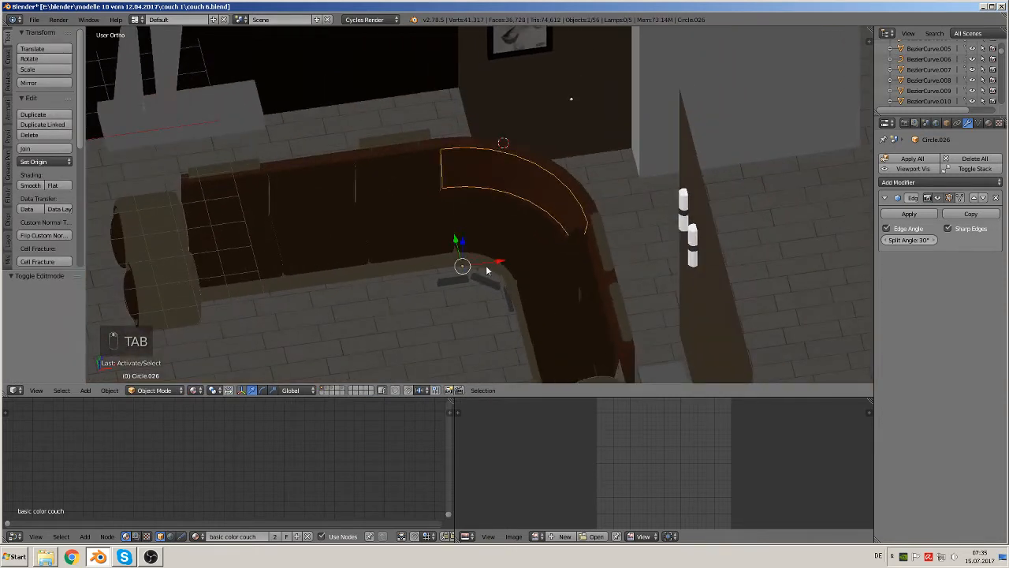
scroll(485, 200, up, 3)
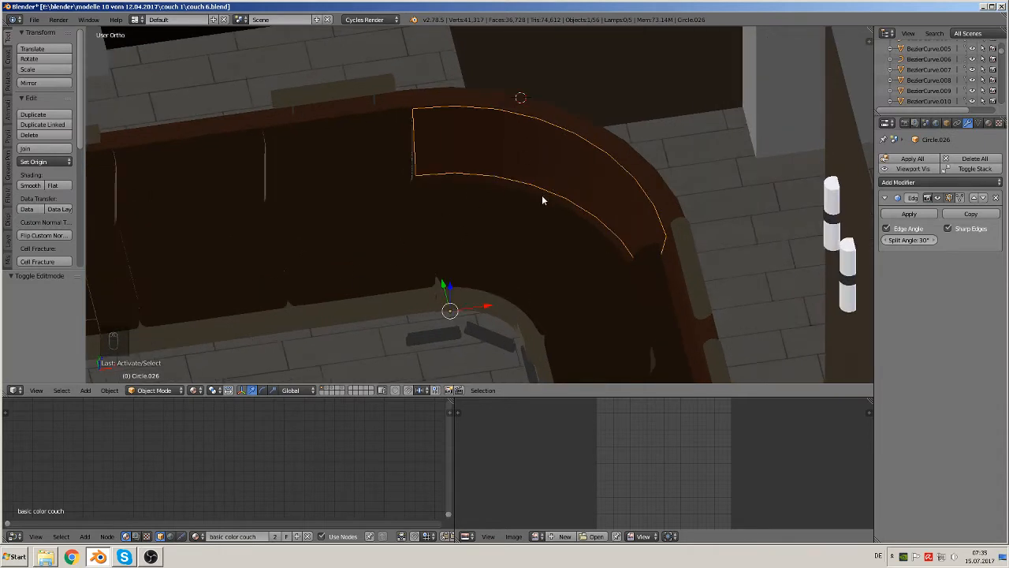
key(Tab)
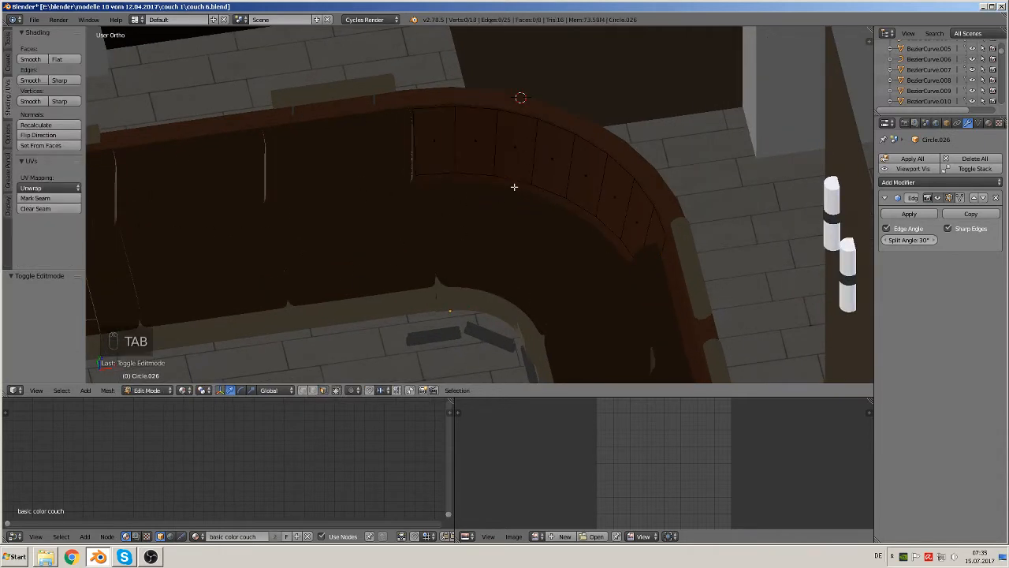
key(a)
key(a)
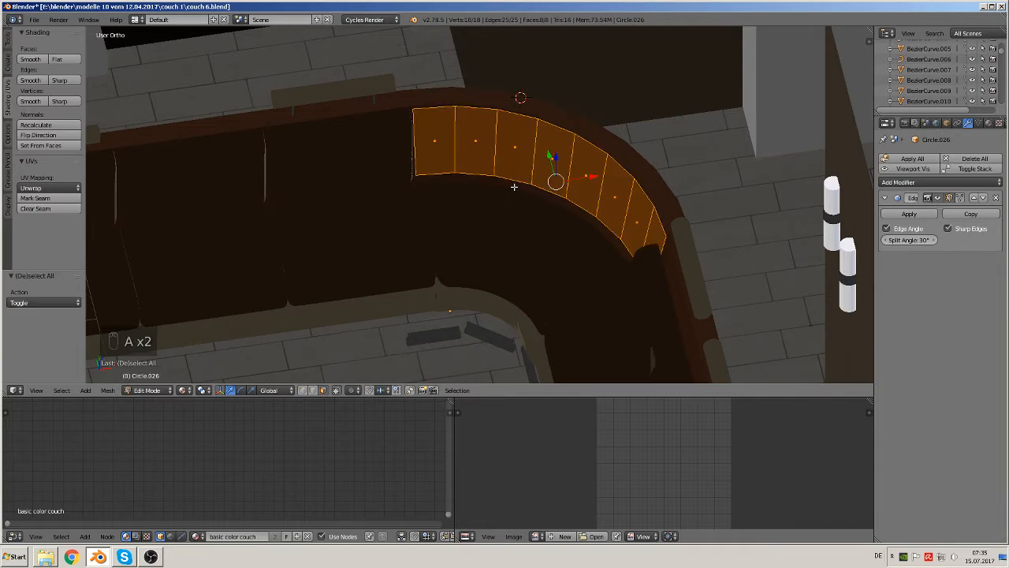
click(8, 41)
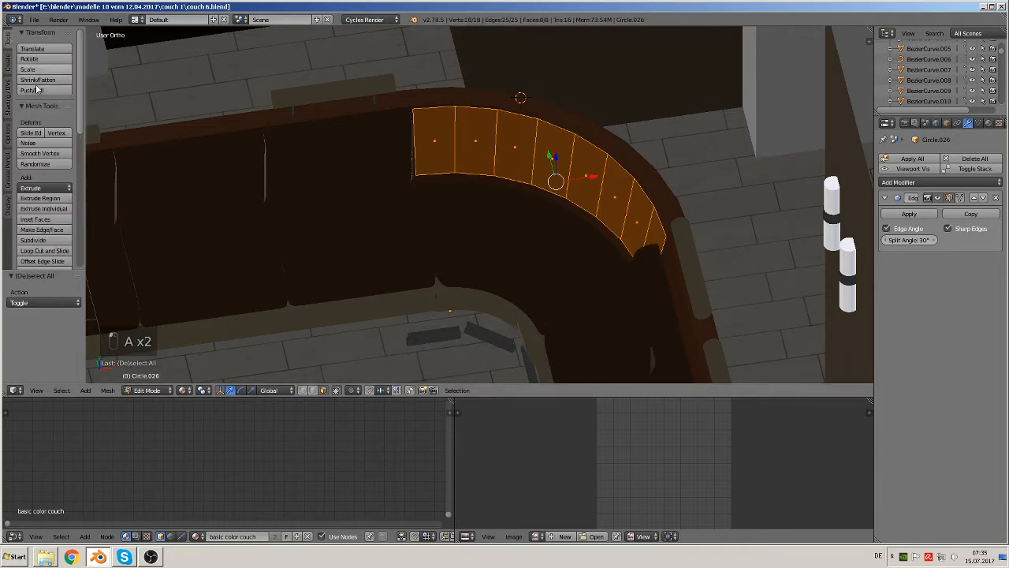
click(46, 221)
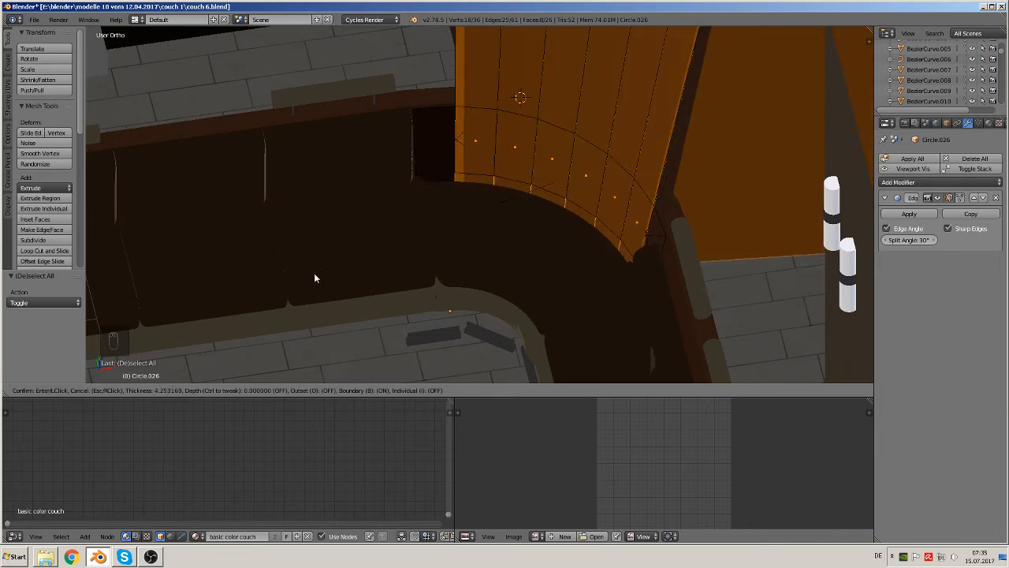
key(i)
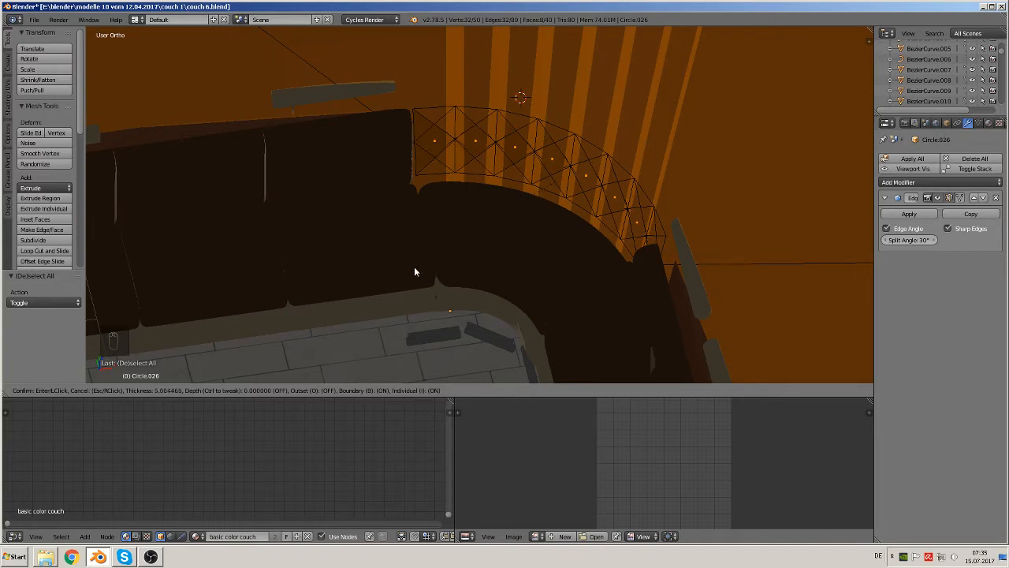
key(i)
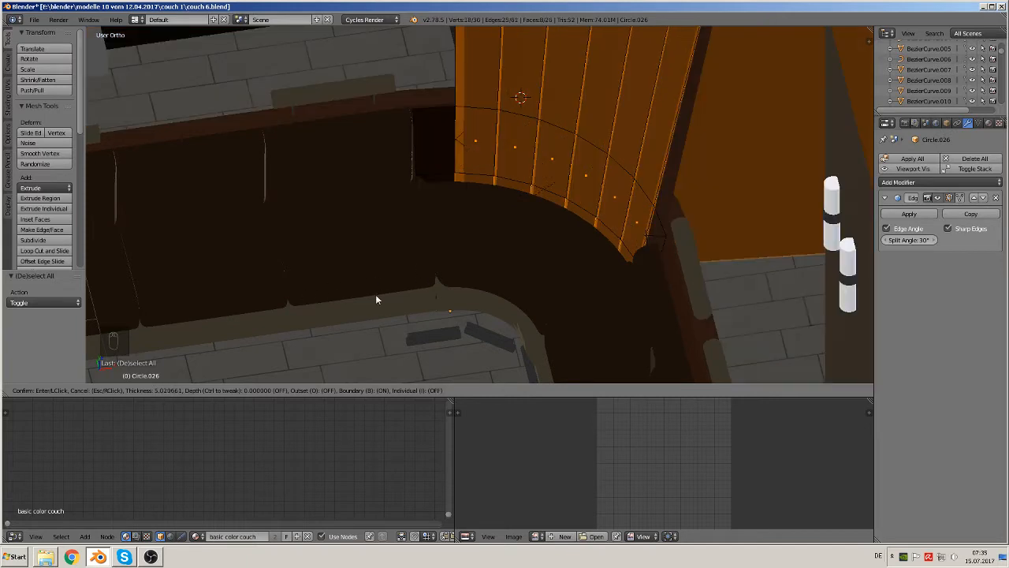
key(b)
key(b)
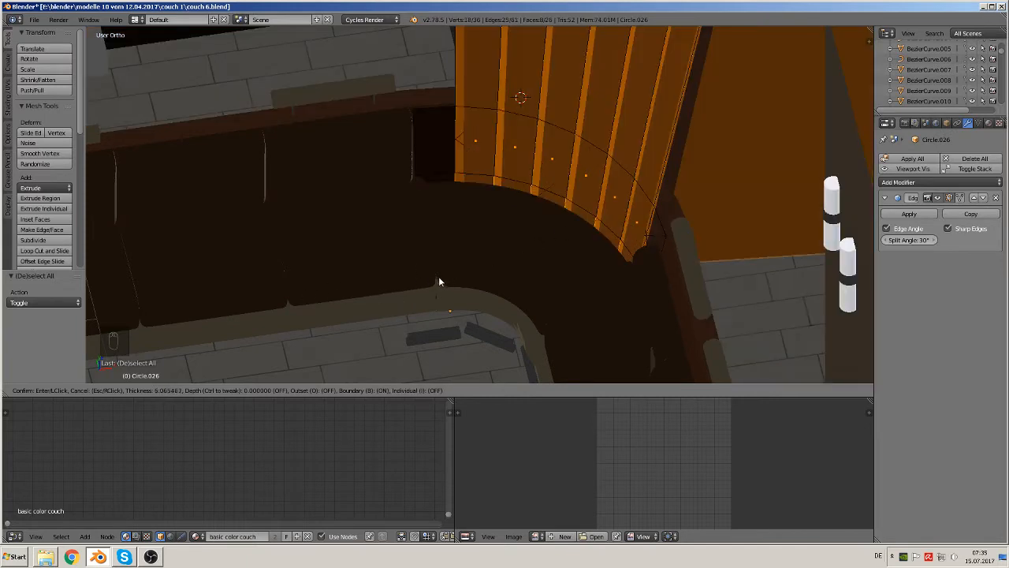
key(o)
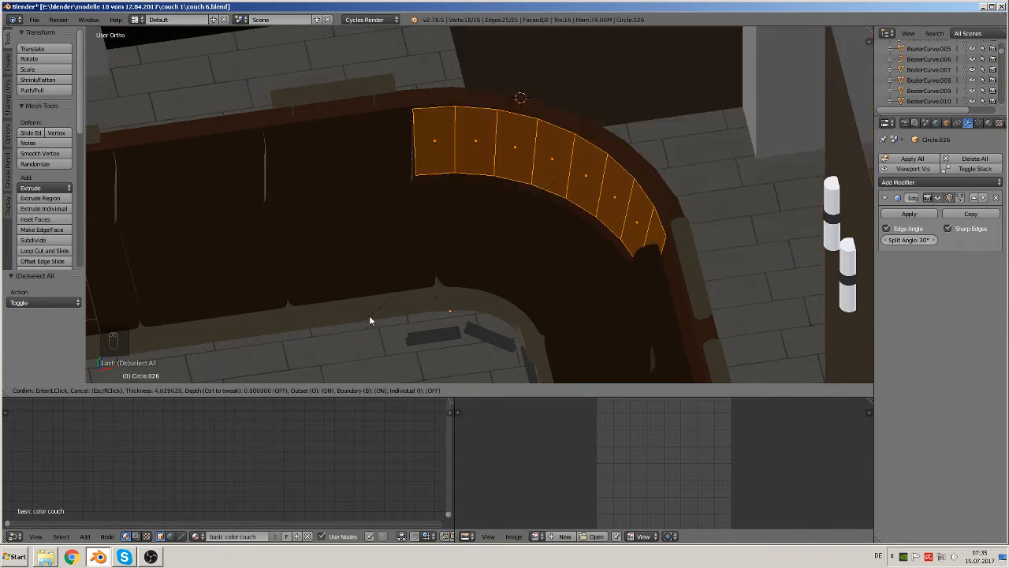
click(371, 277)
Step: Extrude the curved corner faces in place and move the extrusion -0.434 along Y and -0.397 along X
middle_drag(643, 247, 581, 297)
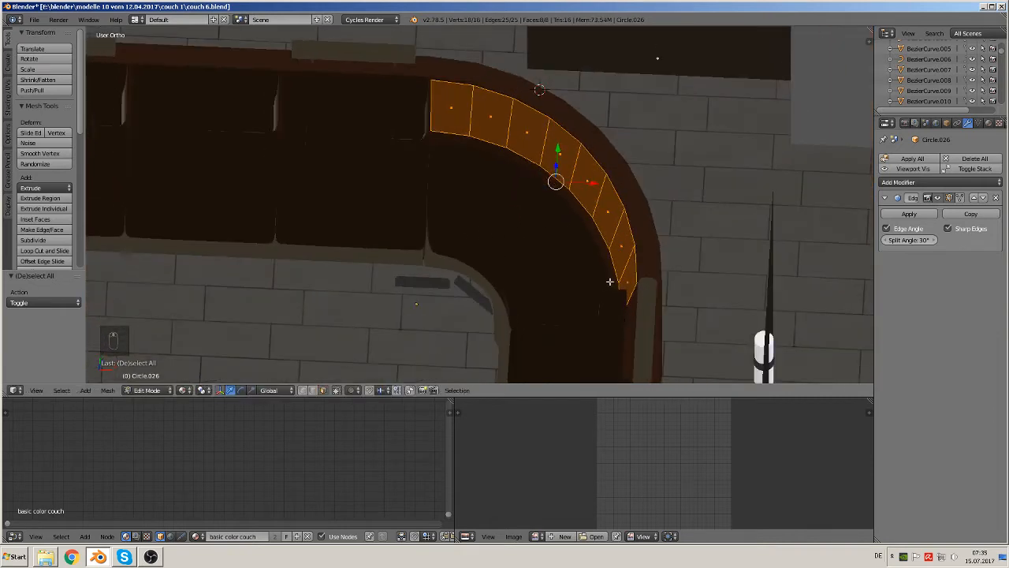
key(e)
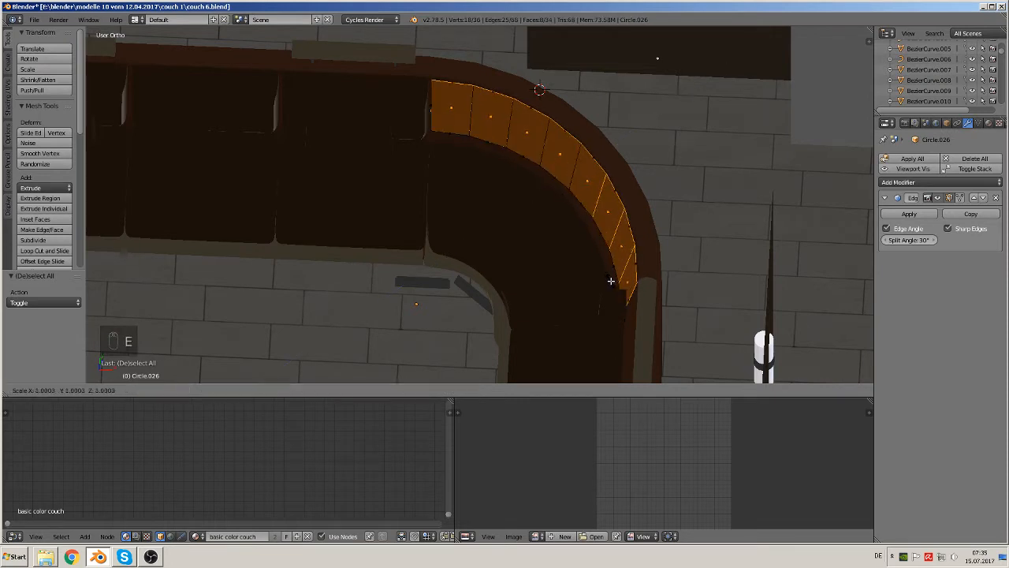
click(611, 280)
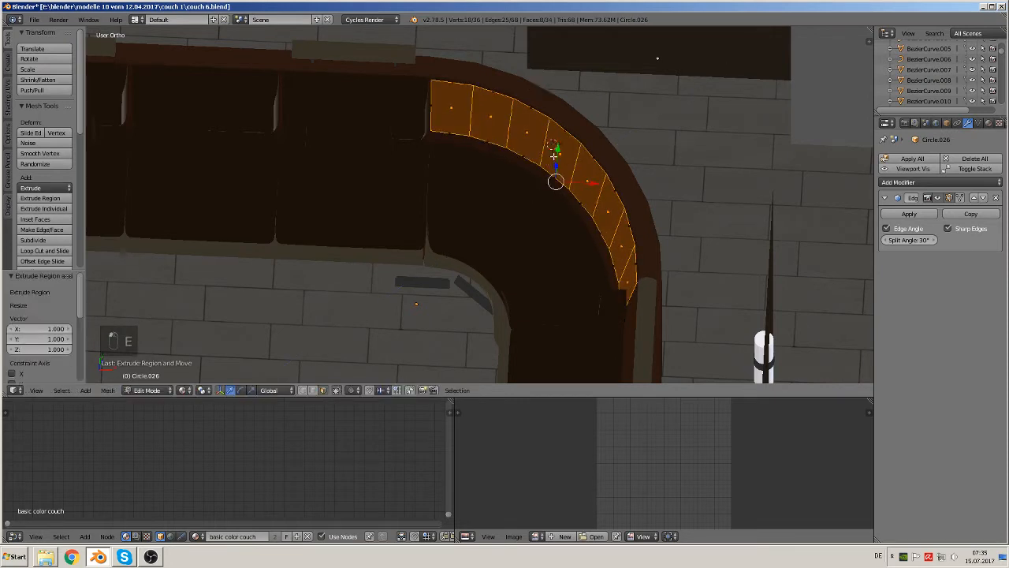
drag(554, 156, 550, 171)
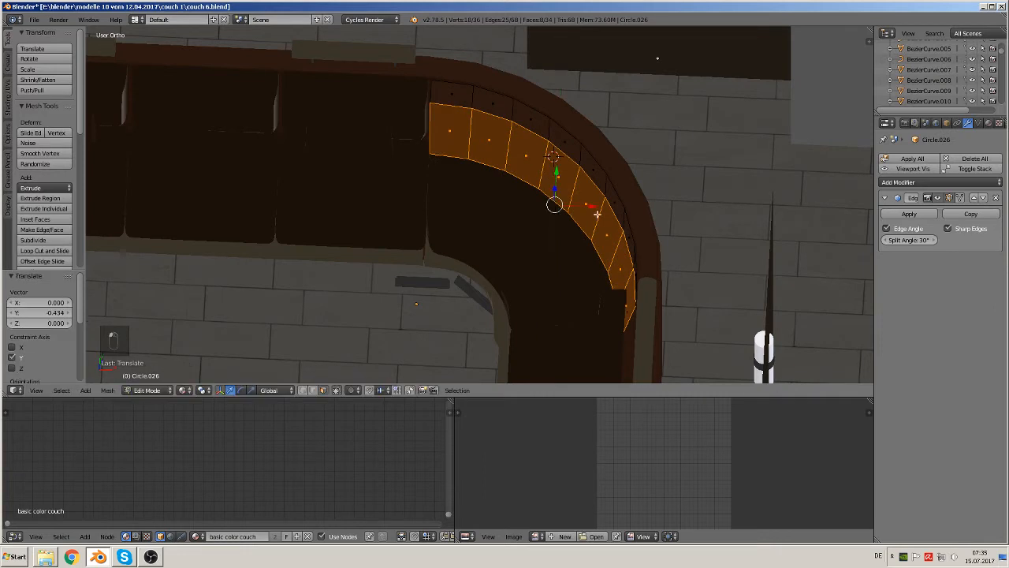
drag(597, 214, 573, 212)
Step: Scale the extruded faces by 0.823 and again by 0.948, and move them 0.352 along Y
key(s)
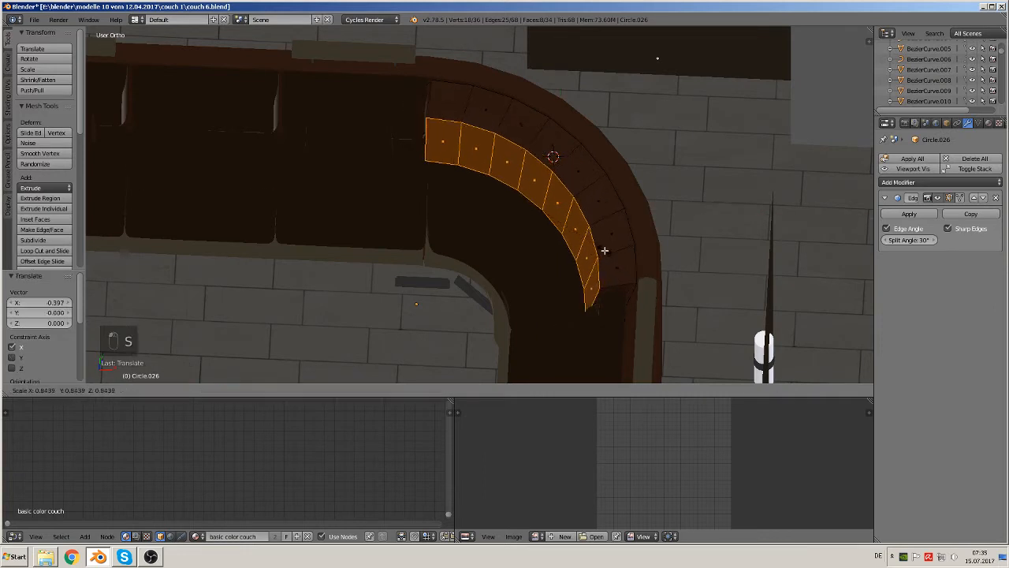
click(602, 249)
key(s)
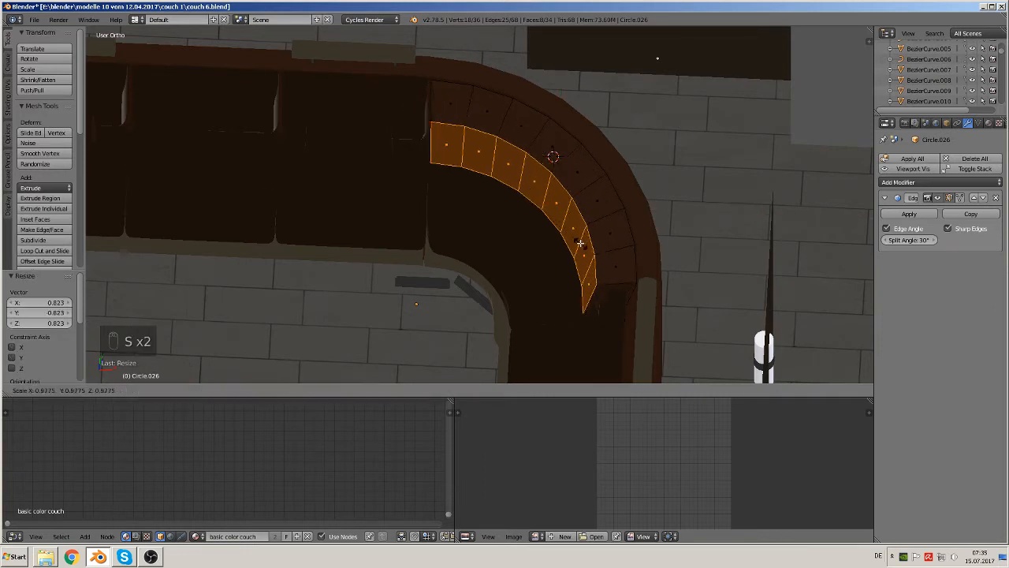
click(580, 234)
middle_drag(548, 192, 515, 175)
key(g)
key(y)
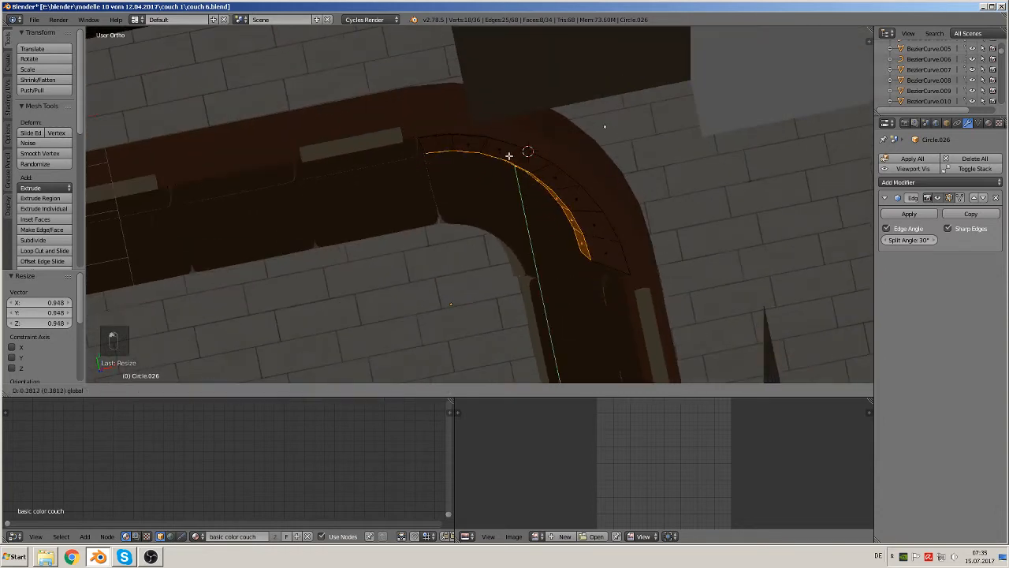
click(536, 186)
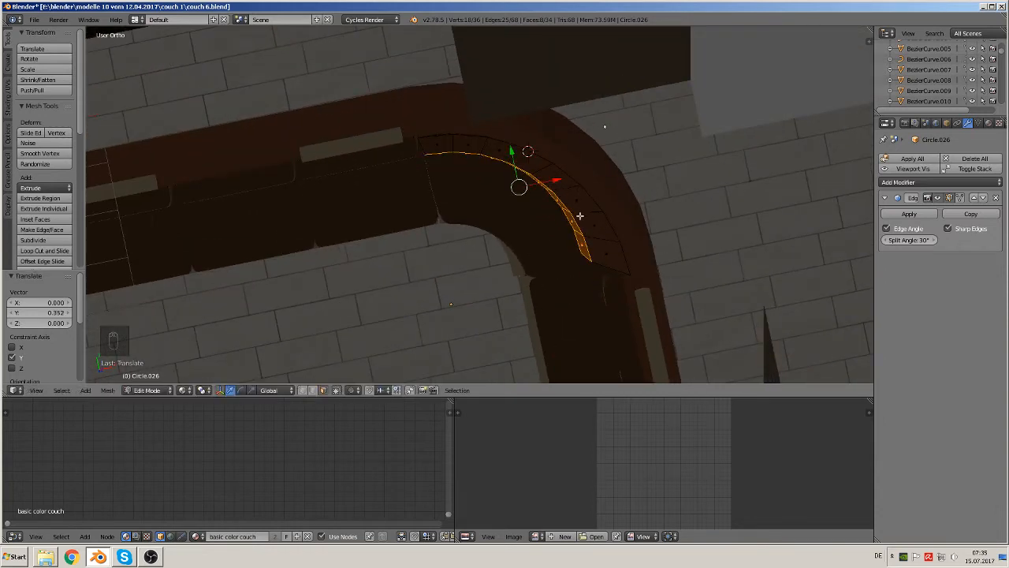
Step: Scale the extruded faces by 1.244 and move them by X 0.048, Y -0.190 and Z 0.037
key(s)
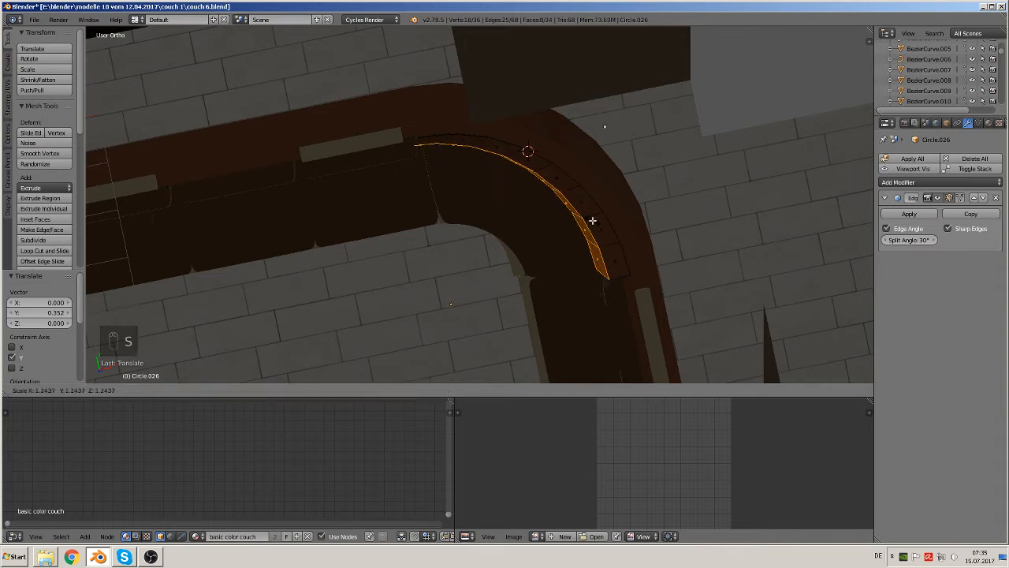
click(592, 220)
key(g)
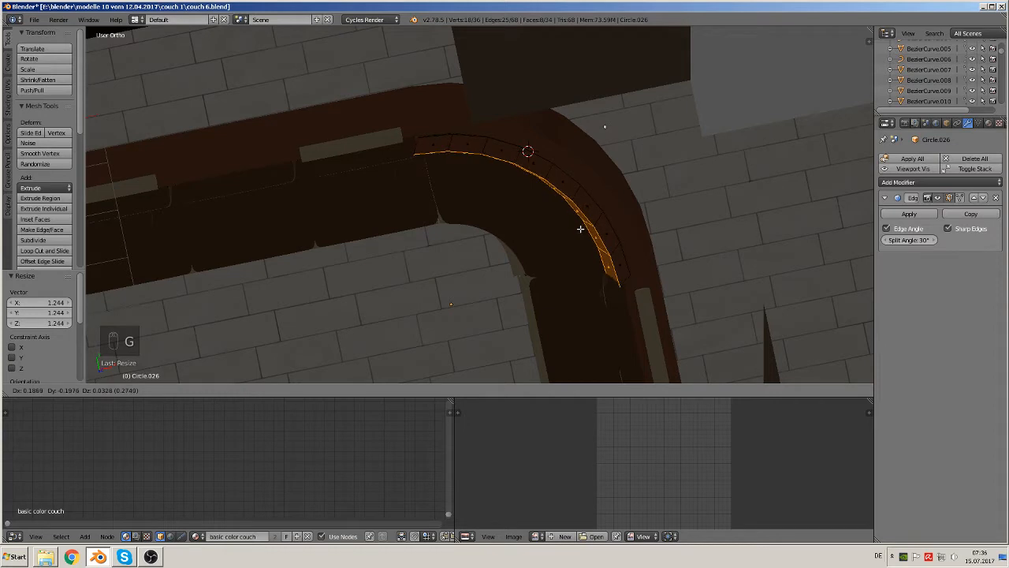
click(576, 229)
key(s)
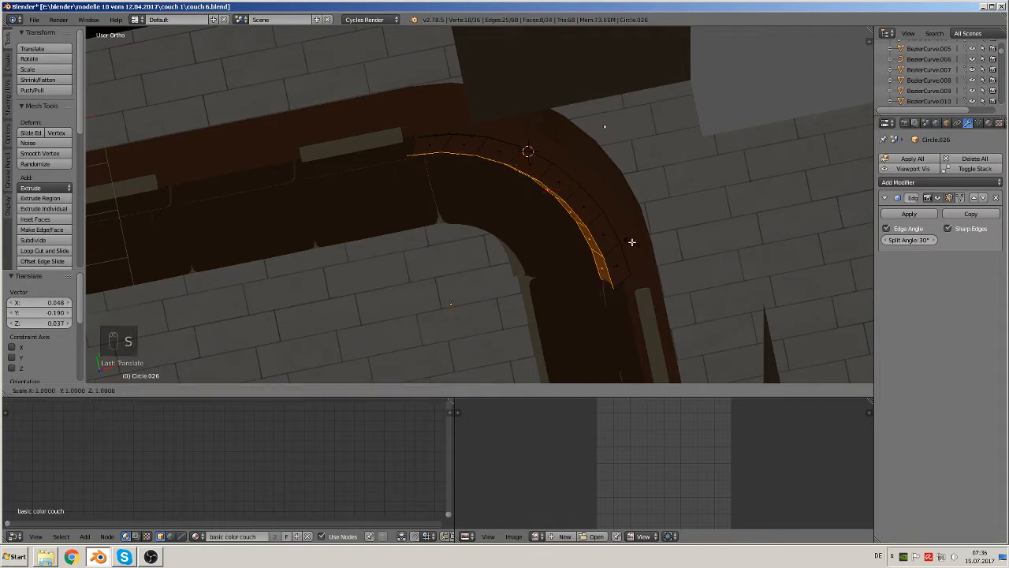
key(x)
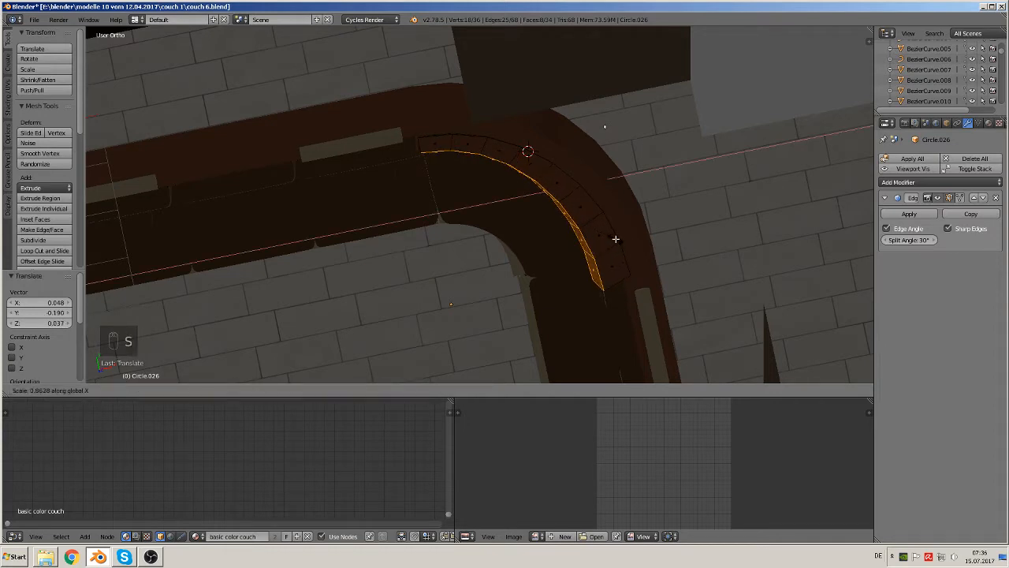
click(627, 237)
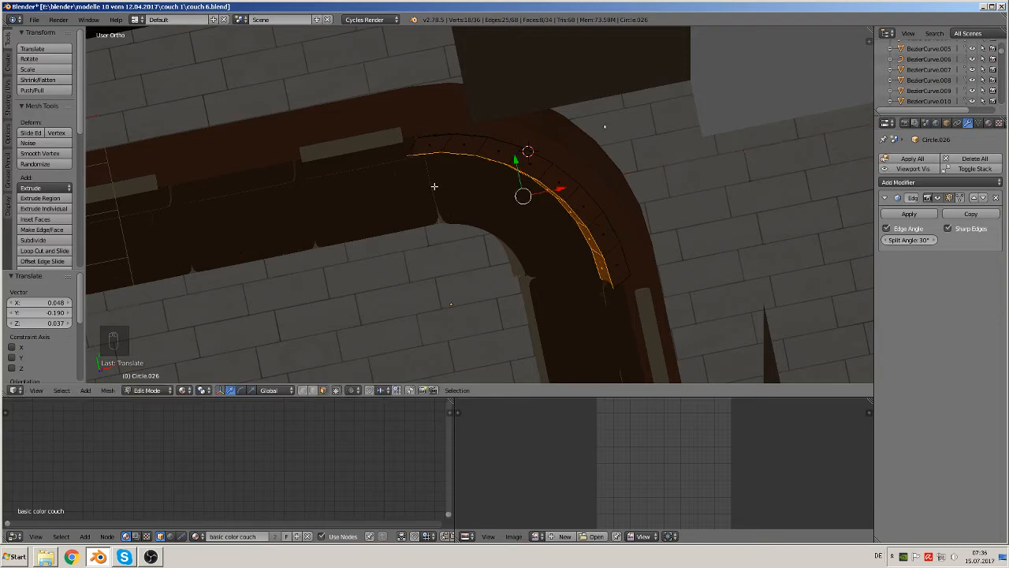
Step: Examine from above and at an angle how both ends of the extruded corner faces meet the neighbouring cushions
scroll(435, 187, up, 2)
middle_drag(444, 203, 466, 218)
middle_drag(482, 228, 489, 224)
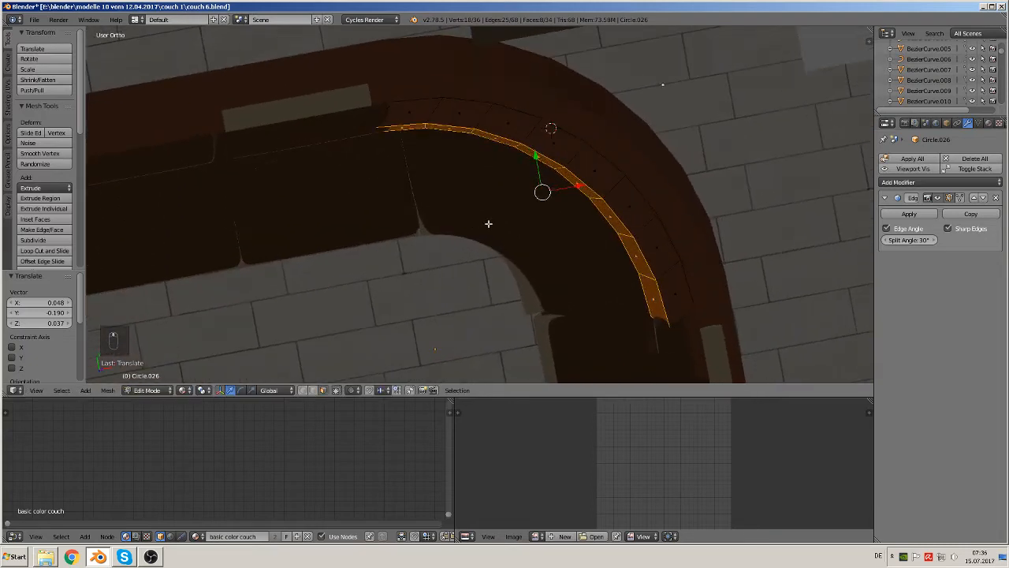
key(KP_7)
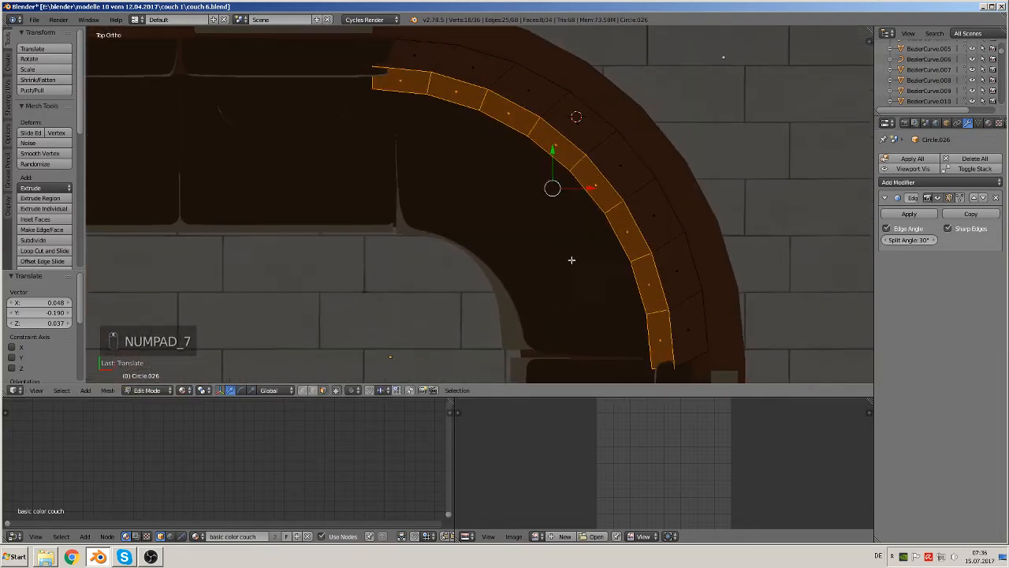
shift+middle_drag(591, 316, 596, 321)
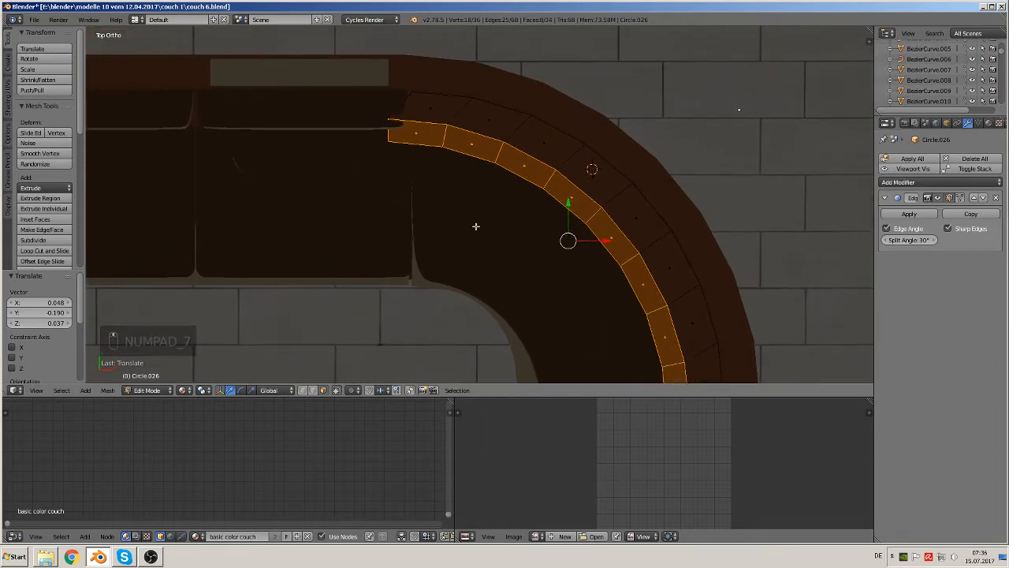
mouse_move(487, 216)
middle_down()
mouse_move(490, 180)
mouse_move(493, 225)
mouse_move(473, 219)
middle_up()
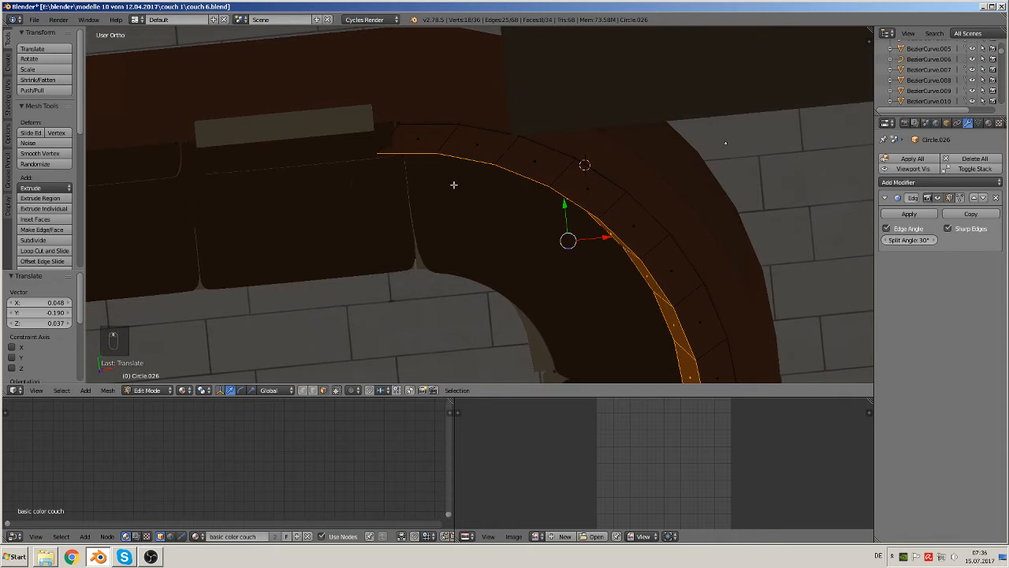
middle_drag(453, 185, 468, 153)
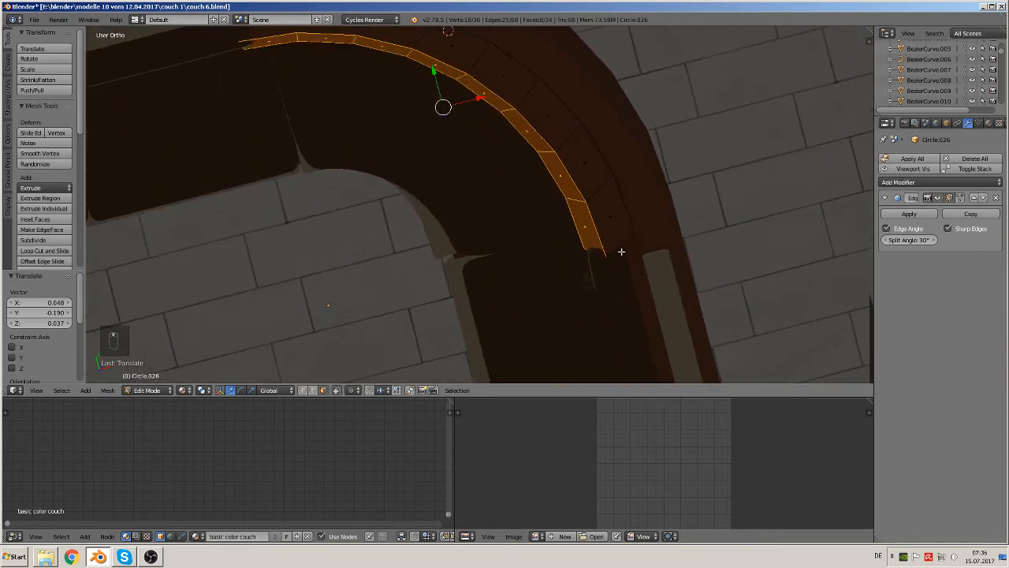
mouse_move(621, 252)
middle_down()
mouse_move(594, 234)
mouse_move(630, 263)
middle_up()
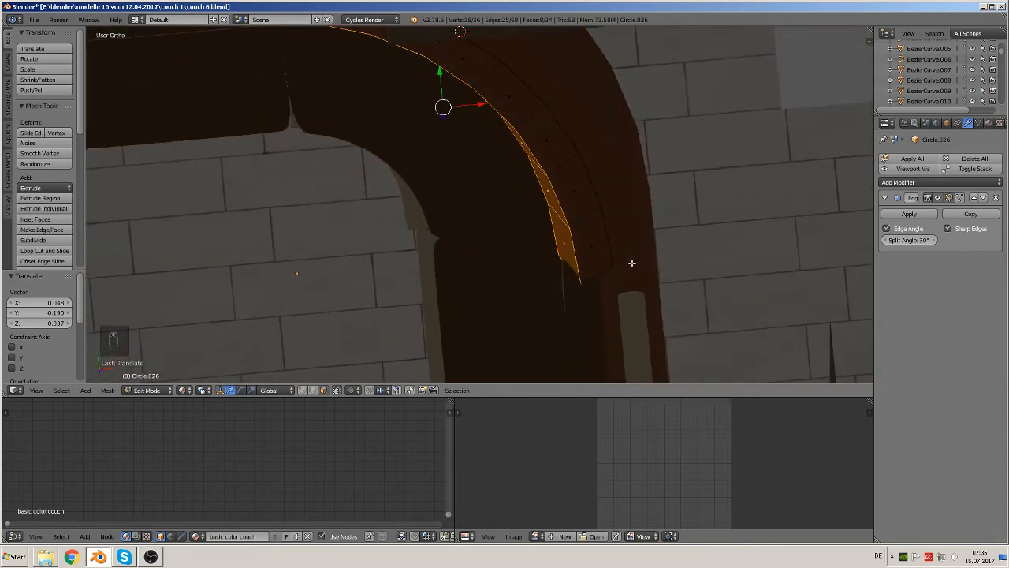
Step: Move the inner edge at the corner cushion's lower end 0.212 along Y to line up with the neighbouring cushion
key(KP_7)
scroll(607, 279, down, 3)
scroll(574, 282, up, 1)
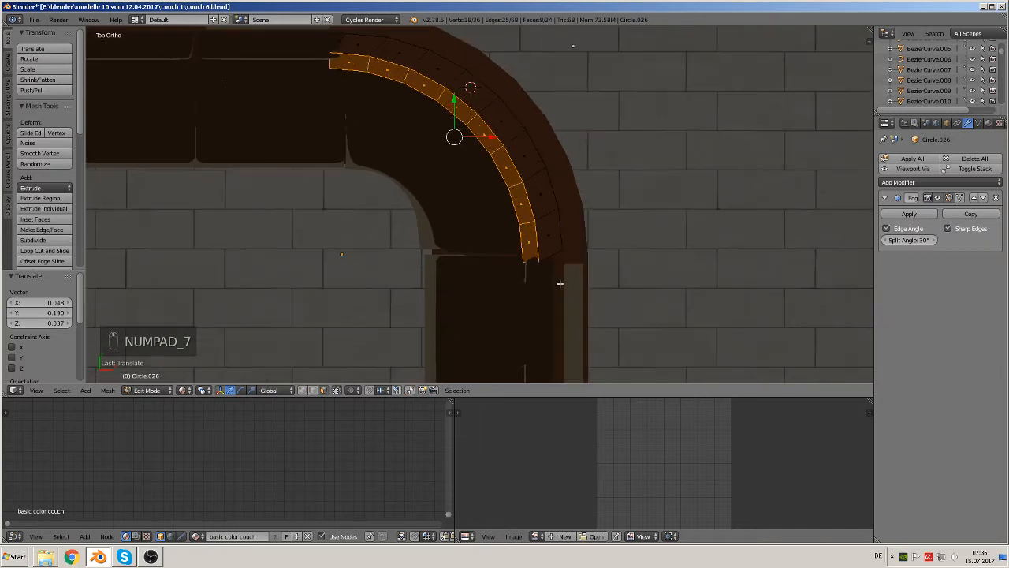
key(Tab)
key(Tab)
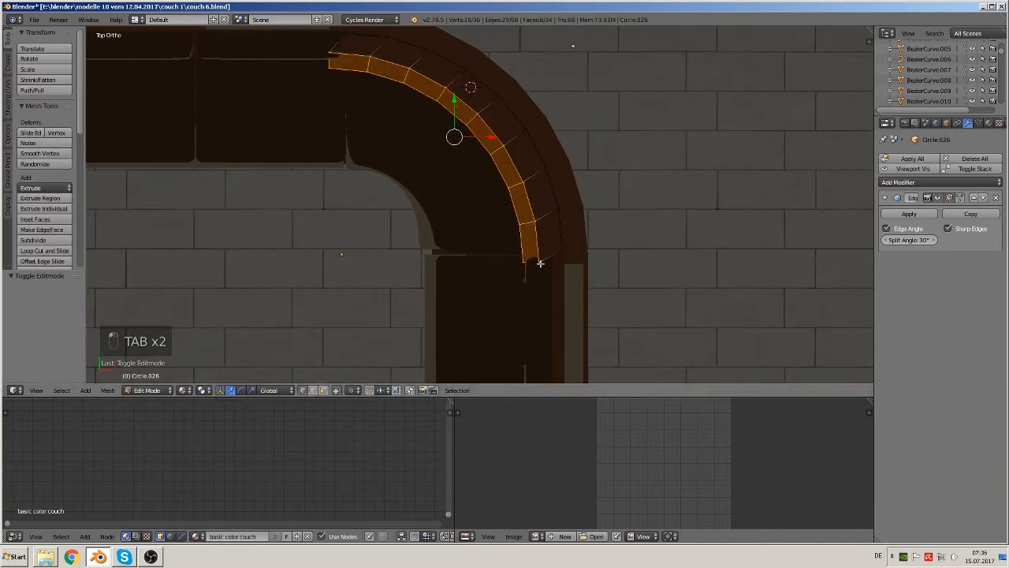
right_click(540, 263)
right_click(523, 273)
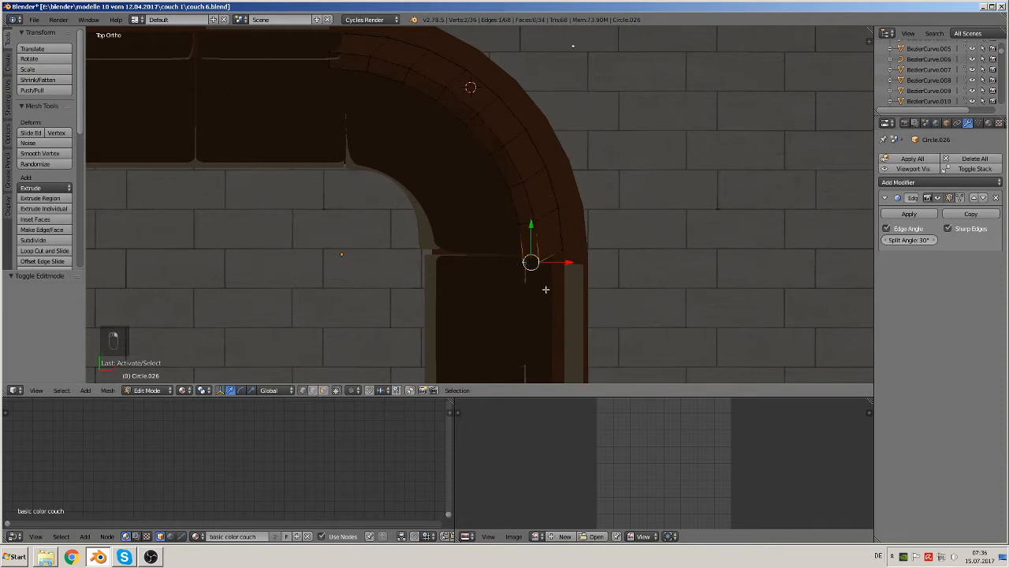
key(g)
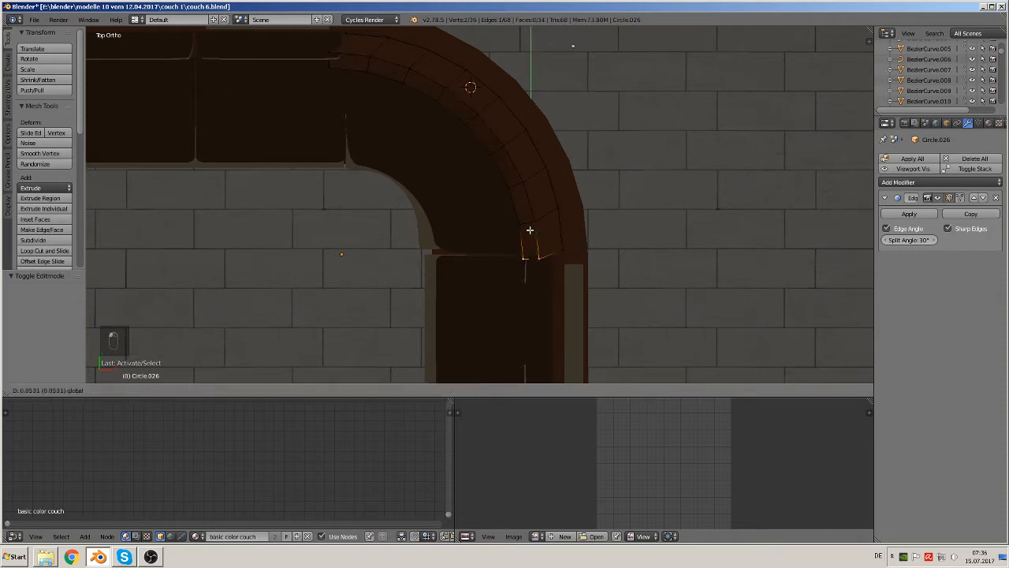
key(y)
click(529, 221)
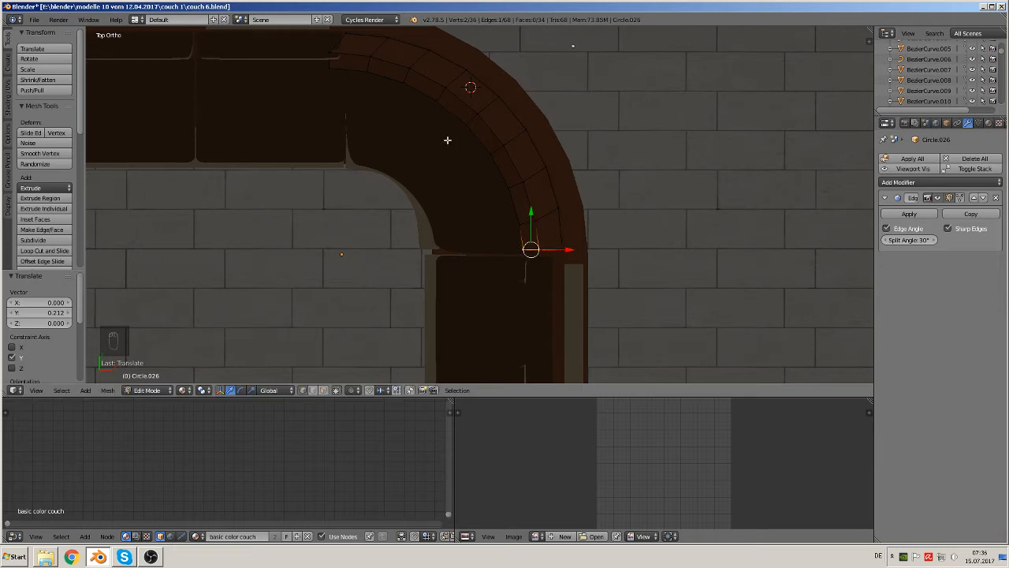
Step: Move the inner edge at the corner cushion's other end 0.283 along X to line up with the straight section
shift+middle_drag(393, 120, 563, 239)
right_click(501, 168)
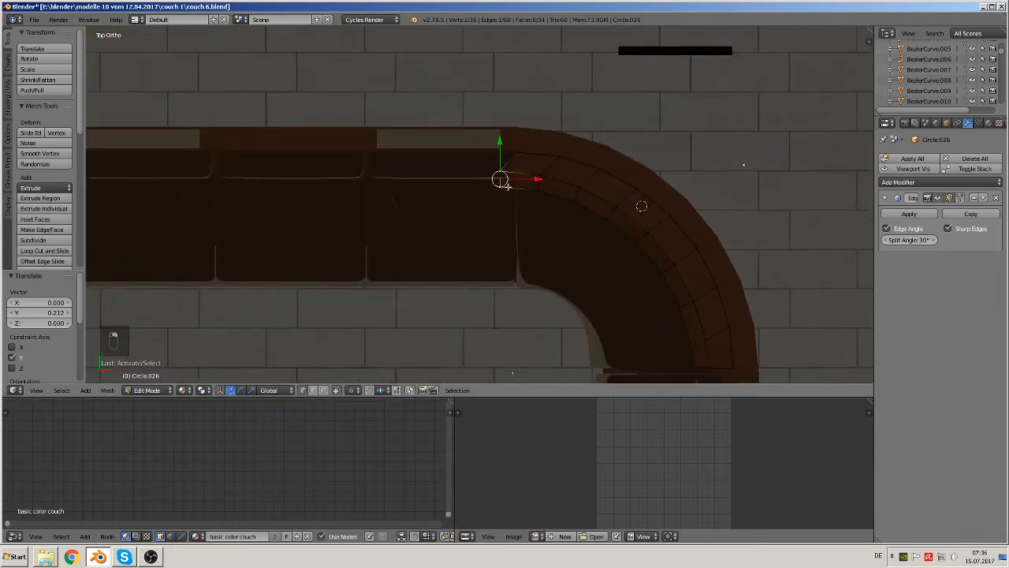
key(g)
key(x)
click(546, 183)
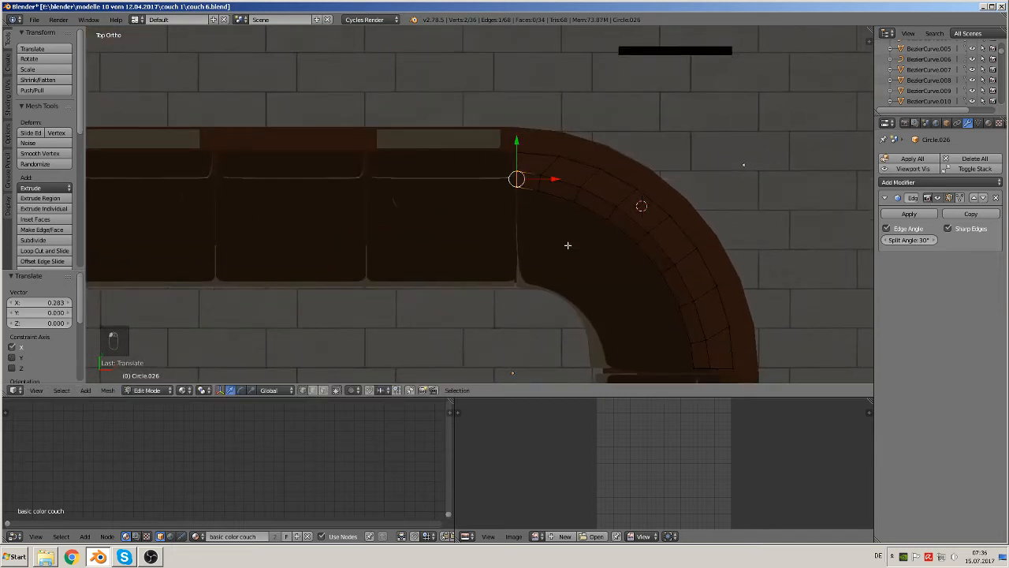
Step: Bevel the corner cushion's upper front edge loop and its two short end edges by 0.032 with 3 segments
key(Tab)
middle_drag(580, 269, 607, 171)
key(Tab)
middle_drag(608, 212, 580, 238)
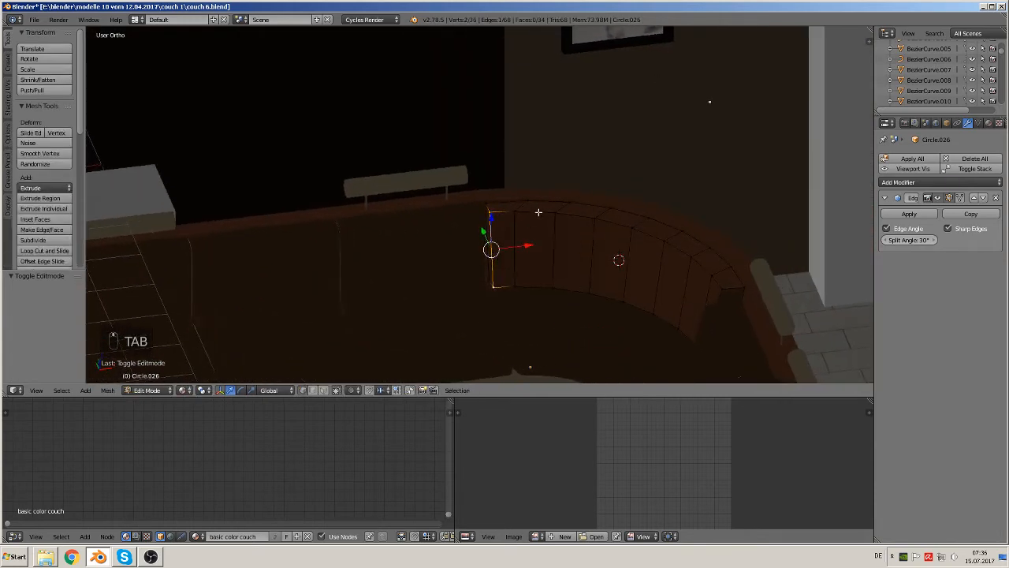
alt+right_click(524, 218)
shift+right_click(490, 203)
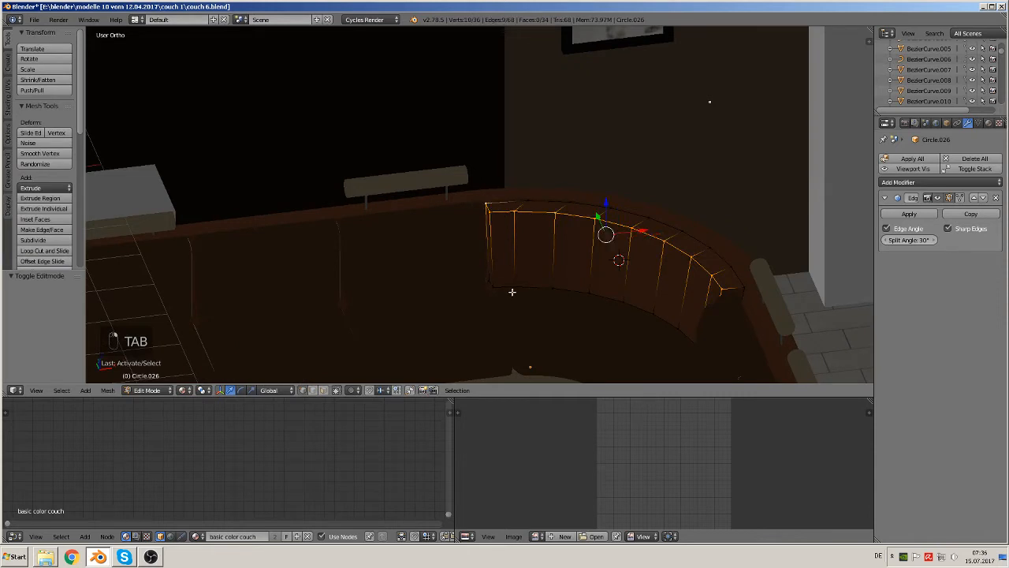
shift+right_click(751, 289)
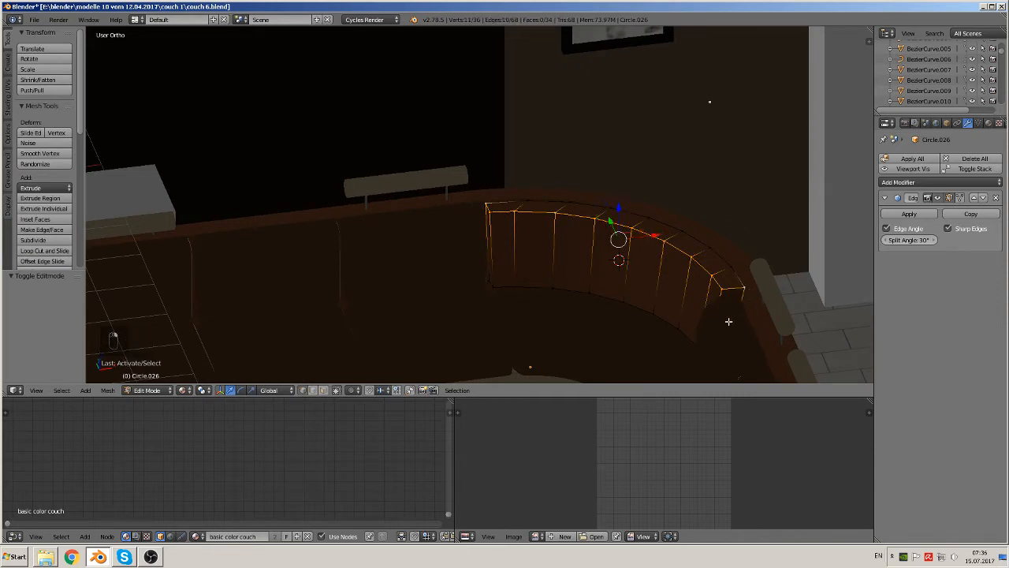
key(ctrl+b)
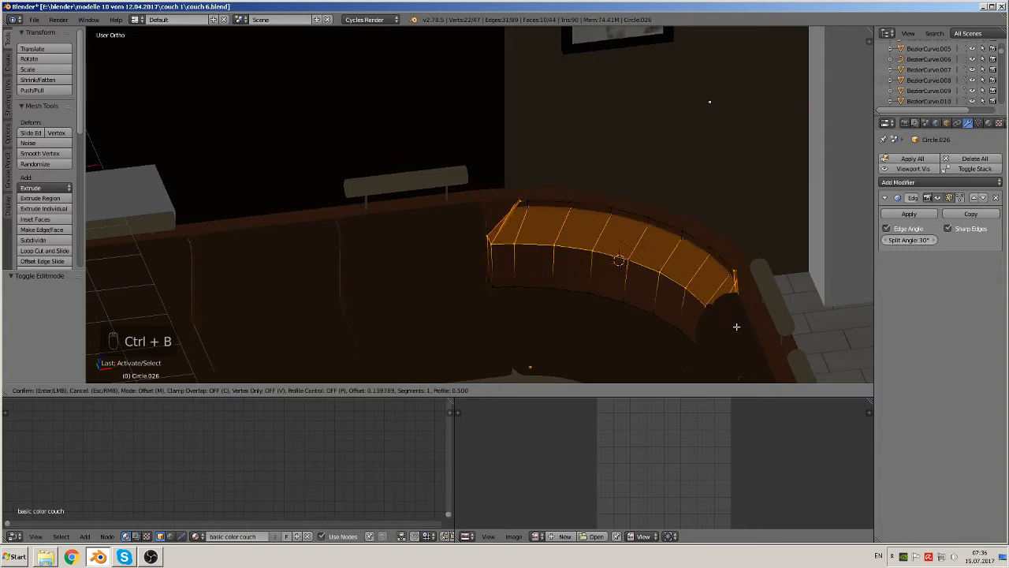
scroll(734, 323, up, 1)
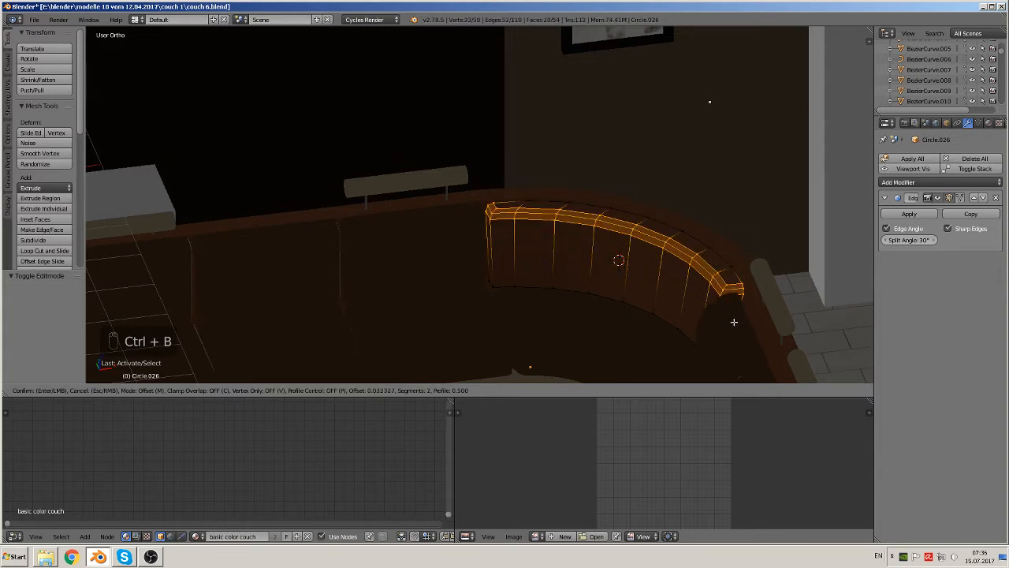
scroll(734, 322, up, 1)
click(734, 323)
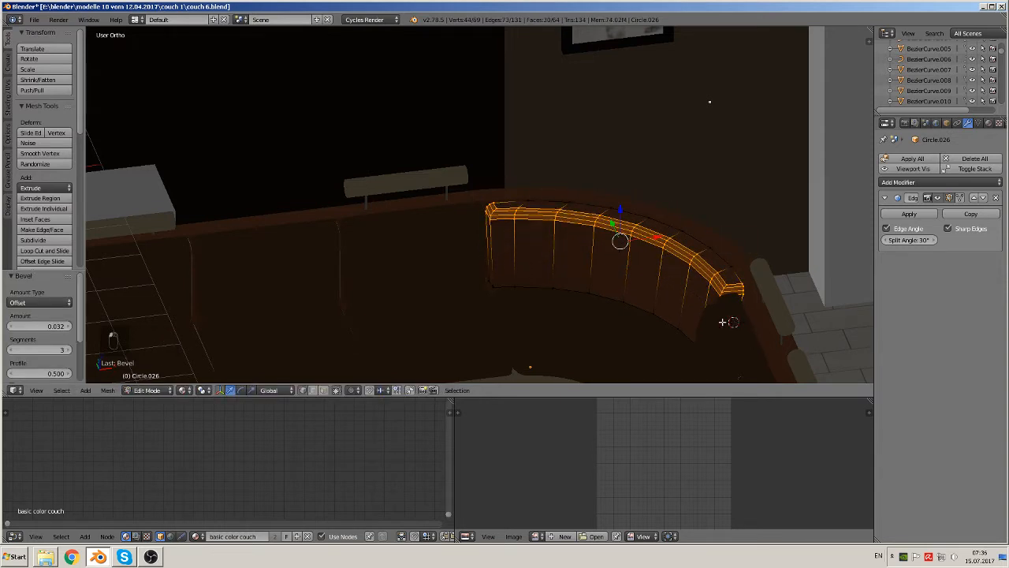
Step: Examine the material settings of the neighbouring cushion and of the corner cushion
key(Tab)
middle_drag(680, 349, 664, 304)
right_click(670, 280)
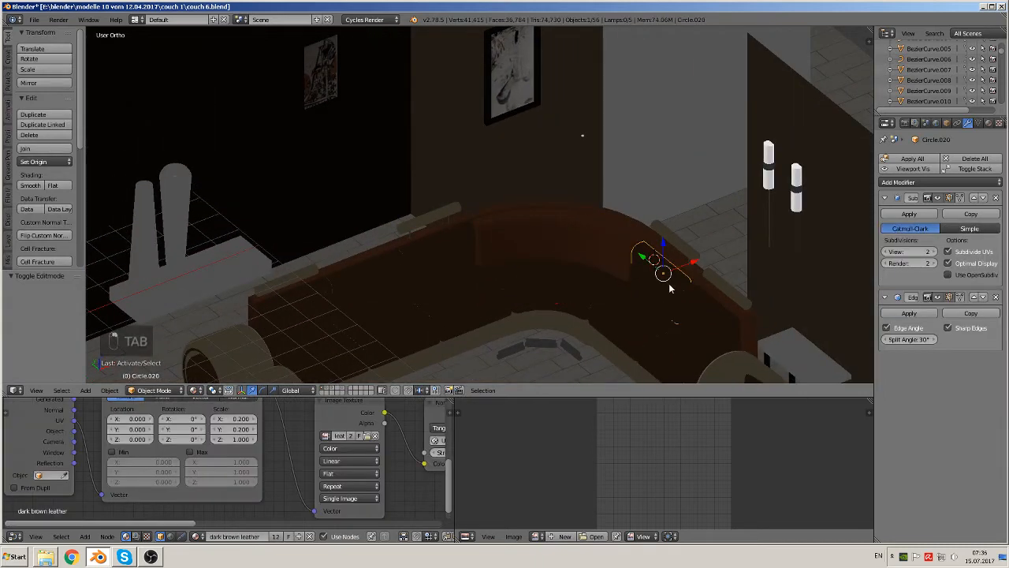
click(989, 124)
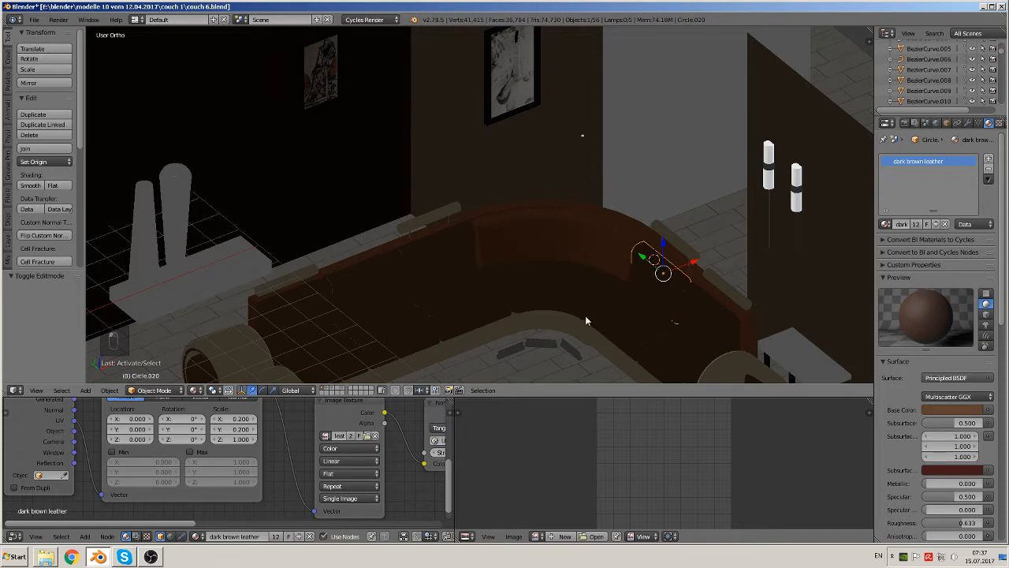
key(Tab)
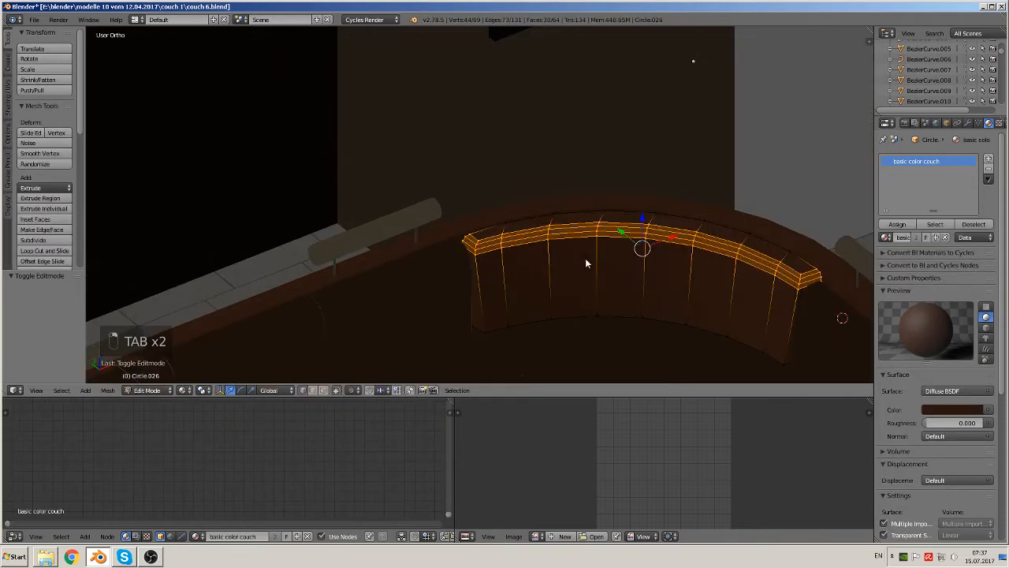
key(Tab)
middle_drag(608, 283, 569, 278)
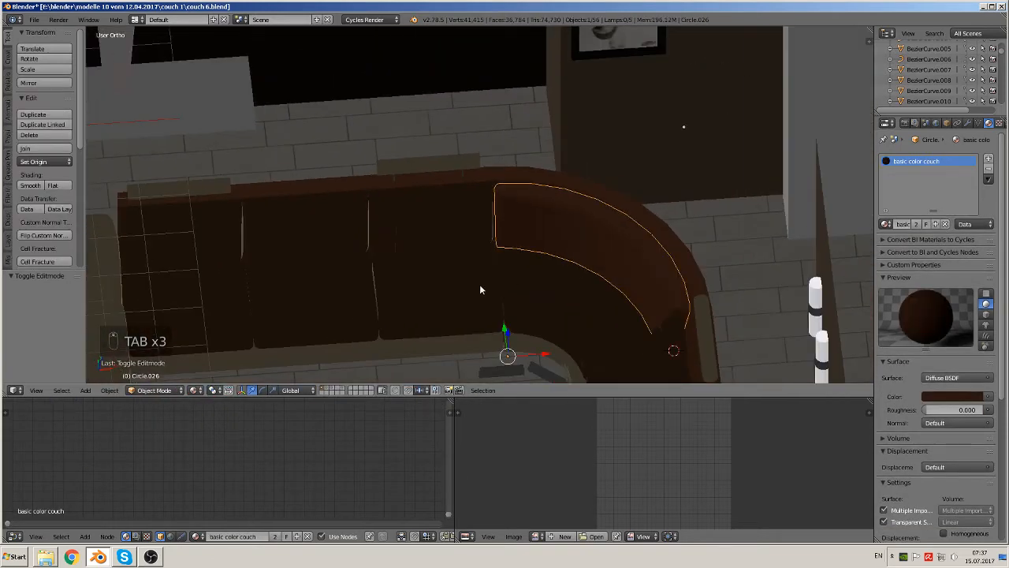
Step: Apply the corner cushion's rotation and scale, and set its origin to its geometry
click(110, 390)
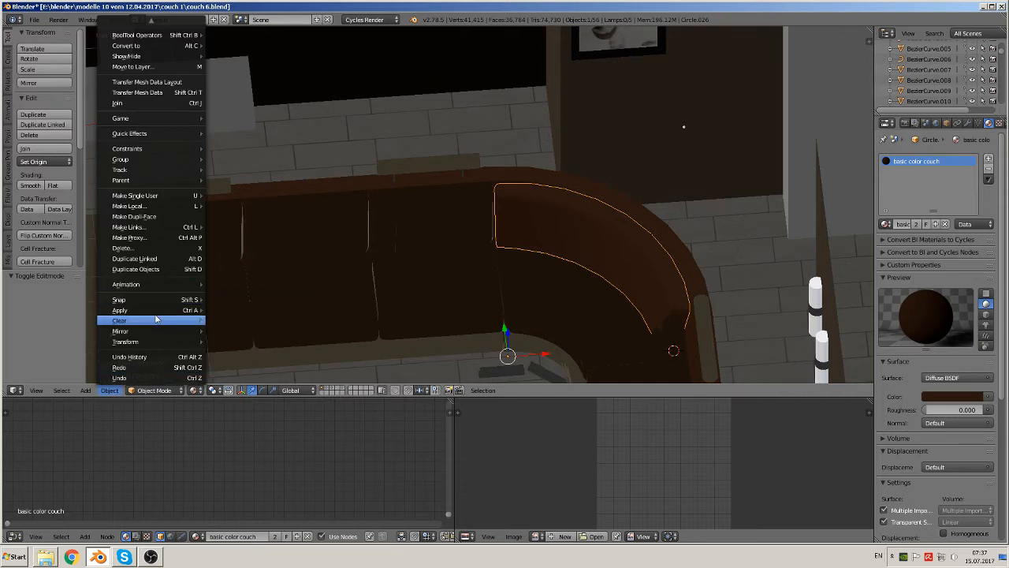
mouse_move(158, 310)
click(268, 340)
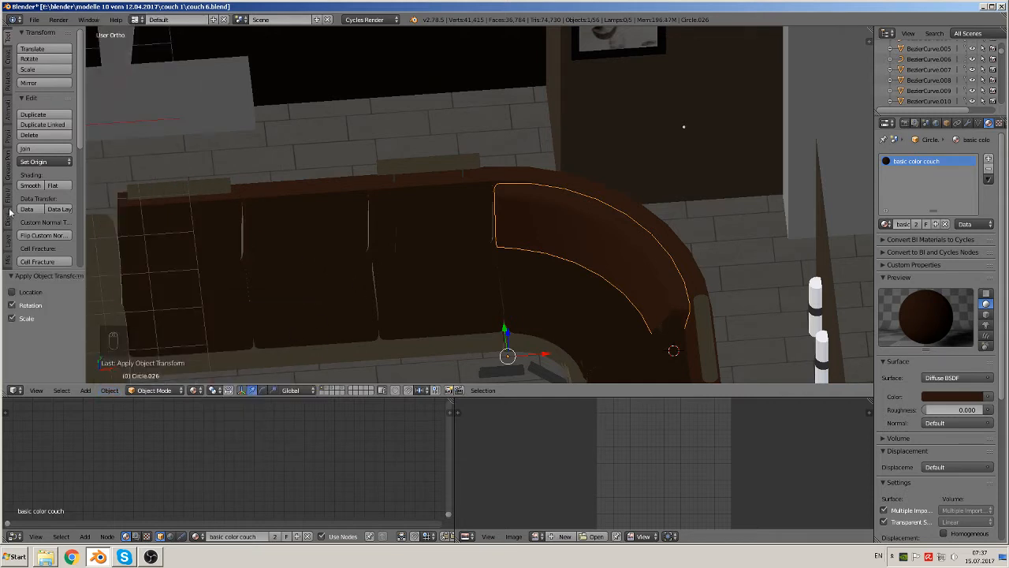
click(40, 162)
click(63, 186)
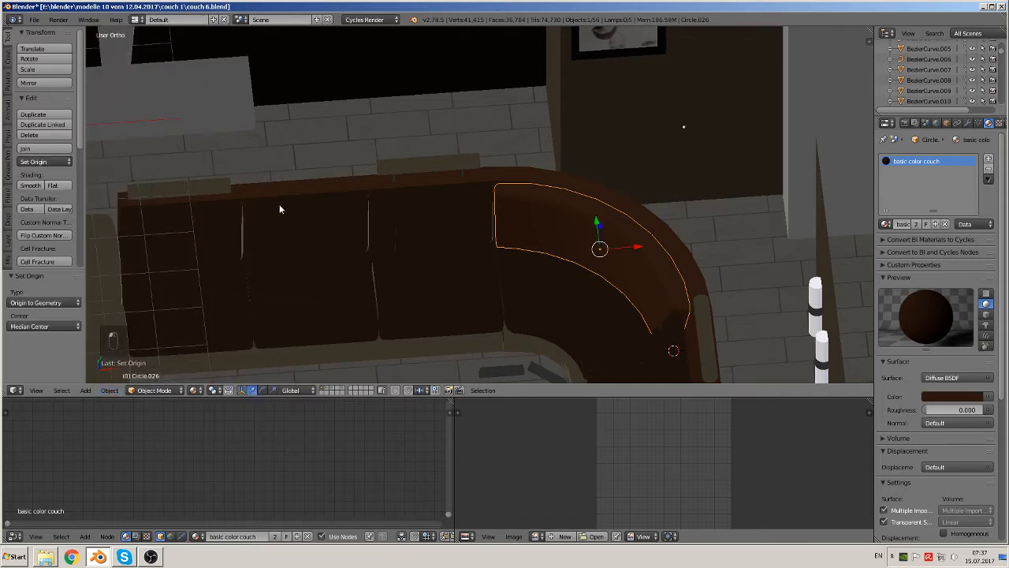
Step: Unwrap the UVs of the corner cushion's entire mesh
key(Tab)
key(a)
key(a)
key(a)
key(a)
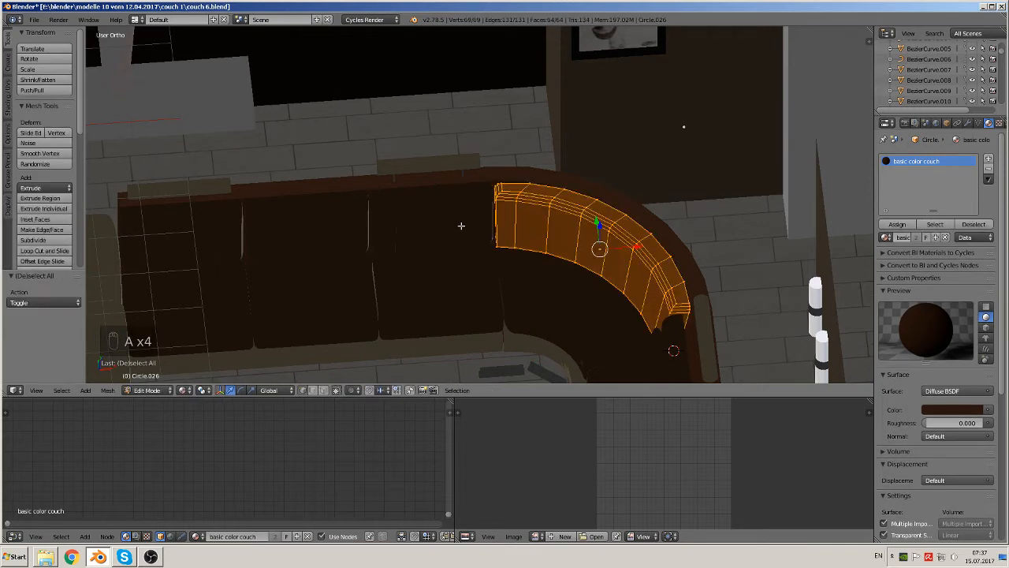
key(u)
click(462, 228)
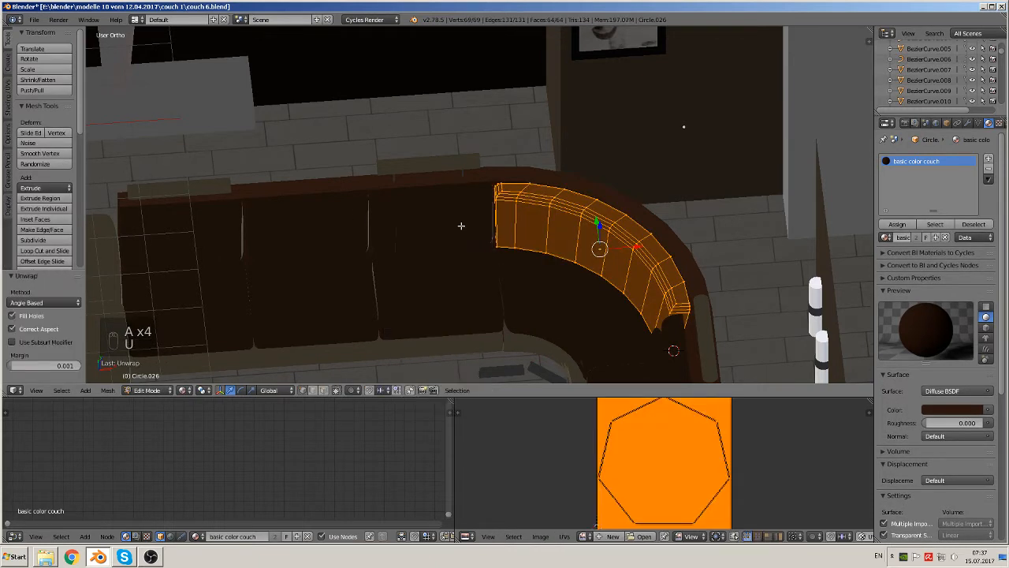
Step: Split off the corner cushion's lower front edge loop together with the short bottom edges at both ends
alt+click(567, 262)
middle_drag(580, 272, 635, 278)
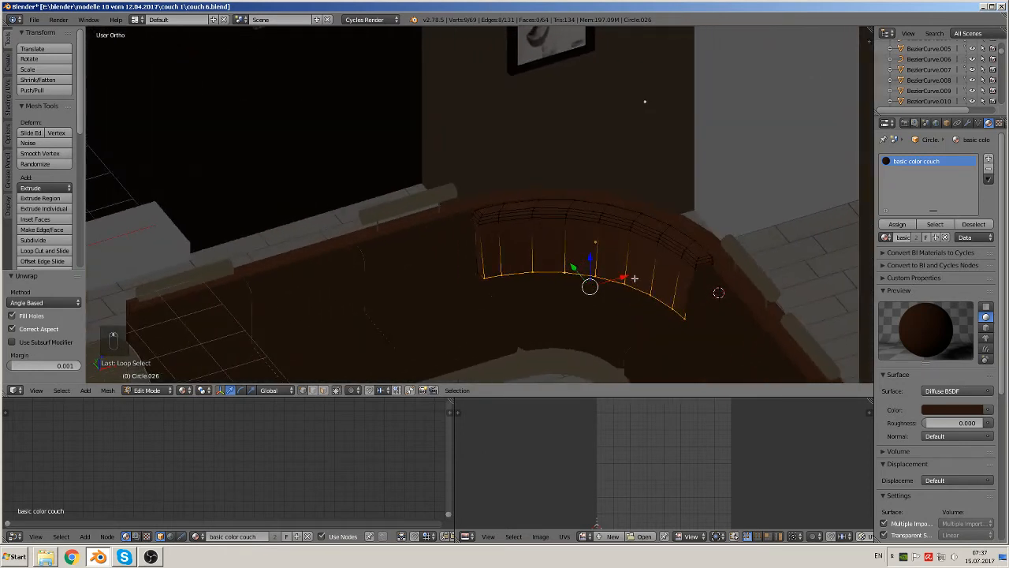
shift+right_click(478, 275)
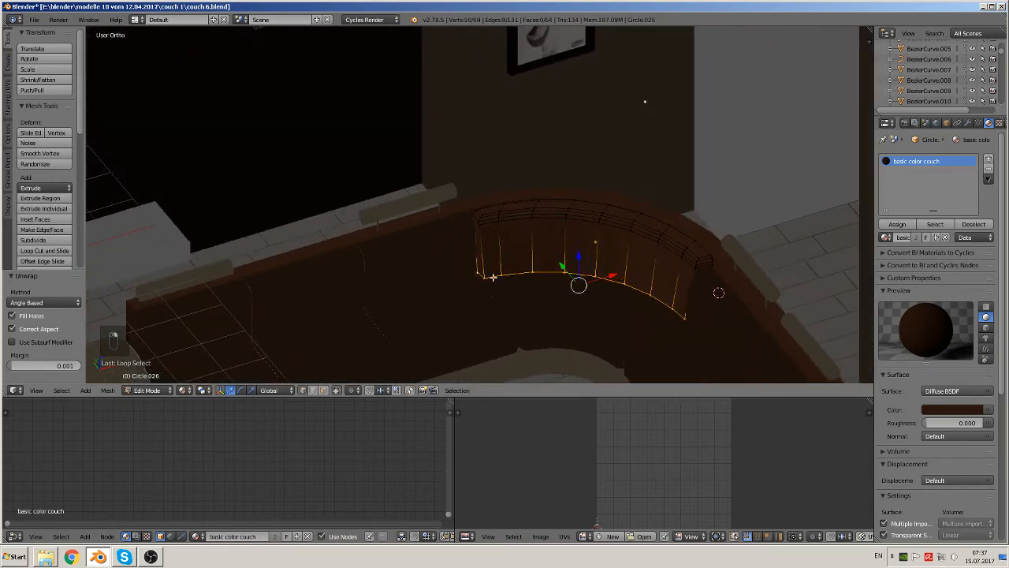
shift+right_click(696, 318)
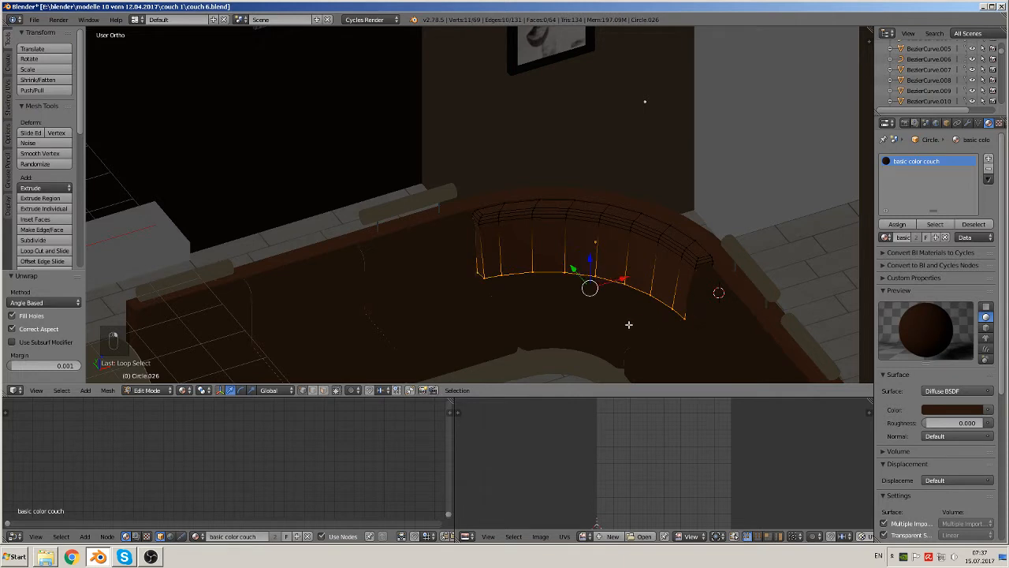
key(y)
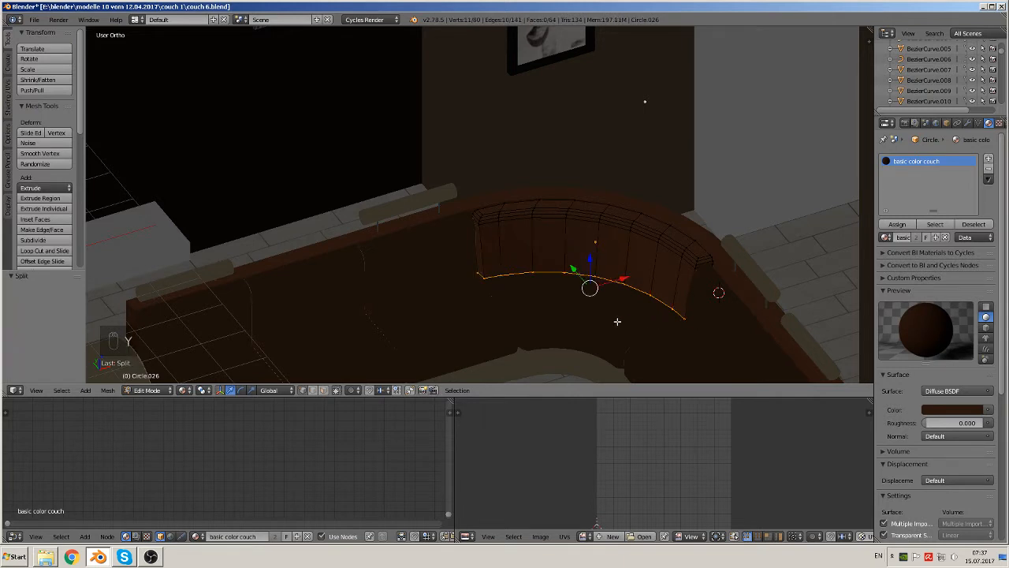
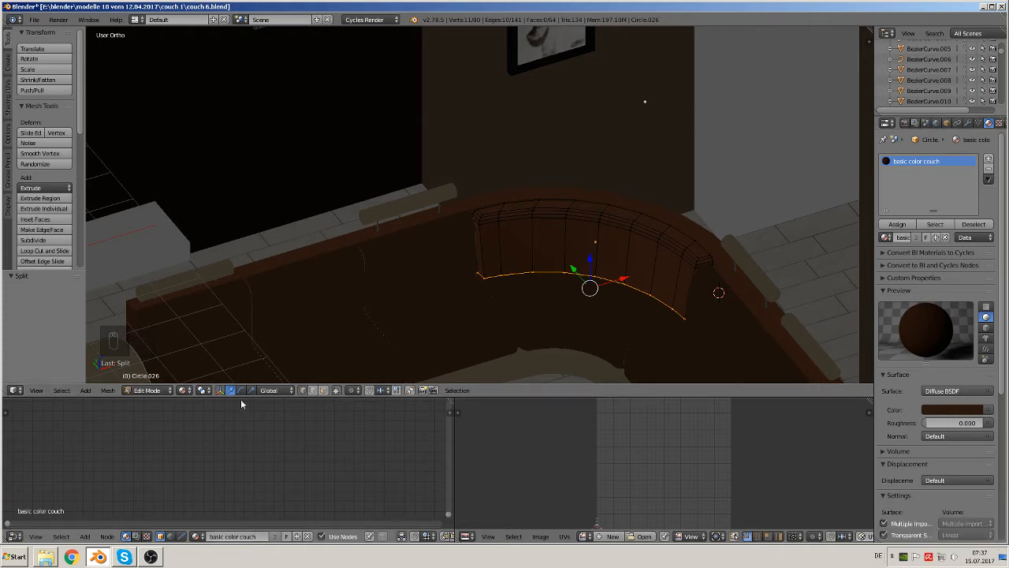
Step: Switch the viewport to wireframe and mark the lower front and lower rear edge loops as UV seams
click(183, 390)
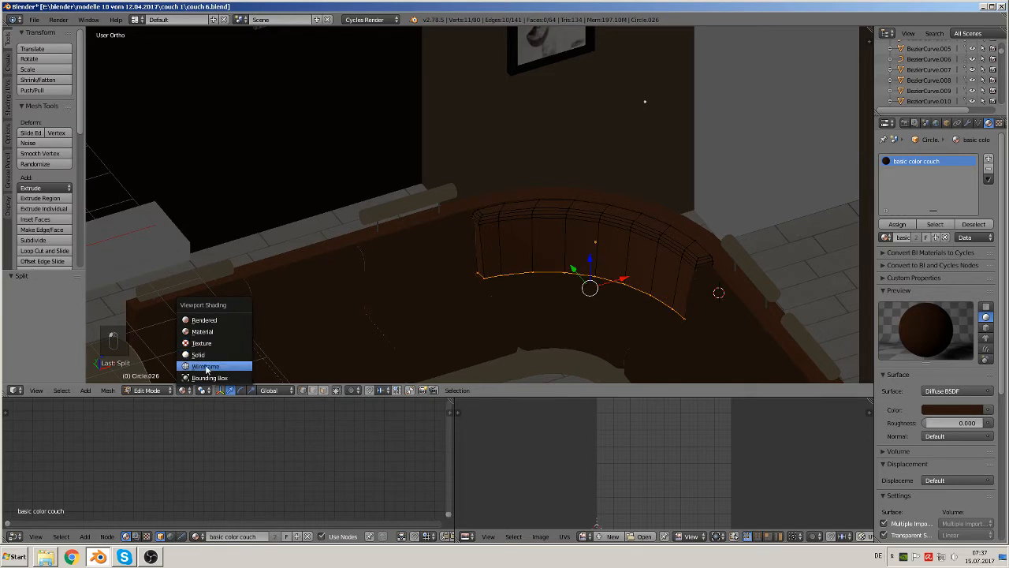
click(205, 366)
scroll(536, 304, up, 1)
middle_drag(534, 313, 573, 322)
alt+shift+right_click(529, 265)
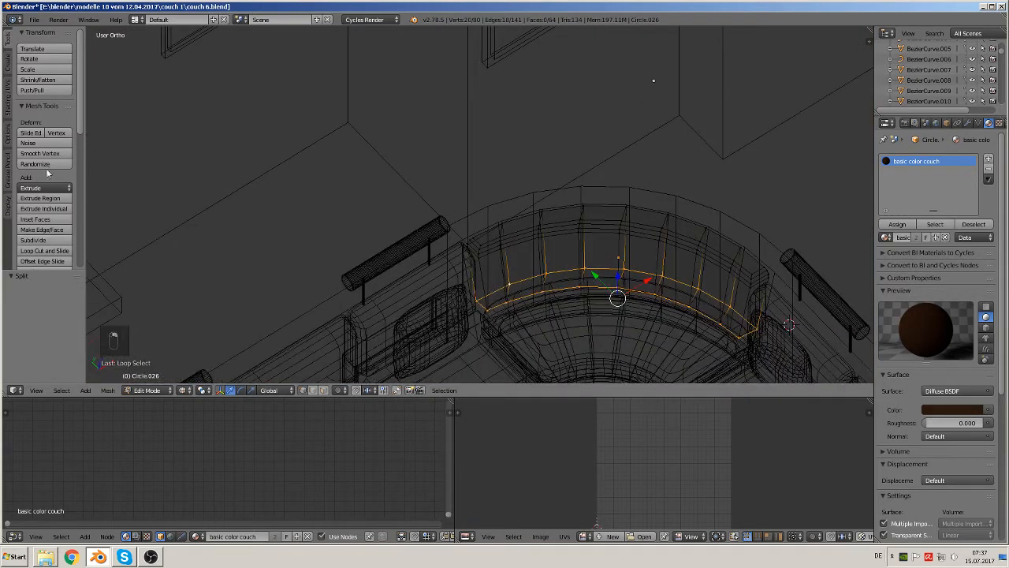
click(9, 93)
click(35, 198)
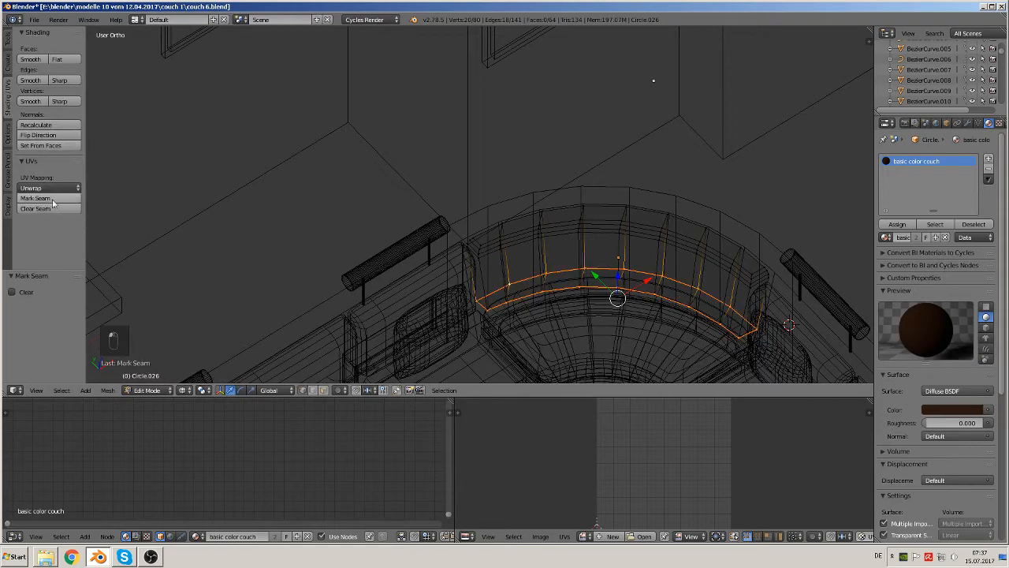
Step: Mark the corner cushion's upper rear edge loop as a UV seam
middle_drag(543, 272, 518, 264)
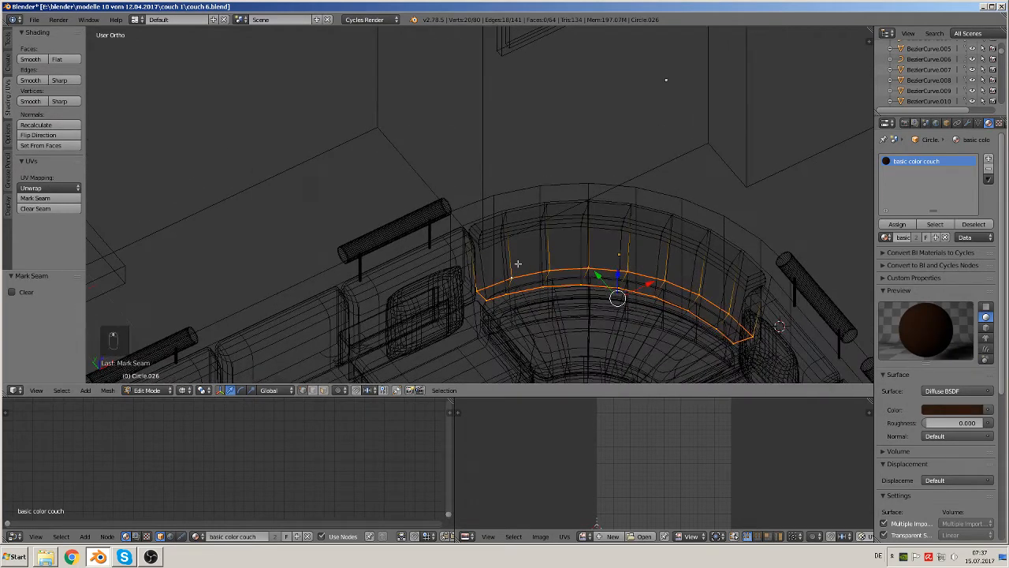
alt+right_click(470, 227)
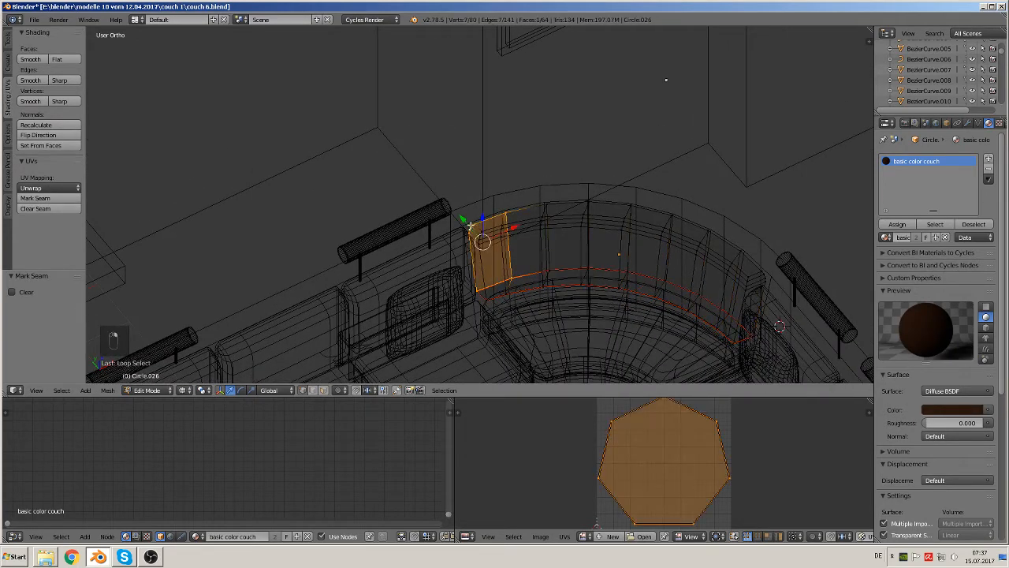
right_click(470, 227)
alt+right_click(523, 208)
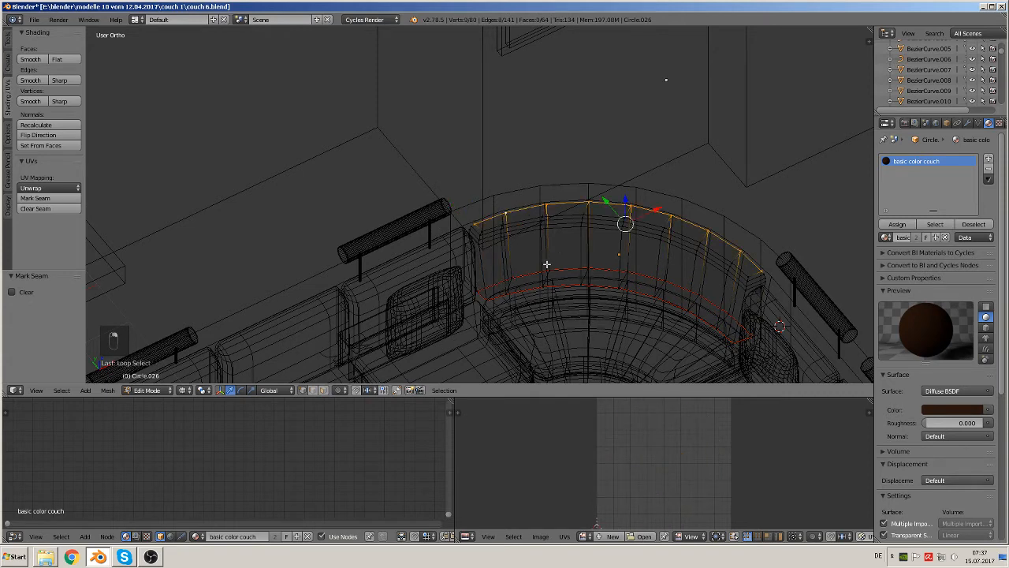
middle_drag(546, 264, 495, 247)
middle_drag(312, 229, 420, 253)
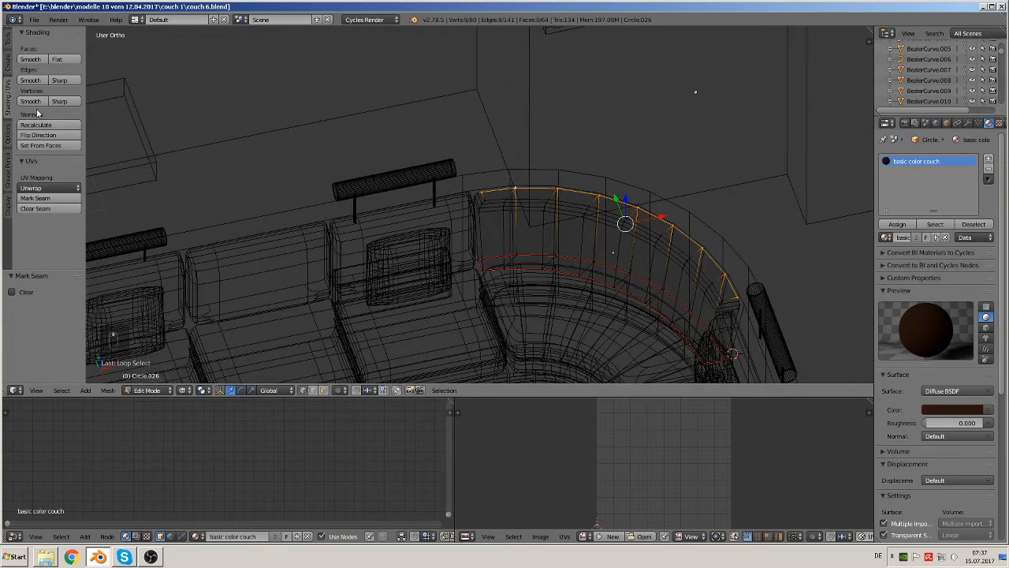
click(36, 198)
Step: Mark the rear vertical edge path at the corner cushion's right end, from the upper to the lower loop, as a UV seam
alt+right_click(737, 315)
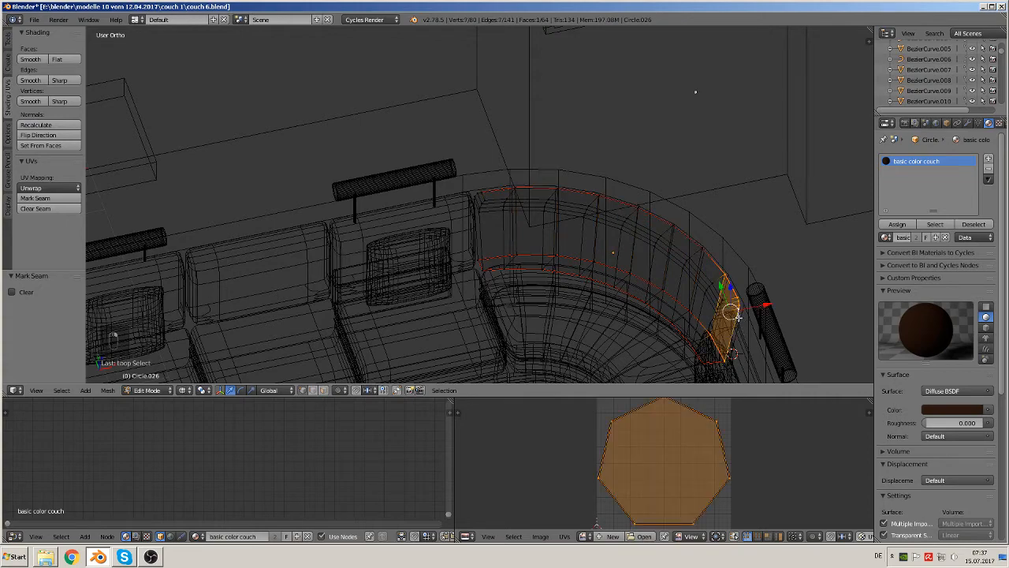
scroll(739, 317, up, 1)
drag(739, 317, 673, 230)
scroll(710, 241, up, 2)
shift+middle_drag(809, 279, 461, 179)
scroll(461, 176, up, 2)
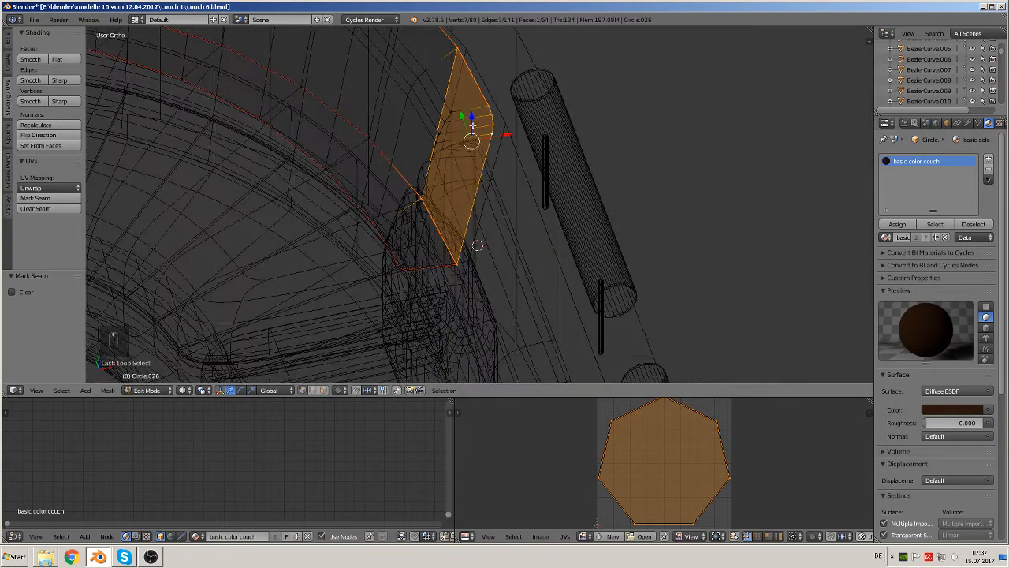
right_click(488, 106)
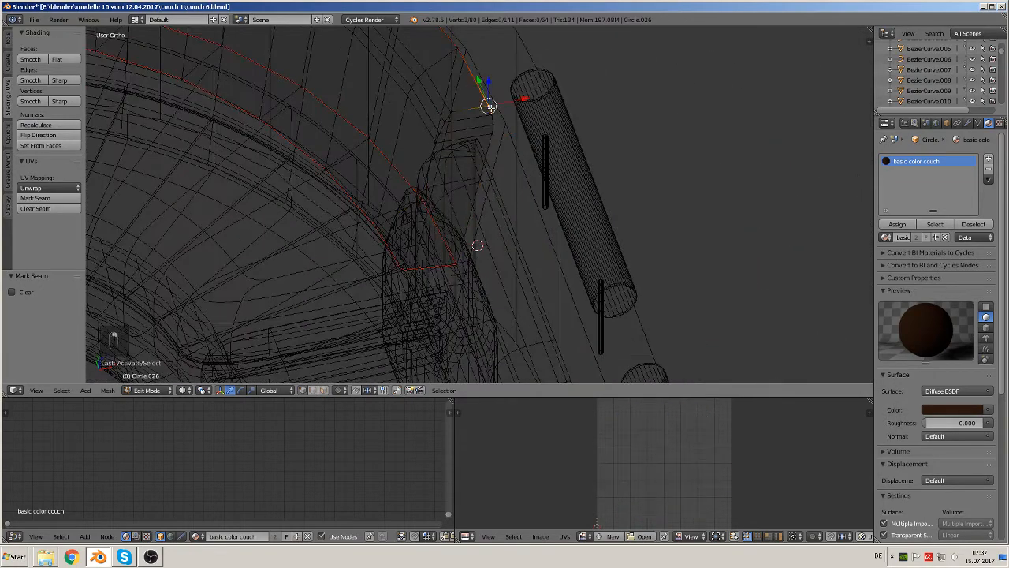
ctrl+right_click(459, 265)
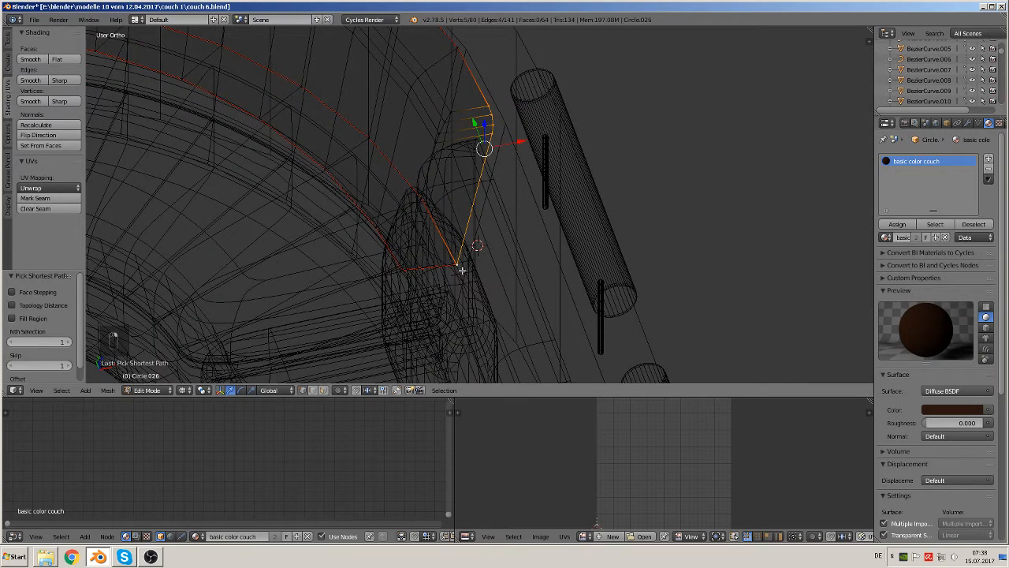
click(34, 198)
Step: Mark the matching rear vertical edge path at the corner cushion's left end as a UV seam
middle_drag(255, 126, 806, 176)
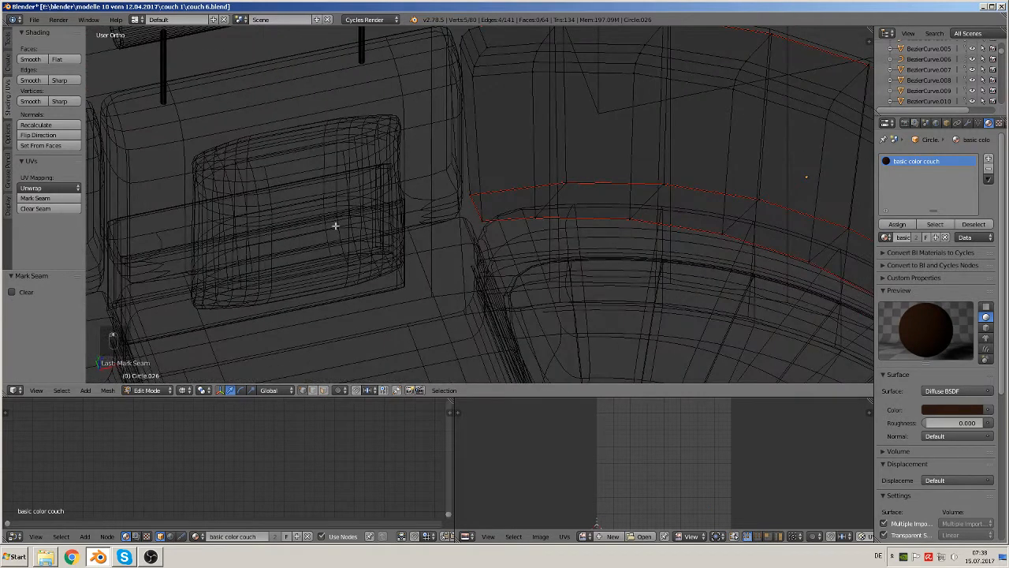
middle_drag(335, 227, 529, 102)
right_click(526, 95)
ctrl+right_click(517, 262)
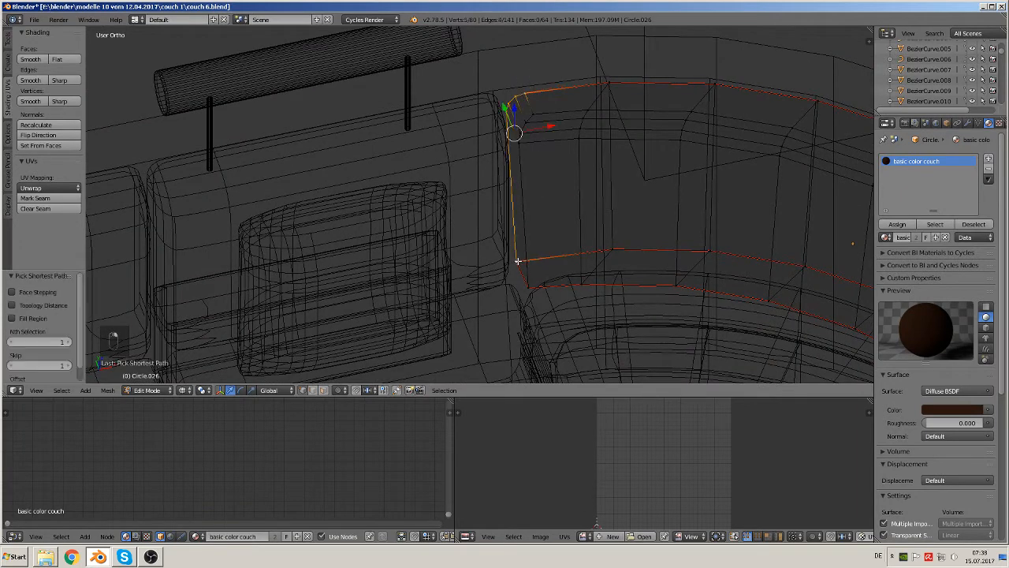
click(55, 199)
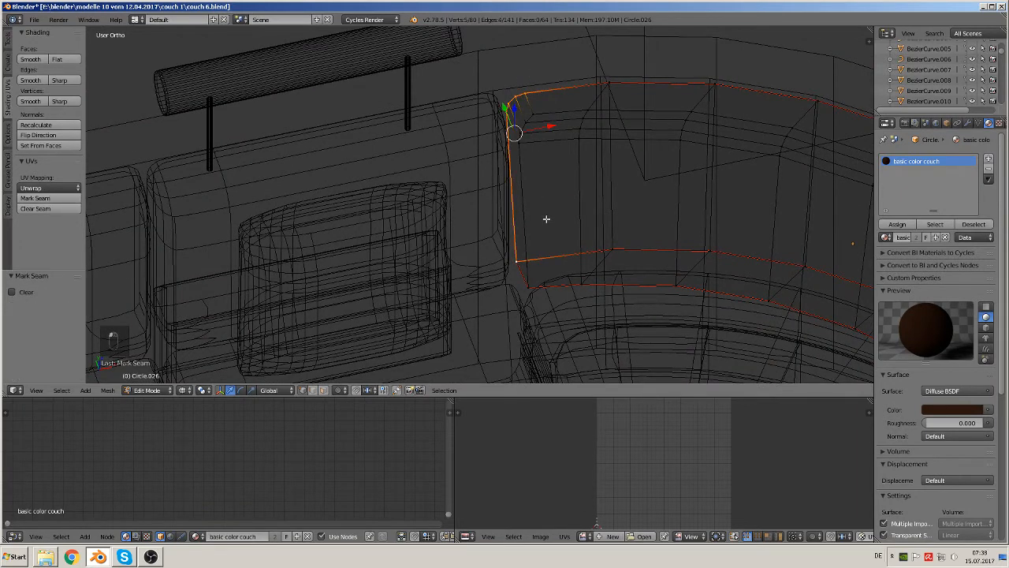
Step: Switch the viewport to Material shading and unwrap the corner cushion's entire mesh along its seams
scroll(546, 217, down, 3)
key(Tab)
click(193, 391)
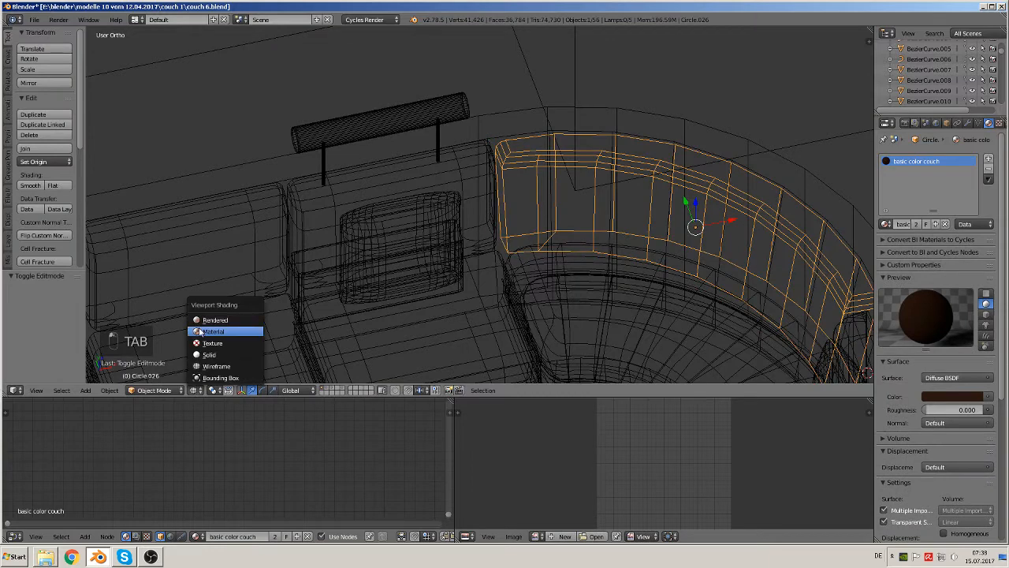
click(260, 358)
middle_drag(421, 263, 458, 247)
key(Tab)
key(a)
key(a)
key(a)
key(a)
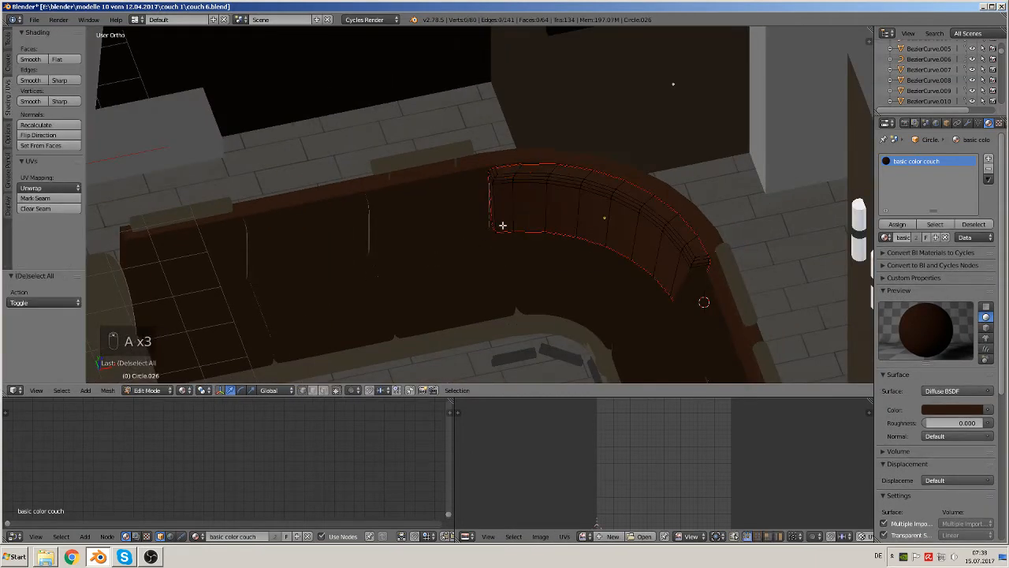
key(a)
key(u)
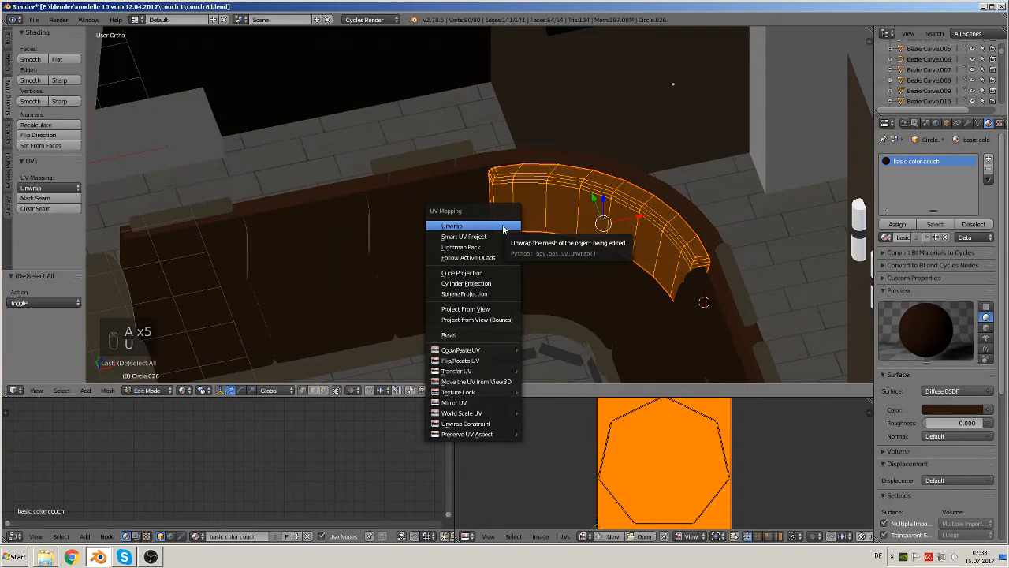
click(503, 225)
Step: Remove the corner cushion's basic color couch material and assign dark brown leather instead
key(Tab)
middle_drag(537, 209, 542, 203)
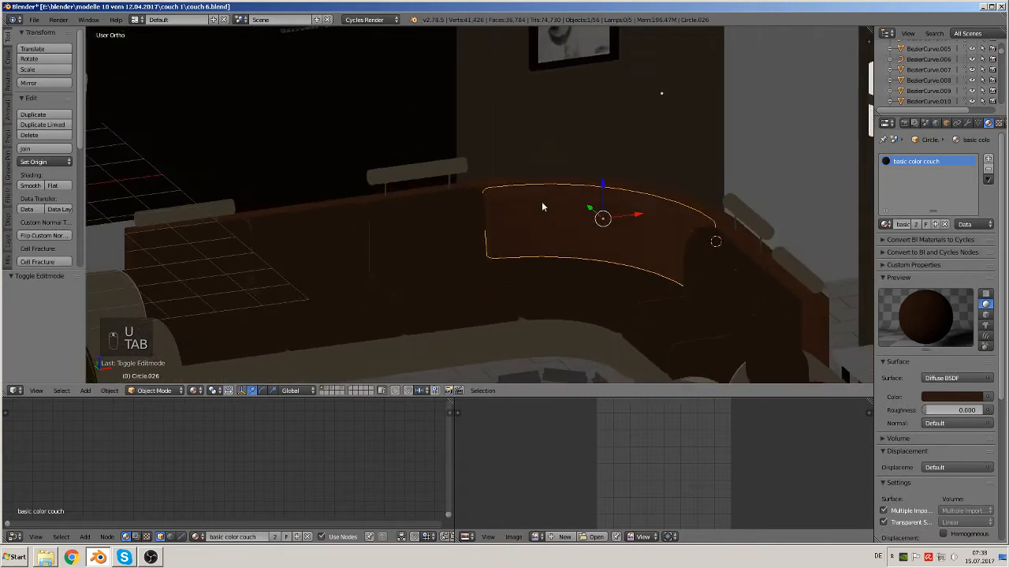
scroll(542, 203, up, 1)
right_click(751, 266)
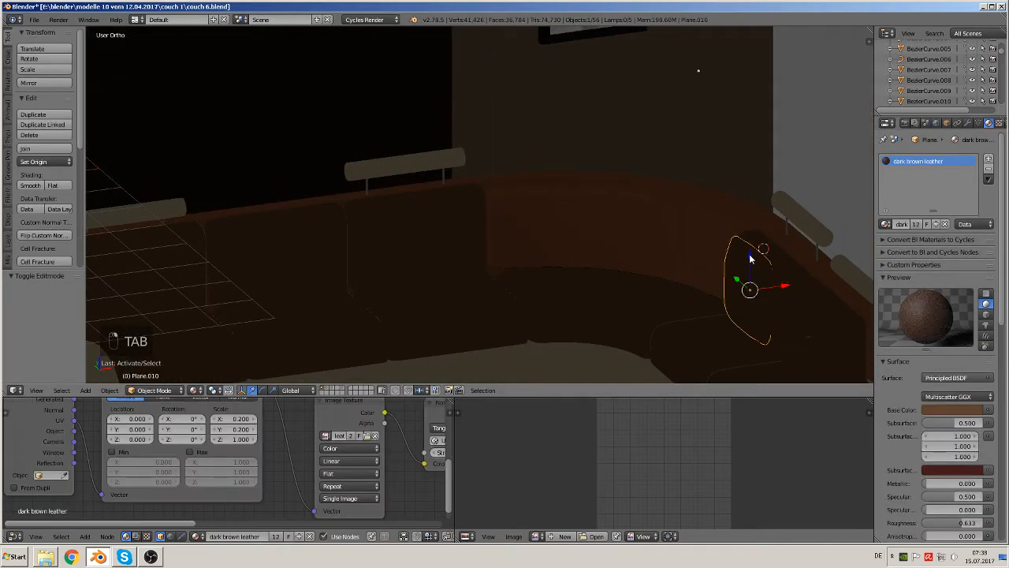
right_click(689, 231)
click(887, 224)
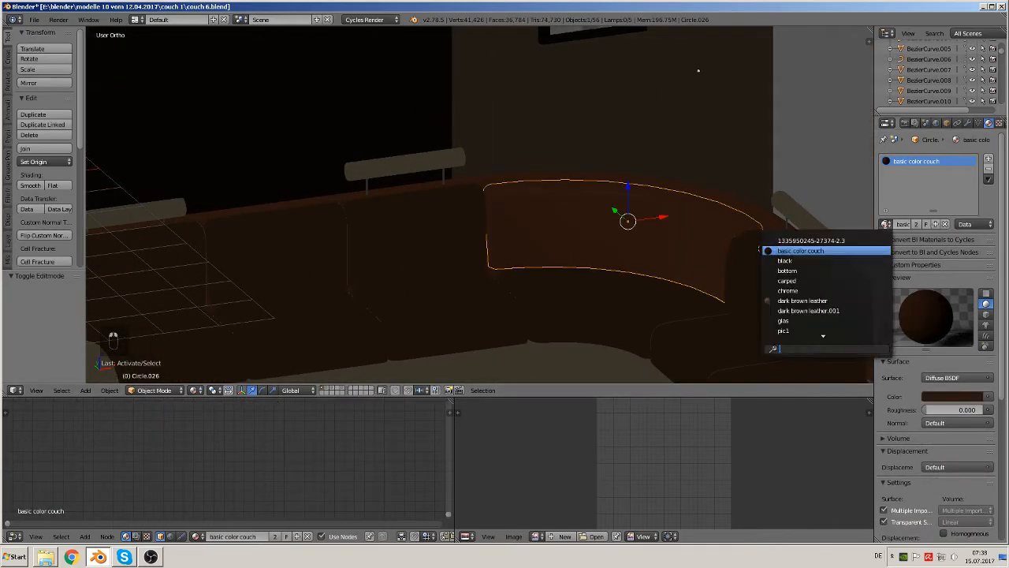
click(978, 178)
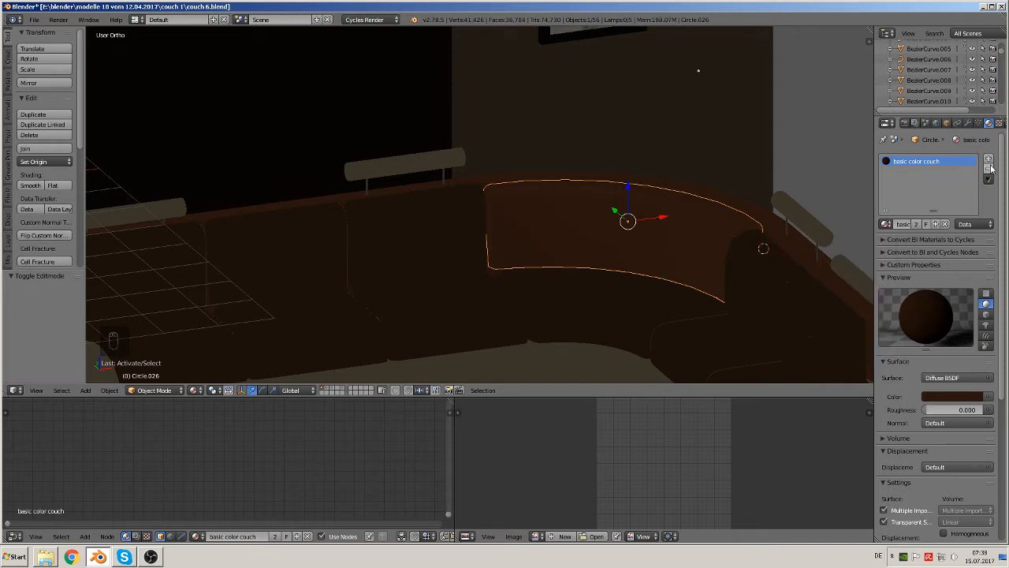
click(989, 159)
click(933, 162)
click(996, 169)
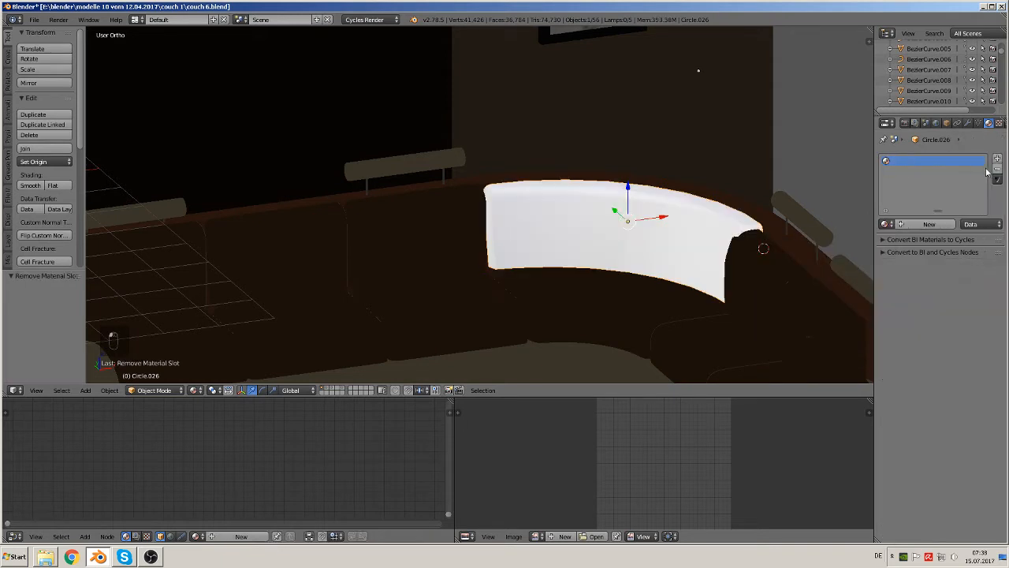
click(885, 225)
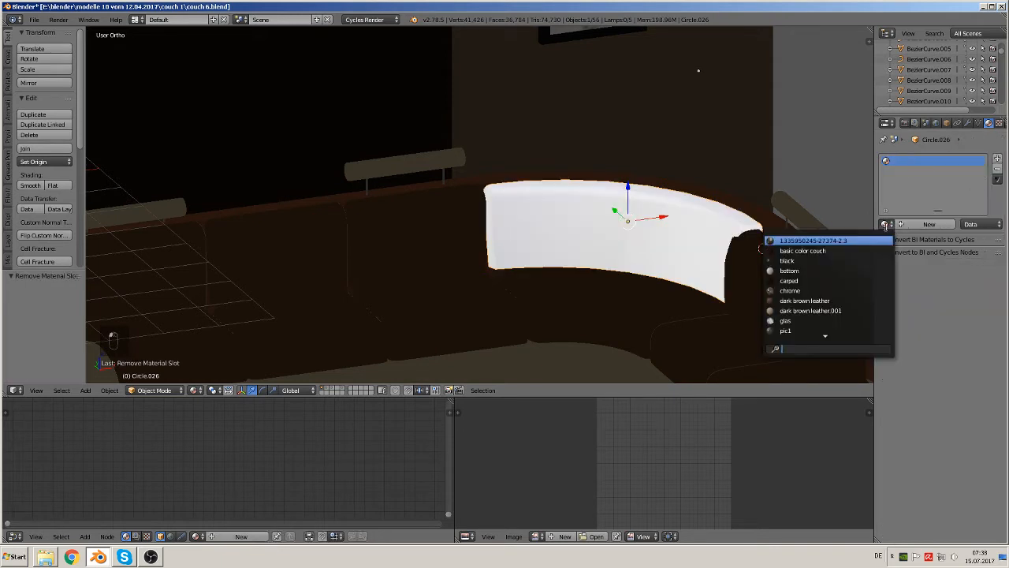
click(856, 300)
Step: Check the corner cushion's UV layout, deselect everything and inspect the couch from the front and from above
key(Tab)
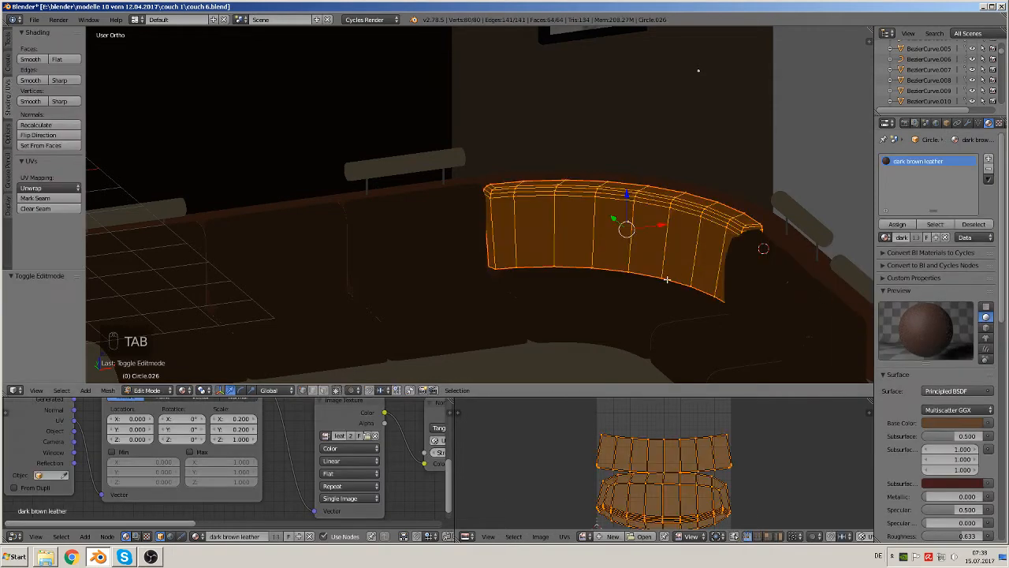
key(Tab)
key(a)
key(a)
key(a)
mouse_move(658, 281)
middle_down()
mouse_move(601, 264)
mouse_move(607, 253)
mouse_move(685, 275)
mouse_move(668, 279)
middle_up()
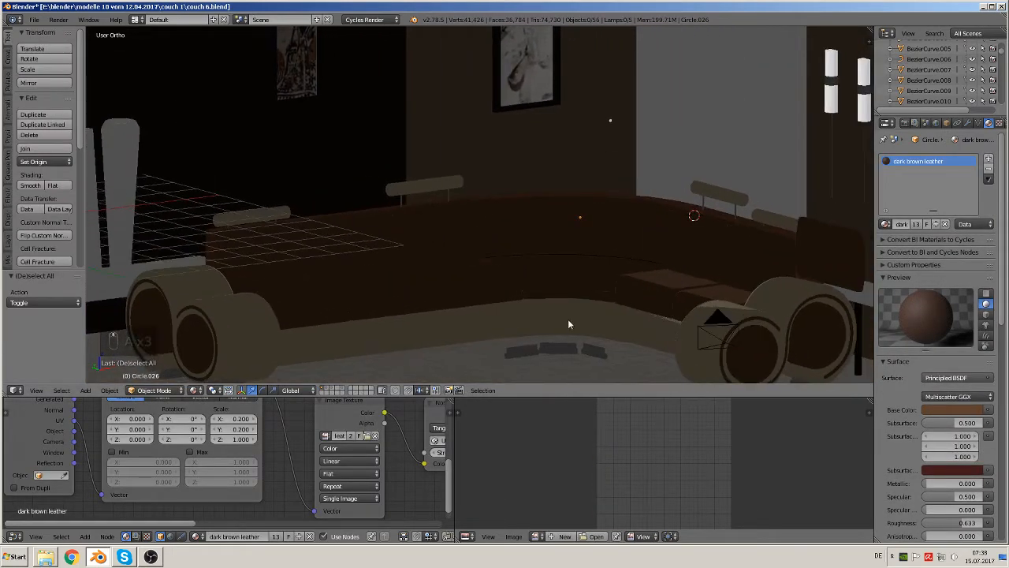
scroll(584, 322, down, 4)
scroll(555, 325, up, 1)
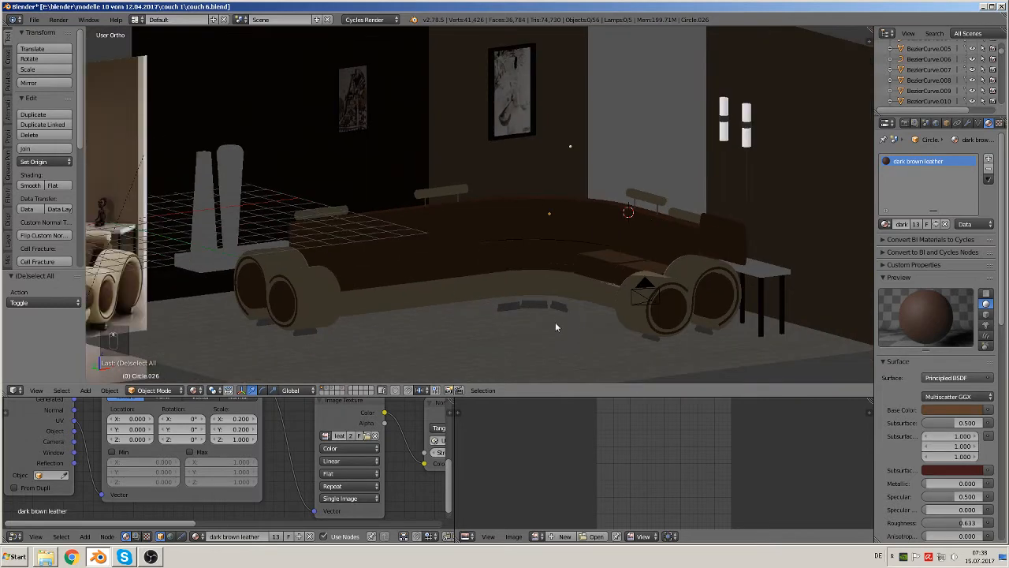
middle_drag(555, 326, 592, 382)
scroll(542, 324, up, 3)
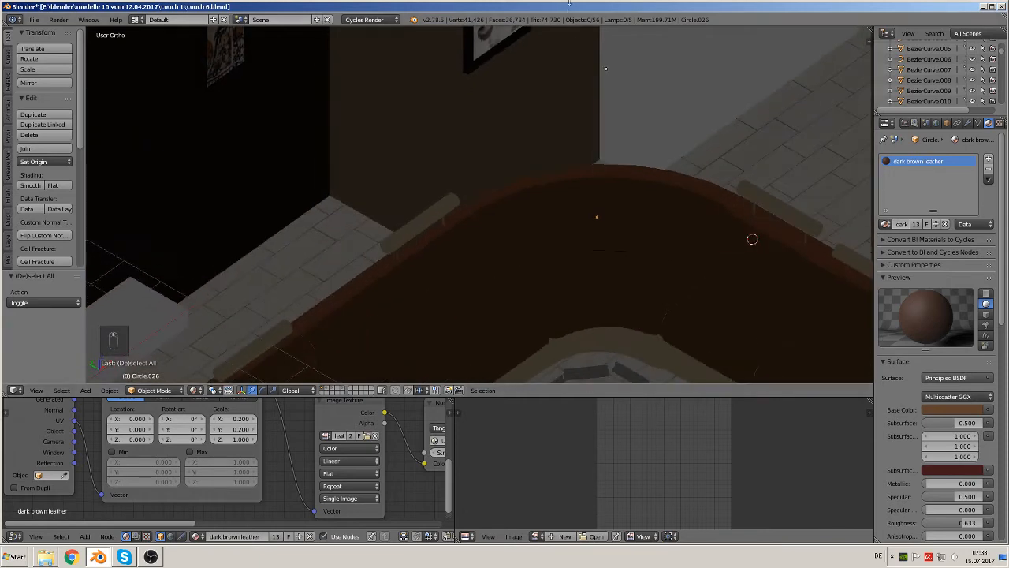
scroll(589, 114, down, 2)
key(KP_7)
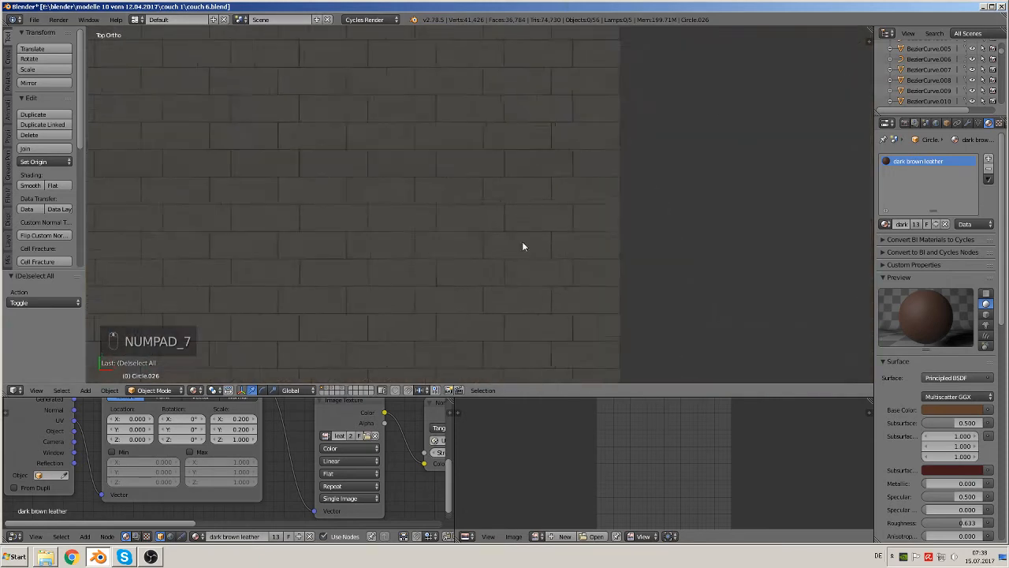
scroll(522, 241, down, 5)
scroll(445, 282, up, 3)
scroll(592, 214, up, 3)
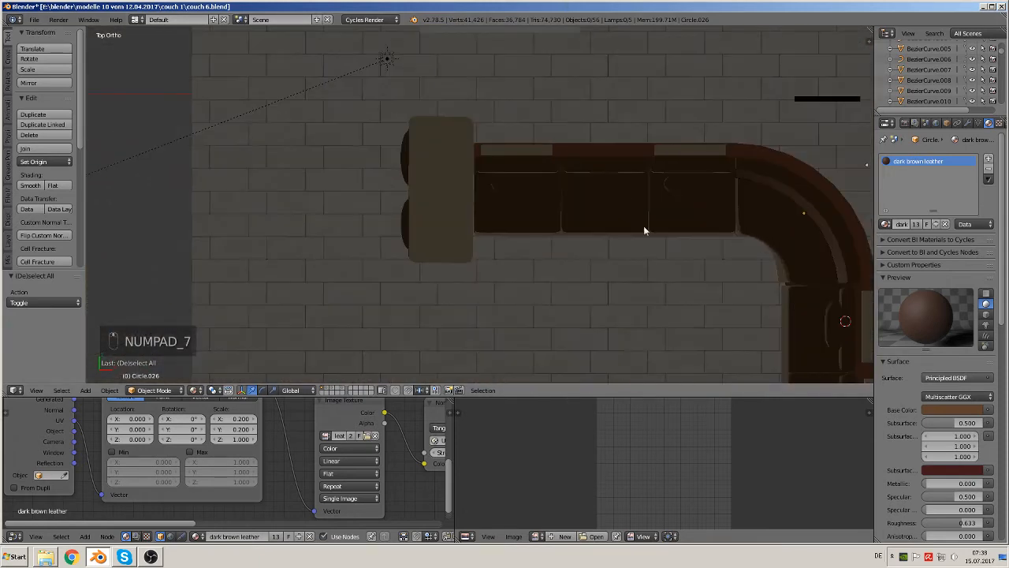
scroll(383, 218, up, 3)
middle_drag(412, 236, 424, 205)
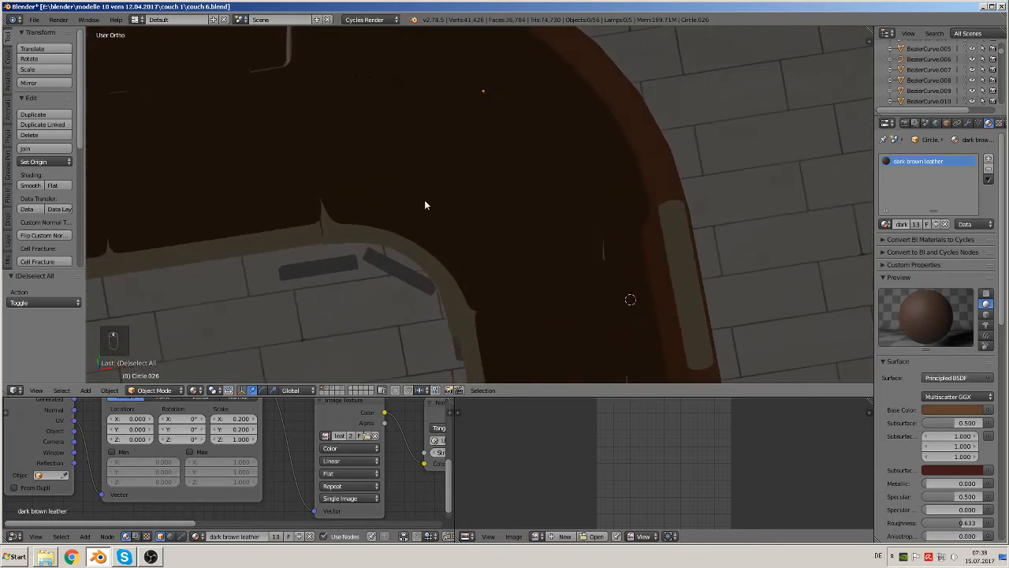
Step: Raise the upper face of the middle chrome foot under the couch corner toward the couch base
right_click(399, 271)
middle_drag(397, 283, 503, 224)
key(Tab)
scroll(553, 258, up, 3)
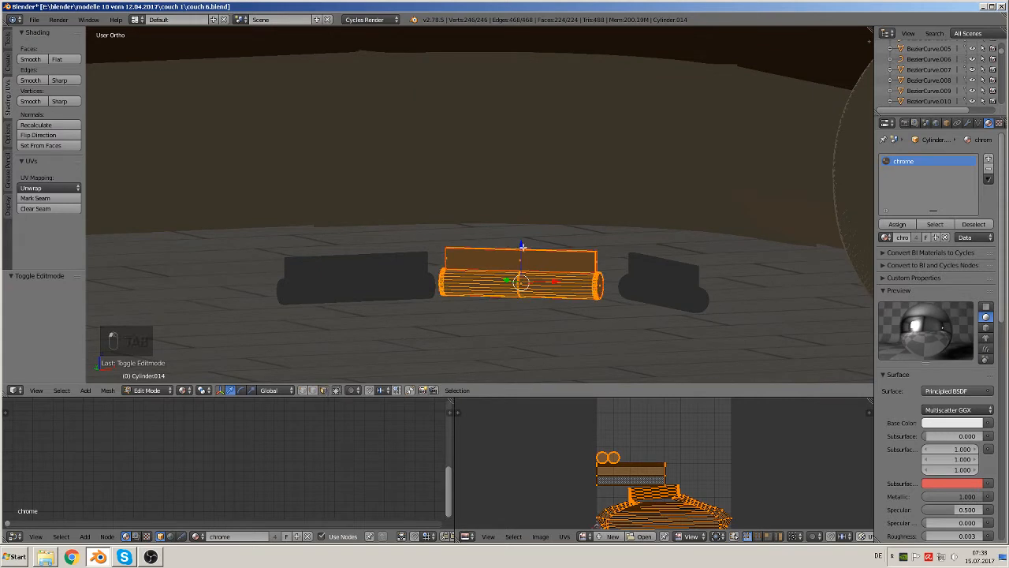
right_click(521, 248)
drag(521, 227, 523, 197)
key(Tab)
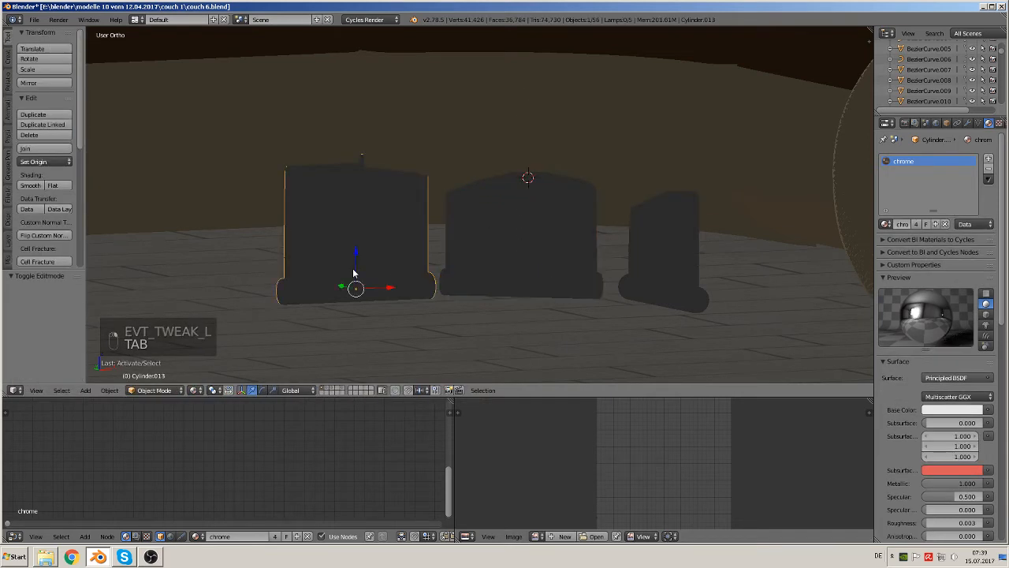
Step: Move the left chrome foot under the couch corner 0.269 along the Y axis
right_click(353, 273)
middle_drag(356, 274, 386, 350)
drag(341, 254, 310, 224)
Step: Move the middle chrome foot back under the couch corner by about 0.111 in X, 0.112 in Y and 0.017 in Z
right_click(541, 169)
middle_drag(539, 174, 489, 252)
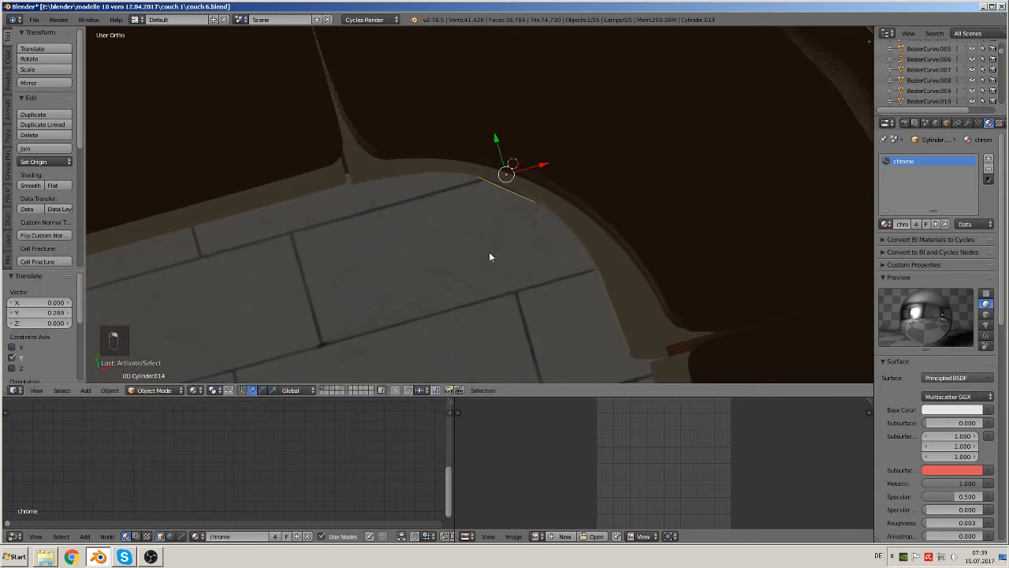
key(g)
click(518, 218)
middle_drag(519, 218, 536, 196)
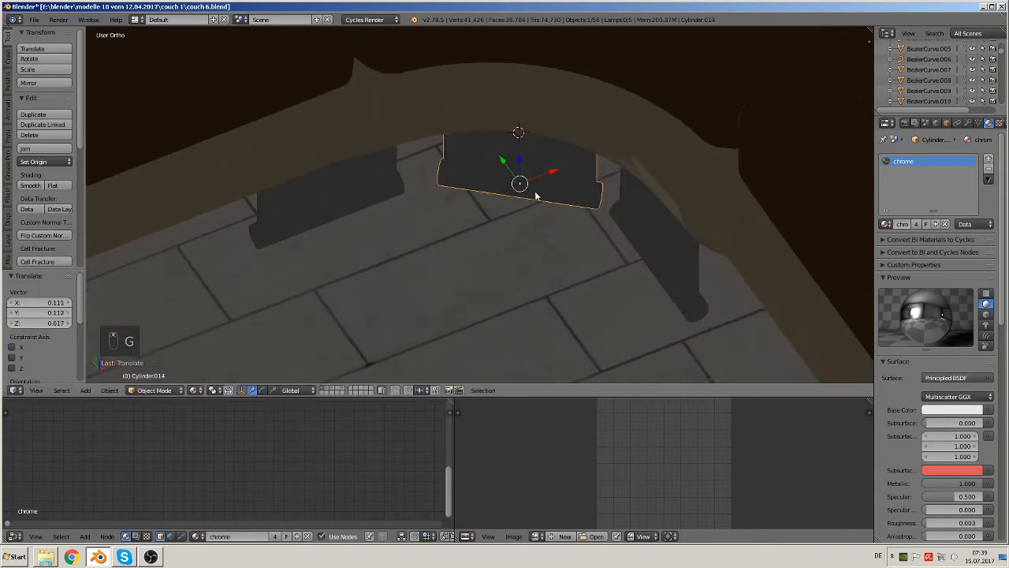
Step: Move the right chrome foot under the couch corner about 0.17 along the X axis
right_click(662, 230)
key(g)
key(x)
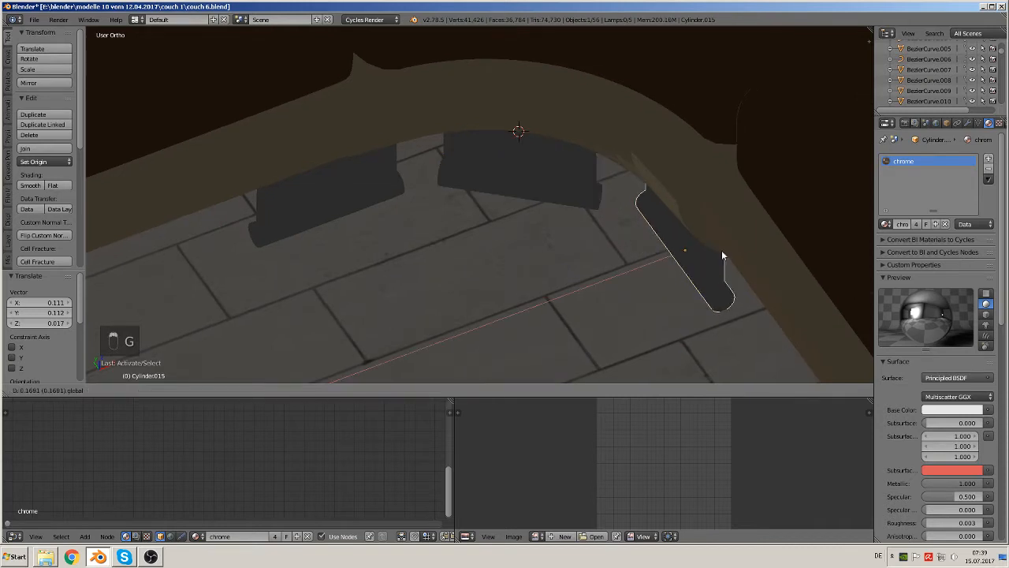
click(722, 252)
Step: Inspect the three repositioned corner feet and the whole couch with everything deselected
middle_drag(694, 276, 645, 238)
key(Tab)
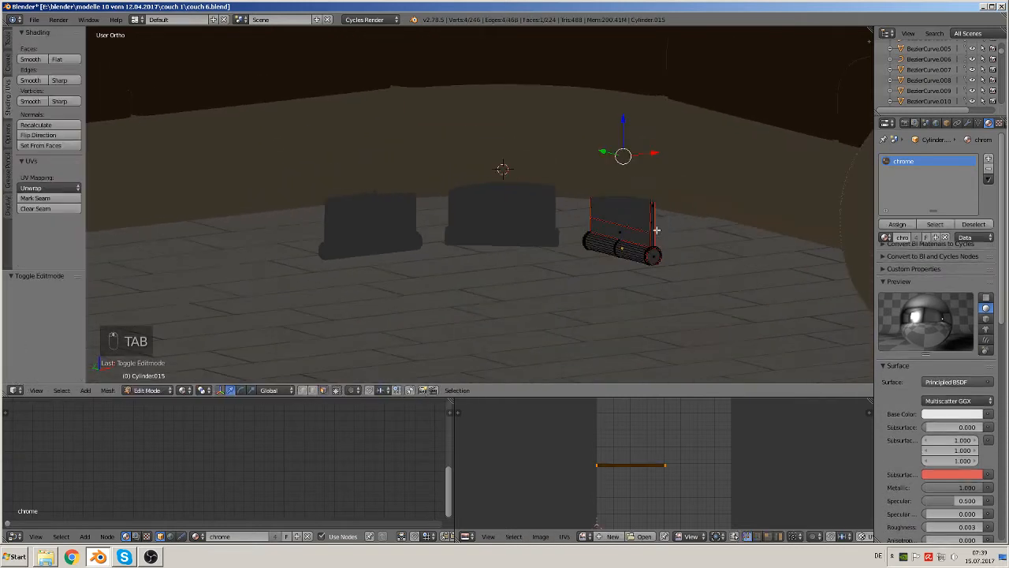
key(Tab)
scroll(643, 238, down, 3)
key(a)
key(a)
key(a)
scroll(635, 241, down, 3)
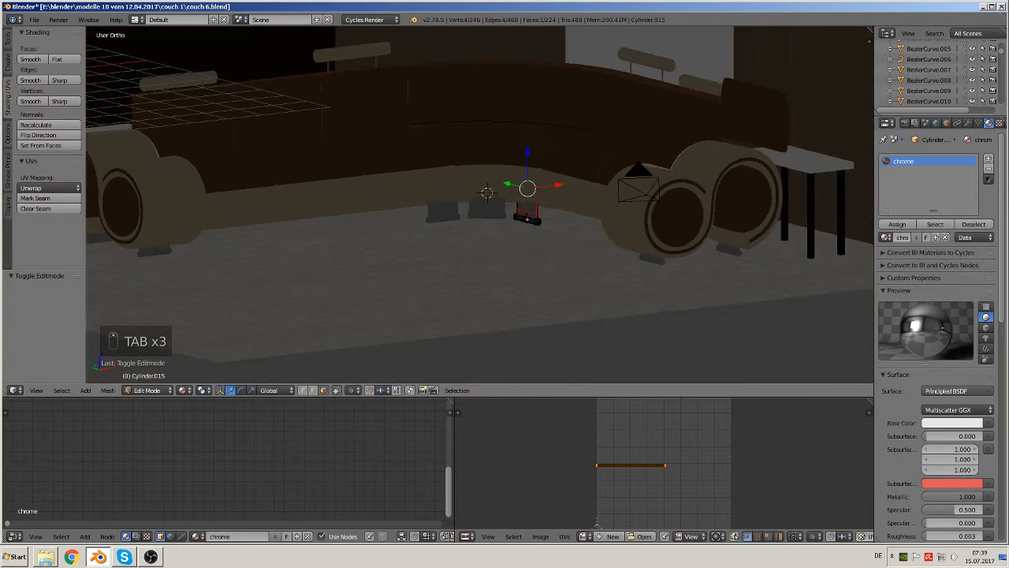
key(a)
key(a)
scroll(627, 255, down, 3)
scroll(502, 289, down, 2)
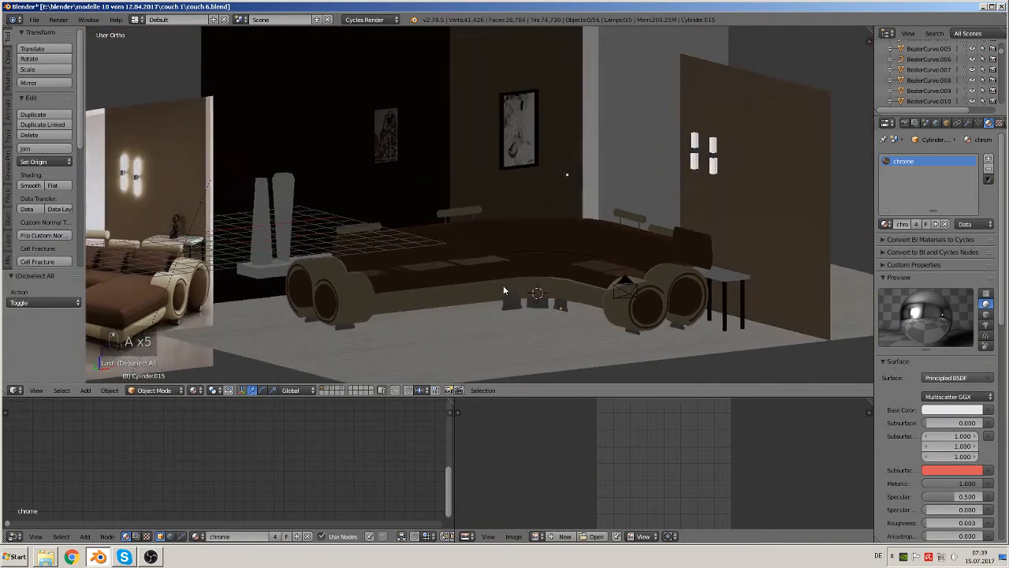
Step: Rotate the straight section's backrest cushion between the two headrests by -90° about the X axis
scroll(468, 292, up, 8)
scroll(578, 187, up, 2)
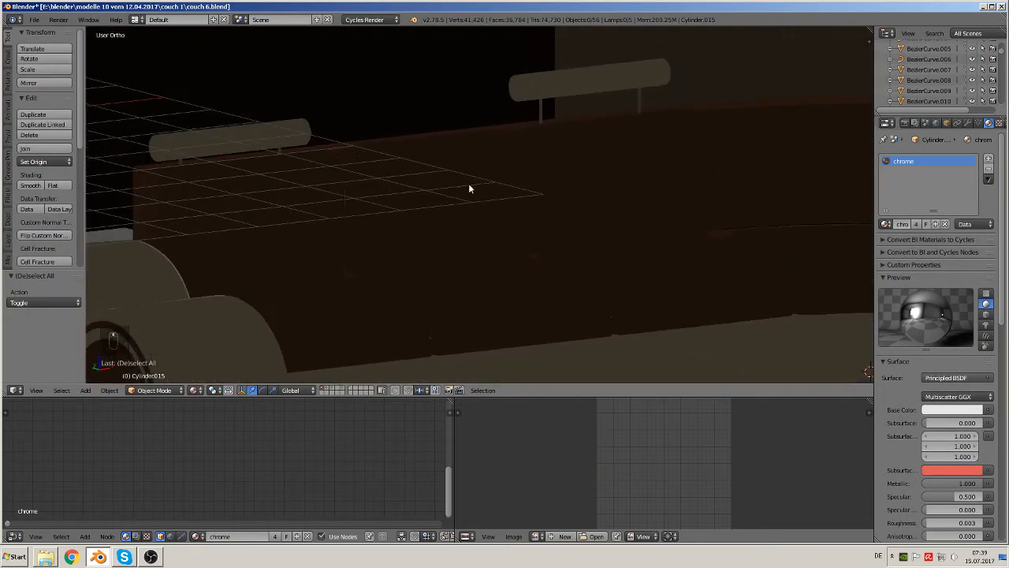
right_click(468, 186)
middle_drag(455, 265, 496, 272)
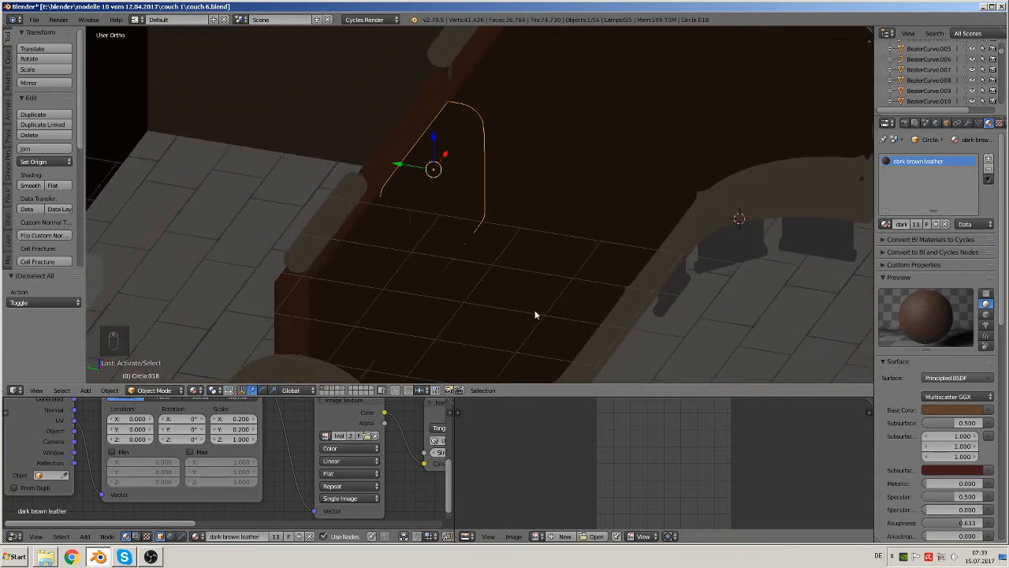
key(r)
text(x)
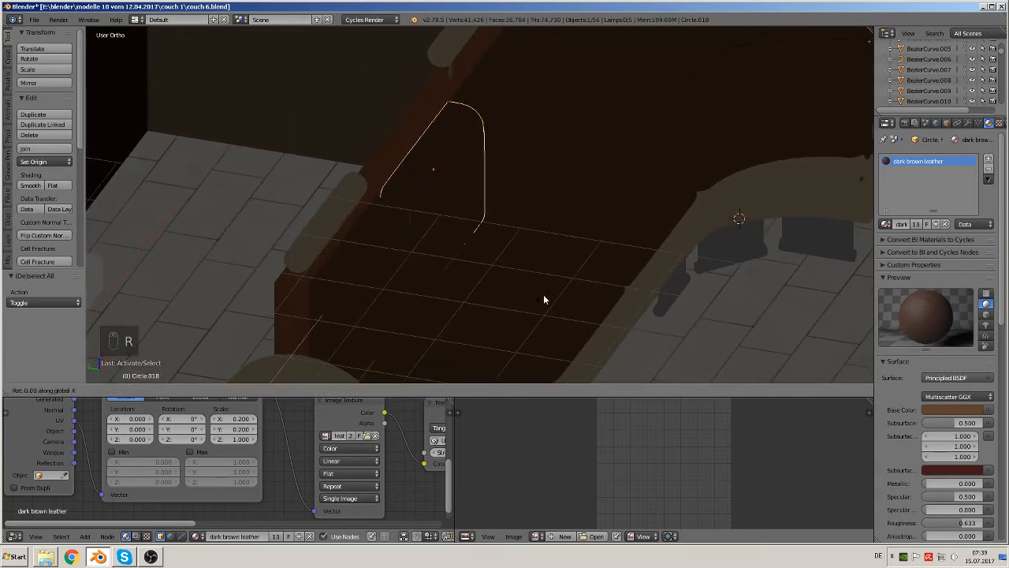
text(-90)
key(Return)
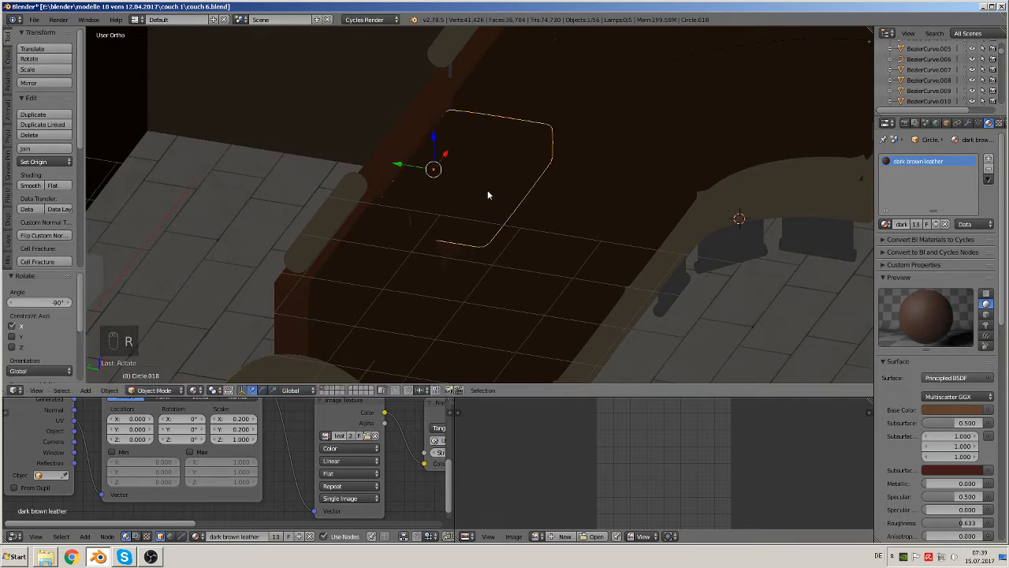
Step: Move the rotated backrest cushion about -0.709 along the Y axis, away from the couch's back
key(g)
key(y)
click(462, 202)
middle_drag(462, 203, 393, 199)
middle_drag(413, 200, 530, 260)
Step: Rotate the backrest cushion 180° about the X axis and move it about -0.592 along the Y axis
text(r)
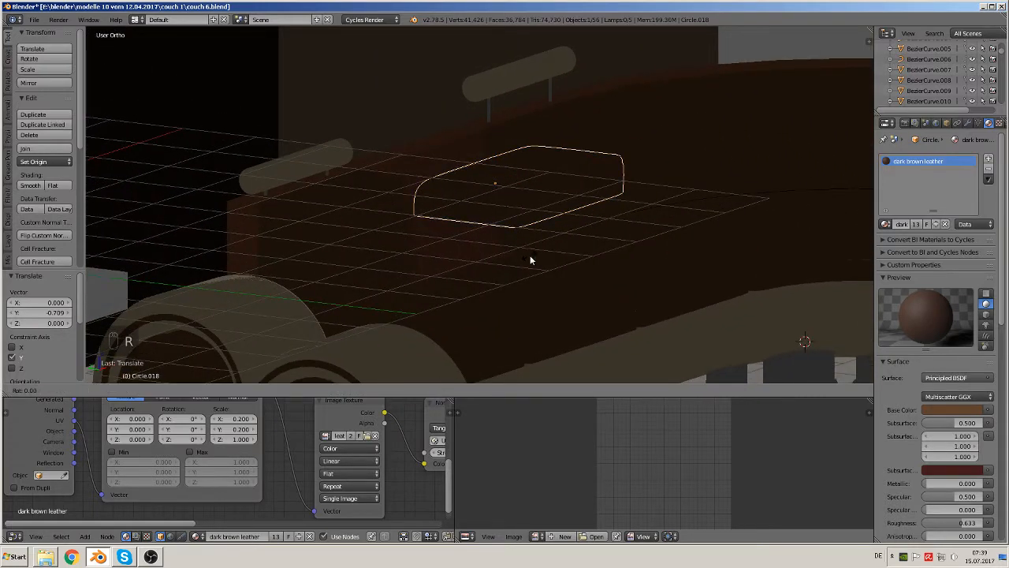
text(x18)
text(0)
key(Return)
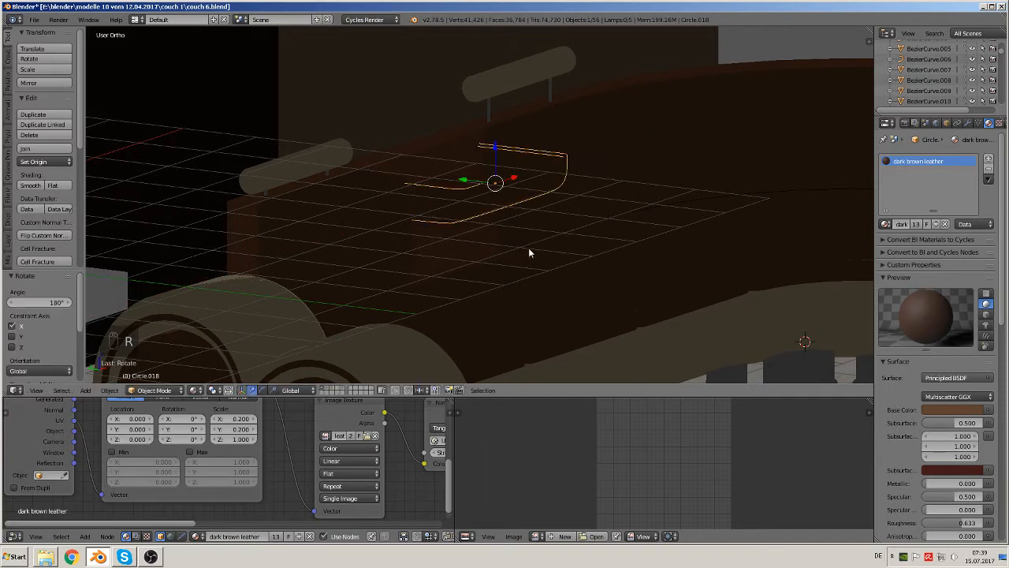
key(g)
key(y)
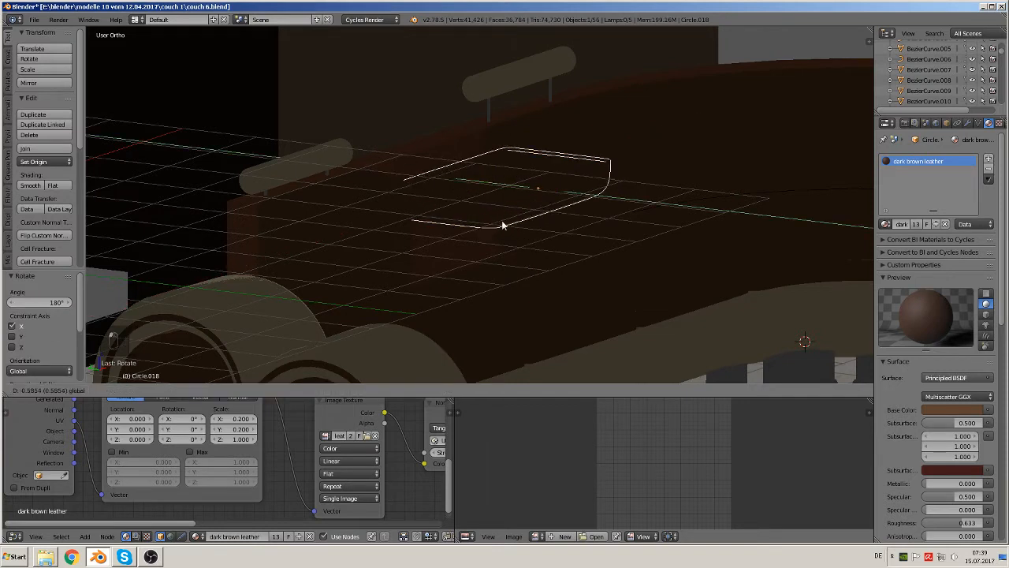
click(507, 186)
Step: Lower the flipped cushion onto the seat with two Z moves of about -0.639 and -0.191
key(g)
key(z)
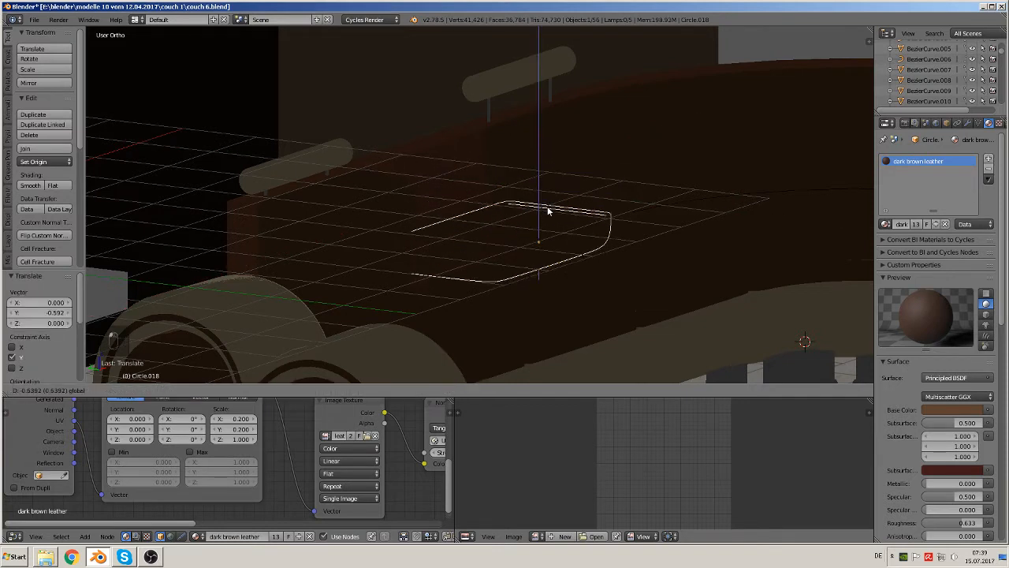
click(547, 209)
middle_drag(547, 210, 469, 231)
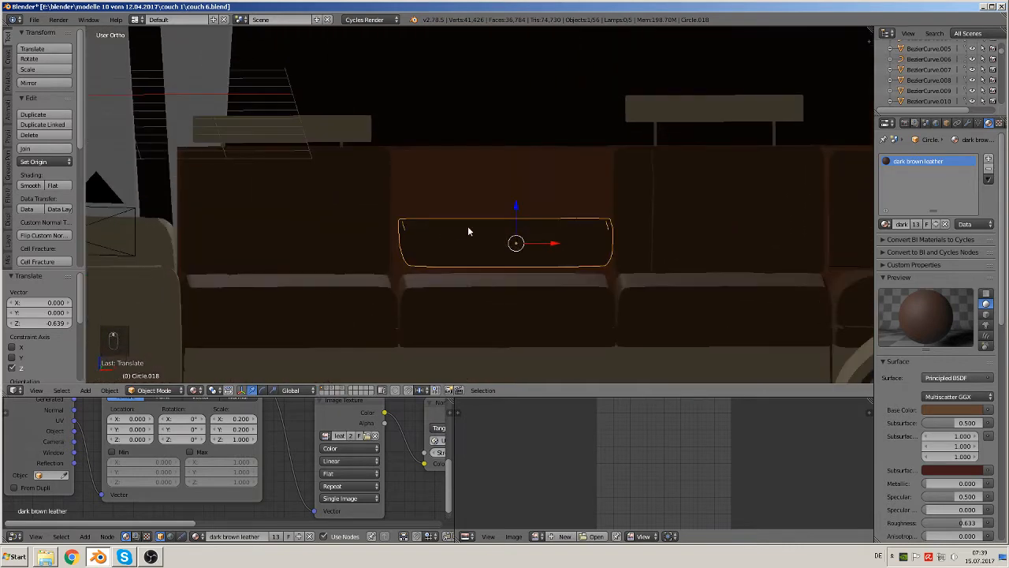
key(g)
key(z)
click(522, 218)
middle_drag(522, 218, 589, 295)
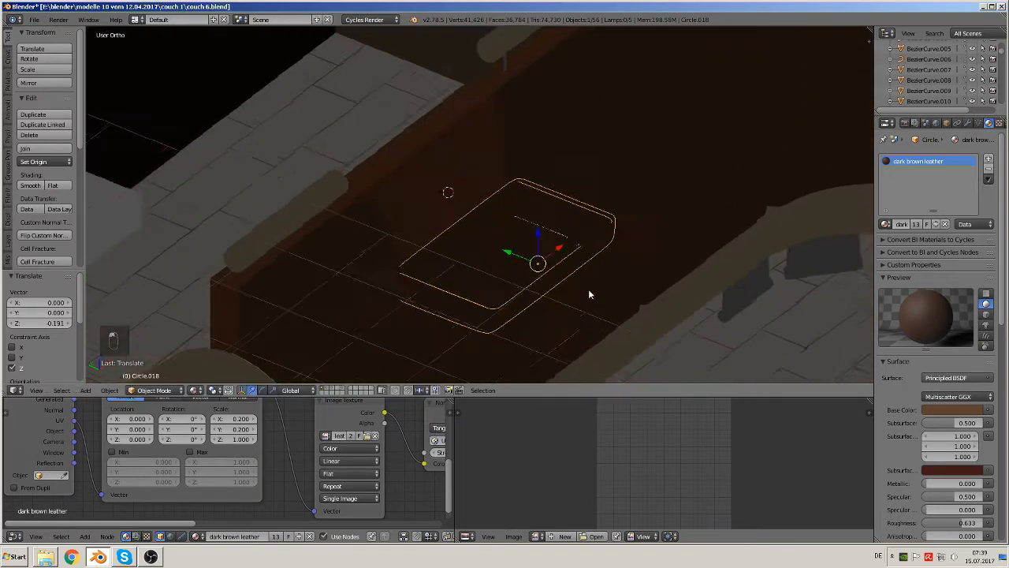
Step: Select the open edge loop around the top of the folded-down cushion and fill it with a face
scroll(588, 294, up, 2)
key(Tab)
alt+right_click(580, 296)
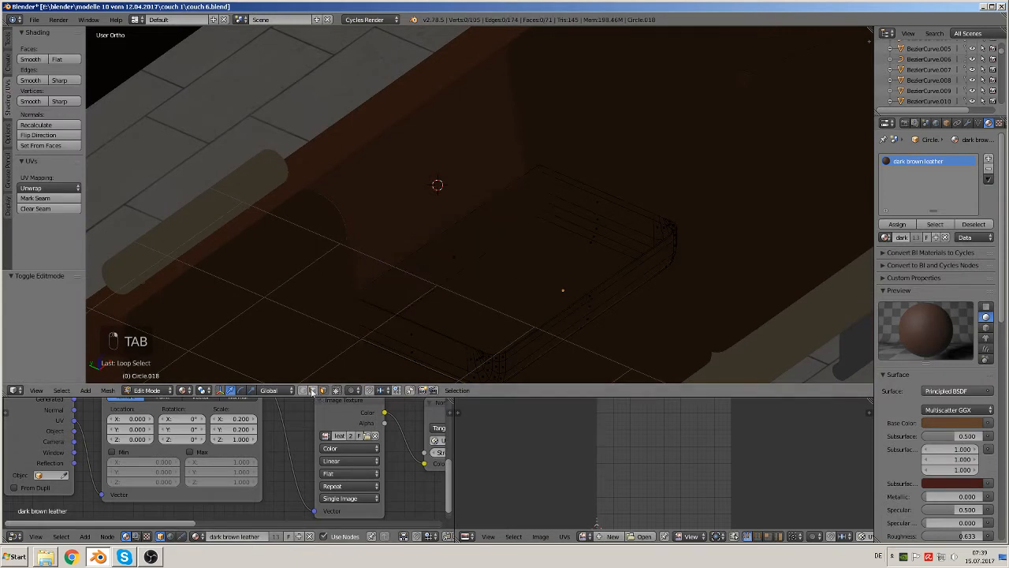
alt+right_click(501, 347)
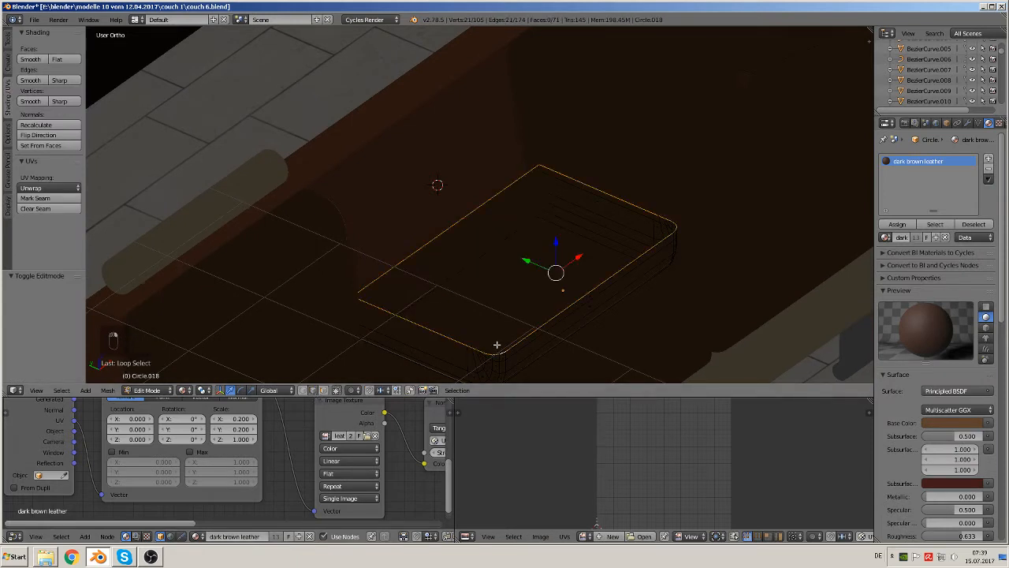
key(f)
Step: Extrude the new top face inward at a scale of 0.949, then extrude a smaller face and sink it slightly along Z
key(e)
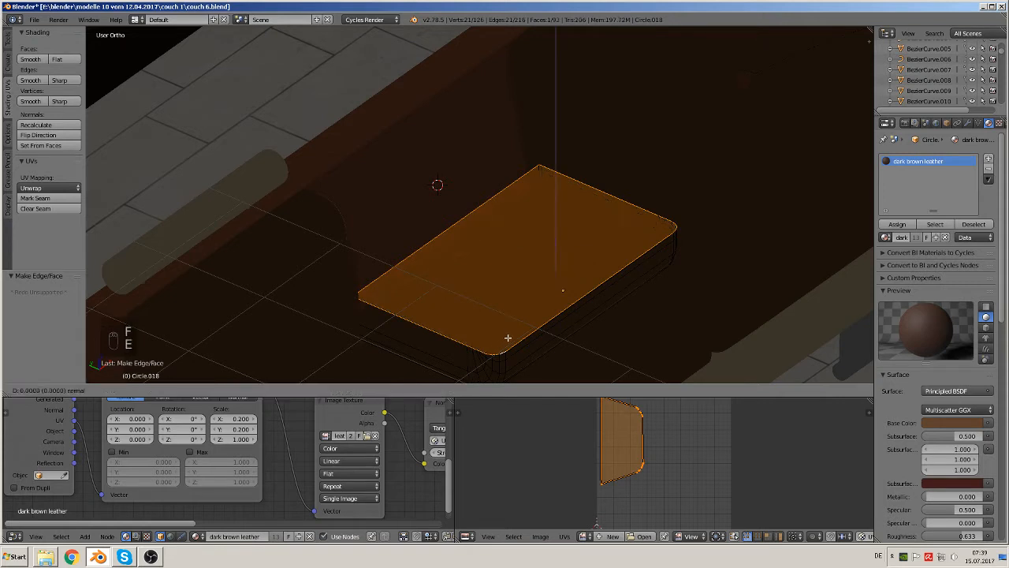
key(s)
click(504, 329)
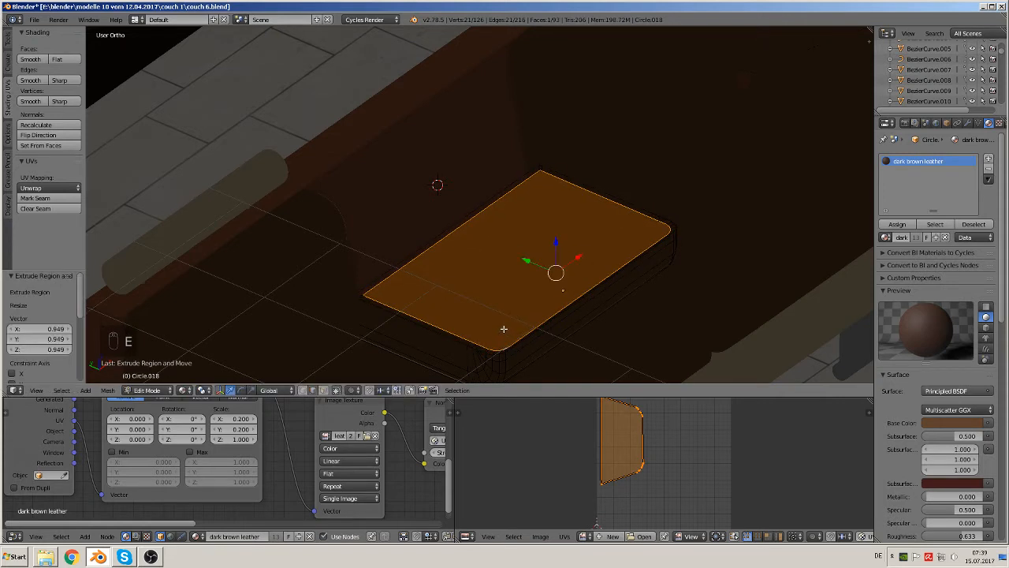
key(e)
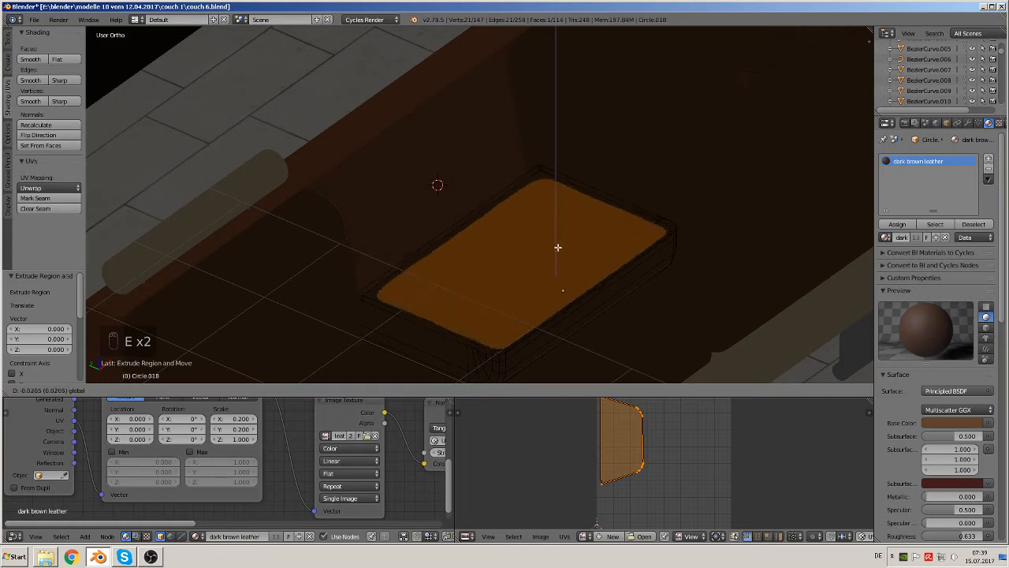
click(557, 251)
Step: Remove the Subdivision Surface modifier from the folded-down cushion and return to Object Mode
key(Tab)
key(Tab)
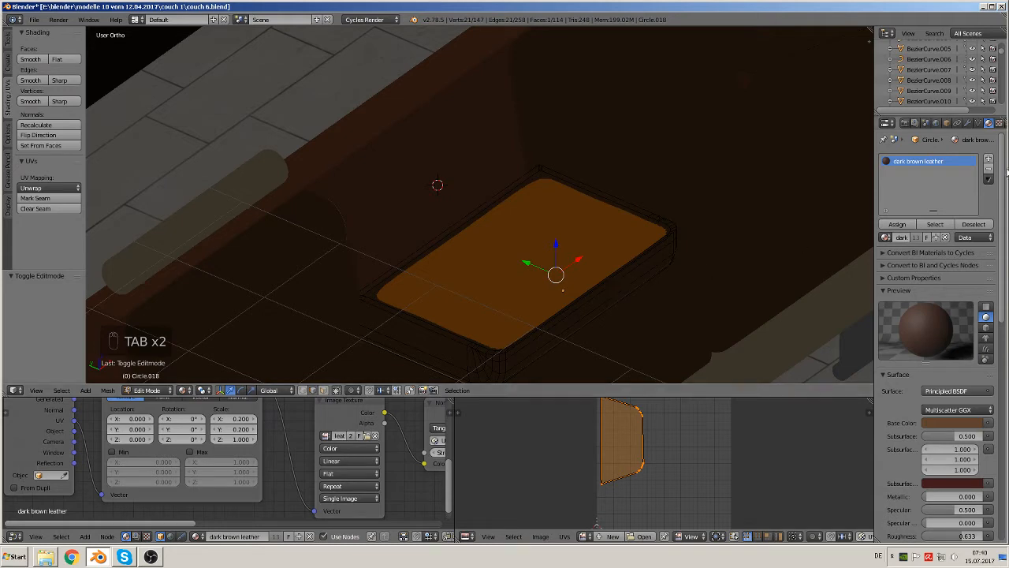
click(970, 123)
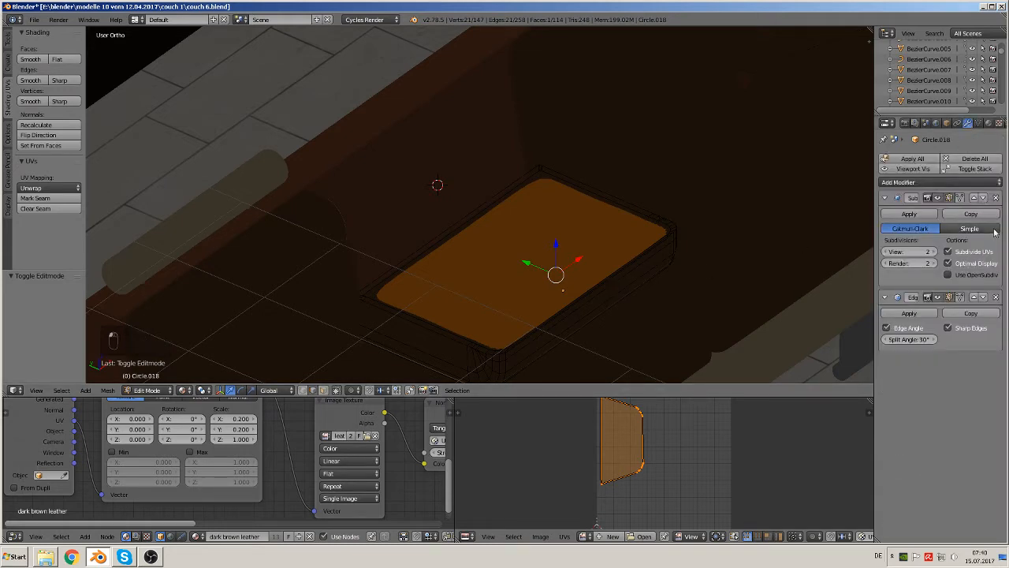
click(996, 197)
key(Tab)
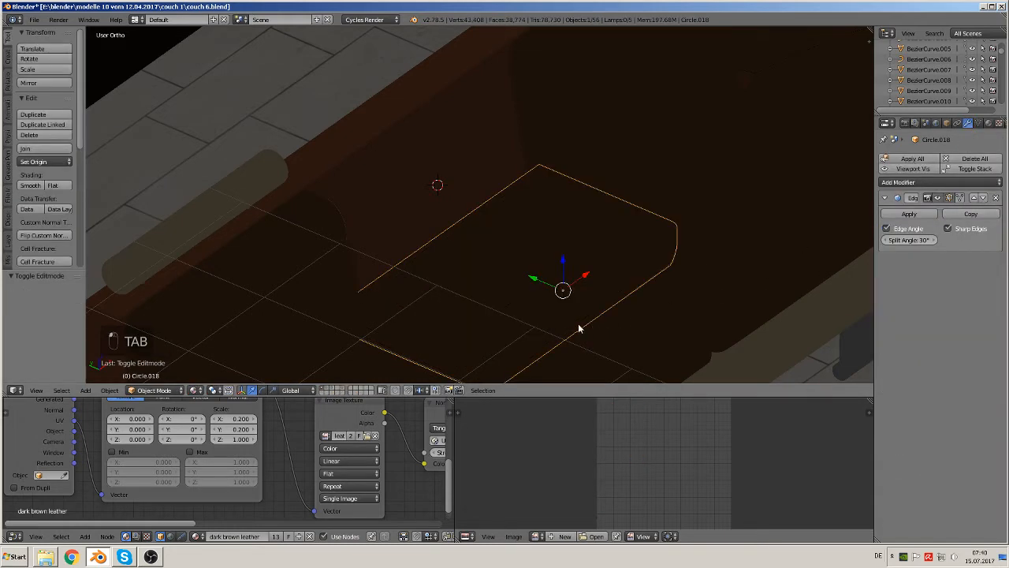
Step: Compare the folded-down cushion and the couch's headrests with the reference photo of the couch
middle_drag(579, 328, 447, 288)
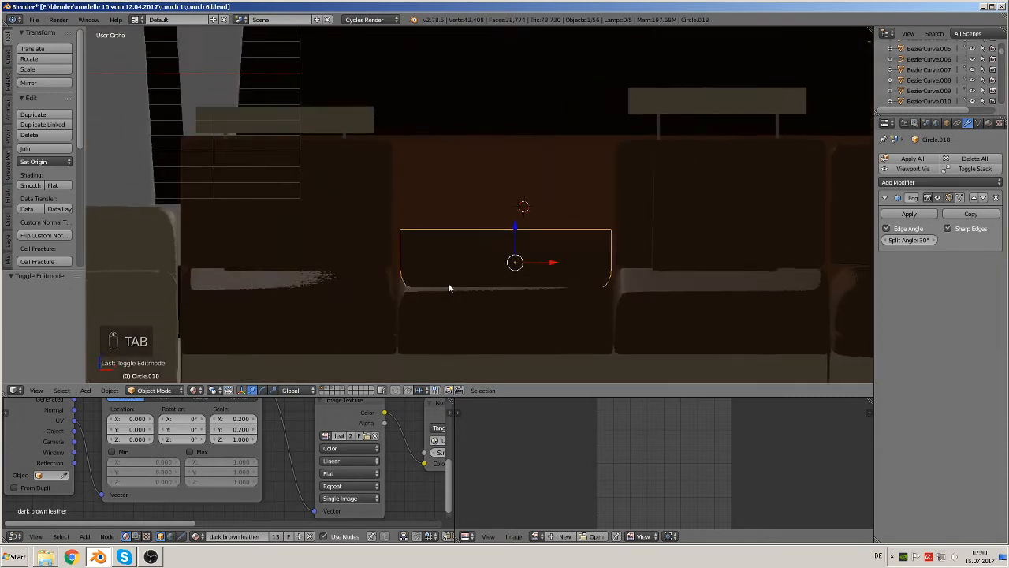
scroll(448, 287, down, 4)
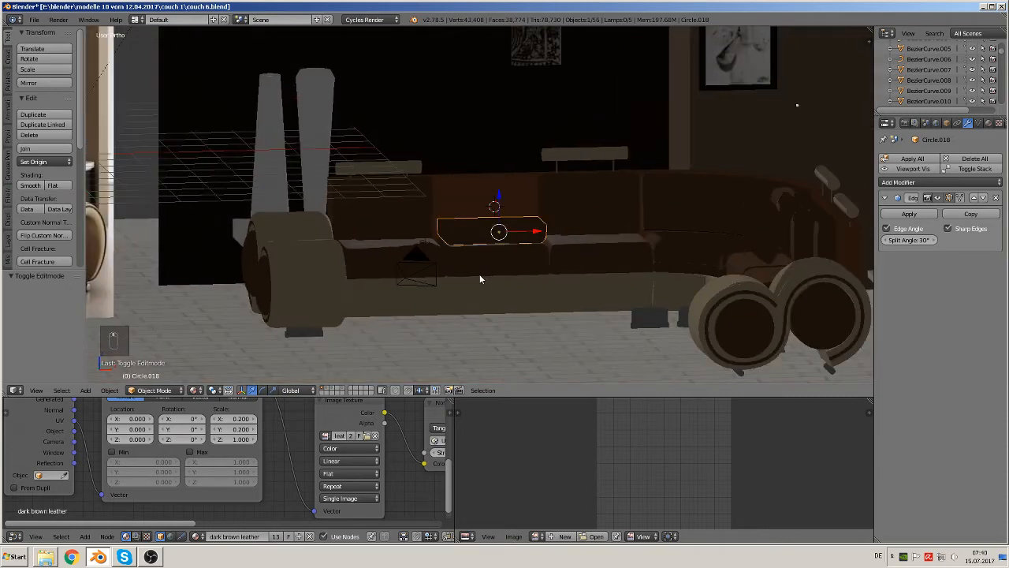
scroll(480, 275, down, 1)
scroll(485, 282, down, 2)
shift+middle_drag(287, 265, 553, 265)
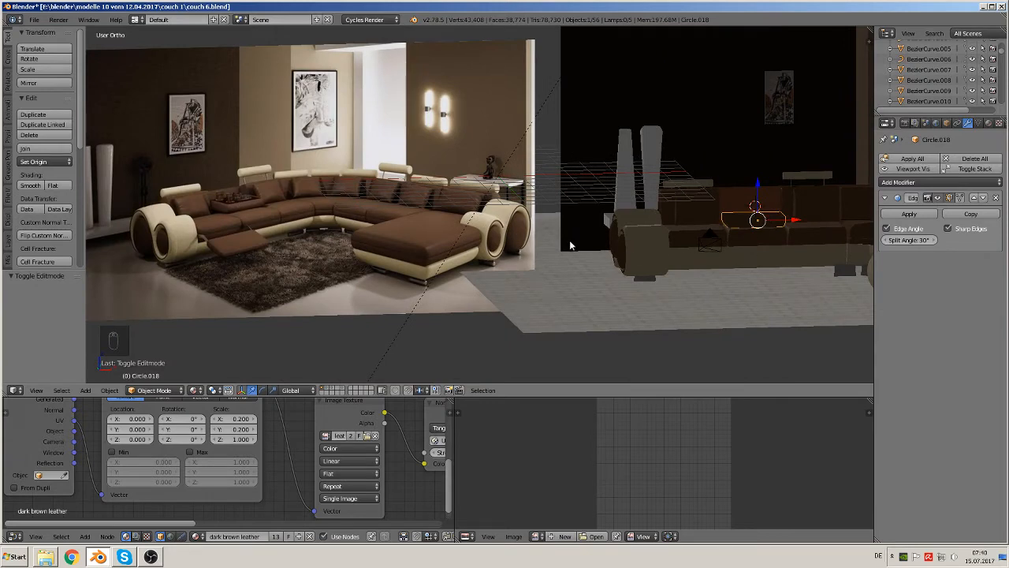
shift+middle_drag(353, 307, 220, 202)
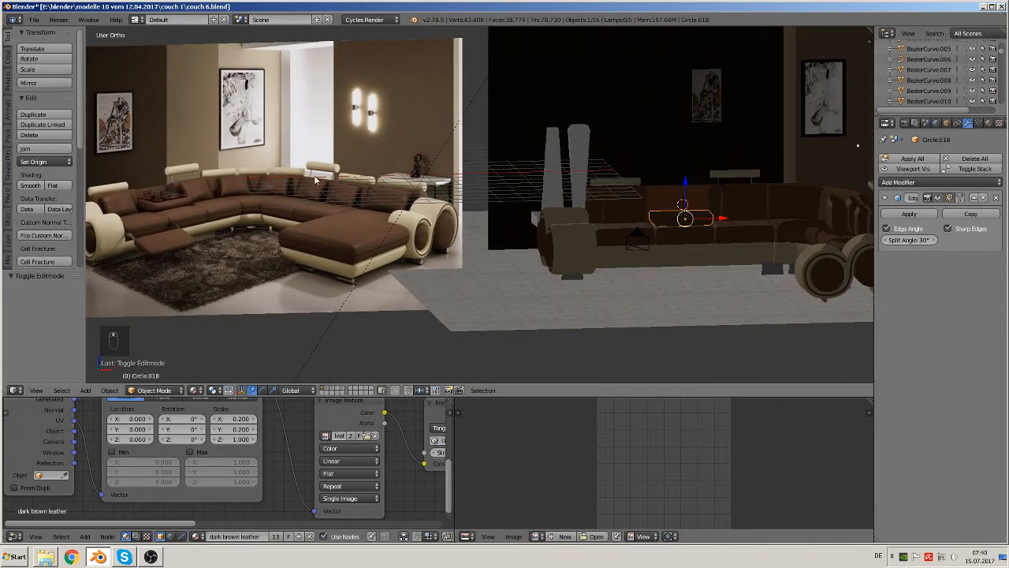
shift+middle_drag(593, 298, 442, 287)
scroll(541, 261, up, 3)
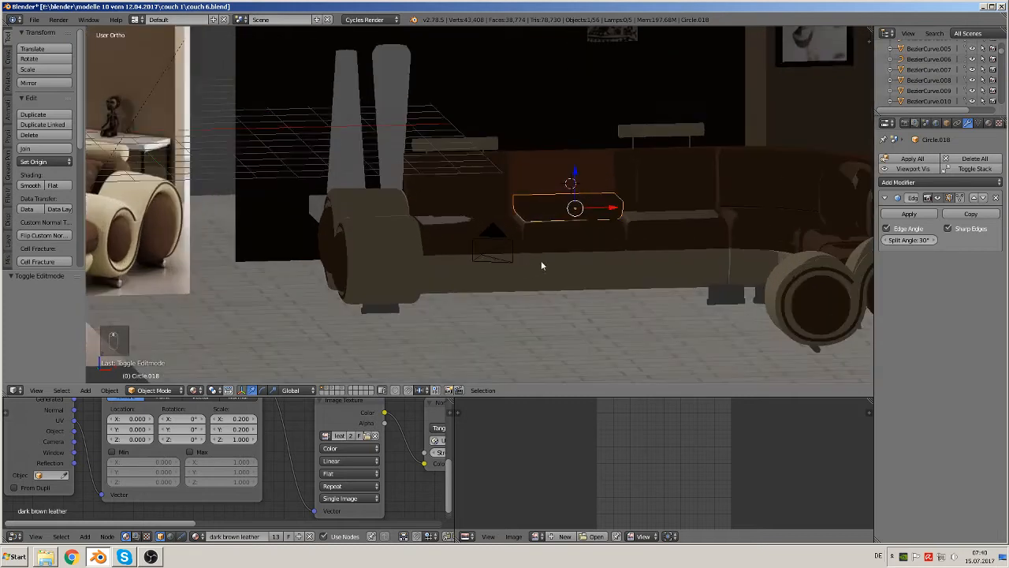
shift+middle_drag(564, 262, 319, 306)
scroll(415, 288, up, 3)
middle_drag(414, 287, 511, 317)
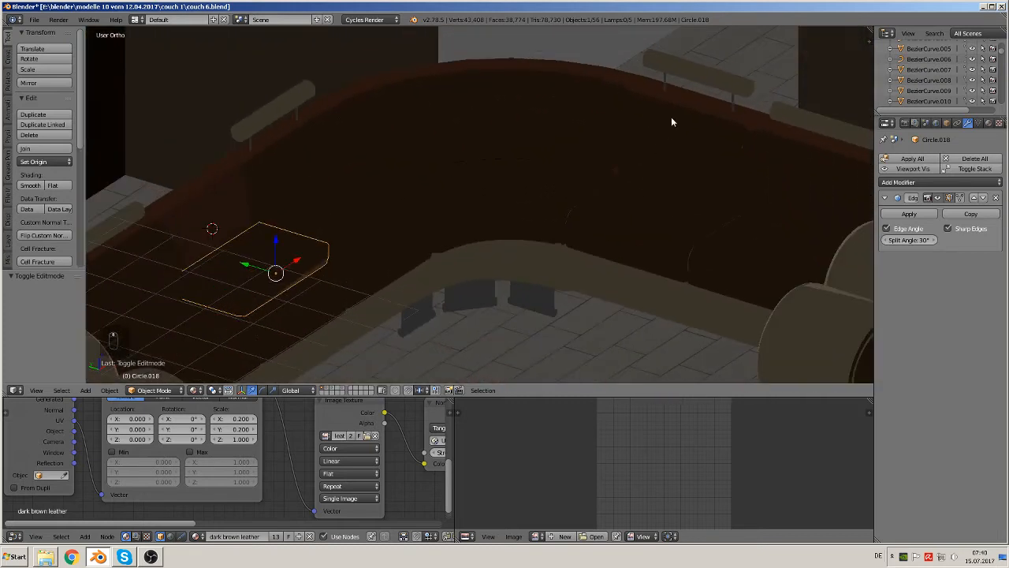
click(701, 62)
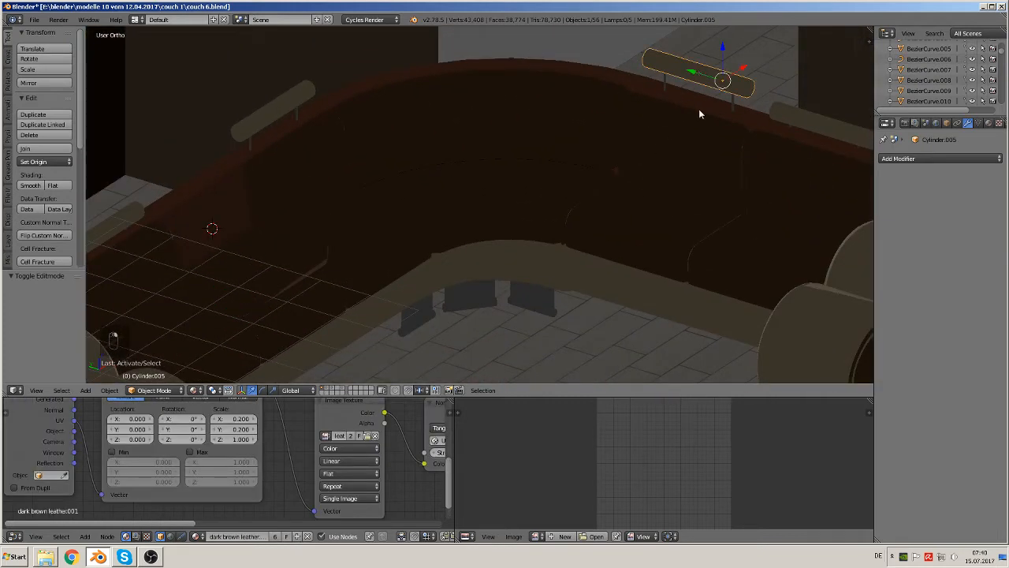
key(alt+d)
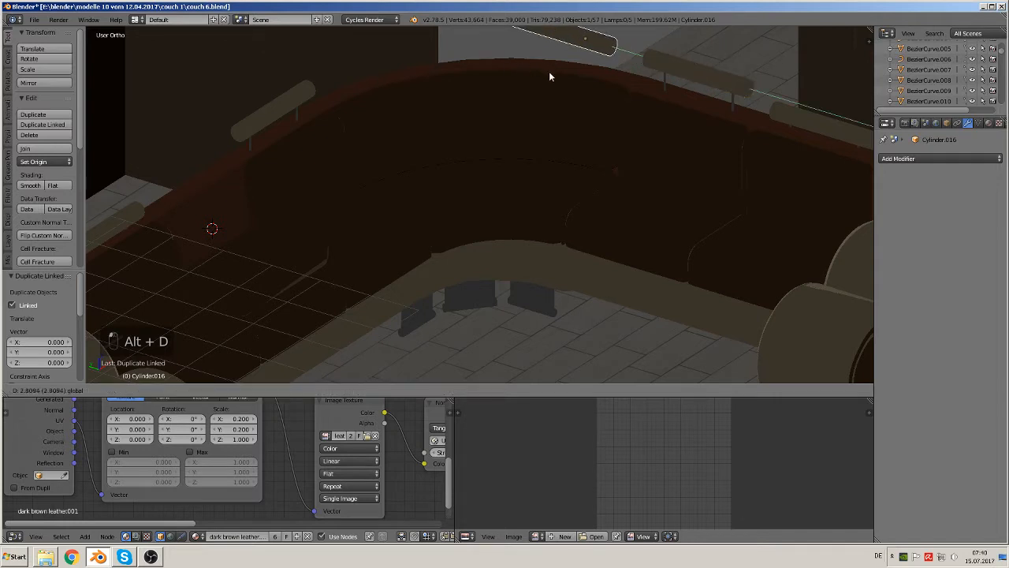
click(552, 72)
middle_drag(553, 72, 539, 255)
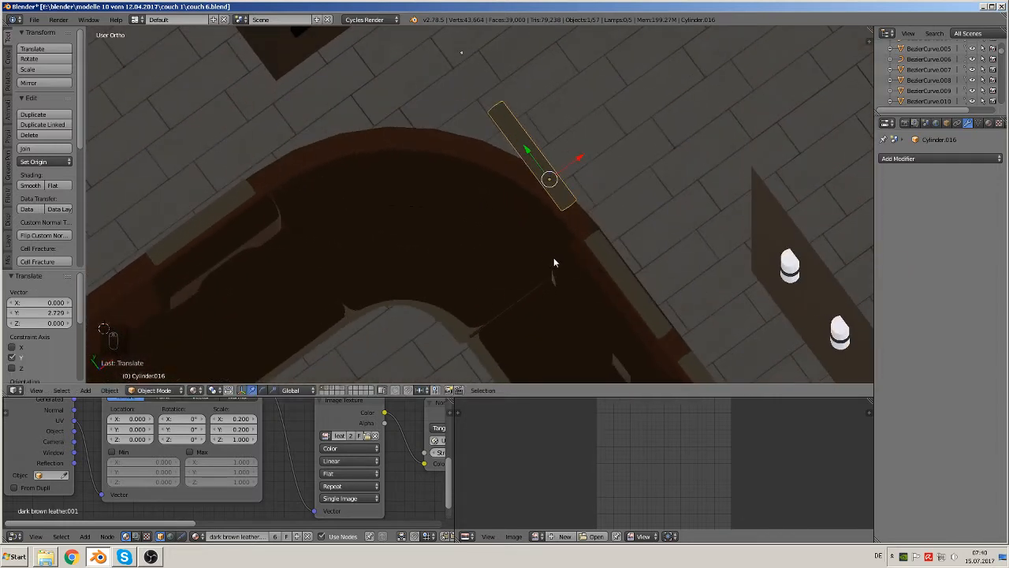
key(Tab)
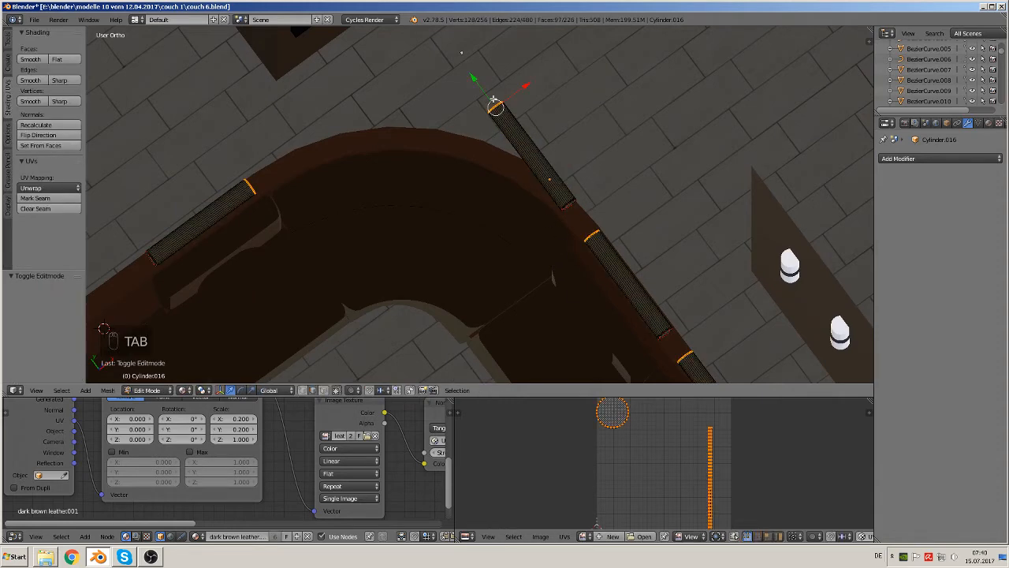
key(Tab)
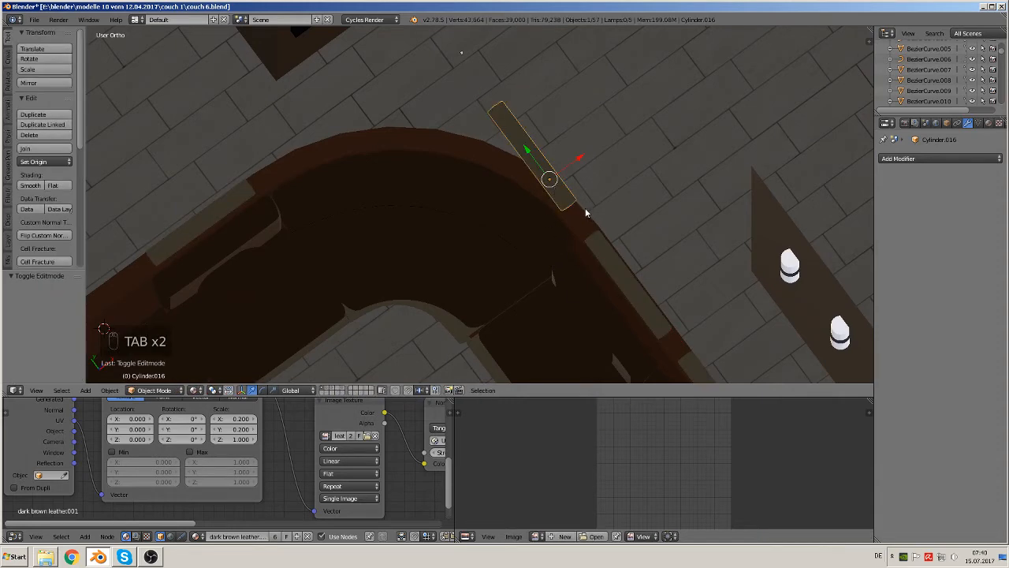
key(x)
click(558, 210)
Step: Make an independent copy of the headrest next to the corner, place it along Y at the start of the curve, and shorten its far end
click(643, 297)
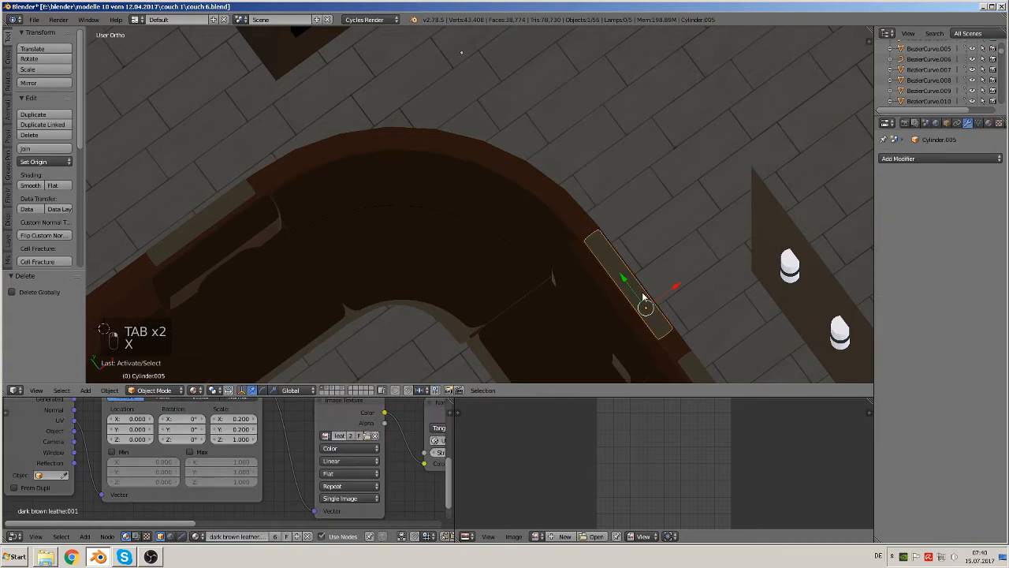
key(shift+d)
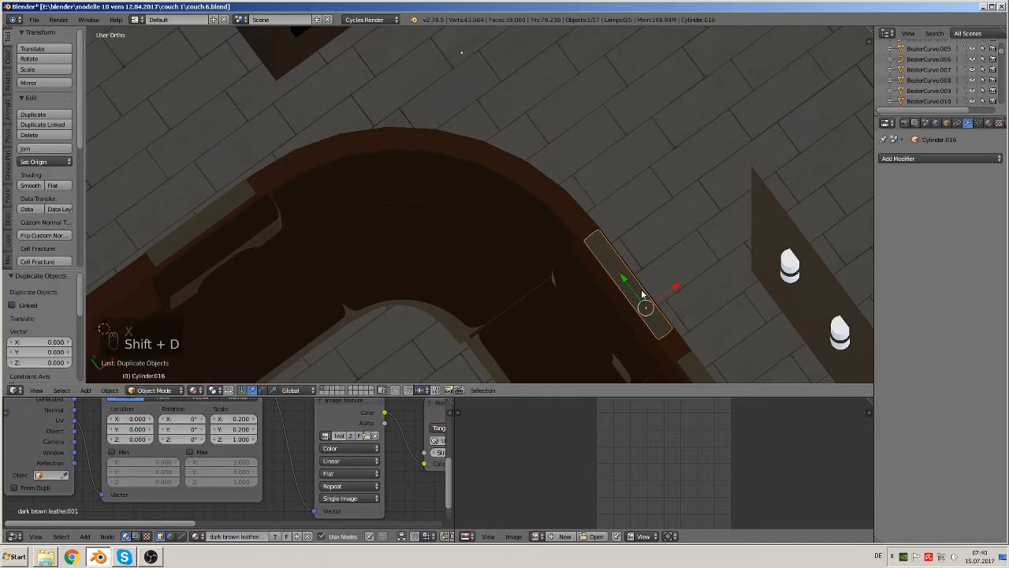
drag(504, 175, 503, 175)
key(Tab)
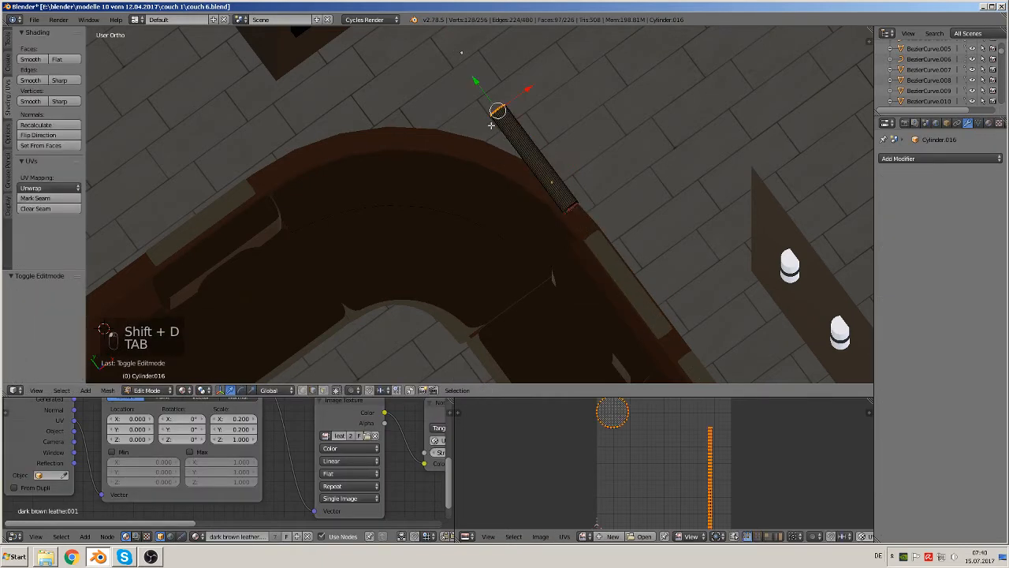
drag(486, 86, 497, 110)
key(Tab)
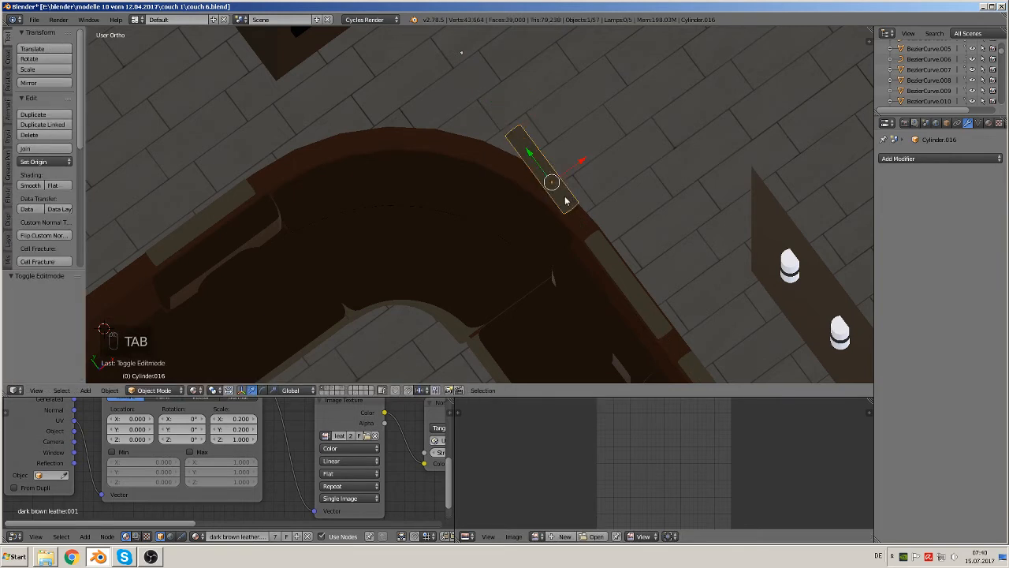
Step: Rotate the shortened headrest about -20.1° and move it about -0.115 in X, -0.067 in Y and -0.021 in Z onto the curved backrest
key(r)
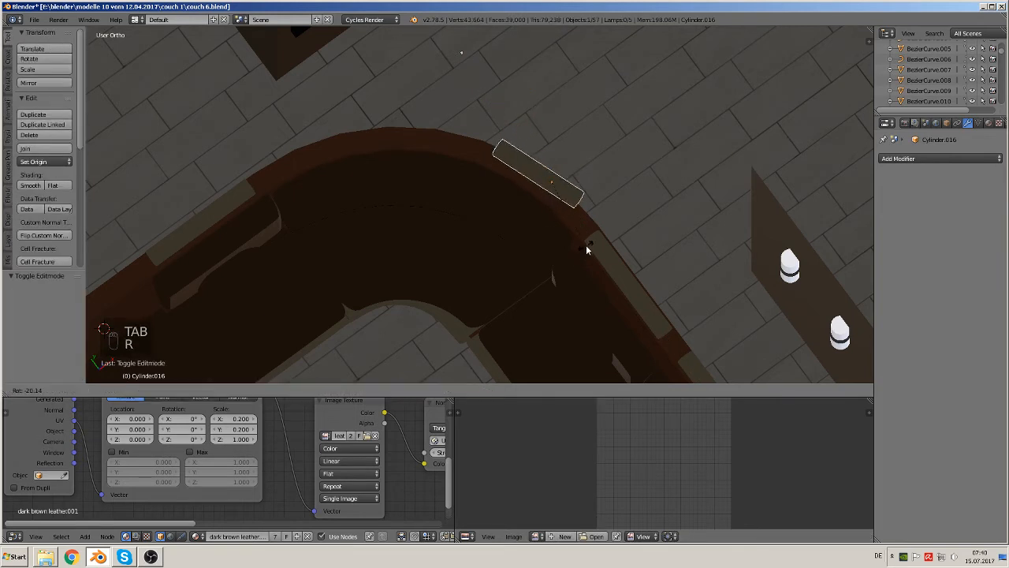
click(585, 246)
key(g)
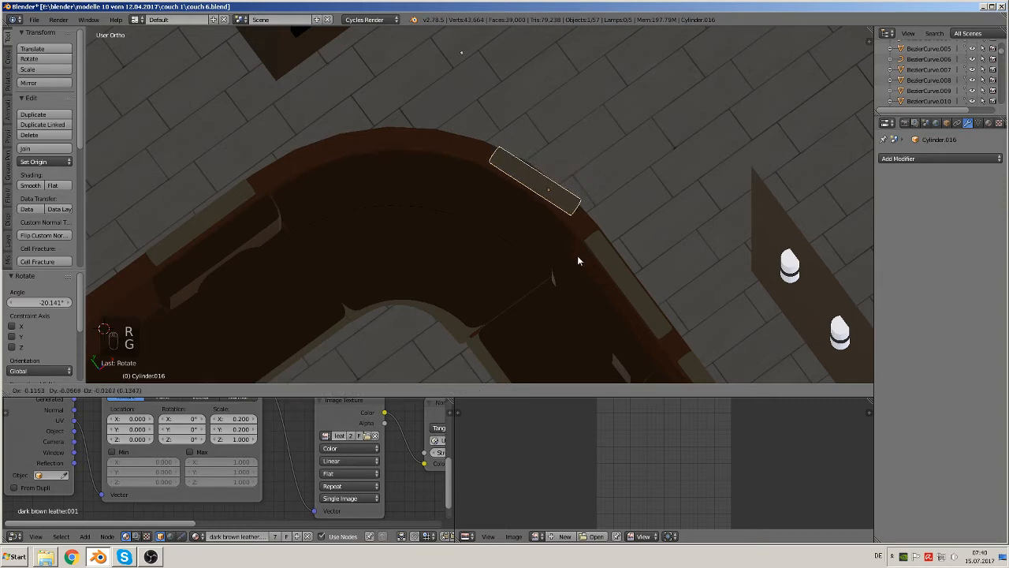
click(578, 256)
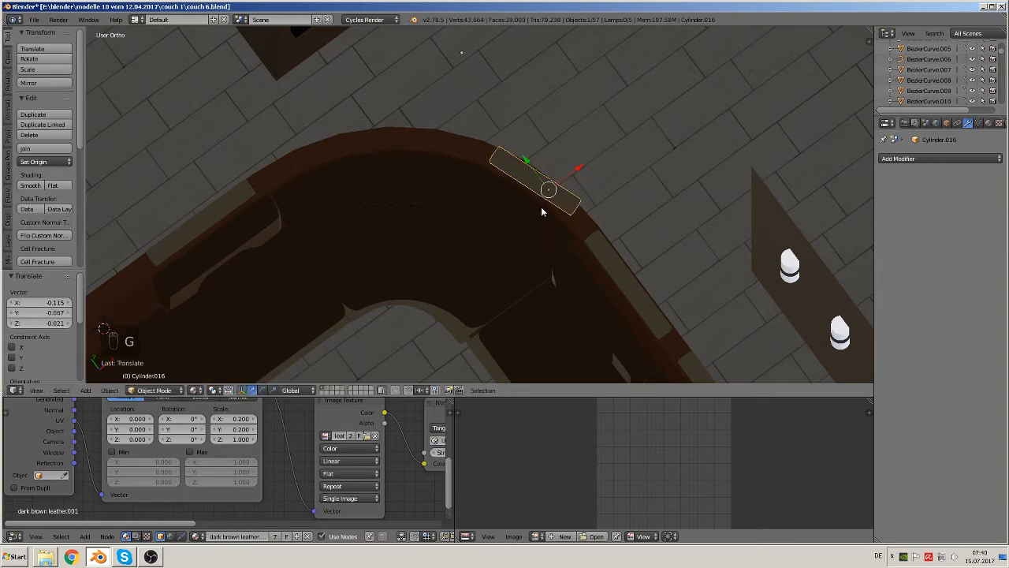
Step: Make a linked duplicate of the shortened headrest, place it at the middle of the curved backrest, rotate it about -30.2° and nudge it into line
key(alt+d)
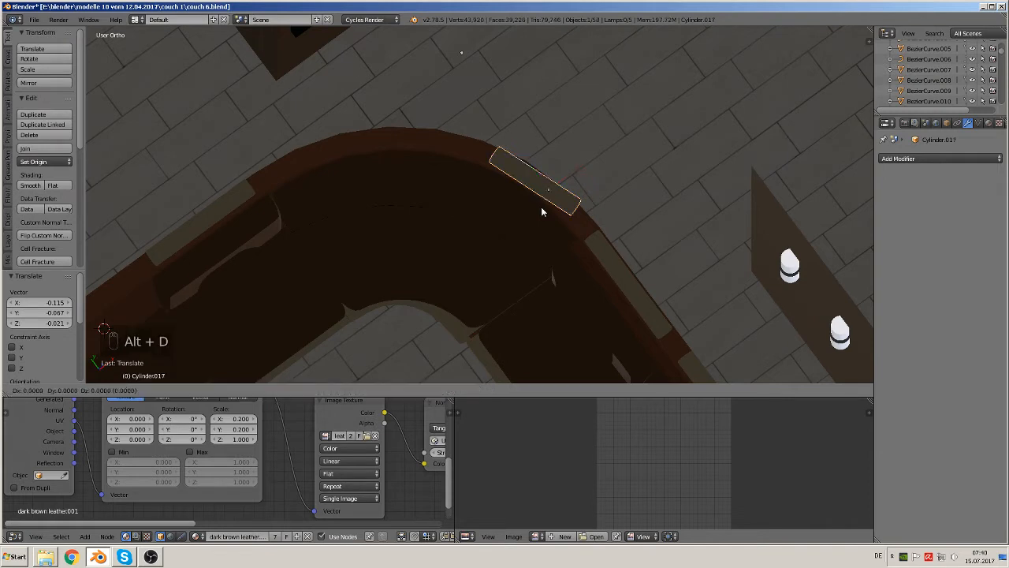
click(541, 207)
key(g)
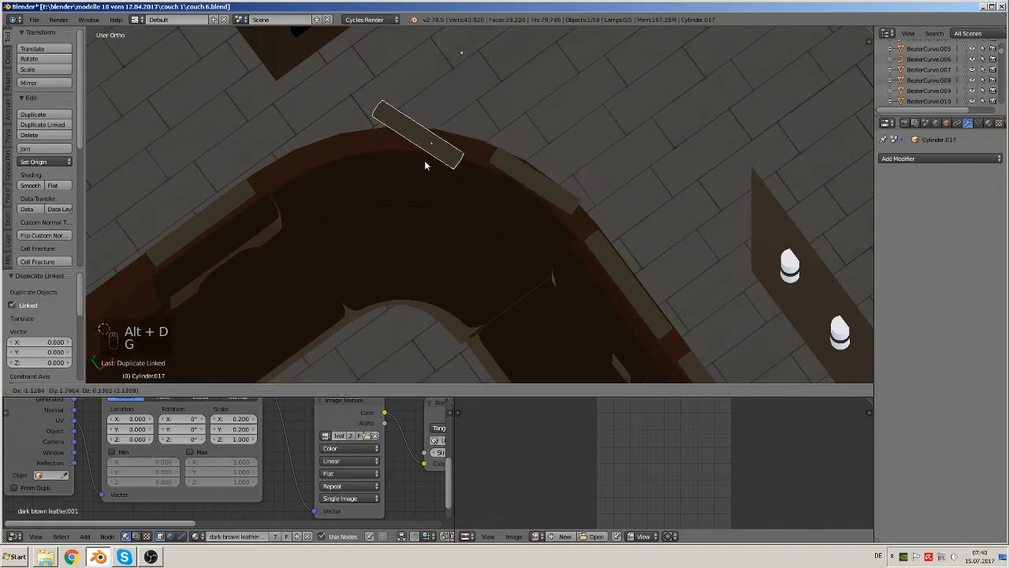
click(432, 179)
key(r)
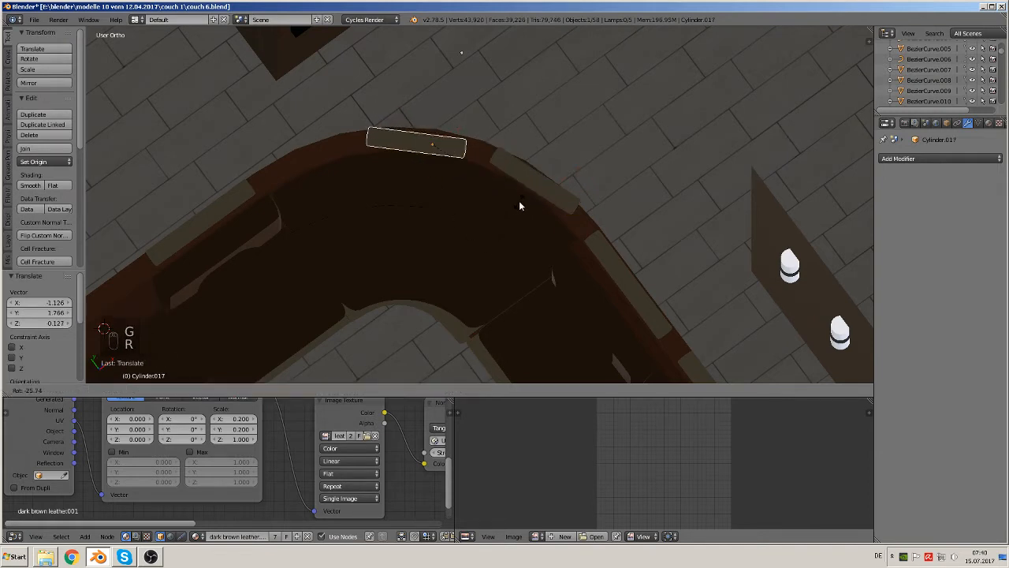
click(516, 190)
key(g)
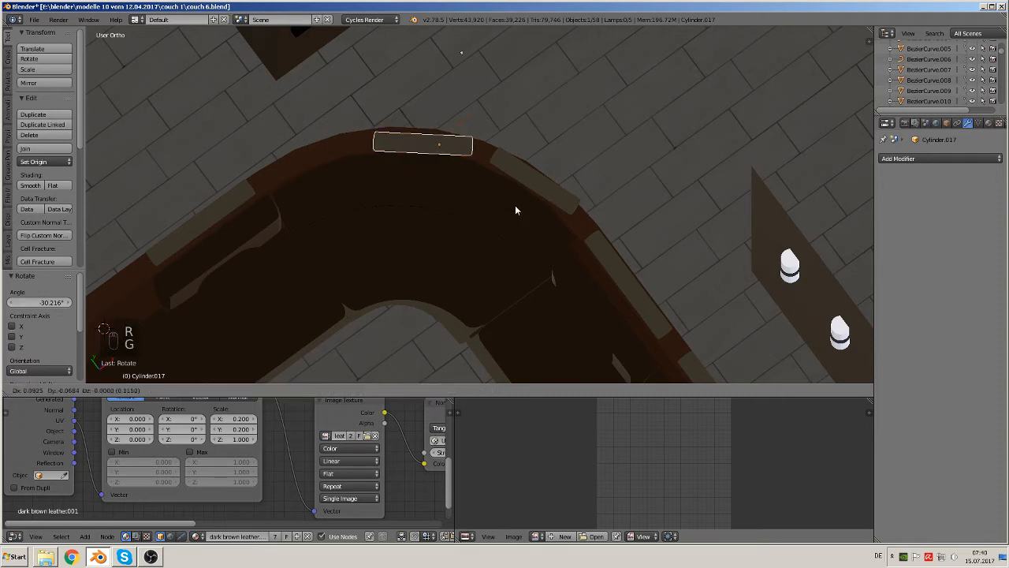
click(516, 206)
Step: Make another linked headrest duplicate about -1.713 in X and 1.061 in Y farther around the curve, rotate it about -28° and nudge it into line
key(alt+d)
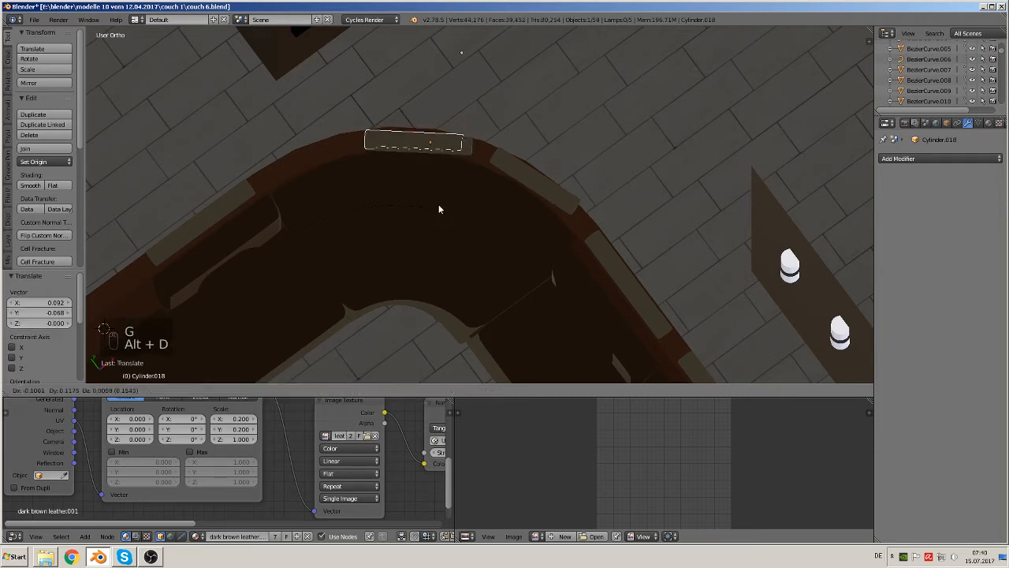
click(351, 225)
key(r)
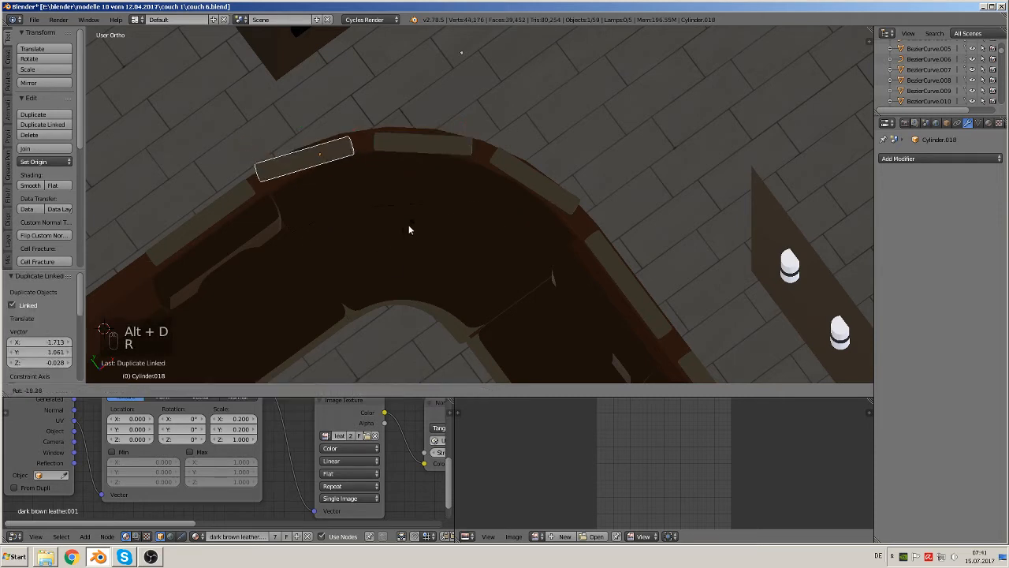
click(408, 209)
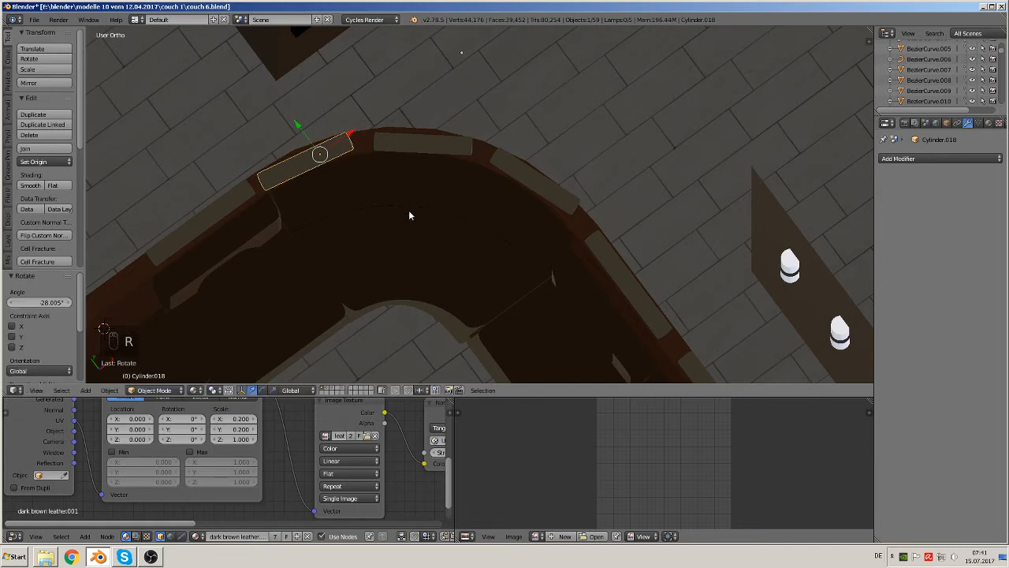
key(g)
click(420, 207)
Step: Shift the middle curve headrest about 0.063 in X and -0.079 in Y to even out its spacing
right_click(439, 150)
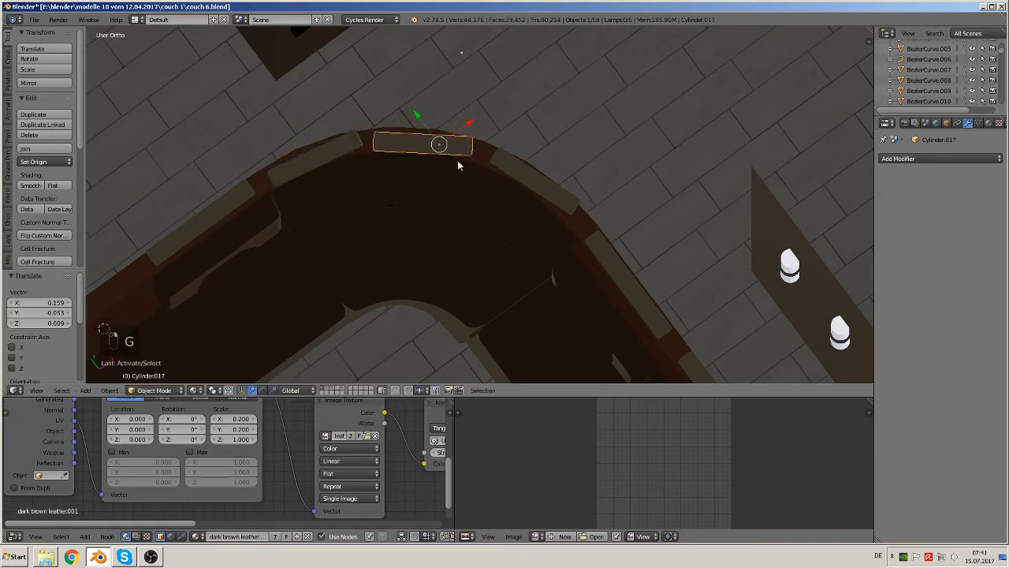
key(g)
click(460, 161)
Step: Nudge the third curve headrest slightly along X and rotate it about 4.1° to follow the backrest
right_click(347, 154)
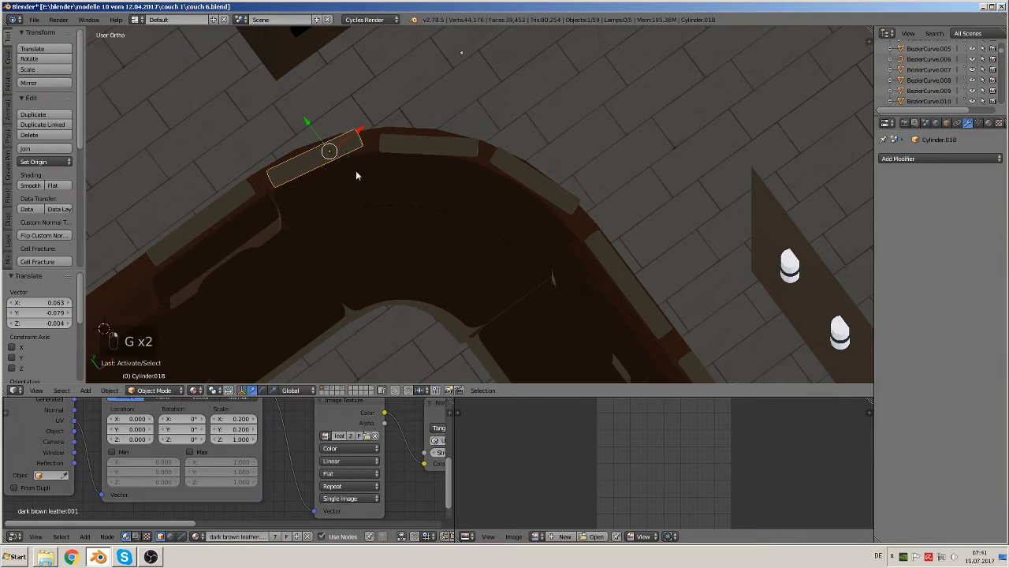
key(g)
click(358, 170)
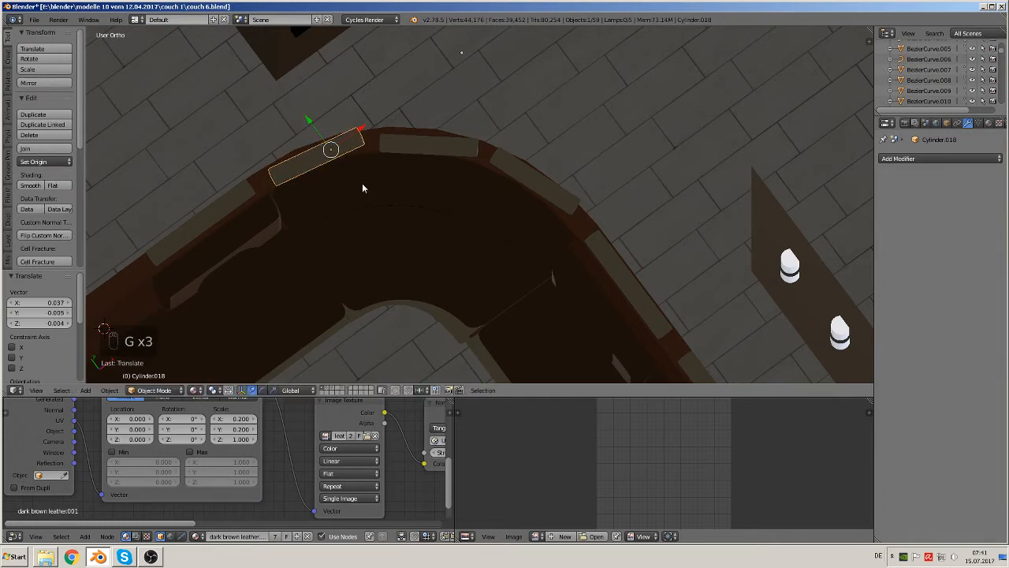
key(r)
click(384, 212)
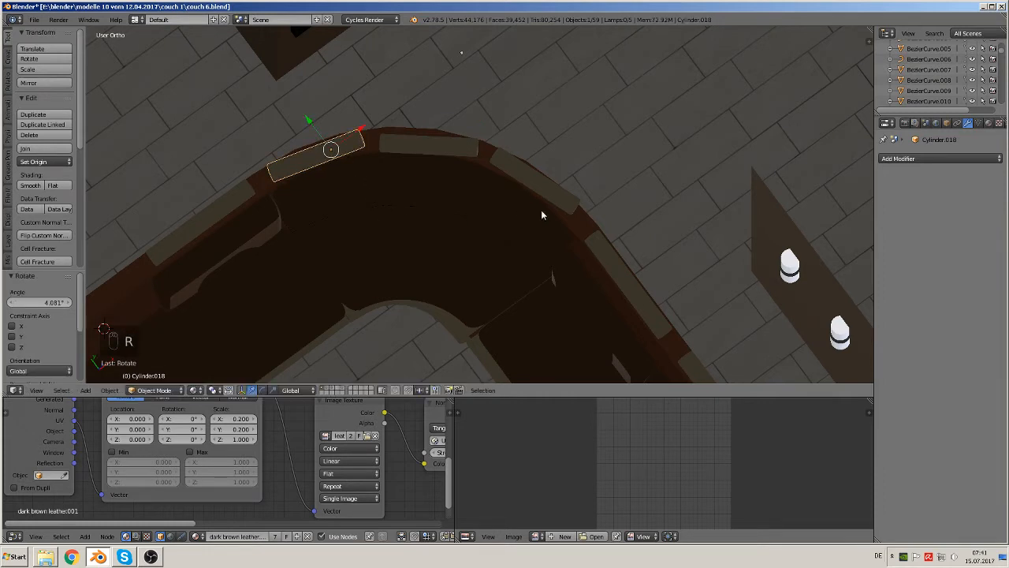
Step: Rotate the first shortened headrest about 6.3° and move it about -0.062 in X, -0.128 in Y and -0.024 in Z onto the backrest
right_click(574, 188)
right_click(573, 197)
key(r)
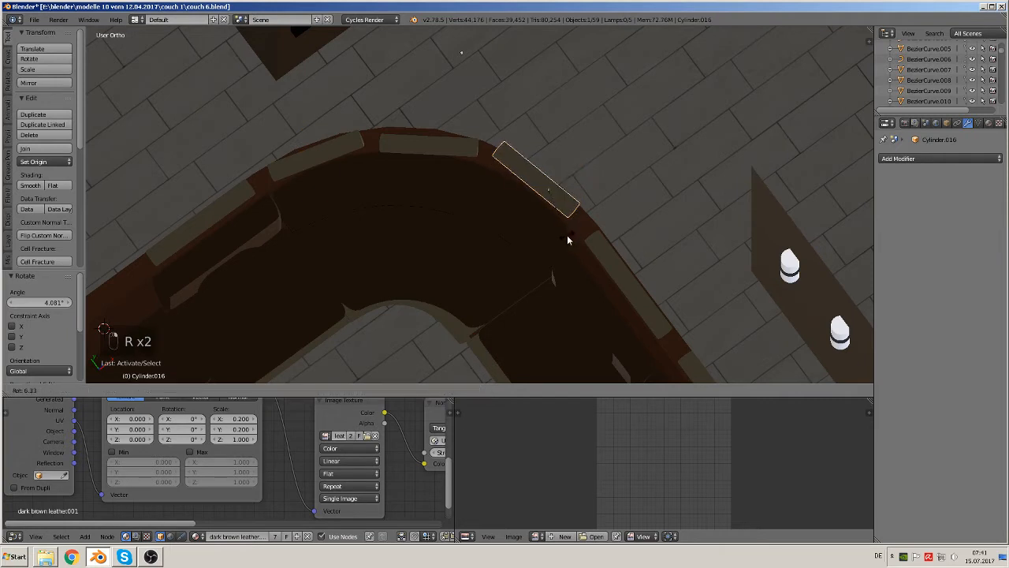
click(567, 235)
key(g)
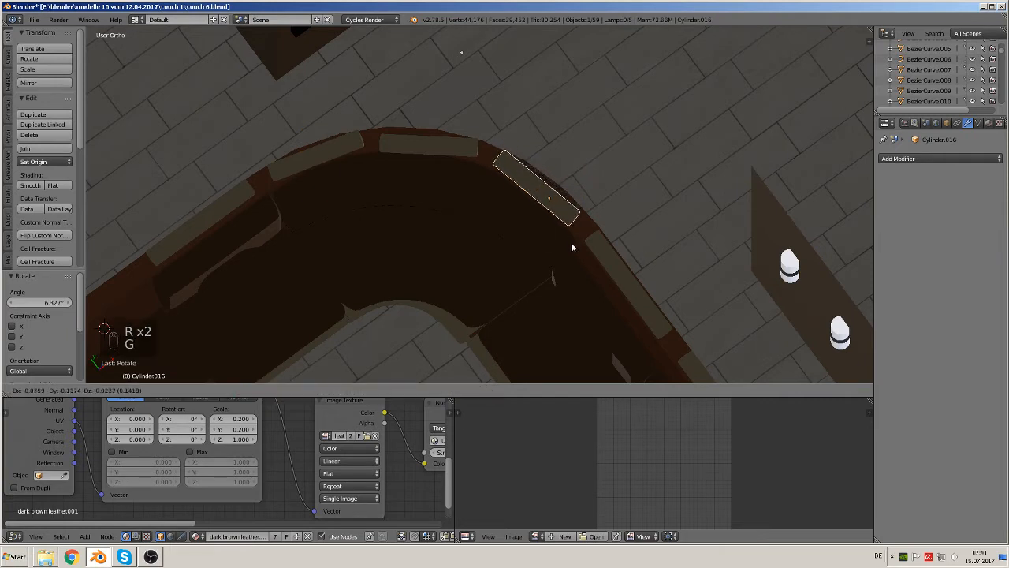
click(565, 238)
Step: Rotate the middle curve headrest about 2.8° as seen from above to align it with the curve
right_click(429, 151)
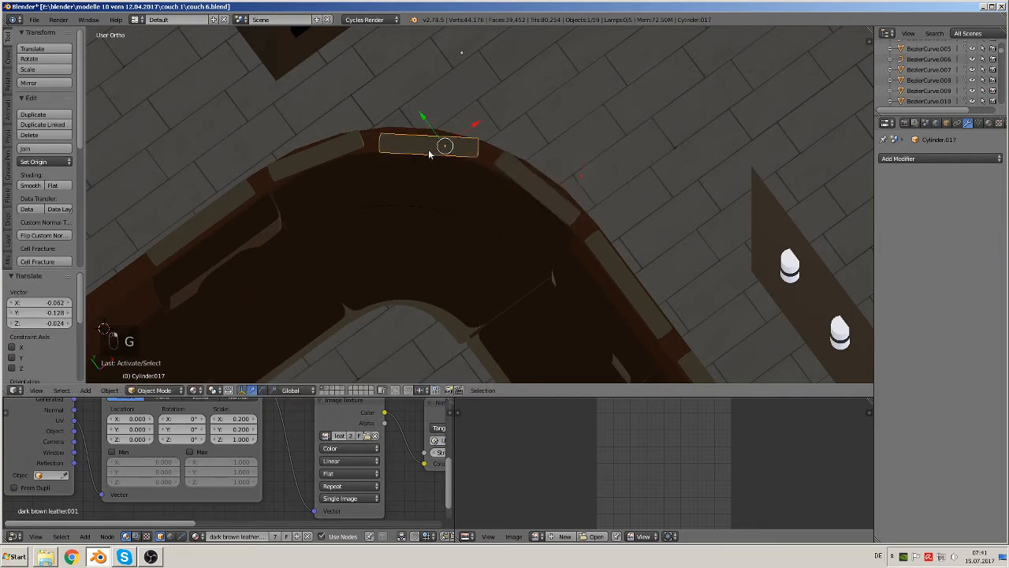
key(r)
click(470, 202)
Step: Level the middle curve headrest by rotating it about 6.8° in a side view and lower it about 0.433 along Z onto the backrest
middle_drag(470, 203, 451, 114)
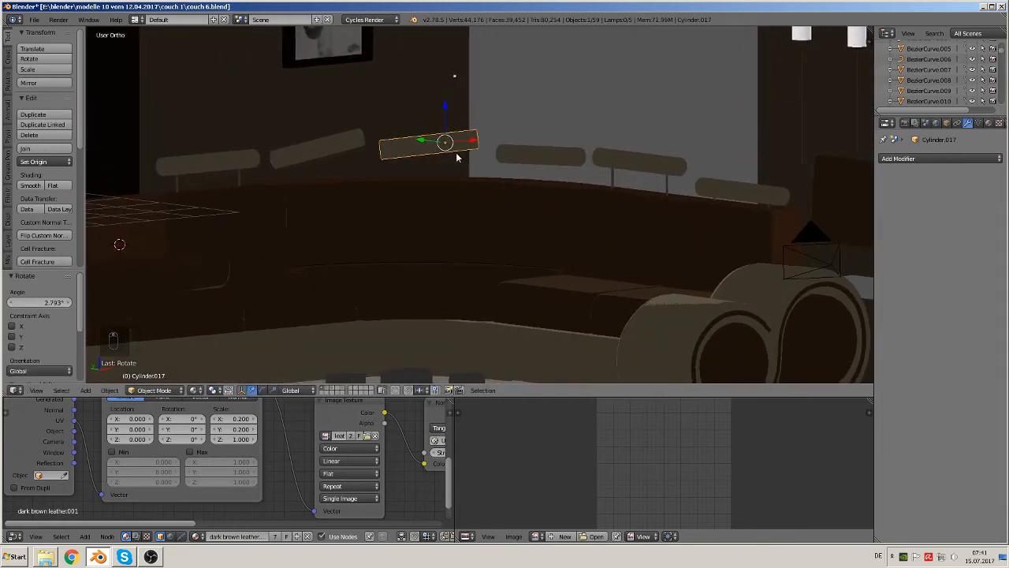
mouse_move(456, 157)
middle_down()
mouse_move(460, 147)
mouse_move(465, 155)
middle_up()
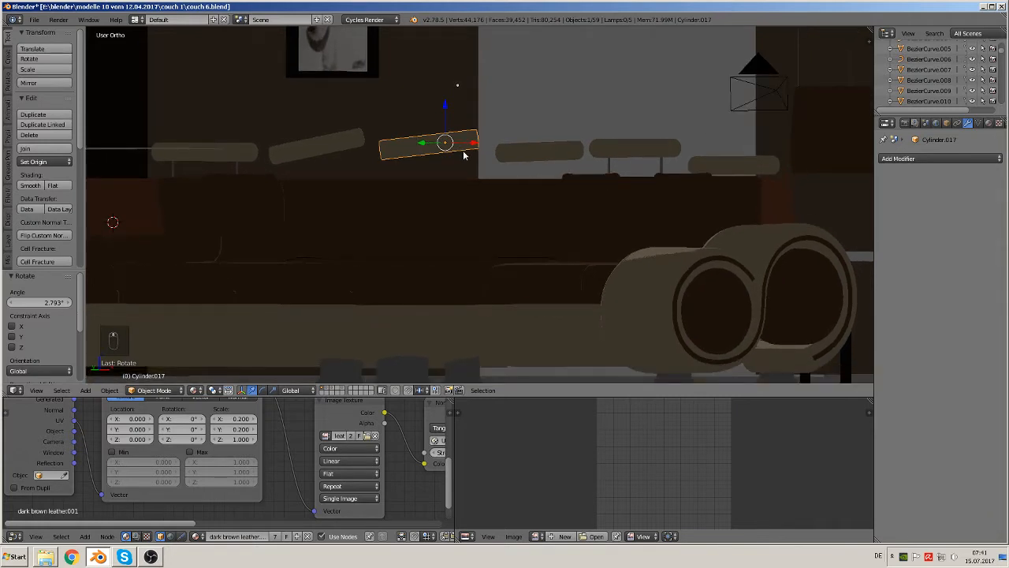
key(r)
click(473, 208)
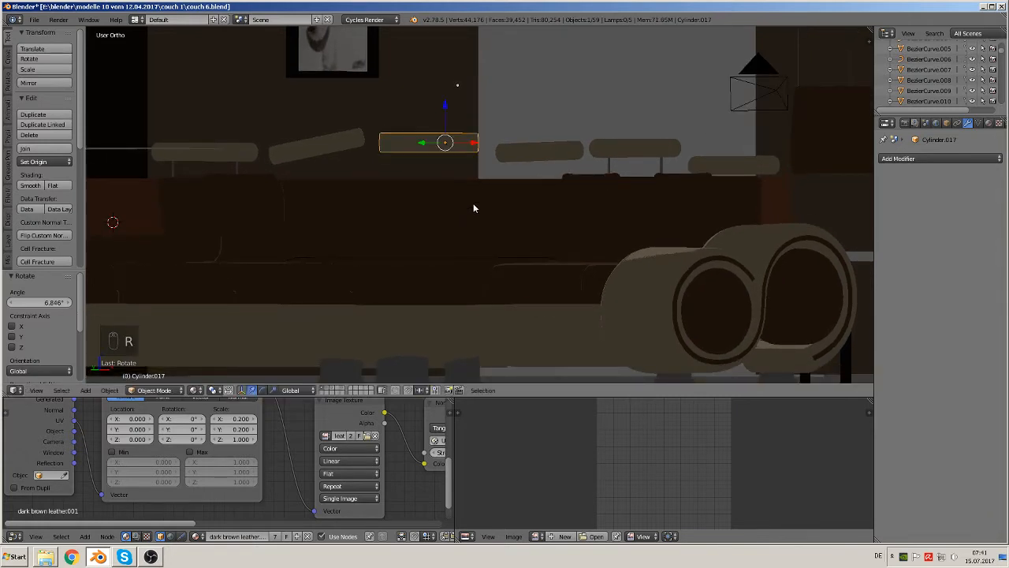
key(g)
key(z)
click(445, 129)
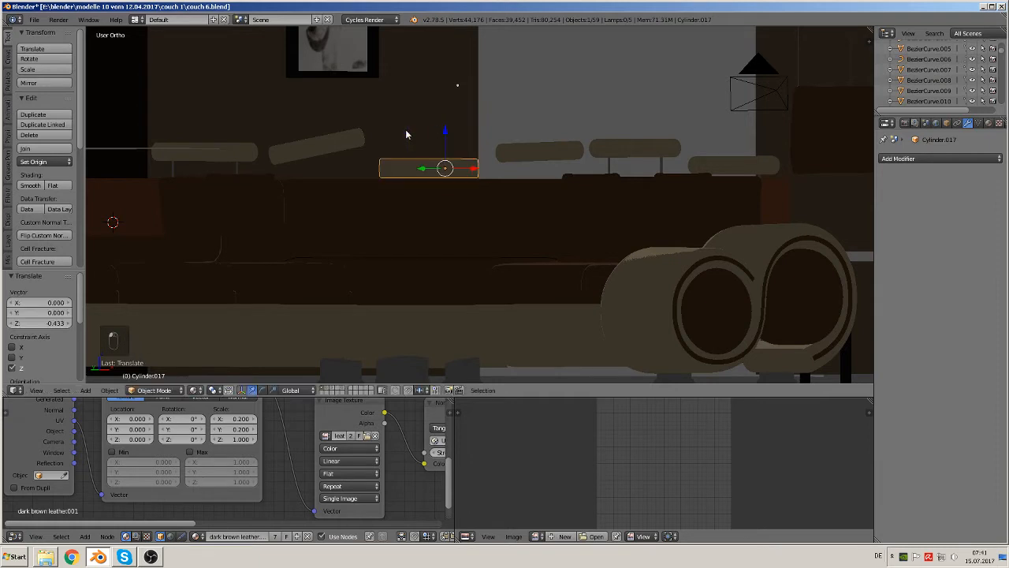
Step: Level the third curve headrest by rotating it about 10.8° in a side view and lower it about 0.425 along Z onto the backrest
right_click(324, 144)
middle_drag(323, 144, 273, 195)
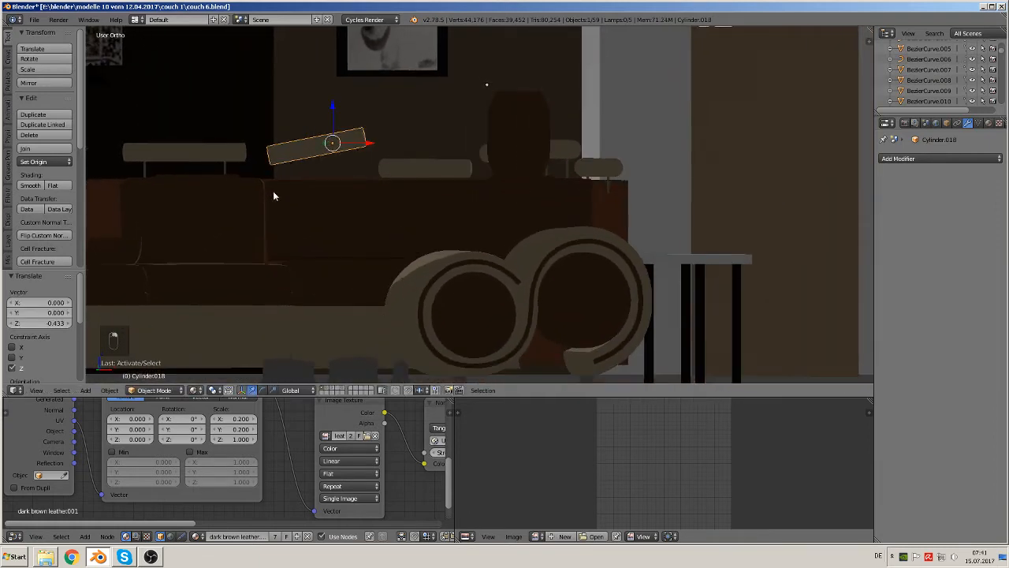
key(r)
click(357, 214)
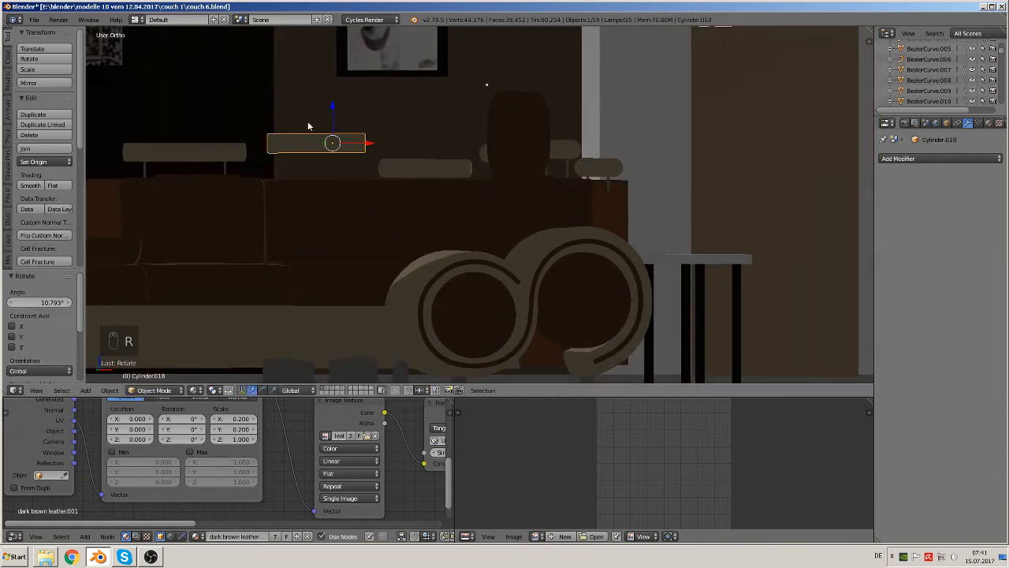
key(g)
key(z)
click(330, 133)
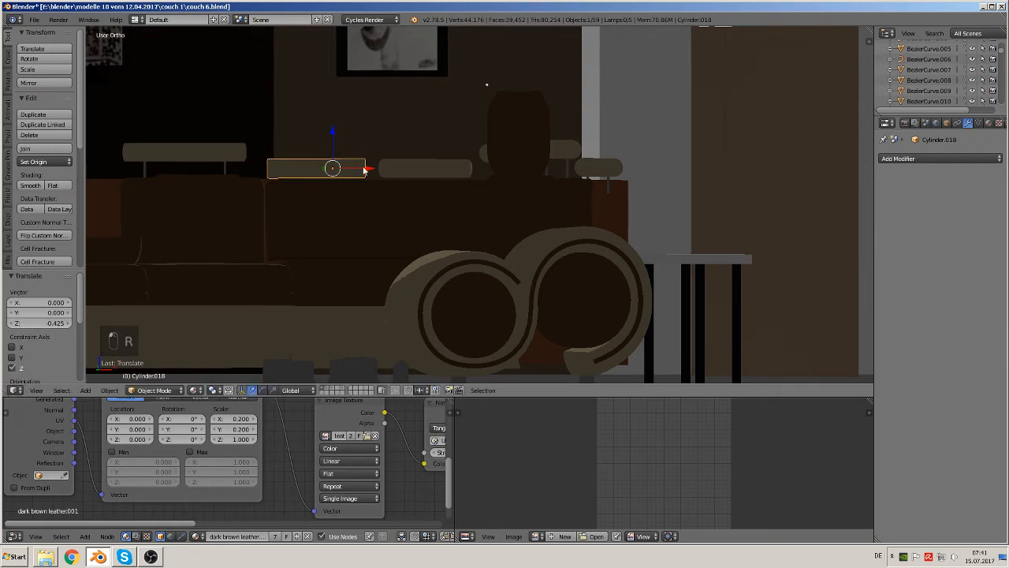
Step: Lower the first shortened headrest about 0.257 along Z, level it with a rotation of about 1°, and fine-tune its height on the backrest
middle_drag(330, 134, 515, 172)
right_click(520, 146)
key(g)
key(z)
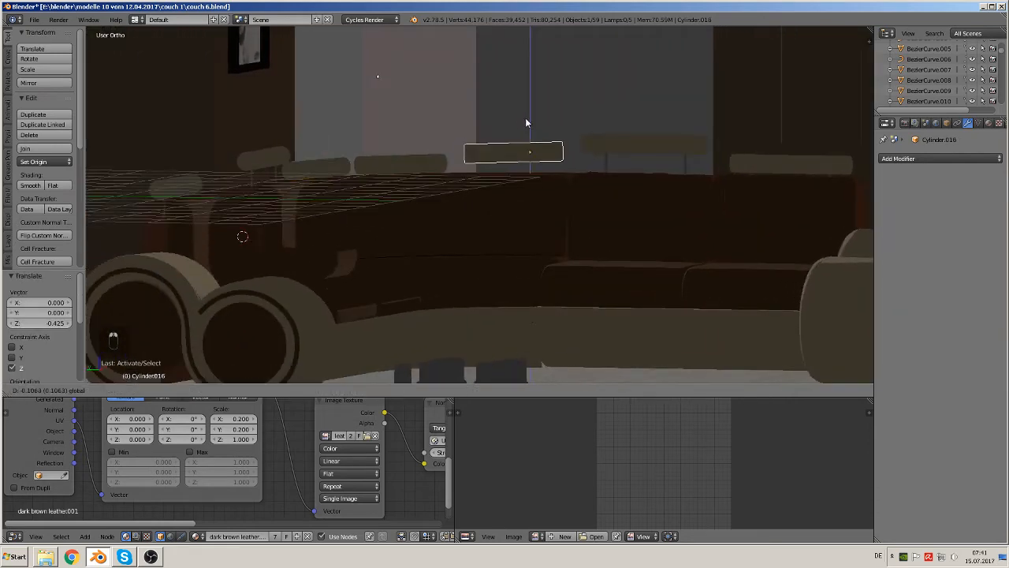
click(526, 126)
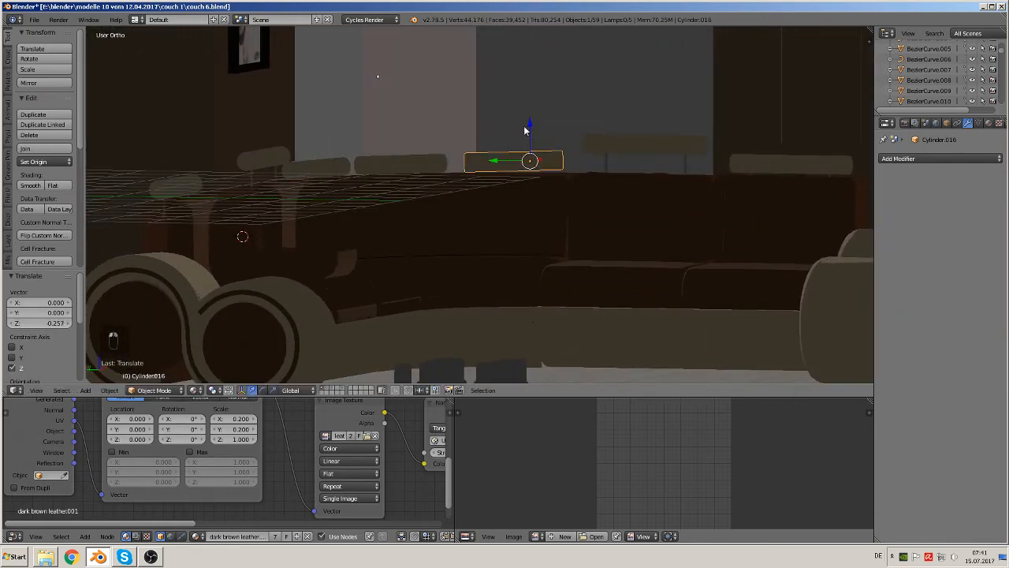
key(r)
click(543, 224)
key(g)
key(z)
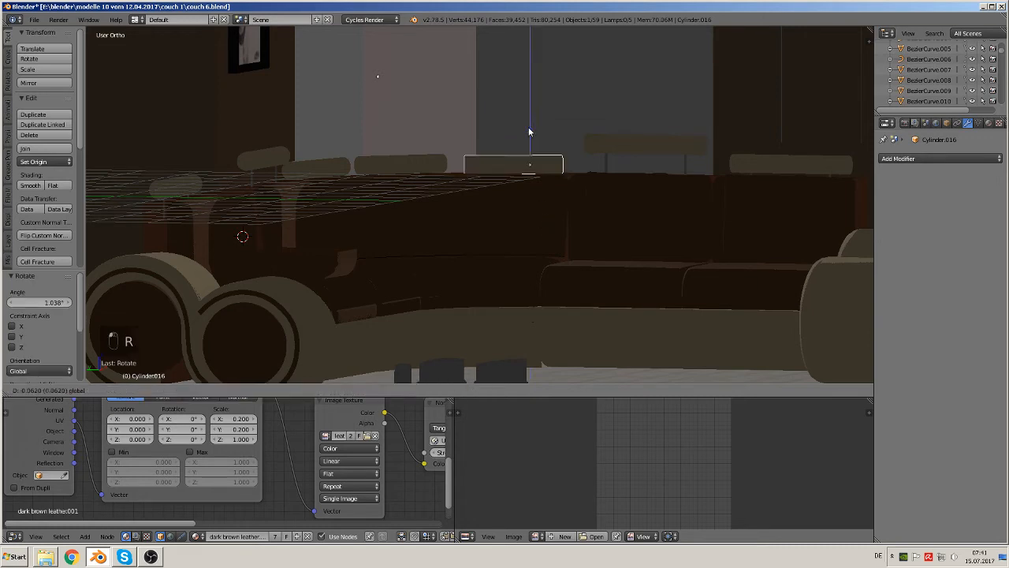
click(528, 125)
Step: Deselect all objects and save the couch file
middle_drag(529, 125, 414, 260)
key(a)
click(34, 19)
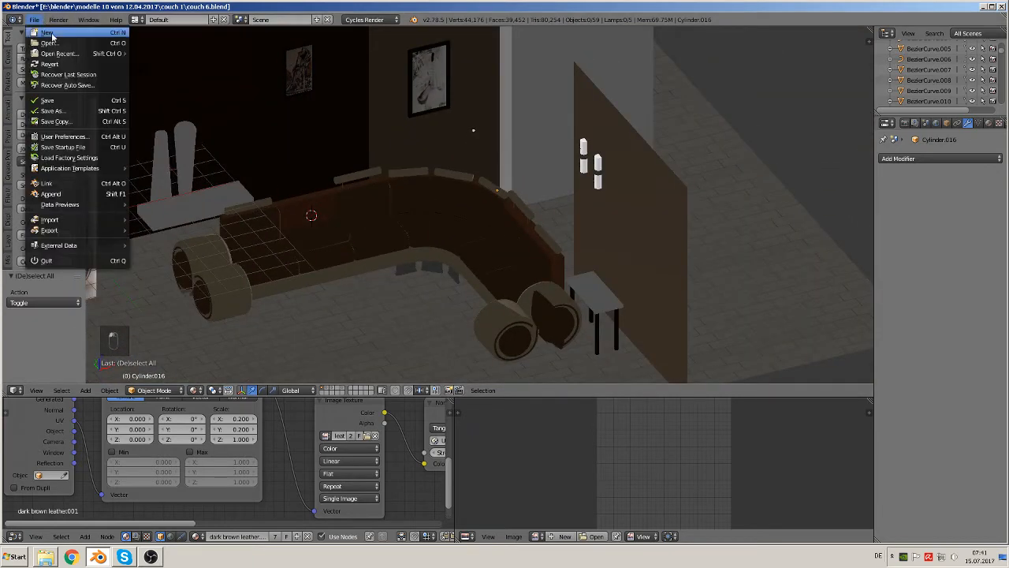
click(48, 101)
Step: Duplicate the seat cushion beside the couch corner and move the copy along X and about -7.577 along Y onto the open floor
shift+middle_drag(395, 150, 615, 192)
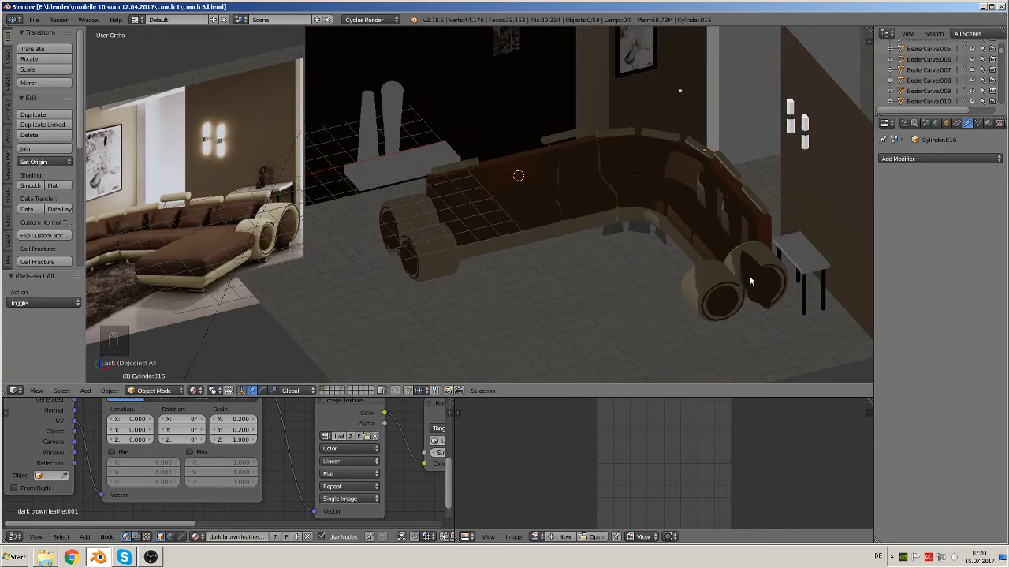
scroll(750, 281, up, 1)
scroll(543, 267, down, 1)
right_click(699, 225)
key(shift+d)
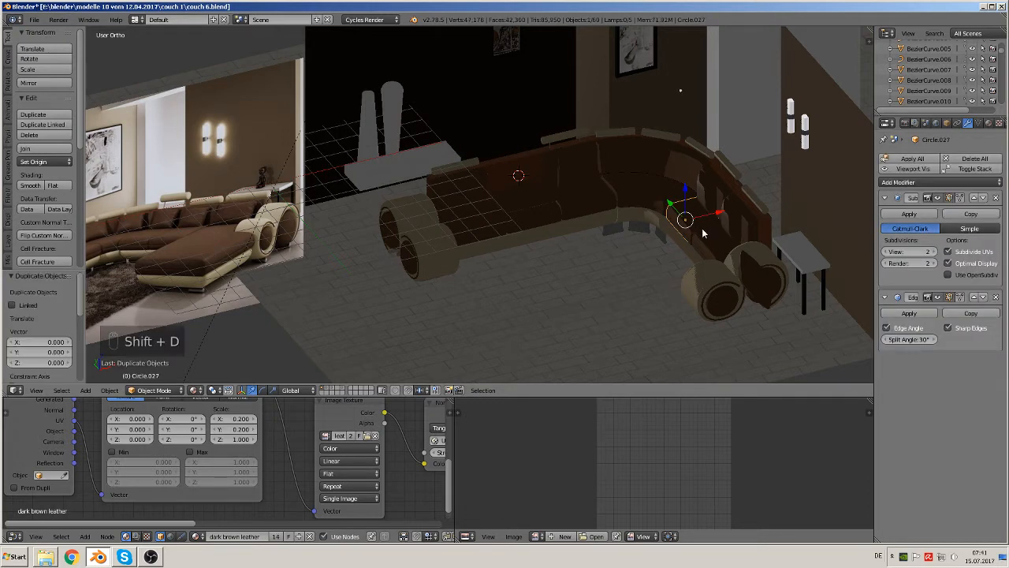
drag(715, 215, 515, 287)
drag(480, 243, 561, 324)
Step: Using the chaise longue in the reference photo as a guide, select the copied cushion's outer end vertices and stretch them about -1.807 along Y
middle_drag(561, 326, 560, 245)
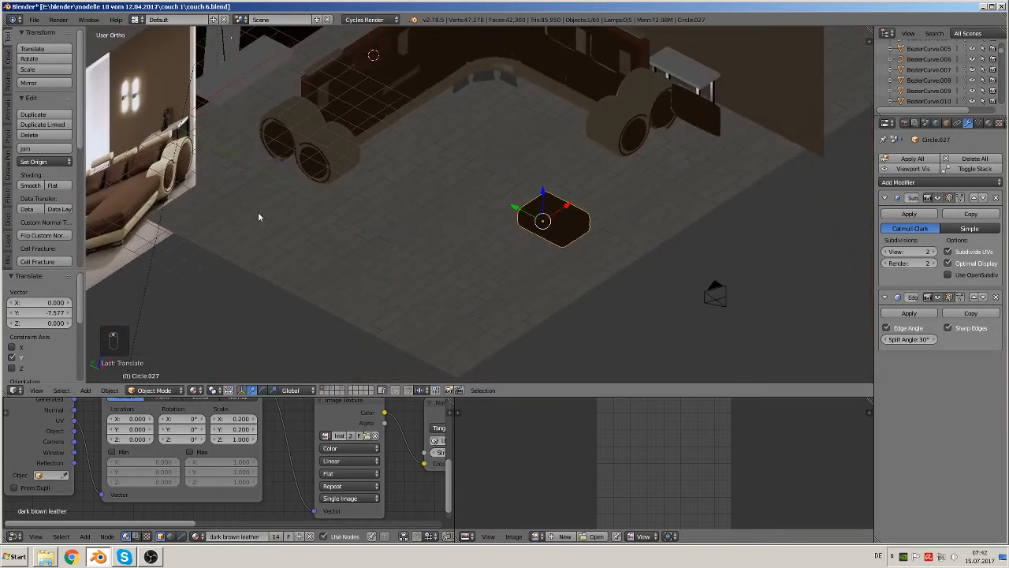
middle_drag(140, 215, 462, 225)
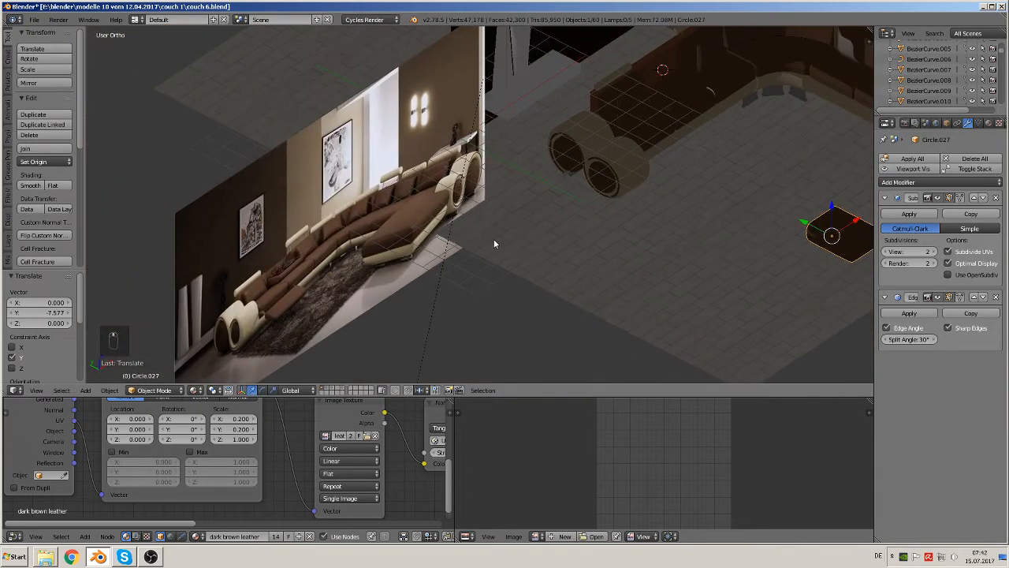
key(KP_1)
scroll(499, 246, up, 2)
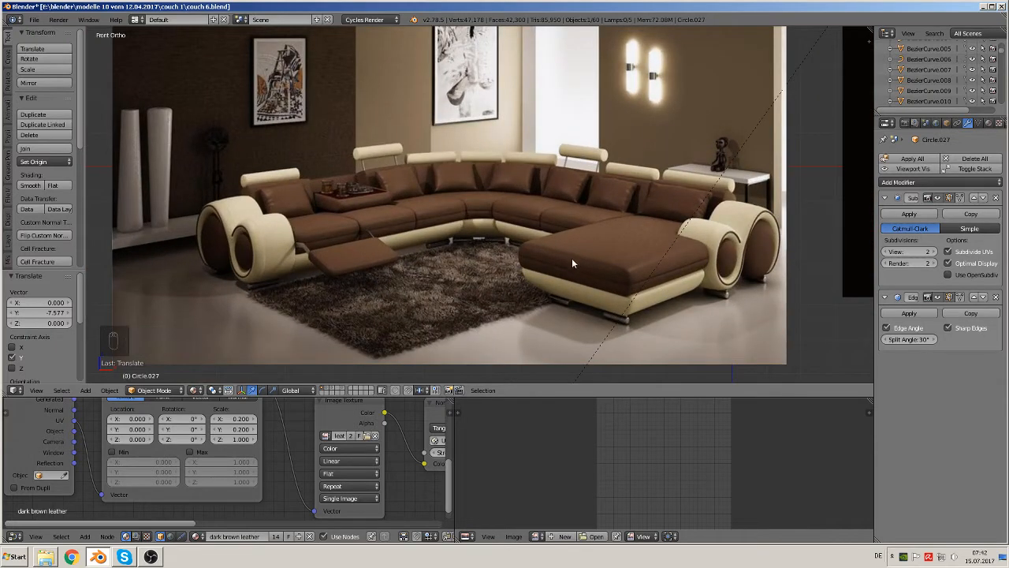
shift+middle_drag(722, 302, 287, 182)
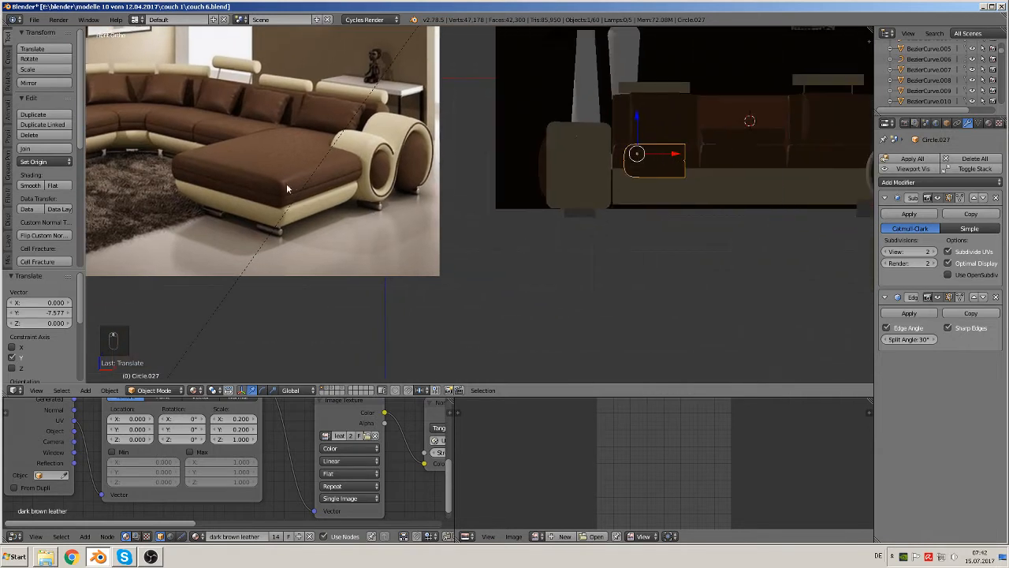
middle_drag(536, 201, 568, 253)
key(Tab)
key(a)
key(a)
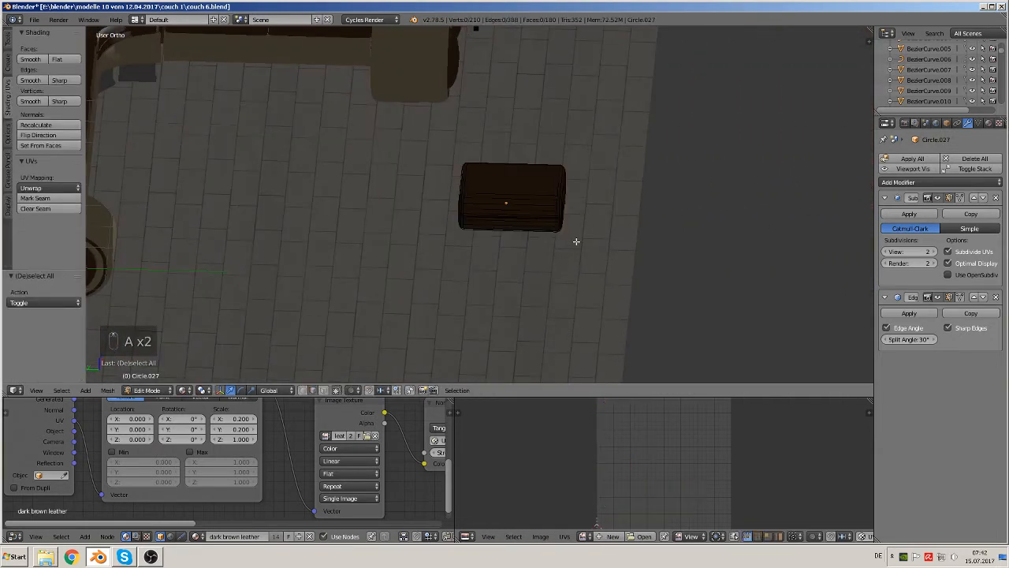
key(b)
drag(596, 254, 530, 208)
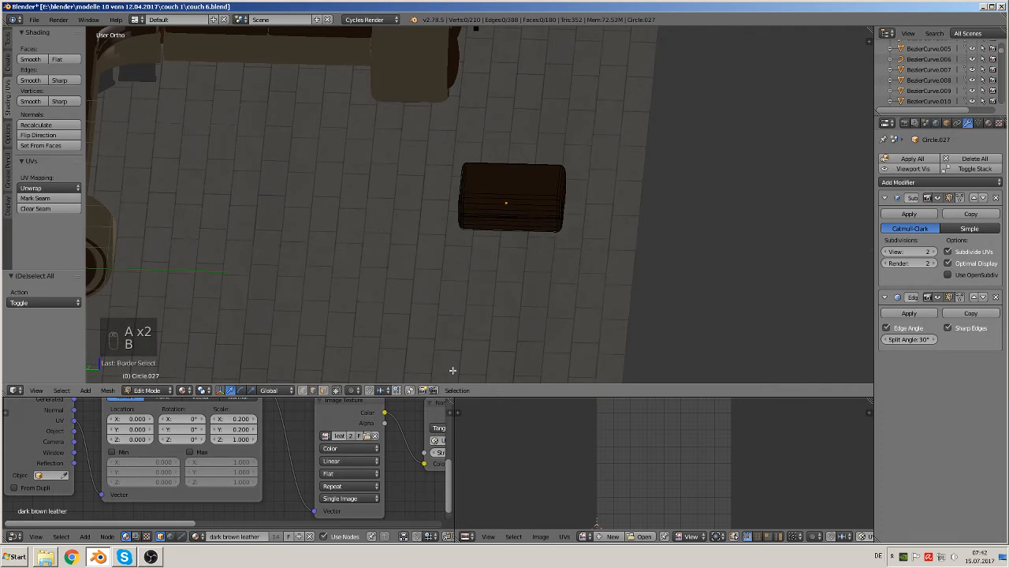
click(305, 391)
key(b)
drag(602, 270, 564, 165)
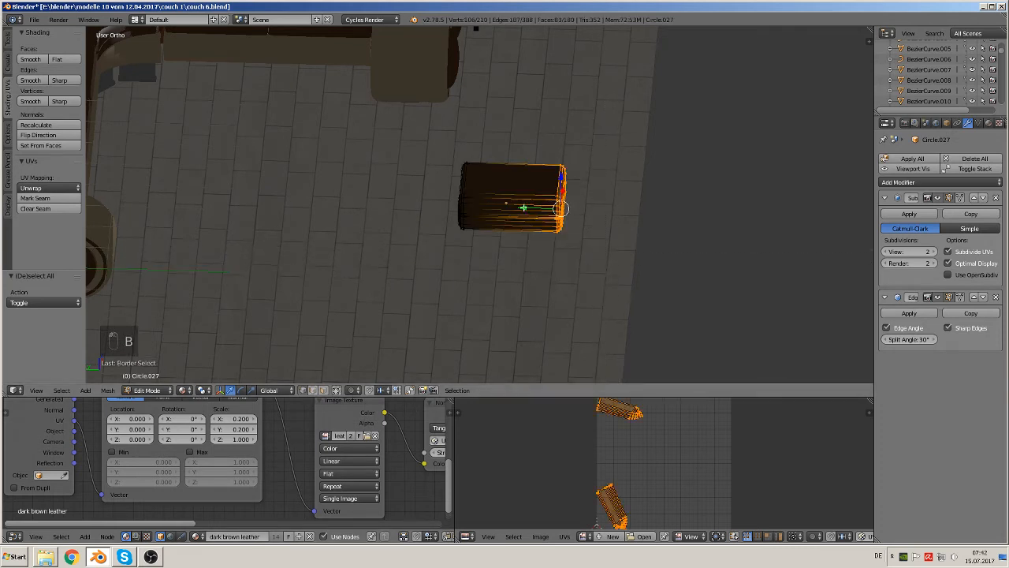
drag(524, 209, 614, 219)
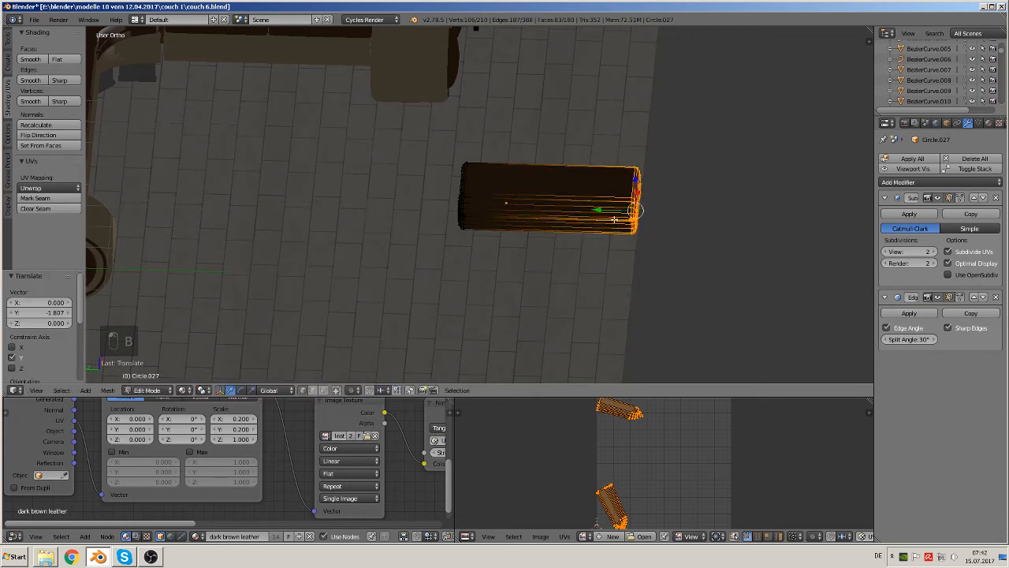
Step: Select the vertices of the stretched cushion's rounded outer corner, duplicate them and move the copy about 3.060 along X
middle_drag(614, 219, 516, 285)
scroll(507, 267, down, 3)
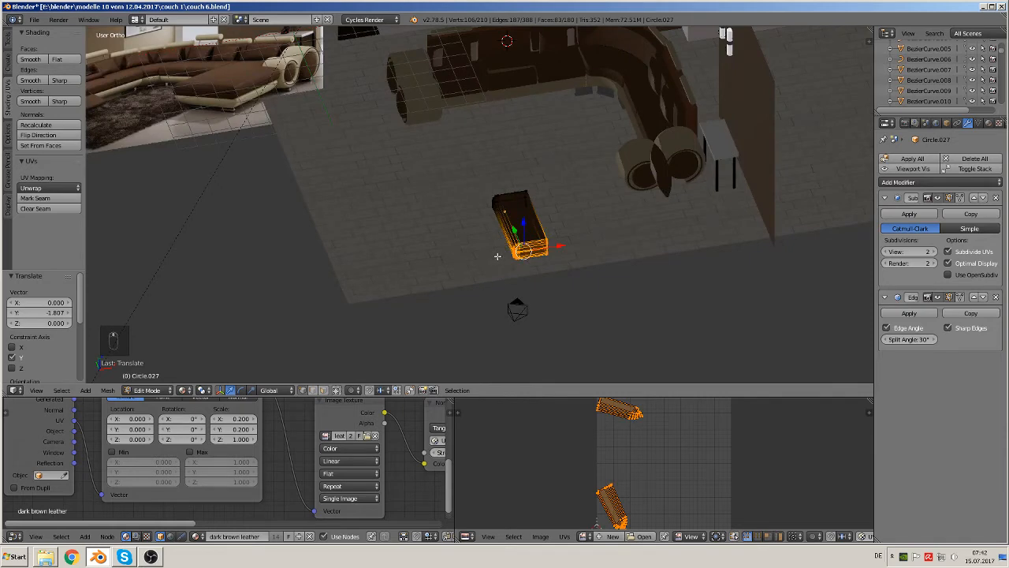
scroll(505, 258, up, 4)
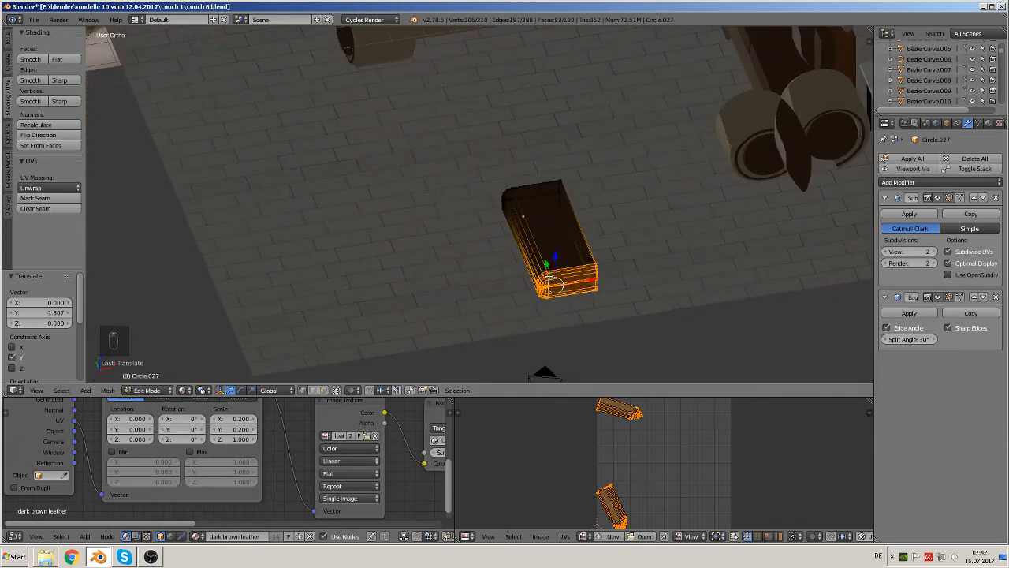
scroll(549, 282, down, 1)
key(a)
middle_drag(547, 289, 536, 297)
key(b)
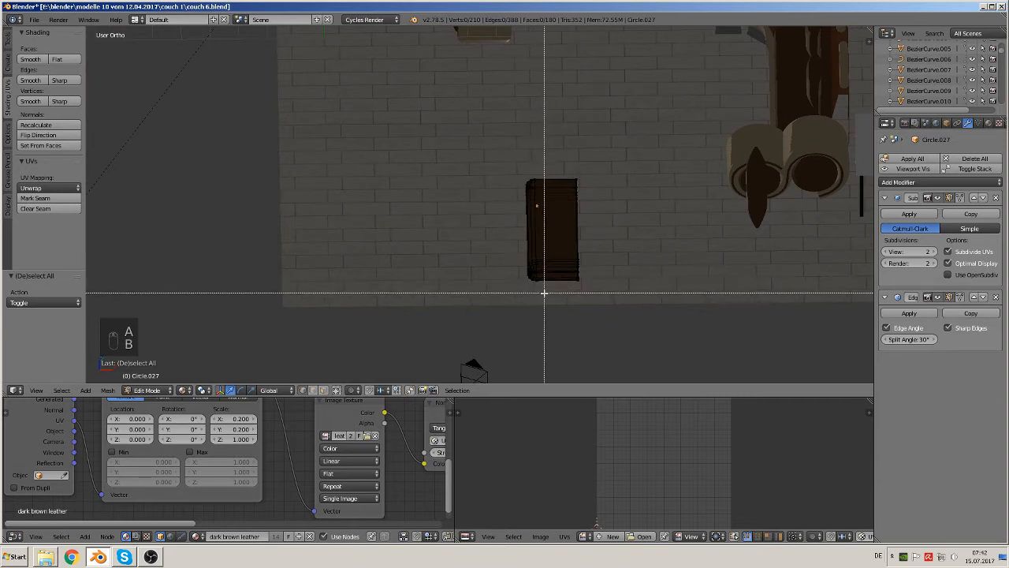
drag(544, 293, 506, 253)
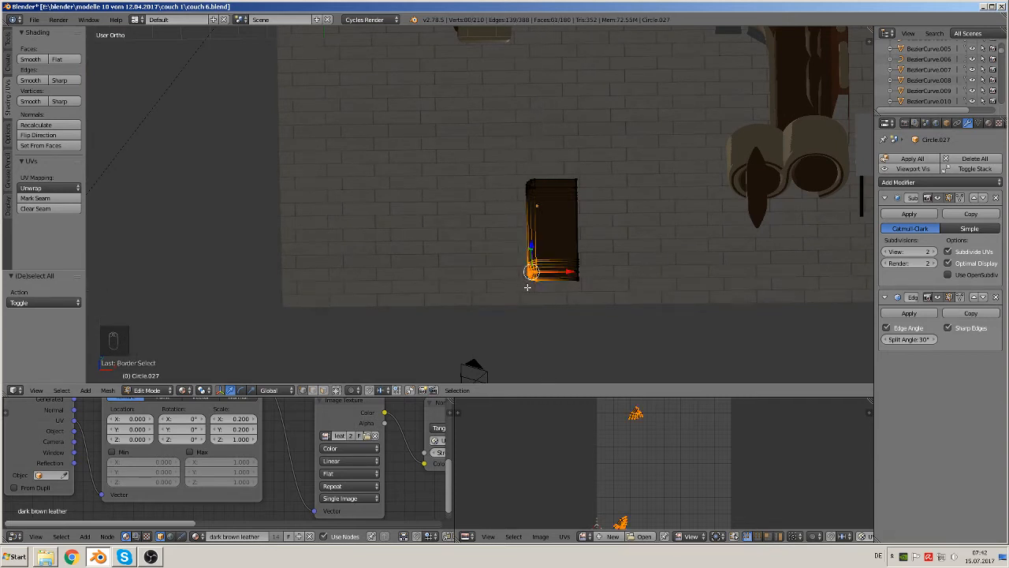
key(shift+d)
right_click(571, 269)
key(g)
key(x)
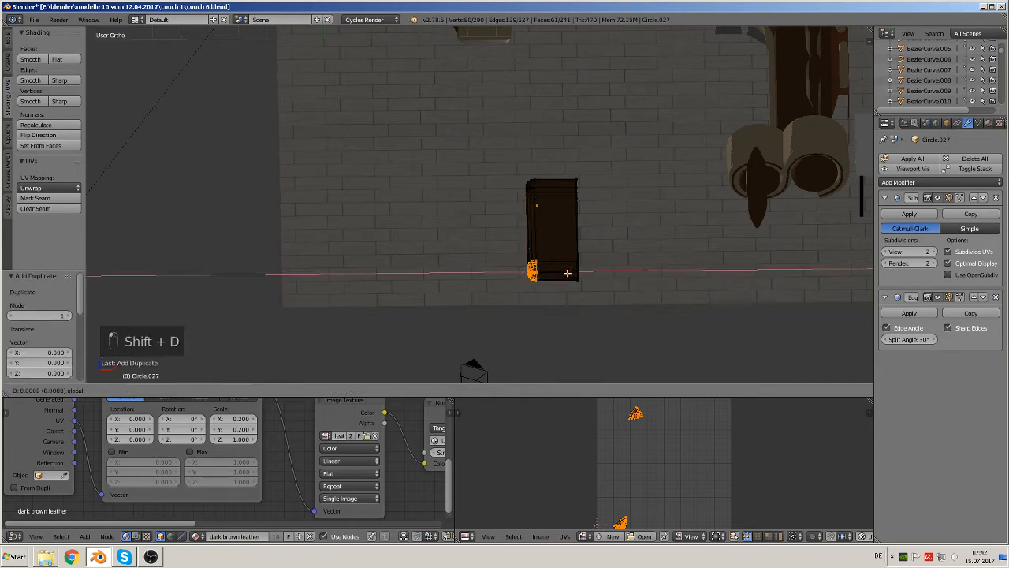
click(656, 283)
Step: Rotate the duplicated corner piece 90° about the Z axis
middle_drag(657, 283, 673, 269)
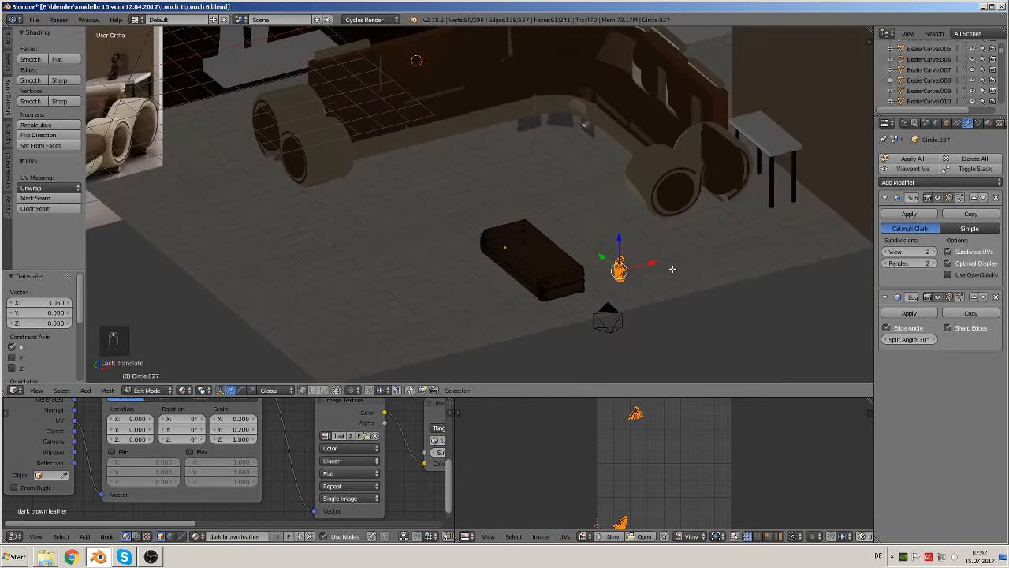
middle_drag(683, 305, 730, 309)
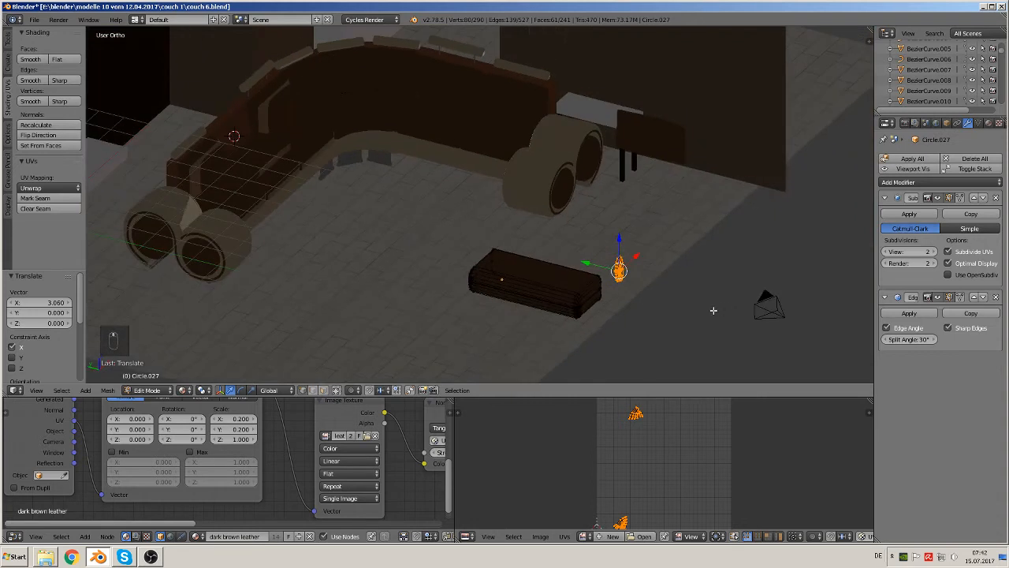
scroll(710, 314, up, 2)
shift+middle_drag(677, 328, 504, 254)
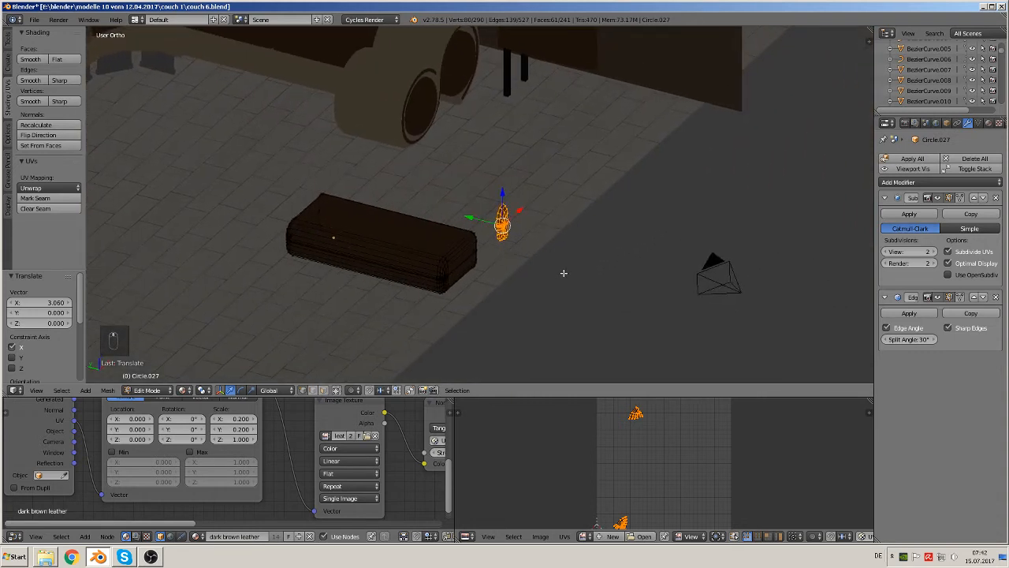
key(r)
key(z)
key(9)
key(0)
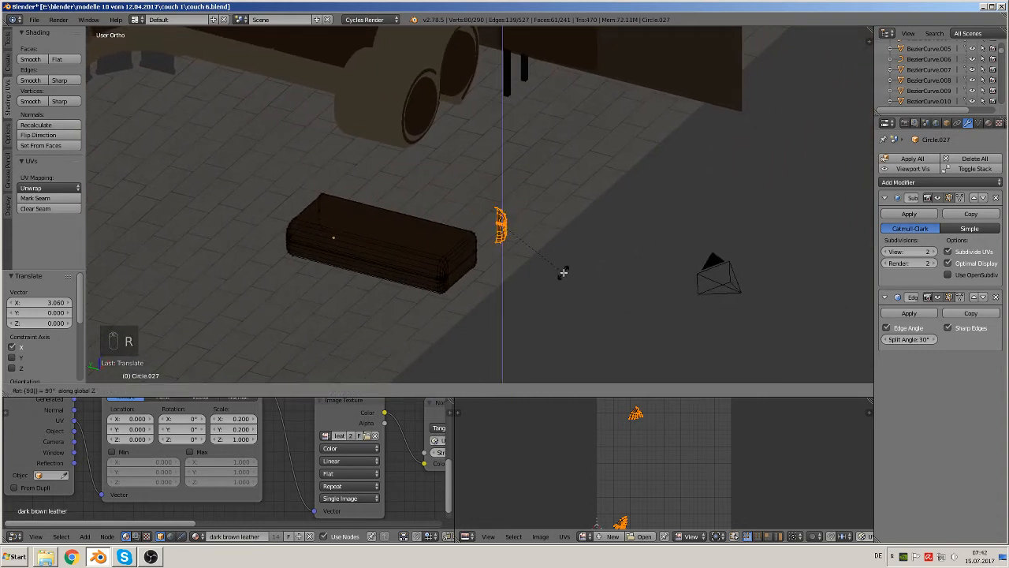
click(564, 272)
Step: Compare with the chaise longue in the reference photo and move the corner piece about 0.581 farther along X
middle_drag(517, 278, 429, 269)
scroll(429, 270, down, 3)
scroll(332, 188, up, 5)
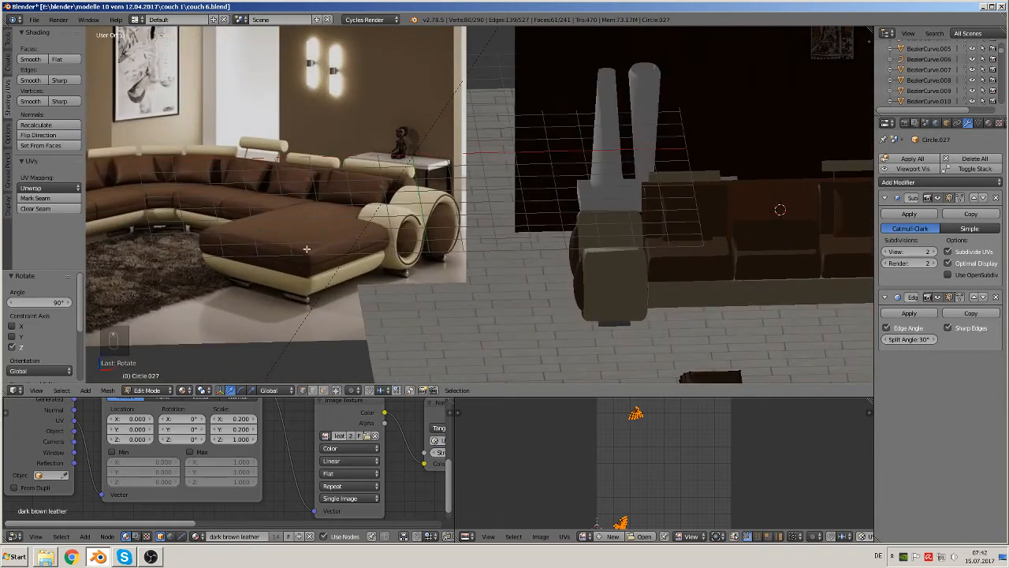
middle_drag(590, 336, 354, 178)
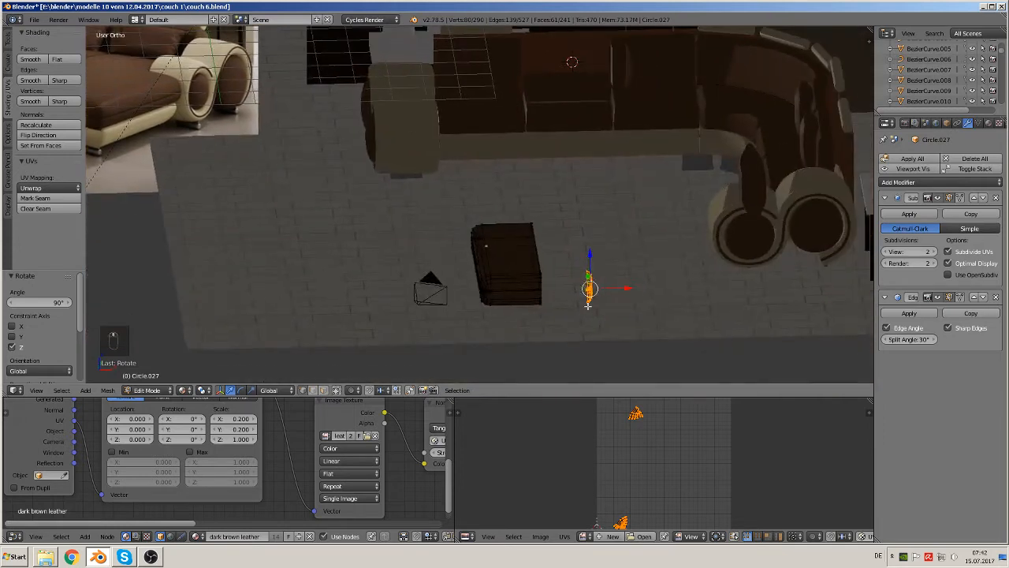
key(g)
key(x)
click(644, 289)
scroll(626, 309, up, 3)
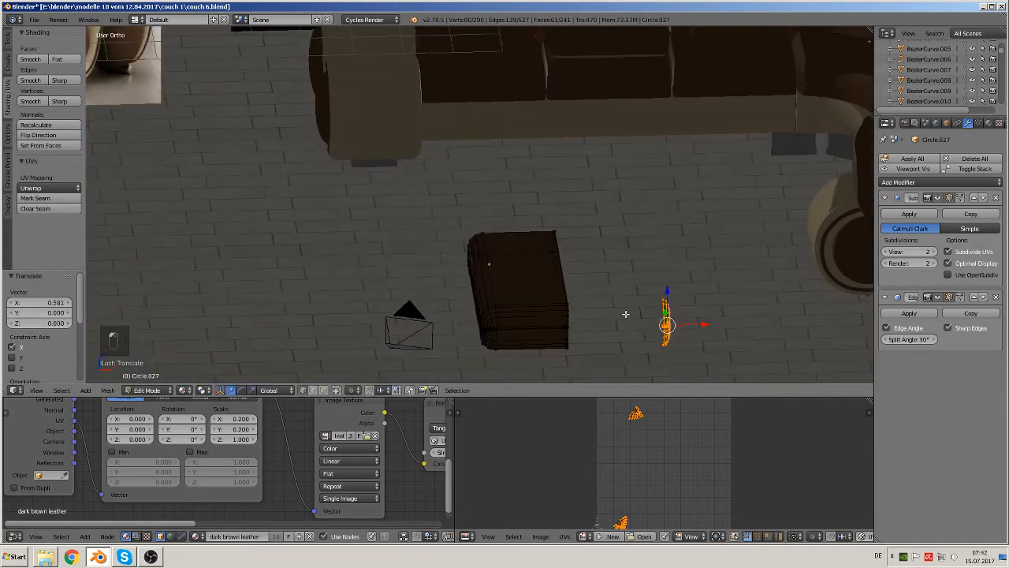
middle_drag(514, 268, 468, 275)
scroll(494, 275, up, 2)
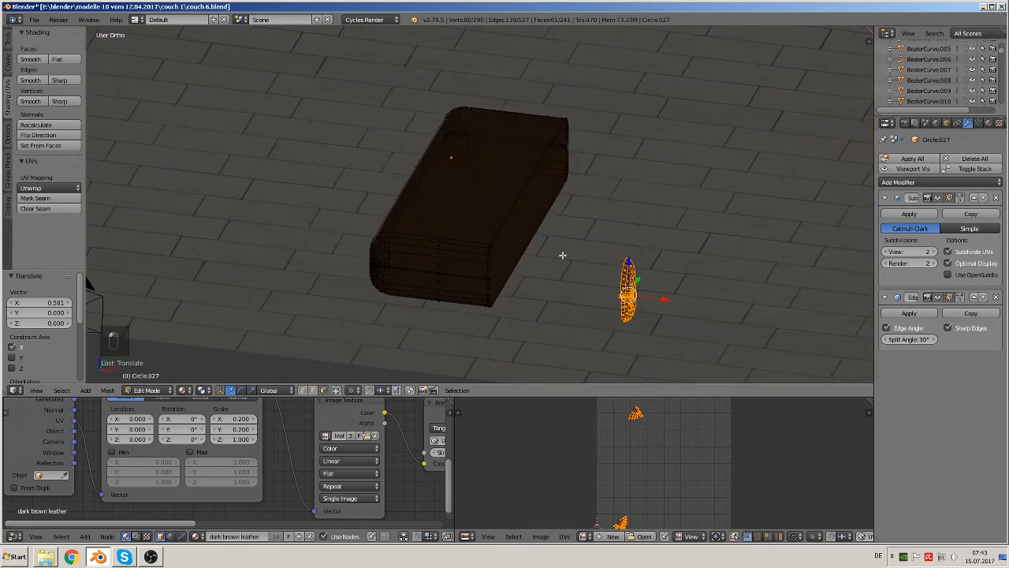
right_click(524, 220)
scroll(520, 249, up, 2)
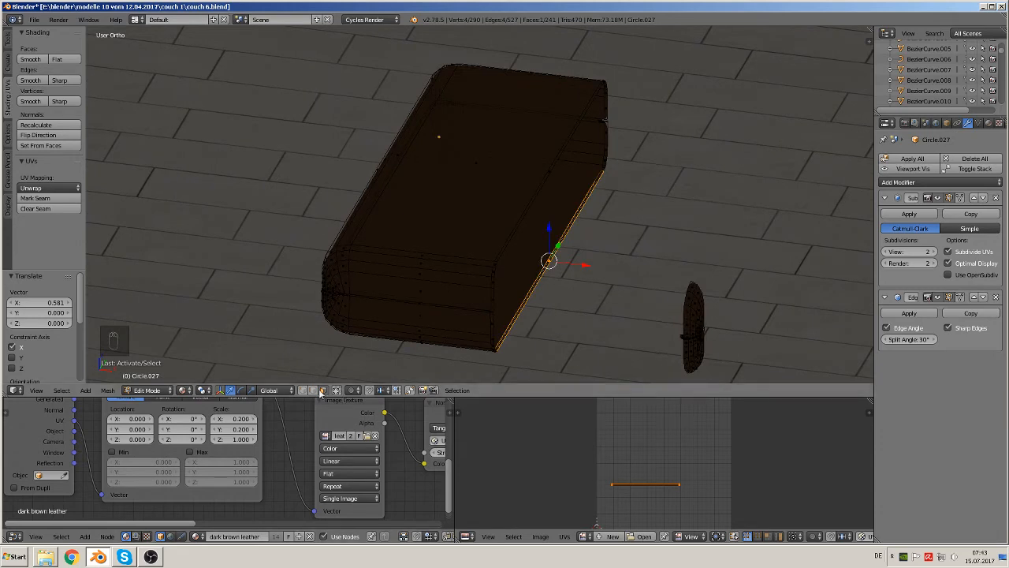
scroll(520, 339, up, 2)
middle_drag(575, 354, 615, 360)
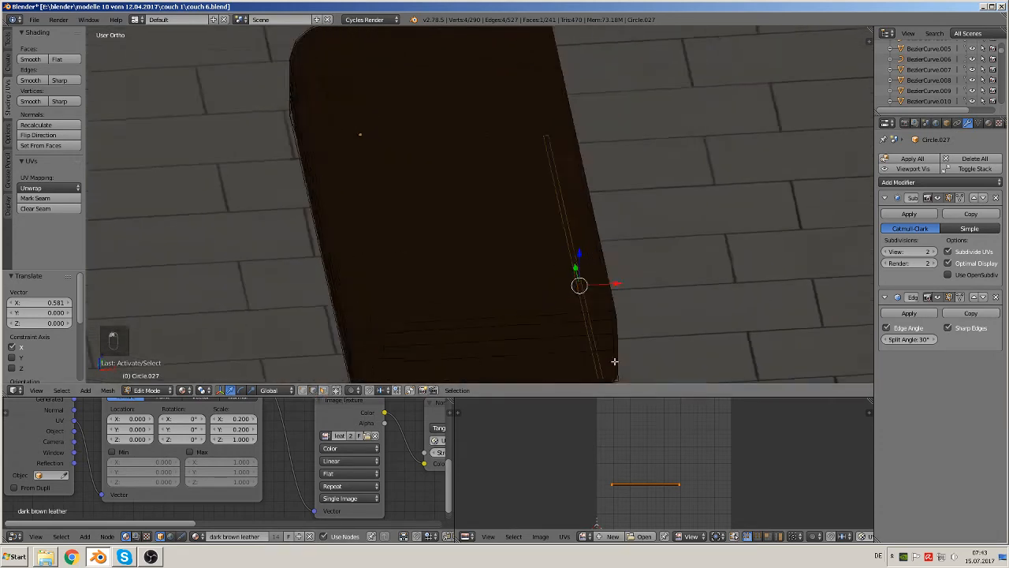
shift+middle_drag(593, 327, 472, 262)
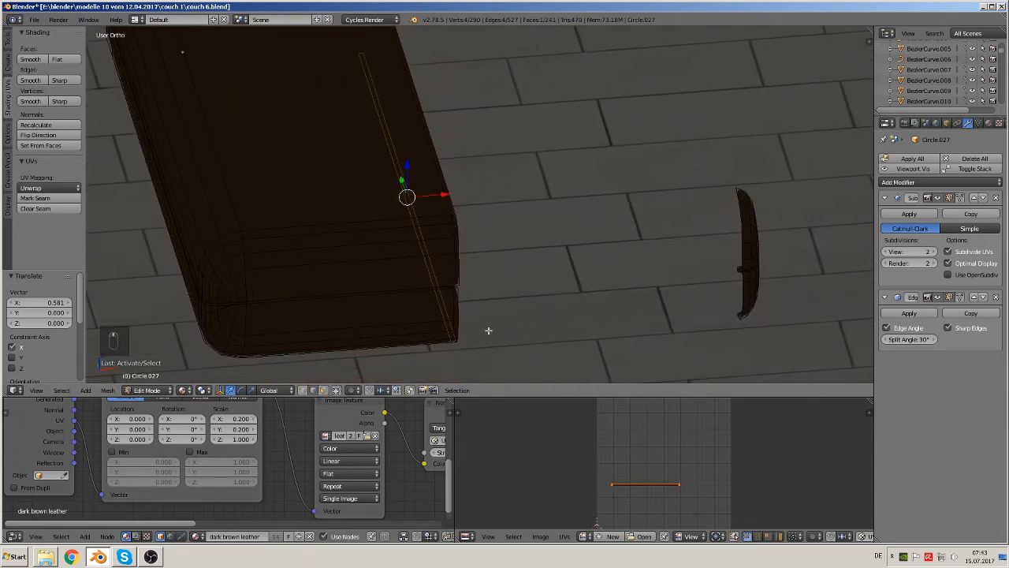
alt+right_click(461, 246)
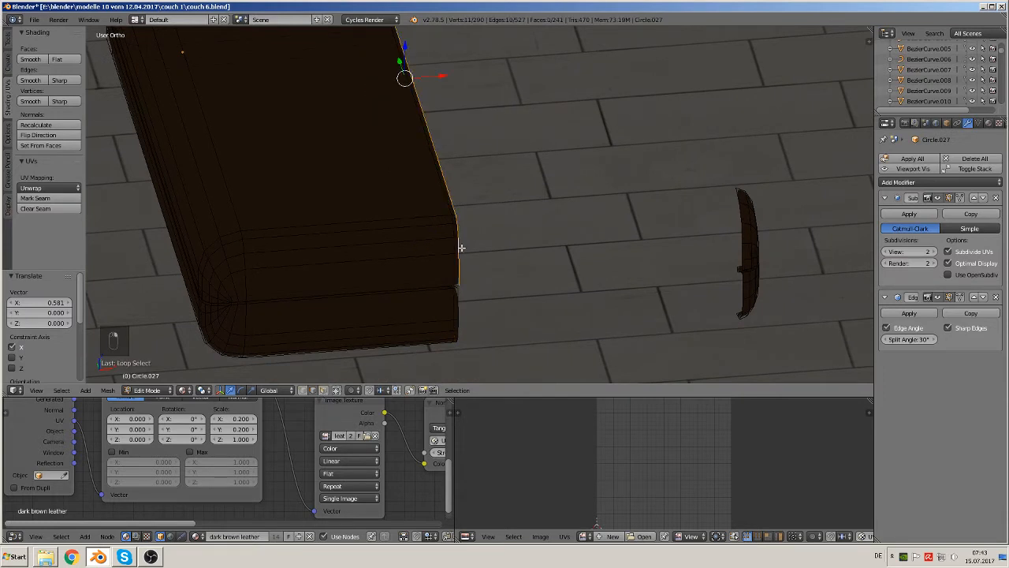
Step: Try bridging the corner piece's upper open edges to the matching upper edges at the cushion's outer end with Bridge Edge Loops, and undo the bridge
alt+right_click(740, 214)
middle_drag(697, 276, 655, 277)
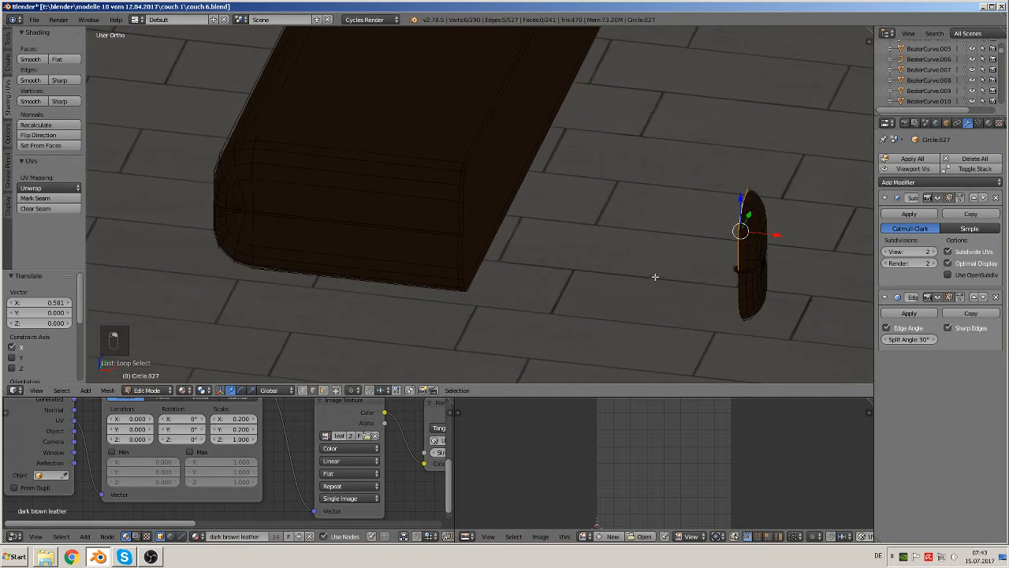
middle_drag(491, 202, 518, 233)
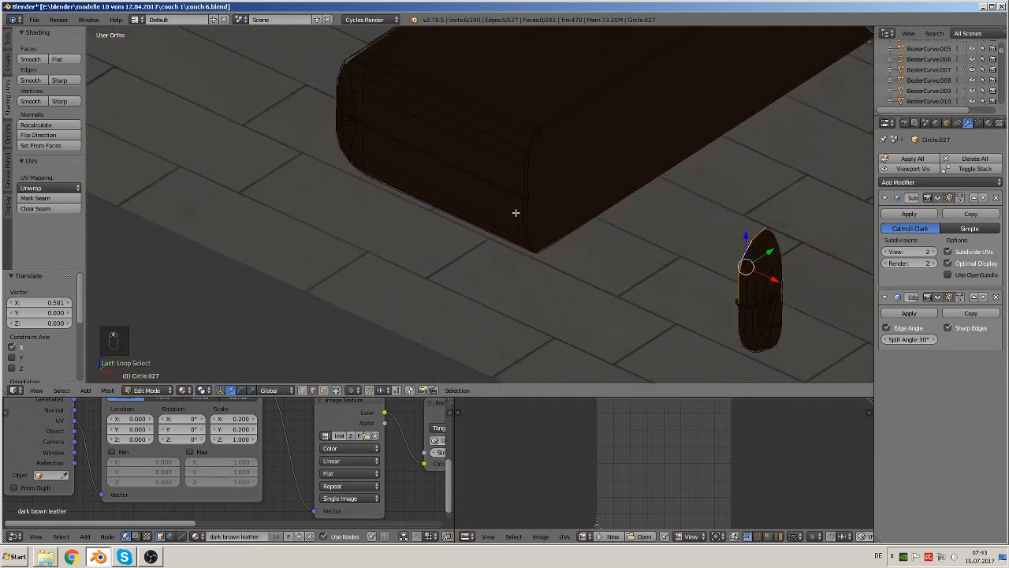
ctrl+right_click(539, 138)
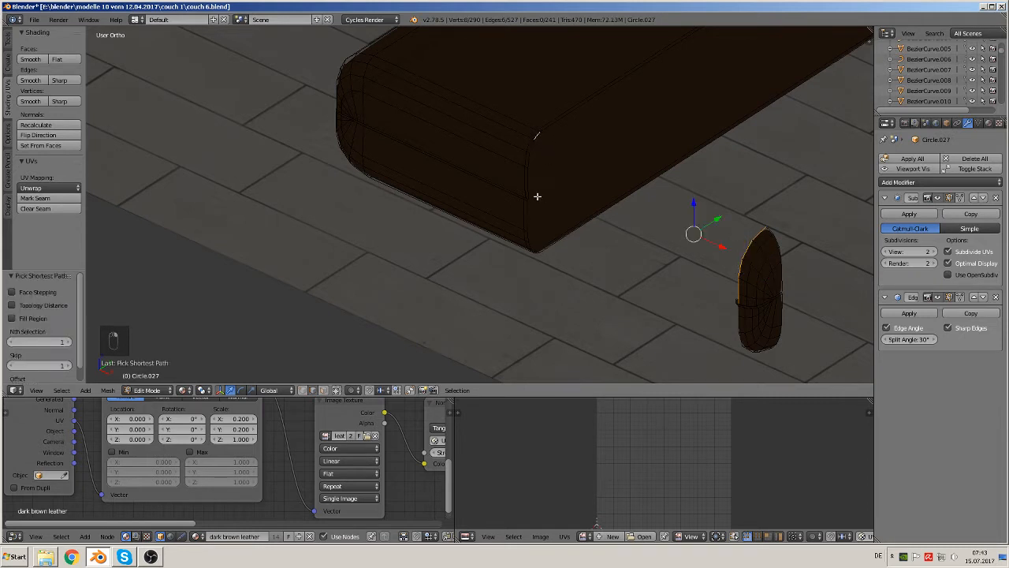
middle_drag(533, 197, 561, 217)
scroll(561, 218, up, 2)
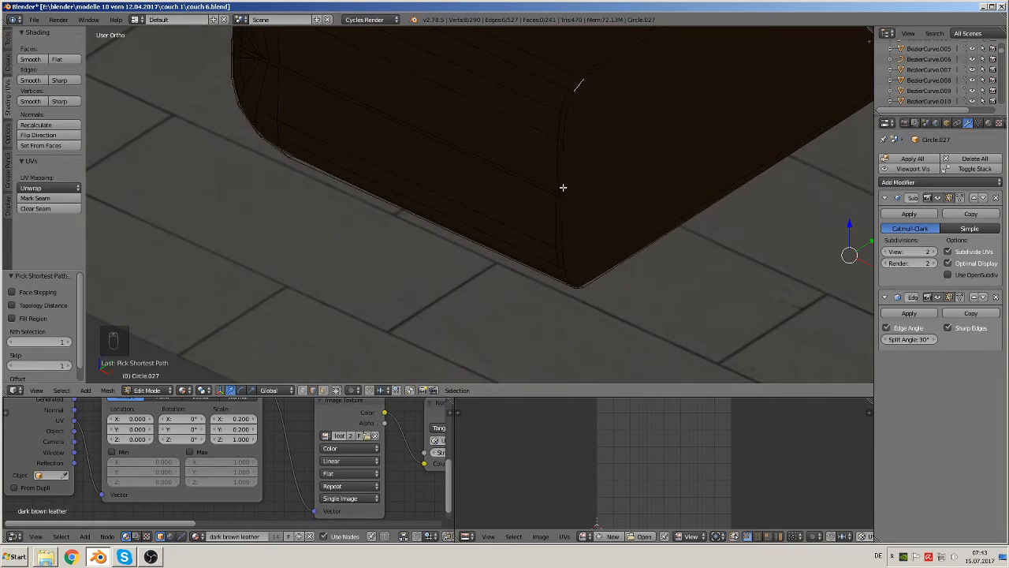
ctrl+shift+right_click(560, 191)
middle_drag(560, 192, 624, 194)
scroll(574, 262, up, 2)
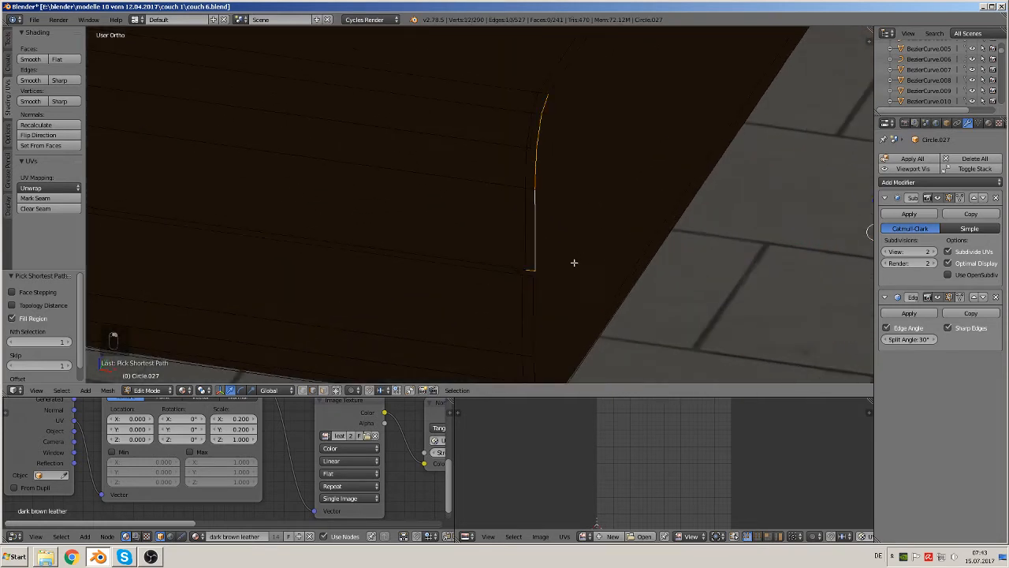
shift+right_click(530, 271)
scroll(568, 280, down, 4)
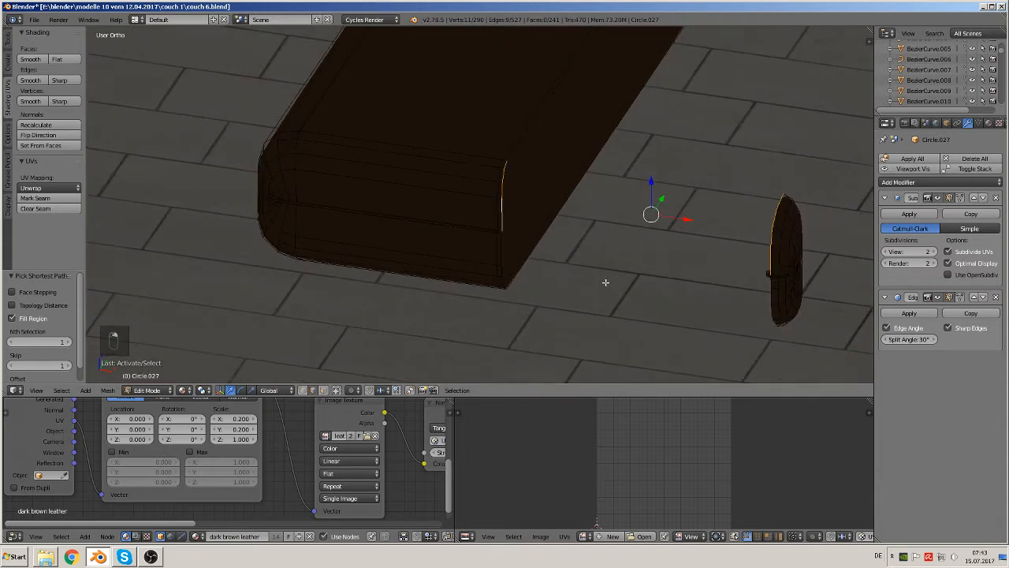
key(space)
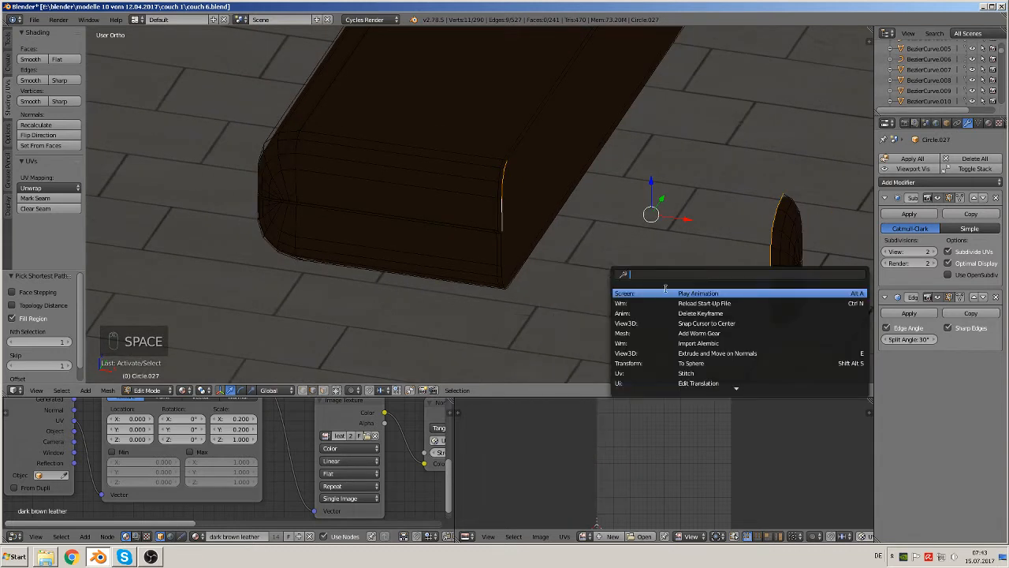
text(bri)
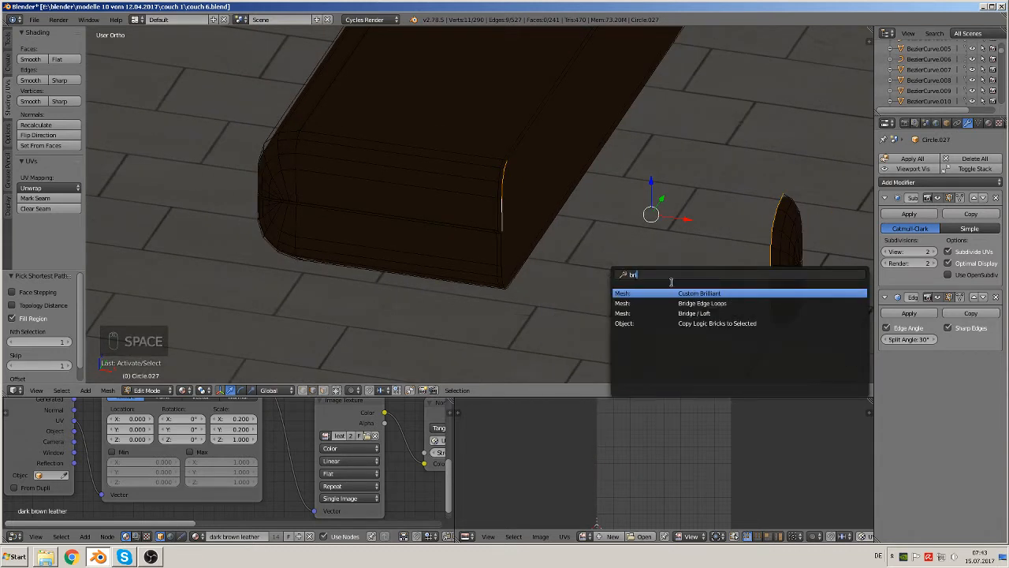
click(690, 300)
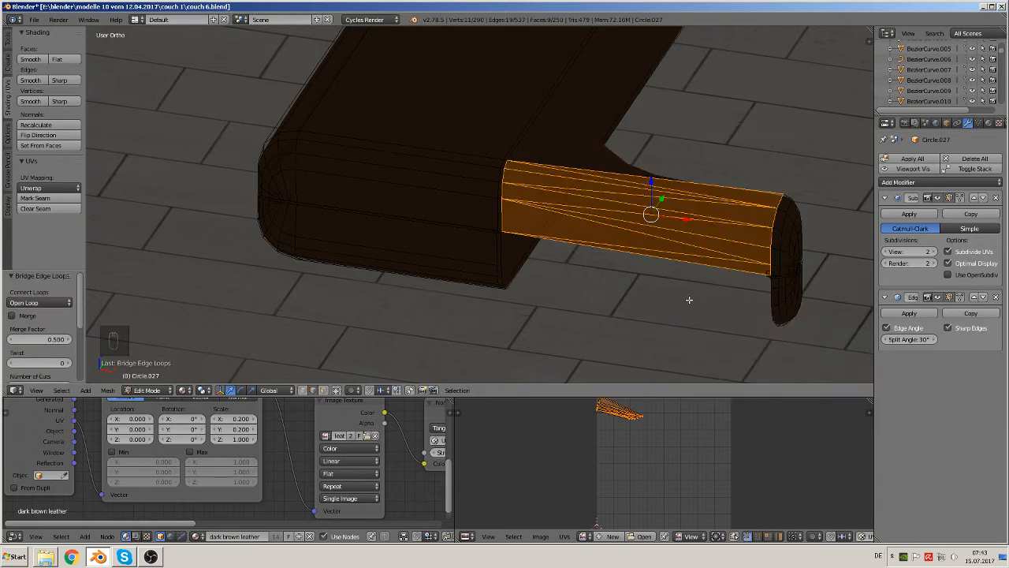
middle_drag(689, 299, 691, 243)
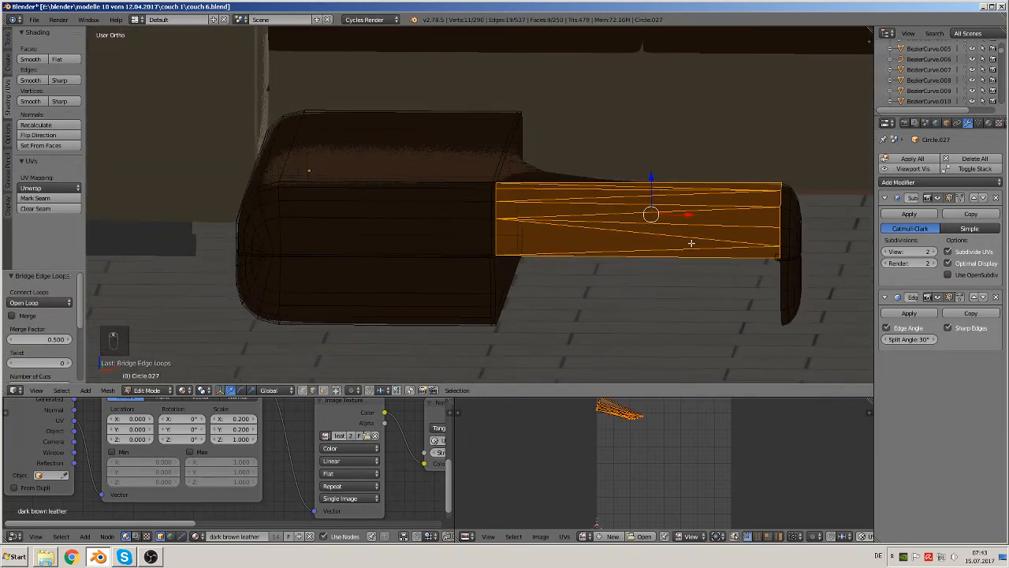
key(ctrl+z)
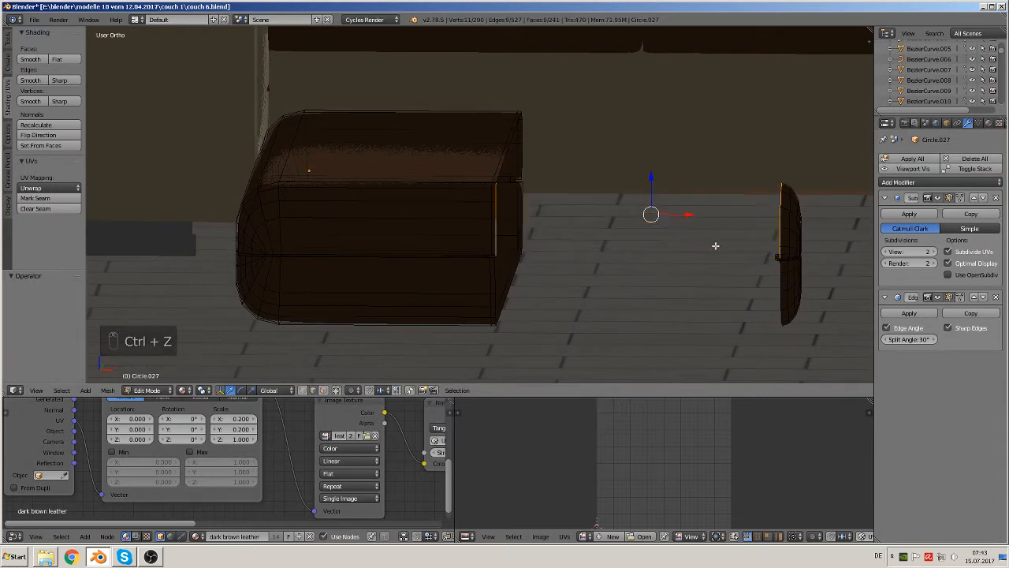
Step: Deselect everything in the cushion mesh and select the linked upper half of the detached corner piece
scroll(715, 244, up, 1)
key(Tab)
scroll(718, 258, down, 2)
key(a)
key(a)
middle_drag(725, 255, 694, 287)
key(Tab)
scroll(694, 286, down, 1)
key(a)
key(a)
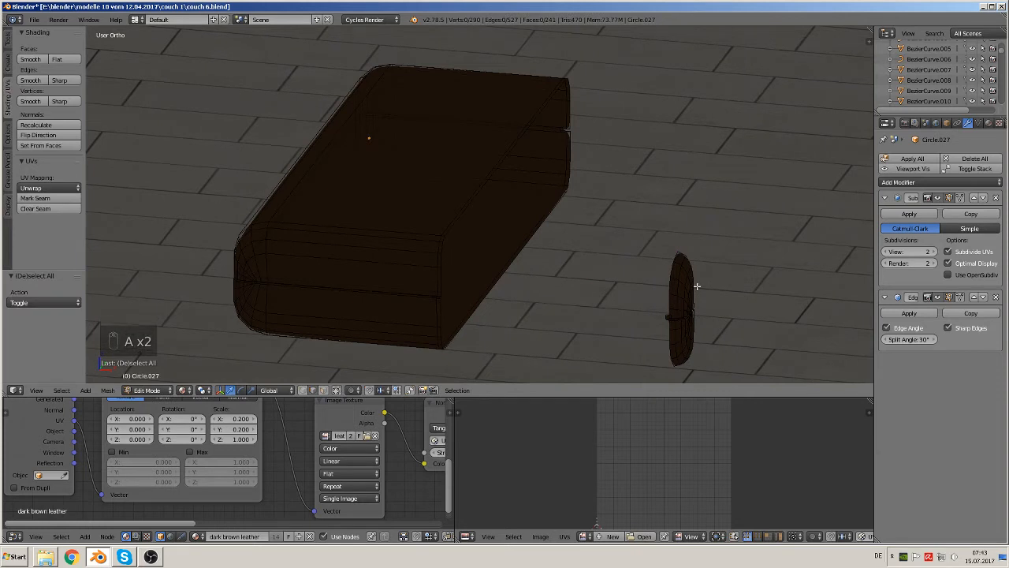
key(l)
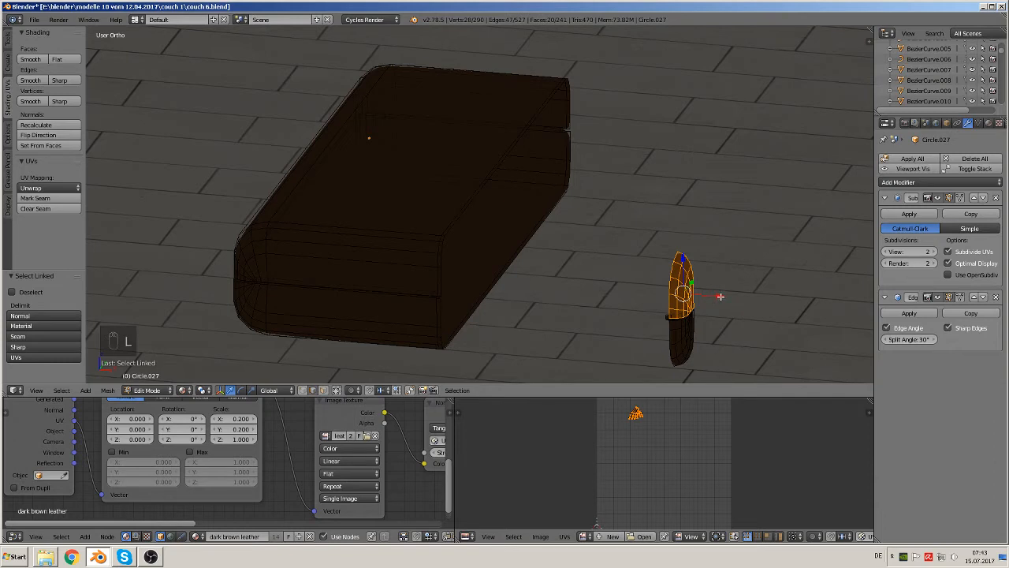
Step: Try to move the loose end piece's upper half about 1.87 units along negative X, up to the cushion's open end
drag(720, 297, 499, 278)
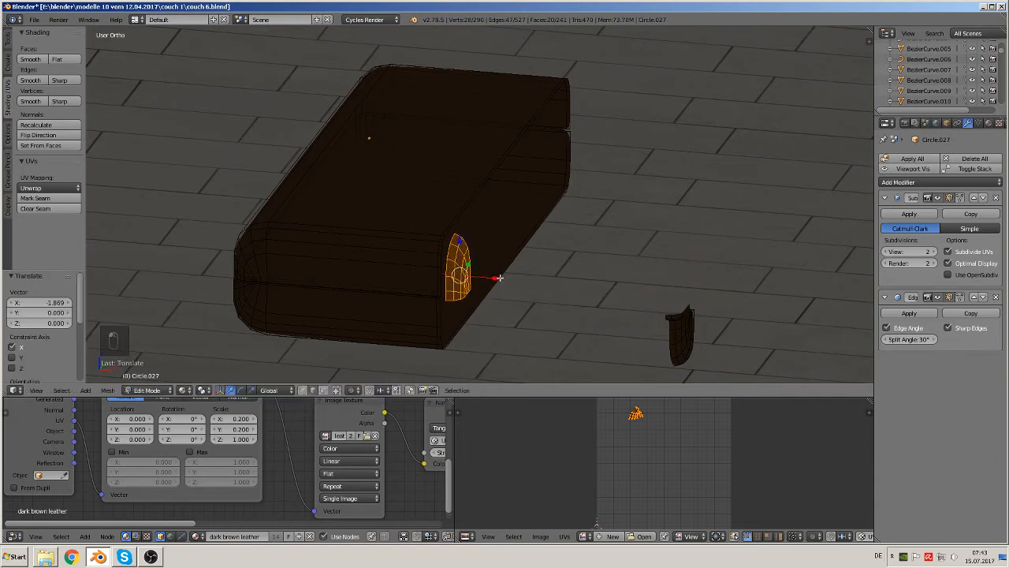
scroll(575, 242, up, 5)
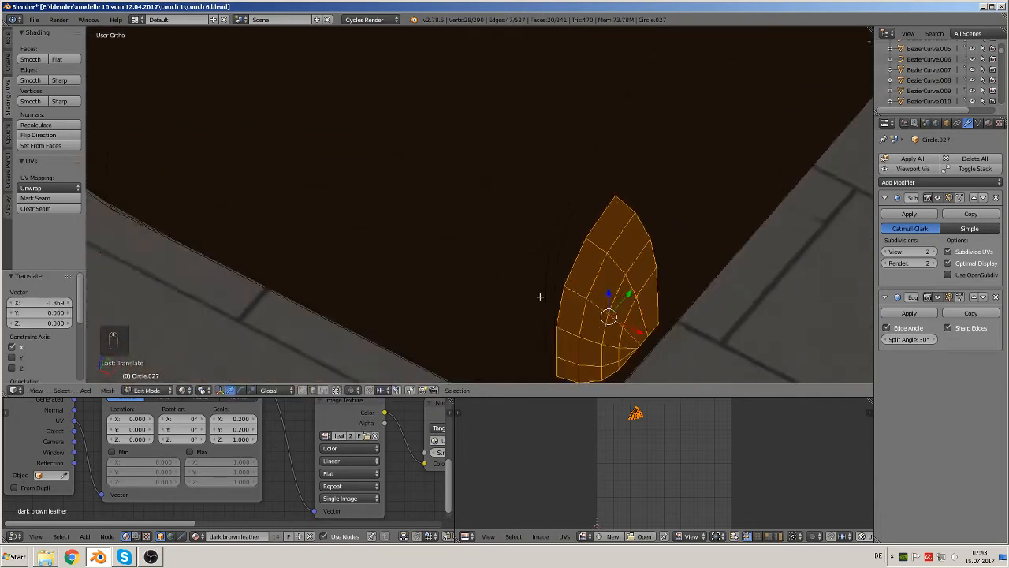
scroll(540, 297, down, 5)
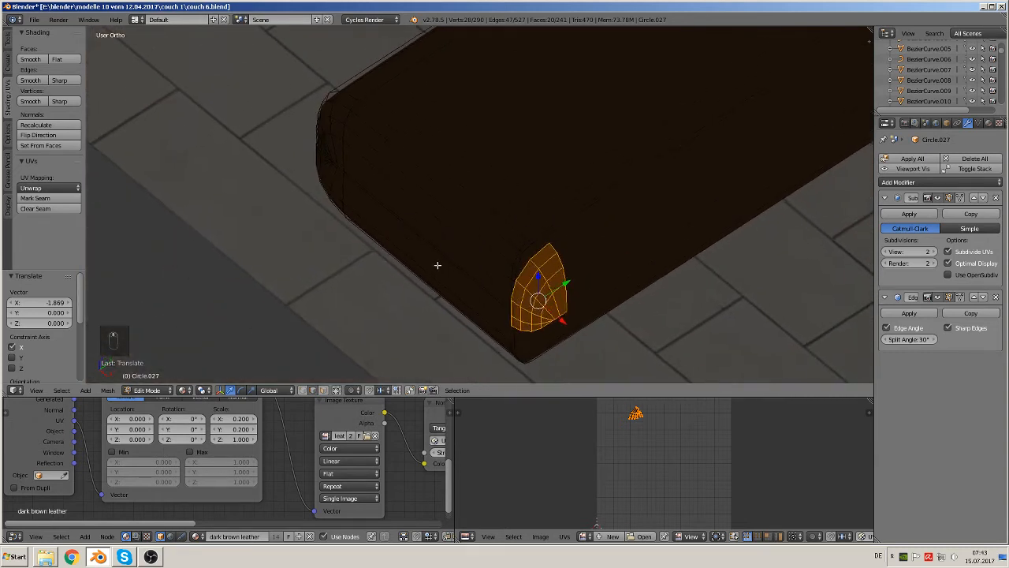
middle_drag(438, 265, 507, 257)
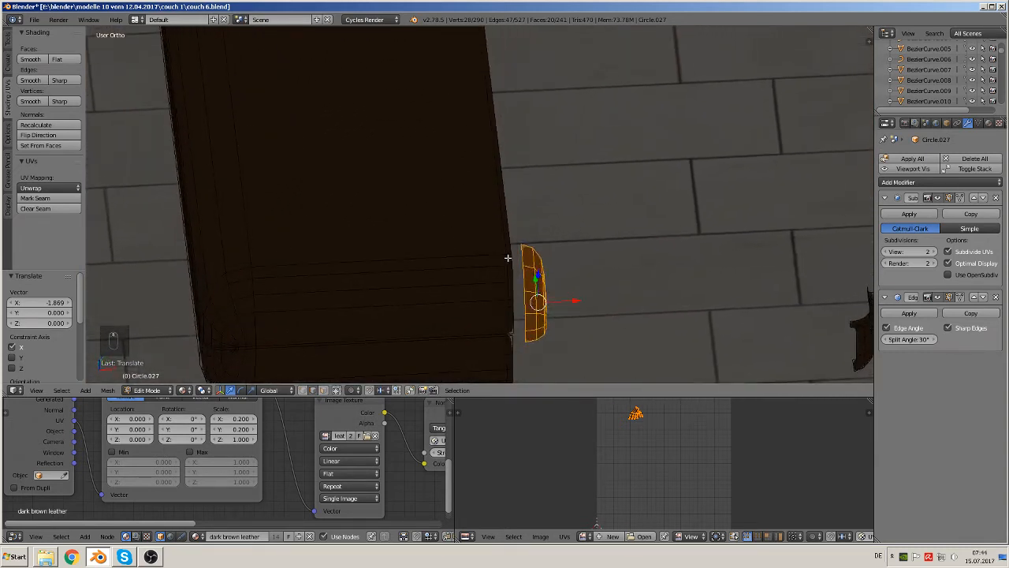
scroll(575, 271, down, 2)
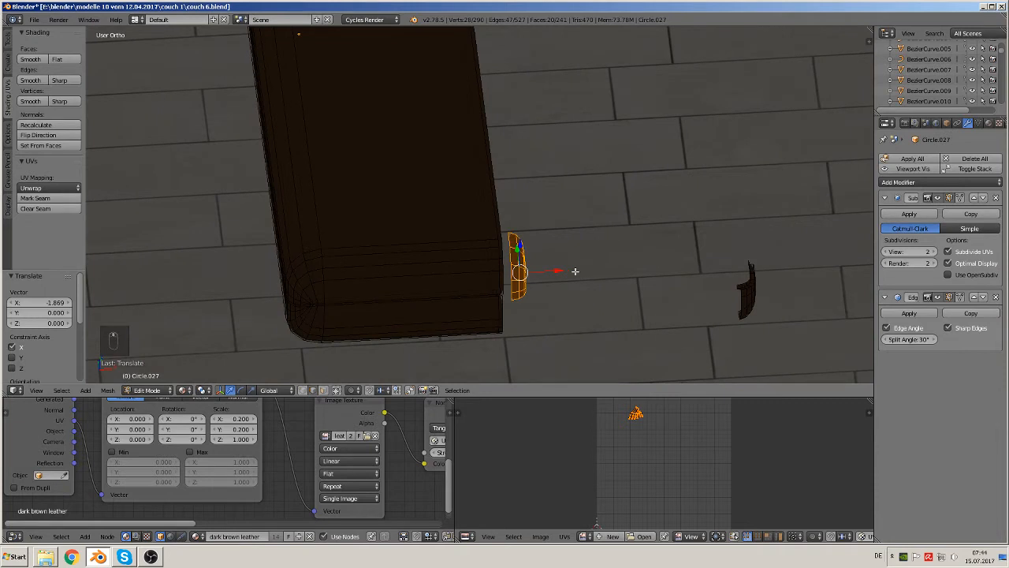
Step: Delete the vertices of both halves of the loose end piece beside the cushion
key(x)
click(575, 273)
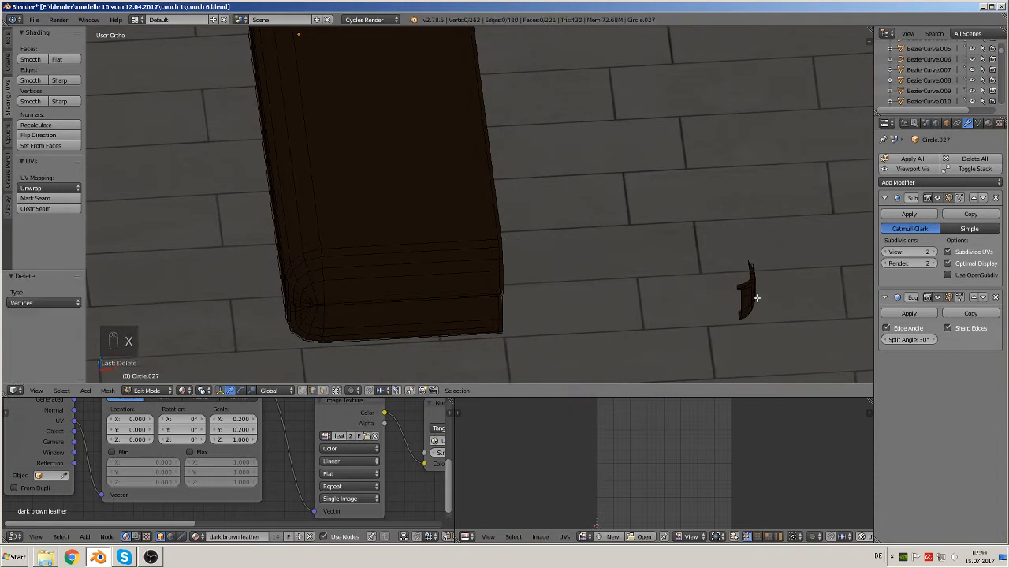
key(l)
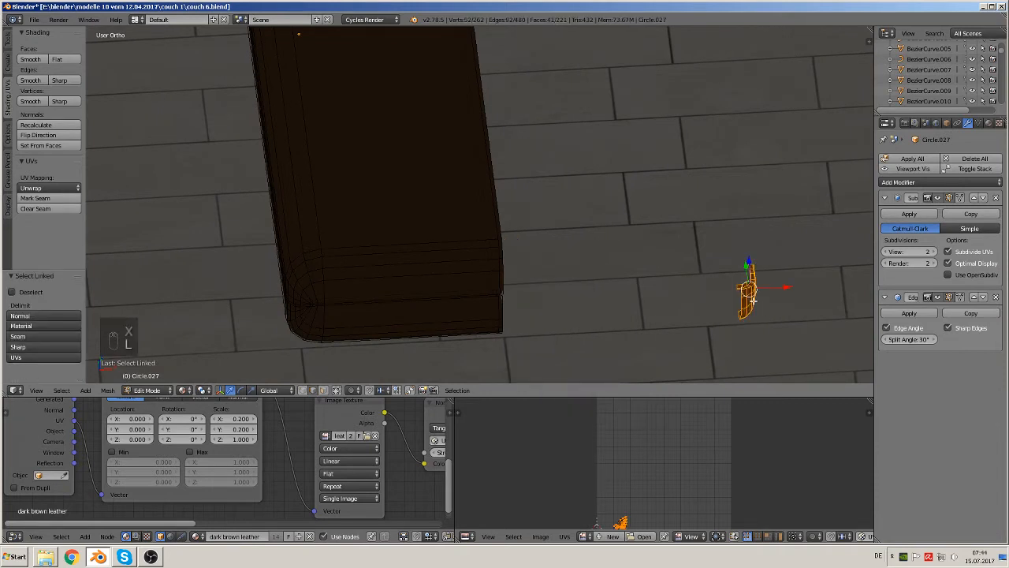
key(x)
click(755, 301)
scroll(513, 306, down, 1)
shift+middle_drag(474, 292, 594, 274)
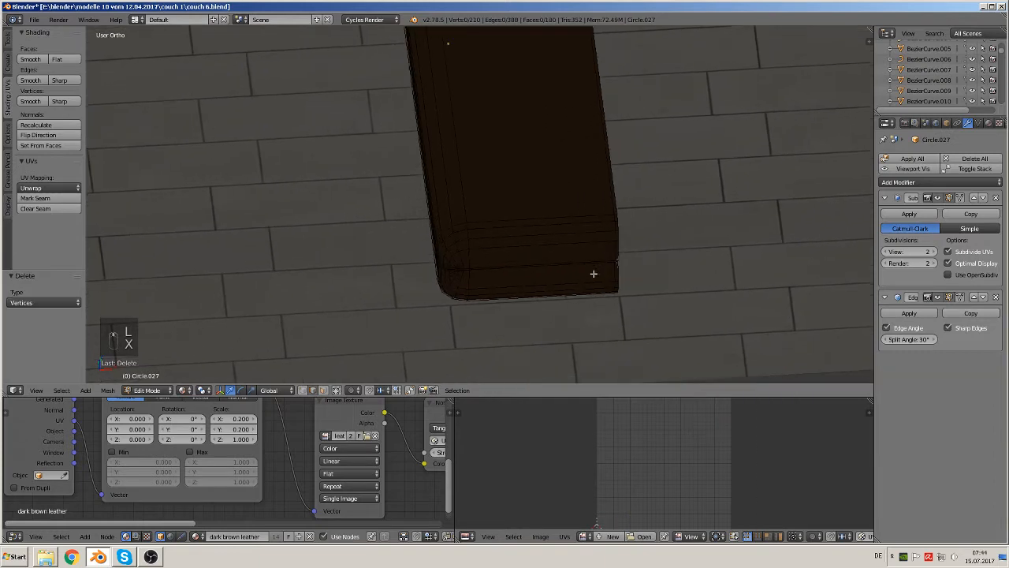
Step: Box-select the cushion's rounded front corner and duplicate it about 2.615 units along X, beyond the open end
middle_drag(466, 250, 496, 238)
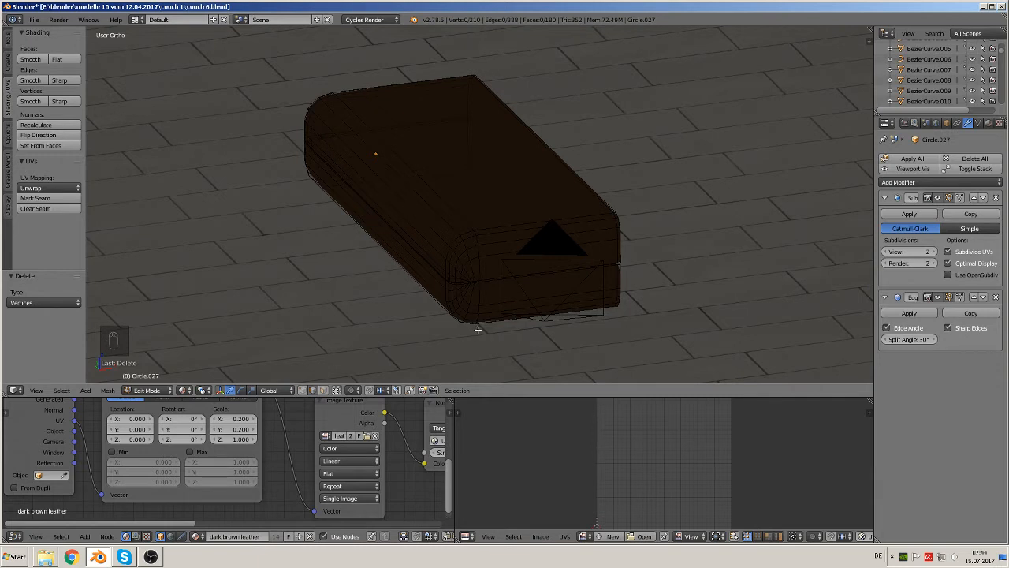
key(b)
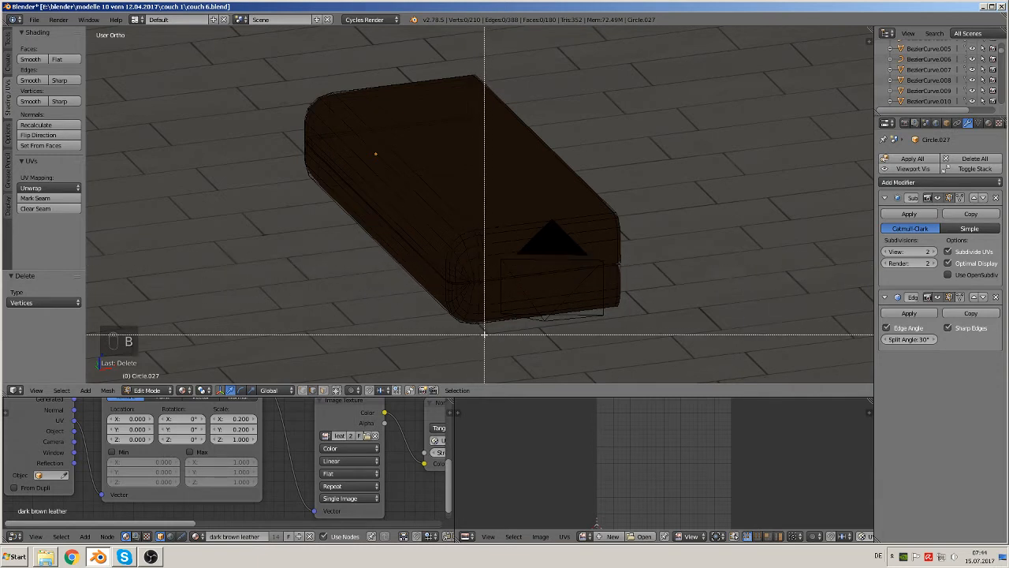
drag(489, 352, 426, 235)
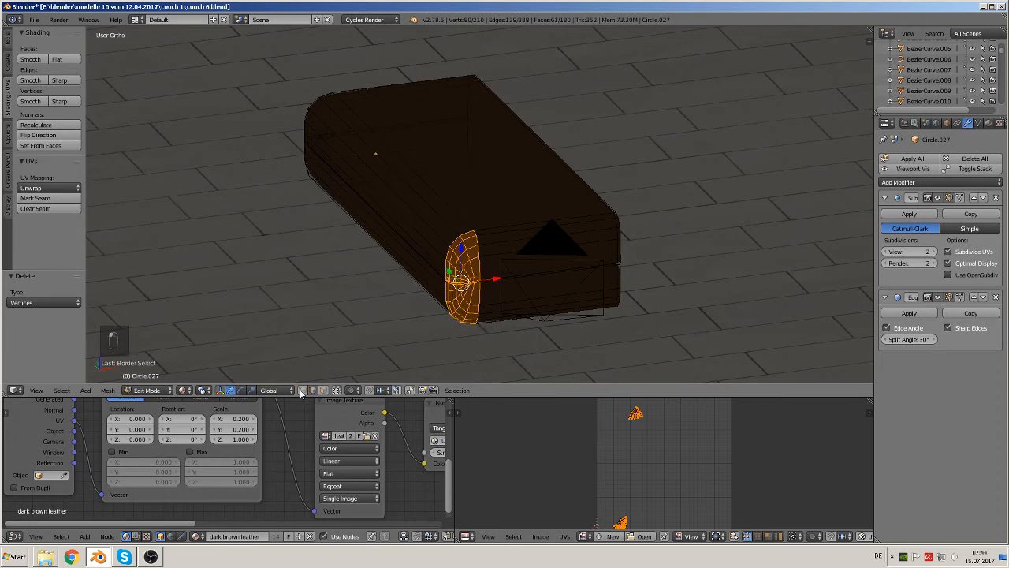
middle_drag(386, 337, 442, 314)
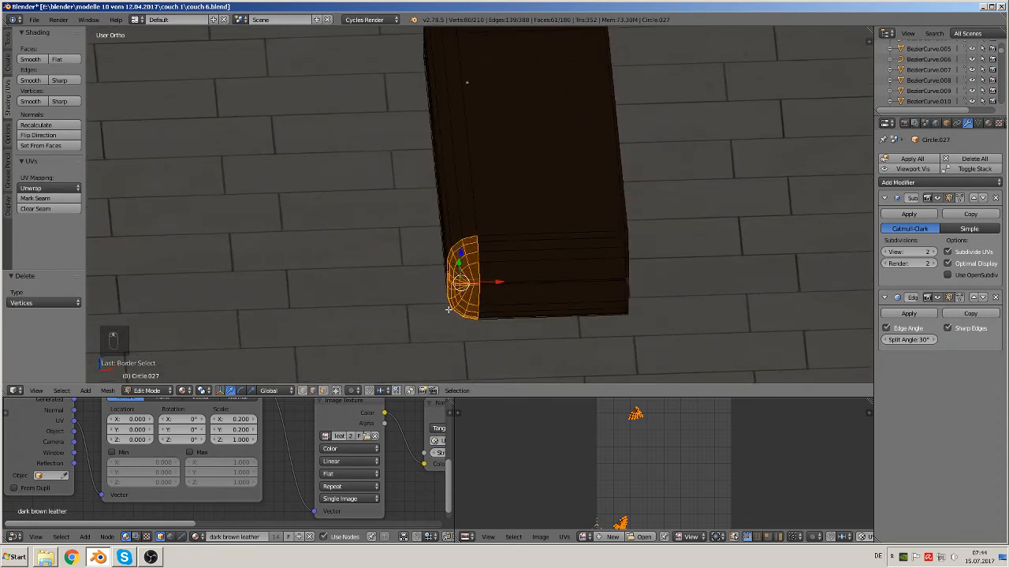
key(shift+d)
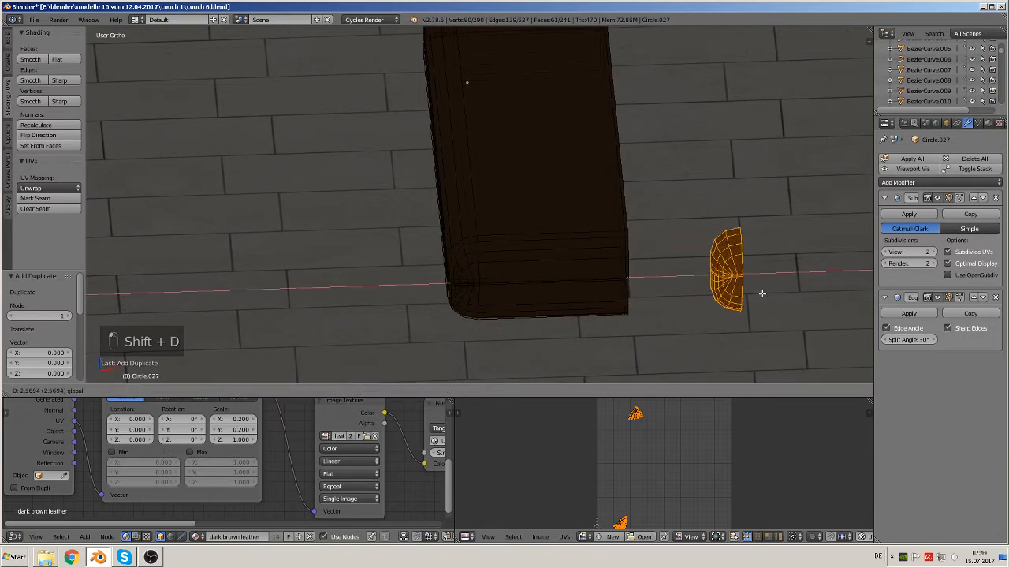
click(763, 293)
middle_drag(762, 293, 713, 268)
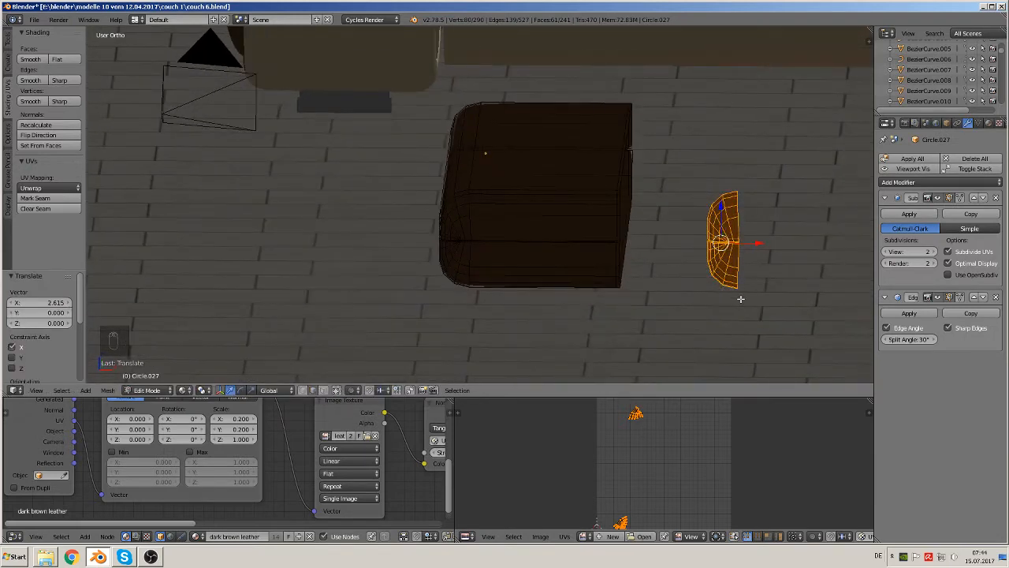
Step: Rotate the duplicated corner piece 180° around the Y axis
text(ry180)
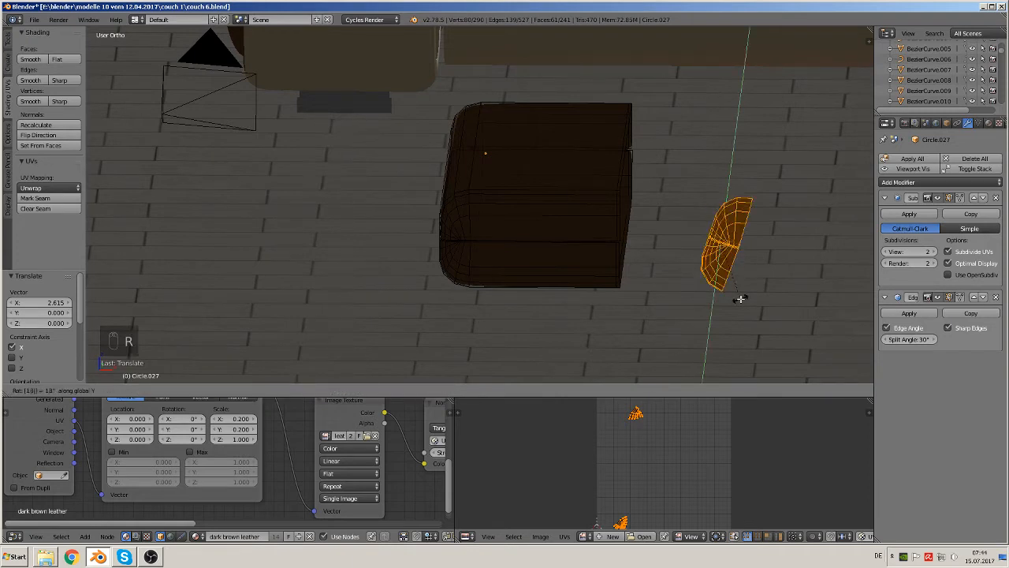
key(Return)
middle_drag(740, 298, 732, 268)
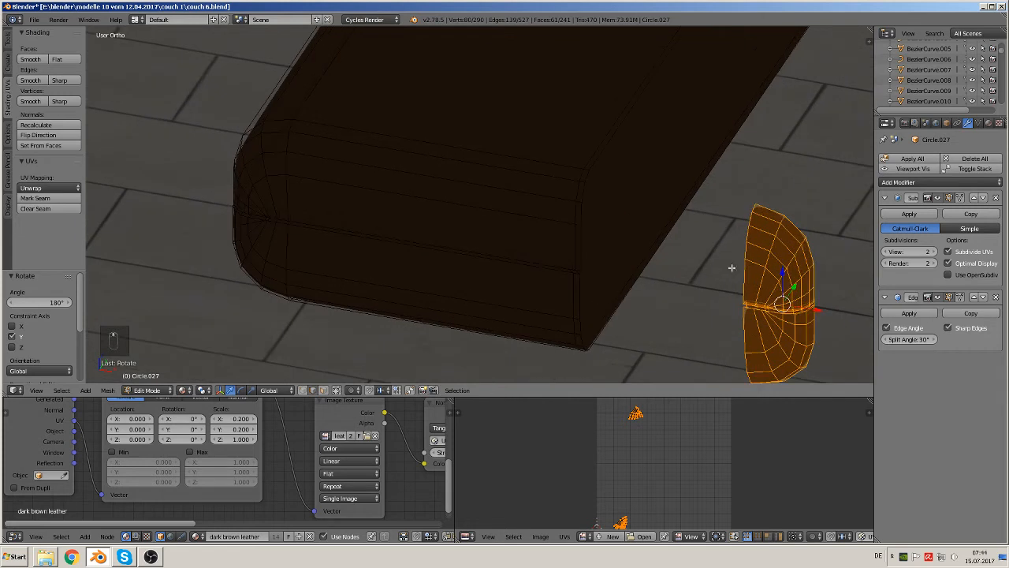
Step: Try to select the matching upper border edges on the cushion's open end and the duplicated corner piece
alt+right_click(743, 267)
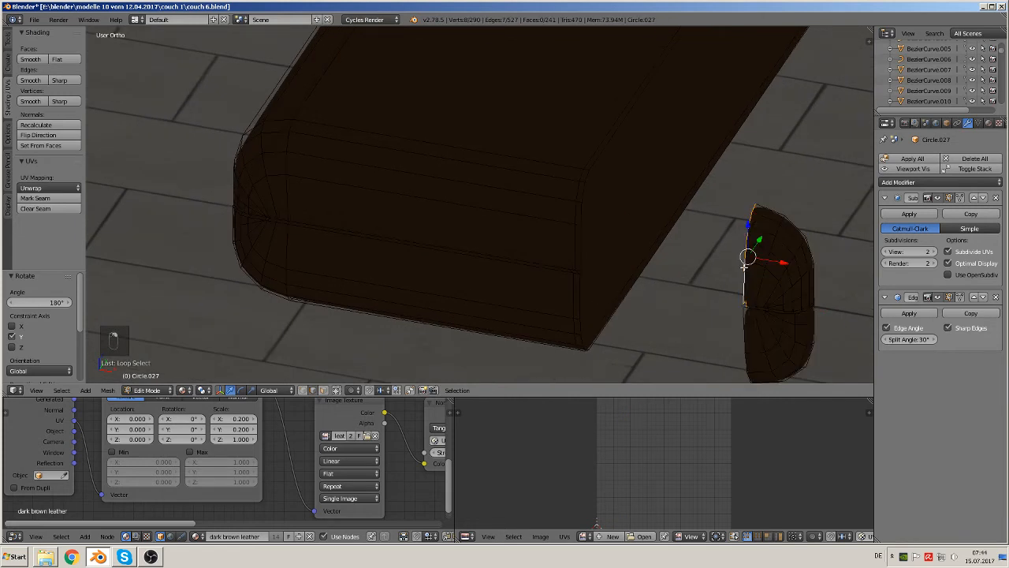
alt+shift+right_click(585, 249)
right_click(589, 177)
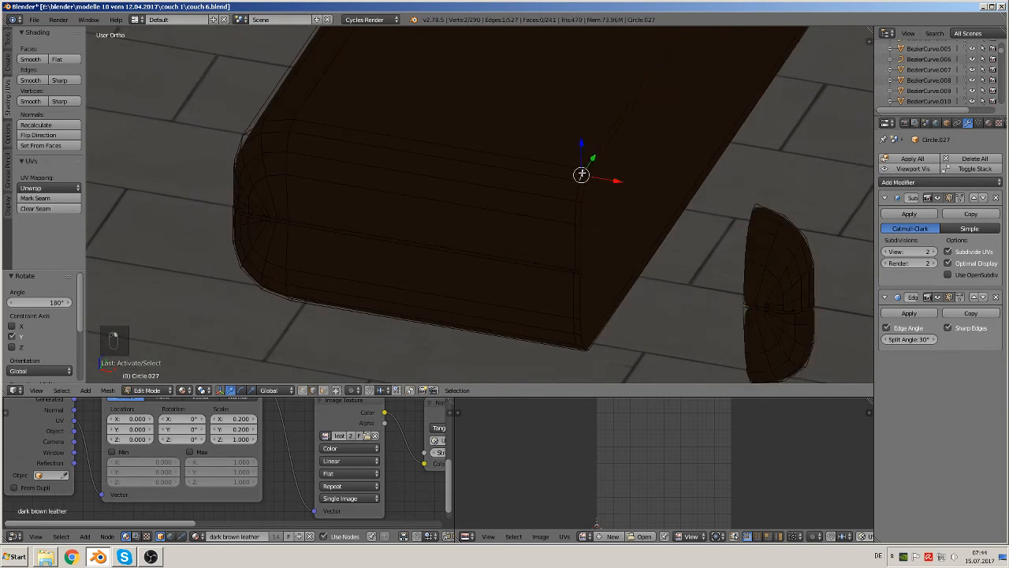
ctrl+right_click(584, 261)
middle_drag(646, 275, 735, 261)
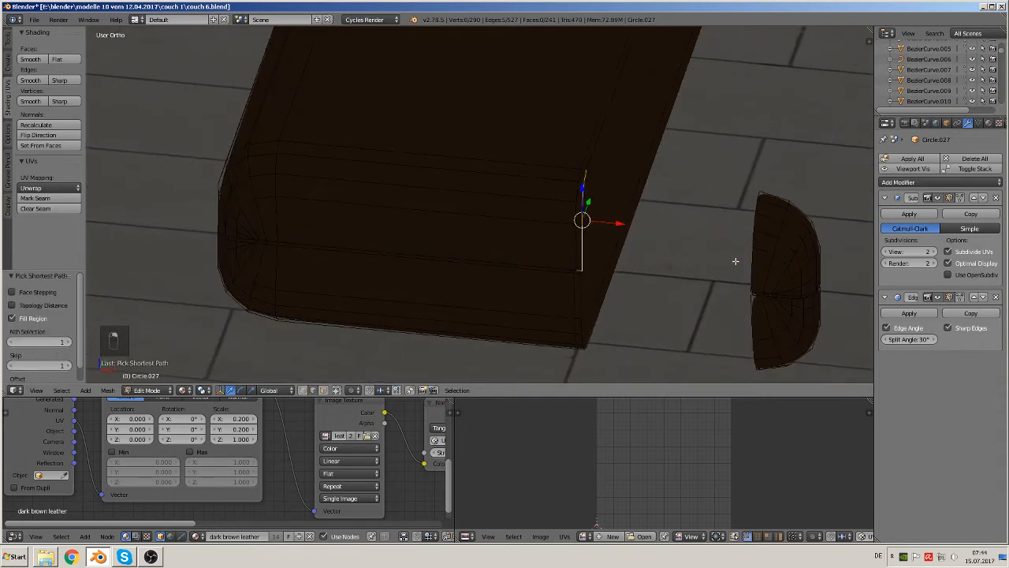
alt+right_click(751, 261)
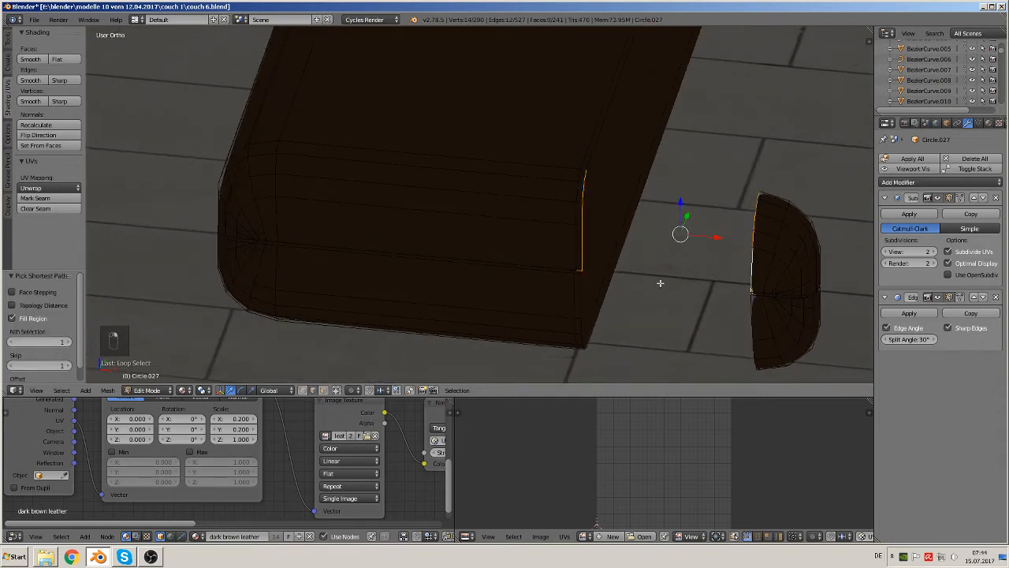
Step: Try to extend the cushion's border selection to the seam, removing stray vertices with circle select
scroll(660, 282, up, 2)
ctrl+right_click(622, 301)
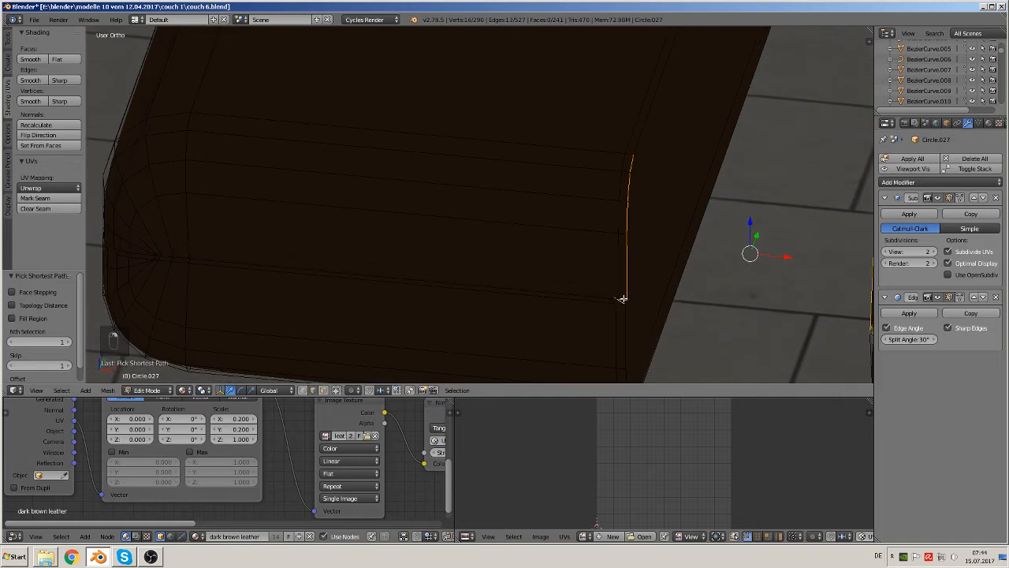
ctrl+right_click(626, 305)
key(c)
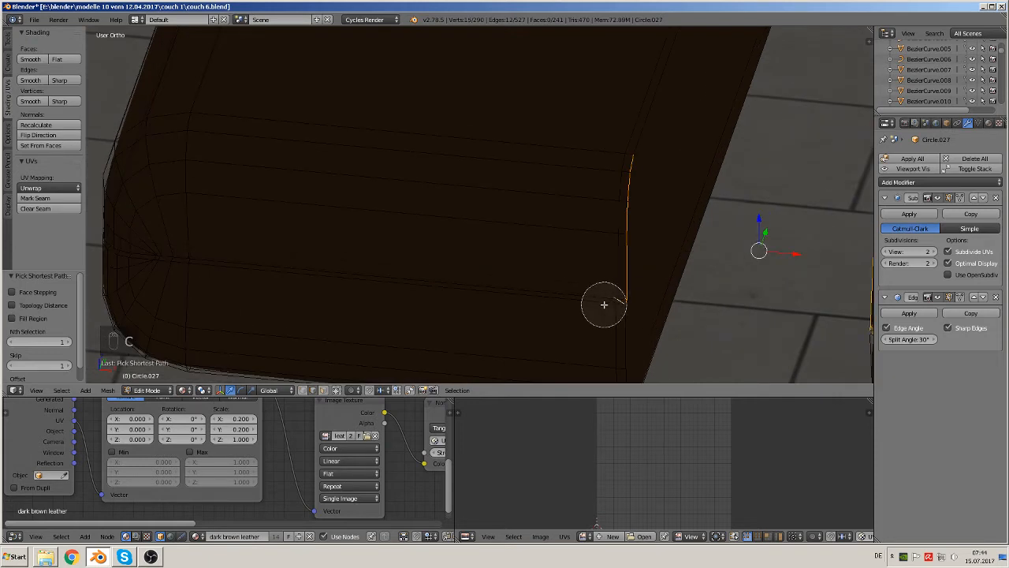
middle_click(604, 302)
key(Escape)
Step: Try to add the short seam-groove vertices at the cushion's open end to the border selection
scroll(672, 312, down, 1)
scroll(672, 312, down, 1)
middle_drag(672, 312, 532, 263)
scroll(698, 225, up, 3)
scroll(628, 210, up, 2)
scroll(544, 262, up, 2)
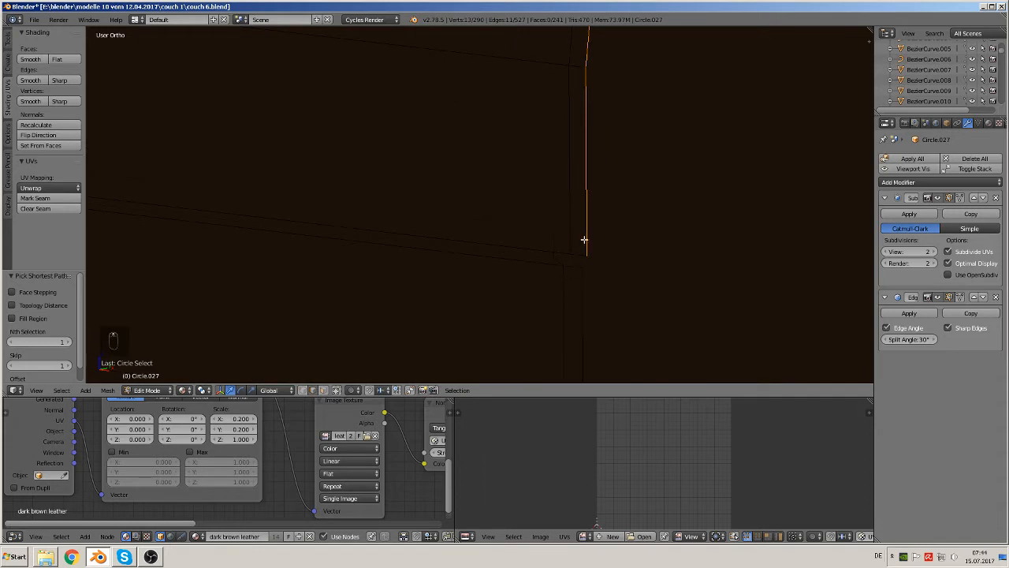
shift+right_click(575, 237)
middle_drag(581, 273, 565, 297)
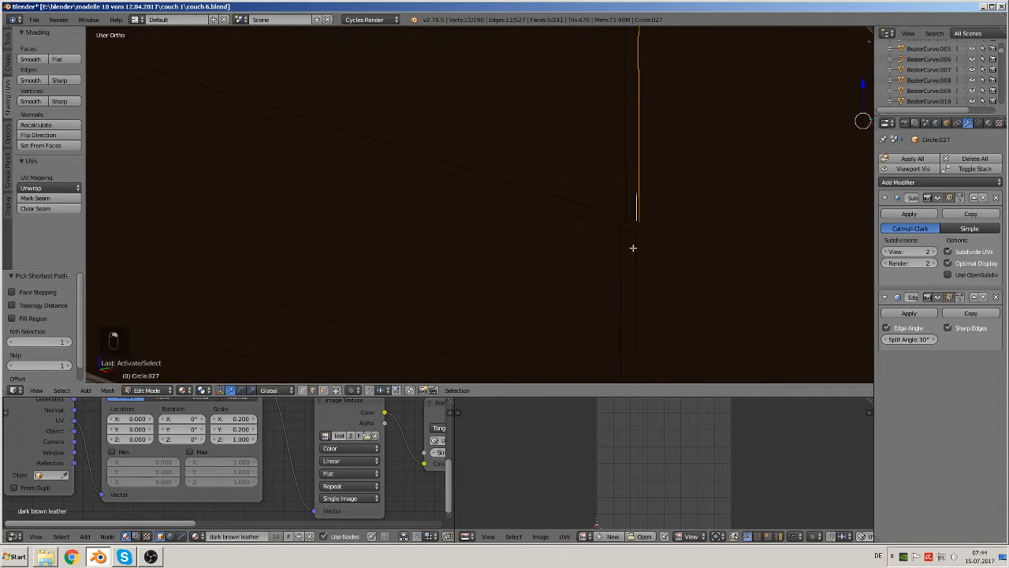
shift+right_click(639, 229)
scroll(697, 275, down, 5)
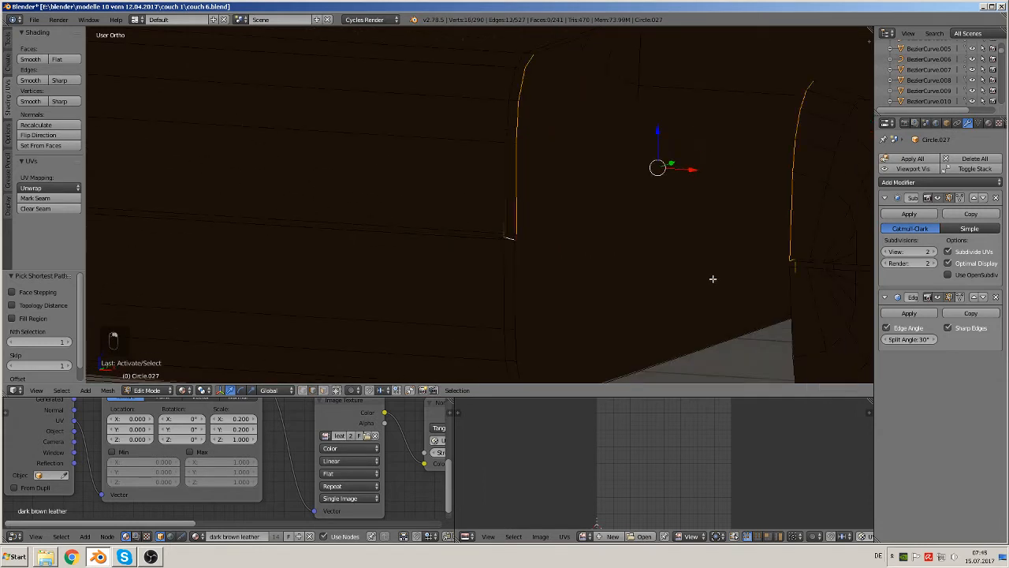
middle_drag(741, 282, 689, 252)
scroll(768, 285, up, 2)
scroll(737, 299, down, 5)
Step: Extrude the upper half's inner border of the duplicated corner piece −0.825 along X toward the cushion
alt+right_click(671, 231)
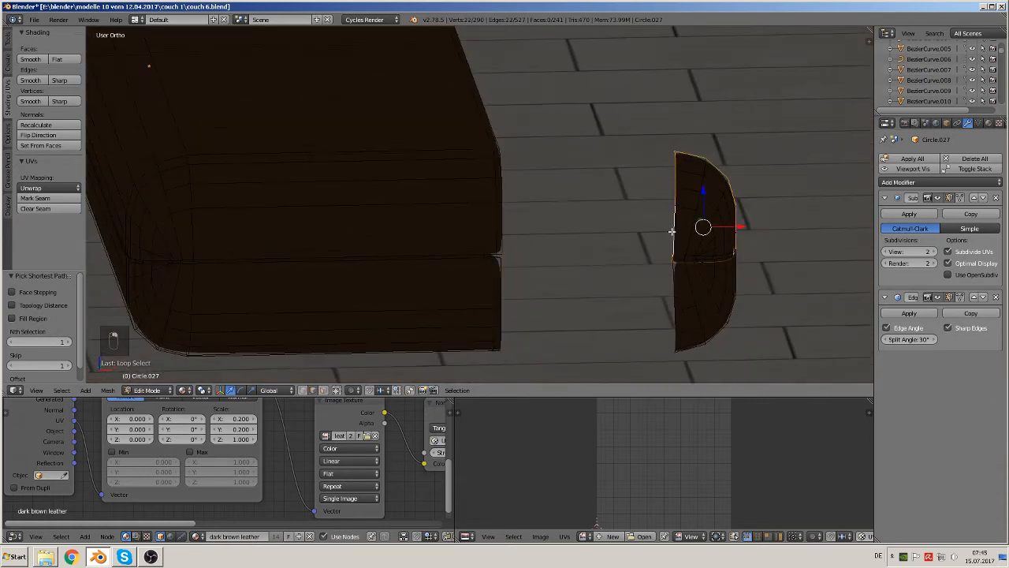
alt+right_click(673, 228)
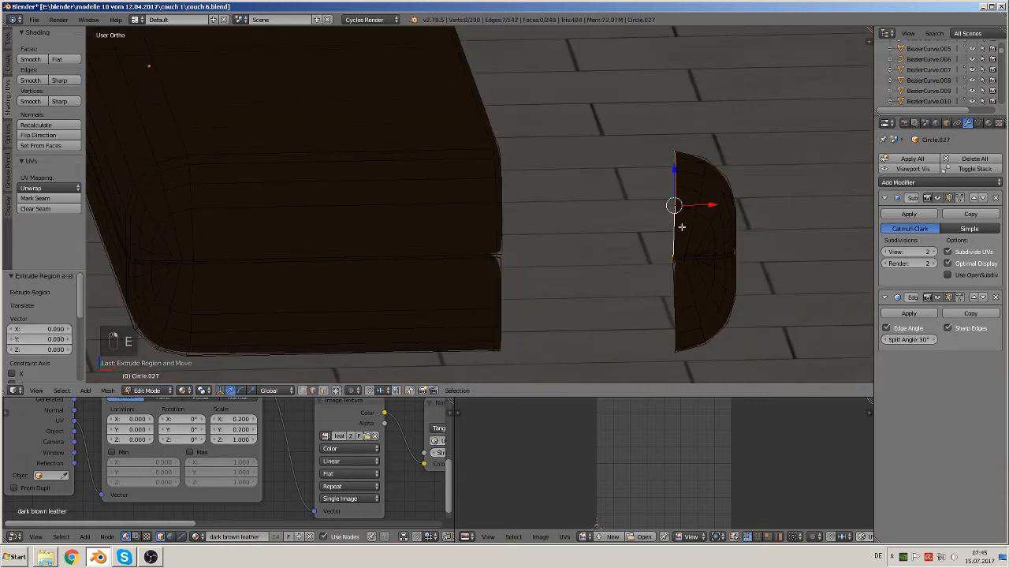
key(e)
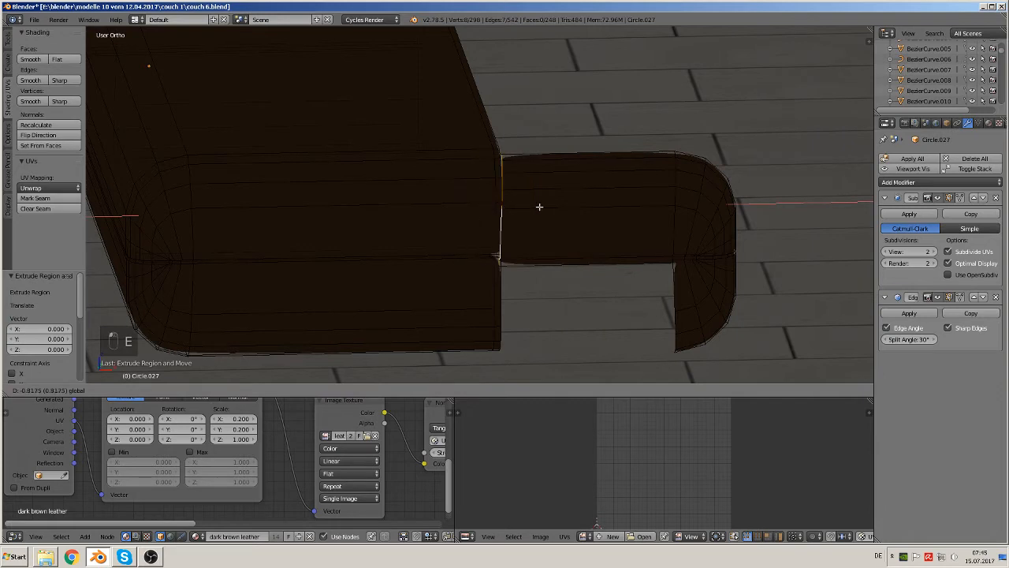
click(538, 207)
middle_drag(537, 208, 506, 230)
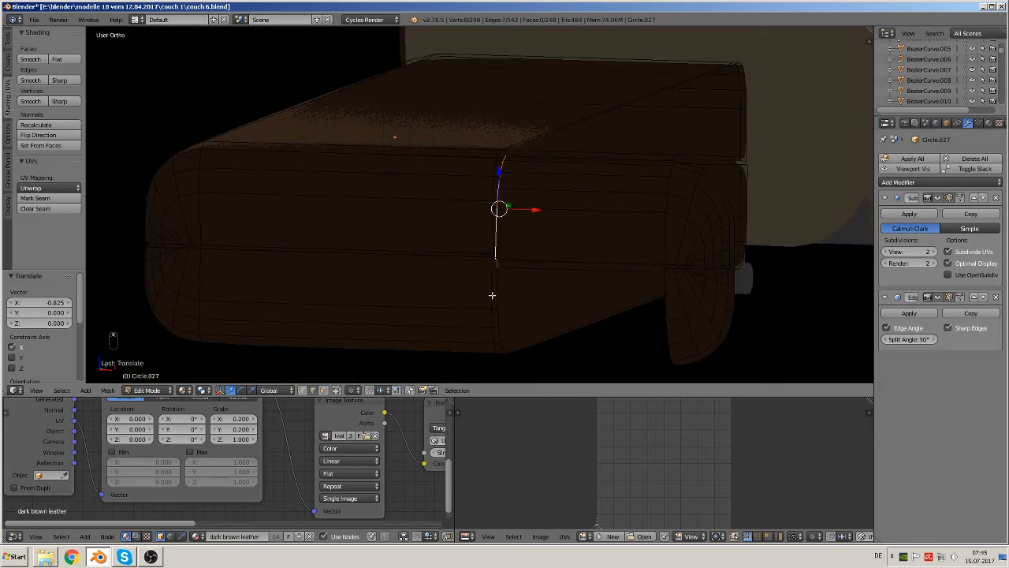
Step: Move the extruded upper border back 0.280 along X, leaving a gap to the cushion
middle_drag(532, 278, 579, 279)
key(g)
key(x)
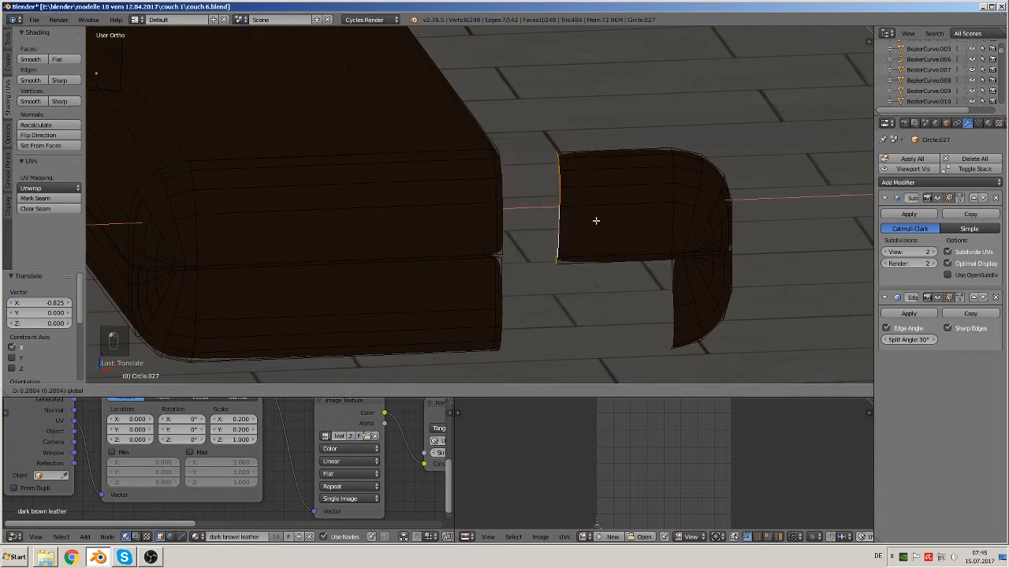
click(596, 220)
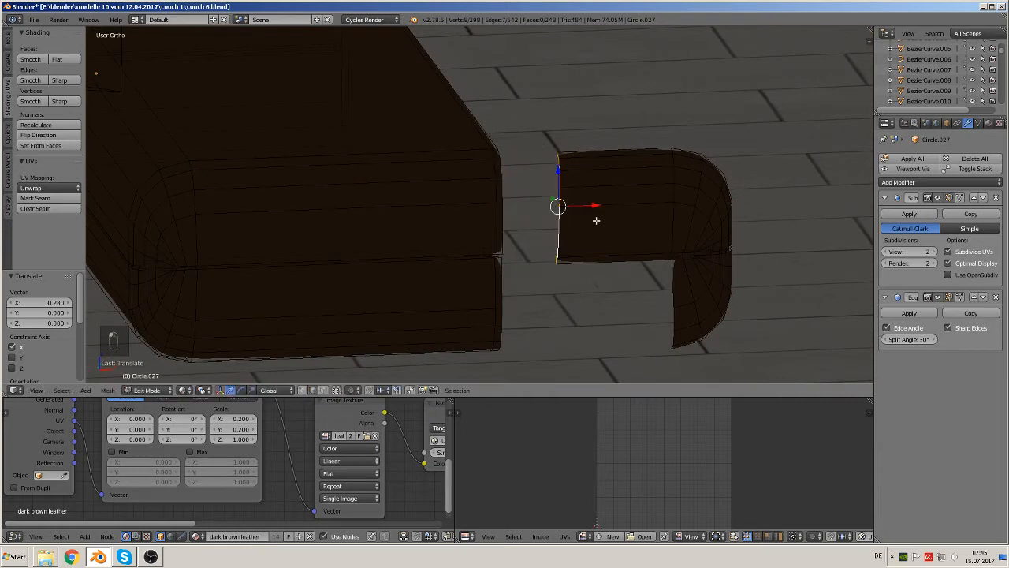
Step: Extrude the corner piece's lower inner border −0.539 along X, level with the upper half, and leave Edit Mode
alt+right_click(678, 284)
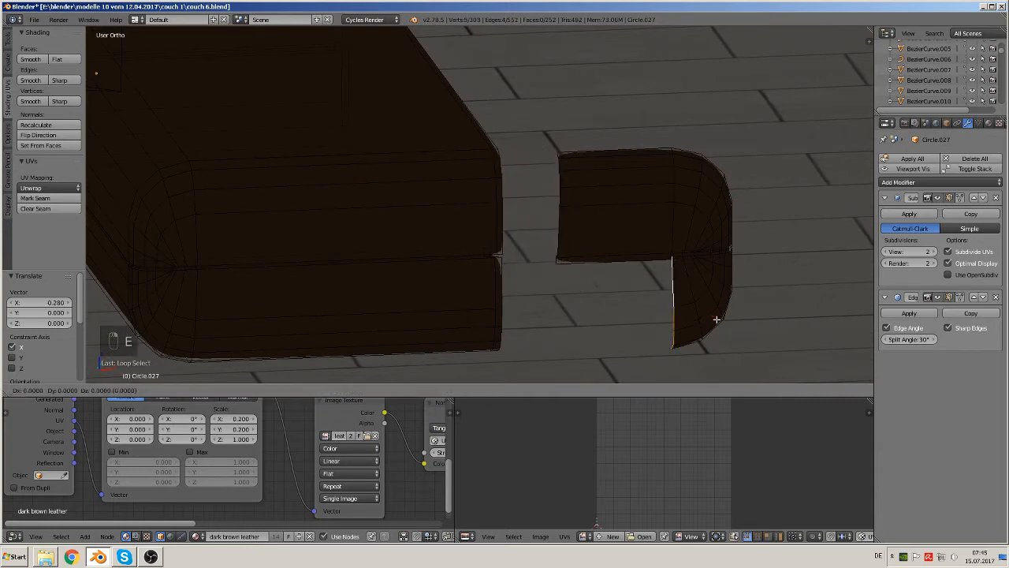
key(e)
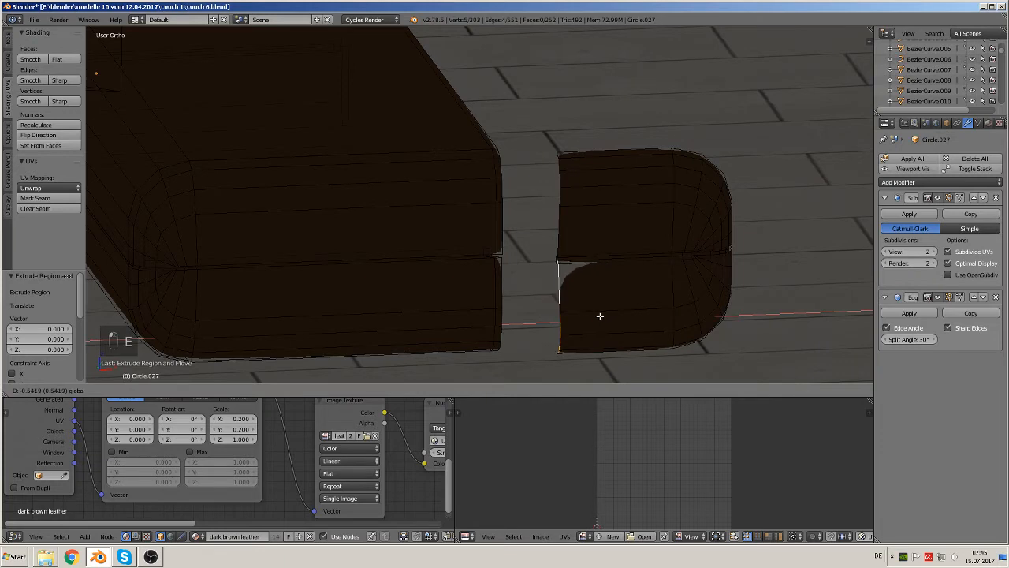
click(600, 316)
middle_drag(601, 317, 567, 322)
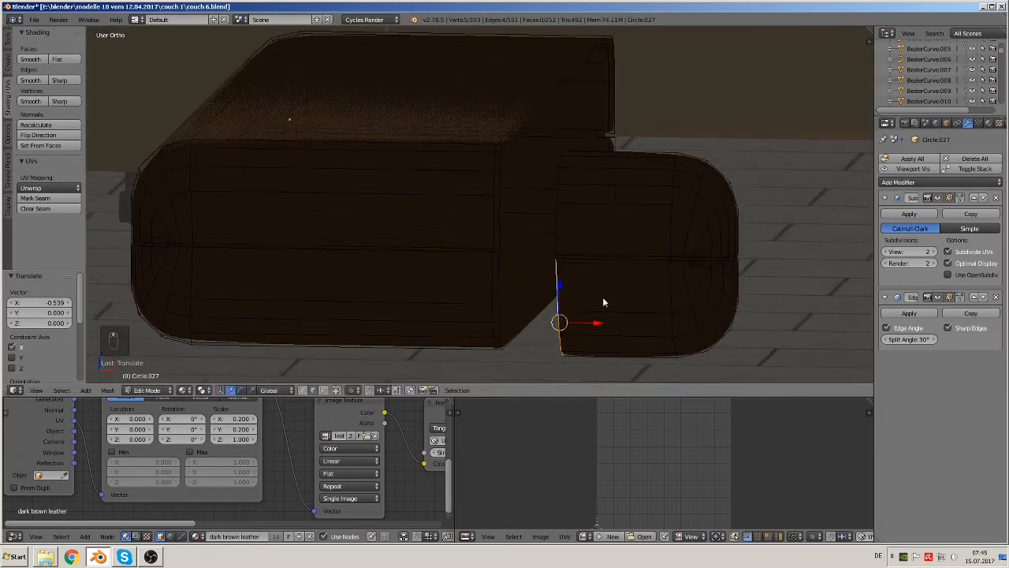
key(Tab)
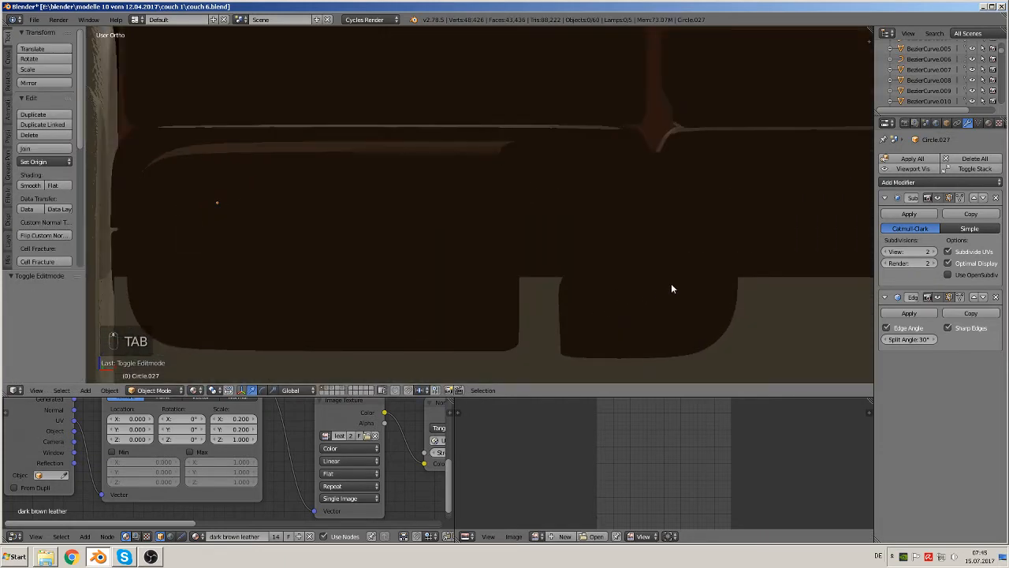
Step: Re-enter Edit Mode on the cushion and examine how the corner piece's inner border lines up with the cushion's open end
key(KP_3)
key(Tab)
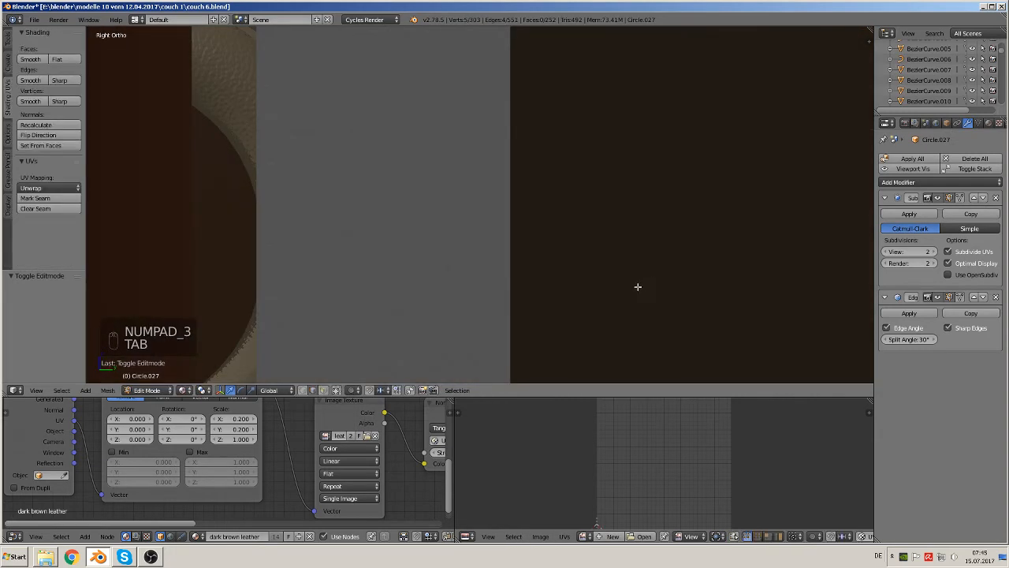
scroll(444, 295, down, 4)
middle_drag(410, 258, 661, 377)
scroll(648, 364, up, 2)
shift+middle_drag(479, 363, 798, 196)
middle_drag(684, 252, 687, 214)
scroll(668, 245, up, 2)
scroll(669, 245, up, 2)
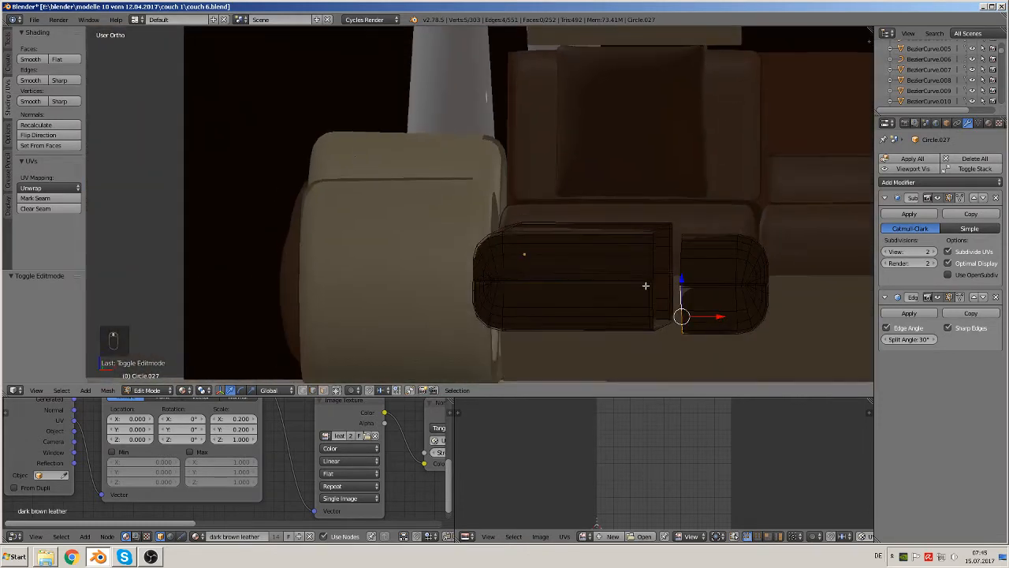
scroll(601, 240, up, 3)
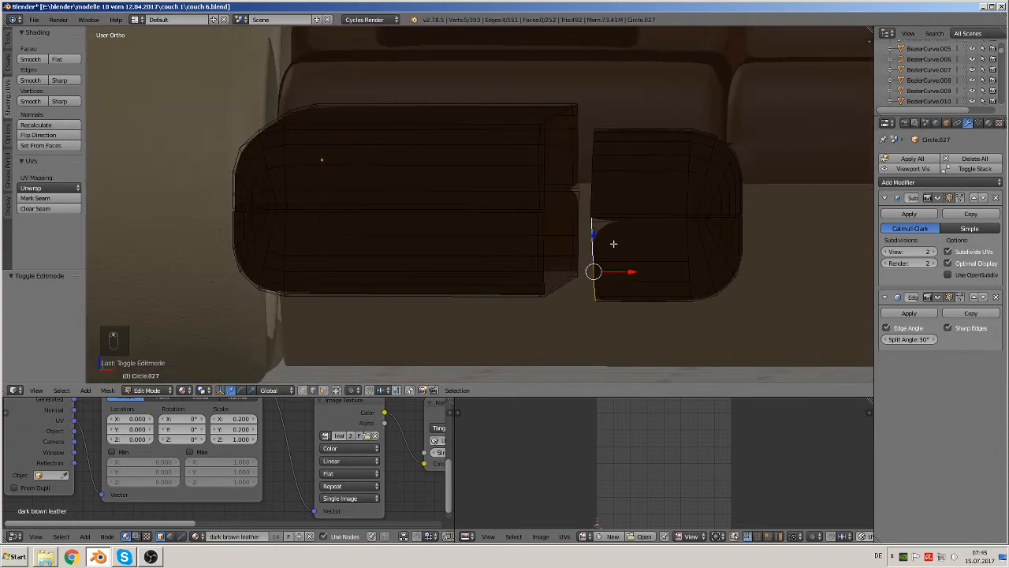
middle_drag(614, 243, 618, 241)
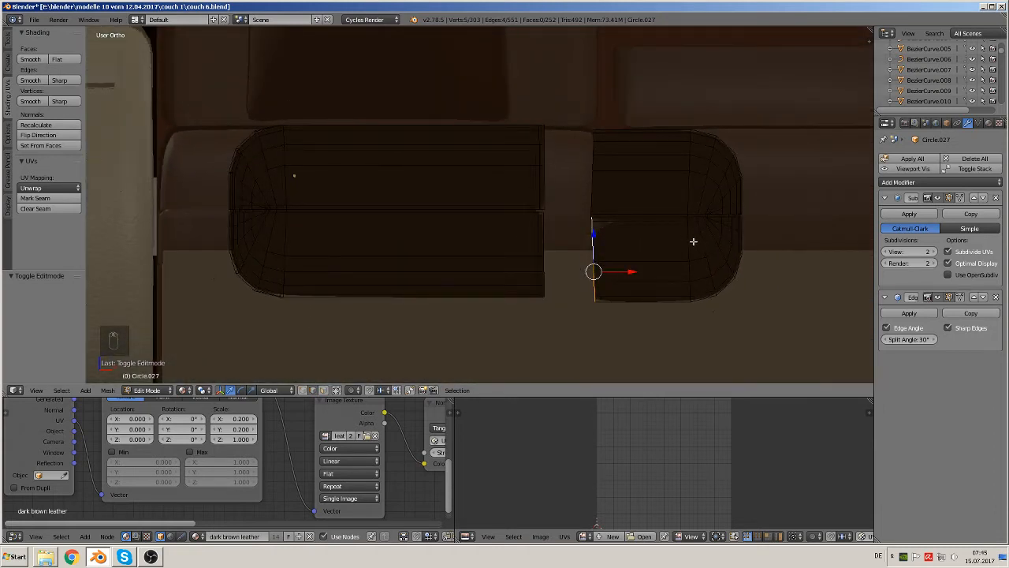
scroll(695, 237, up, 1)
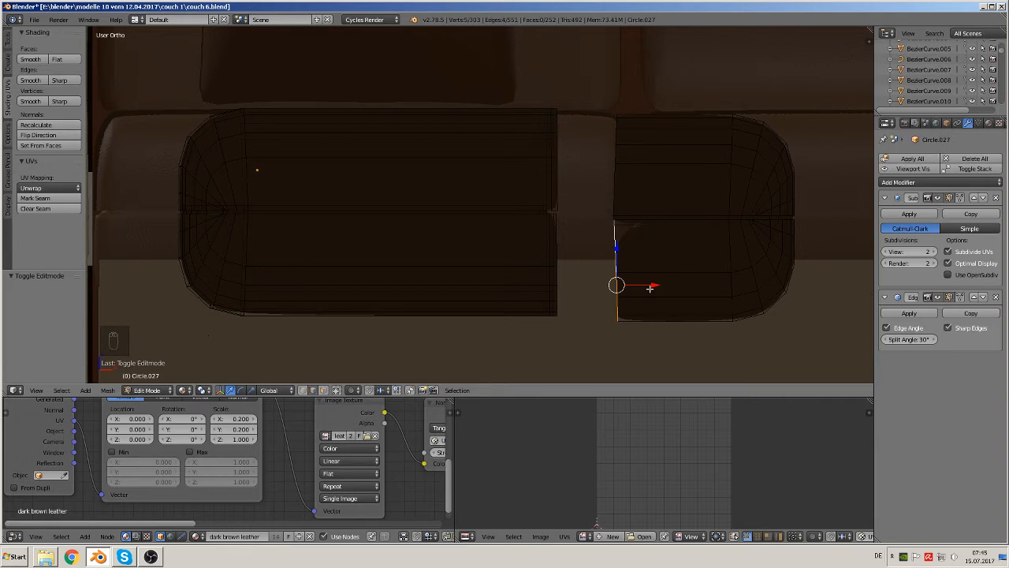
middle_drag(643, 292, 637, 308)
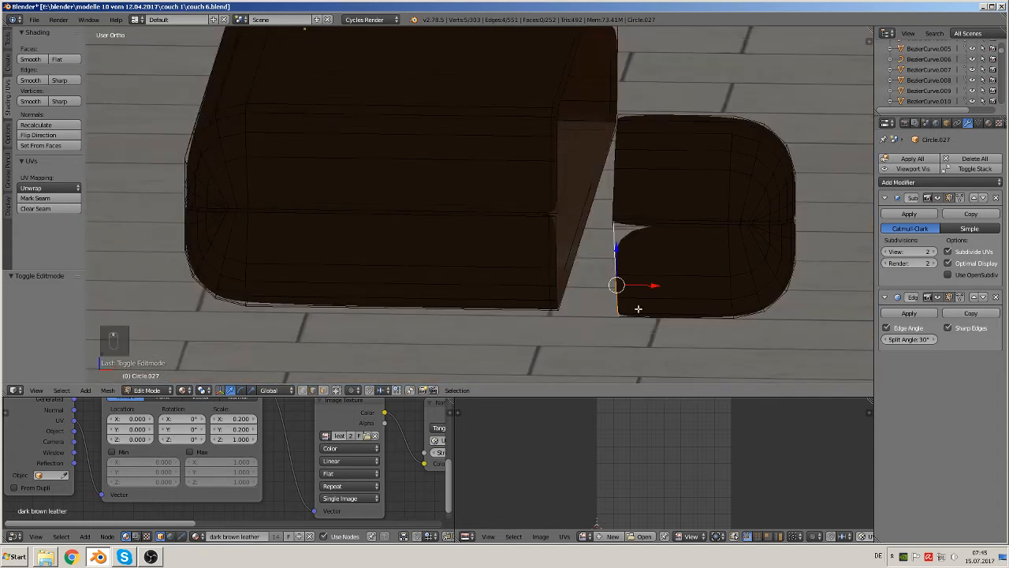
Step: Try to span the gap with two faces between the uppermost border edges of the cushion and the corner piece
shift+middle_drag(652, 258, 536, 294)
scroll(544, 313, up, 3)
right_click(465, 189)
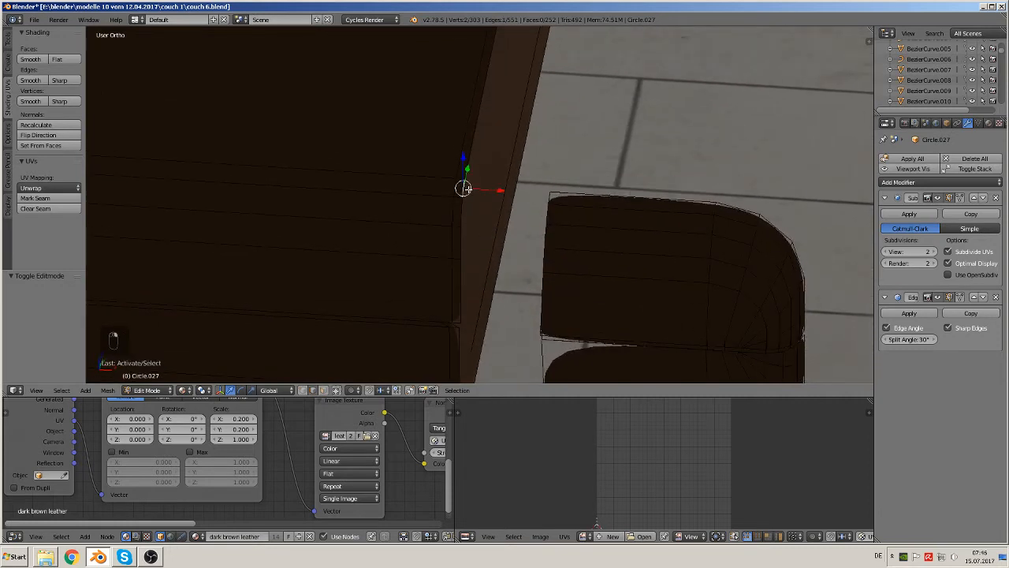
shift+right_click(552, 198)
key(f)
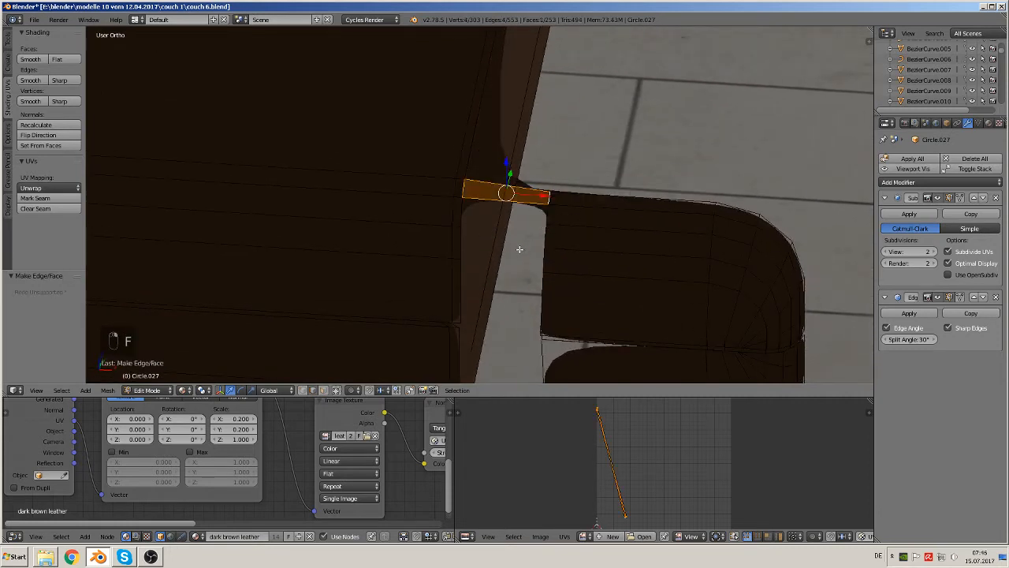
scroll(519, 250, up, 2)
right_click(455, 213)
shift+right_click(589, 225)
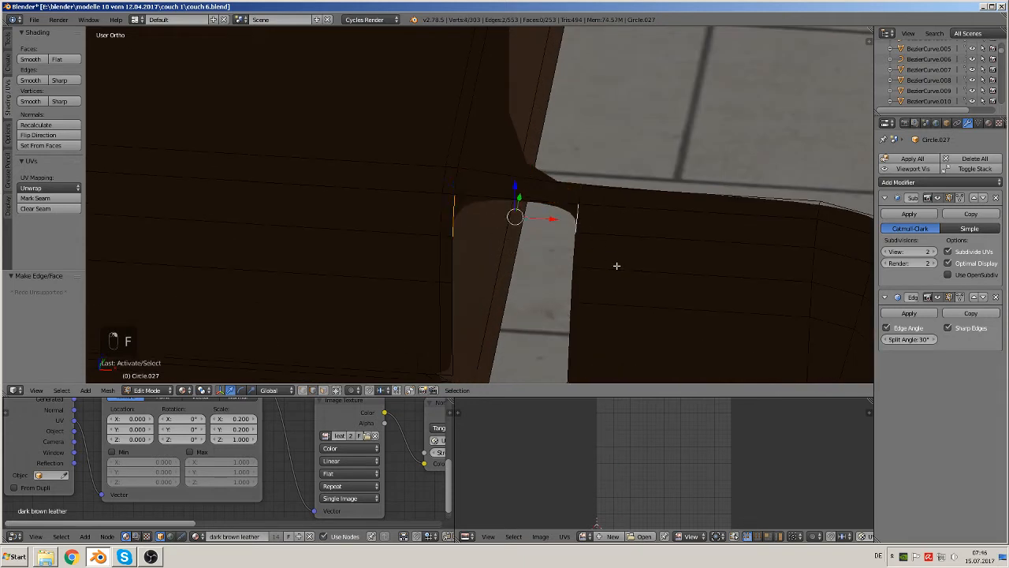
key(f)
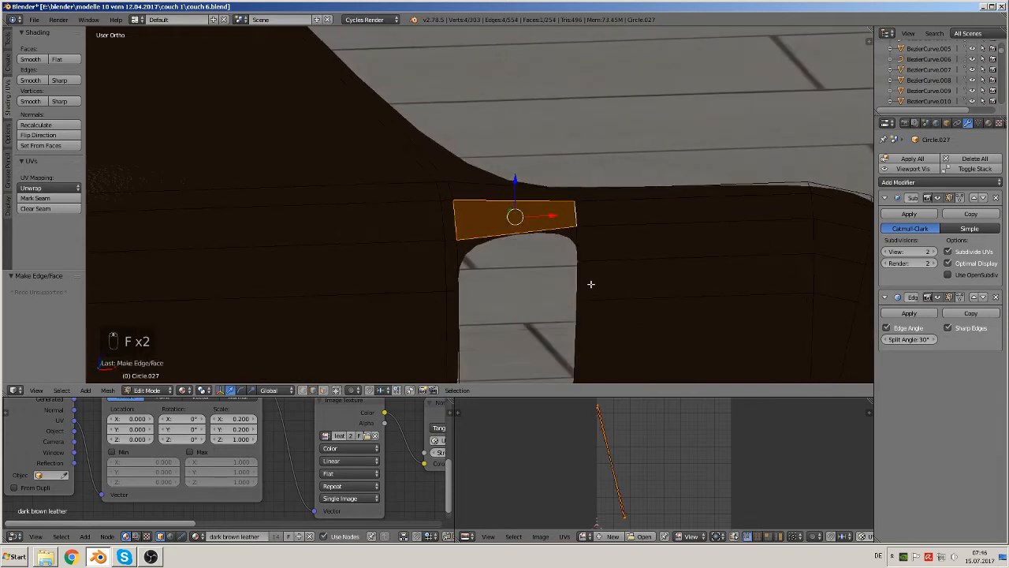
Step: Try to fill a third face below them and select the next facing border edges of the upper half
right_click(461, 262)
shift+right_click(592, 259)
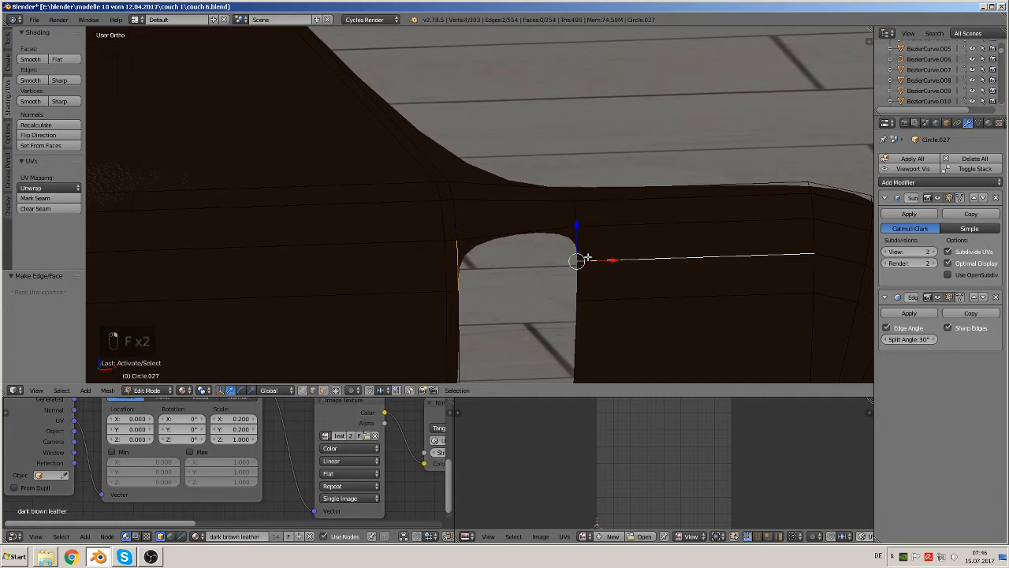
right_click(583, 244)
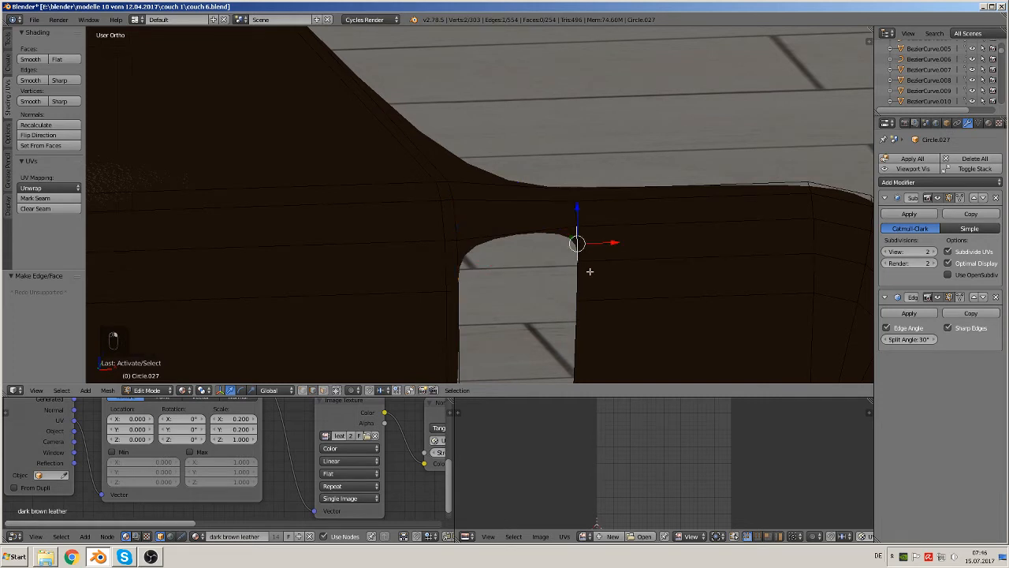
scroll(590, 271, down, 3)
shift+right_click(478, 249)
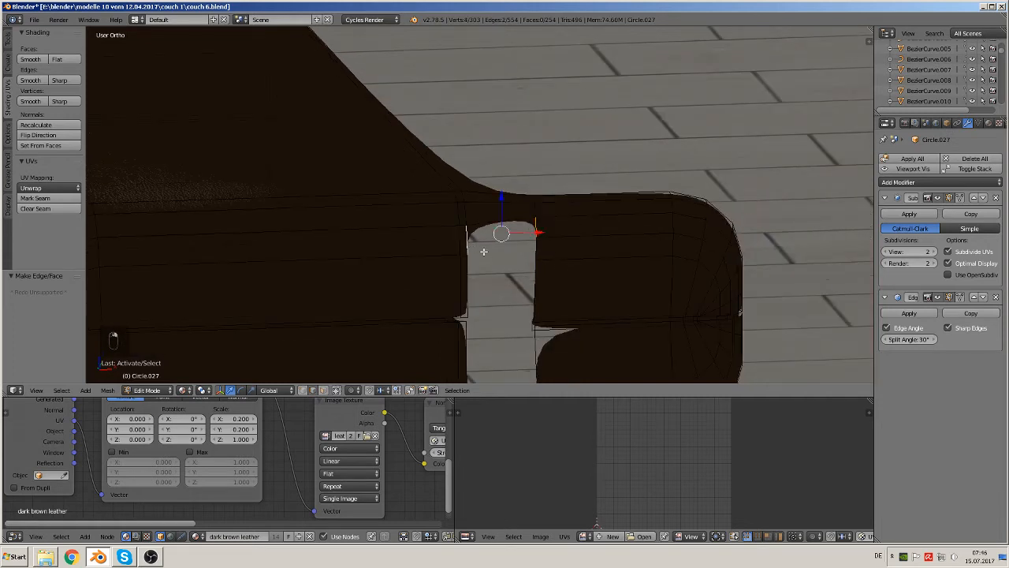
key(f)
right_click(536, 249)
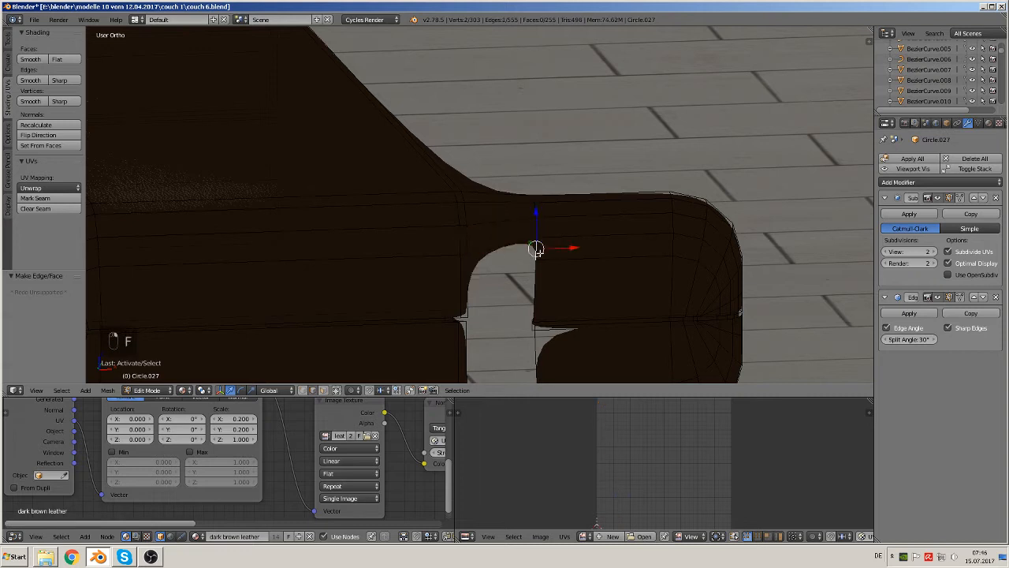
shift+right_click(478, 271)
shift+right_click(533, 293)
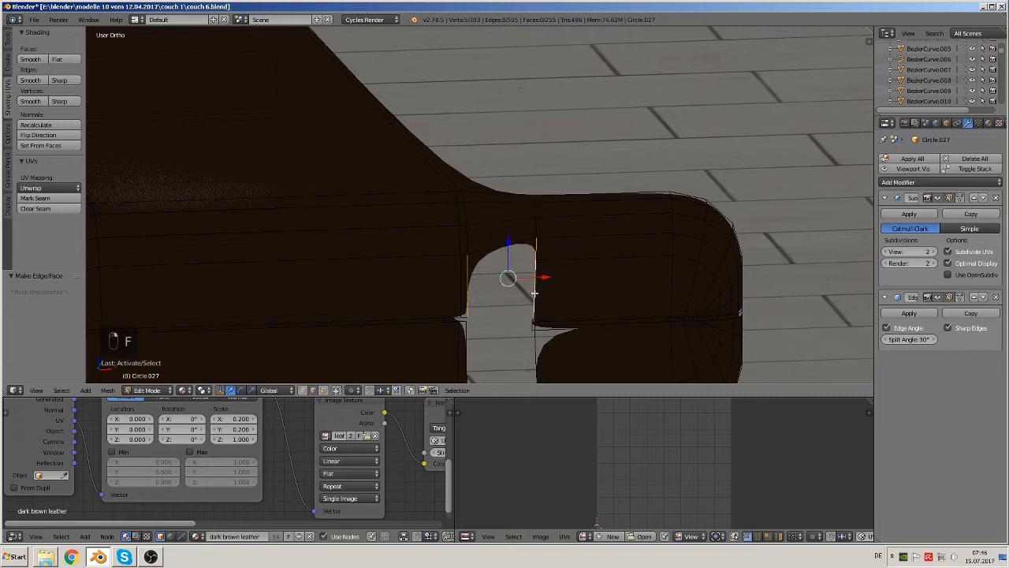
shift+middle_drag(536, 316, 509, 173)
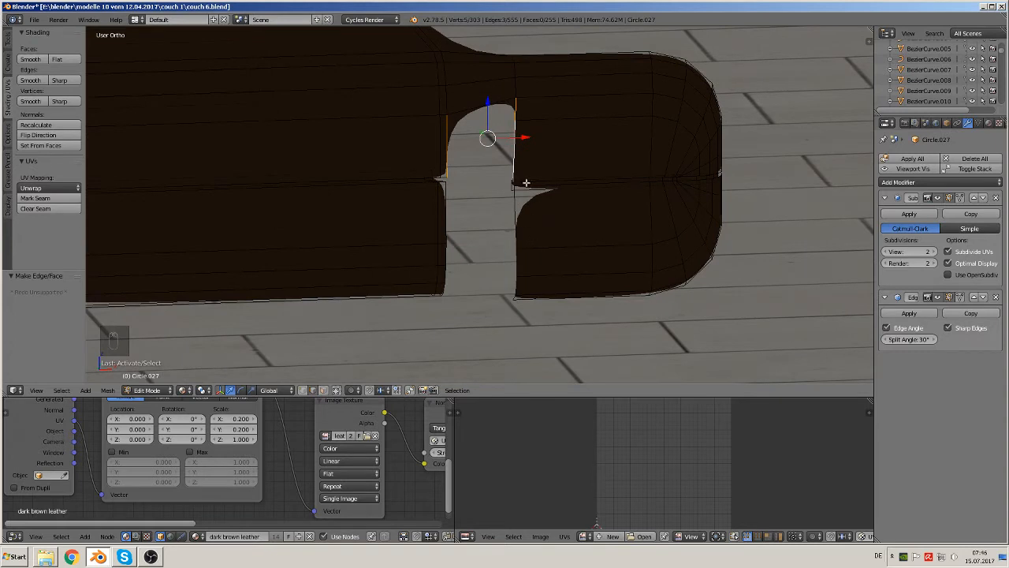
Step: Undo all the faces filled between the cushion and the corner piece
key(ctrl+z)
key(ctrl+z)
key(ctrl+z)
key(ctrl+z)
key(ctrl+z)
key(ctrl+z)
key(ctrl+z)
key(ctrl+z)
key(ctrl+z)
key(ctrl+z)
key(ctrl+z)
key(ctrl+z)
key(ctrl+z)
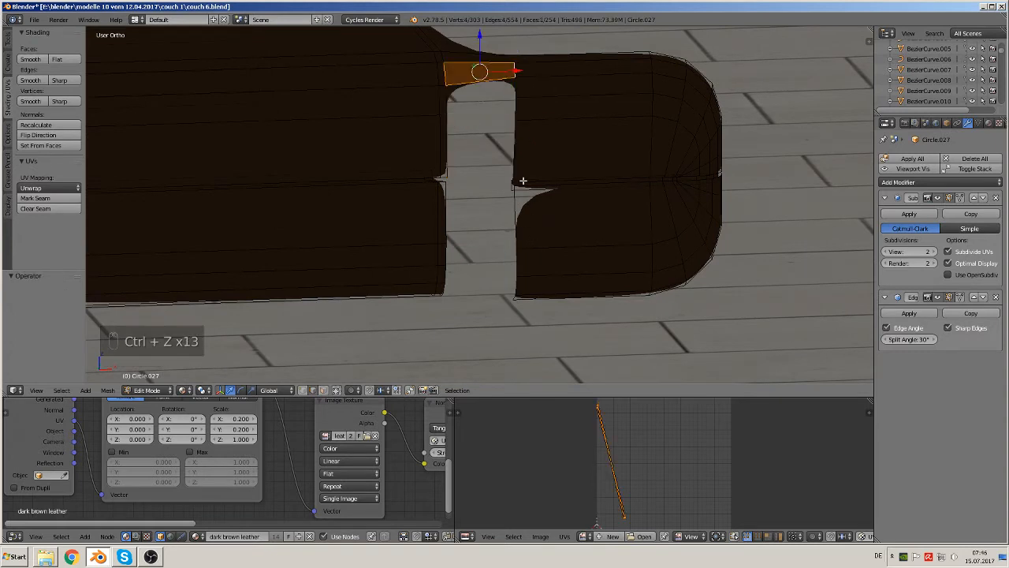
key(ctrl+z)
key(ctrl+z)
key(ctrl+z)
key(ctrl+z)
key(ctrl+z)
key(ctrl+z)
key(ctrl+z)
key(ctrl+z)
Step: Clear the selection and select every linked part of the corner piece, including both halves and the seam between them
key(a)
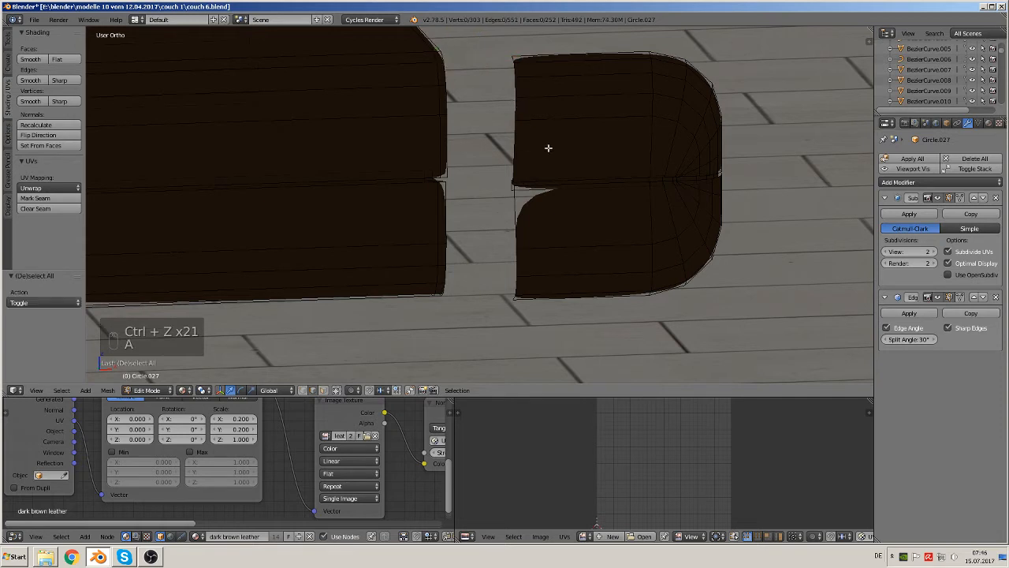
key(l)
key(l)
key(l)
key(l)
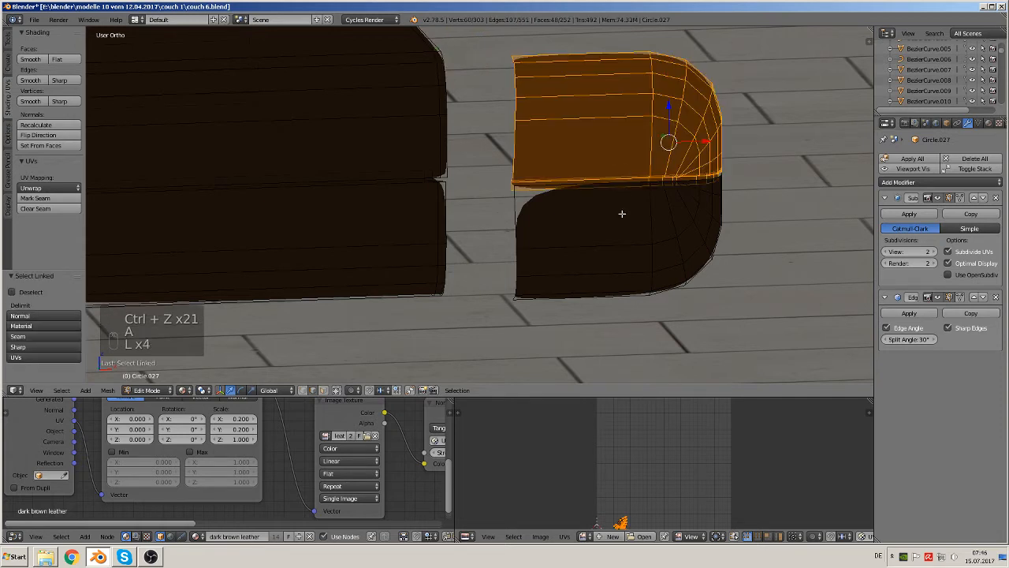
key(l)
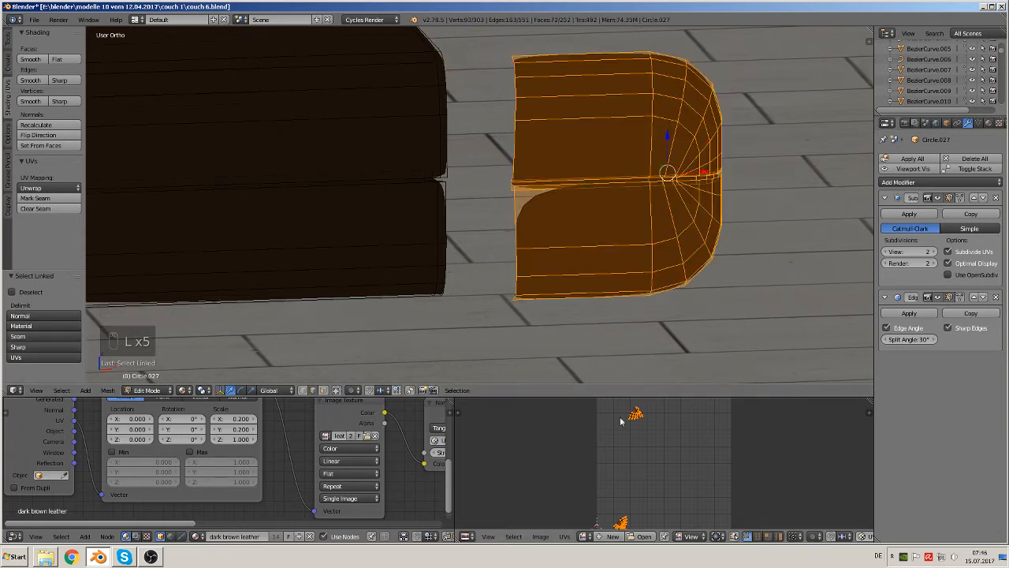
Step: Try mirroring the selected corner piece along the global Y axis and undo it
click(108, 390)
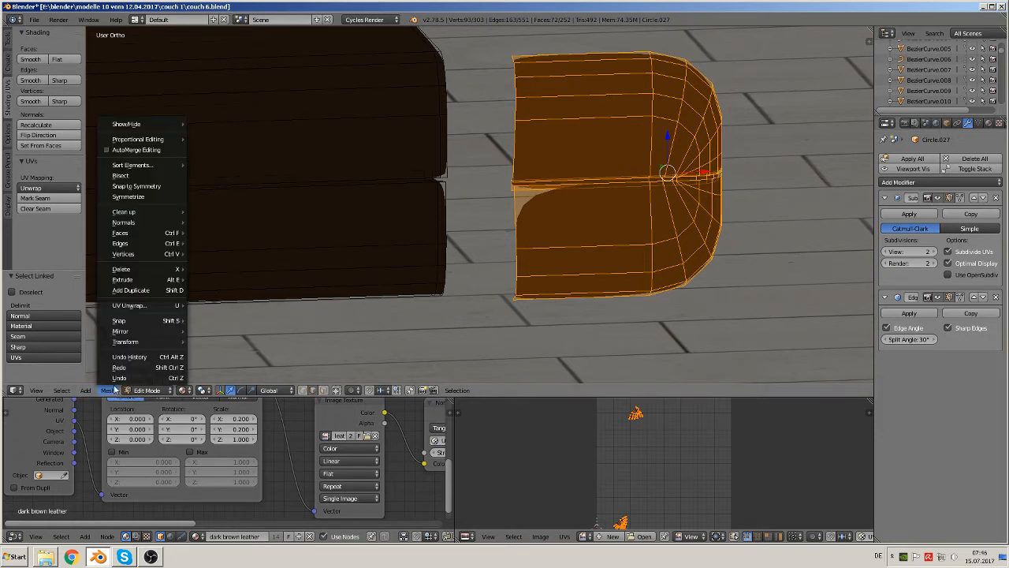
mouse_move(158, 335)
click(199, 330)
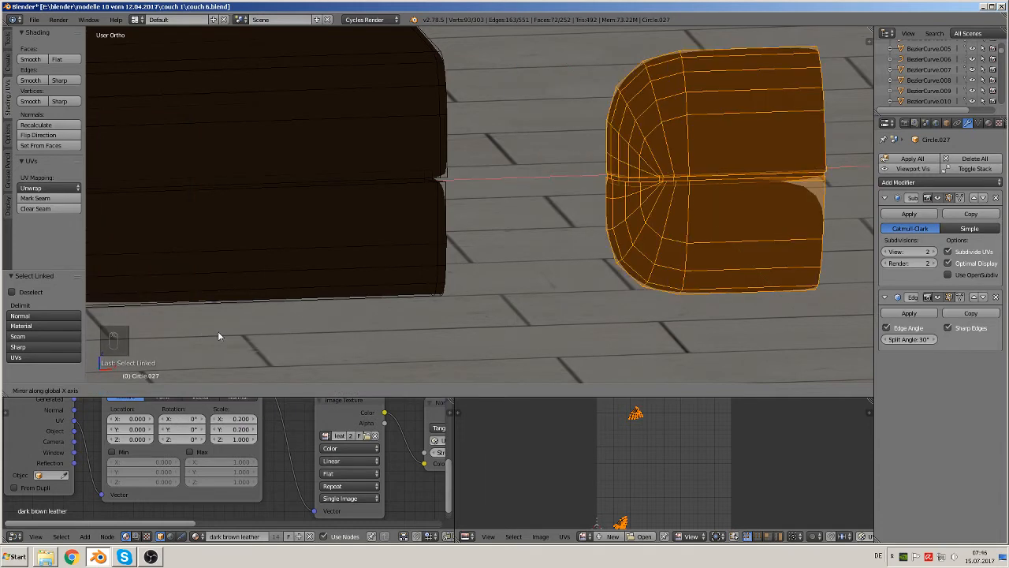
key(y)
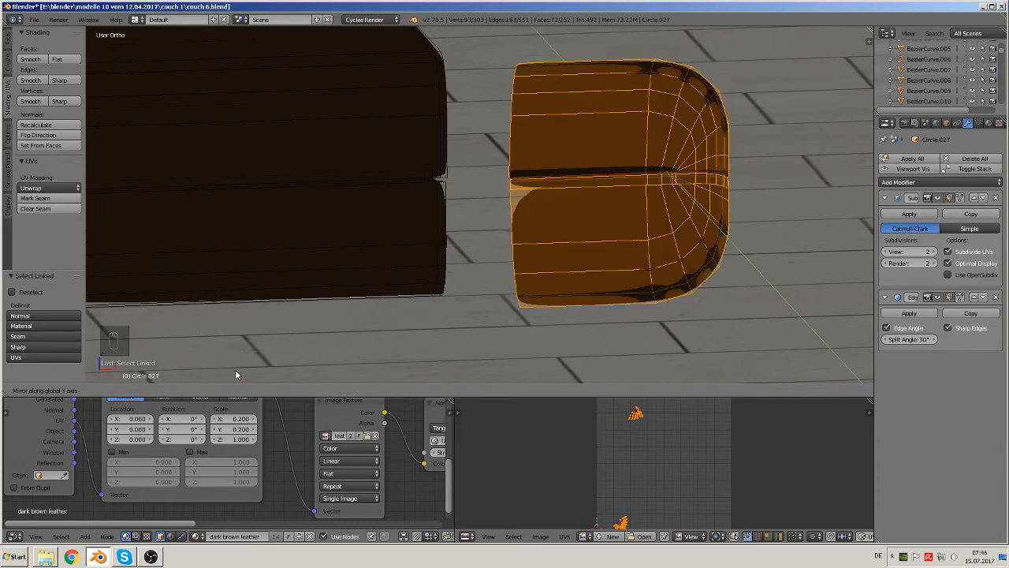
click(240, 368)
middle_drag(240, 369, 270, 348)
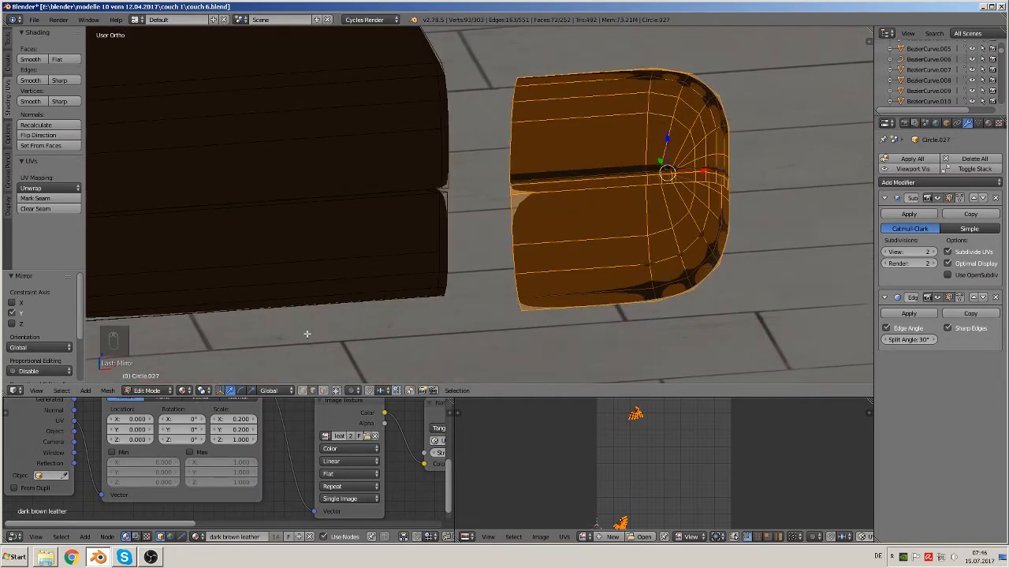
key(ctrl+z)
Step: Mirror the selected corner piece along the global Z axis
click(108, 390)
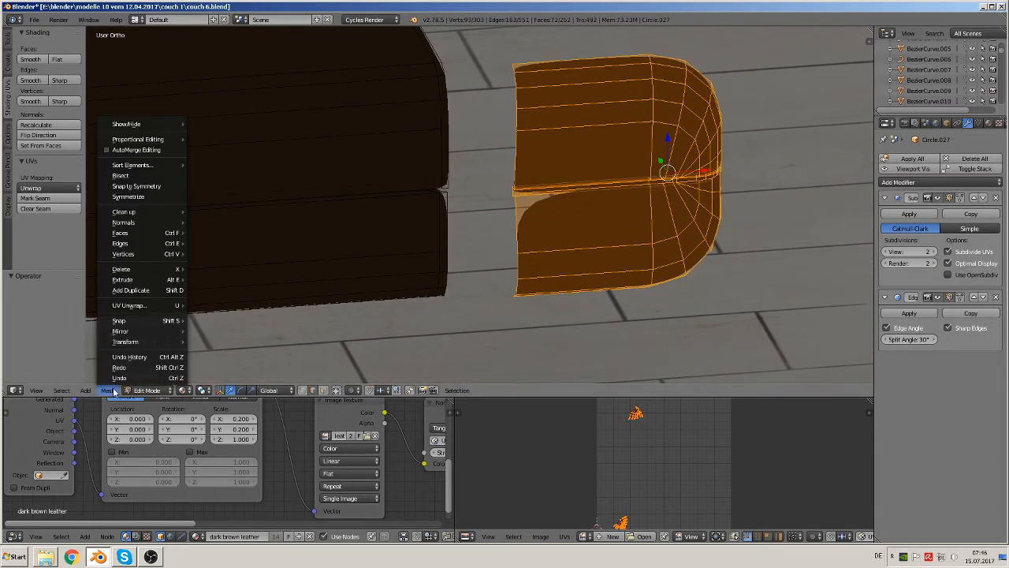
mouse_move(123, 331)
click(221, 329)
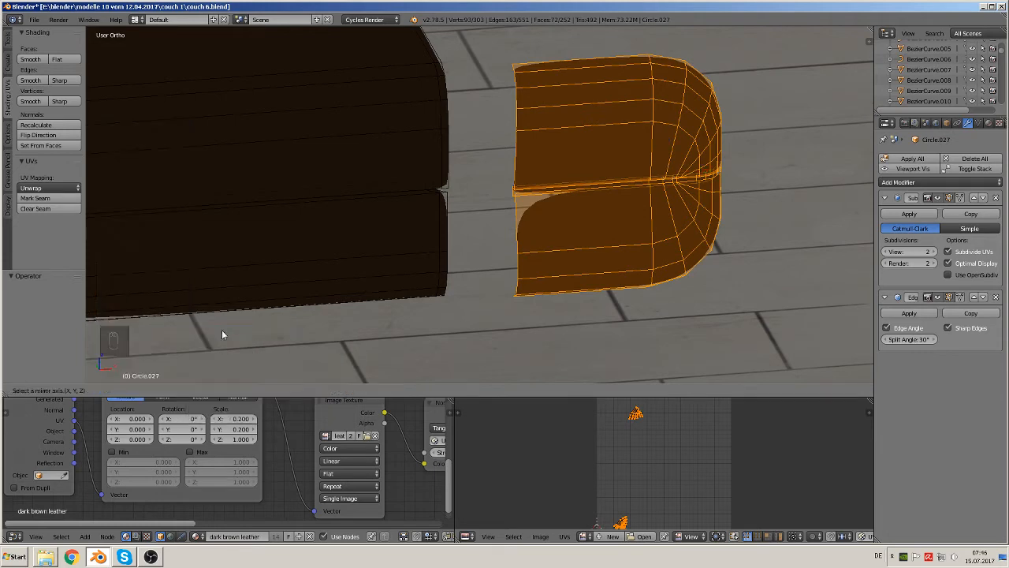
key(y)
key(z)
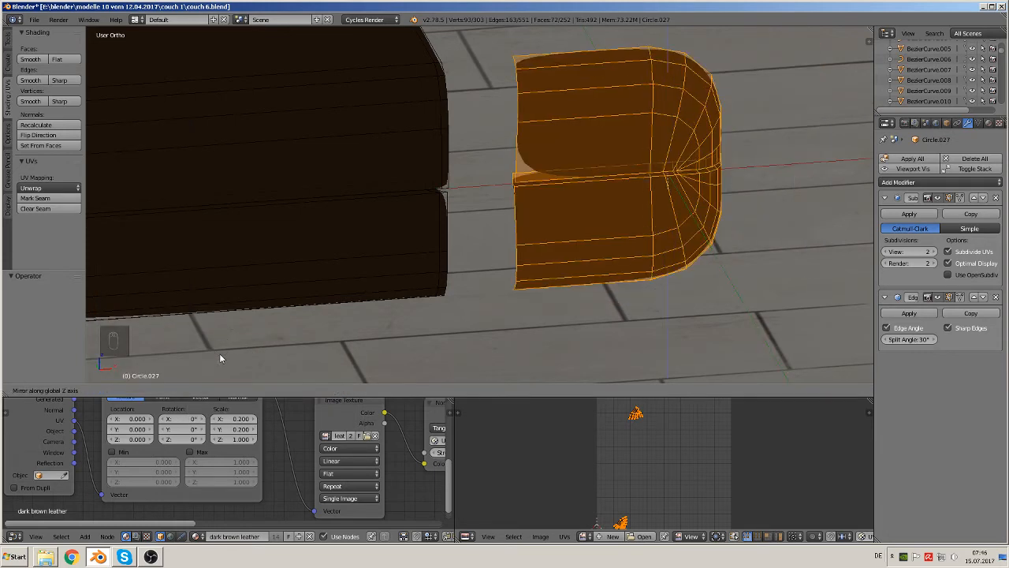
click(264, 297)
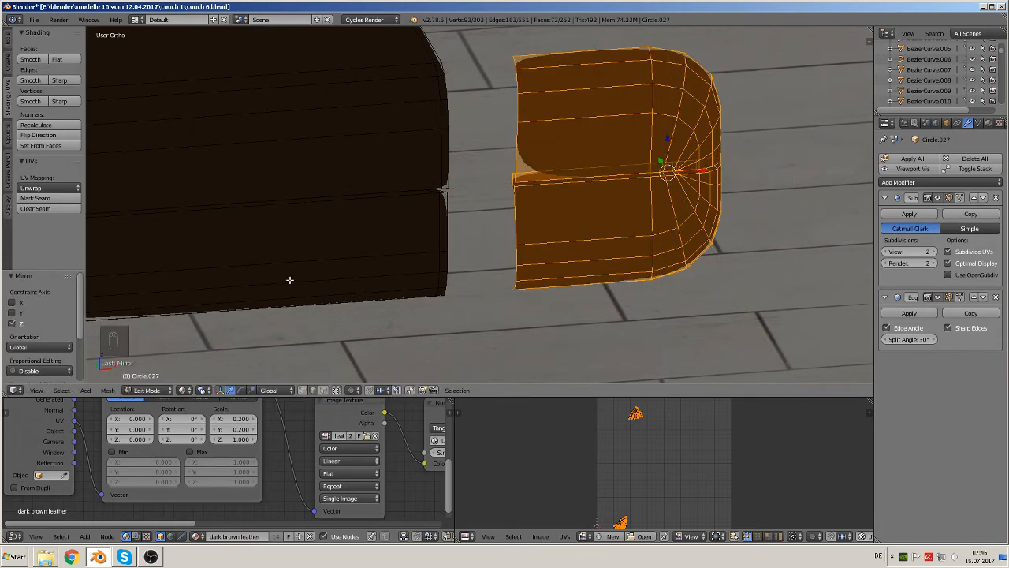
mouse_move(288, 280)
middle_down()
mouse_move(264, 295)
mouse_move(299, 270)
middle_up()
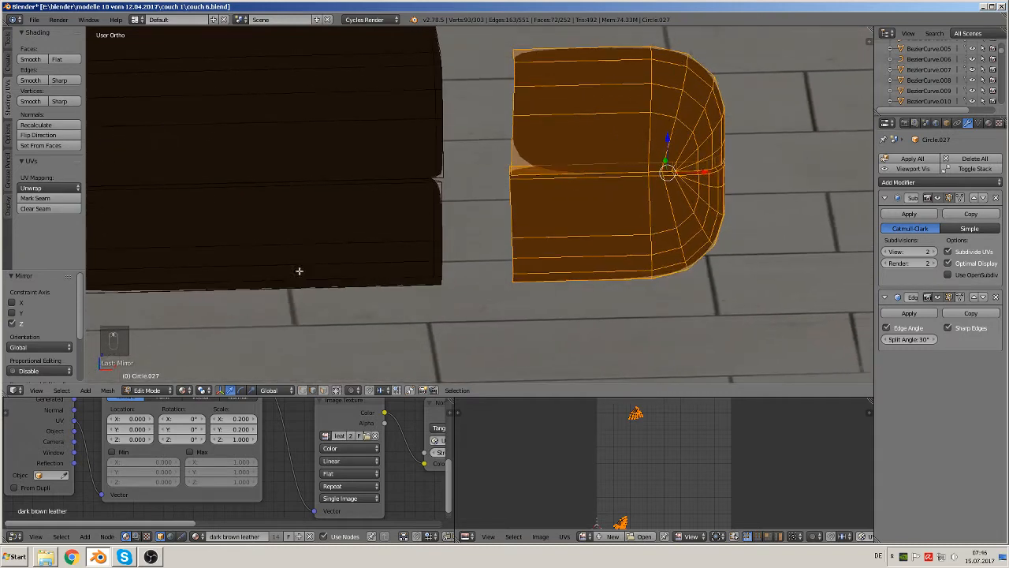
alt+right_click(511, 150)
middle_drag(505, 250, 533, 255)
alt+shift+right_click(458, 160)
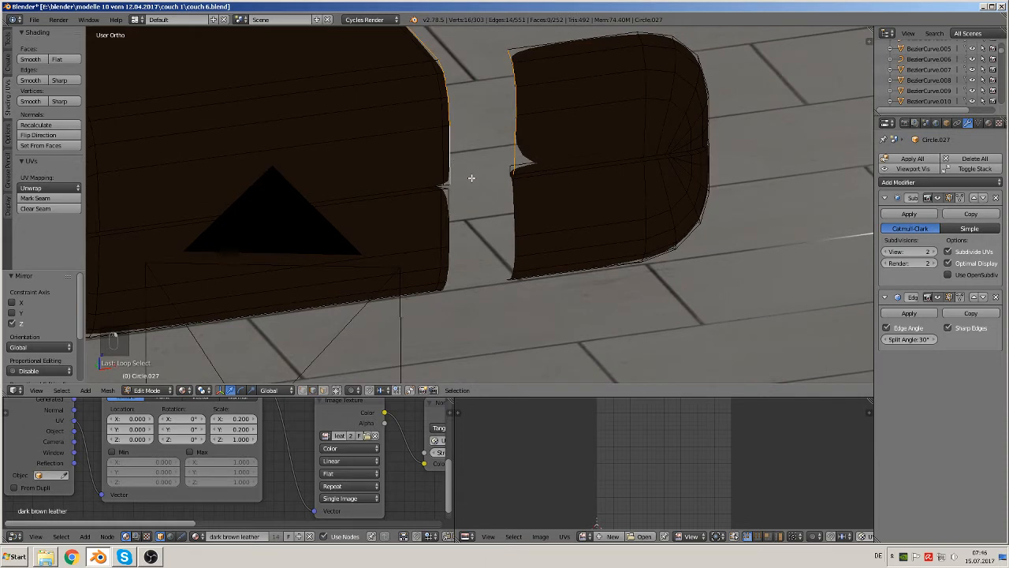
Step: Select the upper half's facing border edges on the cushion and the corner piece, and join them with Bridge Edge Loops
middle_drag(450, 187, 446, 157)
right_click(444, 154)
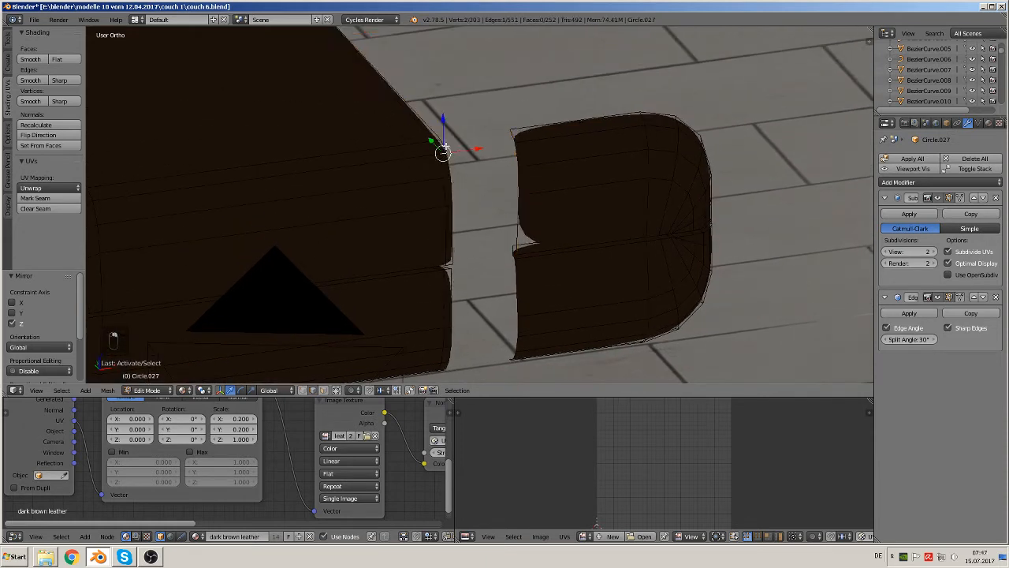
click(445, 147)
ctrl+right_click(454, 247)
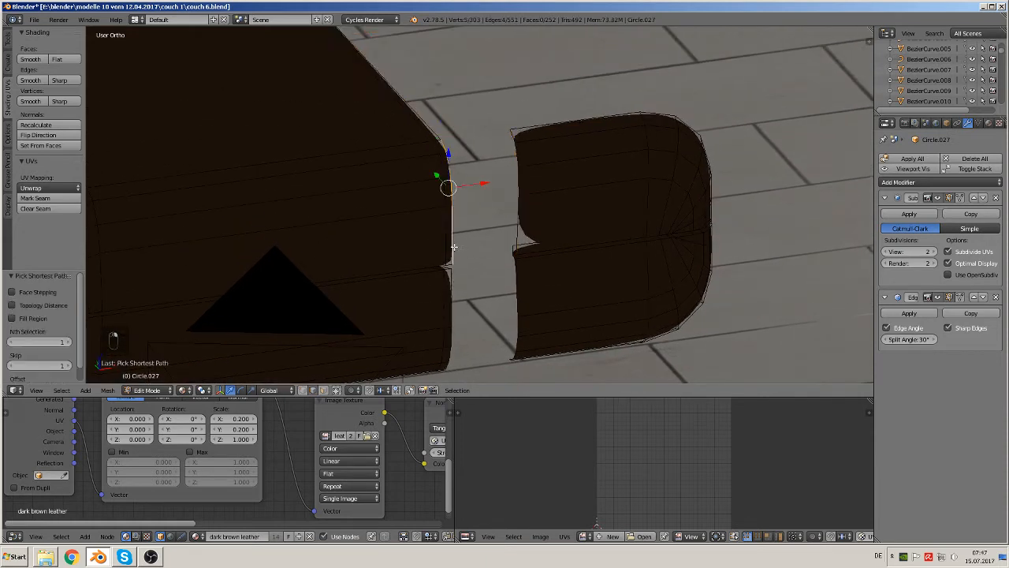
alt+shift+right_click(519, 179)
key(space)
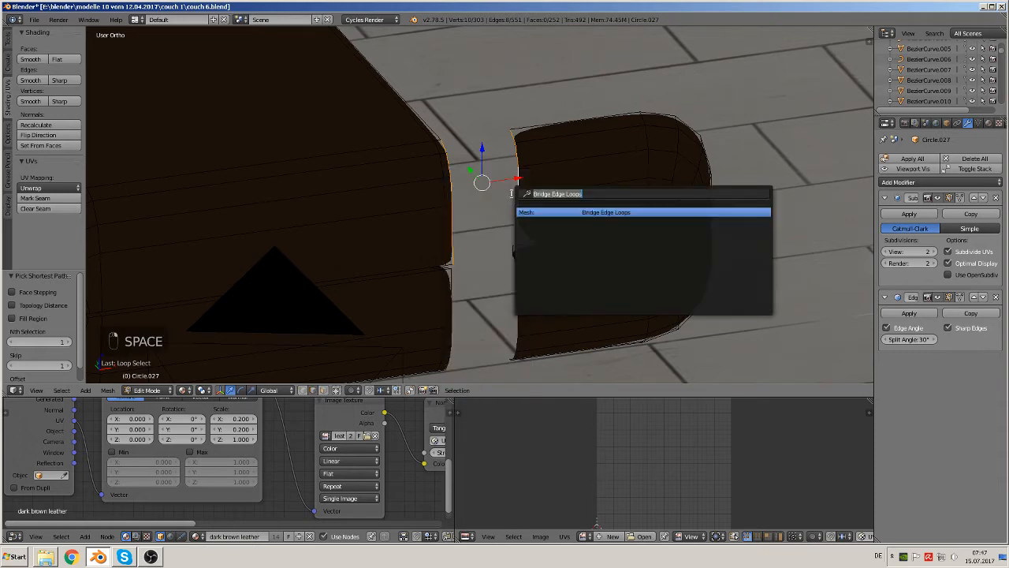
click(578, 212)
Step: Select only the lower half's facing border edges on the cushion and the corner piece, and join them with Bridge Edge Loops
scroll(541, 322, up, 3)
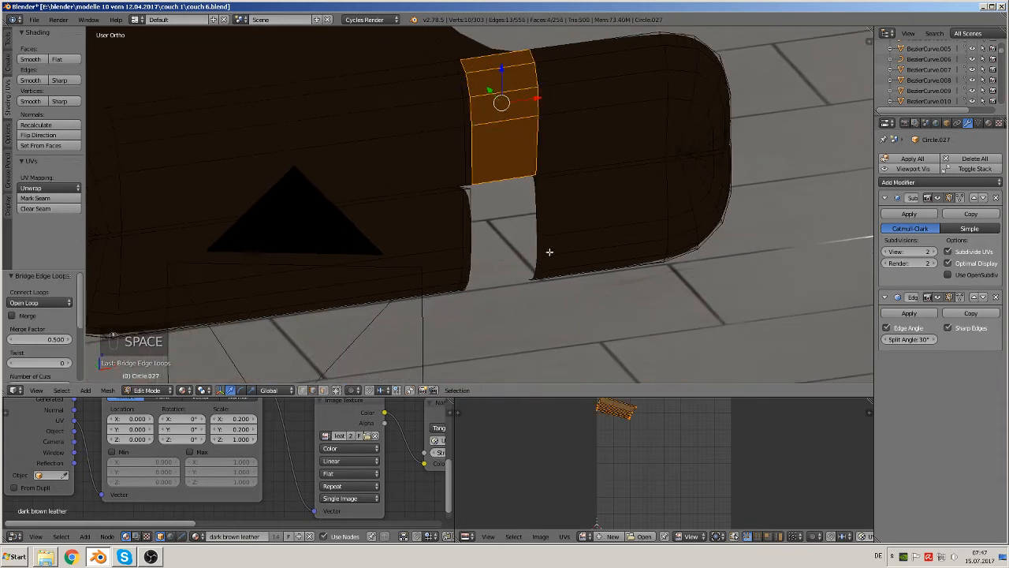
alt+right_click(557, 227)
middle_drag(546, 233, 449, 213)
alt+shift+right_click(456, 206)
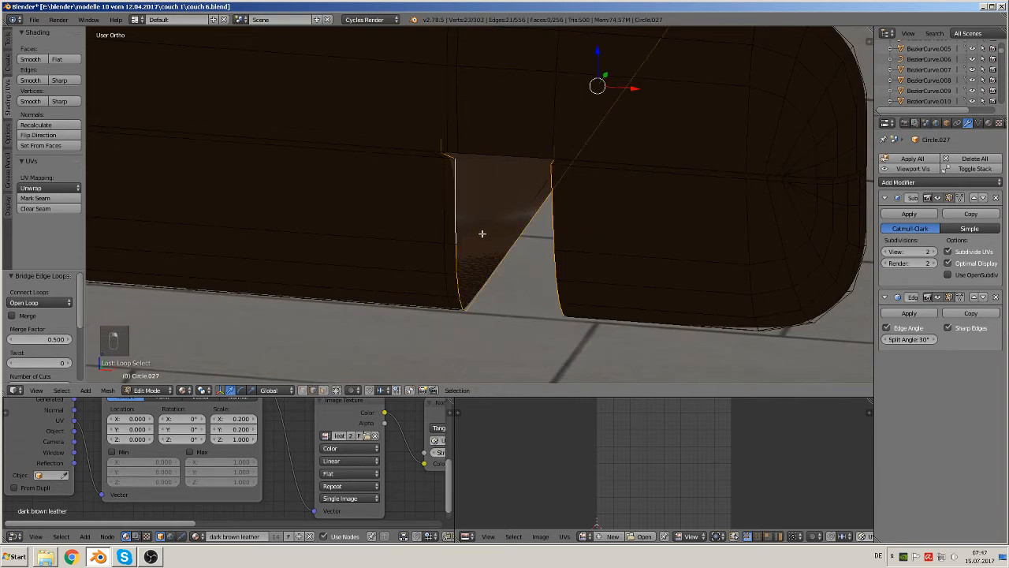
shift+right_click(498, 269)
scroll(503, 262, down, 6)
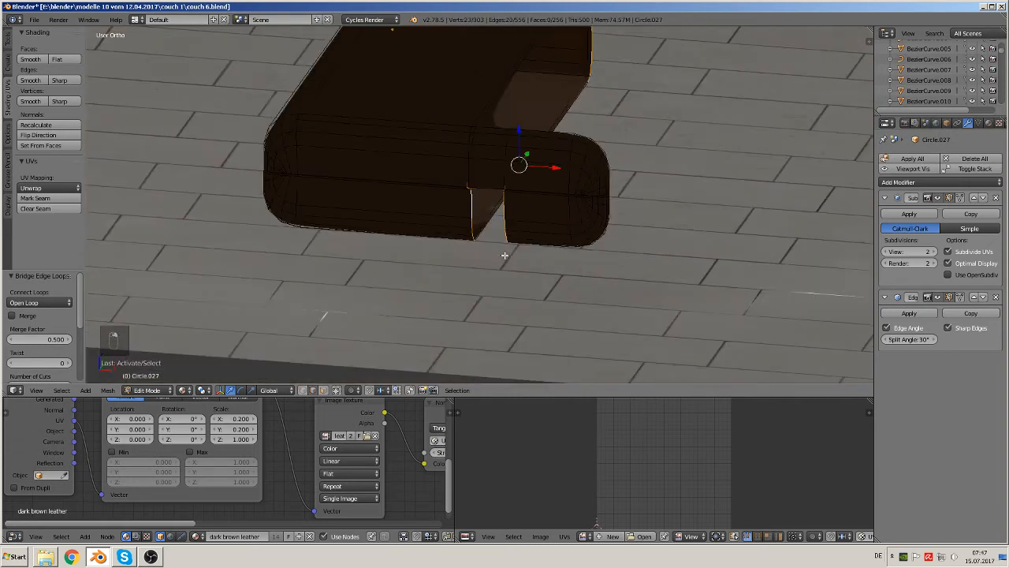
middle_drag(504, 254, 491, 286)
key(c)
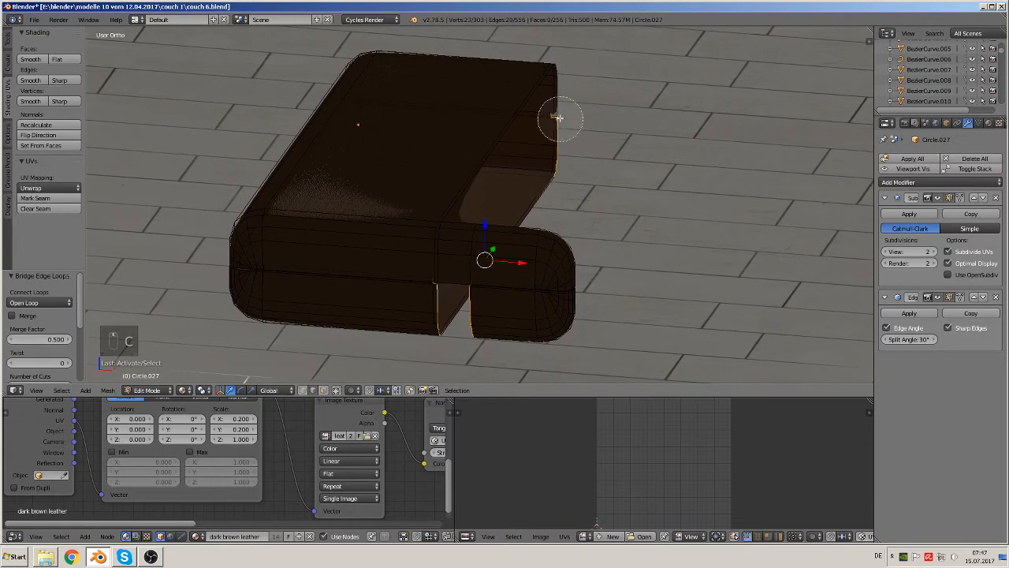
middle_drag(559, 119, 561, 164)
right_click(560, 165)
scroll(510, 288, up, 2)
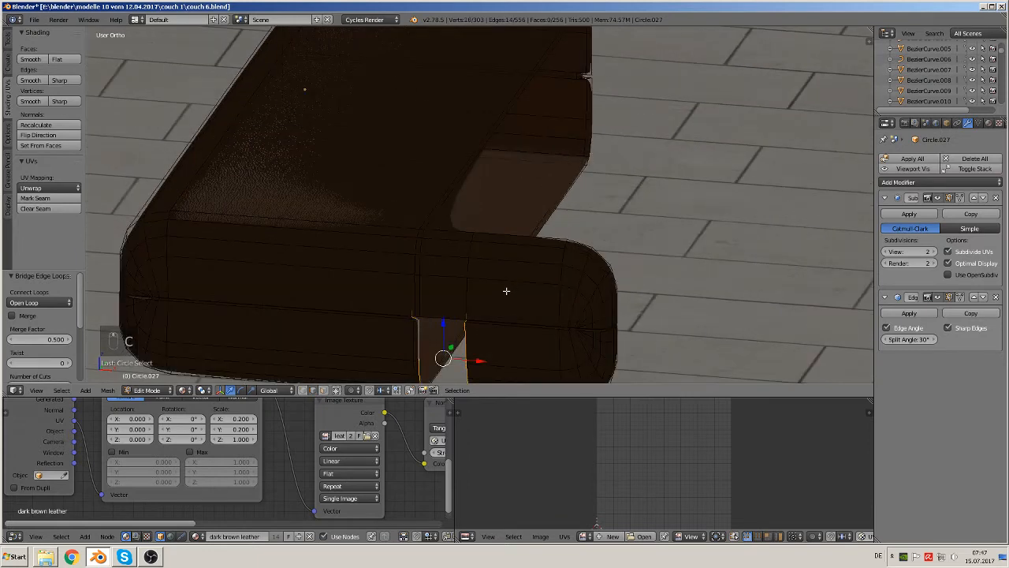
key(space)
click(502, 294)
click(551, 315)
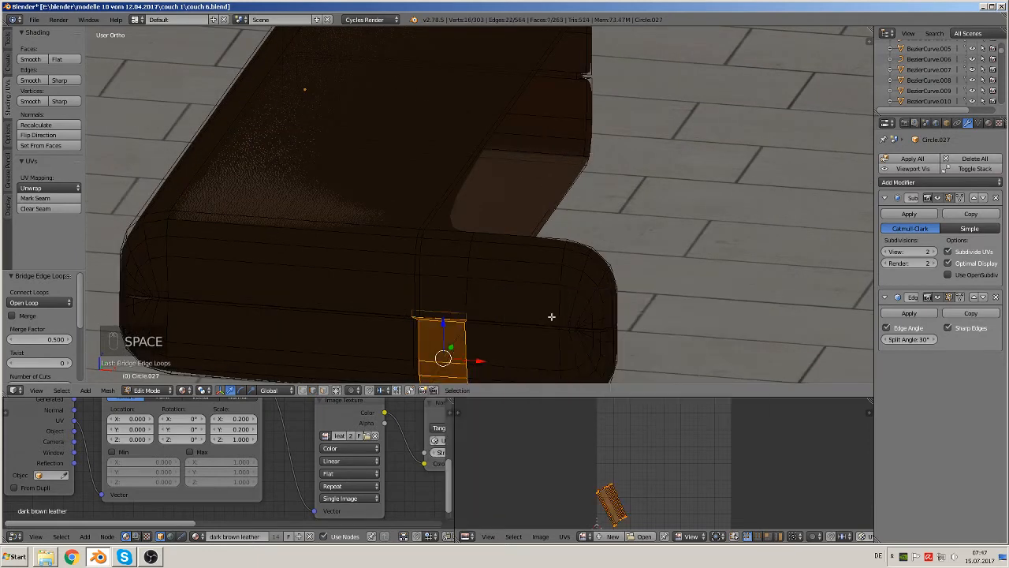
Step: Leave Edit Mode to examine the bridged cushion end from several sides, and return to editing the mesh
shift+middle_drag(538, 314, 545, 187)
key(Tab)
scroll(541, 208, down, 2)
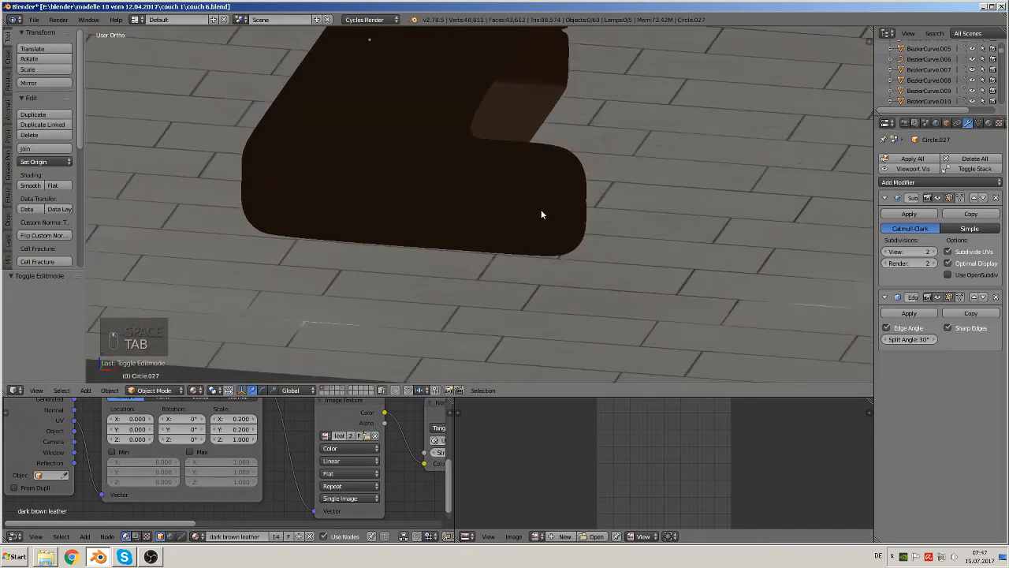
mouse_move(505, 214)
shift+middle_down()
mouse_move(501, 257)
mouse_move(543, 257)
mouse_move(551, 287)
mouse_move(532, 273)
mouse_move(586, 292)
shift+middle_up()
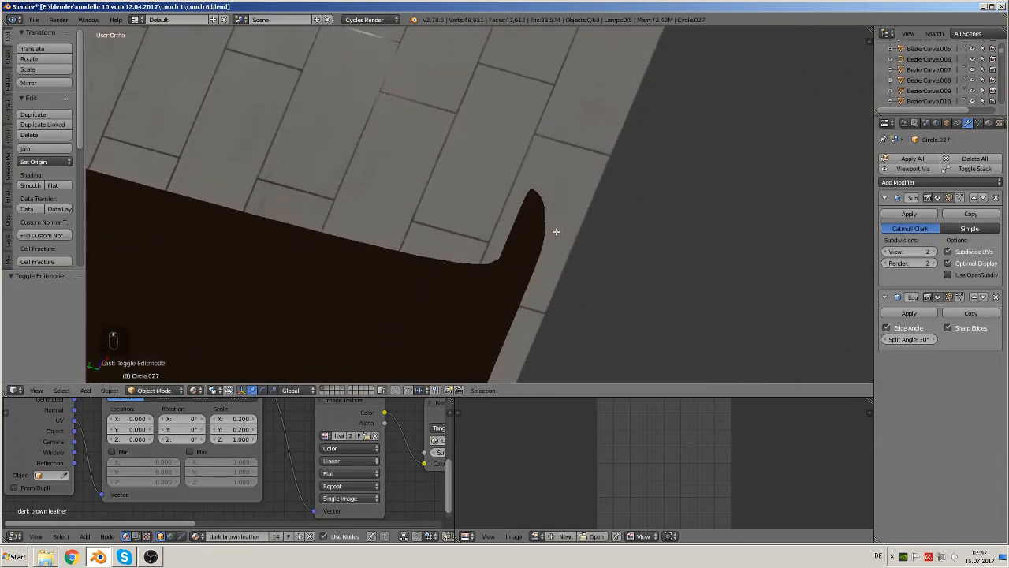
key(Tab)
middle_drag(564, 246, 526, 198)
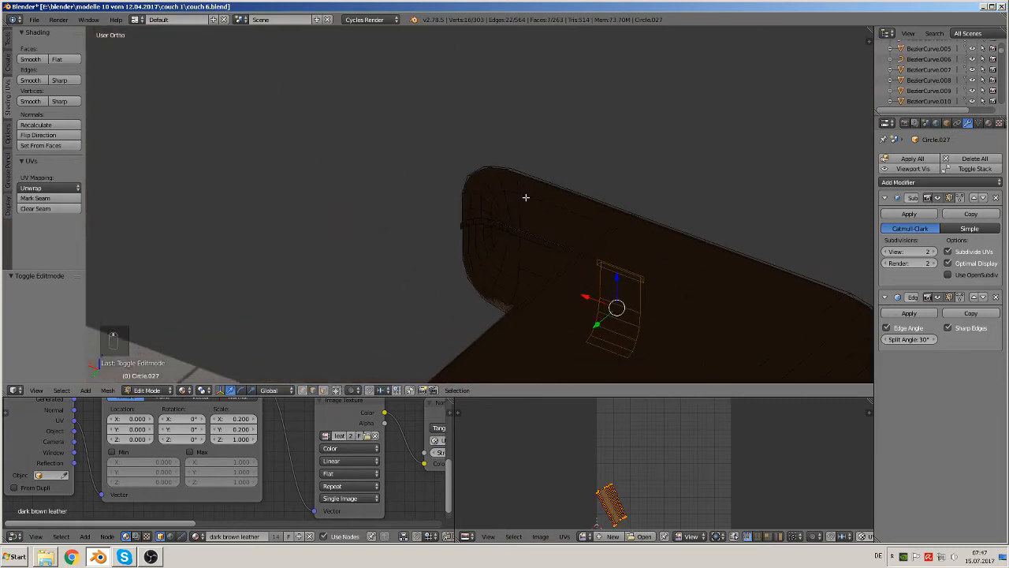
Step: Select the edge loop along the upper half's open border, from the rounded end along the cushion's cut side
right_click(504, 170)
middle_drag(497, 167, 597, 200)
alt+right_click(583, 165)
middle_drag(568, 254, 488, 171)
middle_drag(489, 233, 542, 245)
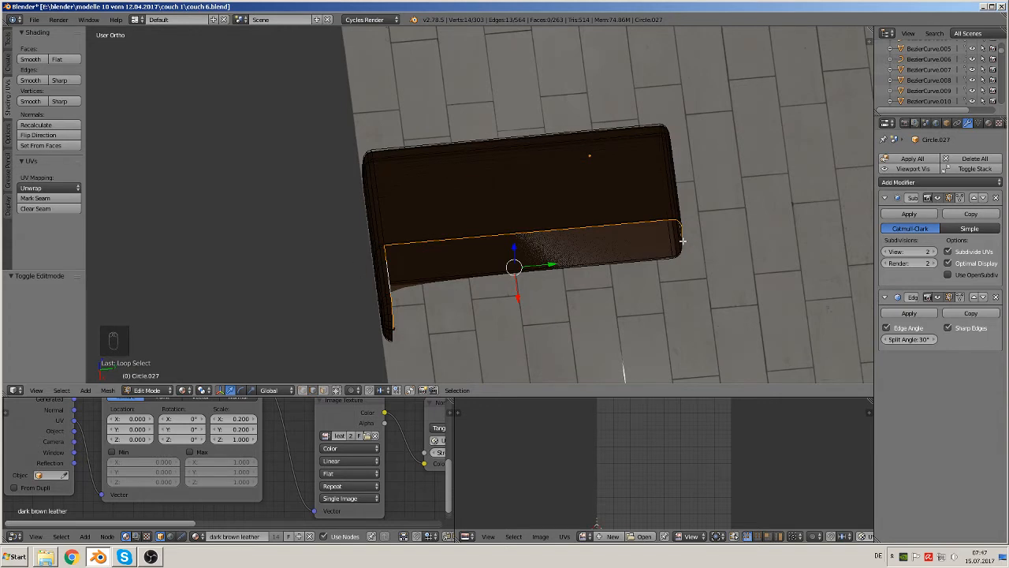
Step: Add one loop cut across the cushion's upper half and move it 0.724 along the Y axis
key(ctrl+r)
click(545, 212)
right_click(556, 211)
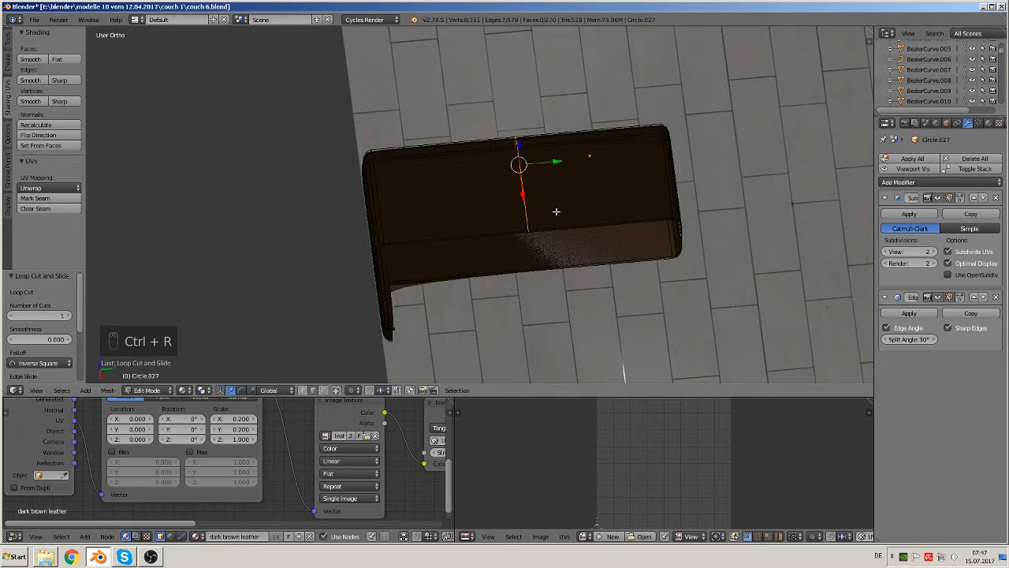
drag(560, 164, 604, 237)
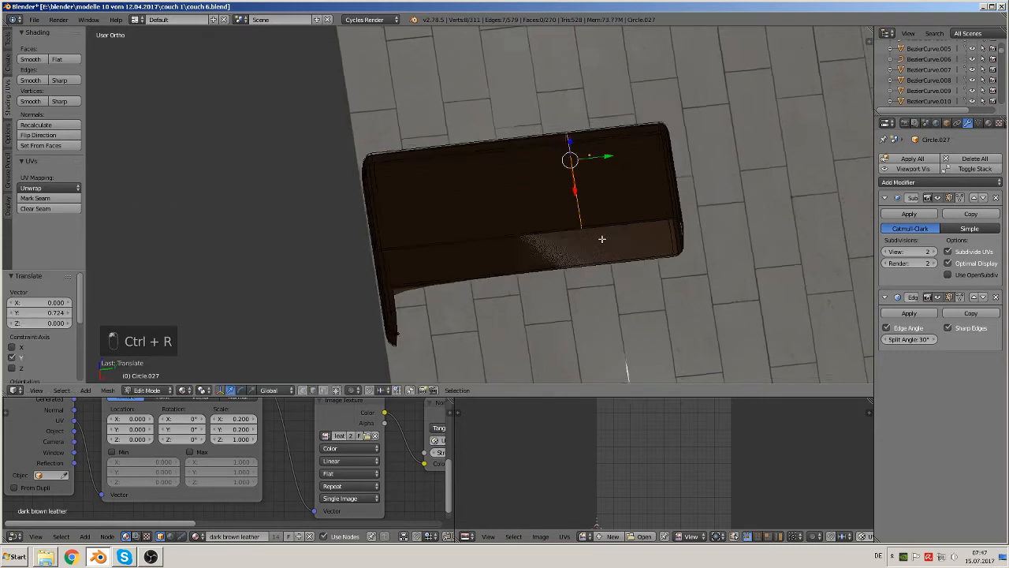
Step: Compare the cushion with the couch and the reference picture, and move the new loop cut -0.634 along the Y axis
middle_drag(604, 236, 726, 220)
scroll(671, 222, down, 5)
shift+middle_drag(491, 234, 535, 382)
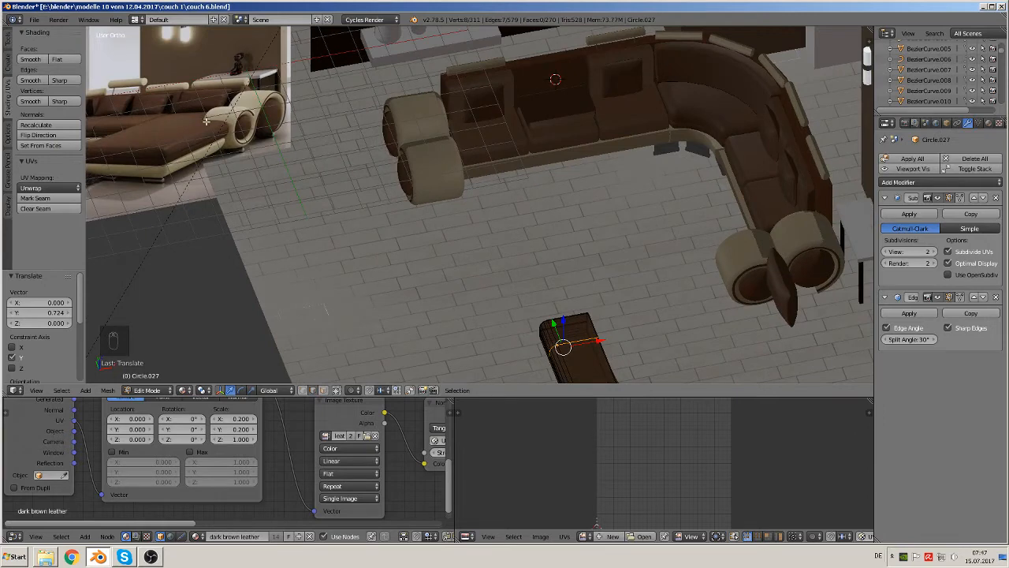
shift+middle_drag(540, 289, 475, 207)
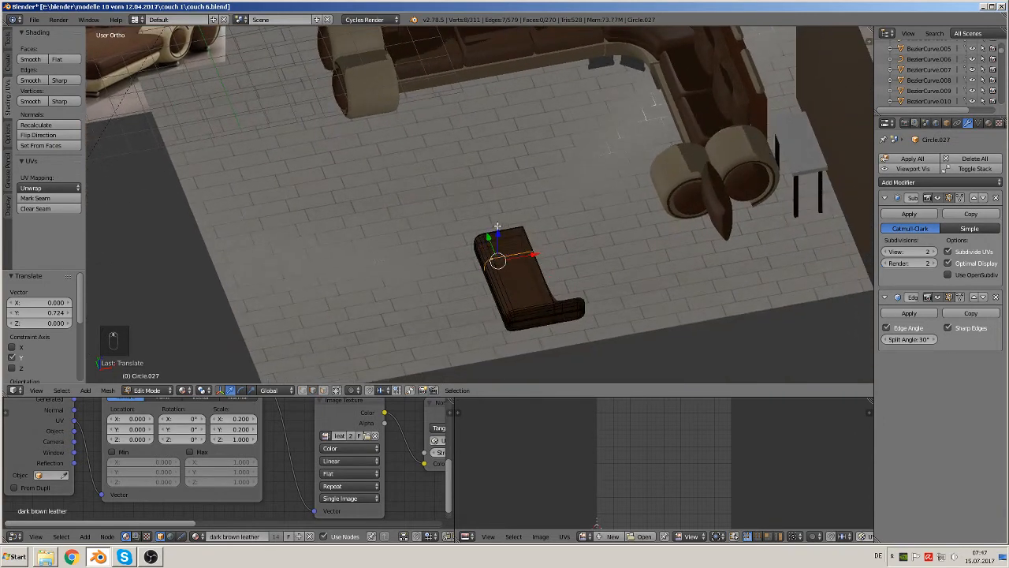
mouse_move(487, 236)
mouse_down()
mouse_move(496, 261)
mouse_move(489, 248)
mouse_up()
scroll(369, 205, down, 3)
scroll(276, 119, up, 1)
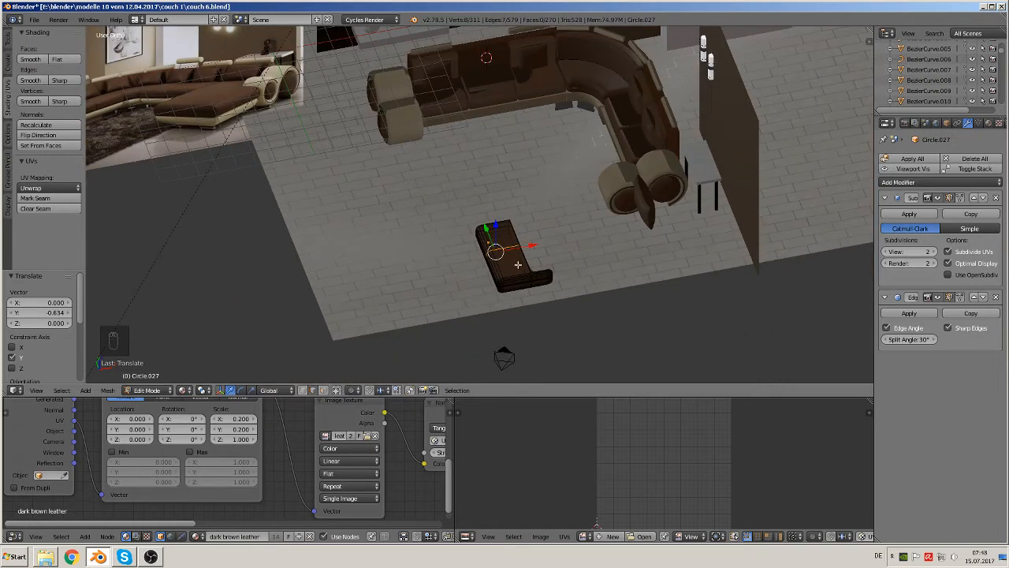
scroll(570, 289, up, 2)
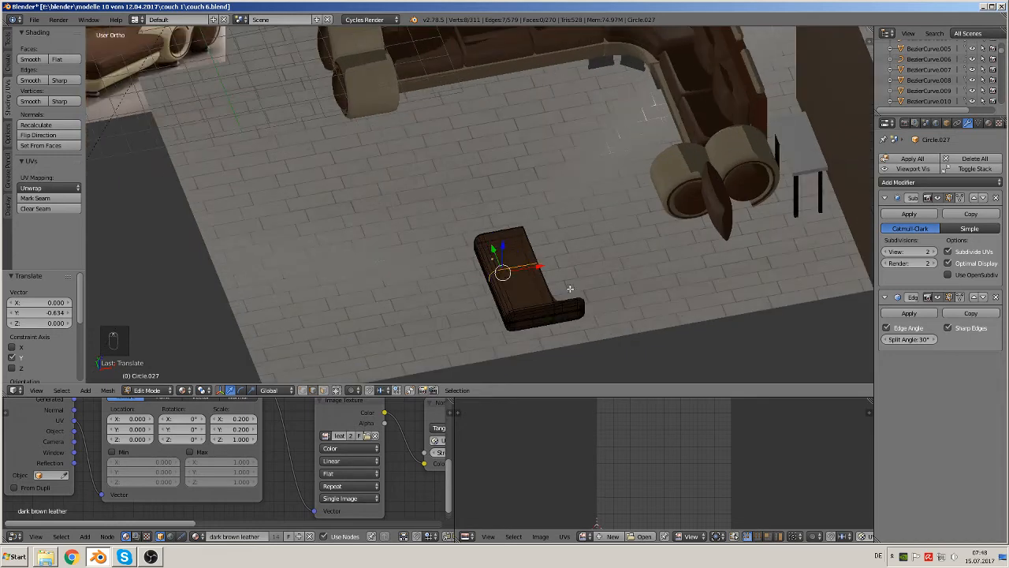
Step: Switch to vertex selection, clear the selection and box-select the protruding rounded end piece
middle_drag(597, 315, 553, 263)
scroll(461, 253, up, 3)
scroll(554, 272, up, 1)
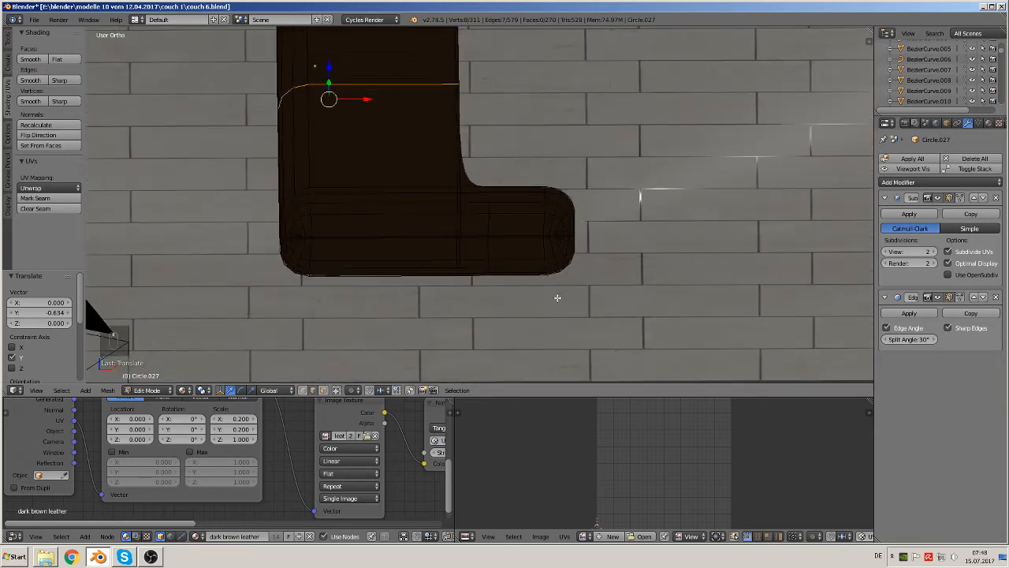
click(303, 390)
key(b)
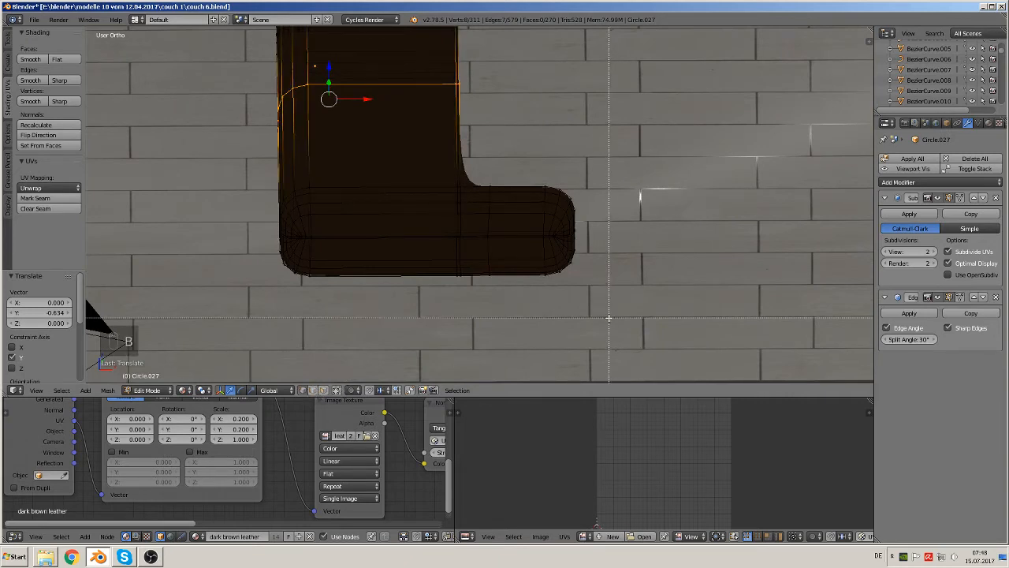
drag(609, 317, 475, 168)
middle_drag(515, 259, 595, 284)
key(a)
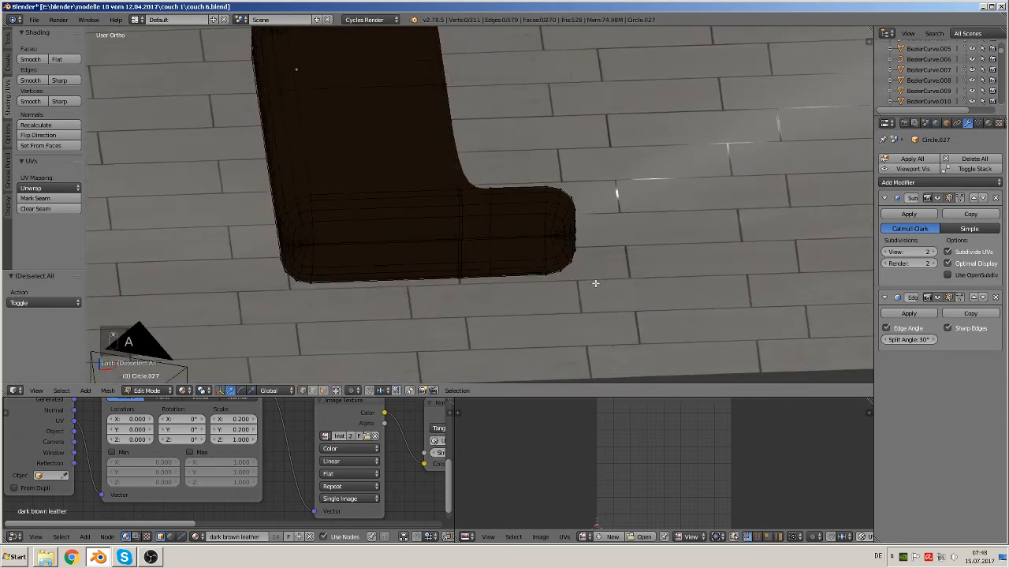
key(b)
drag(600, 285, 463, 171)
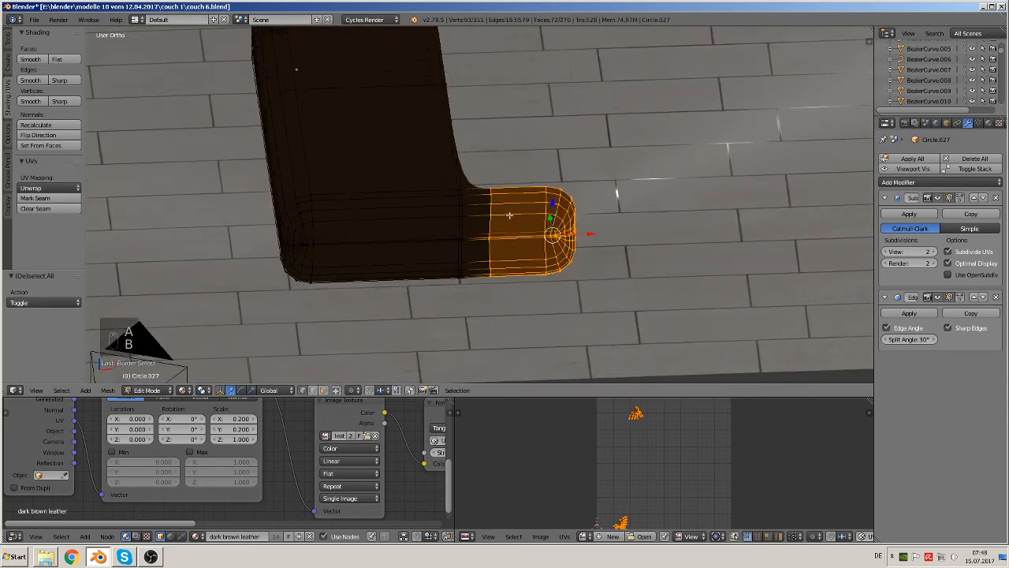
middle_drag(463, 170, 428, 231)
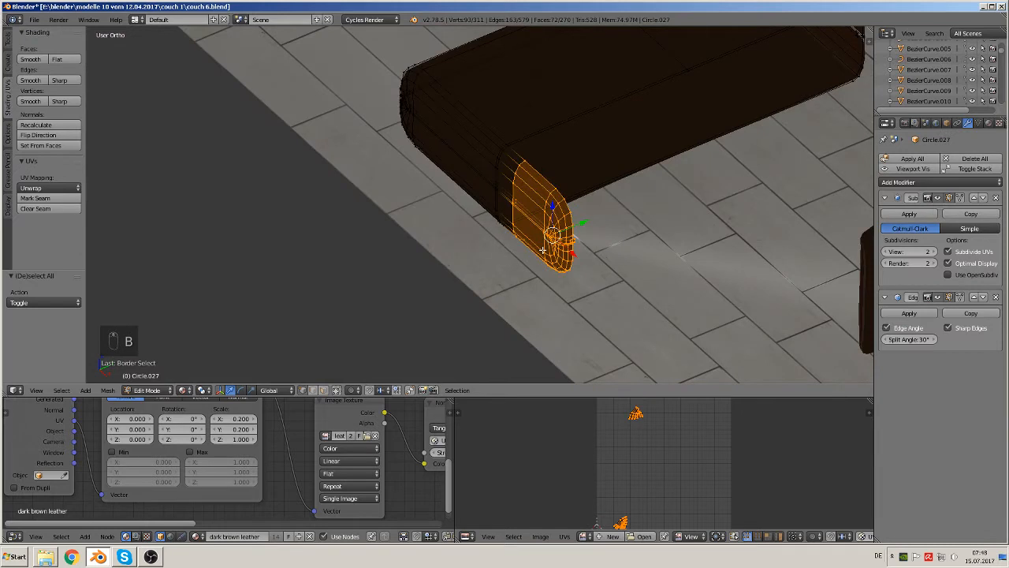
Step: Try to select the rounded end's upper border in vertex mode with edge loop, single vertex and edge ring selection
alt+right_click(572, 207)
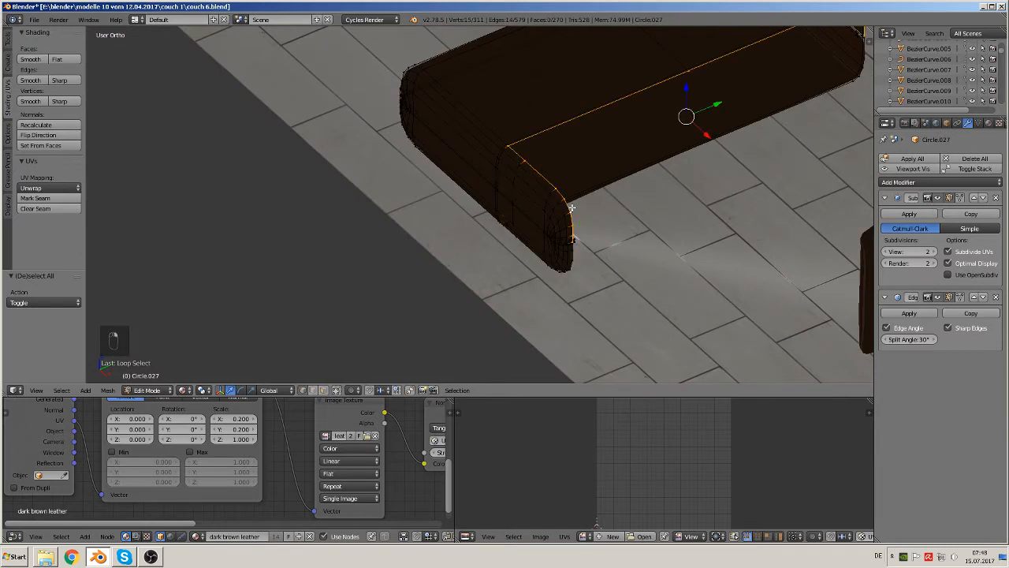
right_click(524, 160)
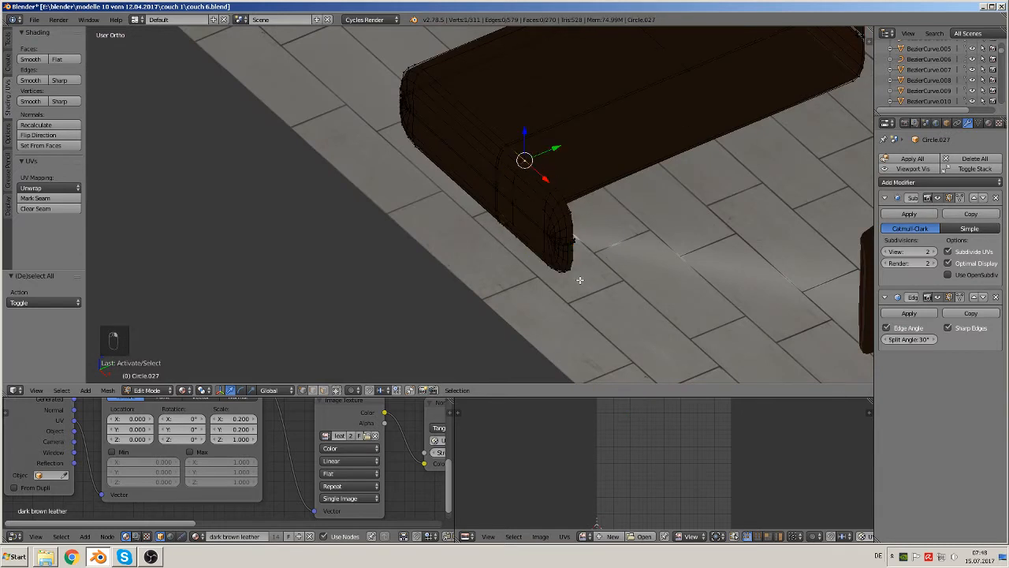
scroll(586, 258, up, 5)
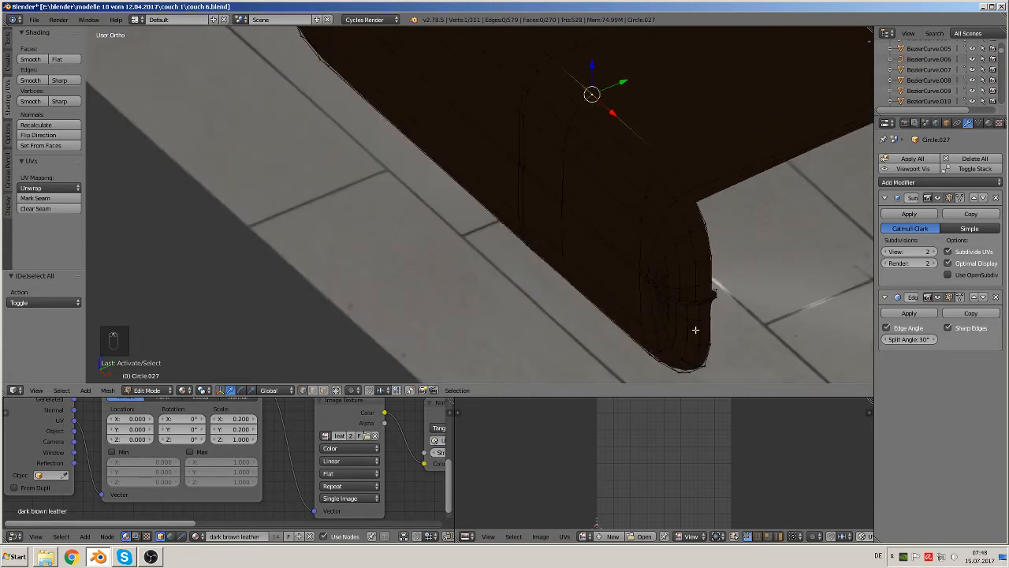
middle_drag(673, 315, 662, 315)
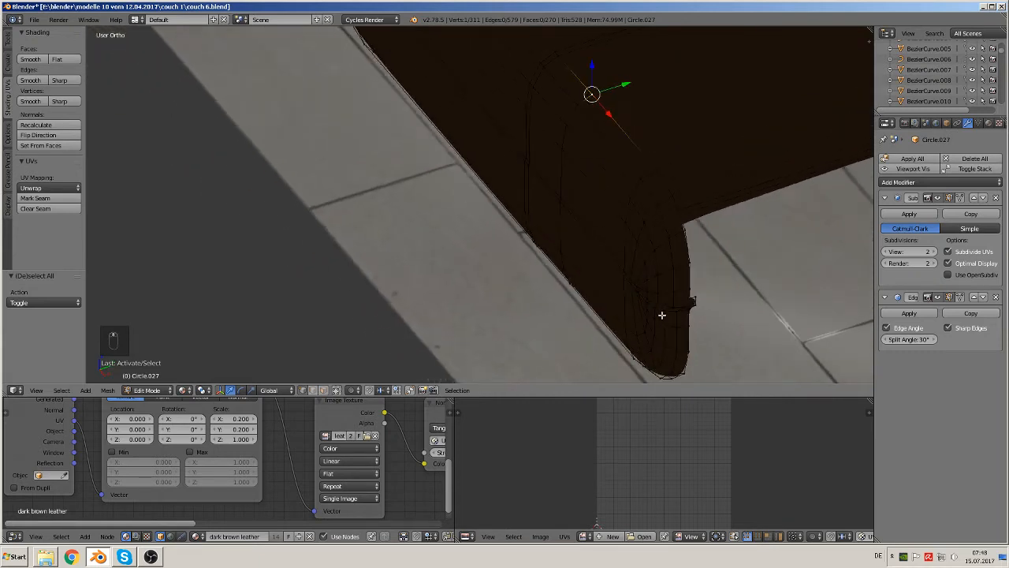
alt+right_click(692, 280)
shift+scroll(692, 280, down, 1)
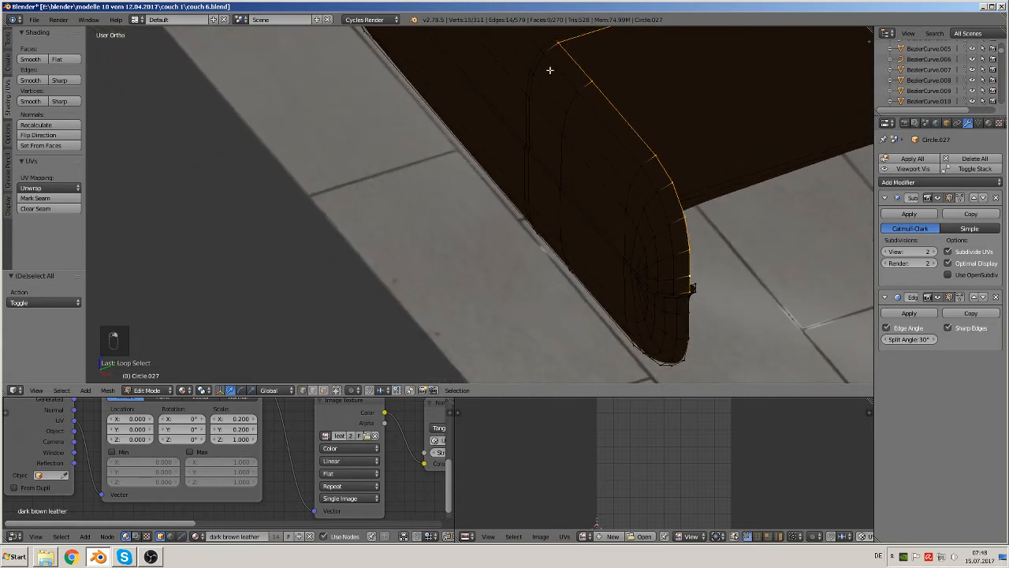
right_click(562, 45)
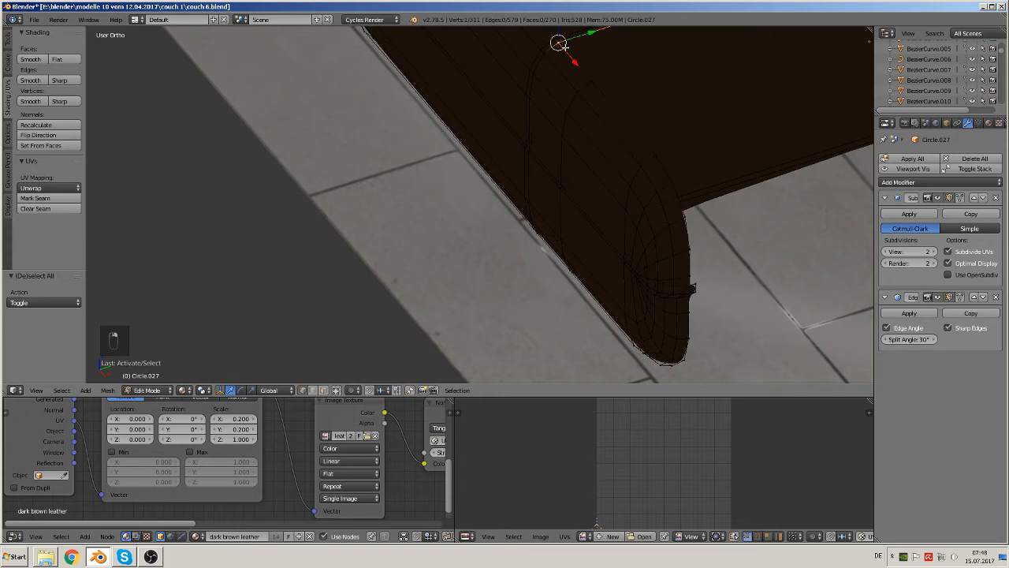
ctrl+alt+right_click(692, 275)
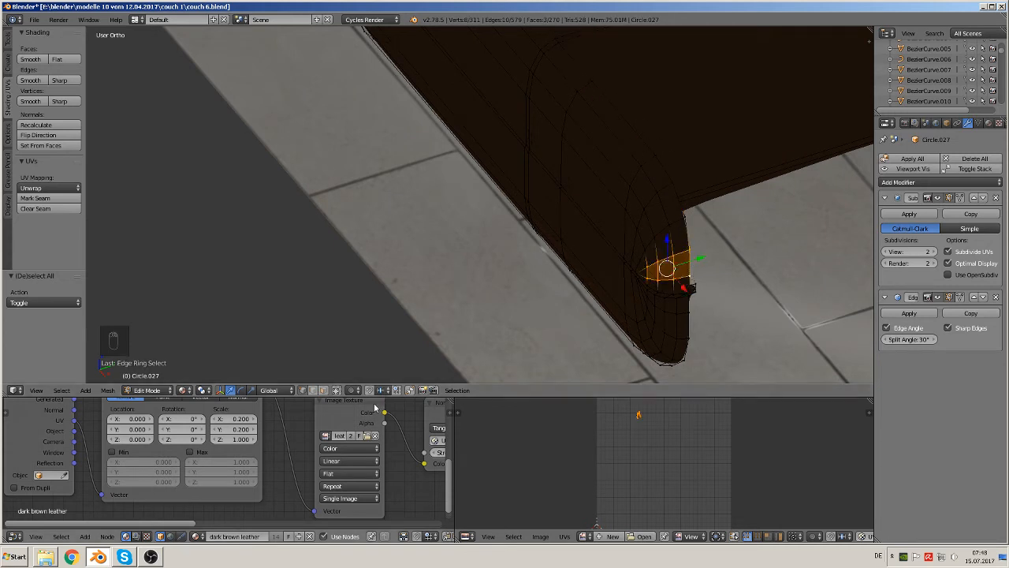
Step: Select the upper border edges of the protruding end one by one in edge mode, and deselect the stray long edges
right_click(598, 77)
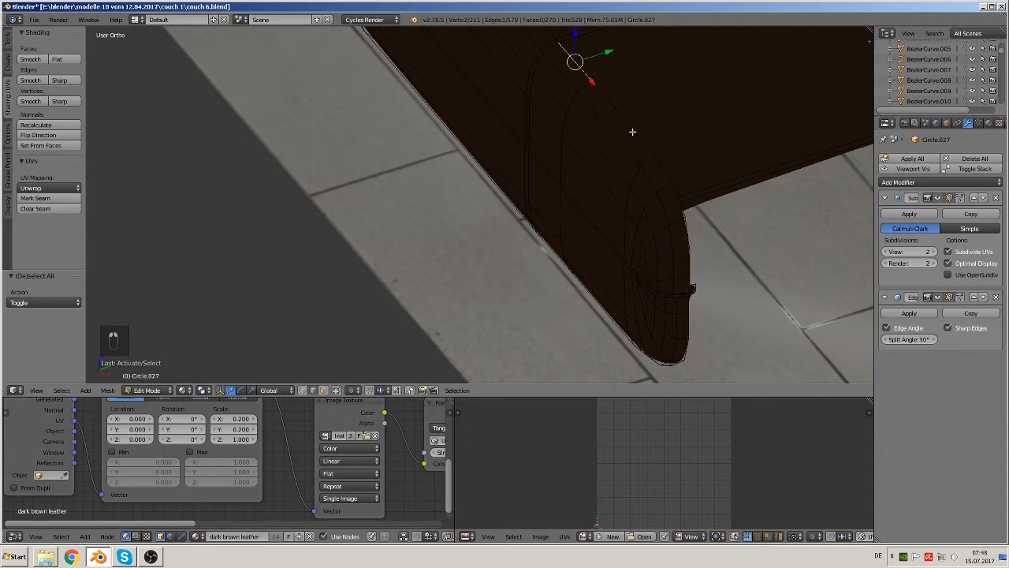
shift+right_click(654, 154)
shift+right_click(679, 189)
shift+right_click(689, 213)
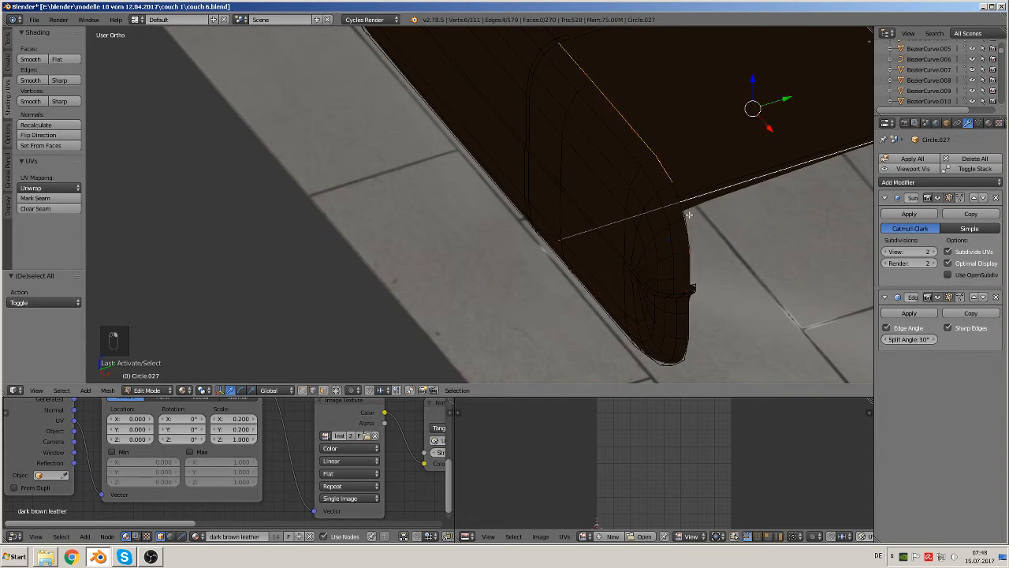
shift+right_click(691, 196)
key(c)
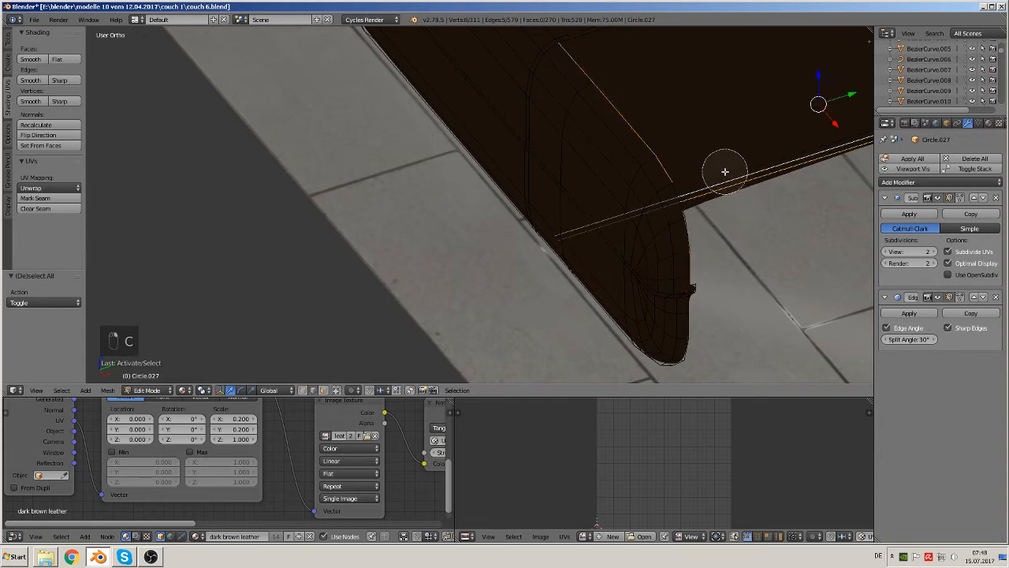
middle_click(725, 172)
right_click(726, 172)
Step: Extend the upper border selection edge by edge around the curved front of the protruding end, undoing the stray cross edge
middle_drag(716, 243, 650, 247)
scroll(651, 247, up, 2)
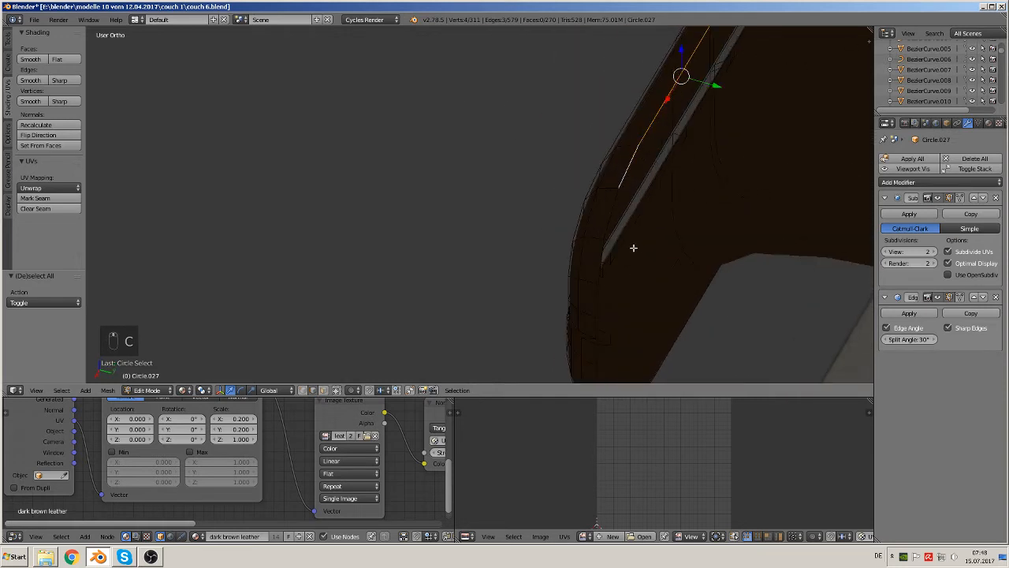
shift+right_click(607, 218)
shift+right_click(603, 261)
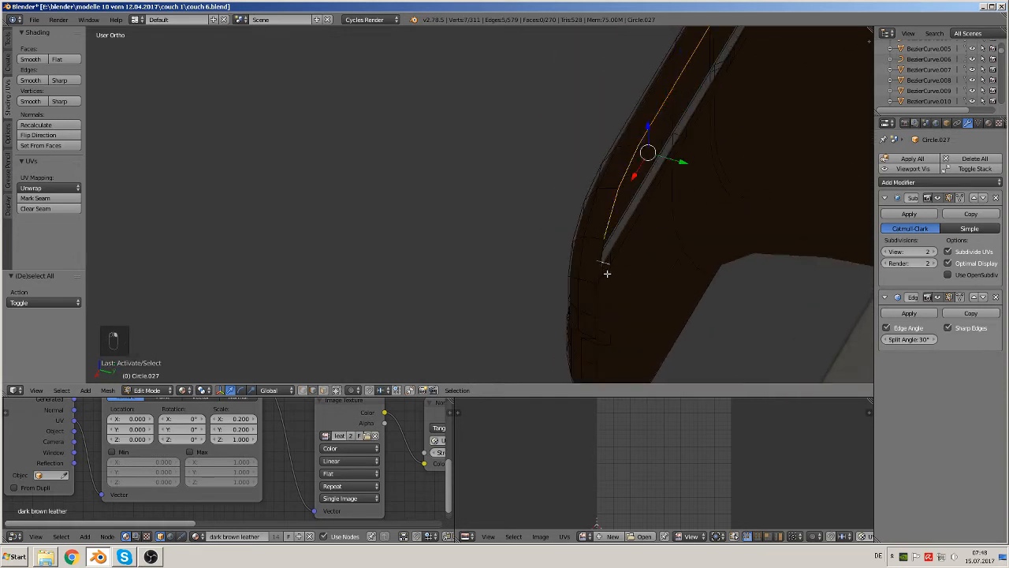
key(ctrl+z)
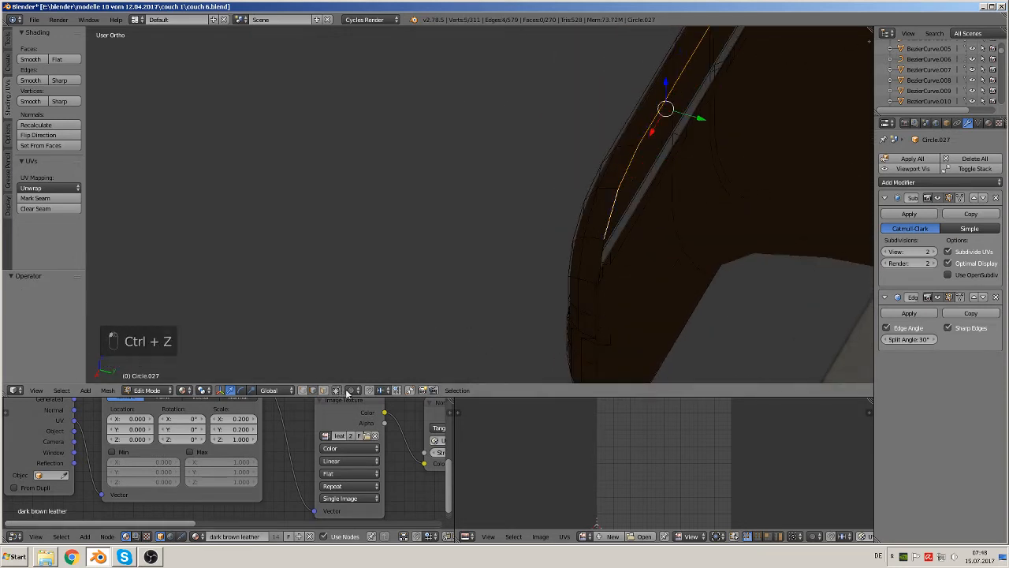
middle_drag(655, 308, 620, 303)
shift+right_click(542, 235)
shift+right_click(540, 274)
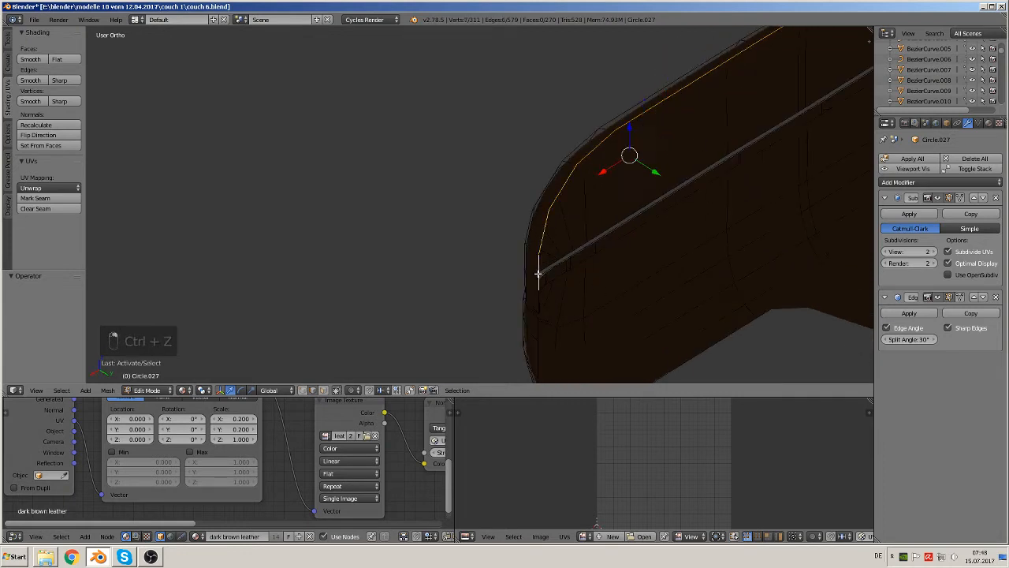
shift+right_click(543, 306)
Step: Correct the lowest part of the upper border selection so it ends with the vertical edge at the seam
scroll(580, 310, up, 2)
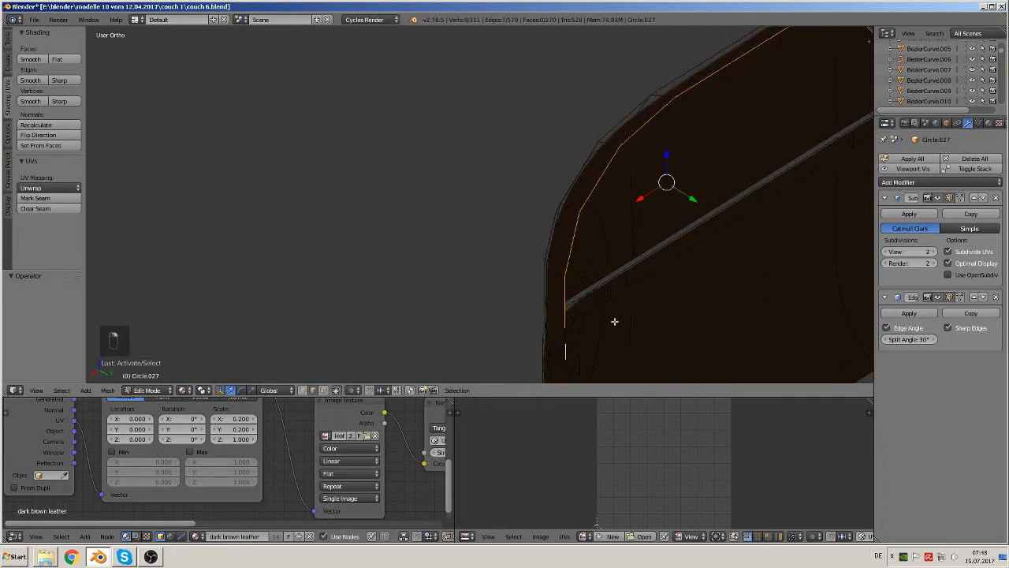
shift+middle_drag(615, 320, 549, 225)
scroll(554, 264, up, 3)
shift+right_click(527, 272)
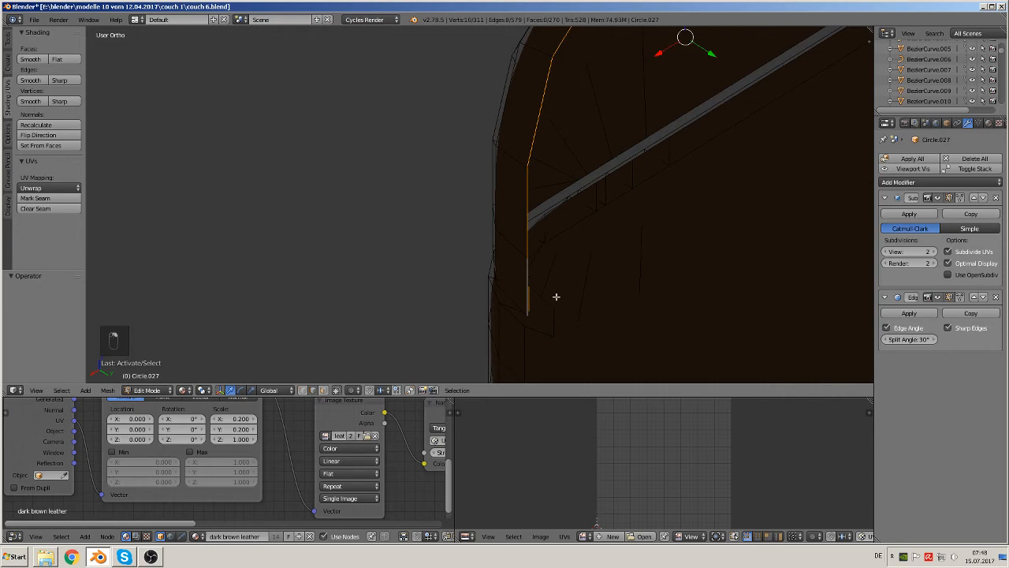
scroll(536, 293, down, 2)
shift+right_click(508, 280)
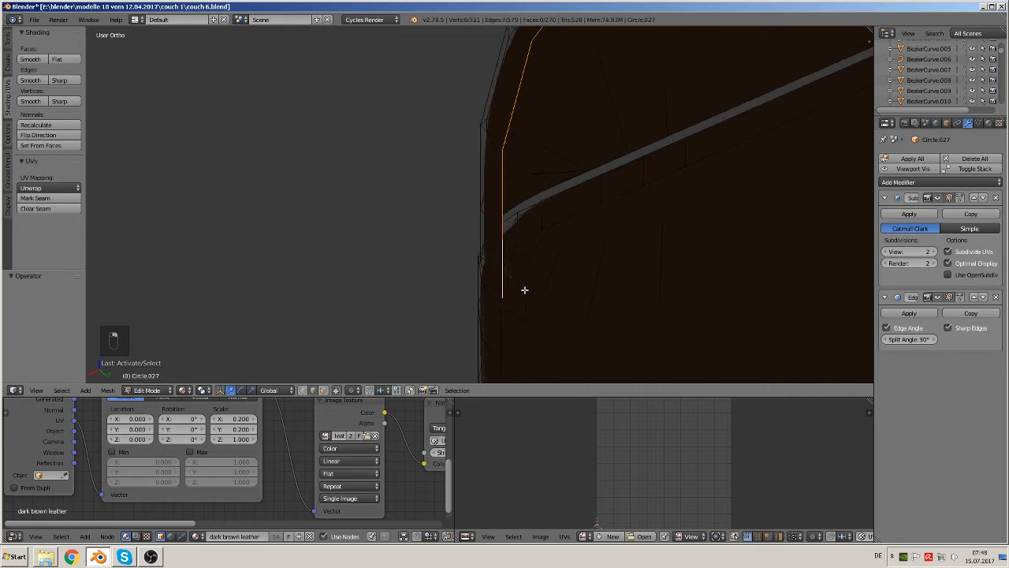
Step: Extrude the selected upper border edges 2.136 along the Y axis
scroll(537, 296, down, 1)
middle_drag(550, 303, 657, 300)
scroll(631, 284, down, 2)
scroll(592, 252, down, 1)
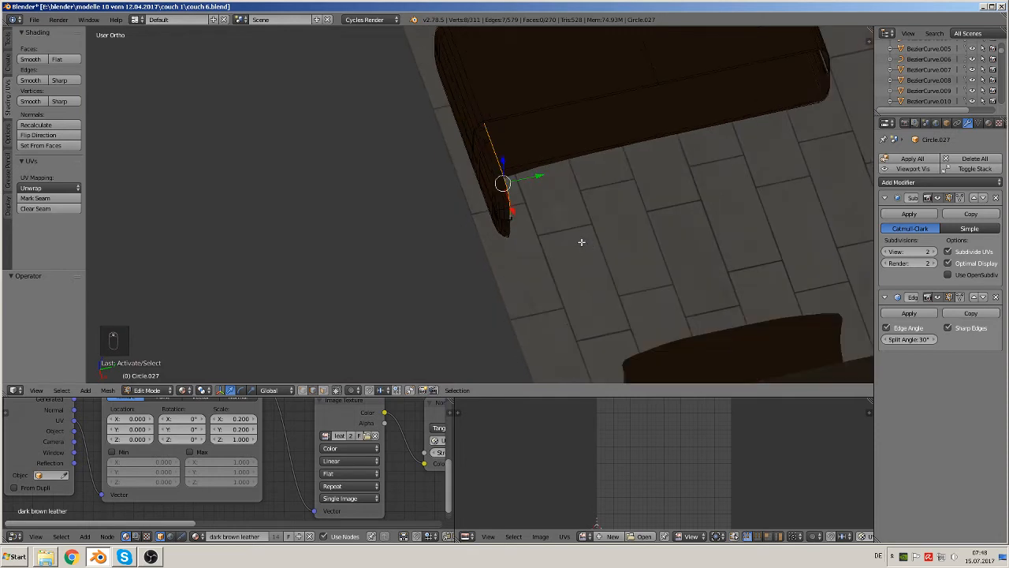
key(e)
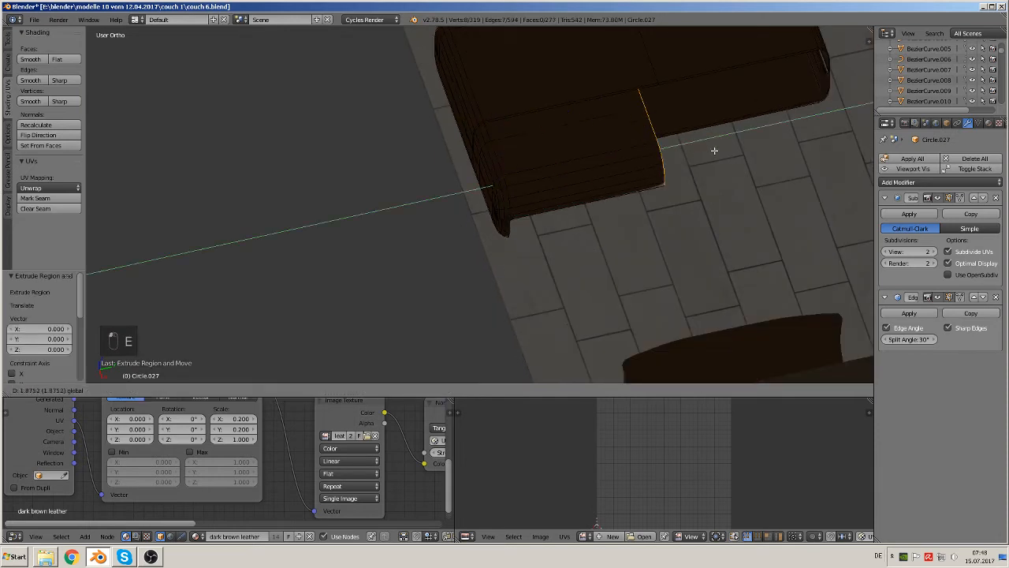
click(712, 151)
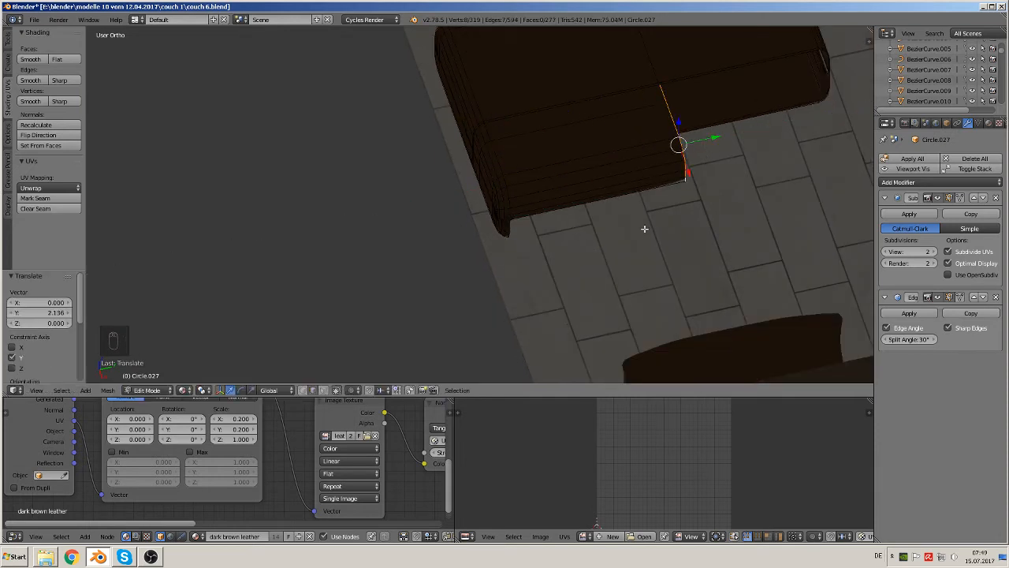
Step: Select the protruding end's lower border edges one by one, from the seam around the curve and along the underside
scroll(645, 228, up, 8)
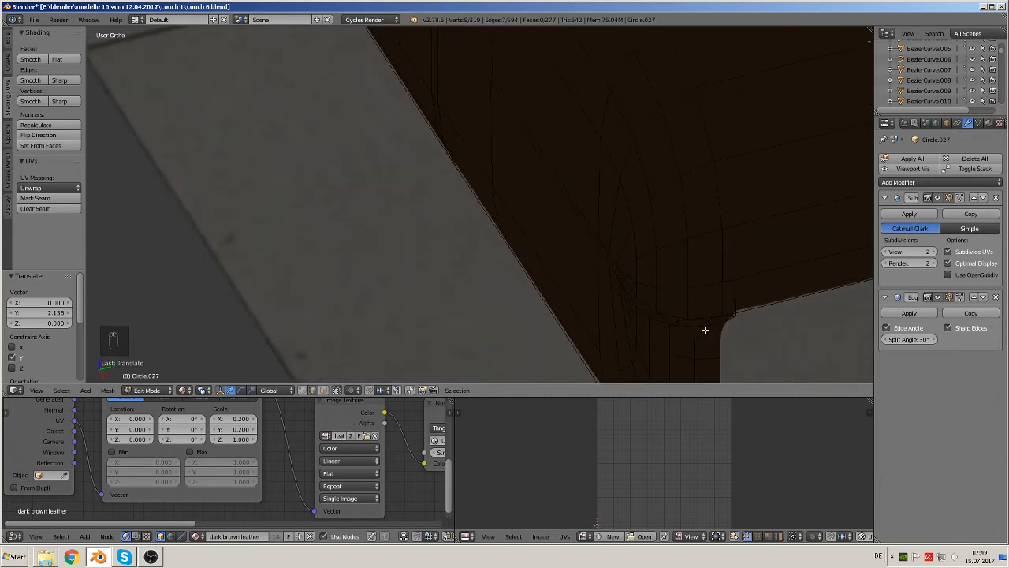
shift+middle_drag(705, 330, 559, 232)
scroll(559, 232, up, 2)
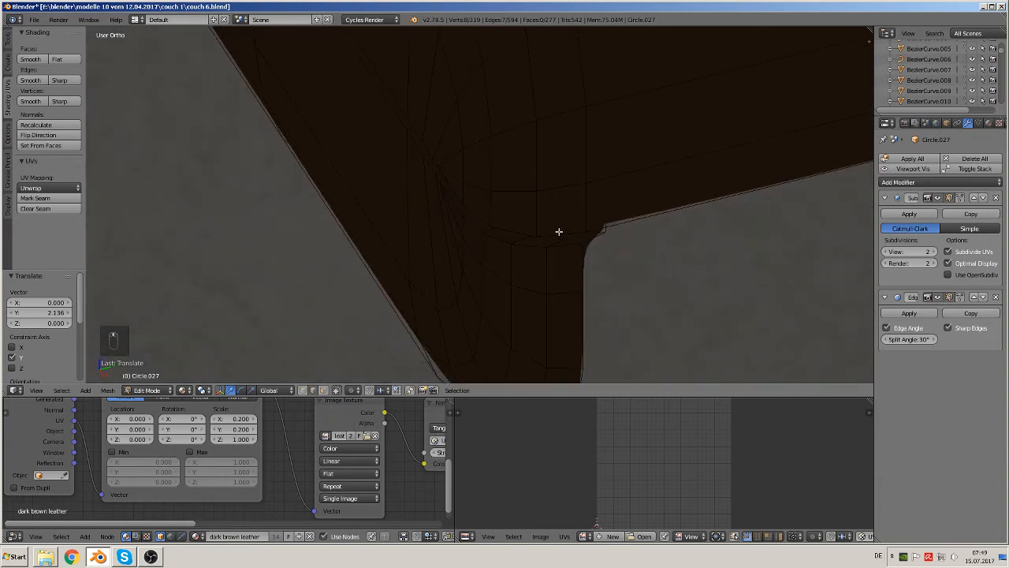
right_click(609, 237)
shift+right_click(609, 230)
mouse_move(624, 263)
middle_down()
mouse_move(593, 248)
mouse_move(591, 263)
mouse_move(621, 276)
mouse_move(627, 249)
middle_up()
shift+right_click(627, 250)
shift+right_click(636, 306)
middle_drag(633, 337, 716, 298)
shift+right_click(687, 305)
shift+right_click(626, 341)
middle_drag(625, 342, 604, 284)
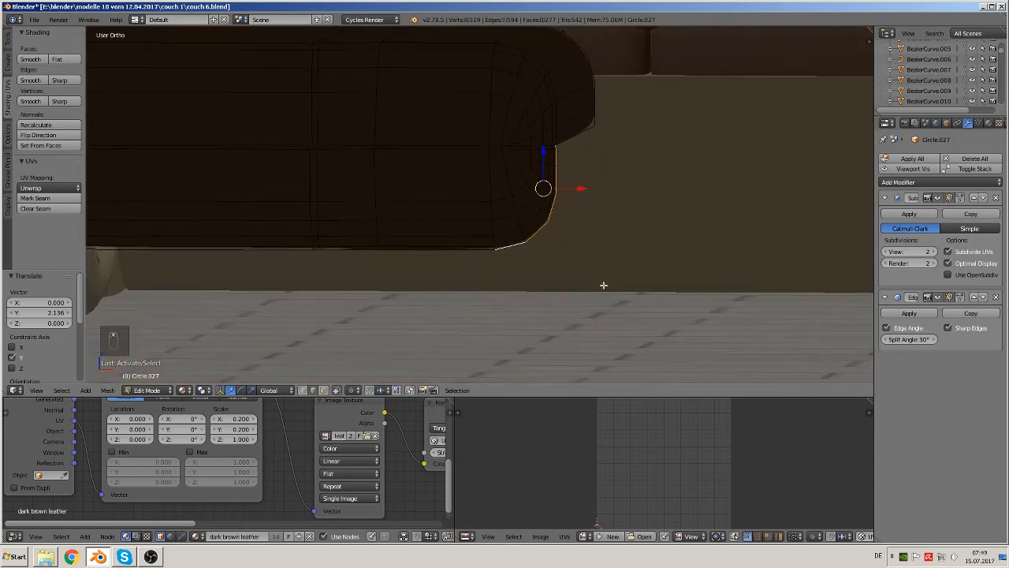
shift+right_click(448, 251)
Step: Extrude the selected lower border edges 2.111 along the Y axis
middle_drag(448, 254, 565, 210)
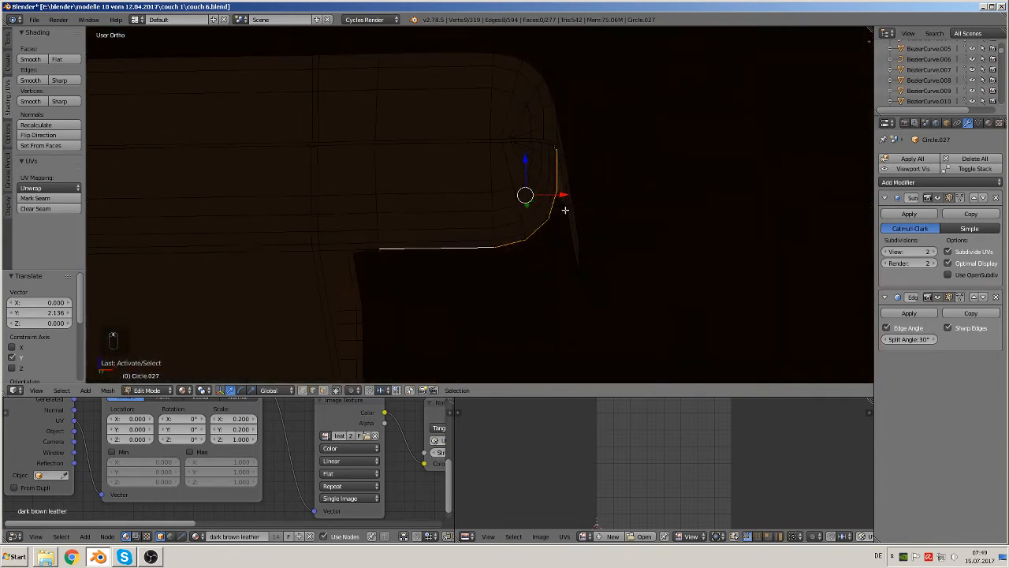
middle_drag(488, 271, 513, 258)
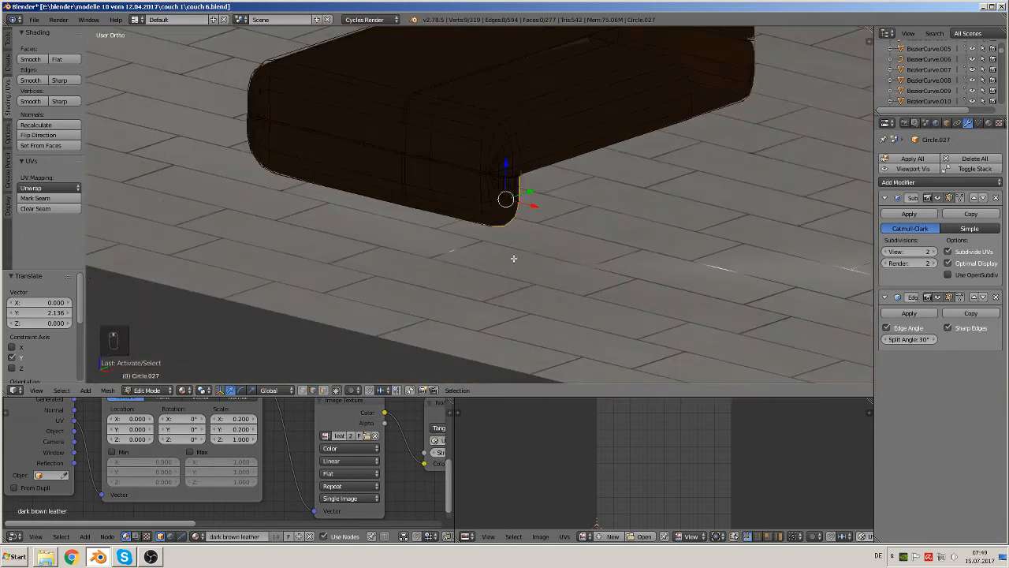
key(e)
click(512, 253)
drag(534, 191, 707, 136)
middle_drag(705, 139, 712, 202)
scroll(711, 203, down, 2)
shift+middle_drag(574, 176, 473, 263)
scroll(502, 208, up, 1)
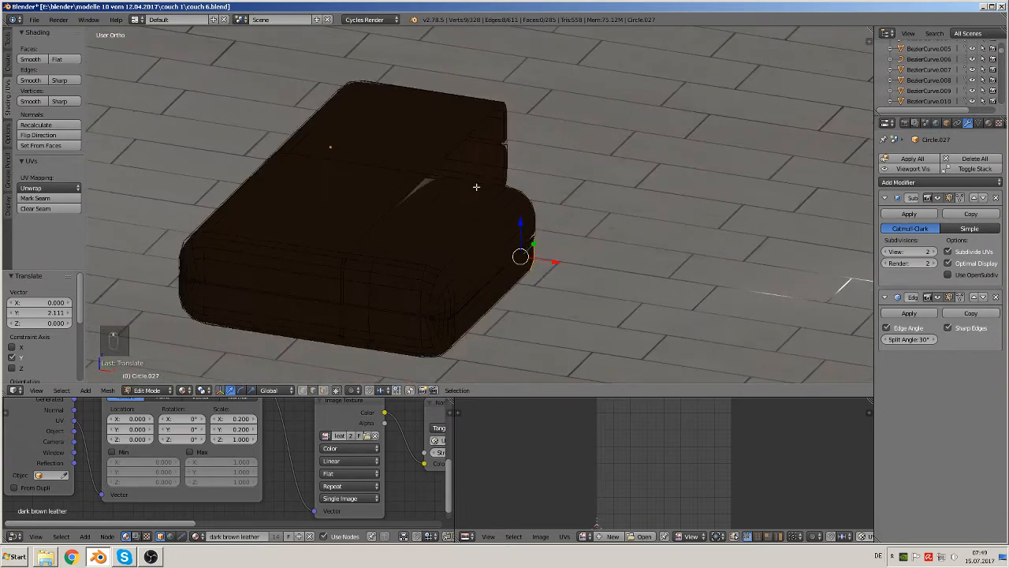
Step: Check the extended cushion in Object Mode, and return to Edit Mode
key(Tab)
middle_drag(494, 231, 534, 220)
scroll(535, 224, up, 5)
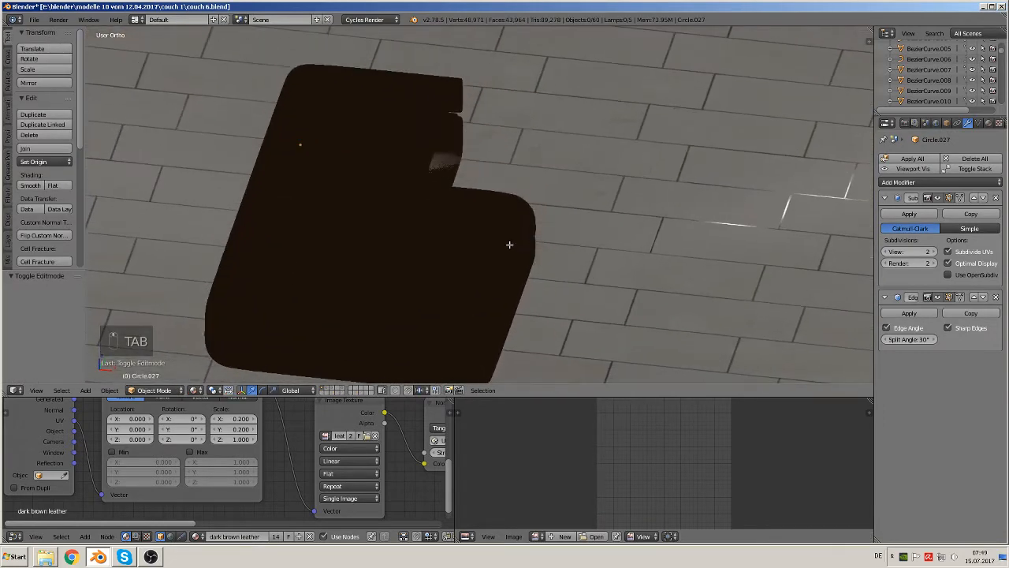
key(Tab)
Step: Select the upper border edges of the cushion's other open side, from the long top edge down the curve to the seam
scroll(458, 266, up, 2)
middle_drag(459, 240, 325, 227)
middle_drag(524, 106, 443, 143)
right_click(451, 146)
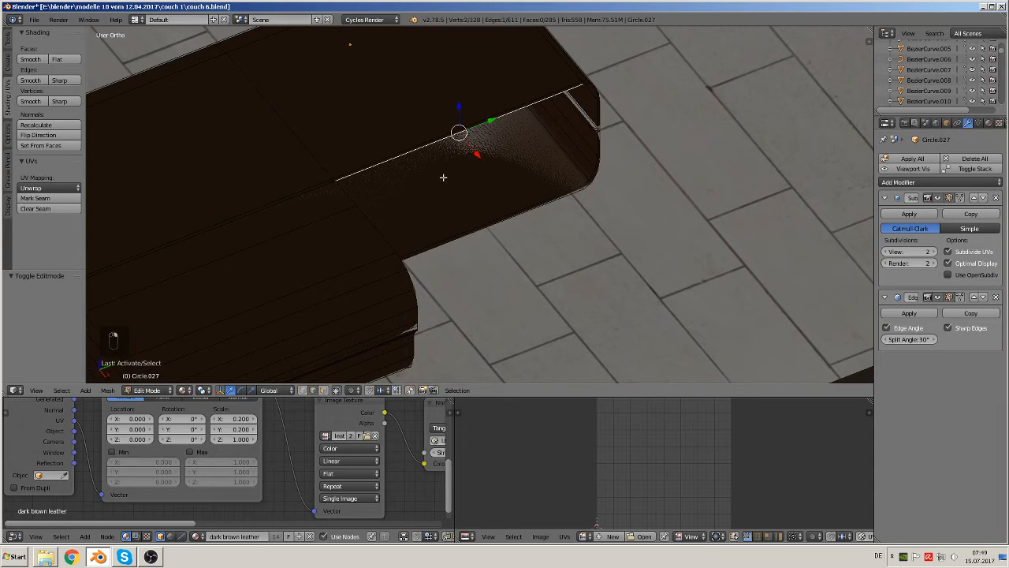
shift+middle_drag(584, 160, 439, 175)
scroll(494, 263, up, 3)
scroll(484, 179, up, 4)
scroll(462, 132, up, 2)
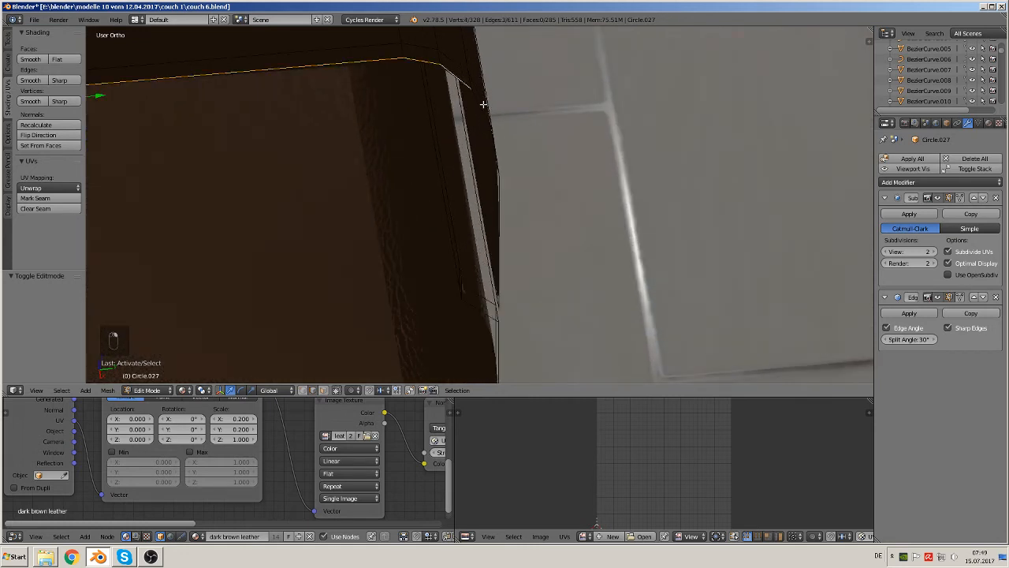
middle_drag(496, 121, 486, 206)
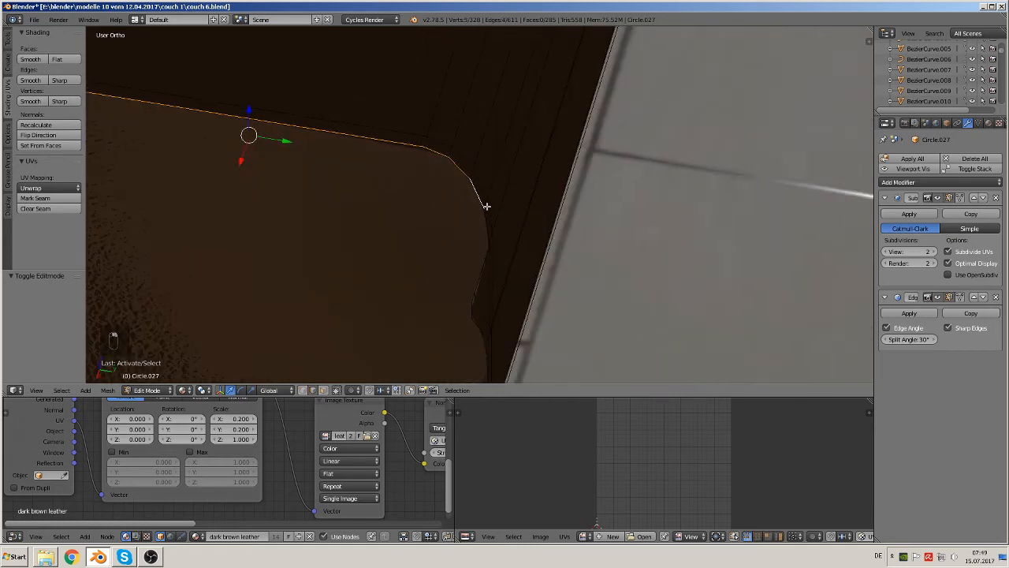
shift+right_click(493, 270)
shift+right_click(491, 265)
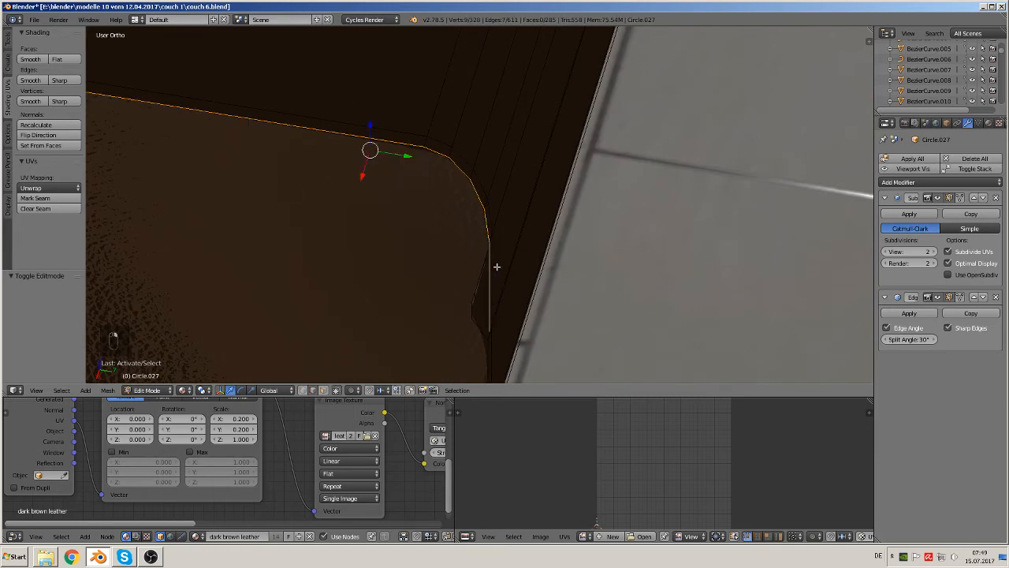
Step: Extrude the selected upper border edges of this side 3.733 along the X axis
mouse_move(496, 266)
middle_down()
mouse_move(523, 265)
mouse_move(512, 205)
mouse_move(489, 179)
mouse_move(498, 184)
mouse_move(484, 210)
mouse_move(444, 239)
mouse_move(434, 230)
middle_up()
scroll(498, 192, down, 4)
scroll(438, 222, down, 4)
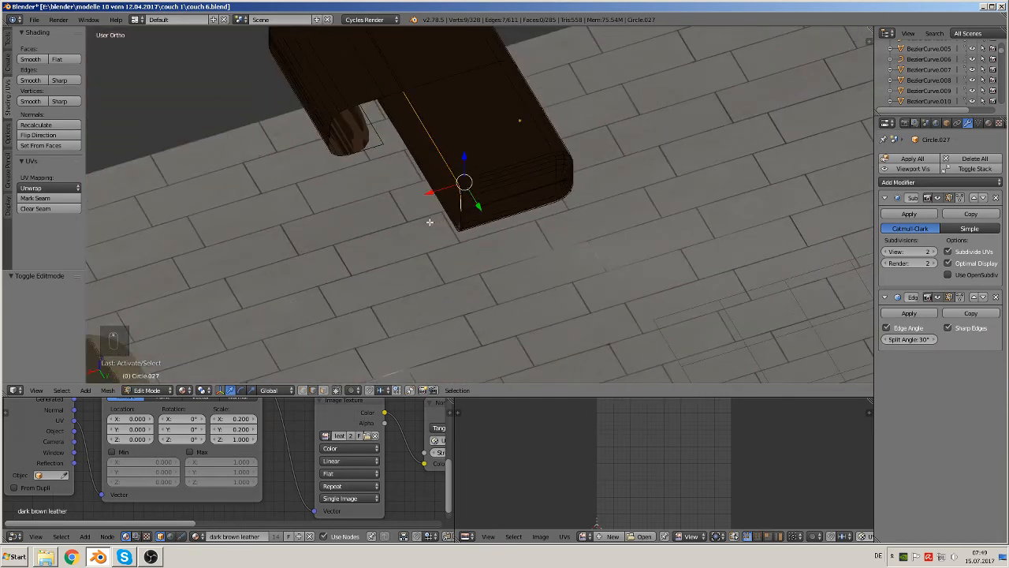
key(e)
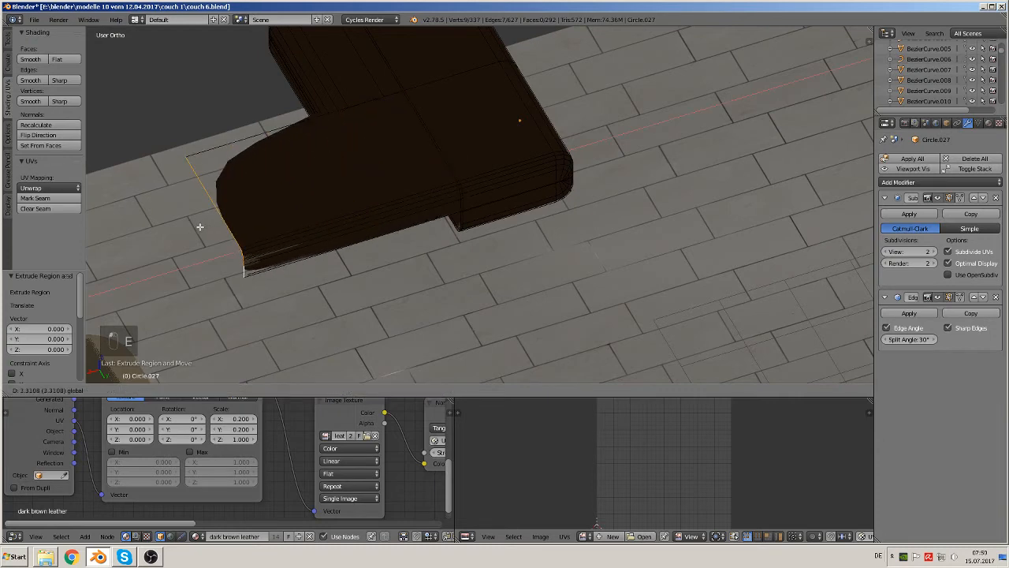
click(180, 228)
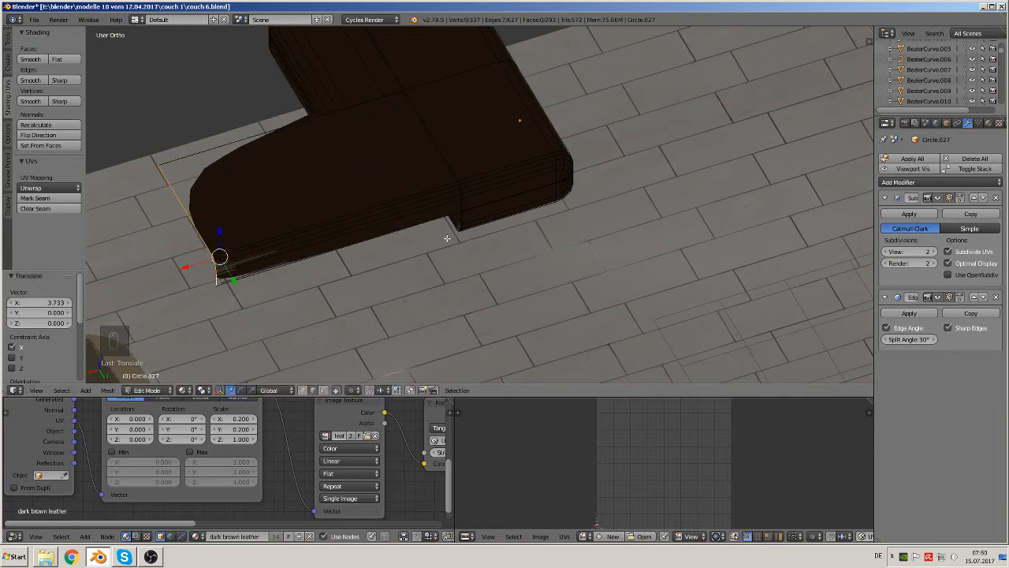
Step: Select the lower open border on the same side as an edge loop
scroll(447, 239, up, 2)
middle_drag(430, 246, 460, 150)
middle_drag(463, 152, 477, 182)
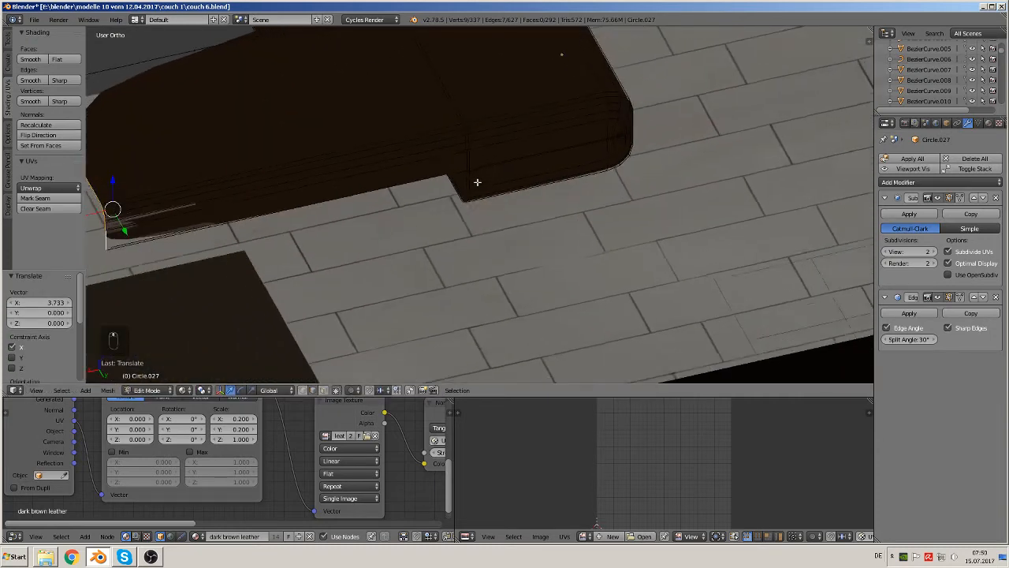
scroll(477, 182, up, 3)
alt+right_click(442, 156)
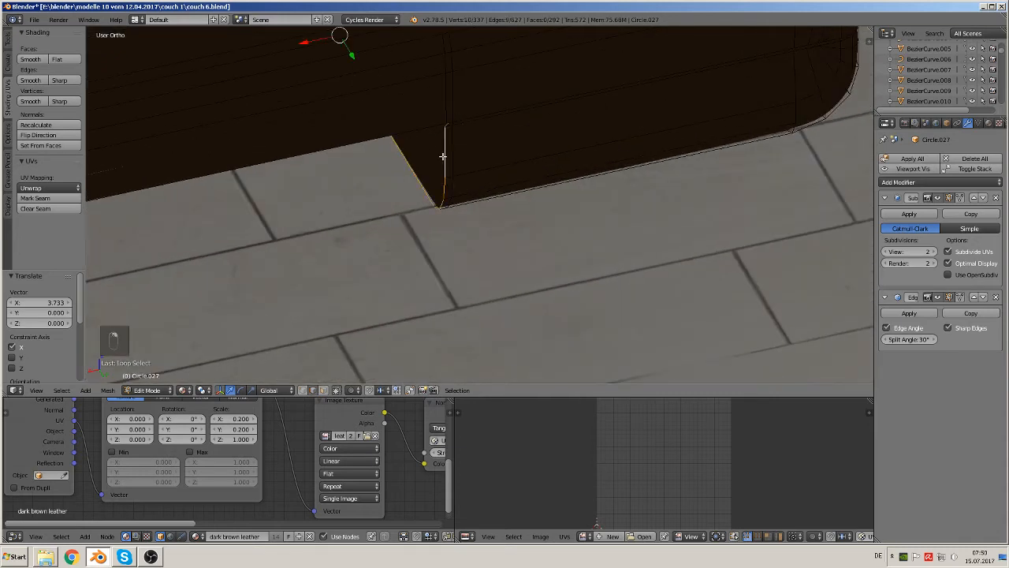
Step: Reduce the loop selection to the lower border of this side by deselecting the stray edges along the underside
scroll(445, 169, down, 6)
middle_drag(444, 169, 603, 131)
scroll(401, 139, up, 3)
shift+right_click(361, 112)
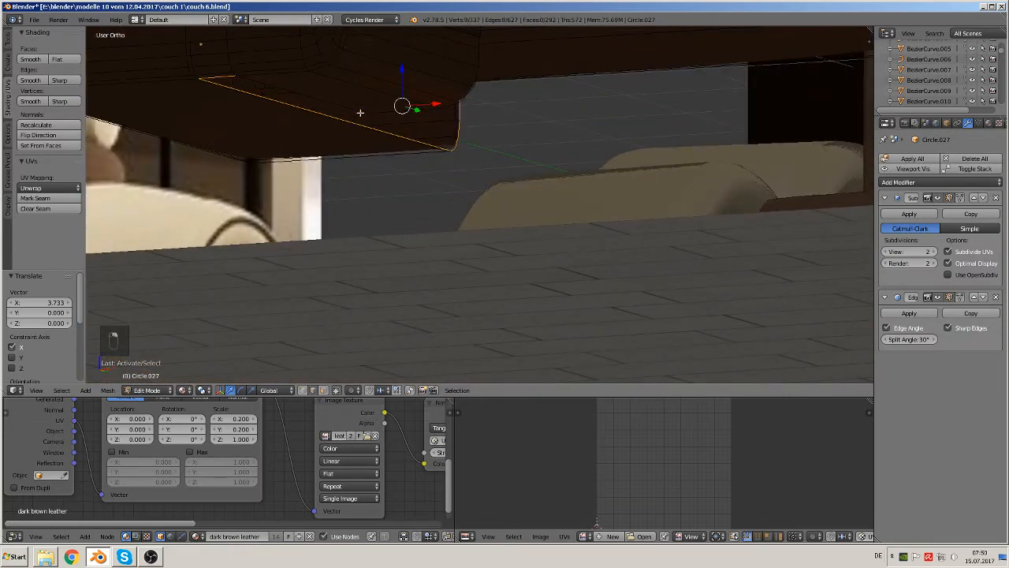
shift+right_click(264, 95)
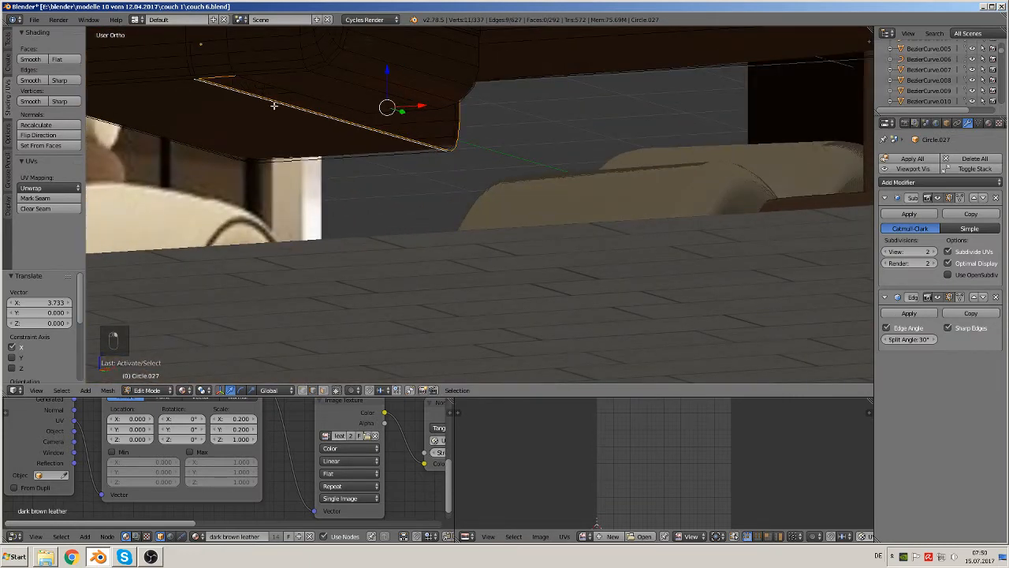
key(c)
mouse_move(270, 102)
middle_down()
mouse_move(235, 87)
mouse_move(306, 147)
middle_up()
right_click(237, 87)
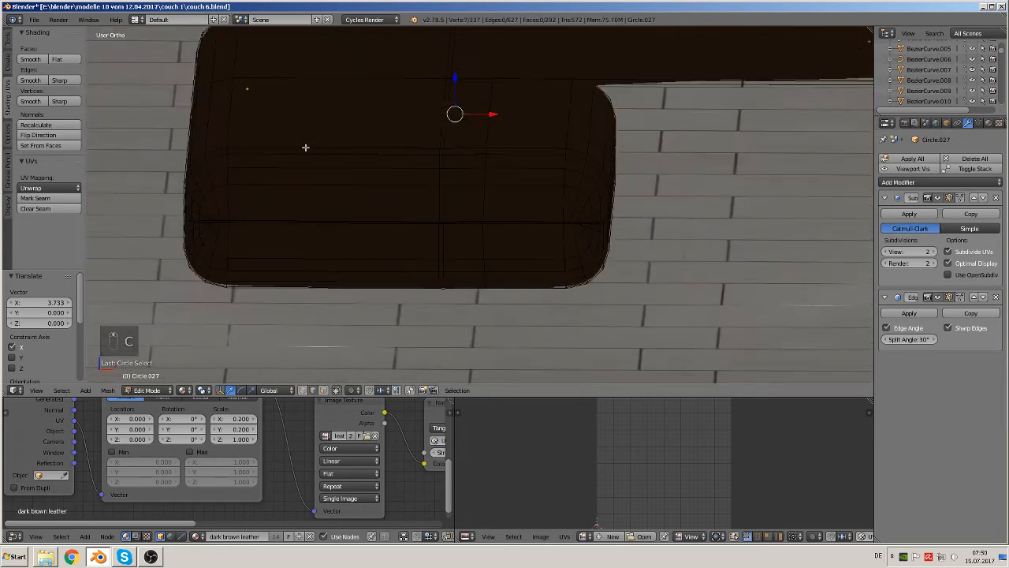
Step: Extrude the selected lower border edges 3.761 along the X axis
scroll(306, 148, down, 3)
middle_drag(422, 133, 422, 156)
key(e)
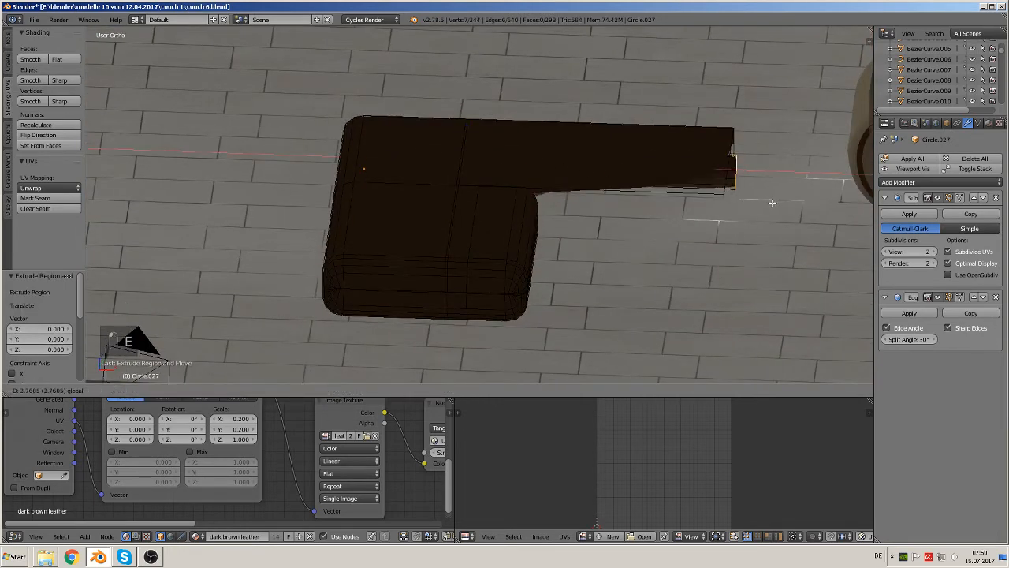
drag(773, 202, 768, 204)
Step: Add a loop cut across the extruded upper section and slide it to about -0.975, close to the open end
middle_drag(713, 212, 894, 193)
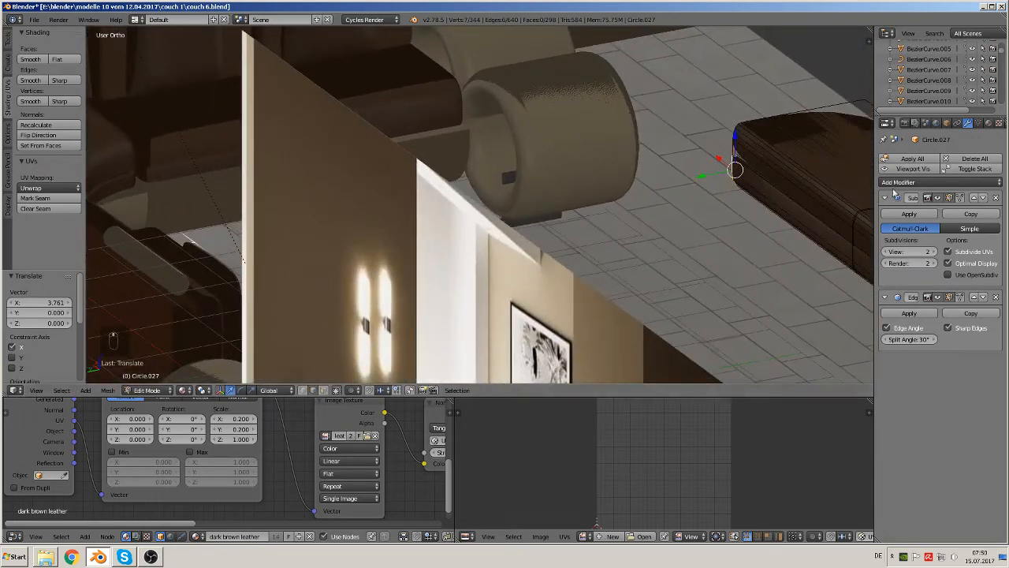
shift+middle_drag(823, 188, 489, 238)
scroll(515, 197, up, 2)
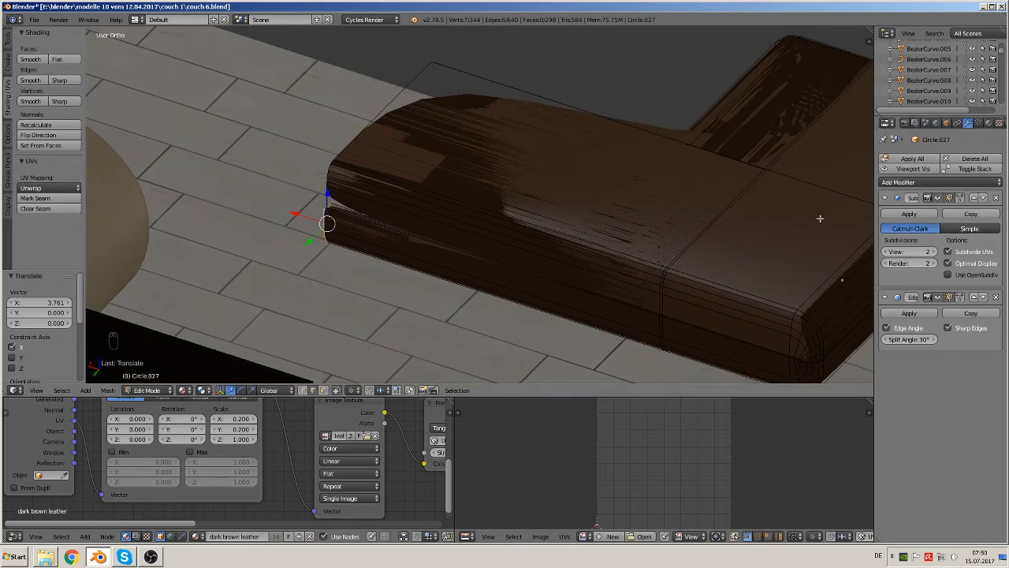
key(ctrl+r)
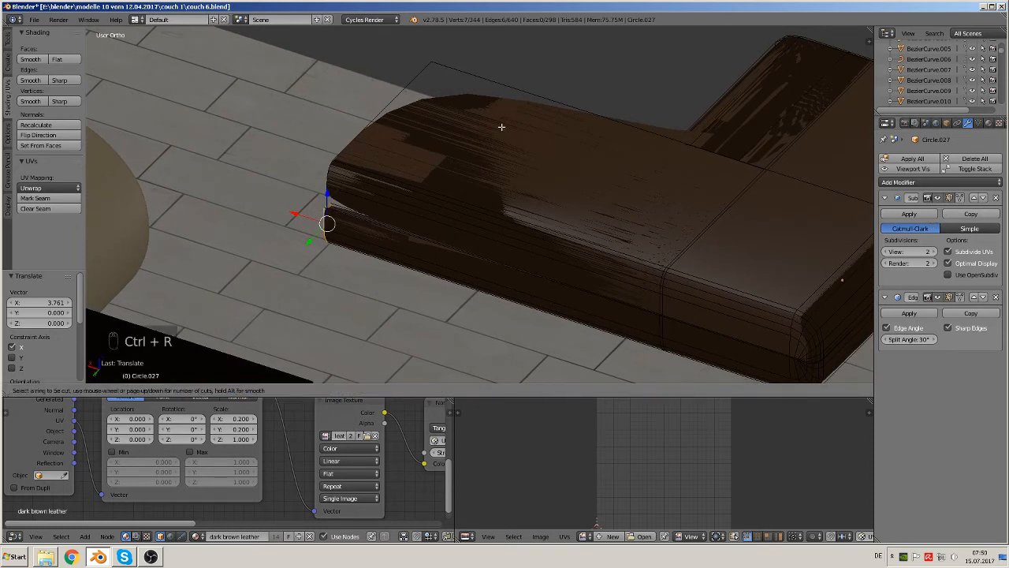
click(521, 96)
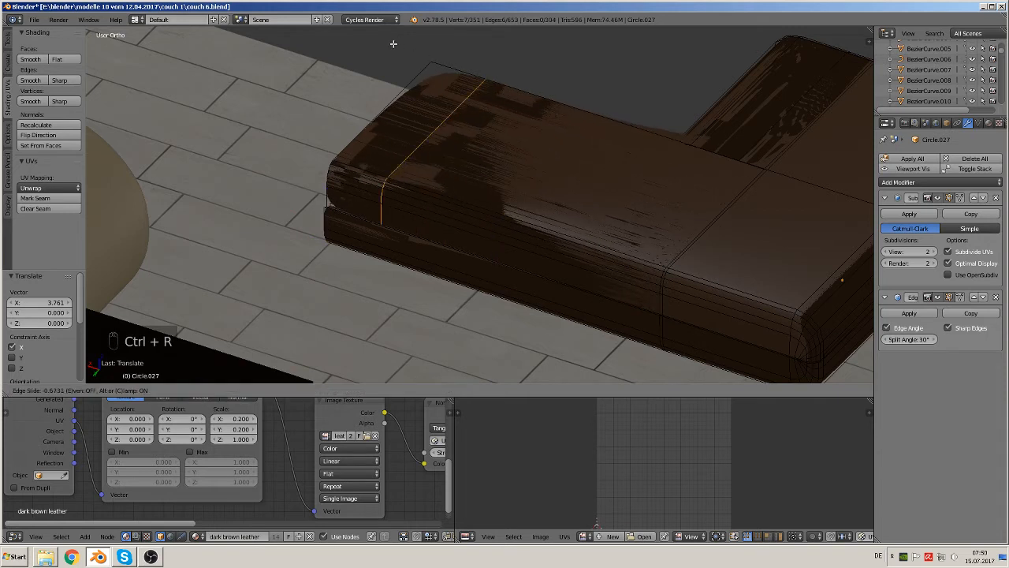
click(360, 381)
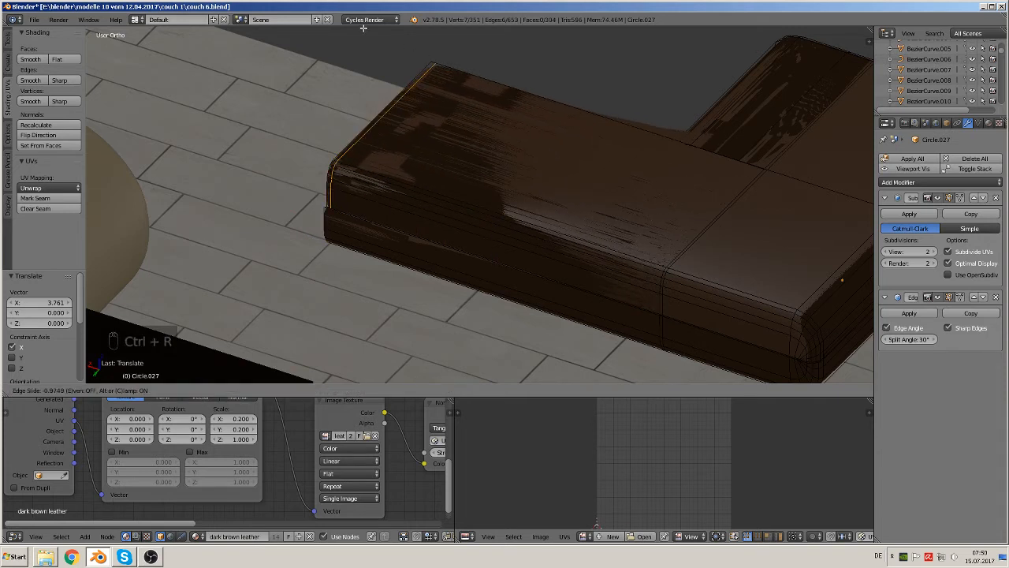
Step: Add a loop cut across the extruded lower section and slide it to about -0.9, close to its open end
key(ctrl+r)
click(365, 237)
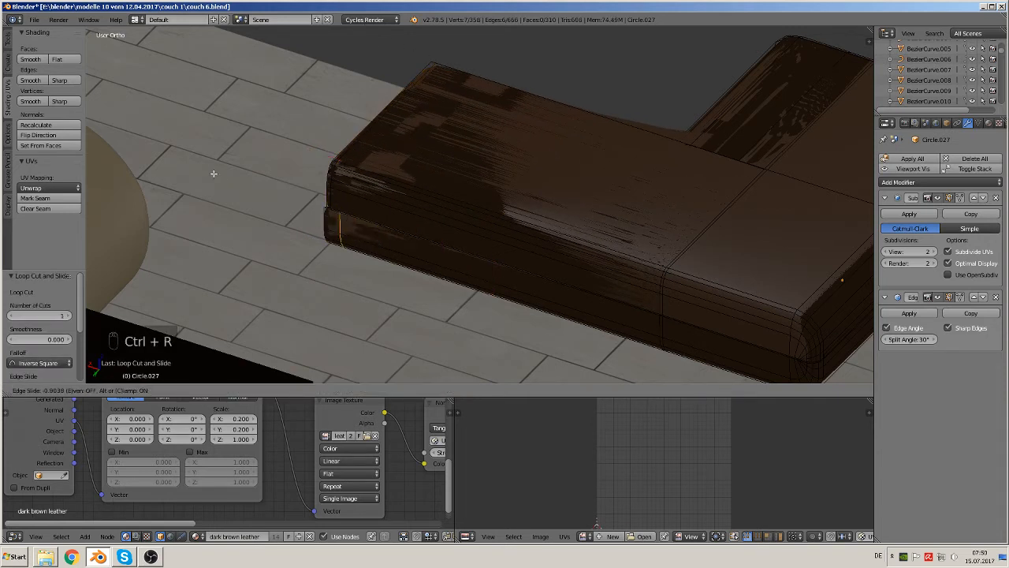
click(207, 168)
Step: Add a loop cut across the top of the cushion's protruding section and slide it close to the inner corner
middle_drag(210, 168, 673, 245)
shift+middle_drag(586, 262, 19, 299)
middle_drag(222, 260, 383, 244)
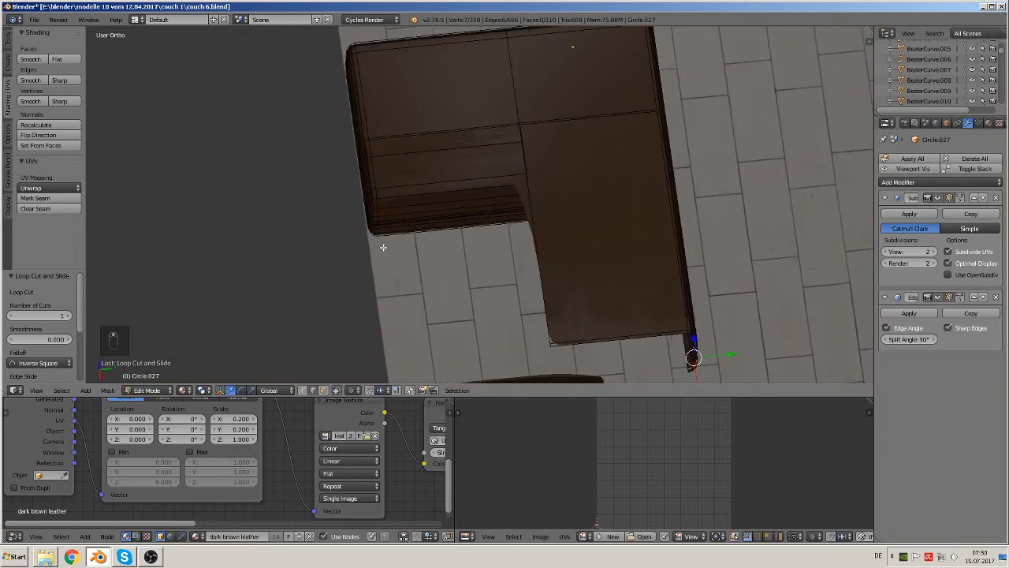
scroll(482, 178, up, 5)
key(ctrl+r)
click(493, 178)
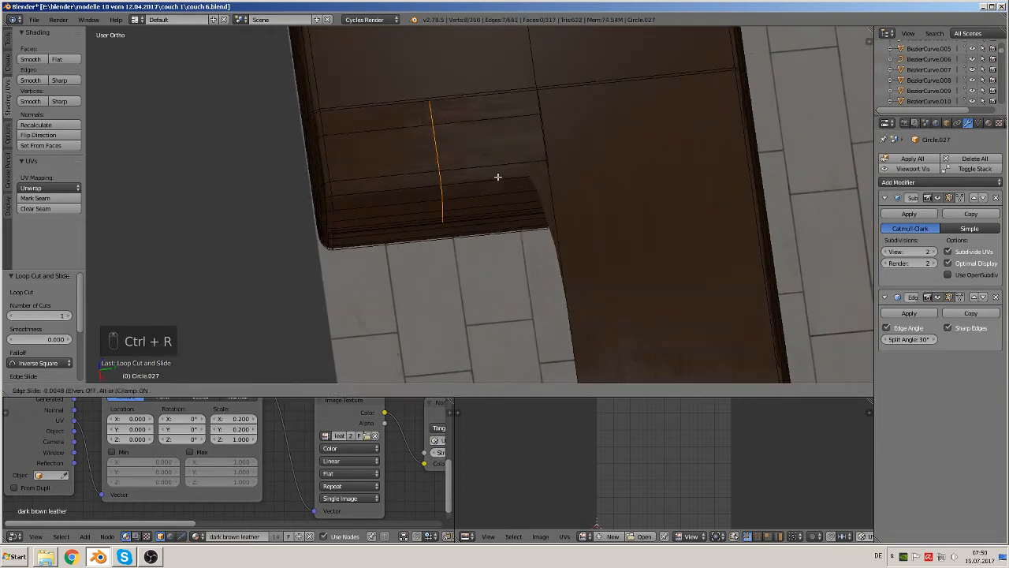
click(598, 157)
Step: Add a loop cut across the lower inner side of the protruding section and slide it close to the inner corner
middle_drag(565, 202, 617, 166)
key(ctrl+e)
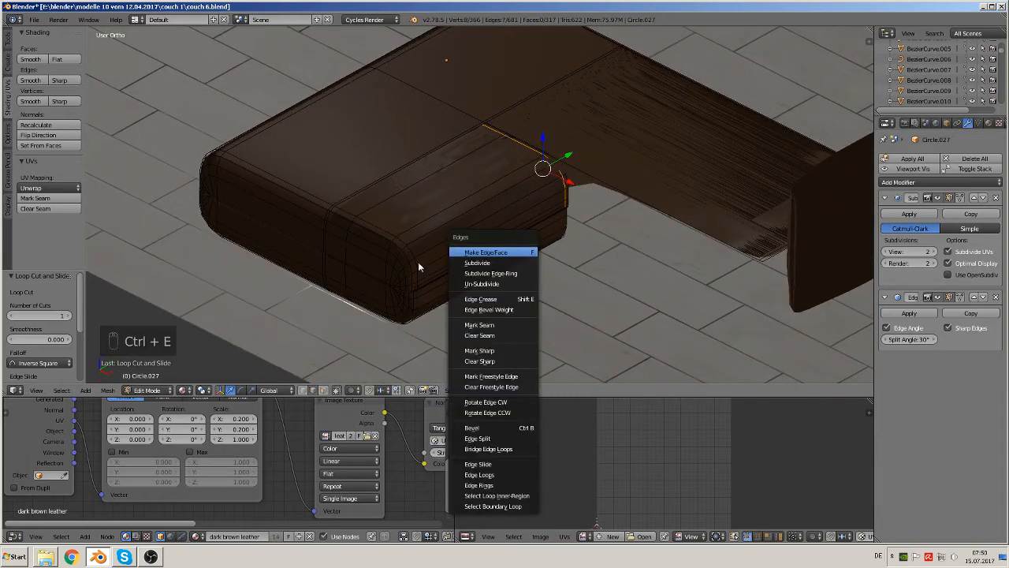
key(Escape)
key(ctrl+r)
click(492, 270)
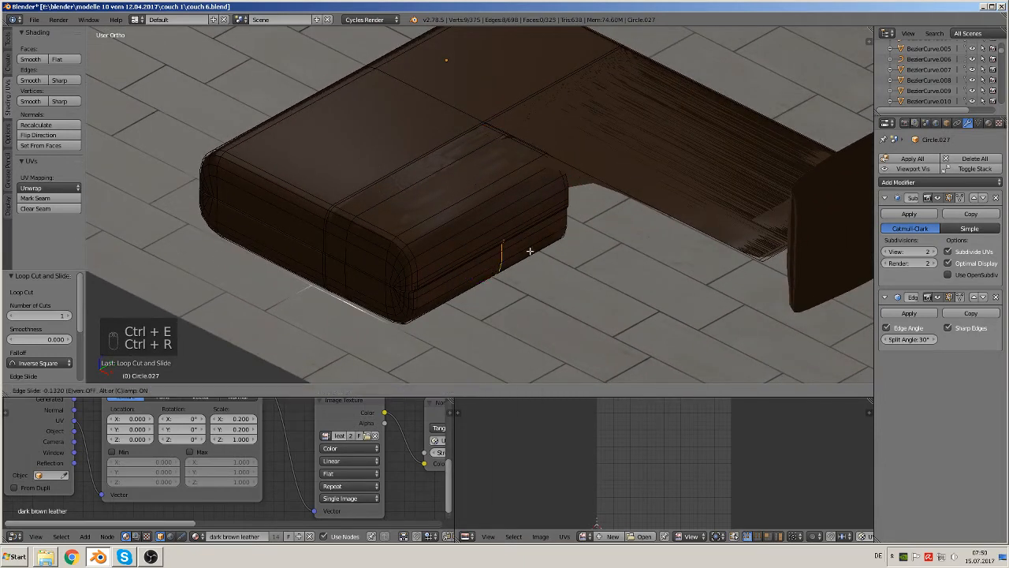
click(565, 231)
Step: Select the long open border edge and the short edge at its outer end, and extrude them -0.656 along Z
middle_drag(568, 230, 667, 198)
right_click(713, 166)
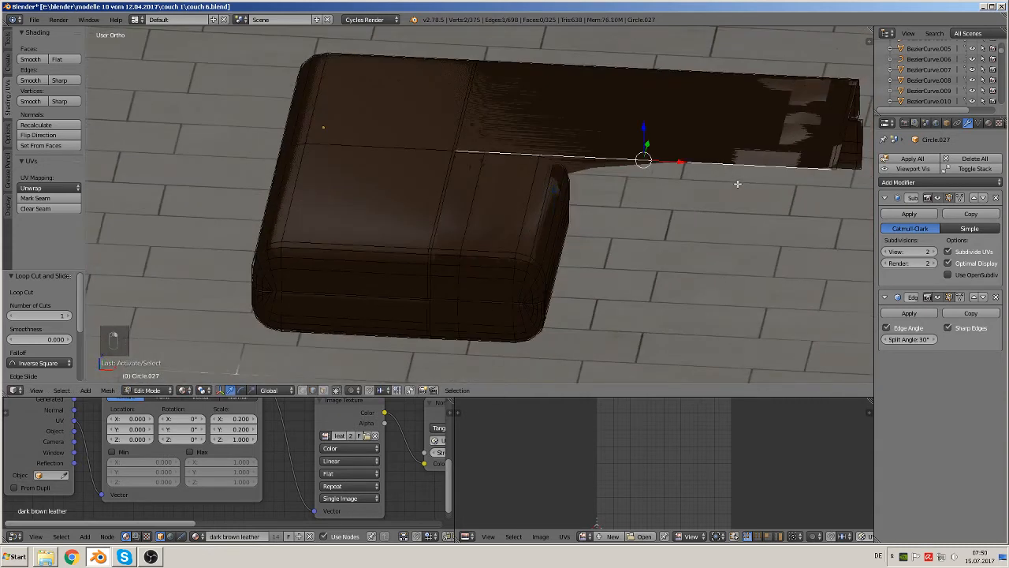
middle_drag(737, 184, 741, 193)
shift+right_click(836, 169)
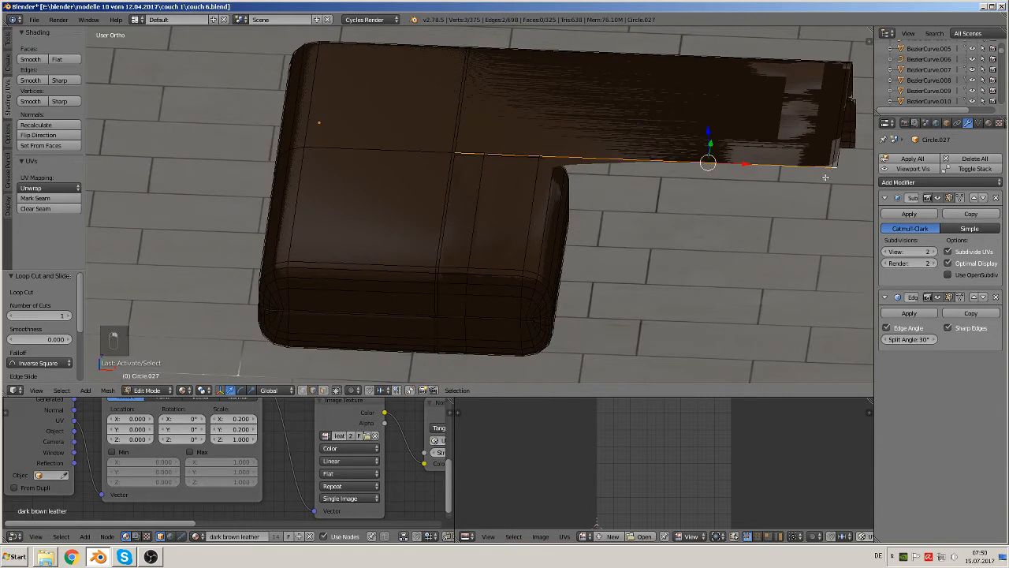
key(e)
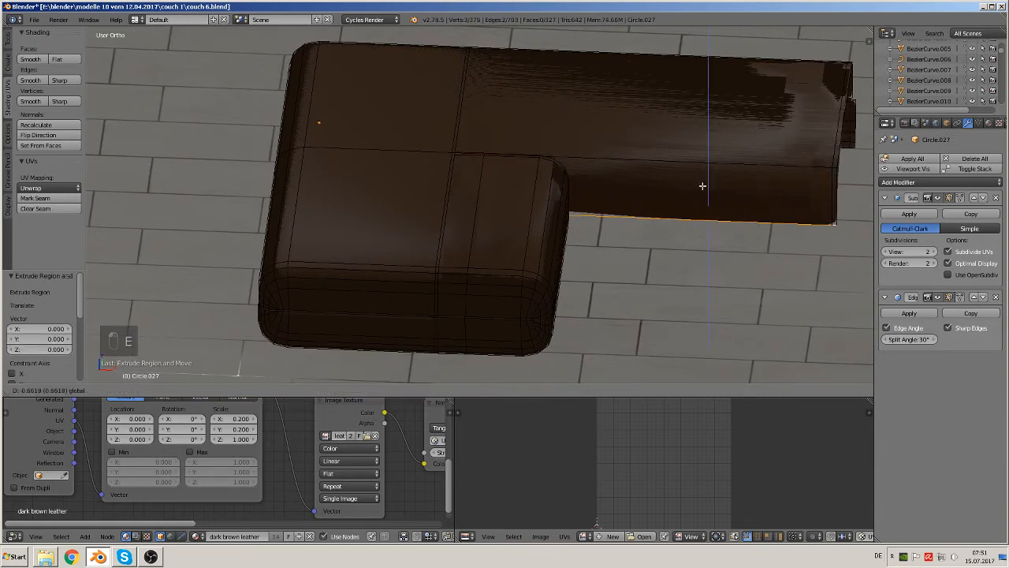
click(703, 186)
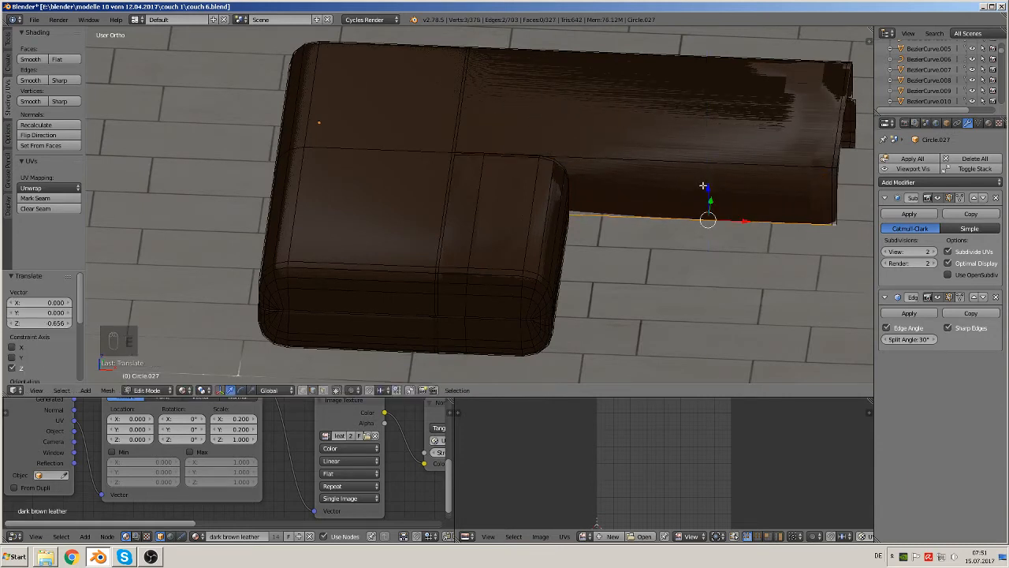
Step: Add a loop cut along the newly extruded side strip, slid to about -0.92 close to its lower border, and leave Edit Mode
key(ctrl+r)
click(834, 213)
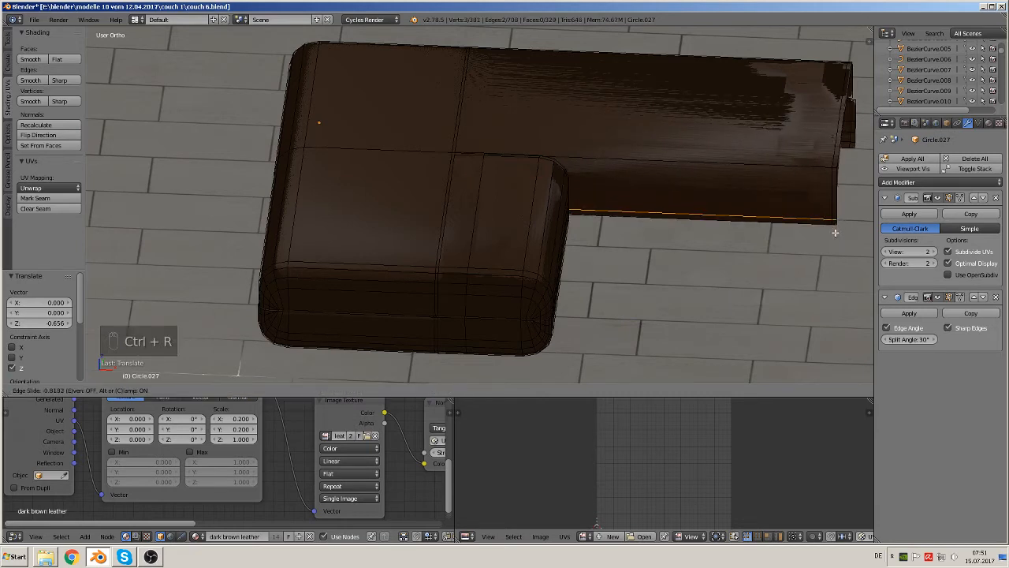
click(836, 233)
mouse_move(736, 231)
middle_down()
mouse_move(728, 256)
mouse_move(763, 258)
mouse_move(798, 289)
mouse_move(788, 225)
mouse_move(798, 212)
mouse_move(734, 241)
middle_up()
key(Tab)
scroll(675, 252, down, 1)
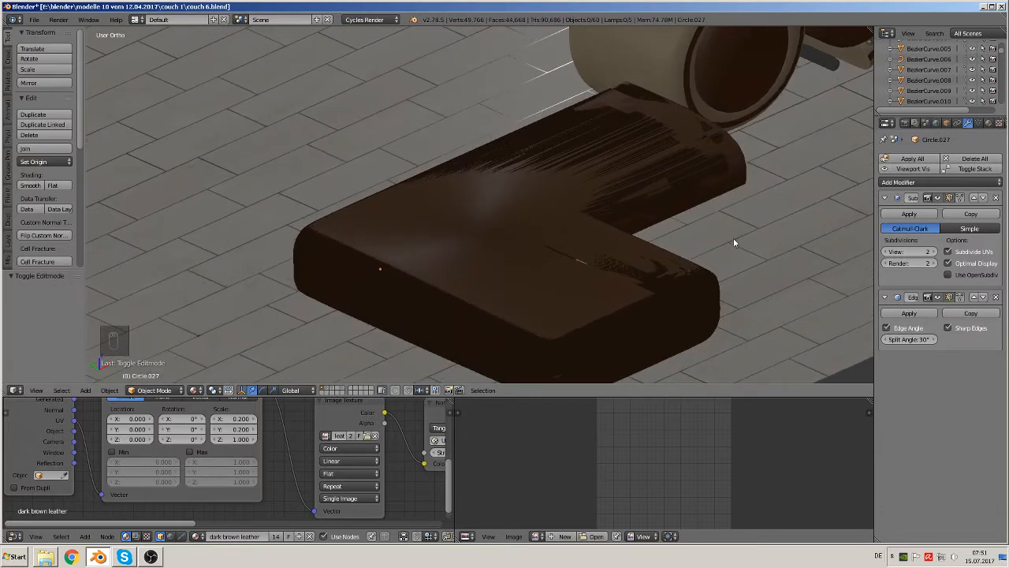
Step: Fill the narrow gap across the protruding section's top with a face between its two parallel edges
scroll(634, 303, up, 2)
key(Tab)
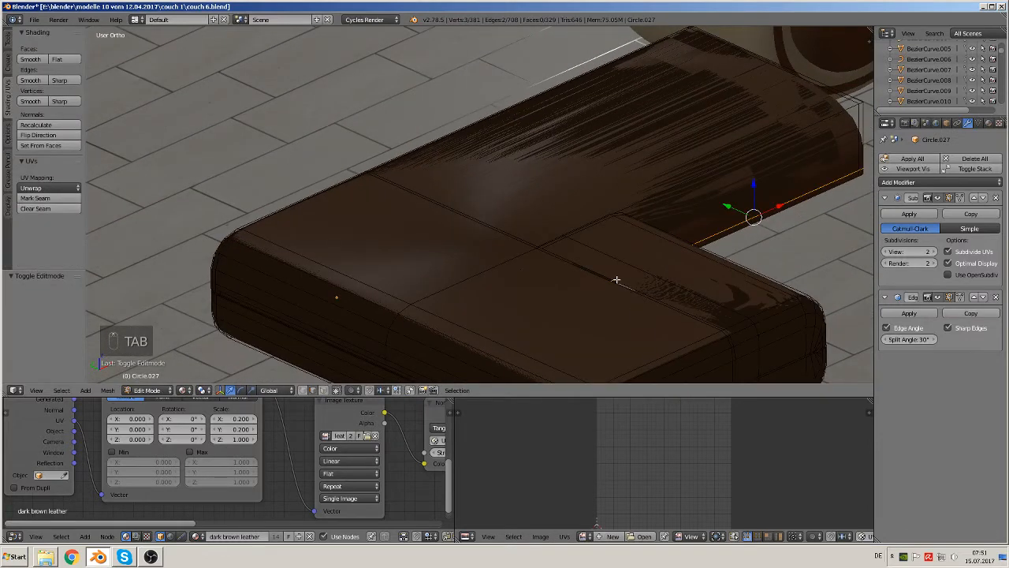
alt+right_click(617, 279)
scroll(547, 229, up, 5)
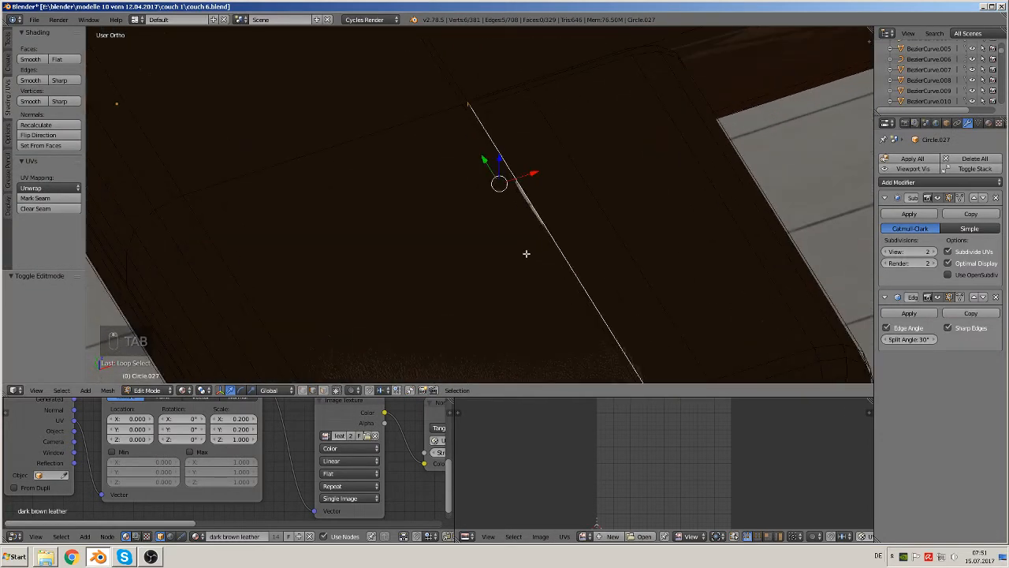
middle_drag(526, 253, 541, 222)
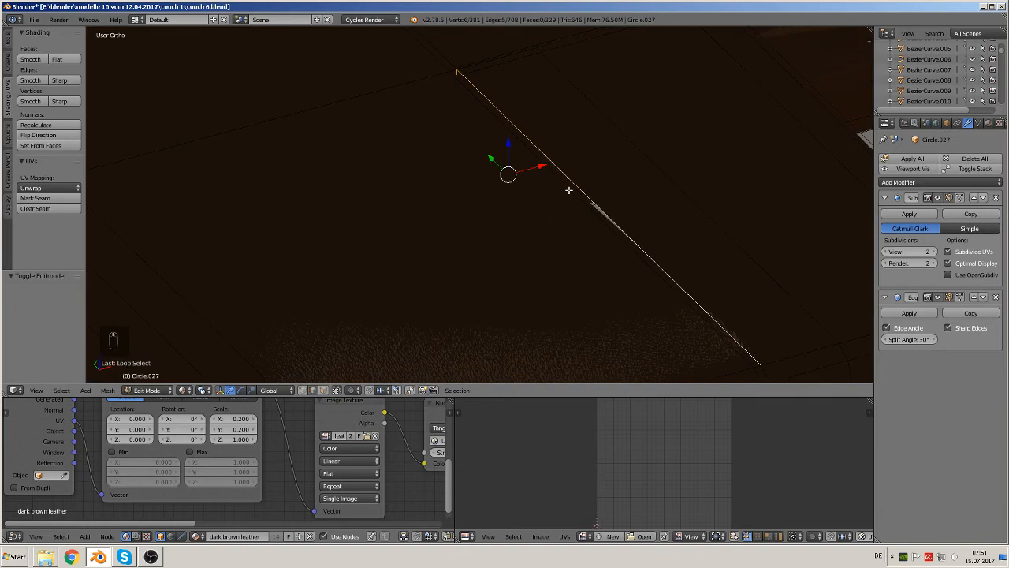
scroll(570, 189, down, 3)
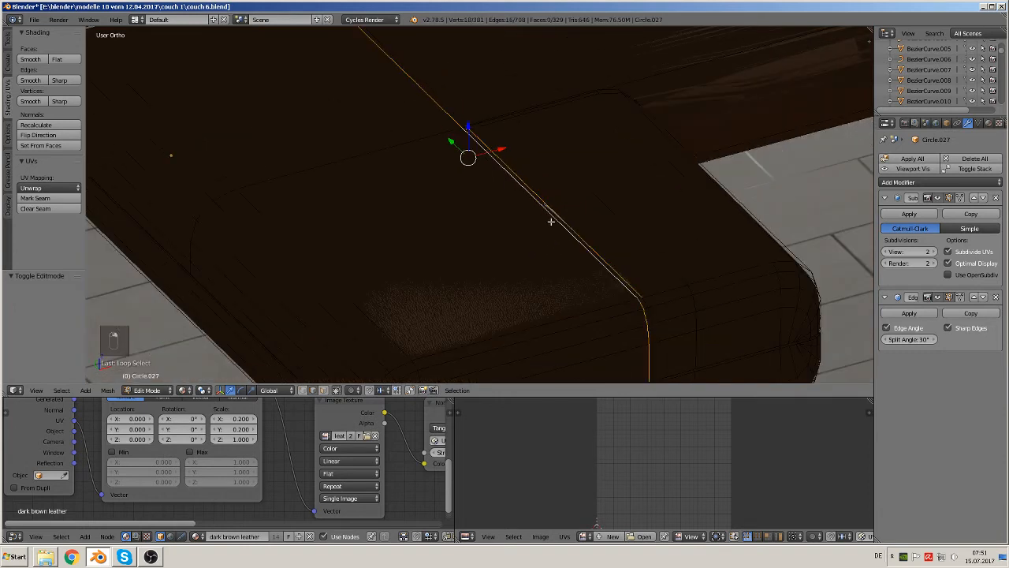
right_click(550, 216)
shift+right_click(564, 212)
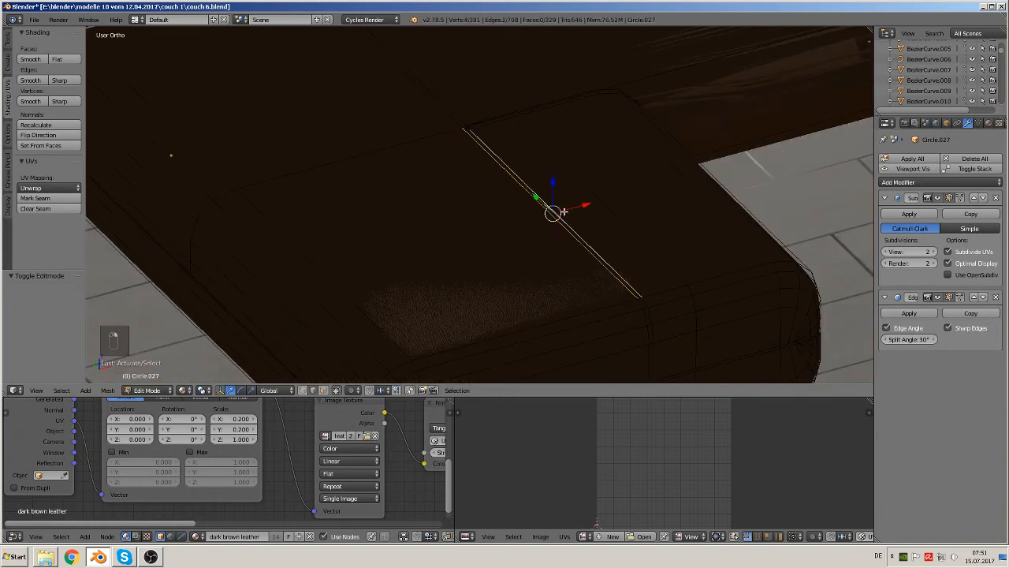
key(f)
key(Tab)
middle_drag(563, 215, 514, 248)
scroll(691, 203, down, 3)
scroll(427, 229, up, 3)
Step: Add a lengthwise loop cut across the cushion top and slide it to about -0.976, close to the inner side edge
key(Tab)
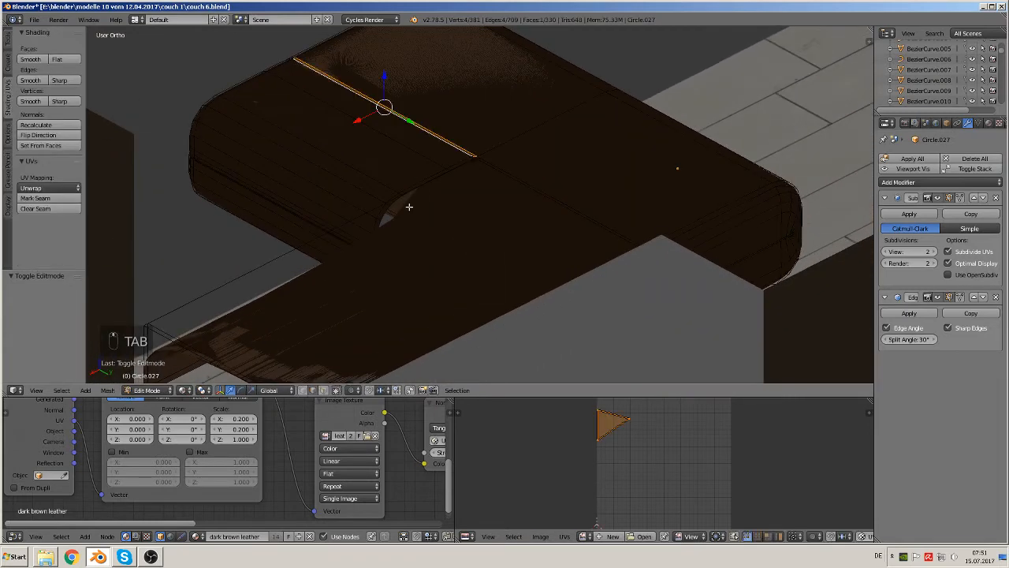
right_click(402, 201)
scroll(406, 225, down, 2)
middle_drag(393, 251, 366, 280)
key(ctrl+r)
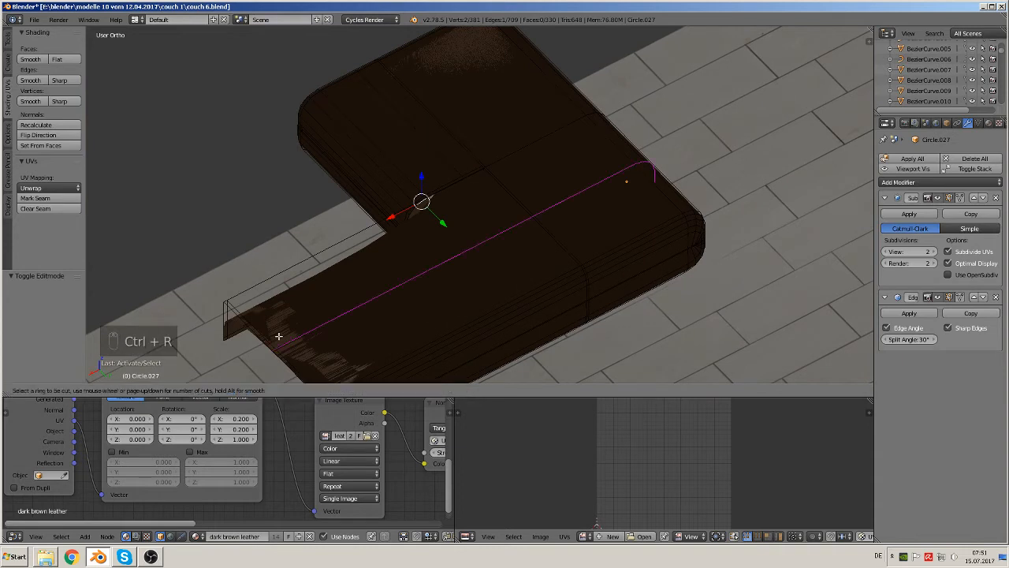
click(279, 336)
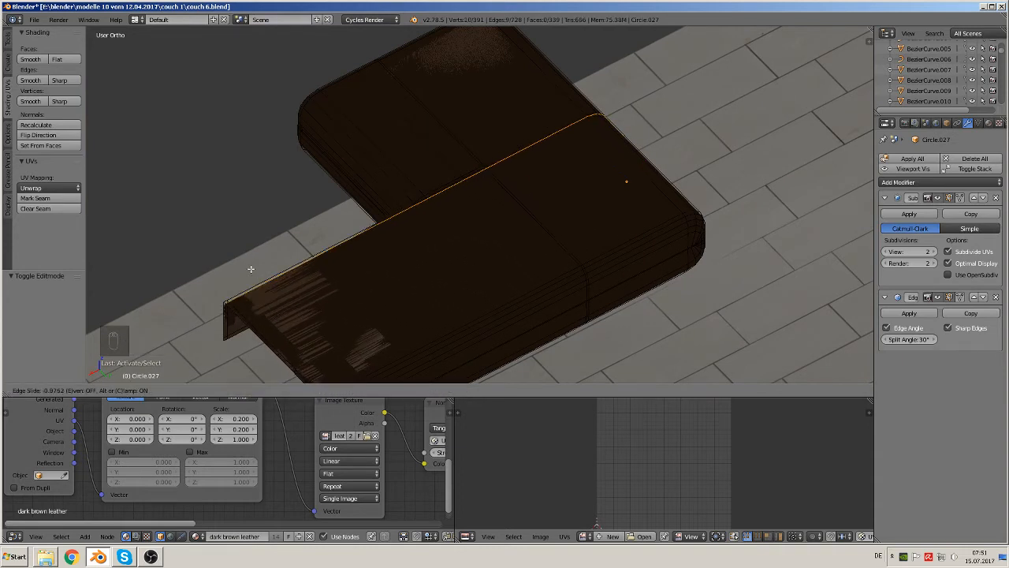
click(251, 269)
Step: In top view, move the L-shaped cushion 2.244 along Y and shift it along X to the end of the couch
key(Tab)
middle_drag(438, 281, 271, 245)
scroll(340, 241, down, 3)
middle_drag(340, 241, 316, 295)
scroll(378, 282, down, 3)
key(KP_7)
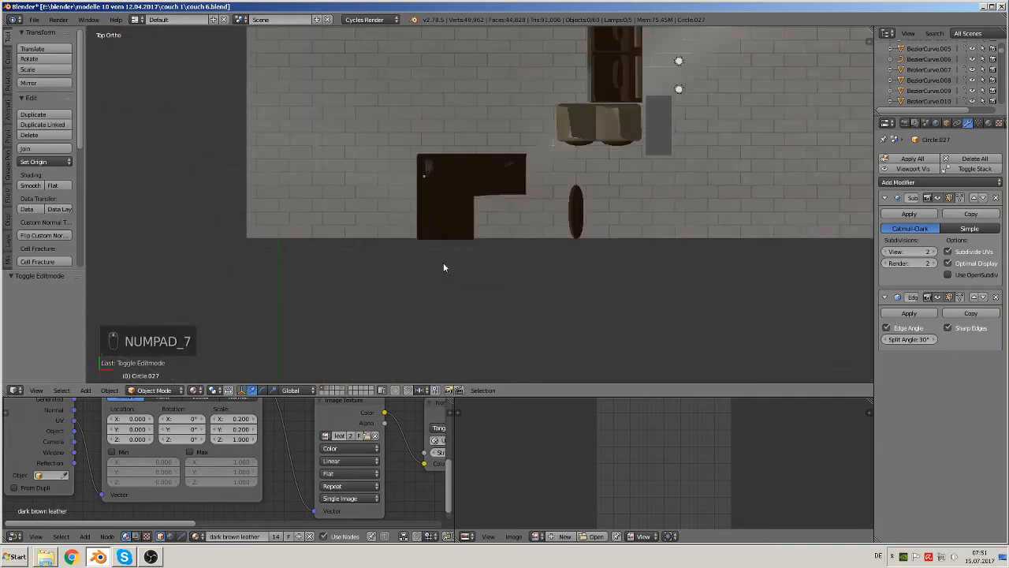
scroll(464, 198, down, 2)
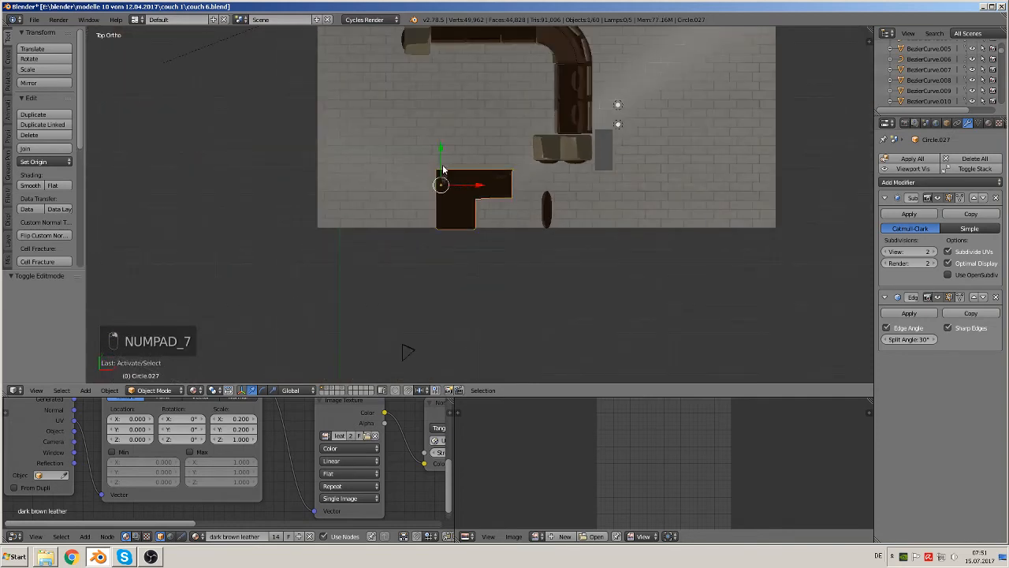
drag(443, 168, 449, 132)
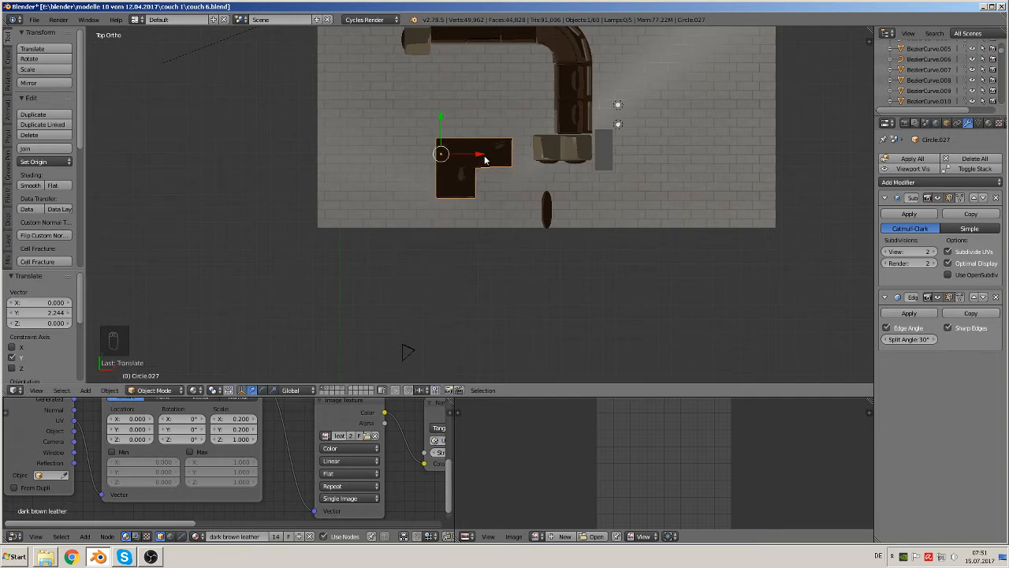
drag(485, 160, 524, 131)
Step: Move the rounded armrest at the end of the couch -1.893 along Y
scroll(536, 150, up, 3)
right_click(625, 121)
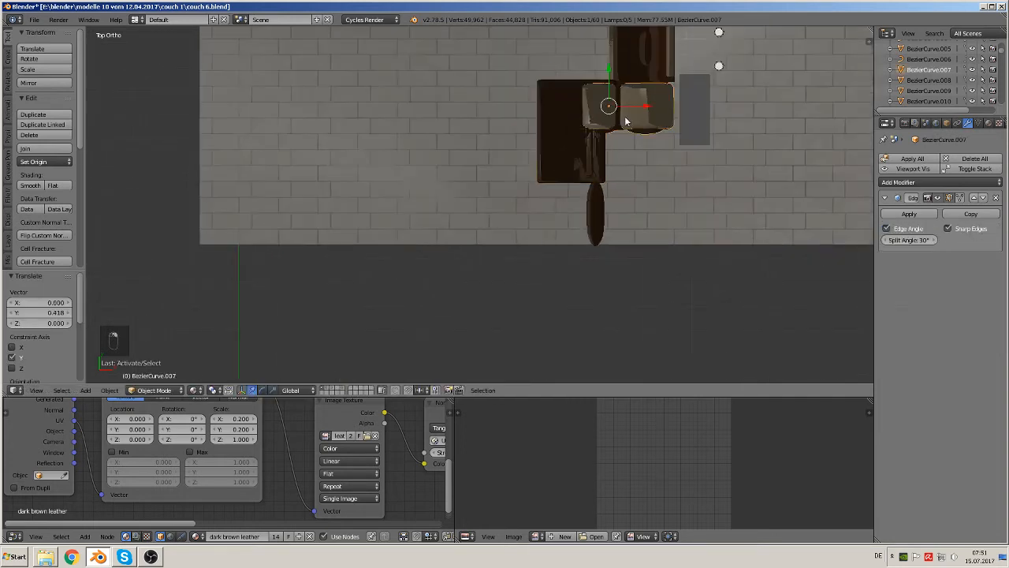
drag(612, 84, 609, 132)
middle_drag(610, 201, 563, 271)
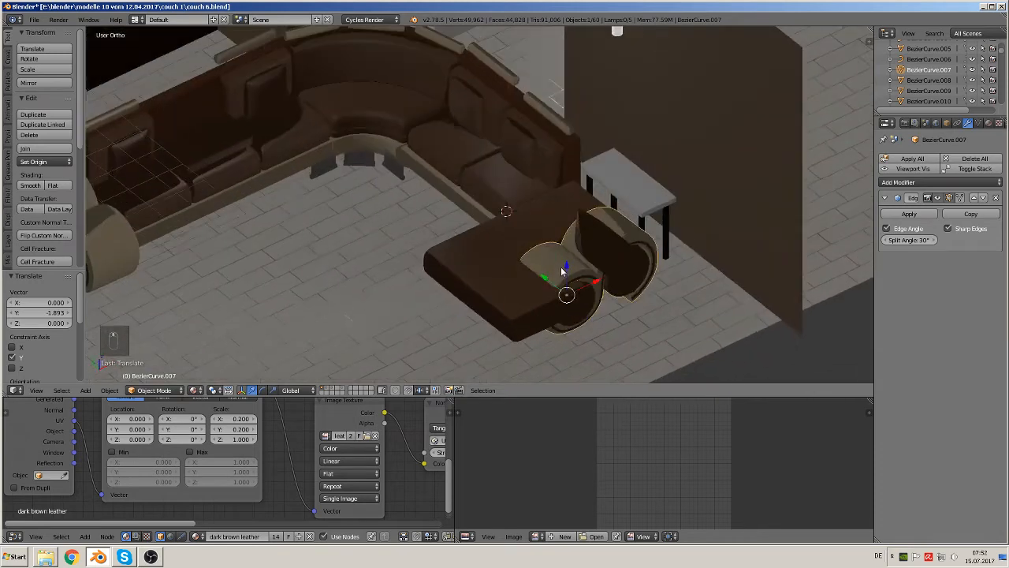
Step: Open the L-shaped cushion in Edit Mode, allow selection of hidden geometry, and clear the current selection
scroll(563, 271, up, 4)
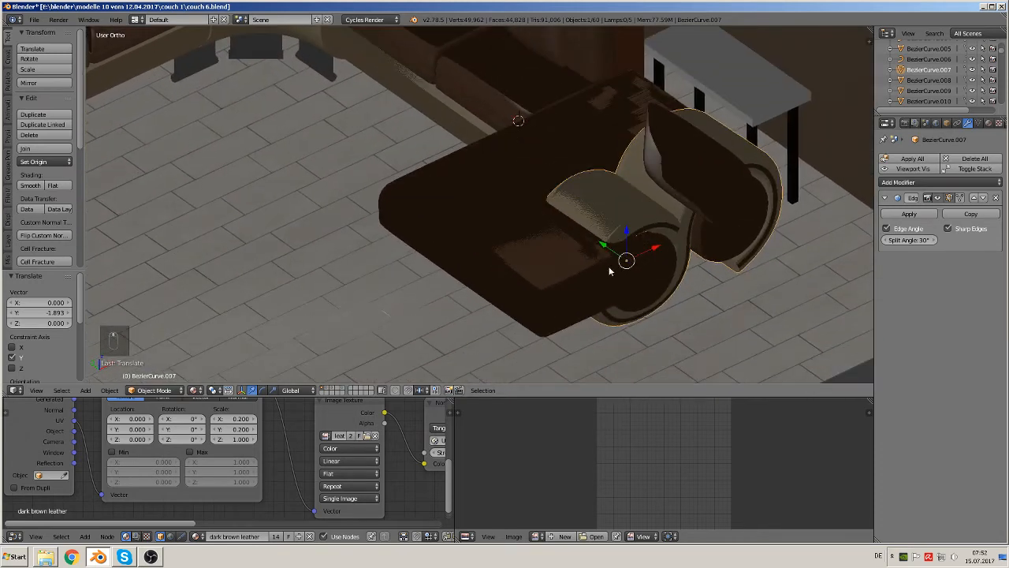
key(Tab)
key(Tab)
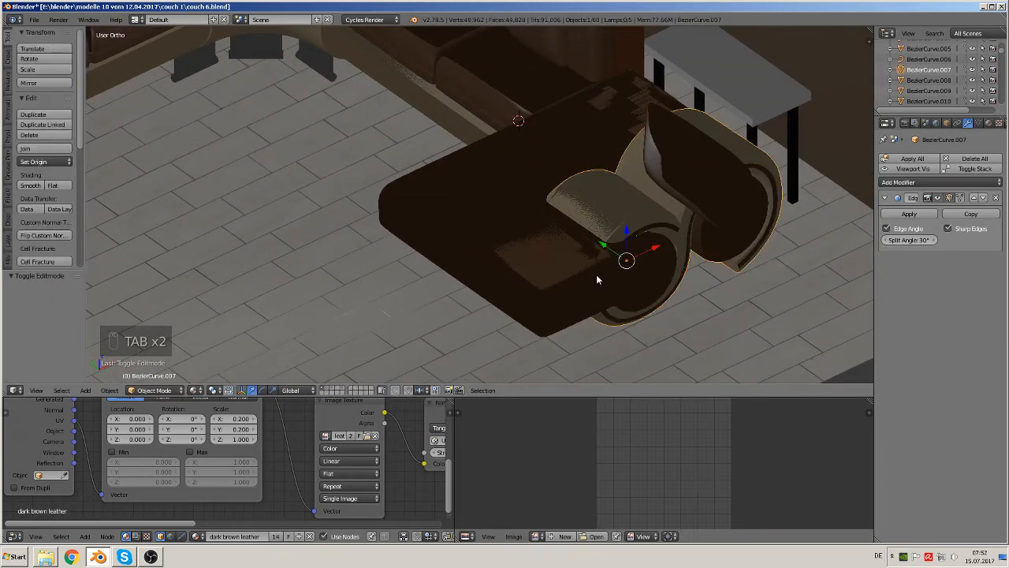
right_click(596, 274)
key(Tab)
middle_drag(595, 291, 550, 328)
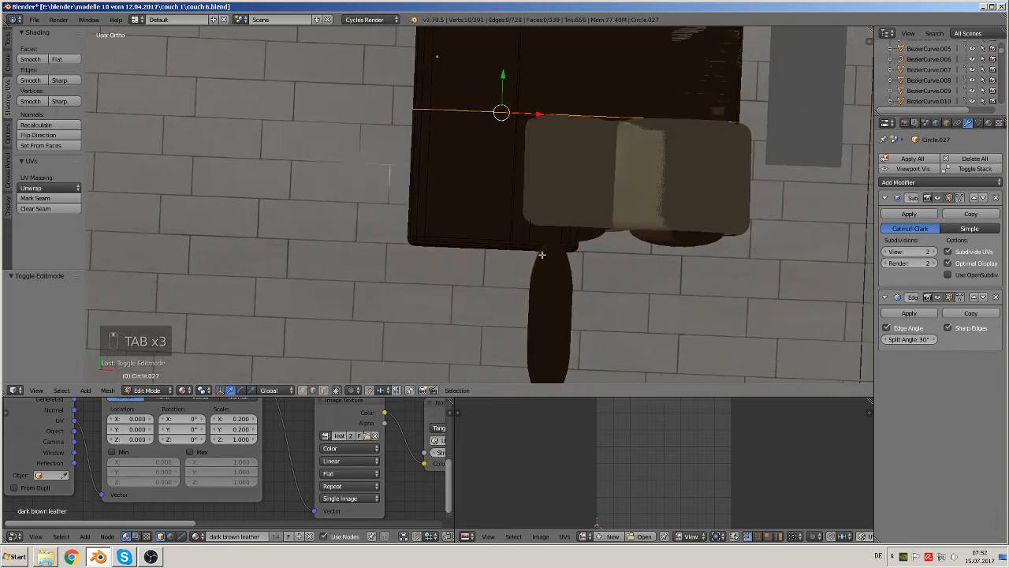
click(337, 390)
key(a)
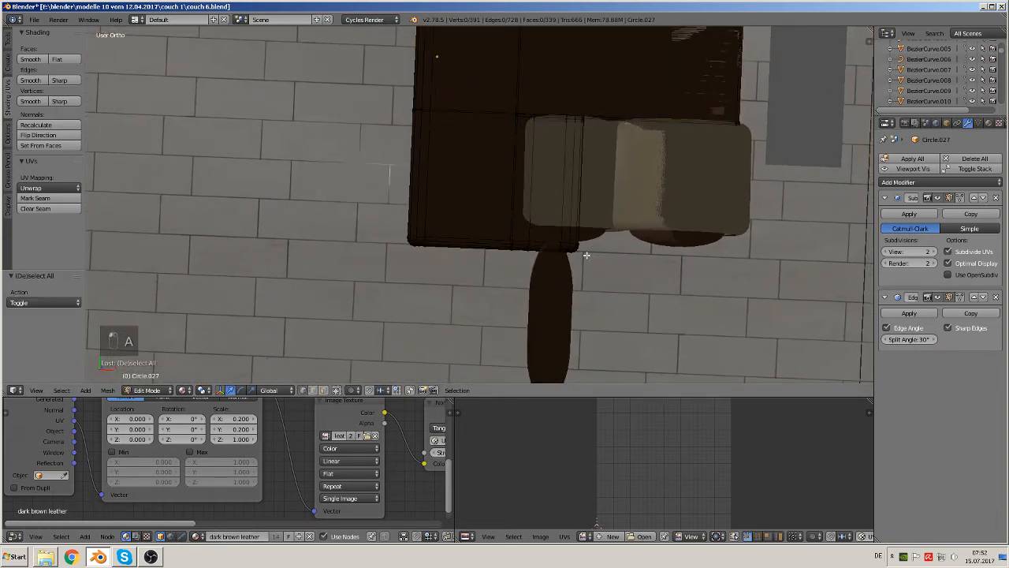
Step: Circle-select the cushion's whole protruding section, move it in negative X clear of the armrest, and leave Edit Mode
key(c)
mouse_move(563, 117)
mouse_down()
mouse_move(552, 237)
mouse_move(520, 224)
mouse_move(513, 113)
mouse_up()
right_click(517, 120)
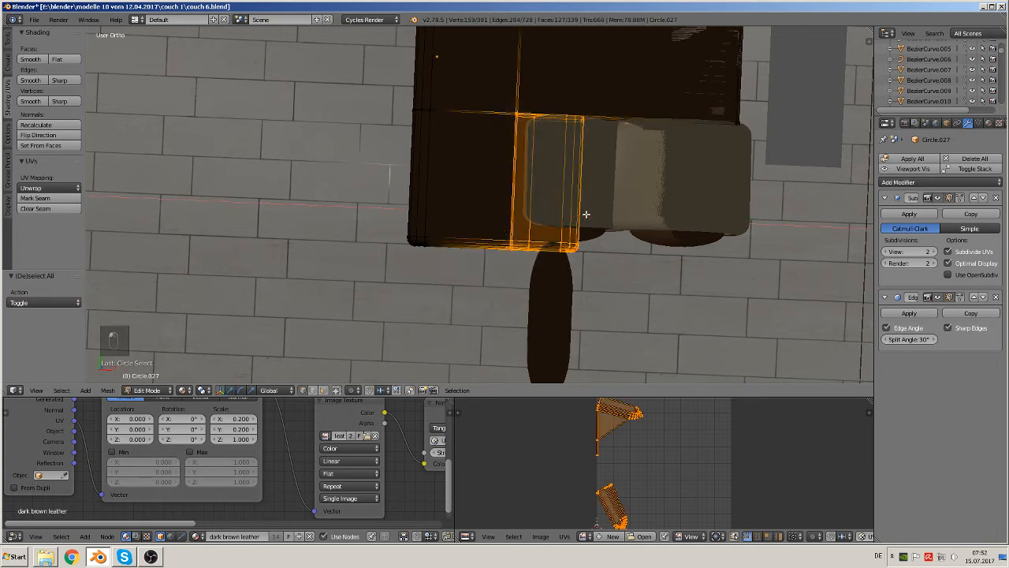
key(g)
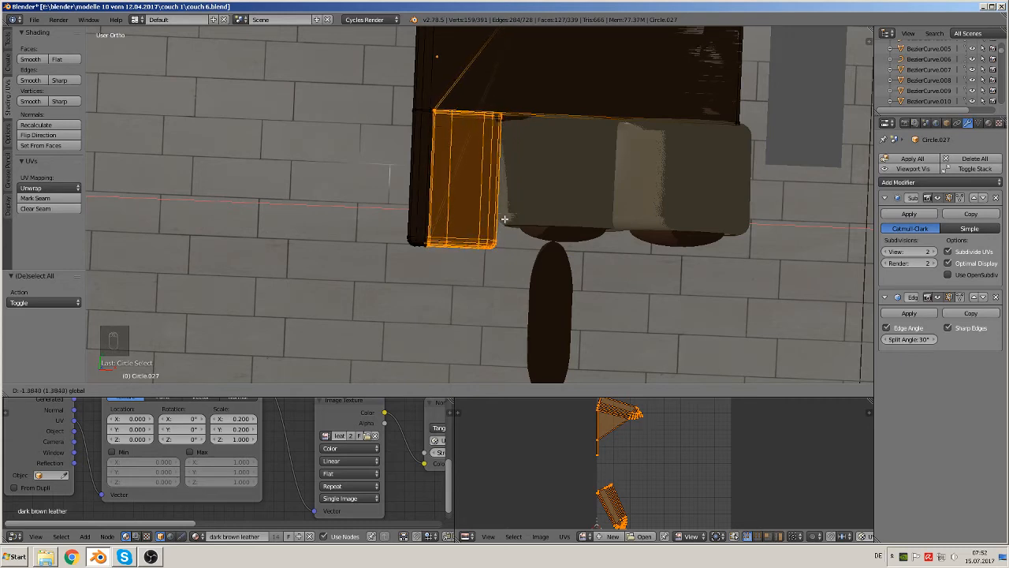
click(505, 219)
key(Tab)
Step: Select the chrome feet under the end of the couch and move them -2.404 along Y, beneath the armrest
middle_drag(494, 260, 620, 156)
scroll(620, 156, down, 3)
middle_drag(561, 241, 571, 213)
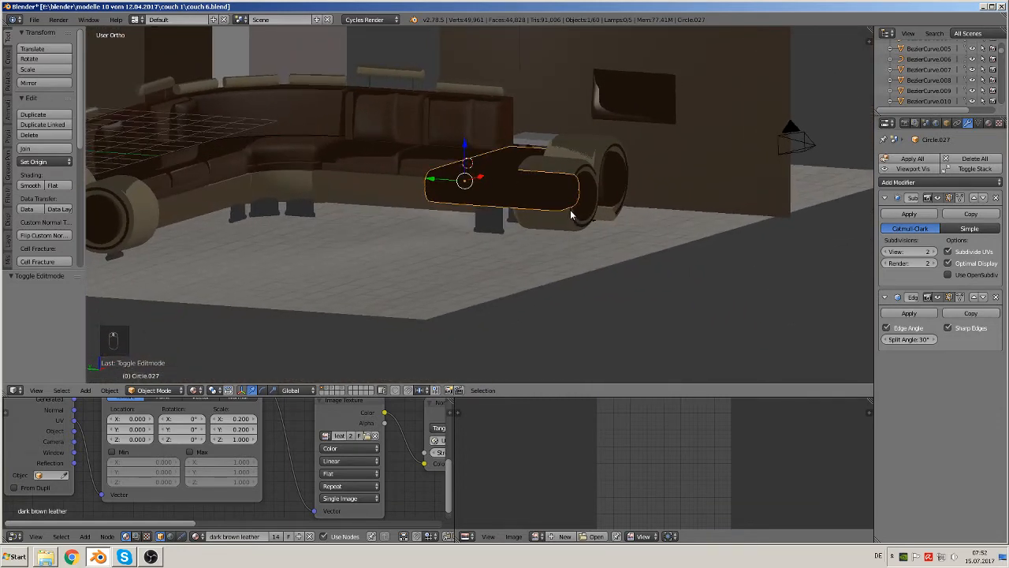
click(489, 224)
key(g)
key(y)
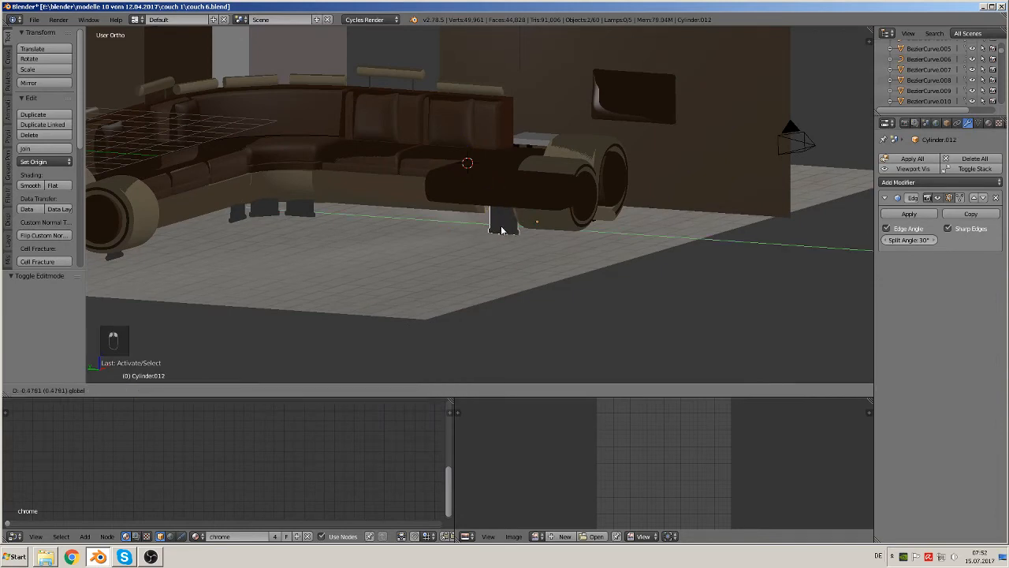
click(558, 252)
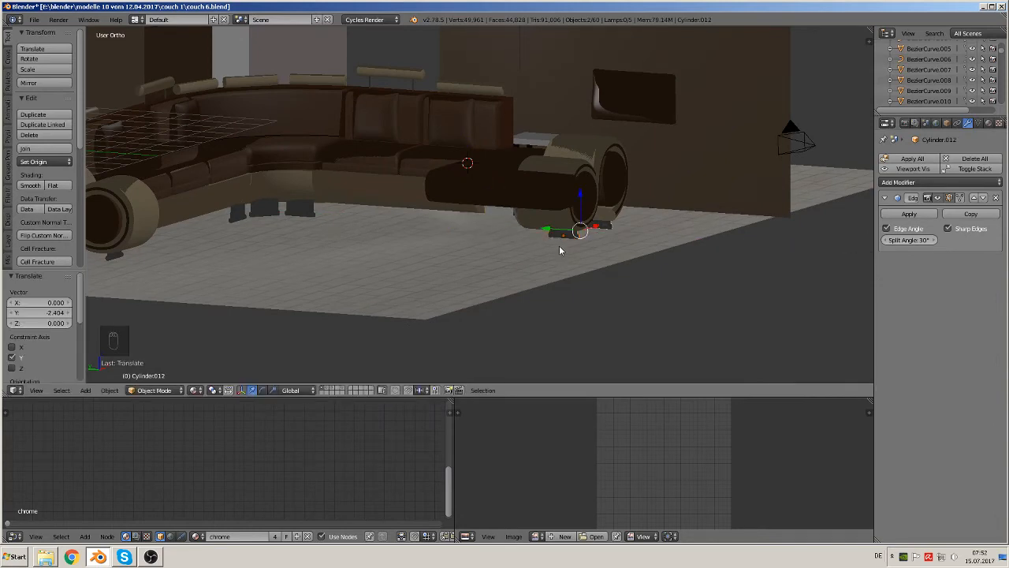
Step: Open the brown couch frame behind the back cushions in Edit Mode and select the open edge outline at its end
middle_drag(559, 245, 528, 253)
scroll(529, 256, up, 3)
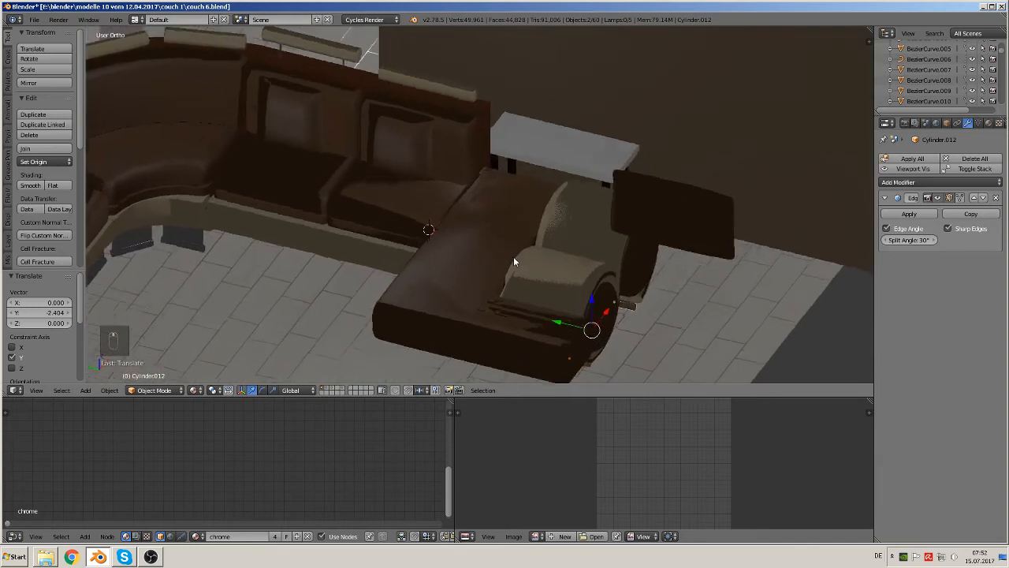
right_click(494, 124)
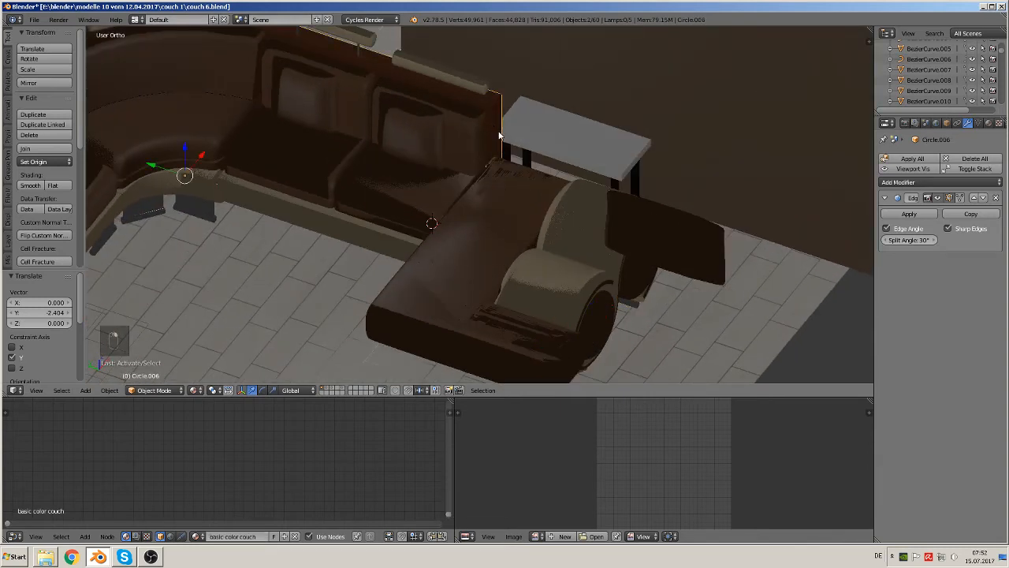
key(Tab)
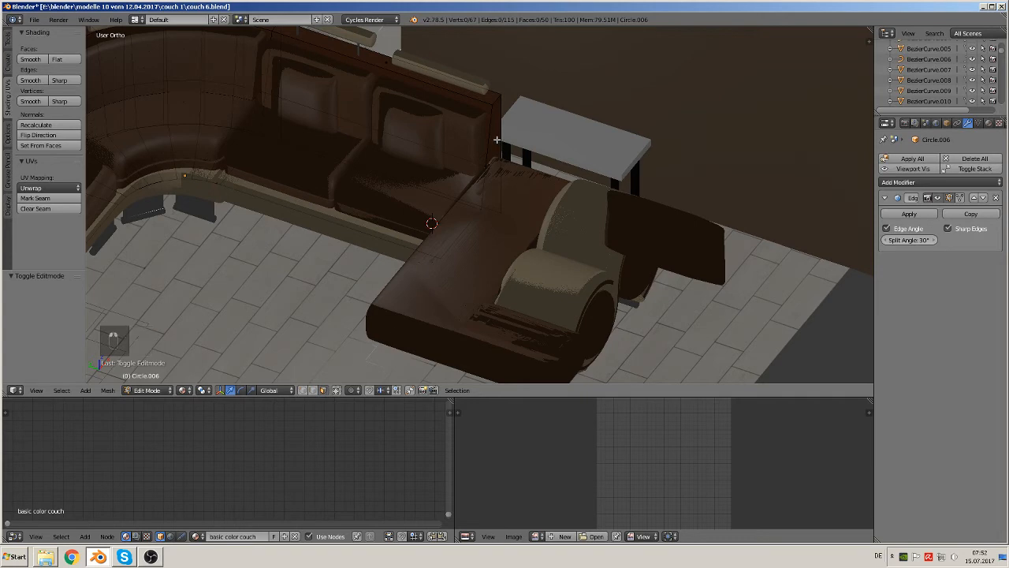
middle_drag(497, 140, 554, 112)
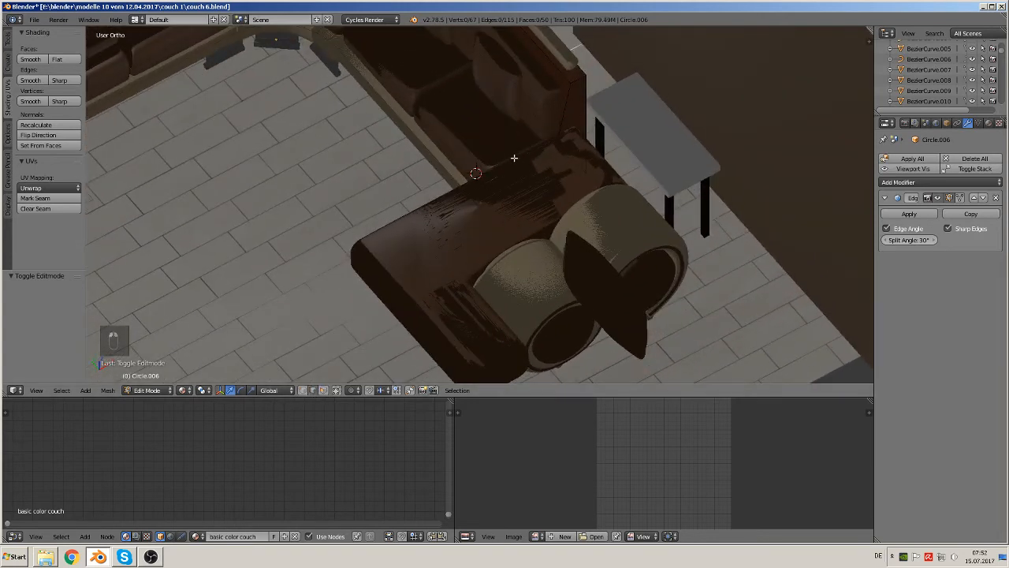
right_click(587, 104)
middle_drag(577, 151, 632, 164)
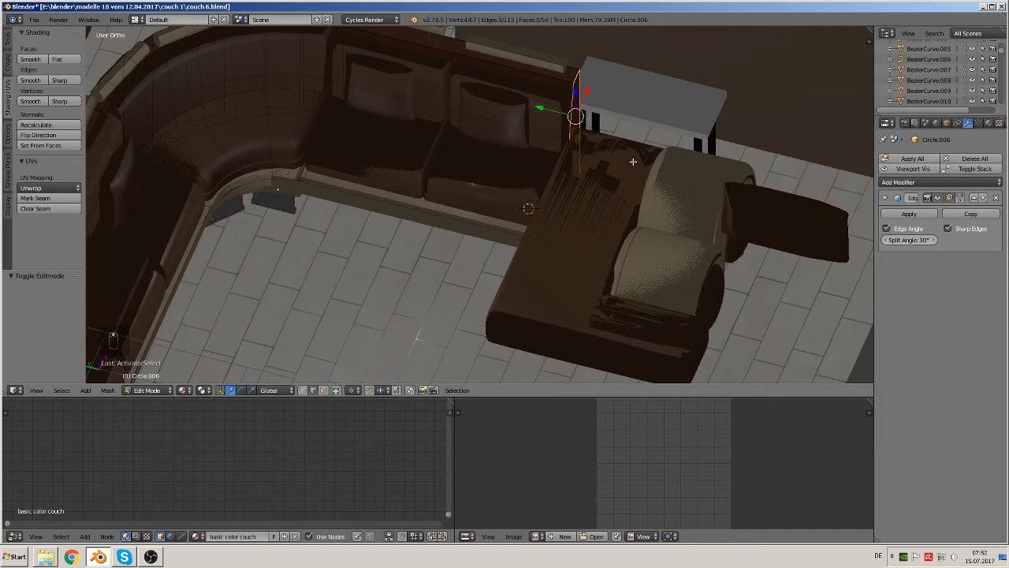
Step: Try to fill the frame's open end and extrude it along negative Y, and undo both operations
key(f)
key(e)
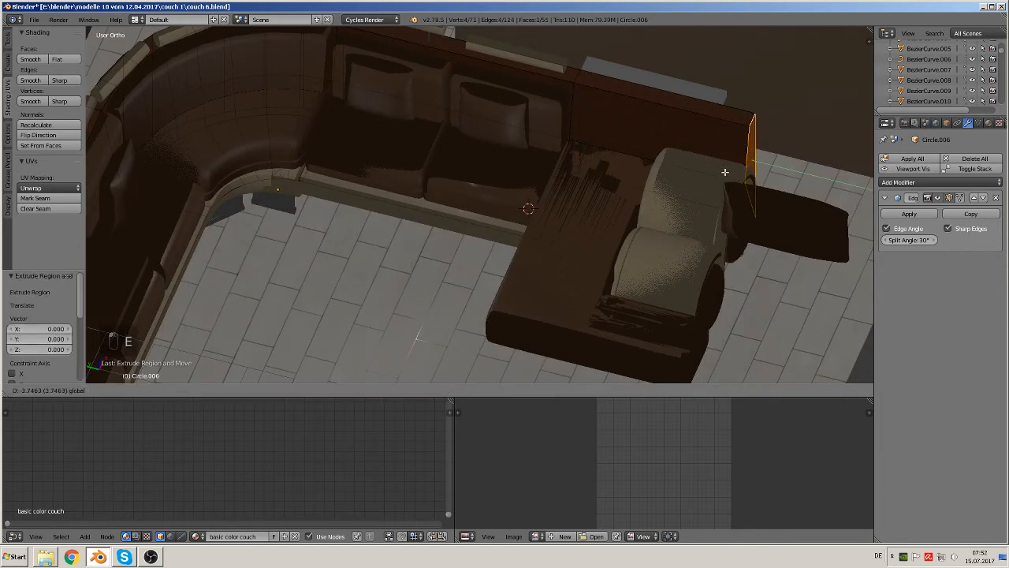
drag(724, 172, 724, 172)
middle_drag(724, 172, 469, 234)
key(ctrl+z)
scroll(676, 221, up, 1)
scroll(468, 234, up, 2)
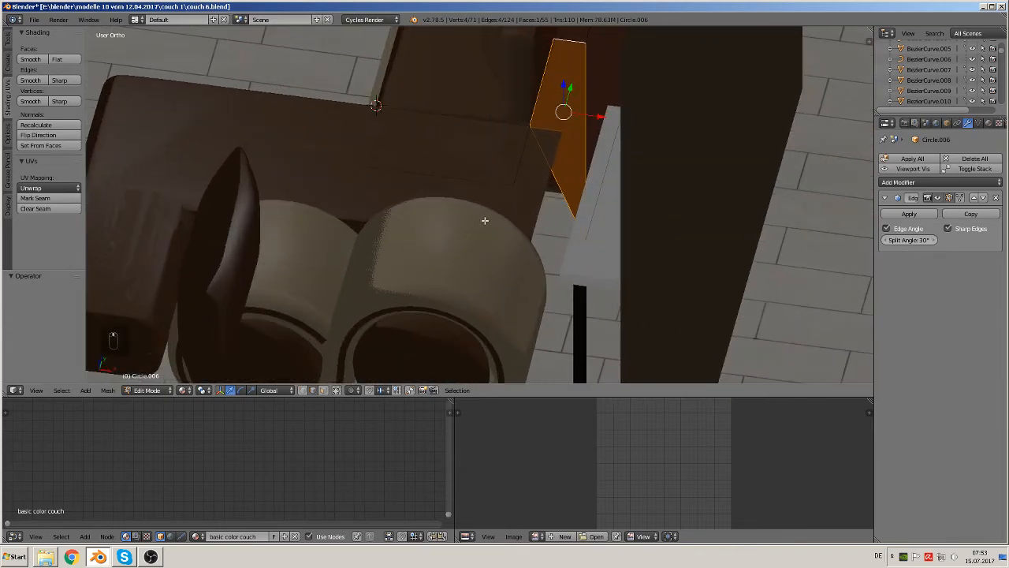
scroll(485, 220, up, 1)
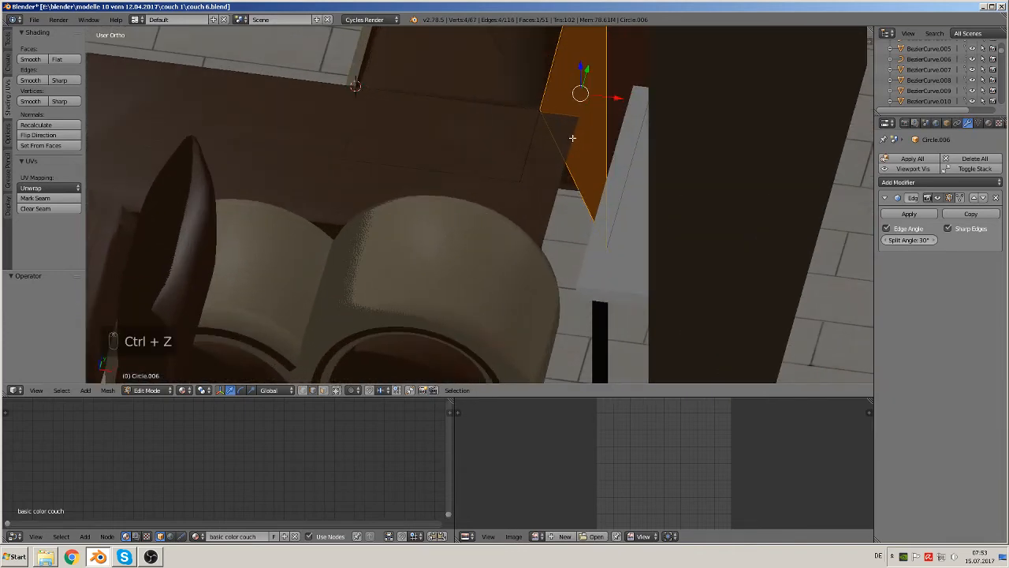
key(ctrl+z)
Step: Switch to vertex selection and extrude the lower outer corner vertex of the frame's end -2.223 along X
middle_drag(577, 145, 582, 151)
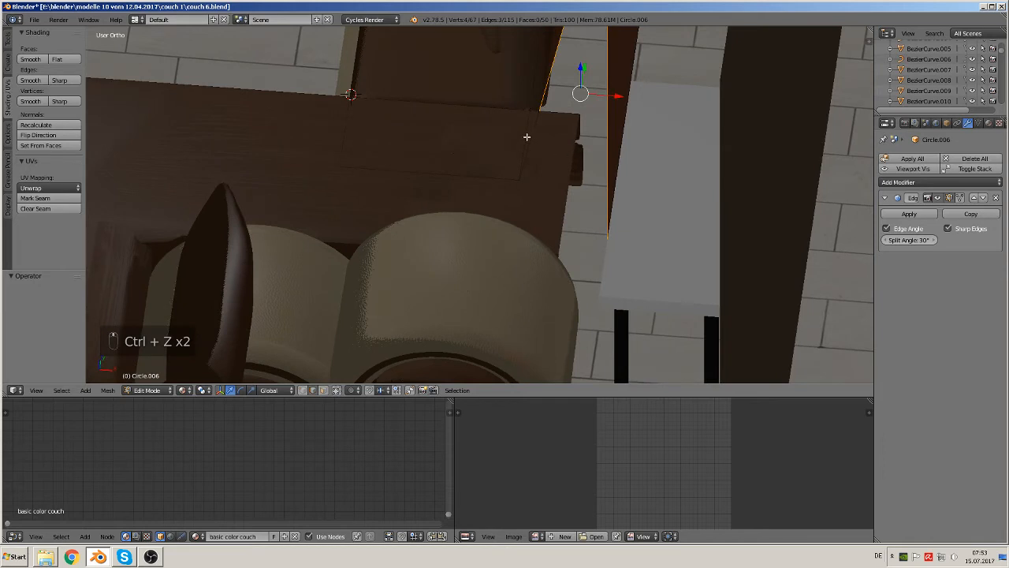
right_click(550, 87)
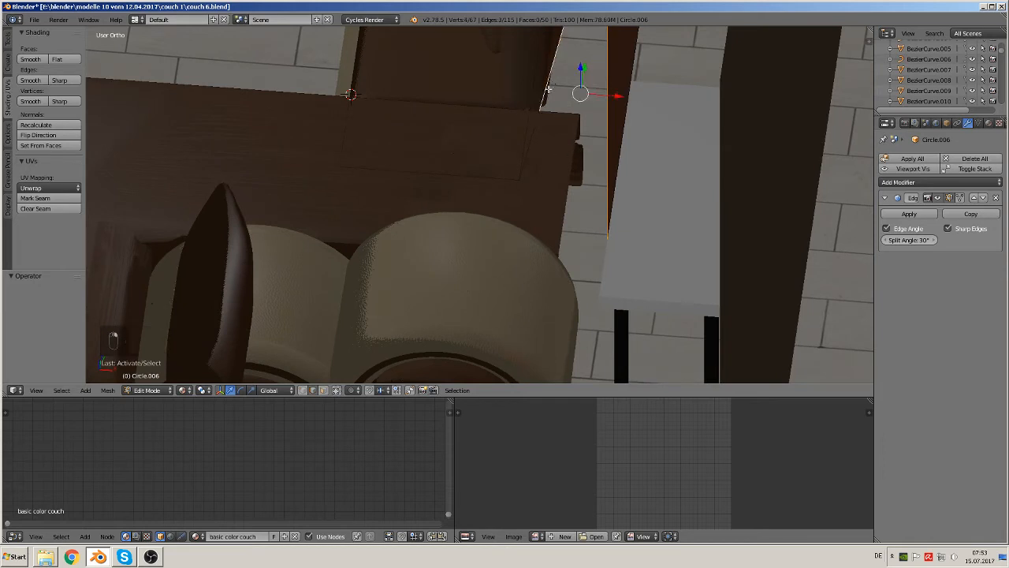
middle_drag(551, 87, 526, 199)
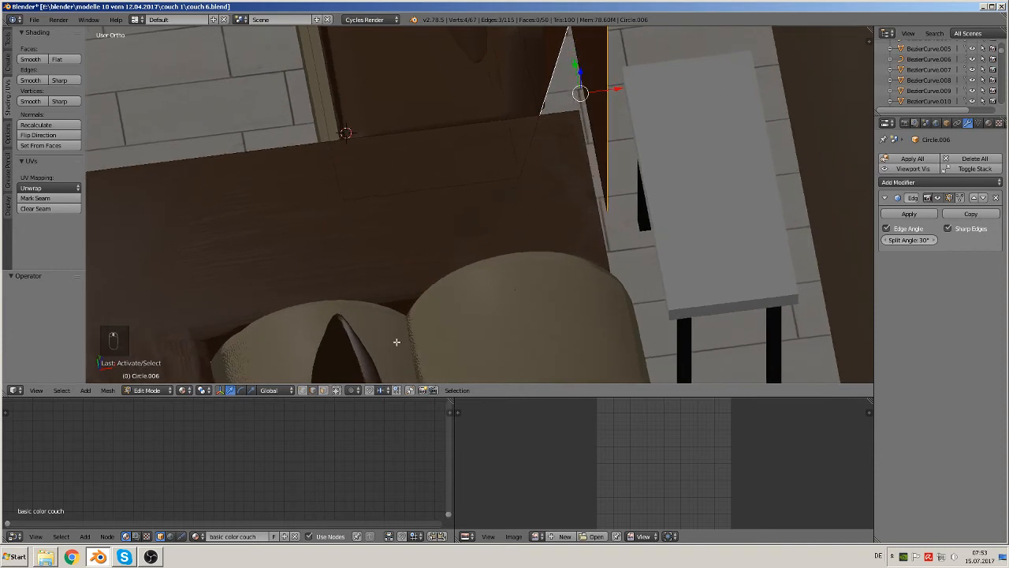
click(314, 390)
right_click(605, 207)
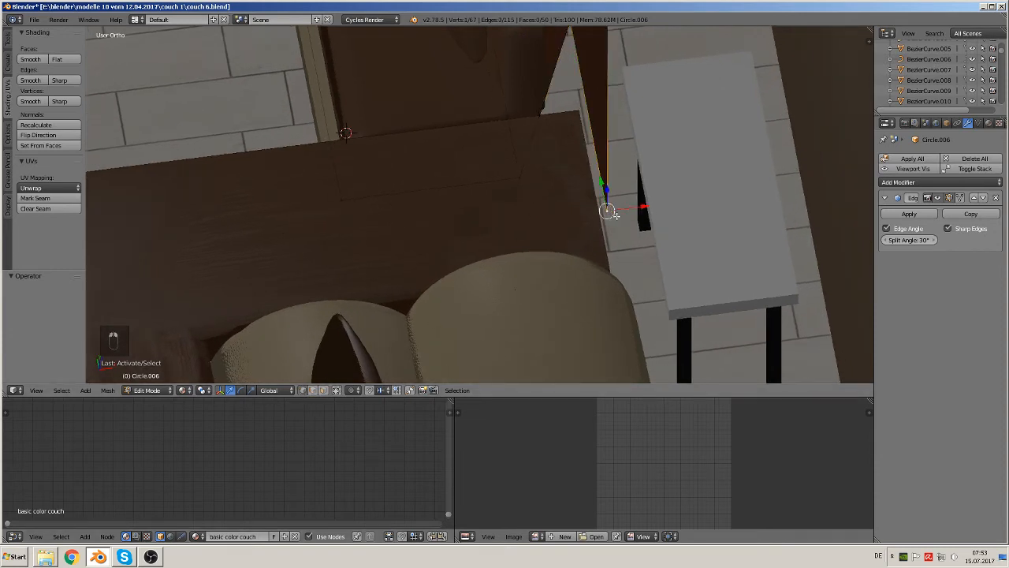
key(e)
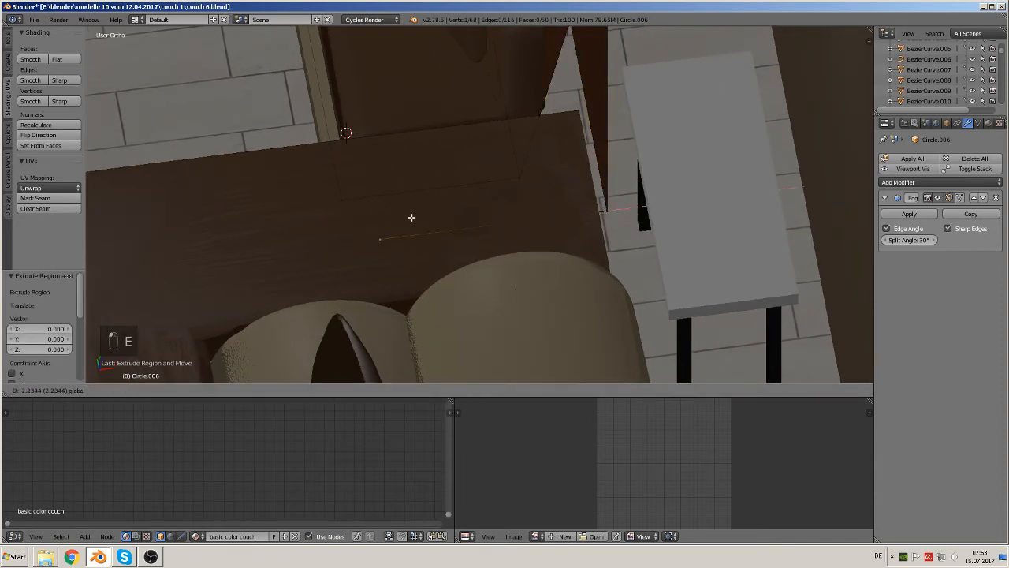
click(412, 217)
Step: Select the four lower vertices under the seat, including the extruded one, and fill them with a face
middle_drag(411, 217, 362, 207)
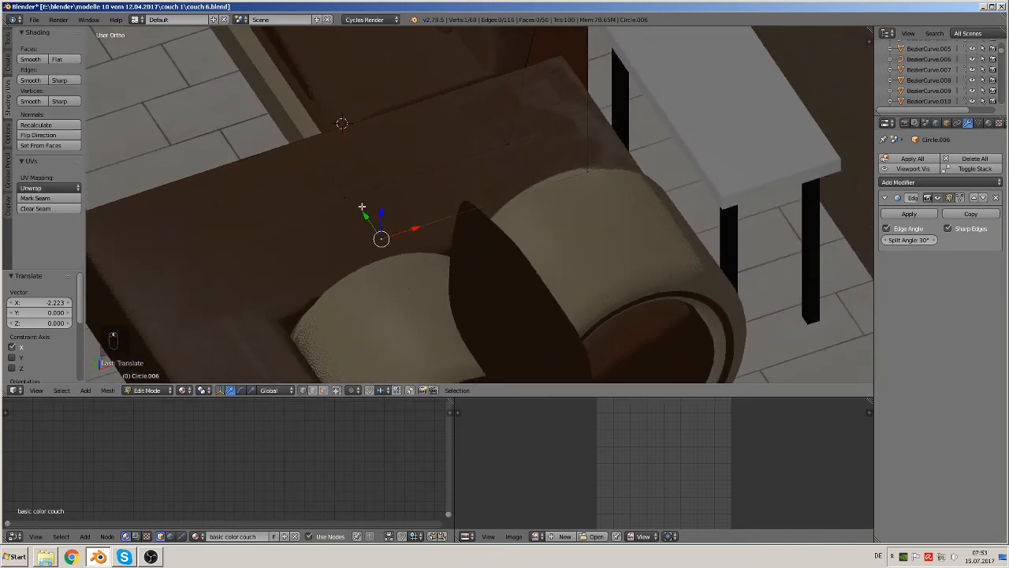
shift+click(351, 200)
shift+click(503, 144)
shift+click(579, 167)
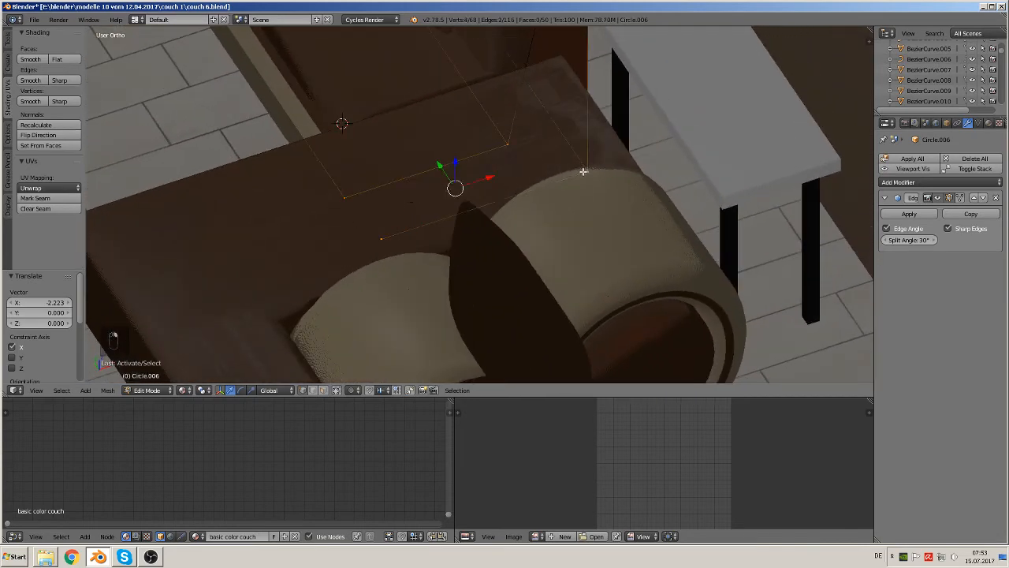
key(f)
Step: Select the four corner vertices of the frame's upright end, fill them with a face, and leave Edit Mode
middle_drag(583, 169, 514, 155)
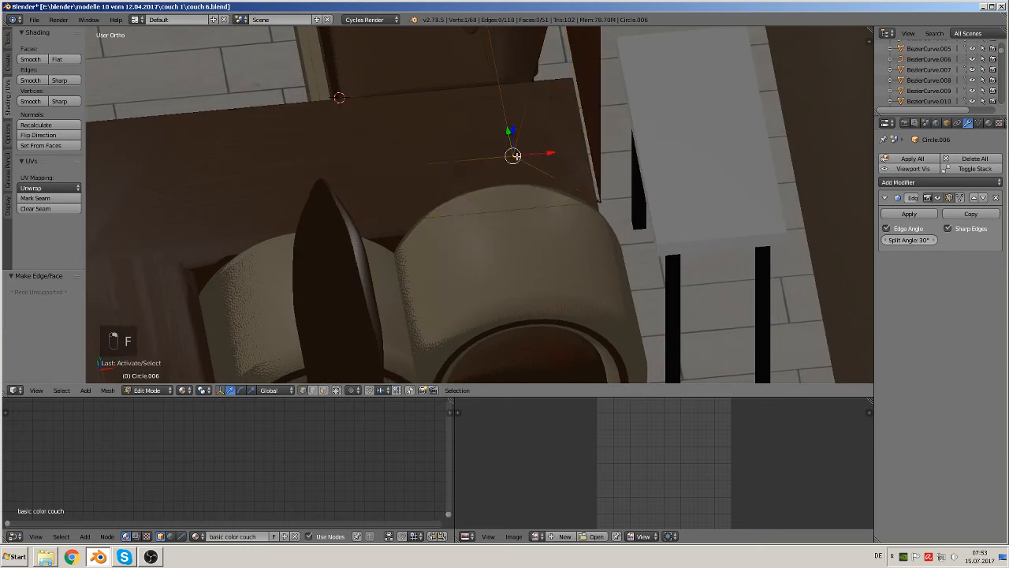
shift+right_click(607, 203)
shift+middle_drag(590, 220, 543, 339)
shift+right_click(553, 98)
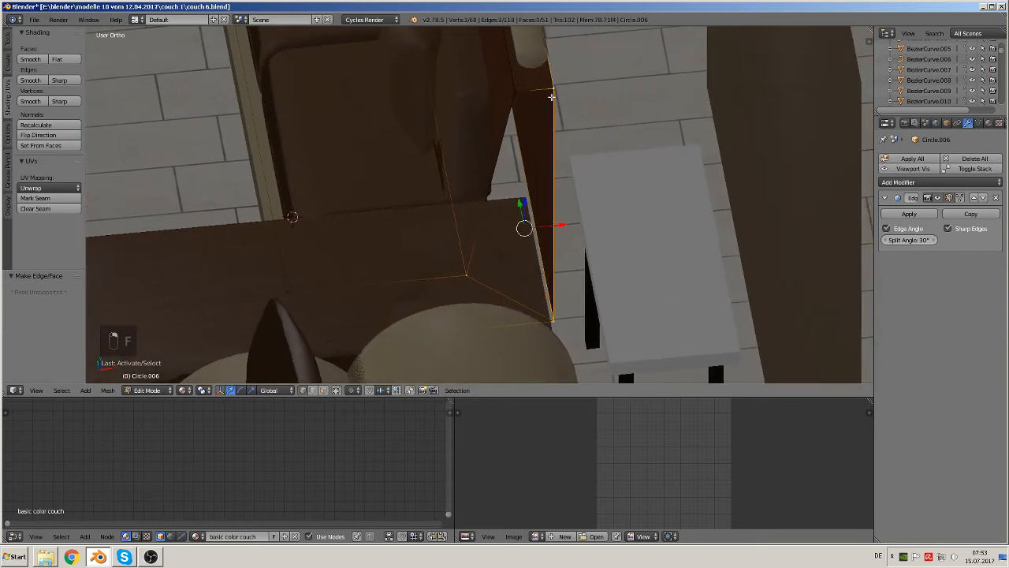
shift+right_click(529, 98)
key(f)
key(Tab)
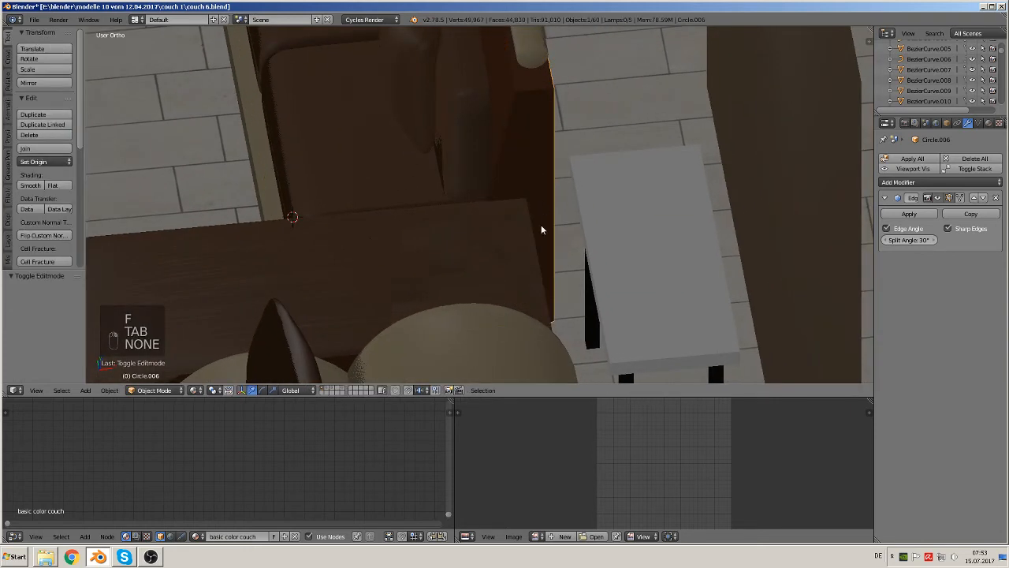
Step: Extrude the frame's upright and lower end faces together, move them -3.865 along Y, pull them back slightly, and leave Edit Mode
key(Tab)
middle_drag(323, 328, 332, 390)
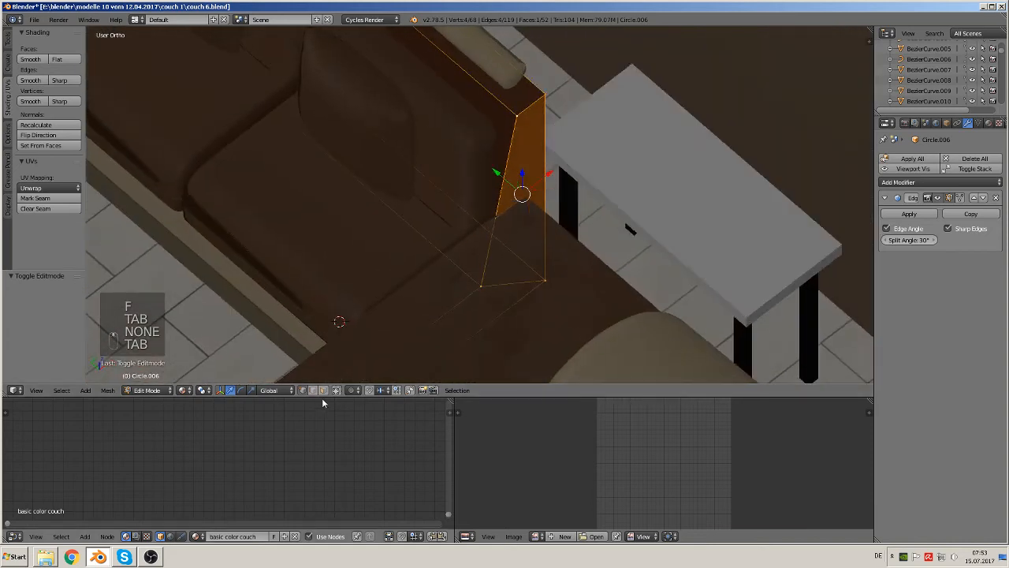
right_click(527, 253)
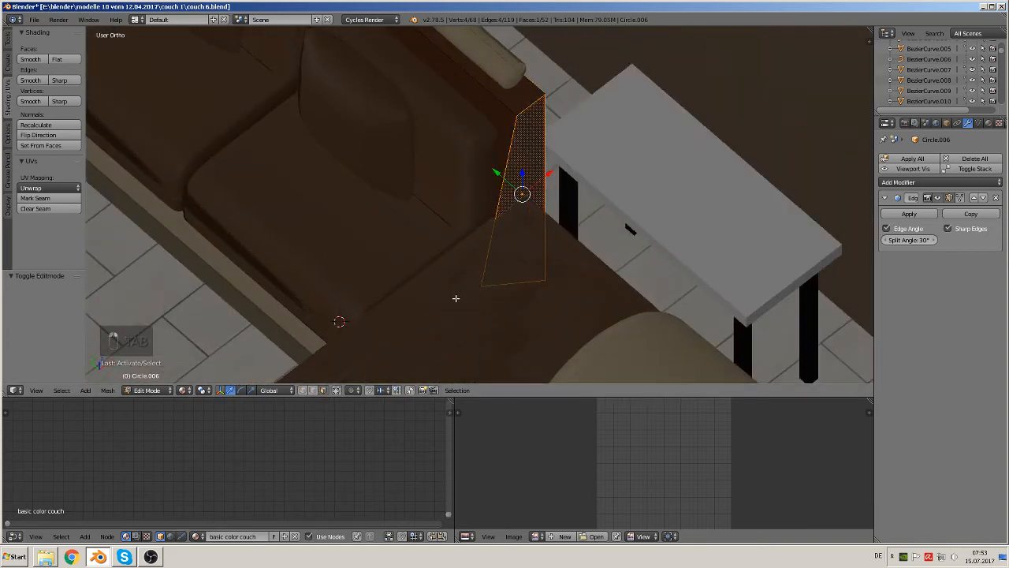
middle_drag(427, 299, 520, 338)
shift+right_click(405, 313)
scroll(521, 337, down, 2)
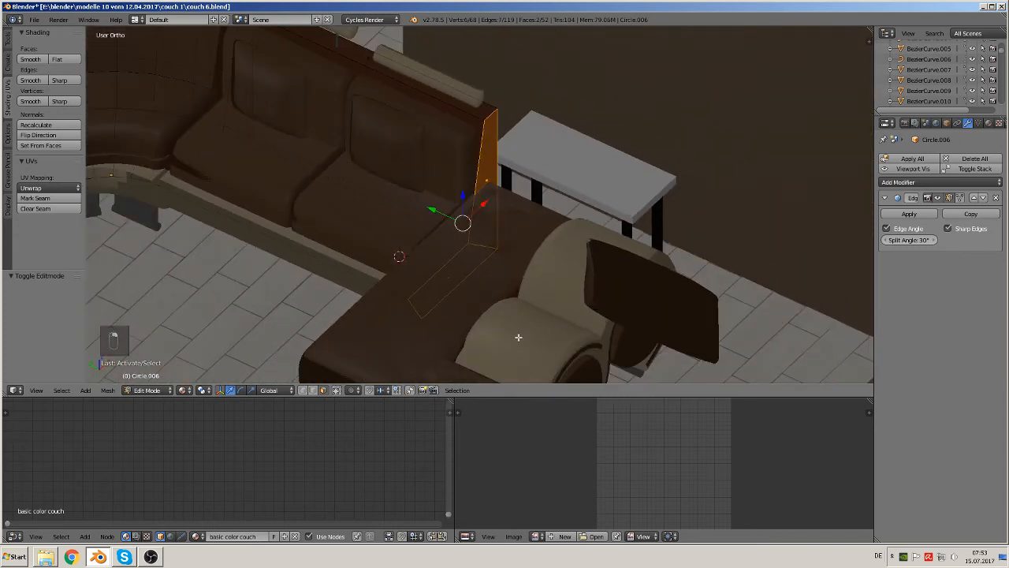
key(e)
click(516, 336)
drag(444, 222, 622, 304)
middle_drag(621, 304, 669, 297)
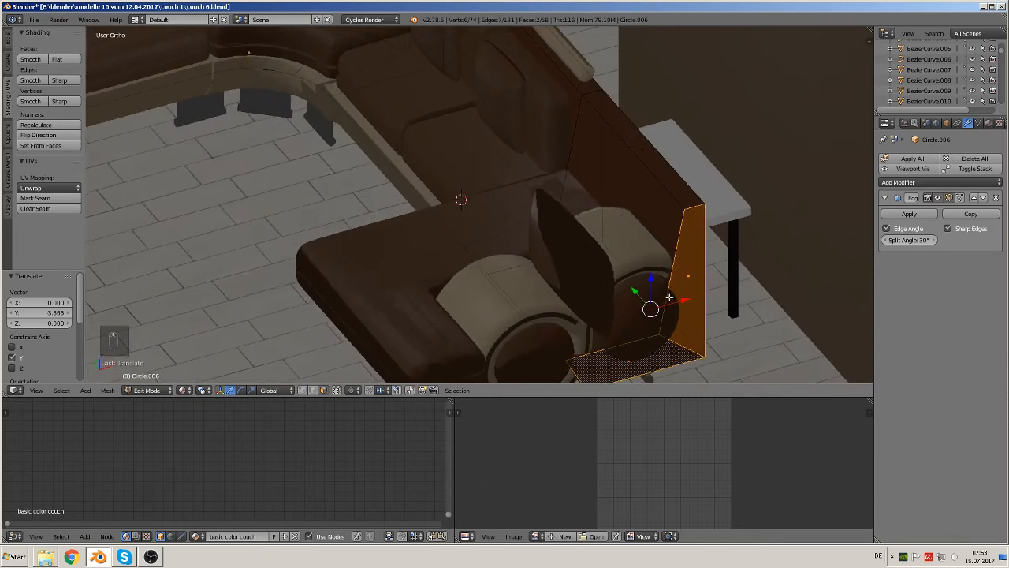
drag(635, 294, 620, 287)
key(Tab)
Step: Reopen the frame in Edit Mode, move the extruded end faces 1.648 and then -0.128 along Y, and leave Edit Mode
middle_drag(639, 302, 709, 265)
scroll(708, 266, up, 1)
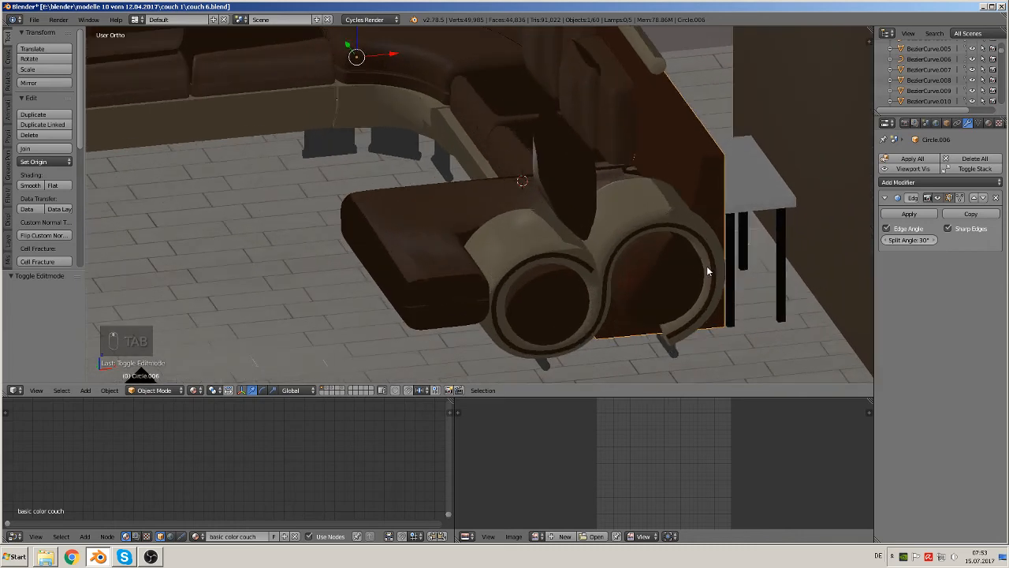
scroll(707, 266, down, 2)
scroll(648, 285, down, 1)
shift+middle_drag(480, 282, 376, 299)
scroll(438, 296, up, 2)
middle_drag(442, 295, 468, 313)
key(Tab)
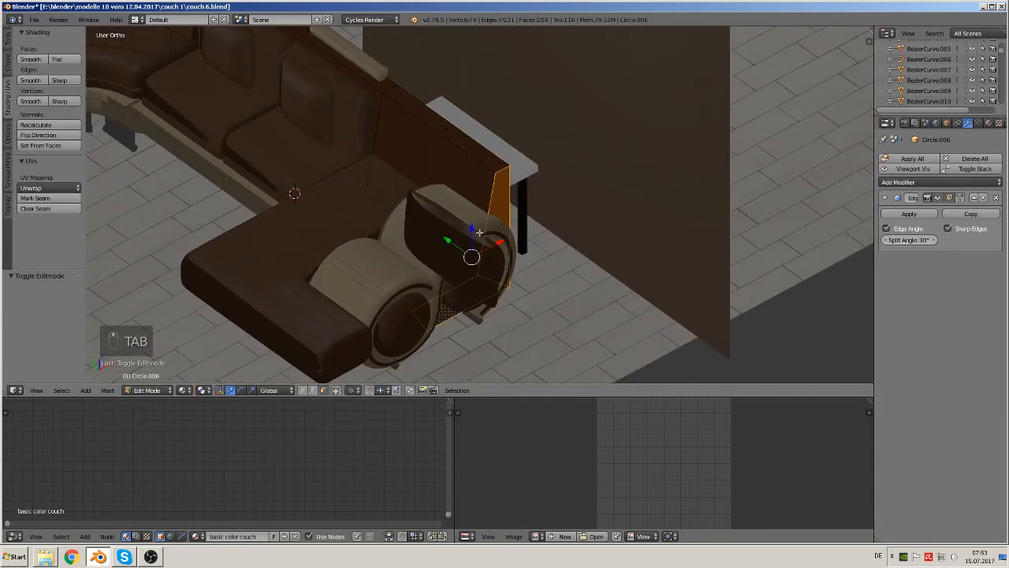
drag(452, 242, 394, 214)
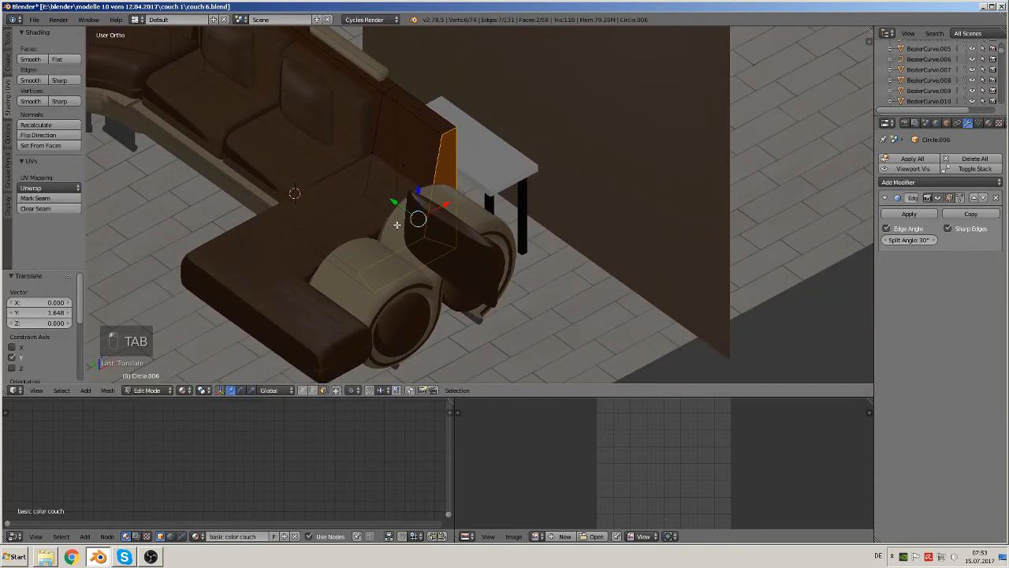
mouse_move(396, 223)
middle_down()
mouse_move(450, 262)
mouse_move(403, 219)
middle_up()
drag(400, 218, 404, 220)
middle_drag(403, 220, 396, 263)
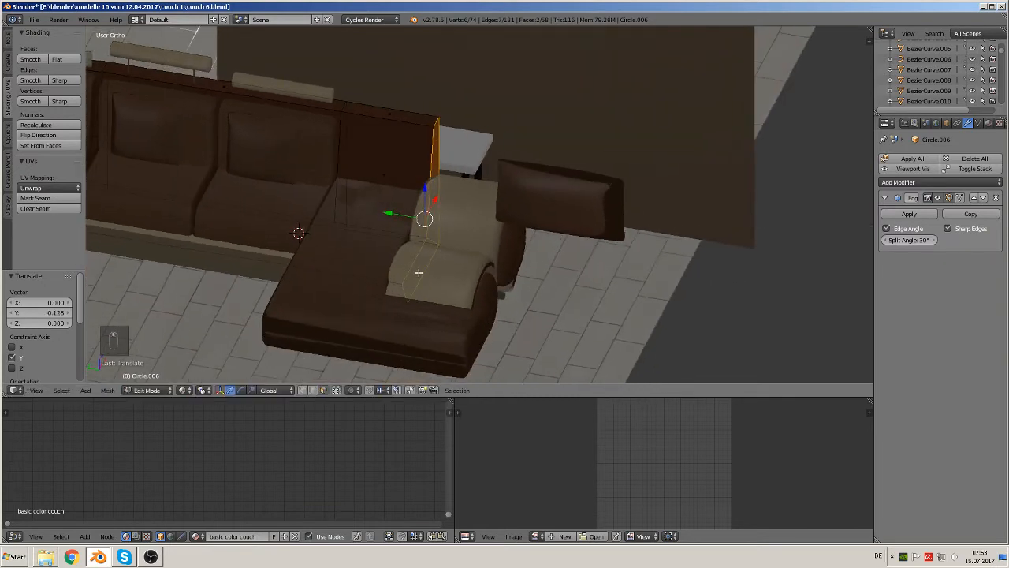
key(Tab)
Step: Duplicate the last leather back cushion and place the copy about 2.6 along negative Y, beside the original
middle_drag(456, 318, 576, 271)
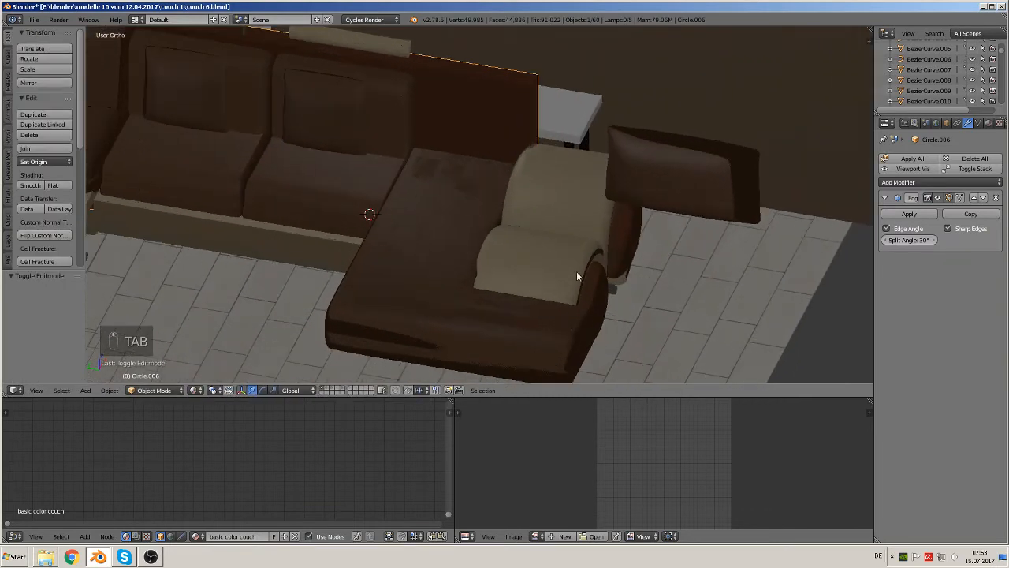
right_click(404, 125)
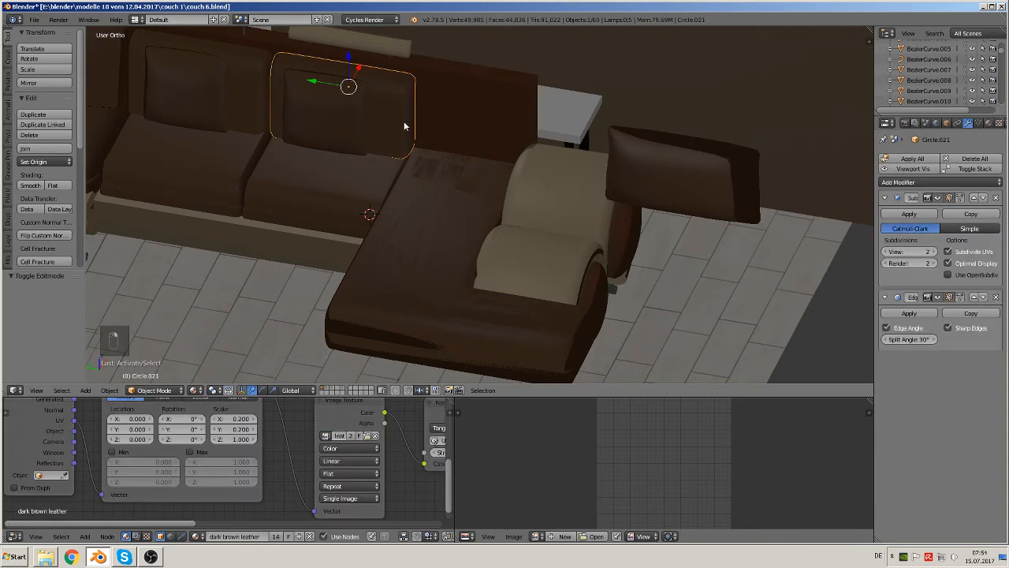
key(shift+d)
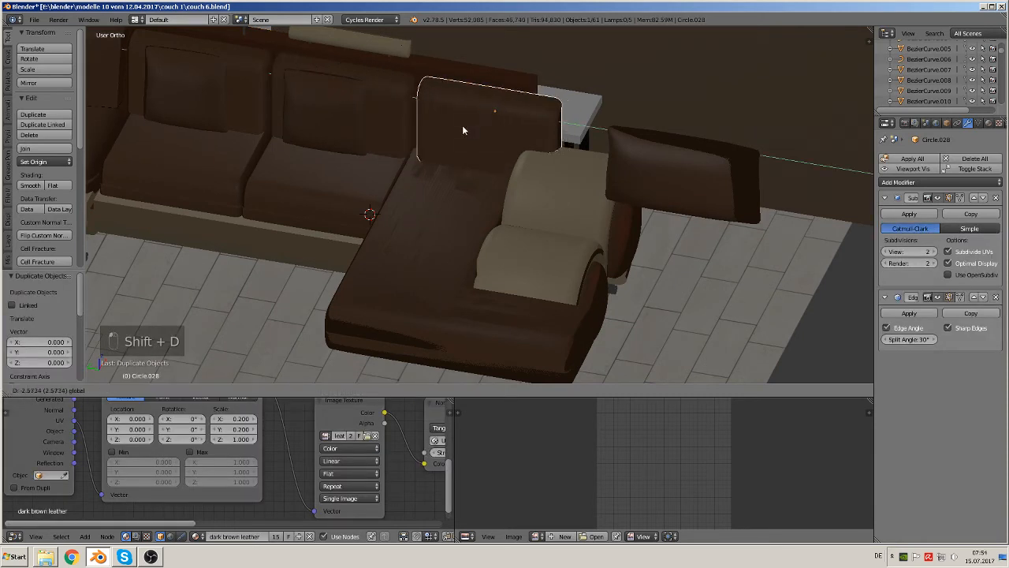
click(462, 124)
Step: Circle-select the outer end of the duplicated back cushion in Edit Mode, move it in positive Y to shorten the cushion, and leave Edit Mode
key(Tab)
key(a)
key(a)
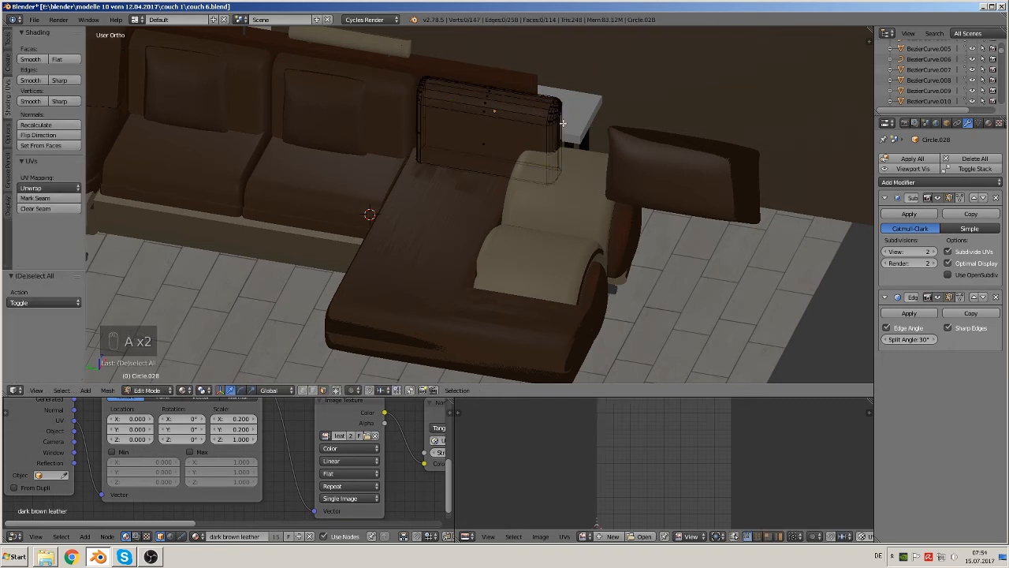
key(c)
drag(541, 97, 549, 187)
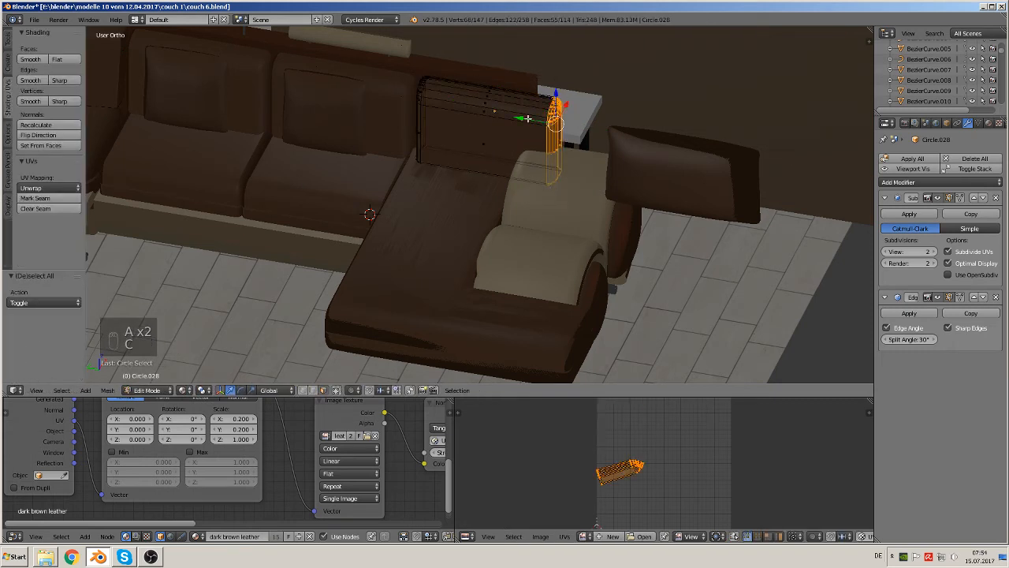
drag(528, 119, 489, 105)
middle_drag(499, 164, 541, 208)
key(Tab)
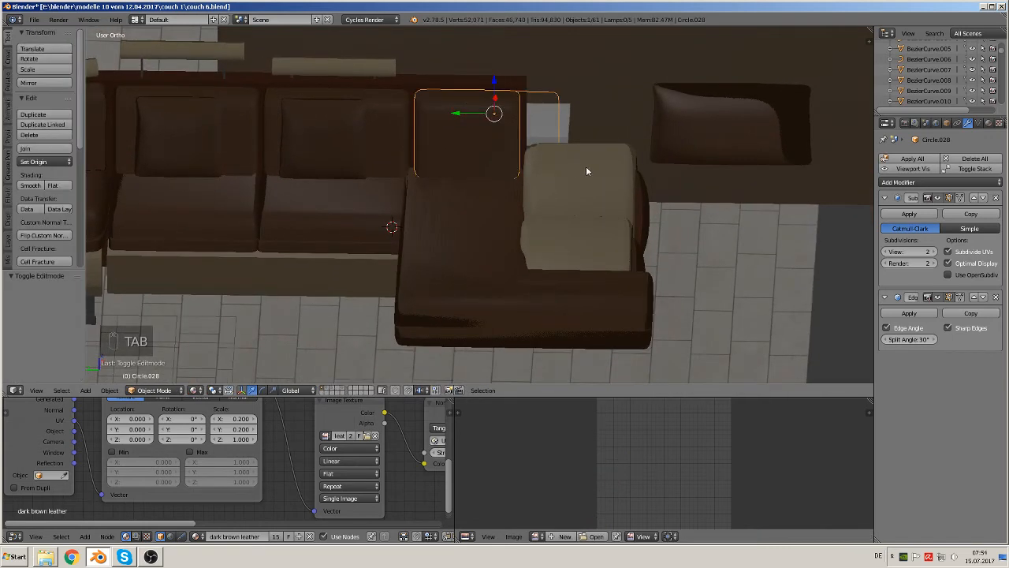
Step: Delete the loose leather pillow floating beyond the end of the couch
right_click(738, 115)
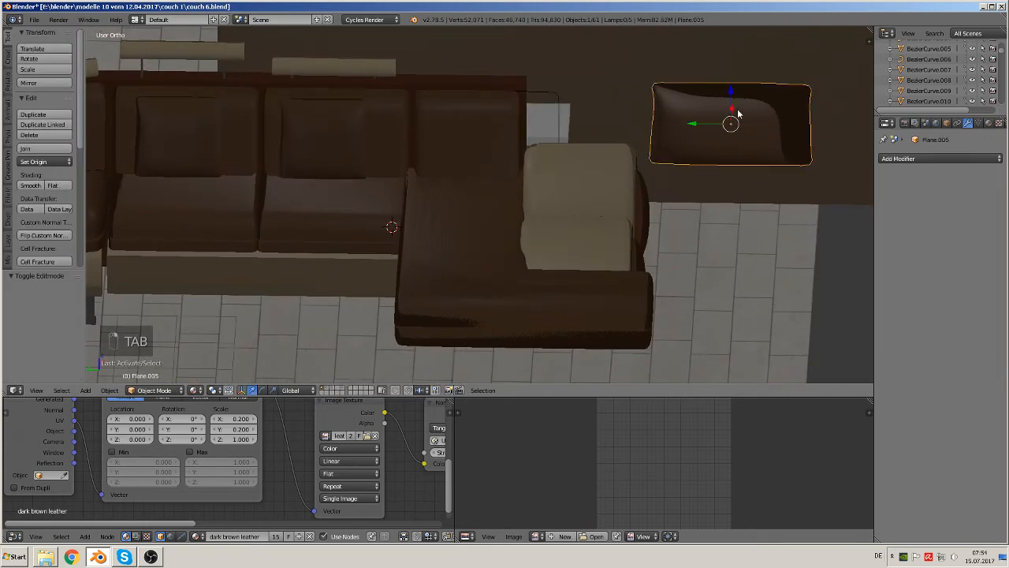
key(x)
click(729, 112)
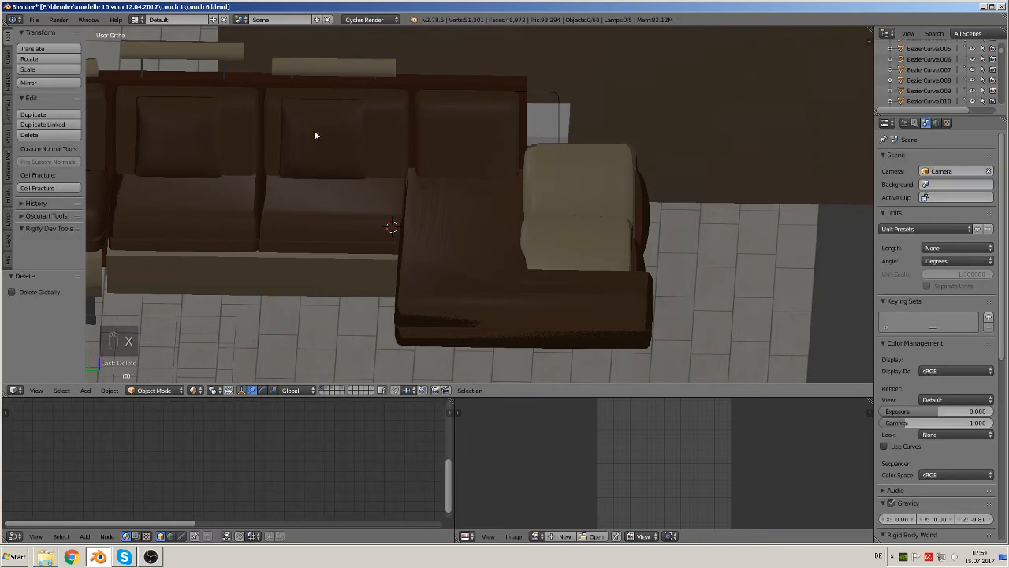
Step: Make a linked duplicate of the last loose leather pillow and place it about 2.4 along negative Y on the end back cushion
right_click(325, 137)
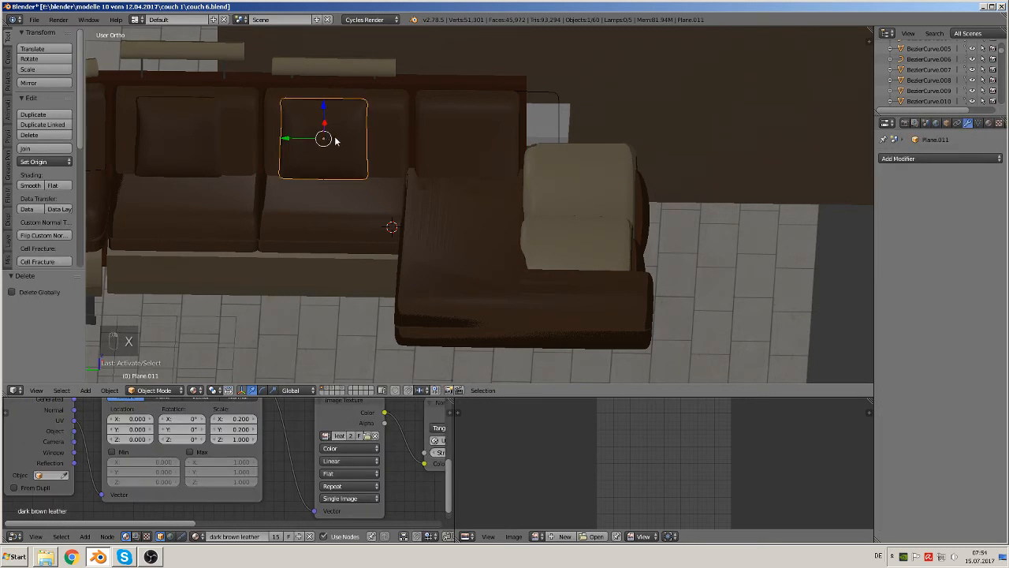
key(alt+d)
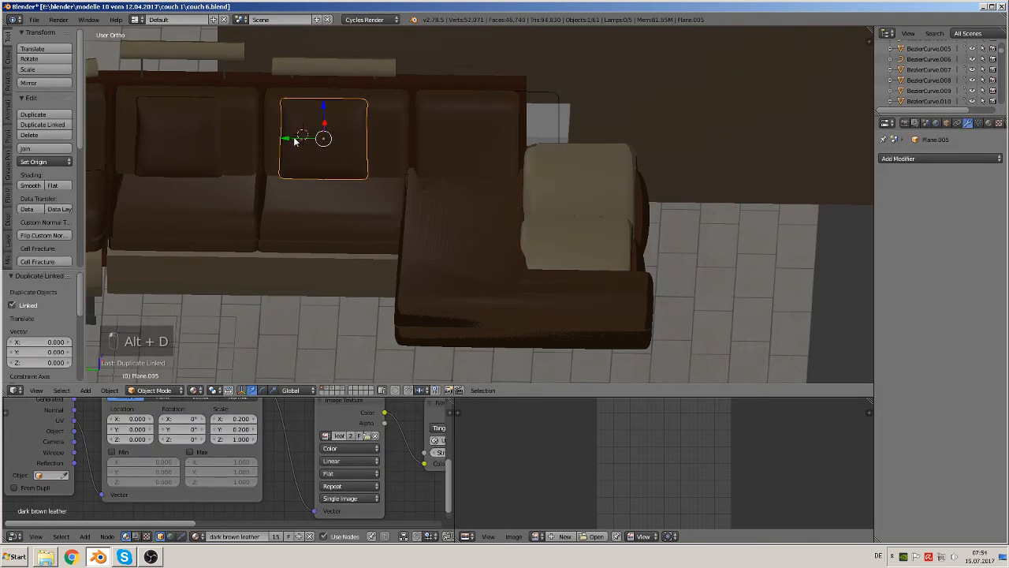
key(y)
click(438, 145)
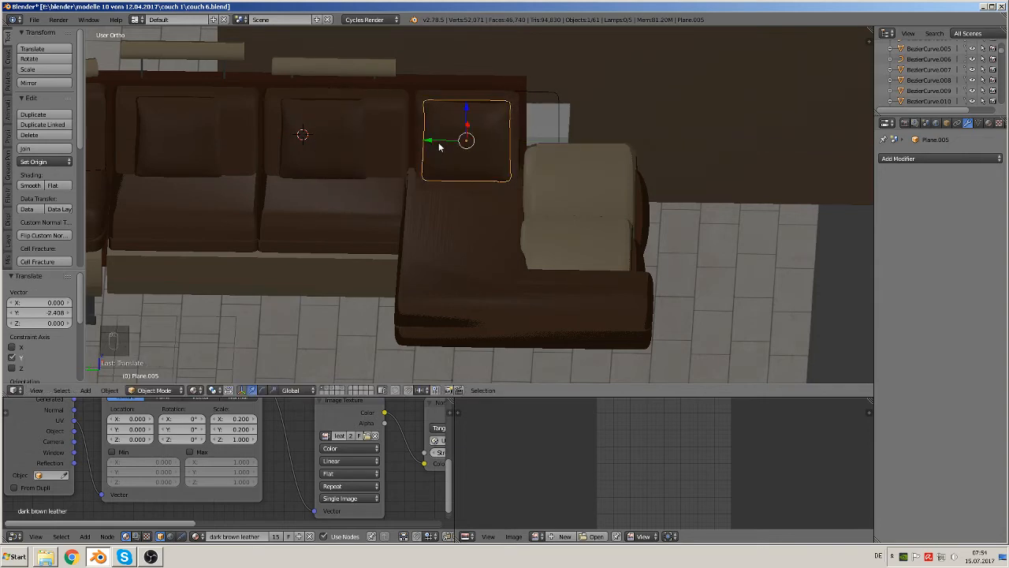
Step: Move the rear round armrest at the couch's end about 0.106 outward along negative Y
middle_drag(523, 237, 560, 304)
right_click(518, 253)
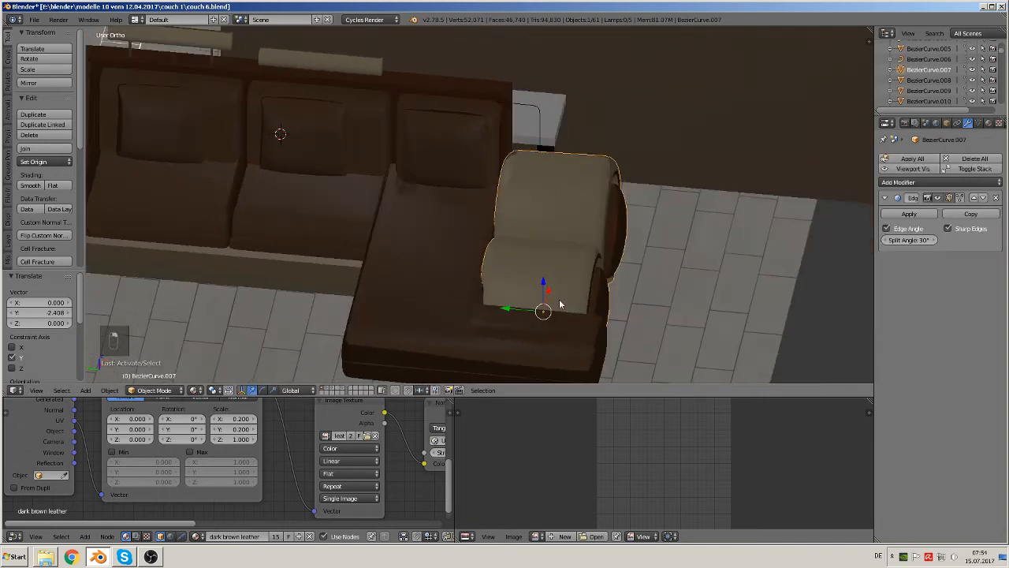
key(g)
key(y)
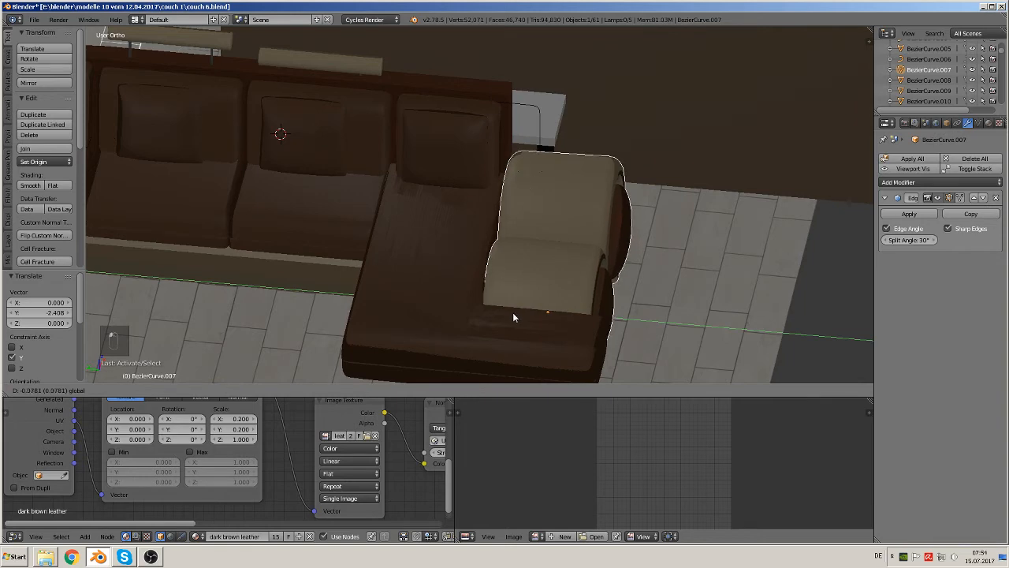
click(515, 312)
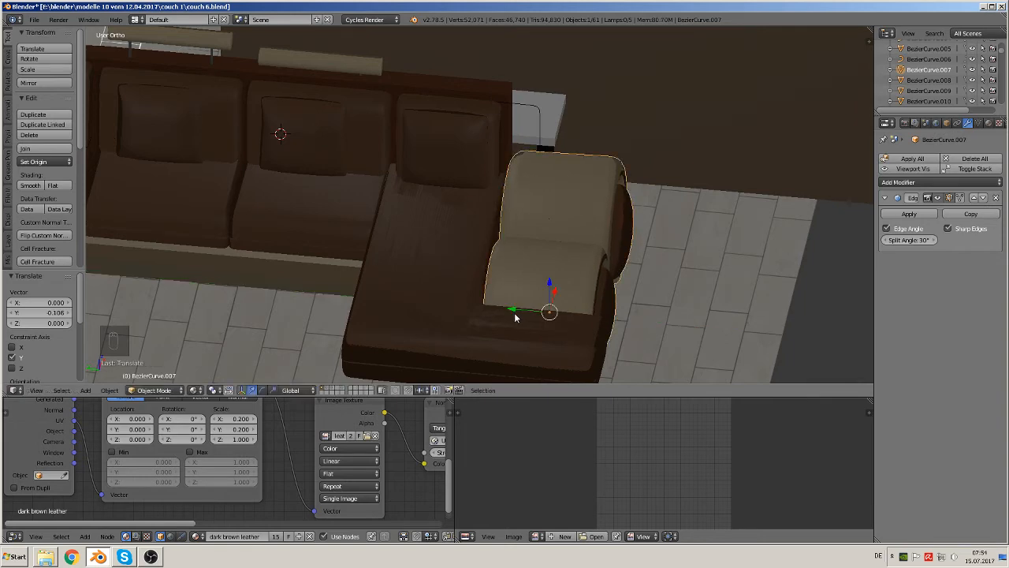
Step: Remove the Subsurf modifier from the L-shaped leather cushion and apply its rotation and scale
right_click(440, 292)
shift+middle_drag(351, 296, 480, 225)
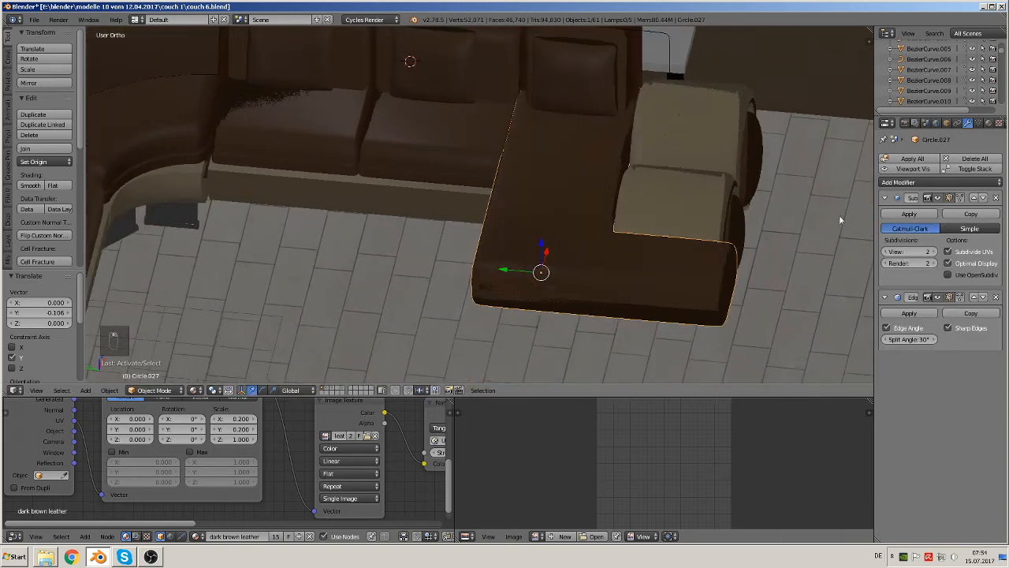
click(995, 198)
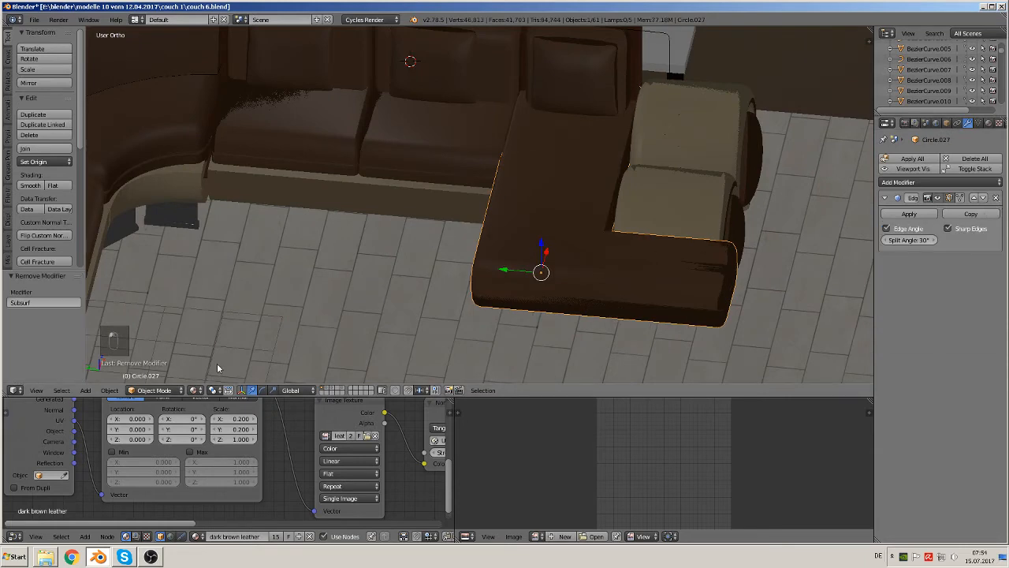
click(110, 389)
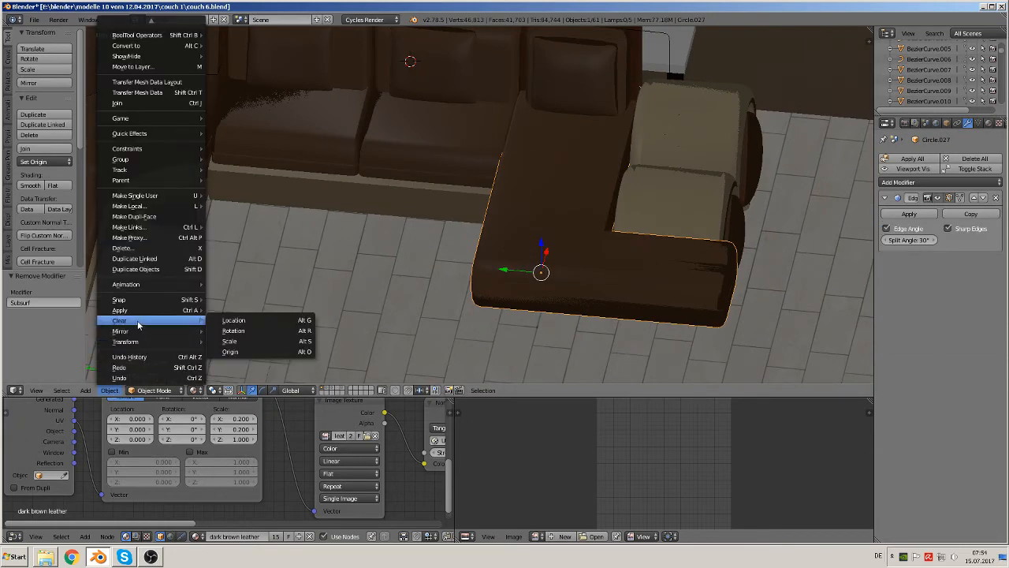
mouse_move(129, 312)
click(269, 340)
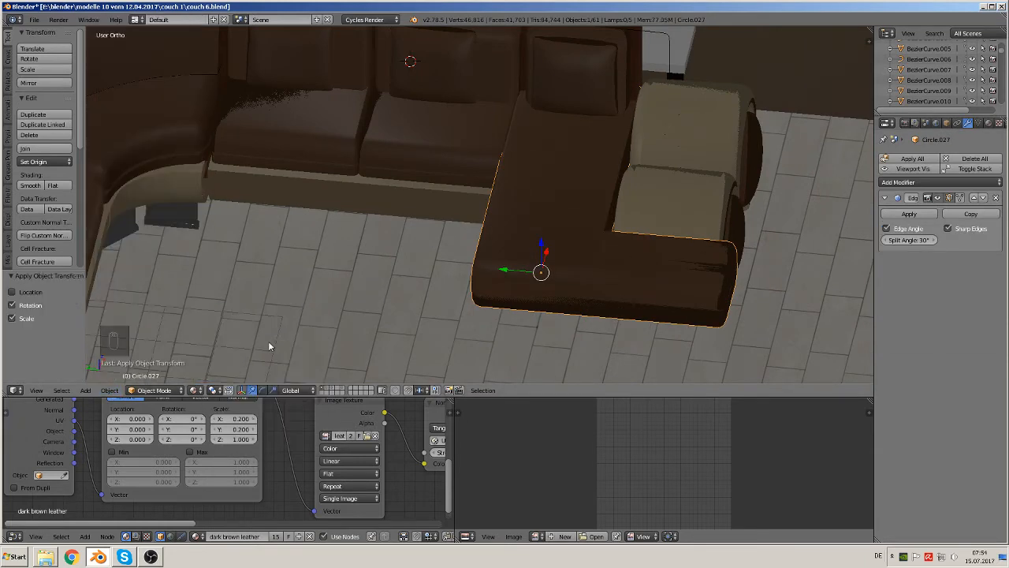
Step: Recalculate the normals of the whole L-shaped cushion mesh, remove doubles with a 0.0001 merge distance, and leave Edit Mode
key(Tab)
key(a)
key(a)
key(a)
key(a)
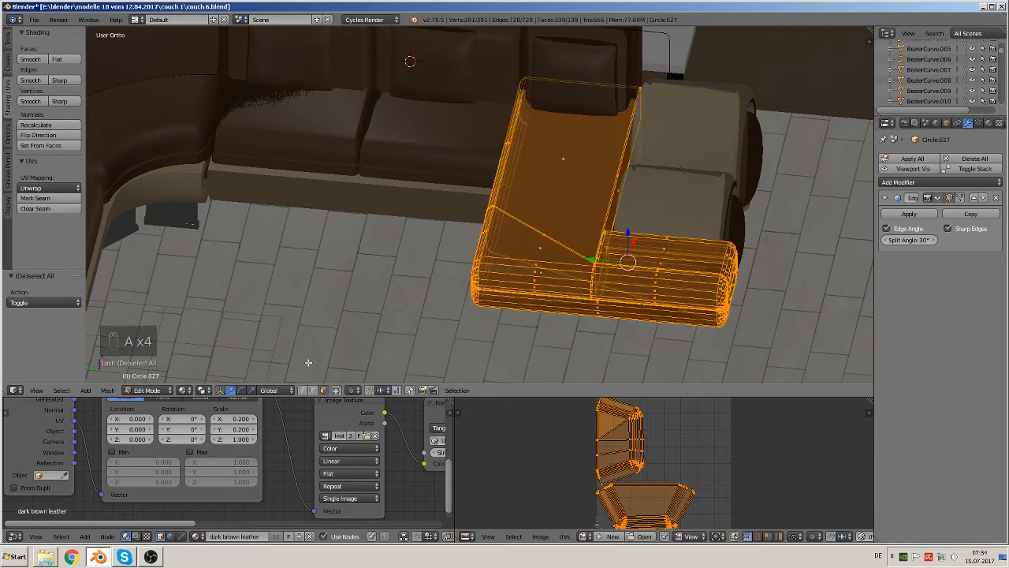
click(45, 125)
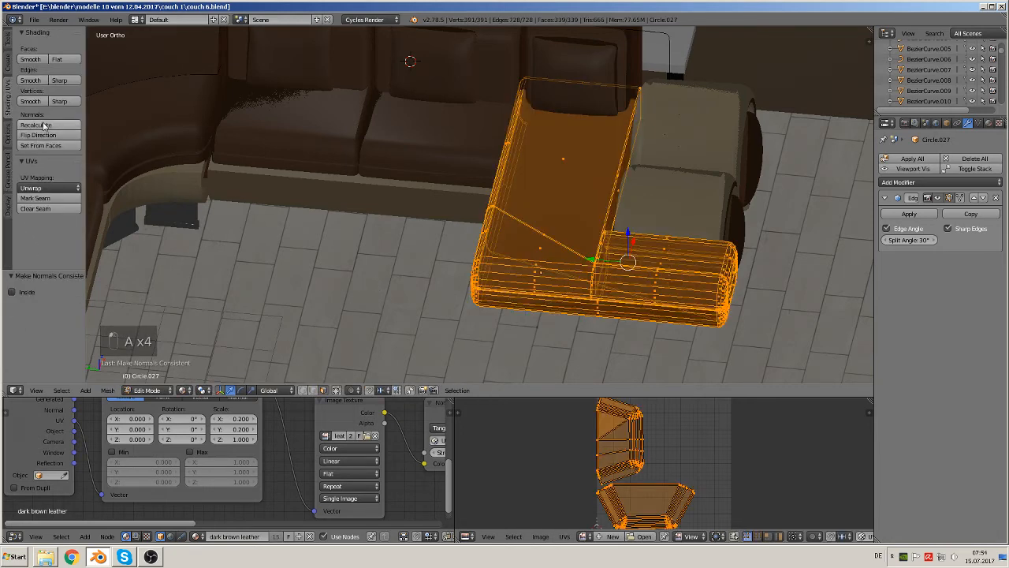
click(7, 39)
scroll(30, 186, down, 5)
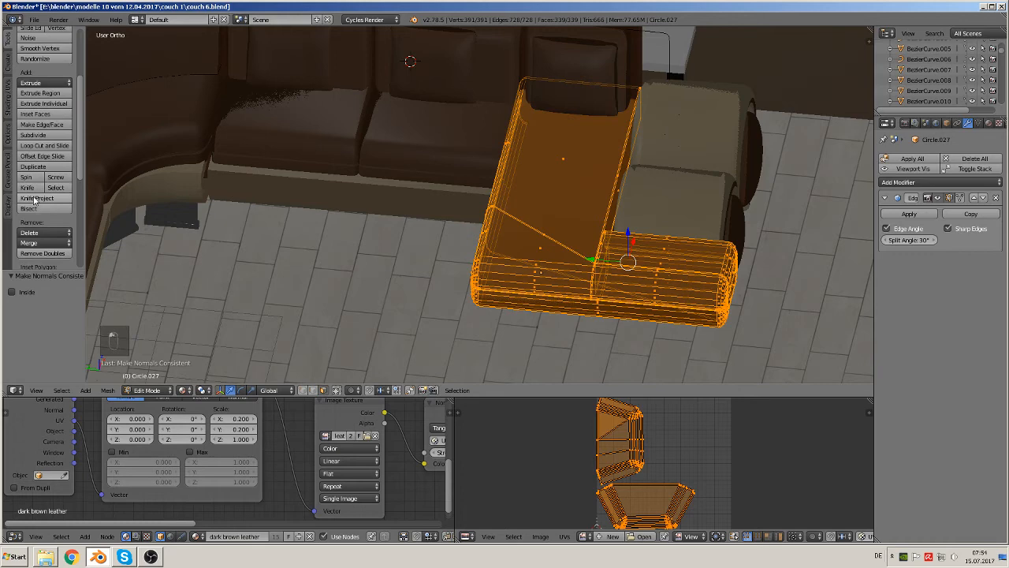
click(42, 253)
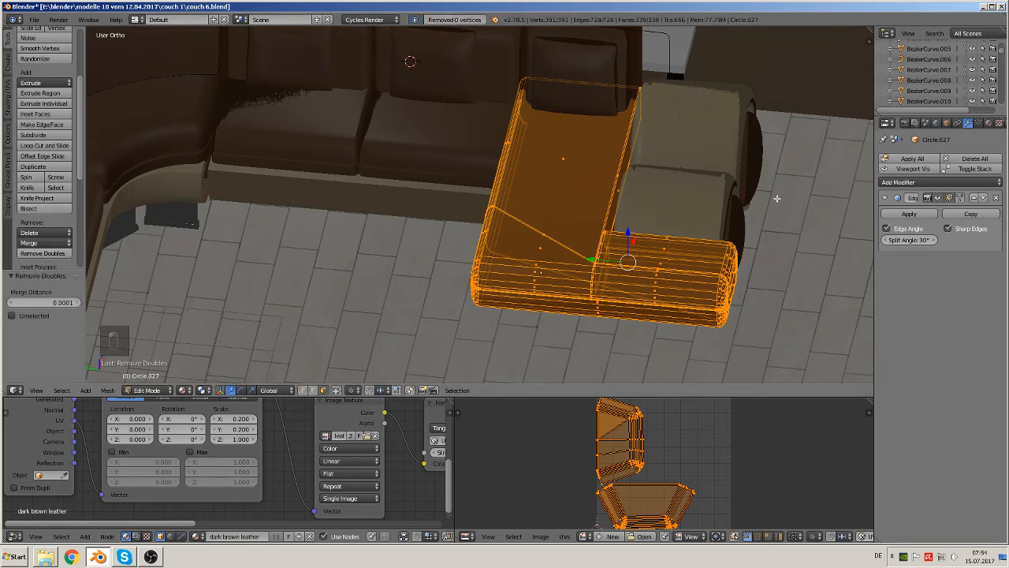
key(Tab)
Step: Unwrap the UVs of the entire L-shaped cushion mesh and return to Object Mode
middle_drag(735, 299, 696, 302)
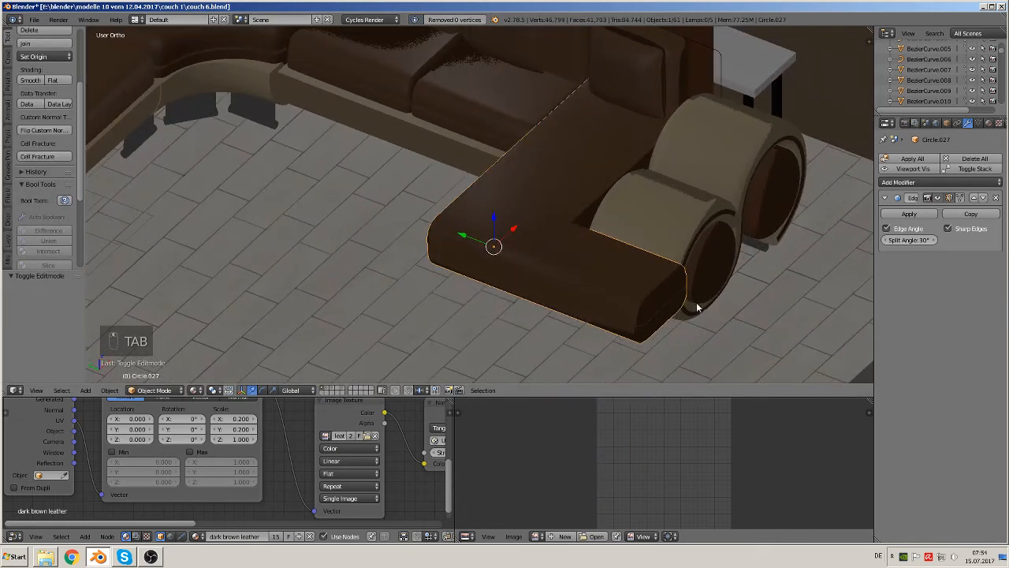
key(Tab)
key(u)
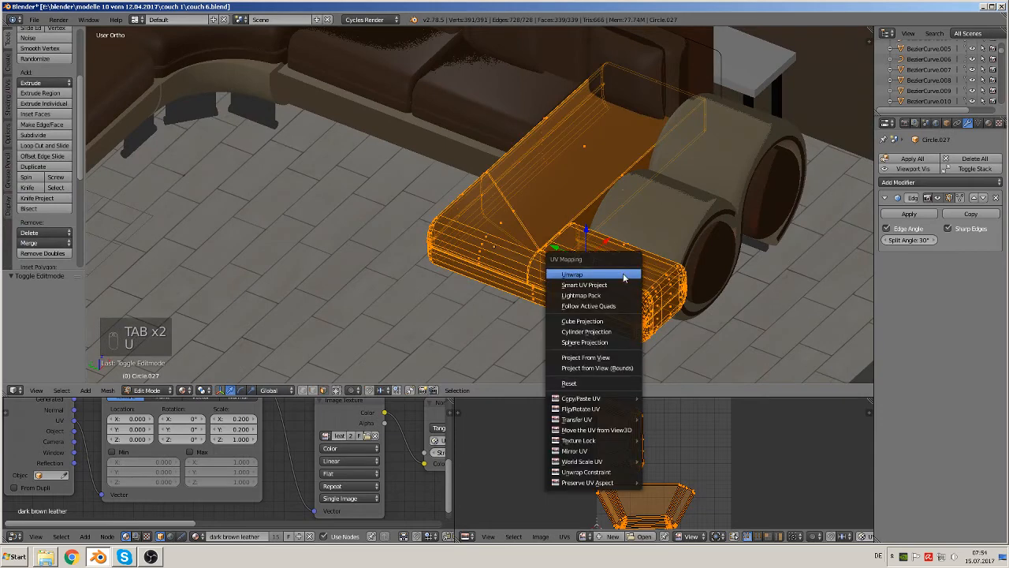
click(623, 274)
key(Tab)
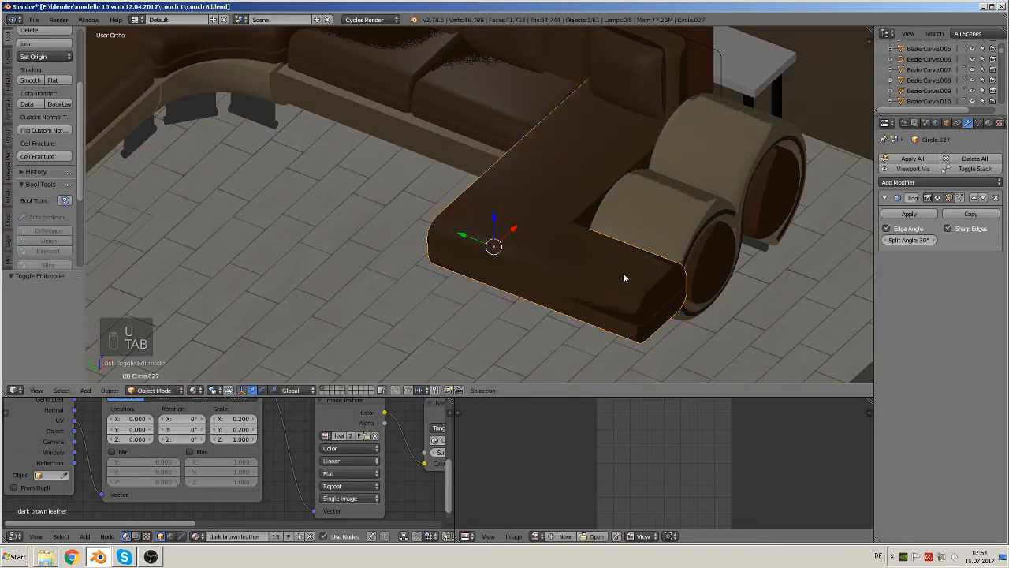
Step: Shade the couch's curved base frame smooth, deselect everything, and save the file
middle_drag(623, 275, 455, 248)
right_click(385, 197)
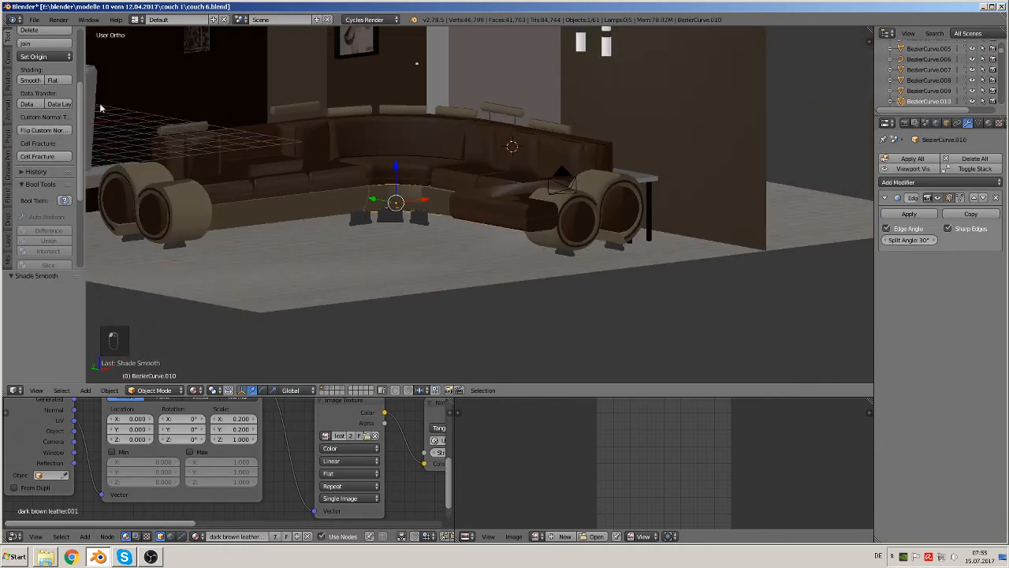
middle_drag(465, 237, 485, 317)
key(a)
click(35, 20)
click(74, 104)
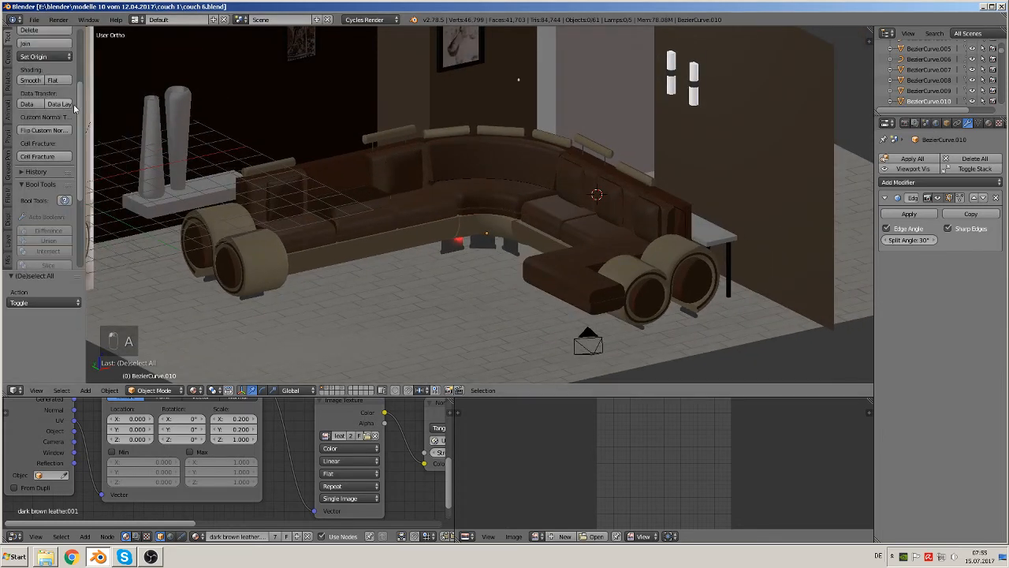
Step: Duplicate the last beige headrest roll and place the copy along the backrest above the end back cushion
shift+middle_drag(389, 211, 531, 211)
shift+middle_drag(342, 241, 131, 273)
scroll(407, 257, up, 2)
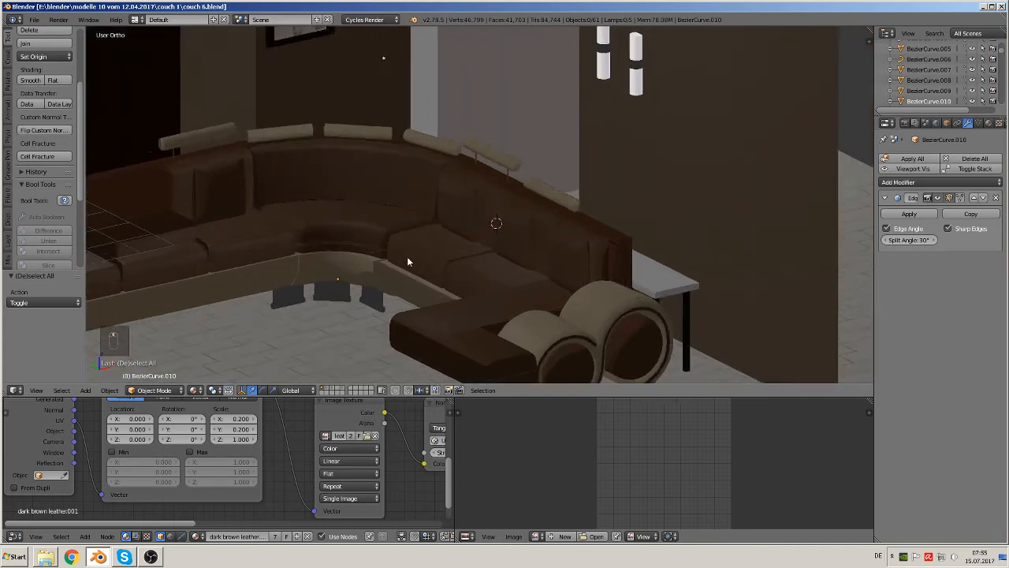
middle_drag(407, 256, 496, 248)
right_click(596, 155)
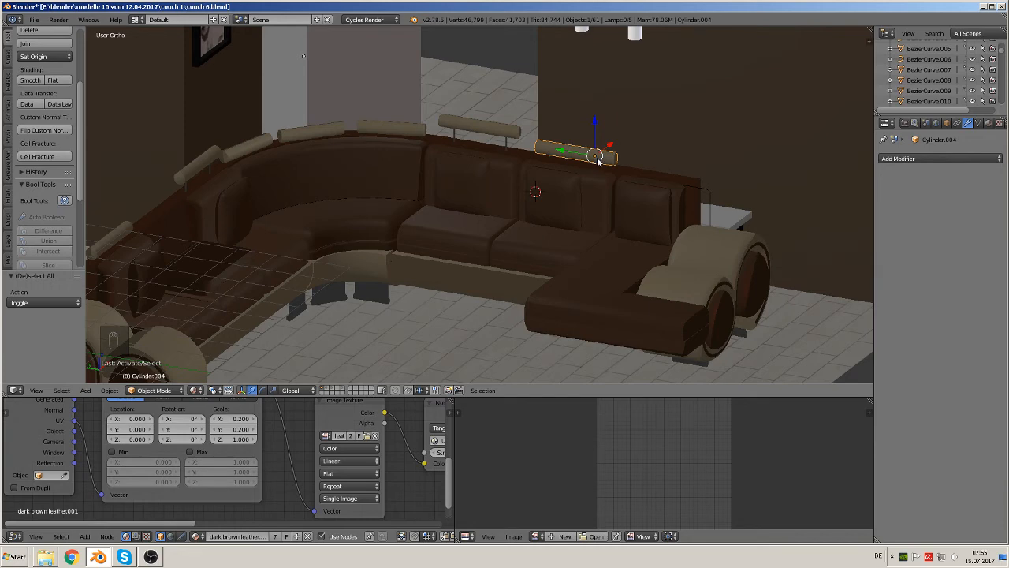
key(shift+d)
drag(567, 152, 660, 176)
Step: Shorten the duplicated headrest roll in Edit Mode and align it with the end of the backrest
shift+middle_drag(668, 204, 585, 286)
middle_drag(585, 285, 665, 288)
key(Tab)
drag(541, 260, 578, 261)
key(Tab)
drag(665, 259, 619, 266)
Step: Select the stray edge loop projecting beyond the end back cushion, delete its vertices, and leave Edit Mode
right_click(725, 290)
middle_drag(726, 290, 524, 255)
scroll(509, 250, up, 3)
key(Tab)
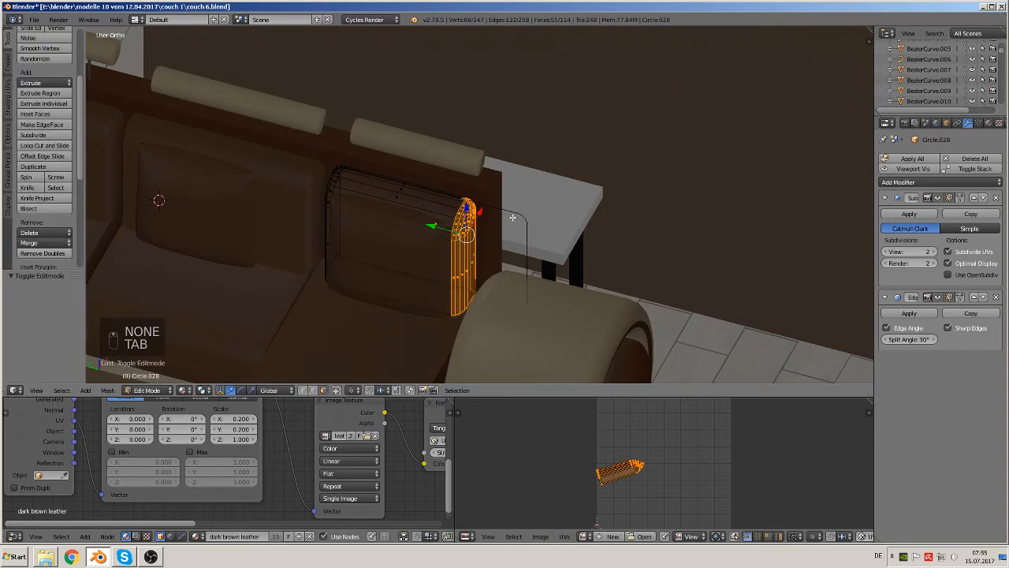
alt+right_click(517, 211)
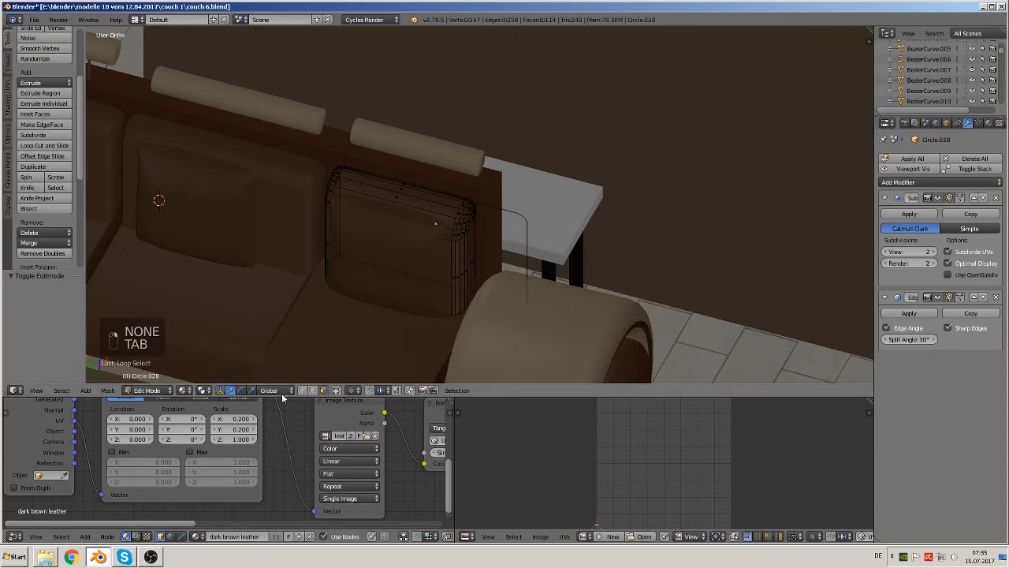
alt+right_click(518, 223)
key(x)
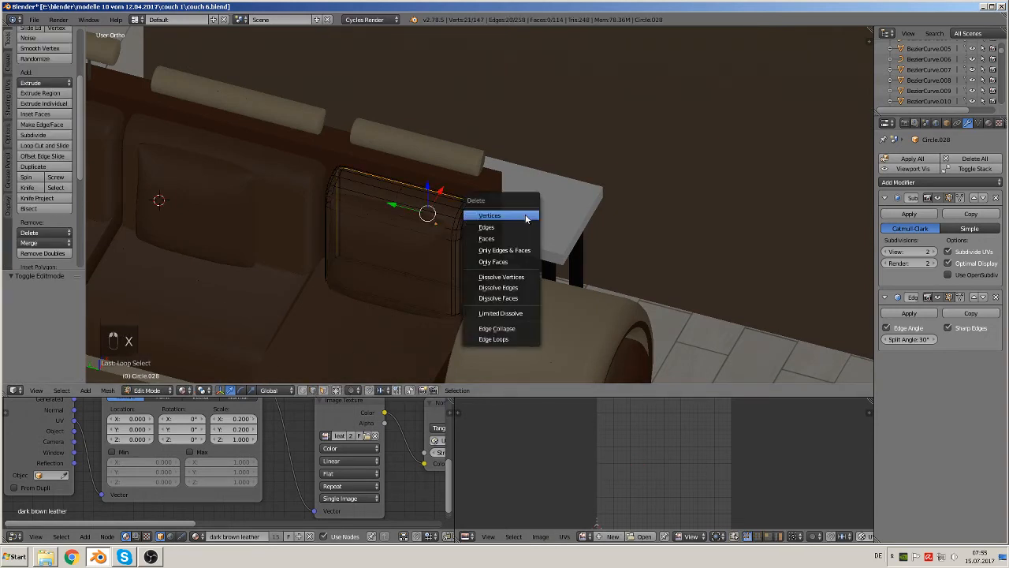
click(490, 215)
key(Tab)
scroll(509, 249, down, 4)
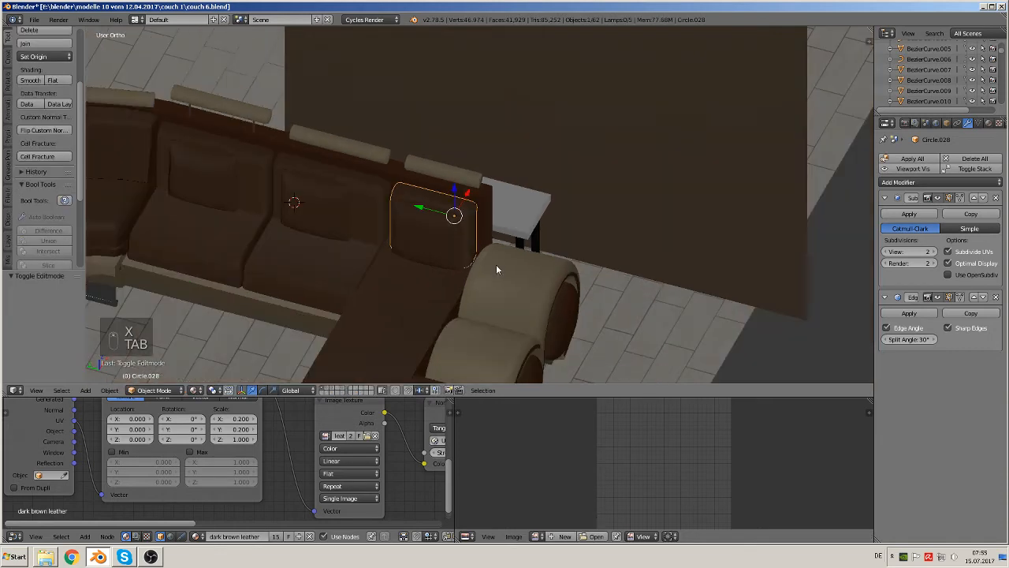
Step: Deselect everything, check the couch from the front, and save the file
key(a)
key(a)
scroll(515, 265, down, 3)
middle_drag(514, 265, 408, 274)
click(34, 19)
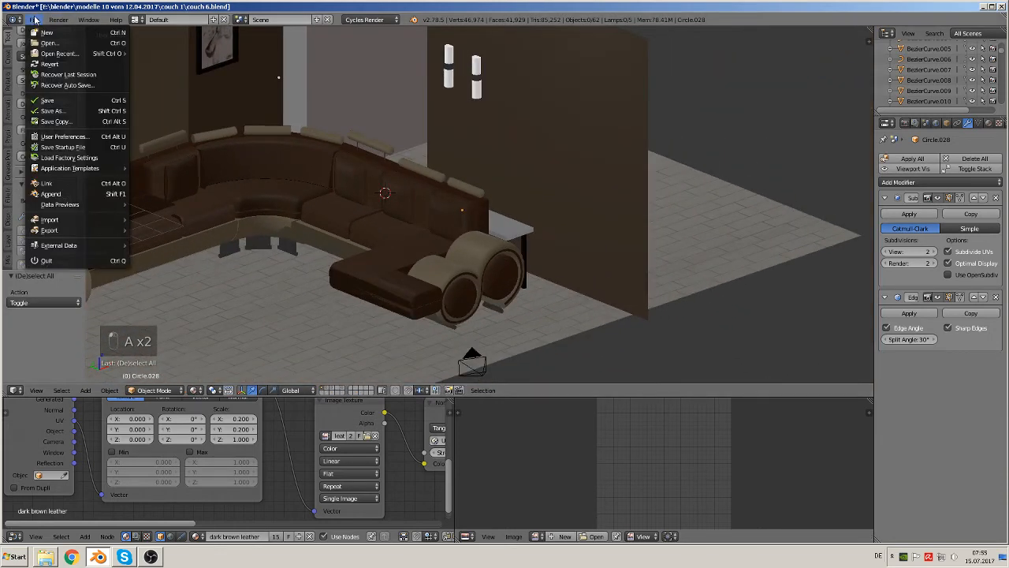
click(74, 102)
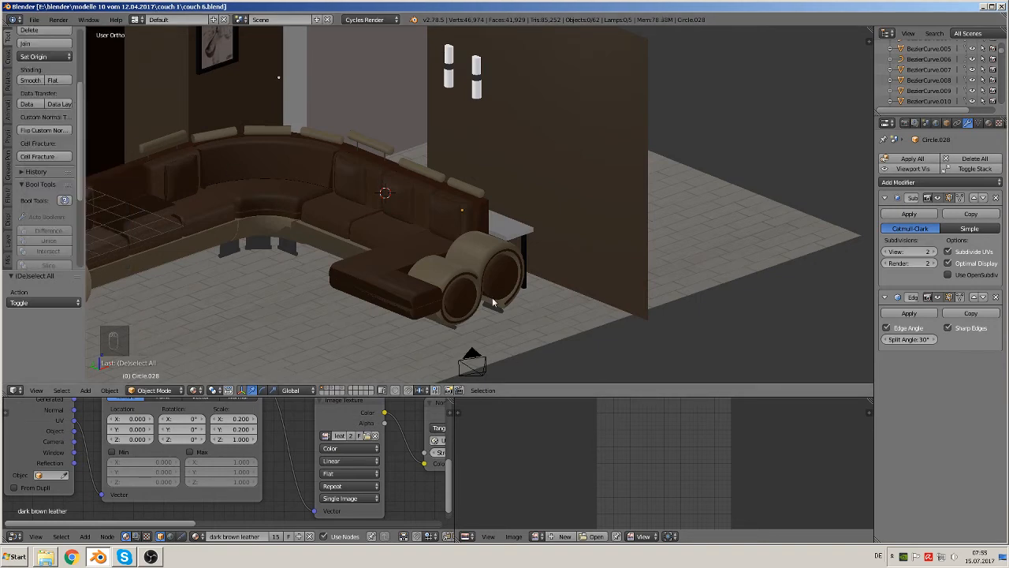
Step: Duplicate the leather pillow beside the corner section and place the copy about 2.65 along X on the curved seat
scroll(394, 269, down, 2)
shift+middle_drag(317, 240, 663, 289)
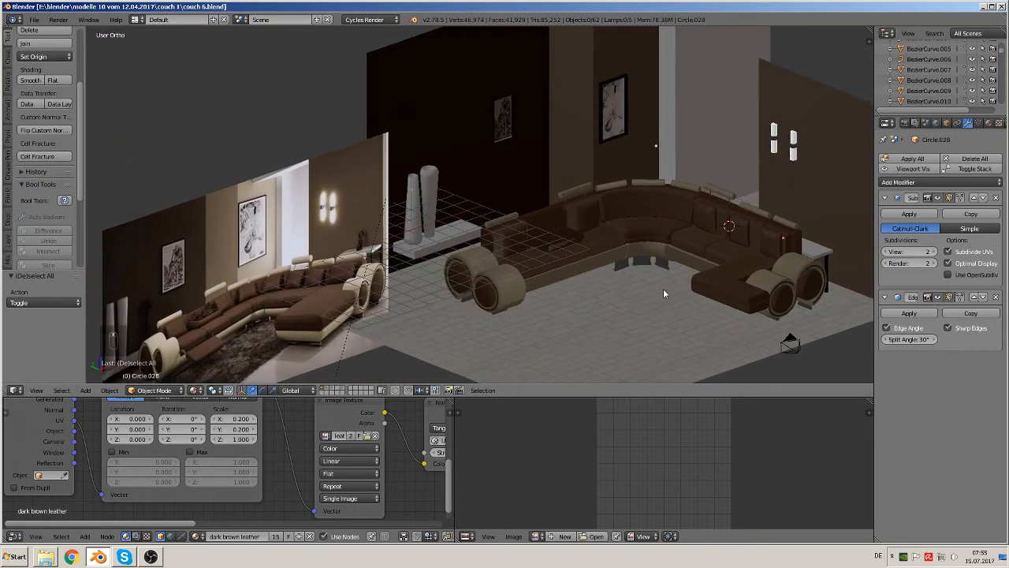
scroll(631, 284, up, 5)
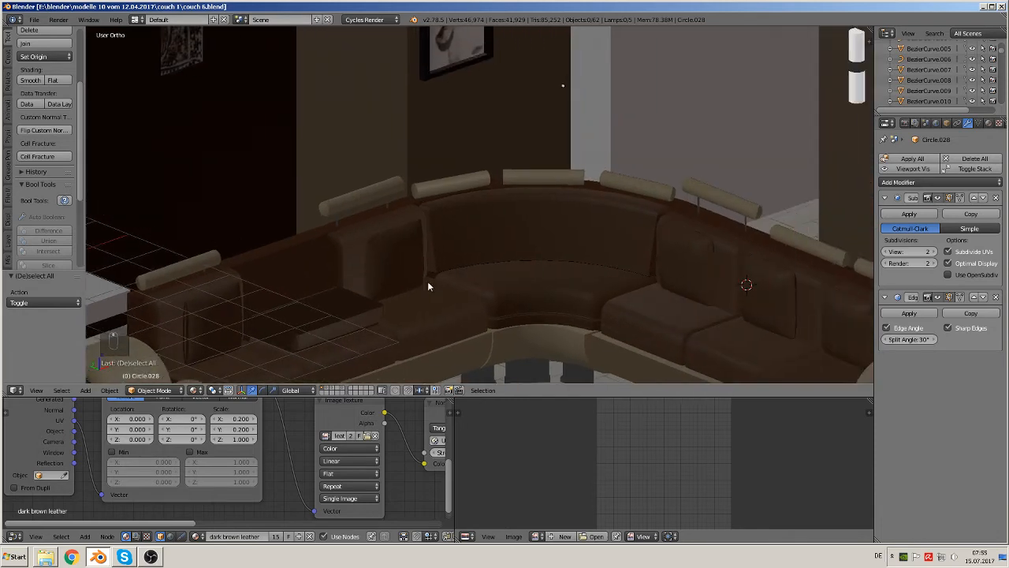
right_click(387, 260)
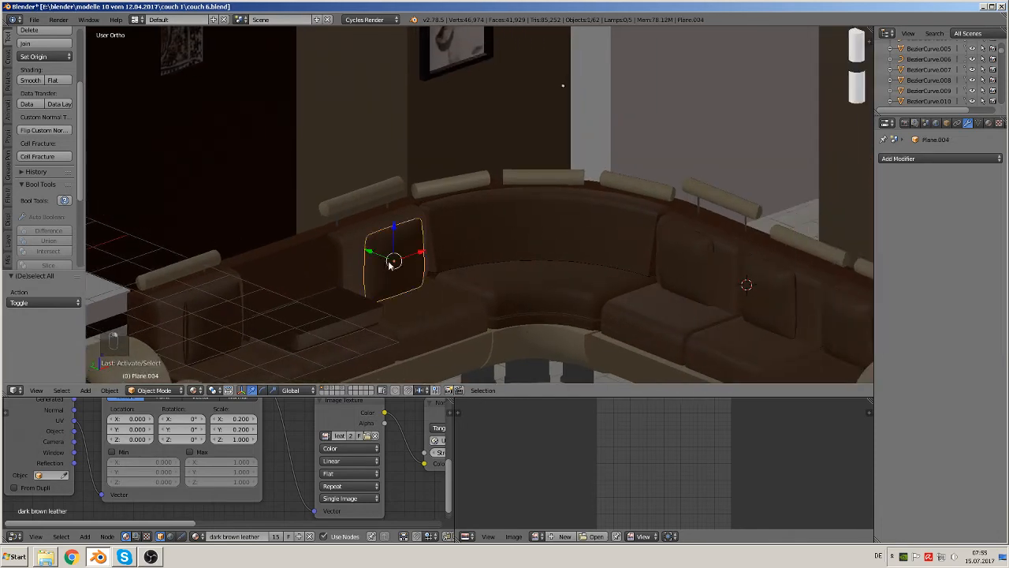
key(shift+d)
key(x)
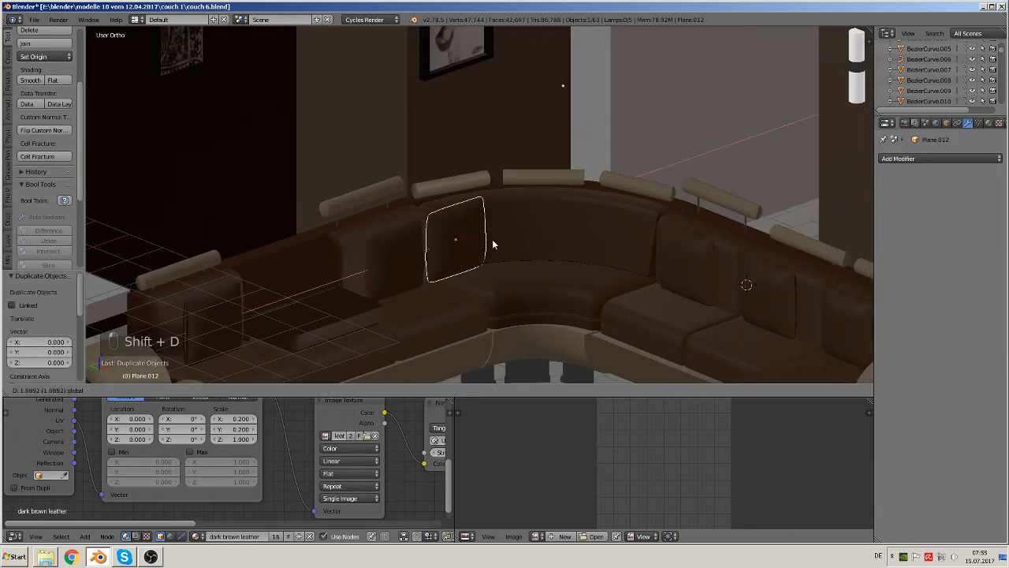
click(518, 236)
Step: Rotate the copied pillow about 30.8° as seen from above and shift it slightly forward from the curved backrest
middle_drag(518, 236, 524, 308)
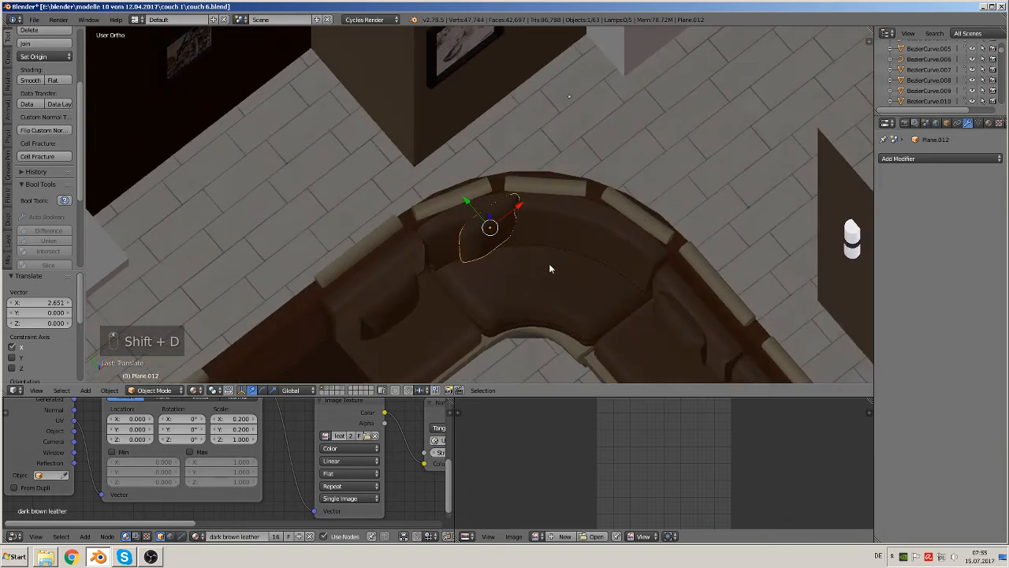
key(r)
click(520, 293)
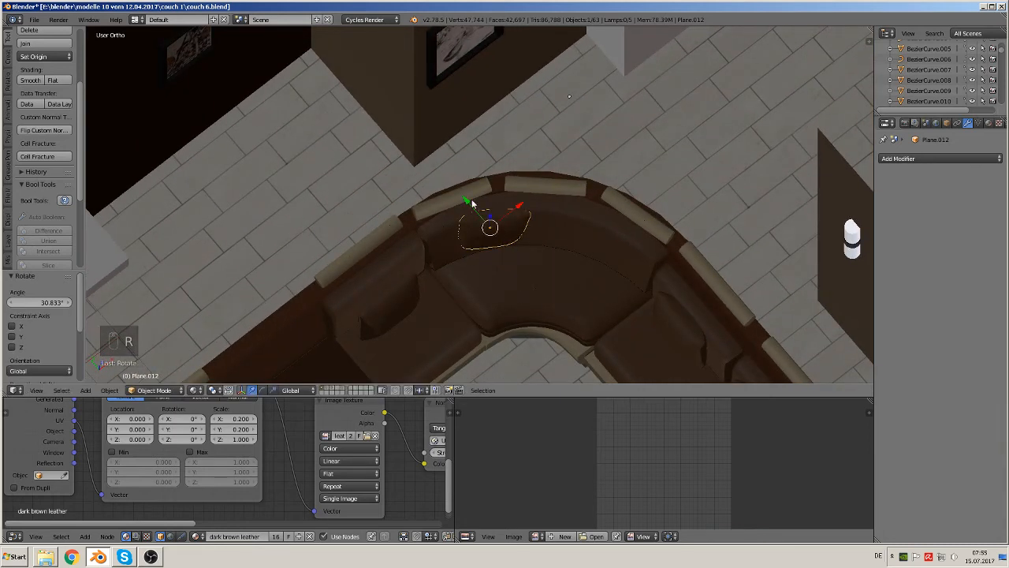
key(g)
click(489, 246)
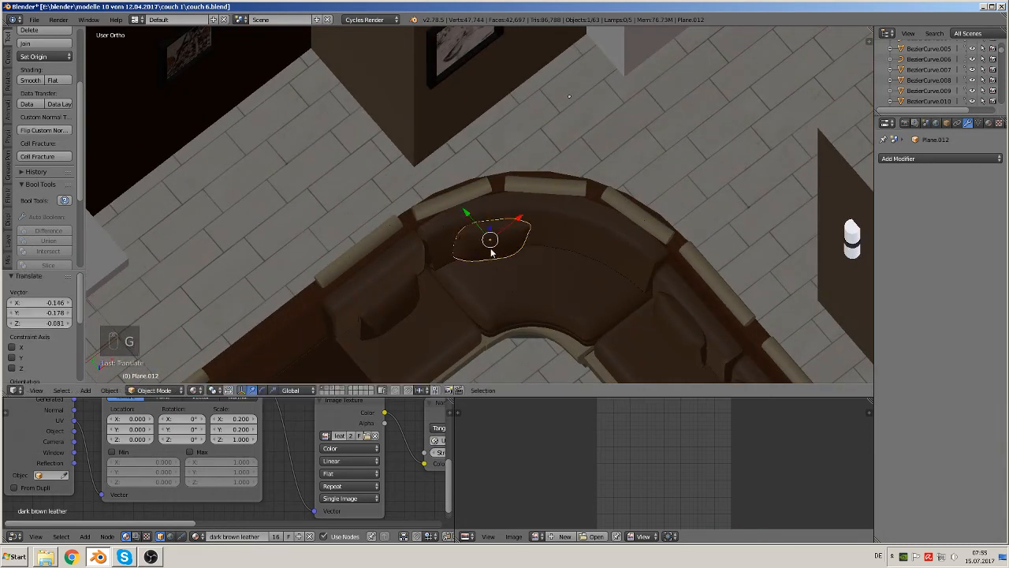
Step: Tilt the copied pillow toward the curved backrest and raise it about 0.124 along Z
middle_drag(489, 246, 517, 292)
key(r)
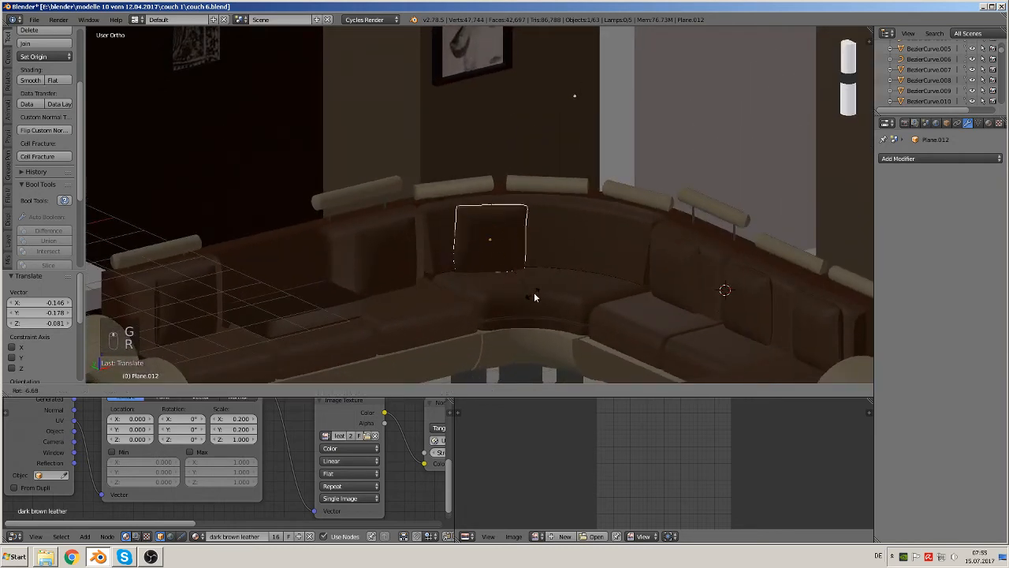
click(538, 294)
drag(493, 222, 491, 197)
middle_drag(491, 197, 502, 298)
Step: Switch the transform orientation to Local and nudge the tilted pillow slightly forward along its own Y axis
click(297, 392)
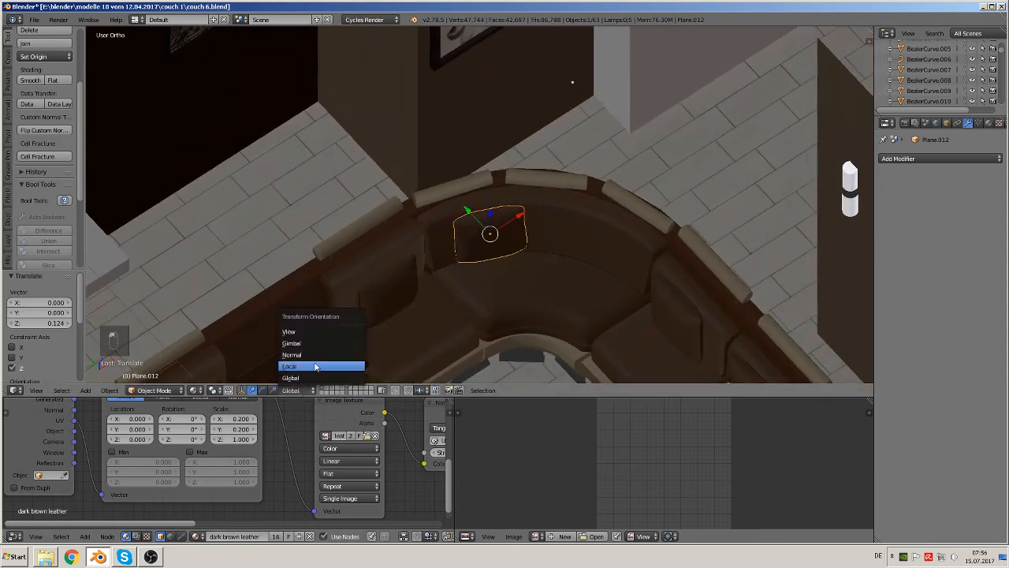
click(320, 365)
drag(475, 204, 481, 211)
Step: Duplicate the pillow and place the copy about 1.92 along local X and -0.53 along local Y on the curved seat
key(shift+d)
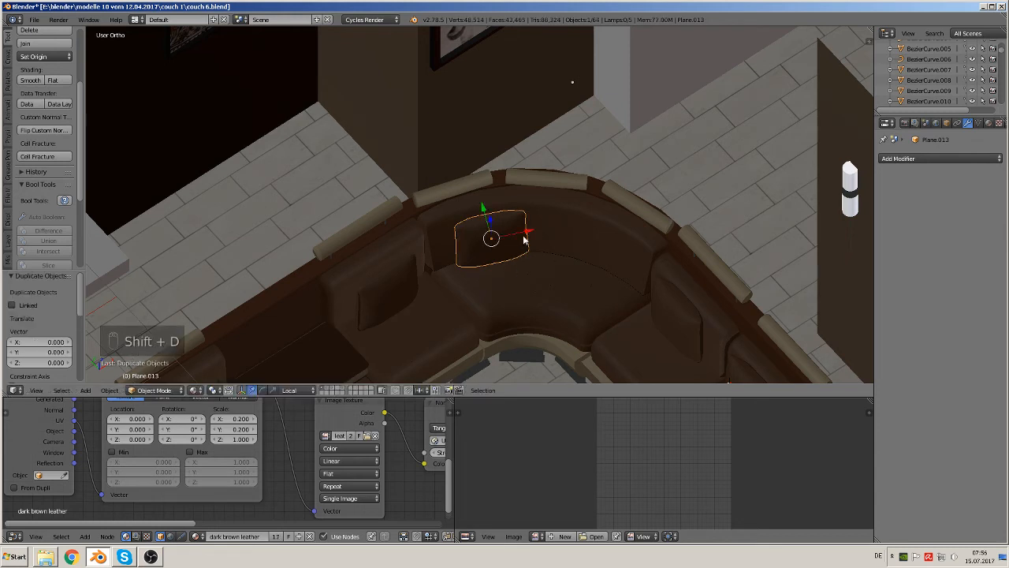
click(620, 246)
key(y)
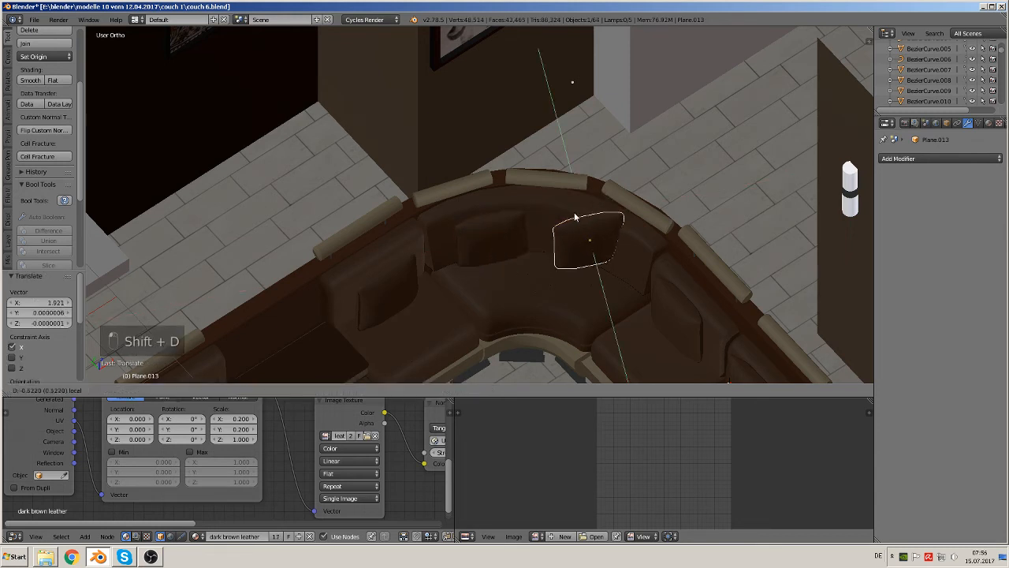
click(637, 313)
Step: Rotate the second corner pillow about -44.5° around the global Z axis to follow the curved backrest
key(r)
key(z)
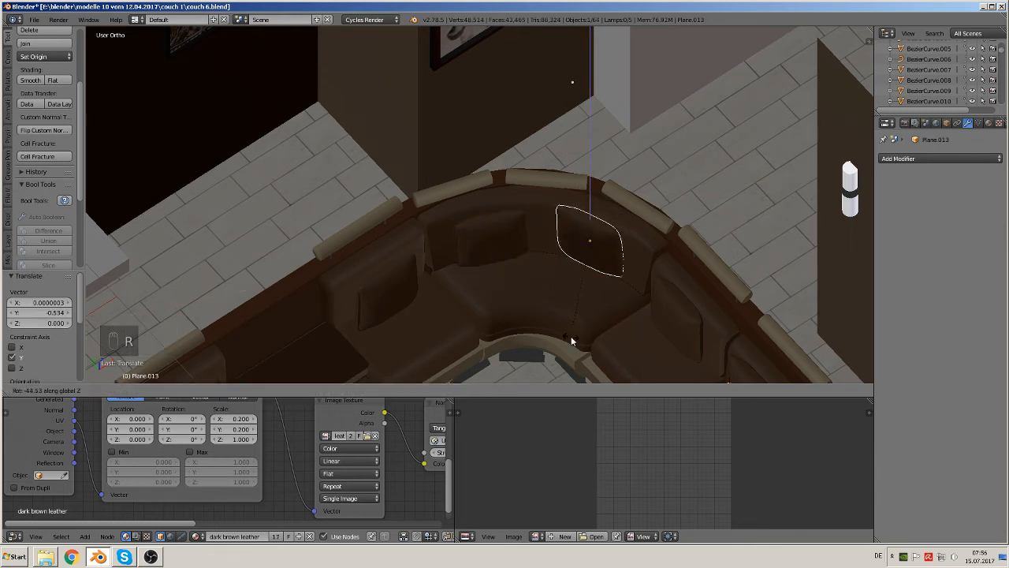
click(571, 336)
Step: Tilt the second corner pillow about 16° in the side view and move it about -0.162 along Z
middle_drag(571, 336, 567, 284)
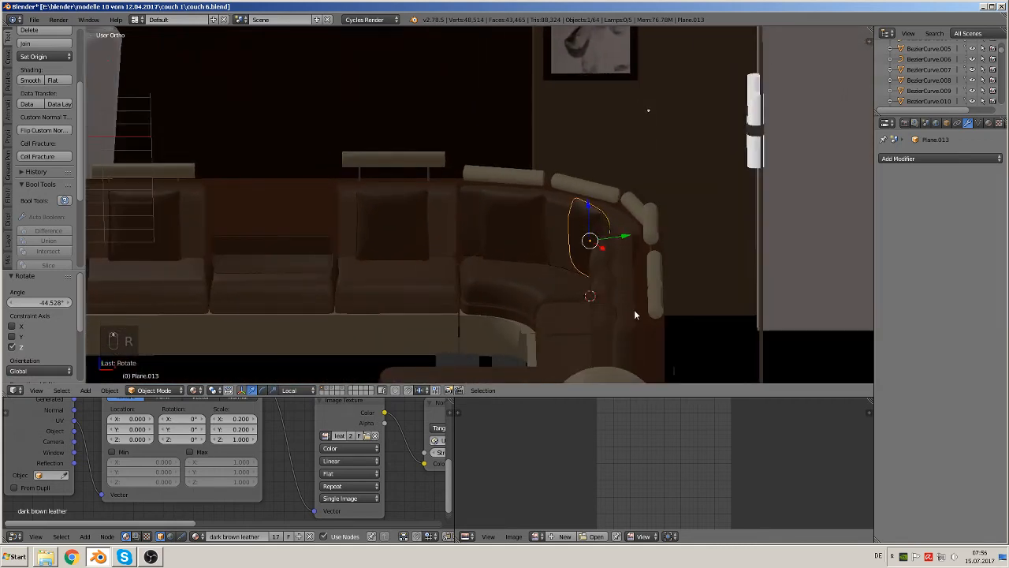
key(r)
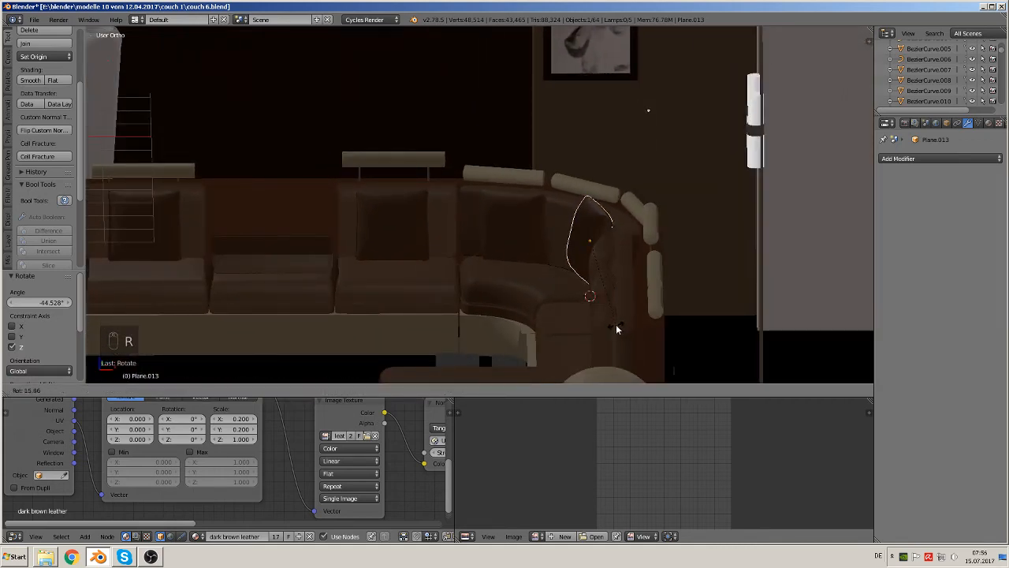
click(617, 326)
drag(598, 213, 599, 221)
Step: Turn the second corner pillow about 13° around global Z and shift it about -0.087 along its local Y
middle_drag(591, 268, 642, 318)
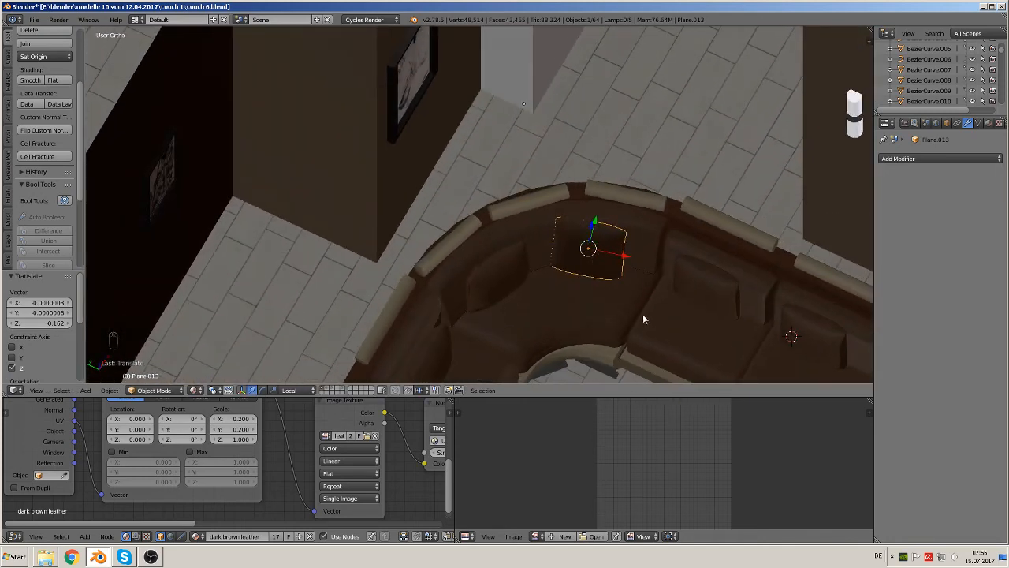
key(r)
key(z)
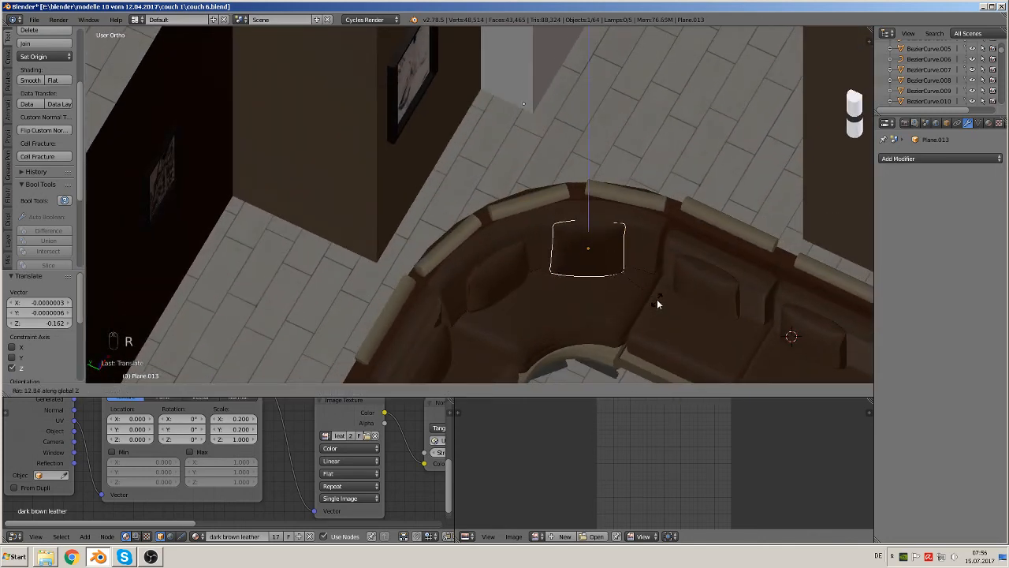
click(655, 300)
middle_drag(654, 301, 608, 211)
drag(608, 210, 608, 227)
Step: Rotate the second corner pillow about -1.3° in the front view and check its fit from other angles
middle_drag(608, 228, 646, 236)
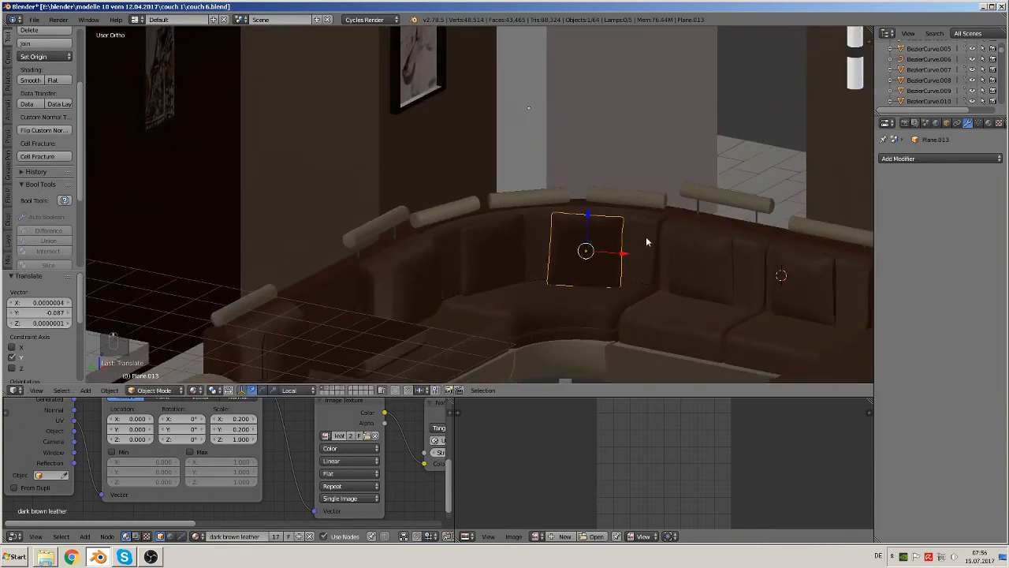
key(r)
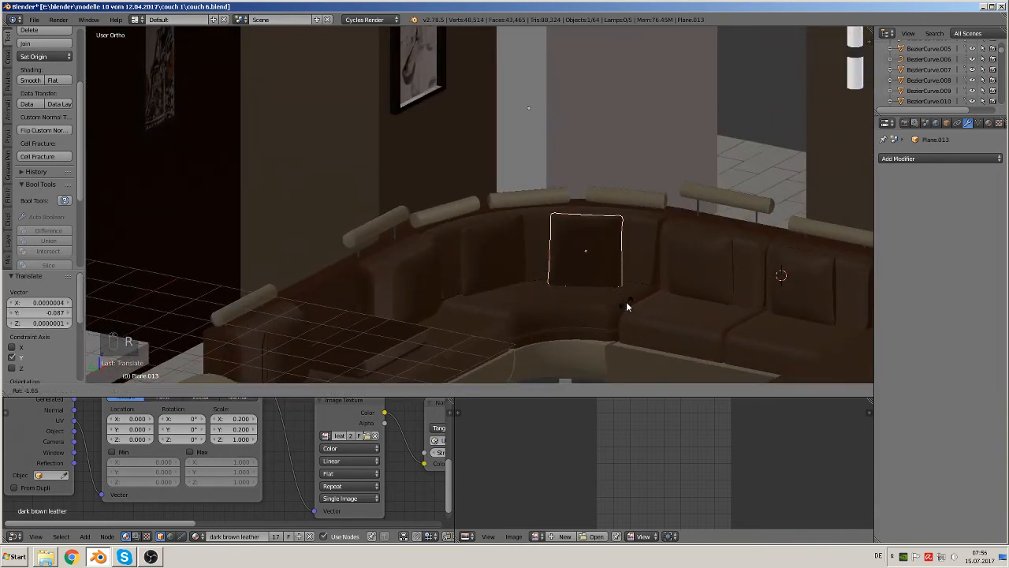
click(627, 312)
middle_drag(628, 312, 481, 289)
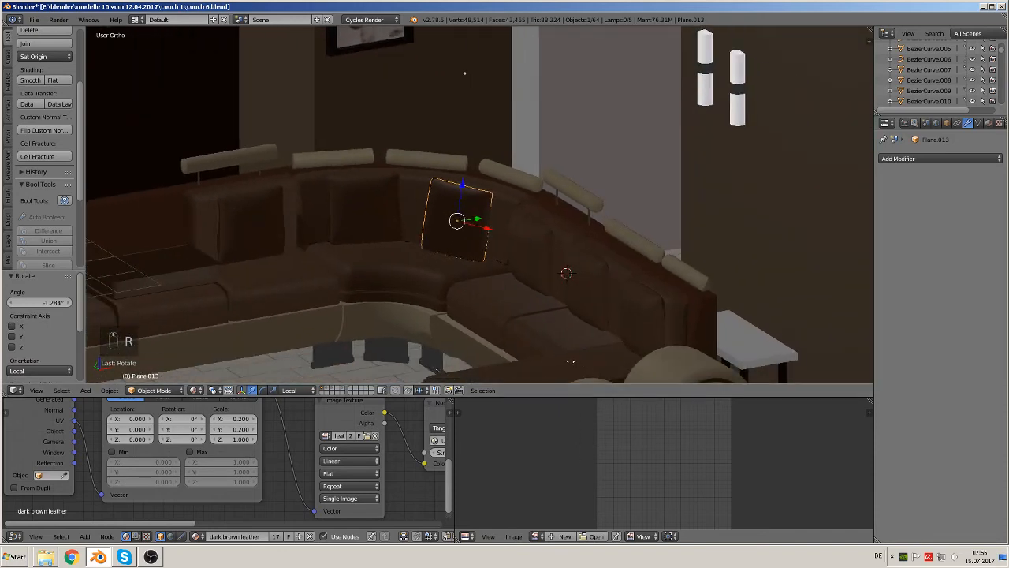
middle_drag(557, 336, 505, 317)
middle_drag(406, 323, 451, 314)
Step: Select the three back cushions of the straight section beside the corner, tilt them about 11.6°, and shift them about 0.064 along local Z
right_click(451, 314)
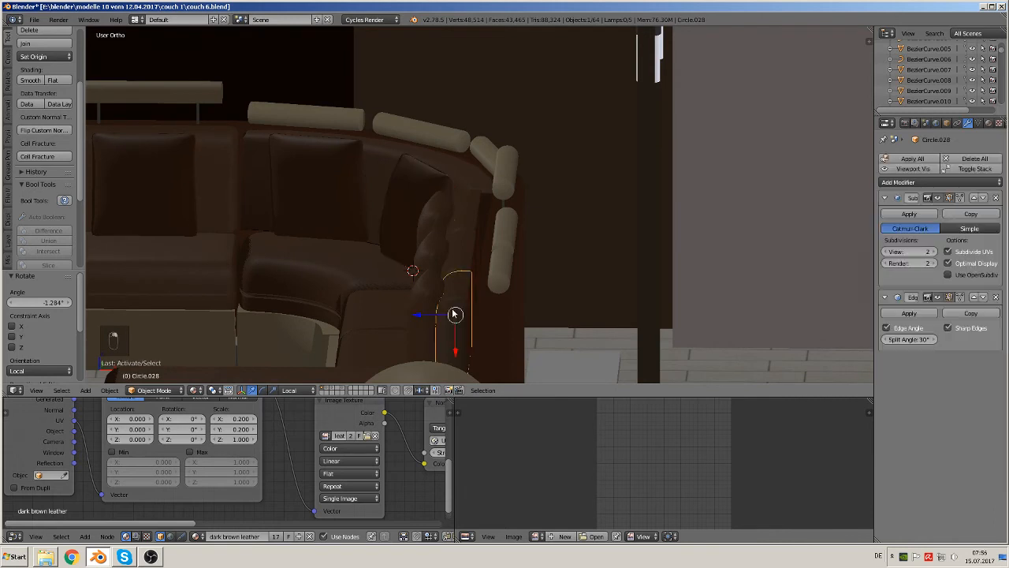
middle_drag(466, 221, 518, 276)
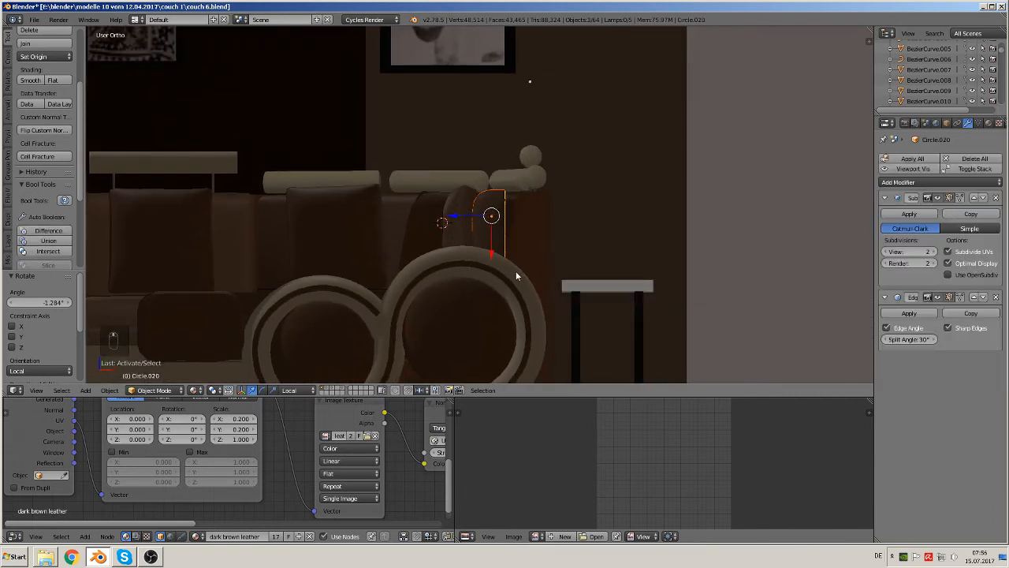
key(r)
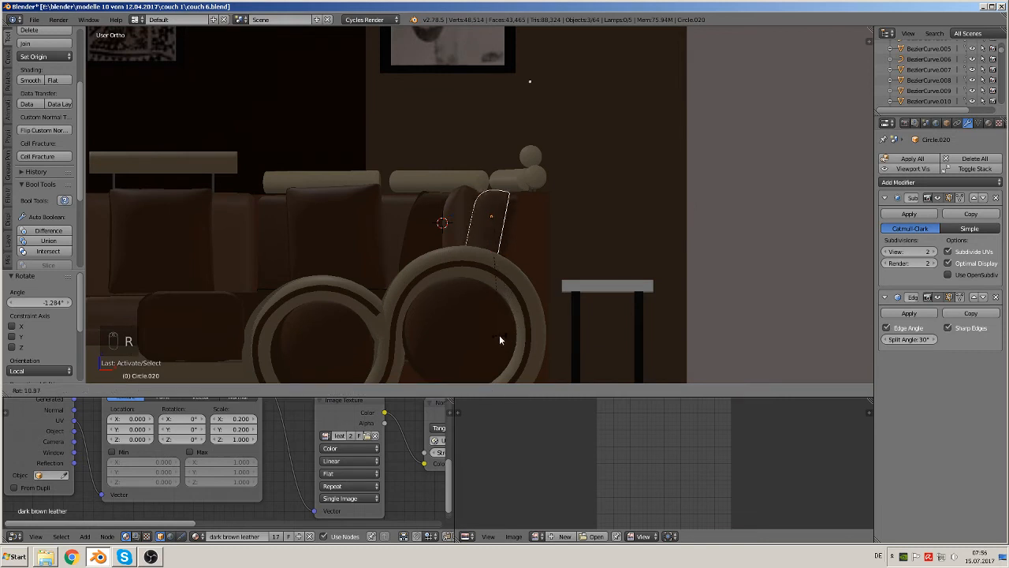
click(497, 339)
key(g)
key(z)
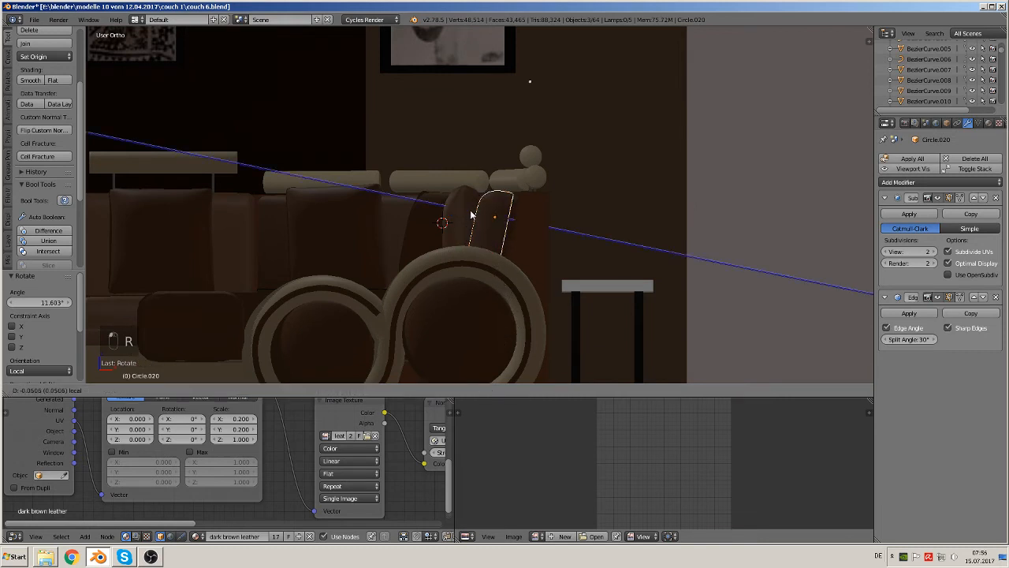
click(473, 214)
Step: Select the three pillows on the same straight section, tilt them about 13.5°, and shift them about -0.016 along local Y
middle_drag(473, 253, 471, 313)
right_click(477, 250)
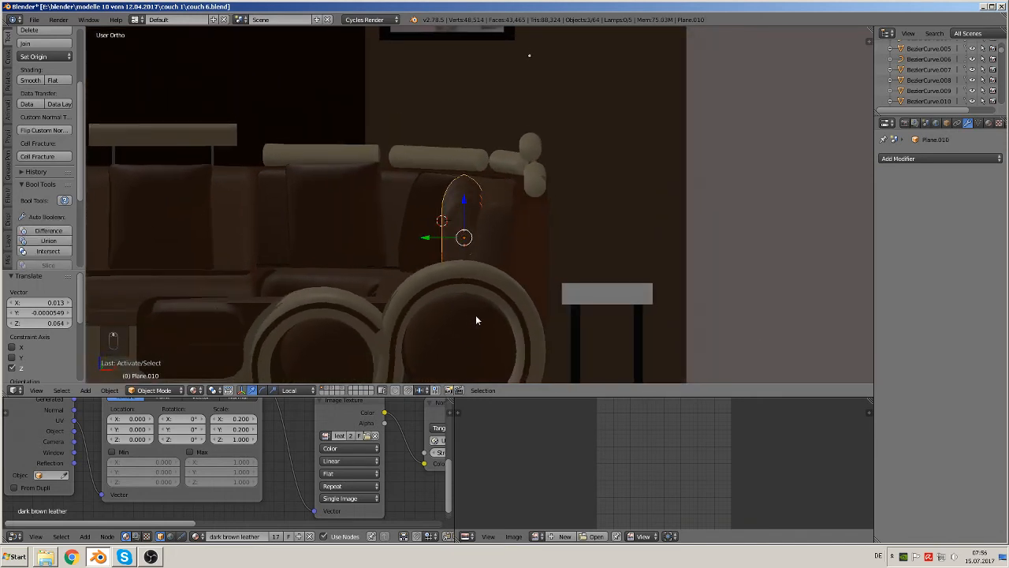
key(r)
key(x)
right_click(473, 314)
key(r)
click(452, 253)
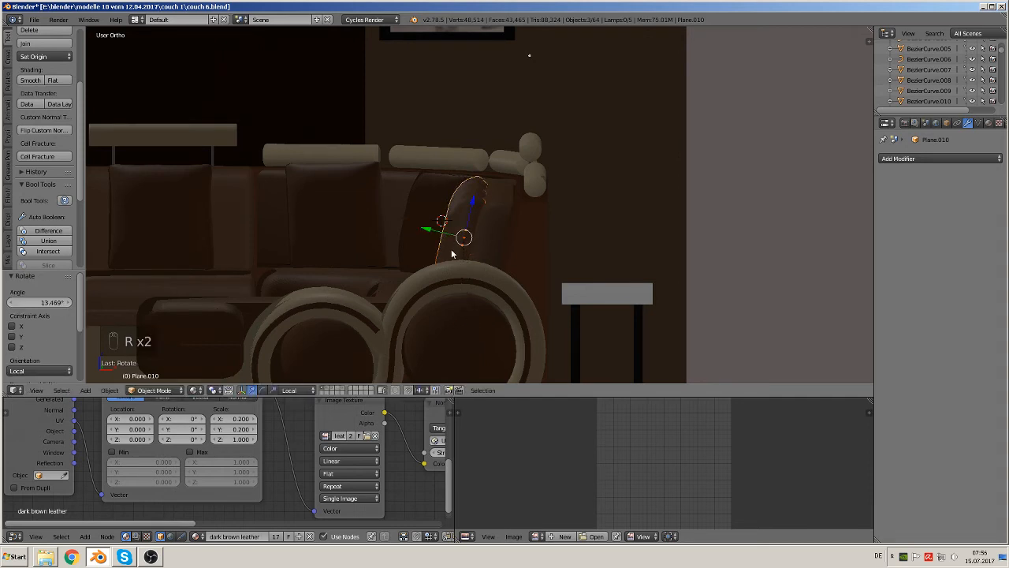
drag(444, 234, 433, 236)
Step: Select the two back cushions on the couch's opposite straight section, tilt them about -7.5°, and shift them about 0.043 along local Z
middle_drag(453, 281, 422, 269)
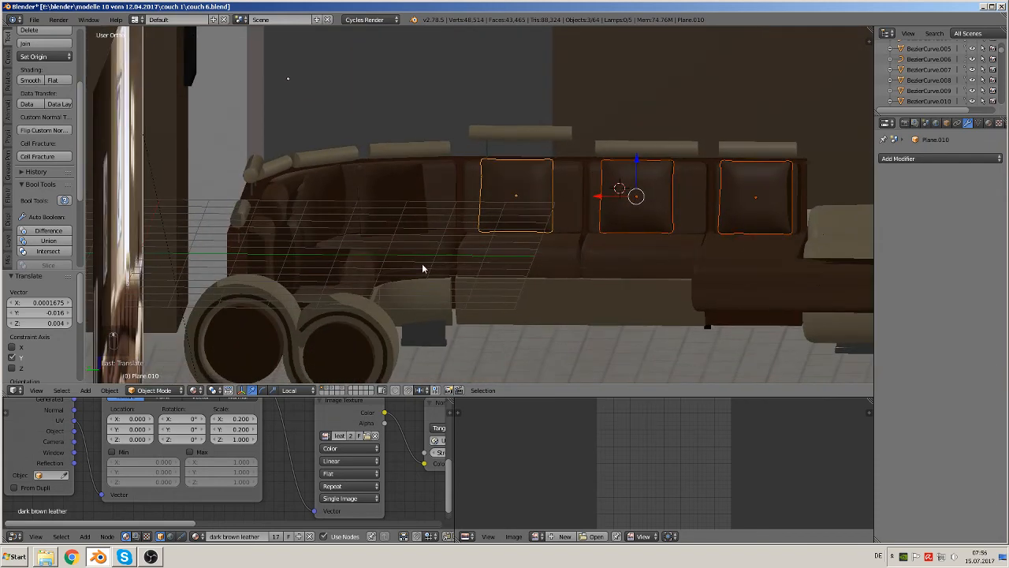
scroll(339, 273, up, 2)
shift+middle_drag(254, 258, 437, 239)
right_click(372, 189)
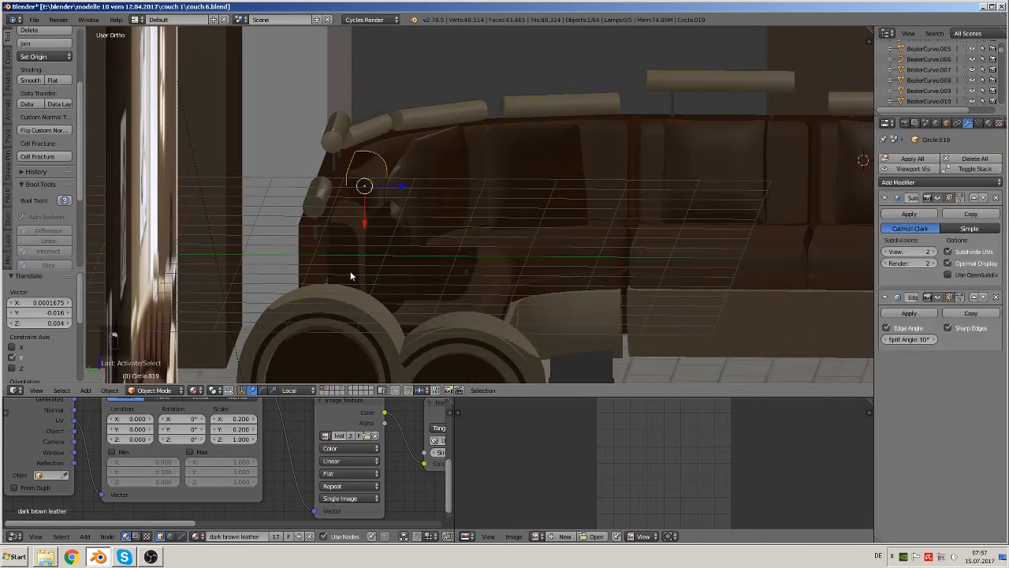
scroll(387, 307, up, 4)
middle_drag(394, 292, 392, 295)
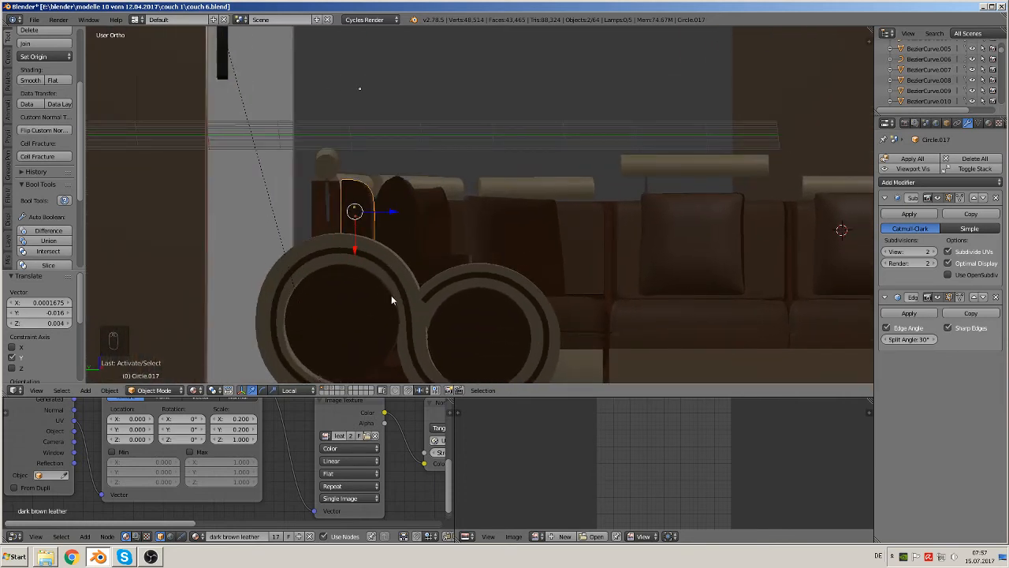
key(r)
click(430, 353)
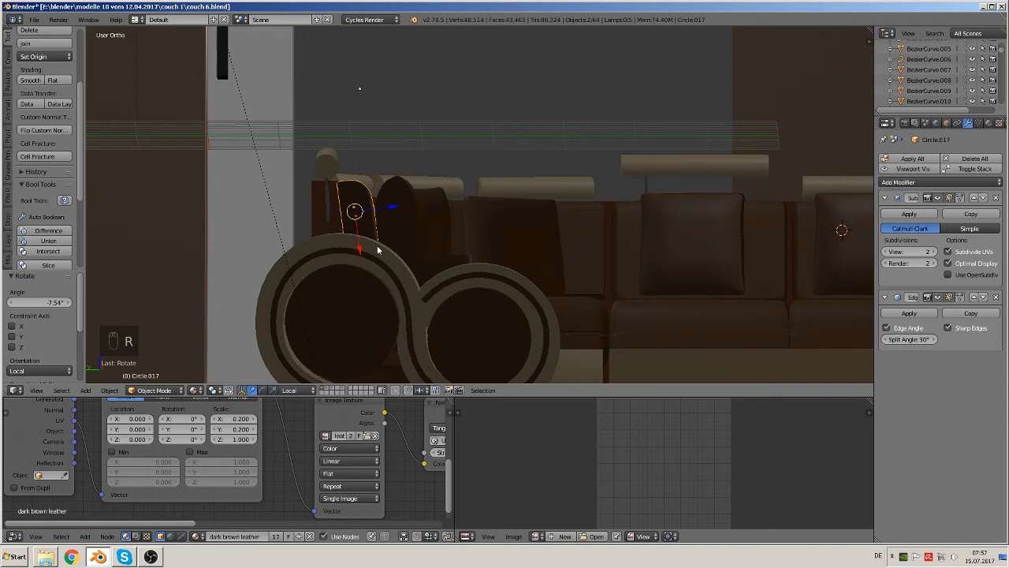
drag(391, 206, 400, 210)
Step: Select the two pillows on the opposite straight section, tilt them about -10.6°, and shift them slightly along local Y against the cushions
right_click(401, 210)
middle_drag(401, 213, 389, 306)
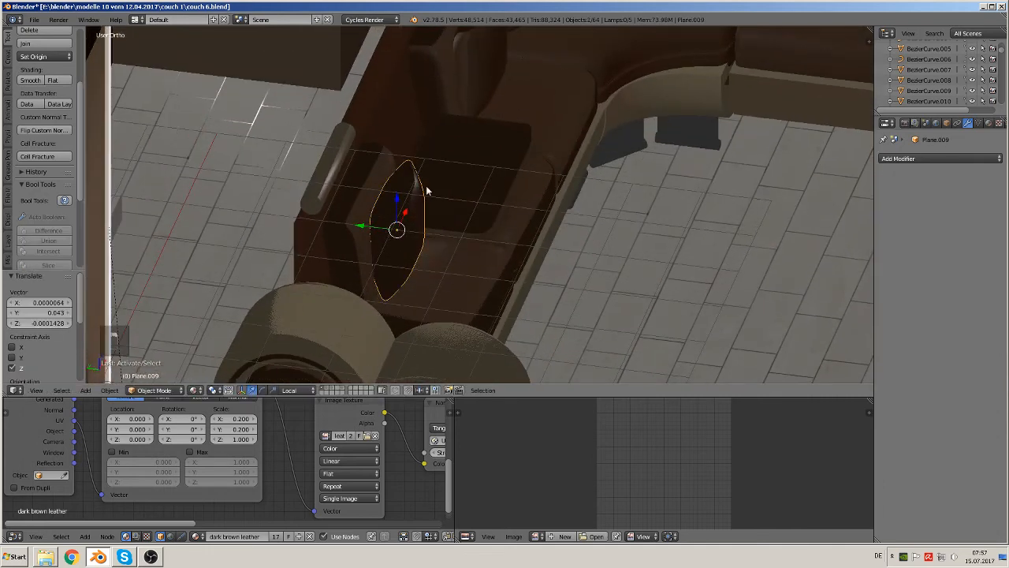
shift+right_click(467, 77)
middle_drag(445, 321, 462, 280)
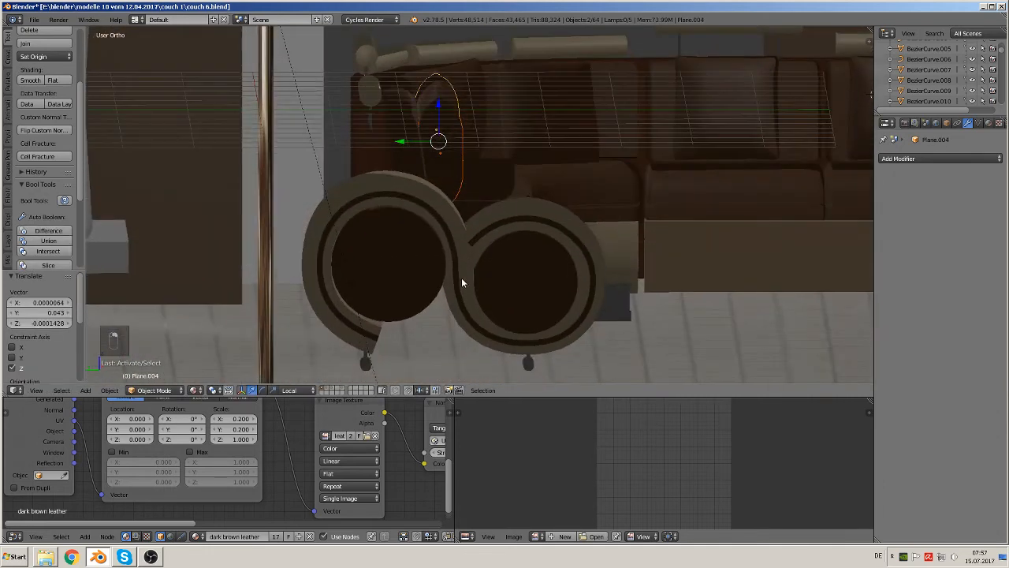
key(r)
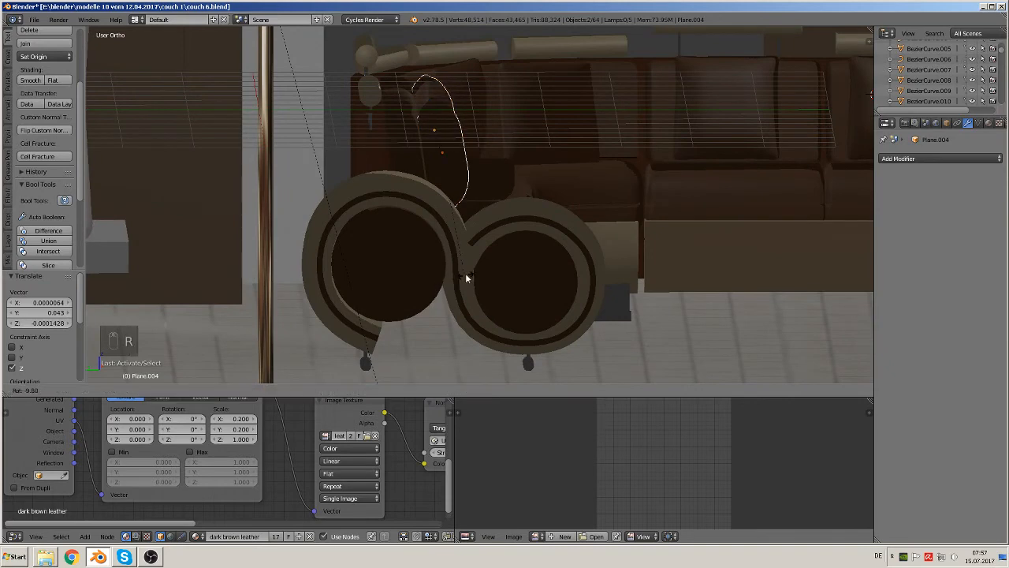
click(465, 273)
key(g)
key(y)
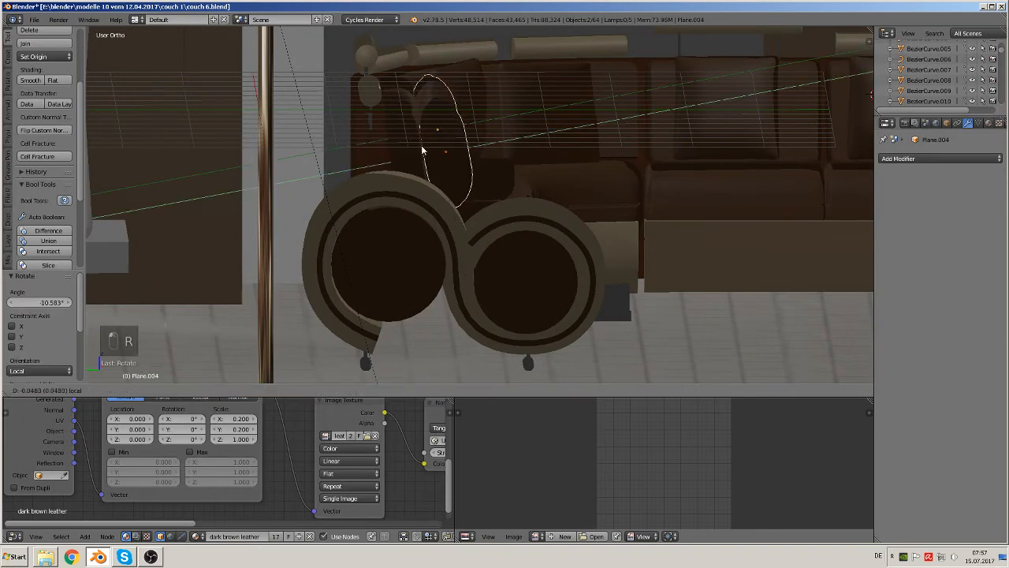
click(422, 145)
Step: Deselect everything, compare the whole couch with the reference photo, and save the file
middle_drag(421, 145, 402, 273)
key(a)
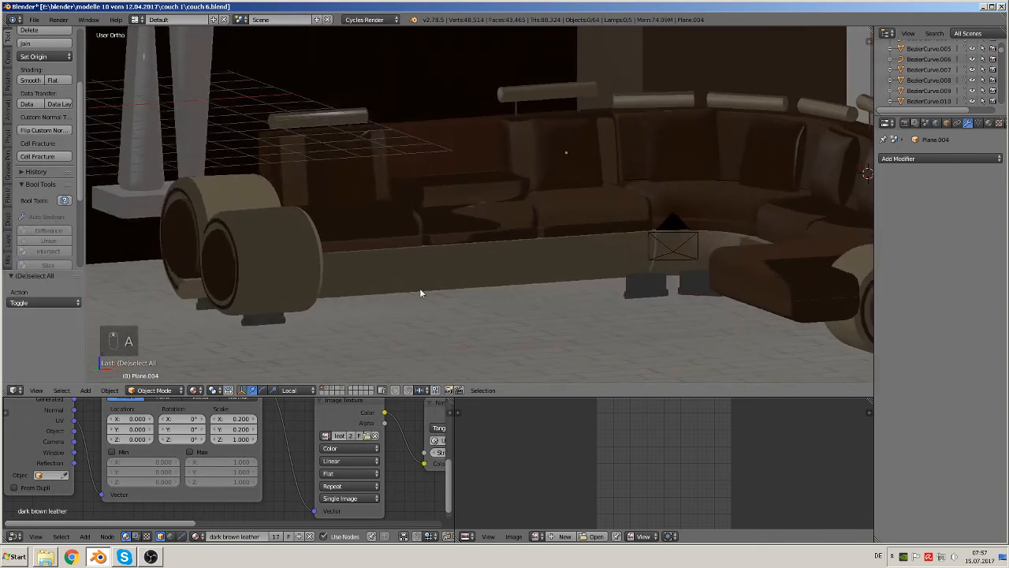
scroll(367, 228, down, 5)
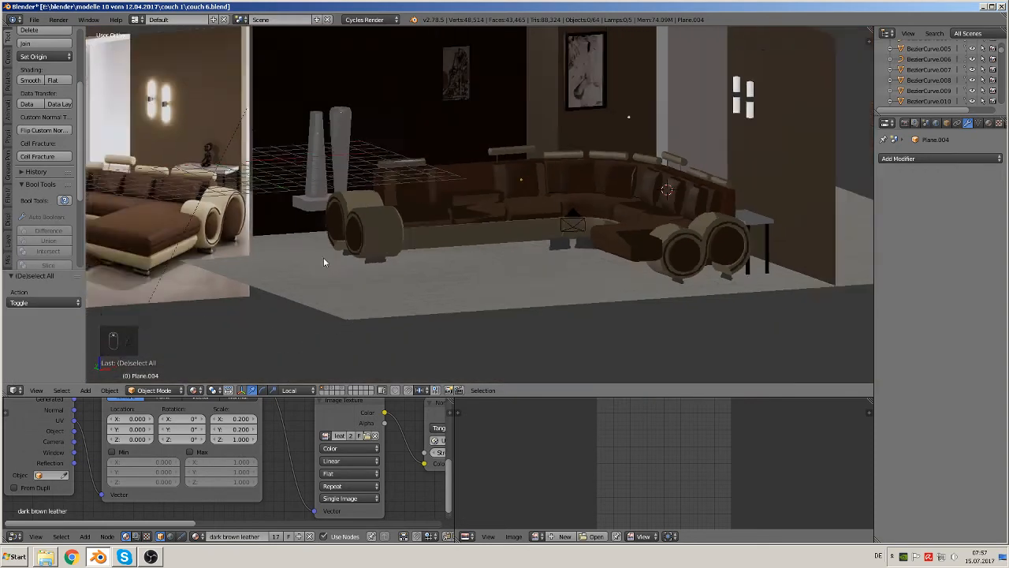
scroll(251, 255, up, 2)
shift+middle_drag(155, 259, 279, 228)
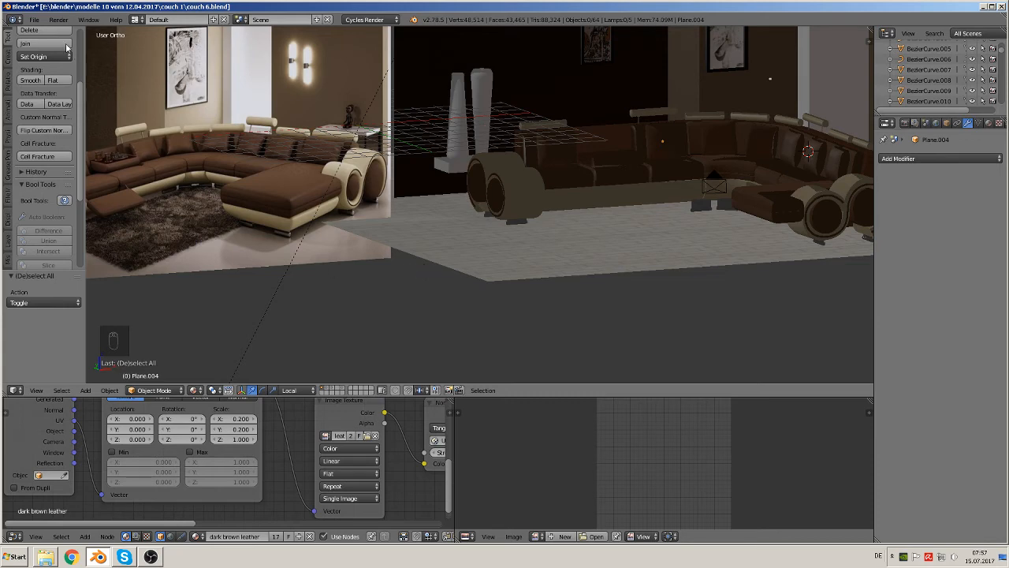
click(34, 21)
click(60, 101)
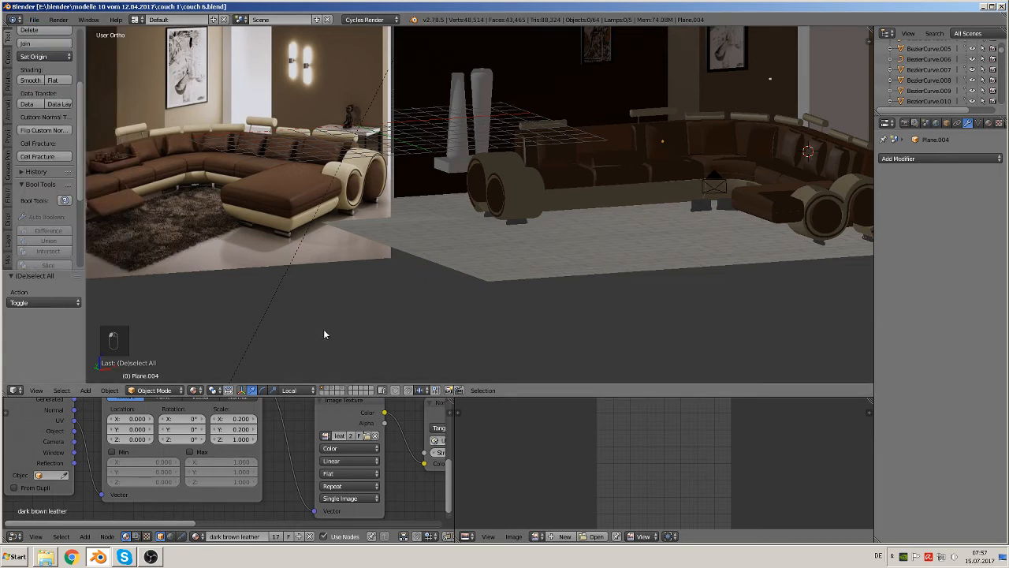
Step: Show the layer containing the carpet, select the carpet plane, and remove its hair particle system
click(344, 389)
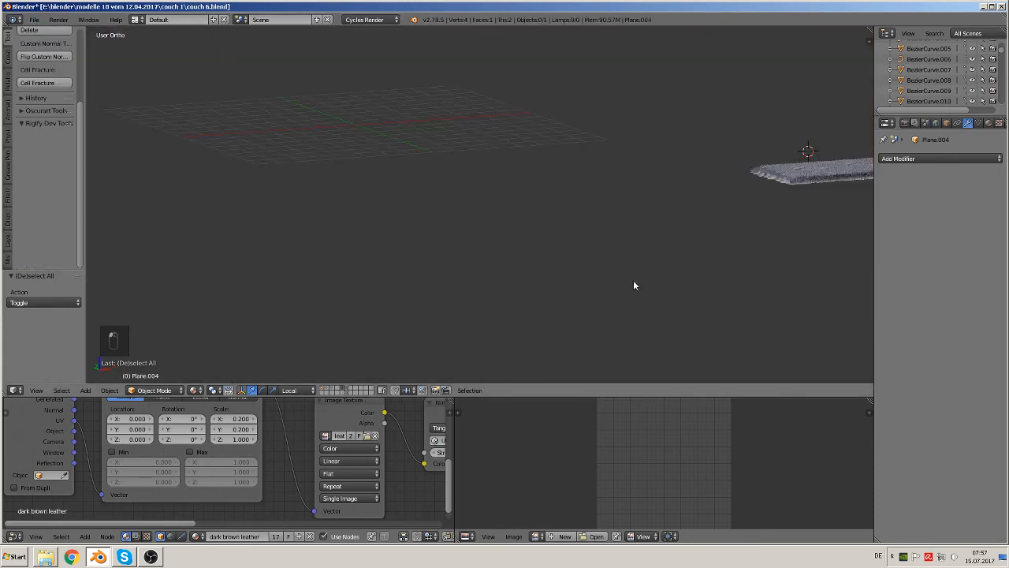
shift+middle_drag(634, 279, 239, 344)
right_click(497, 229)
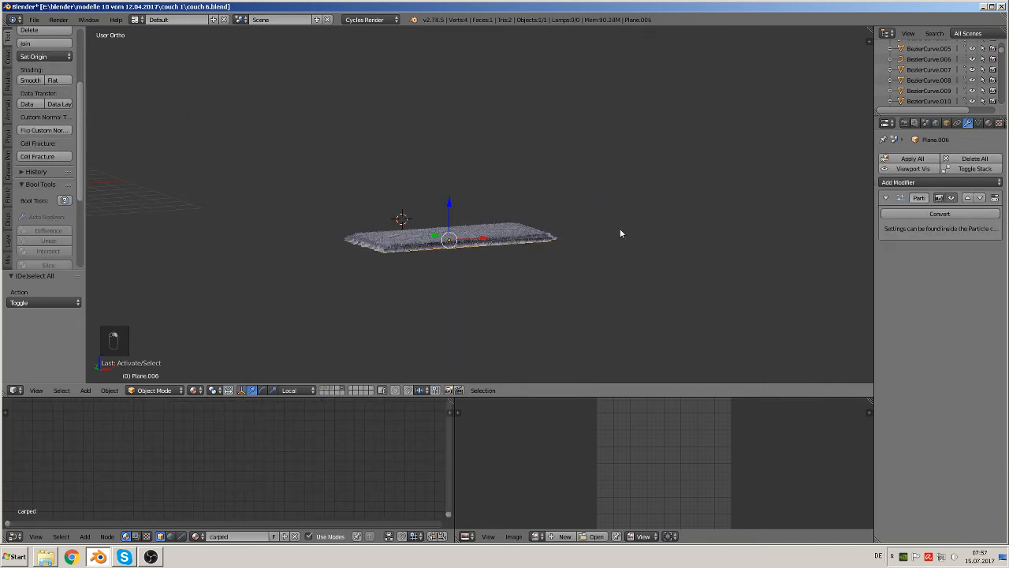
click(989, 123)
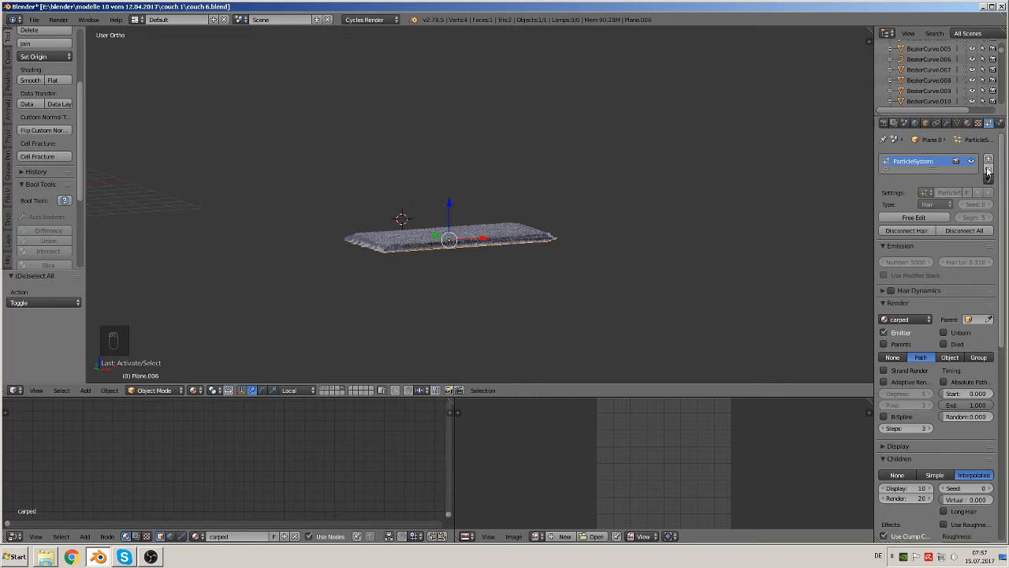
click(989, 170)
Step: Enlarge the 3D viewport downward over the node editor and frame the bare carpet plane
scroll(653, 321, up, 6)
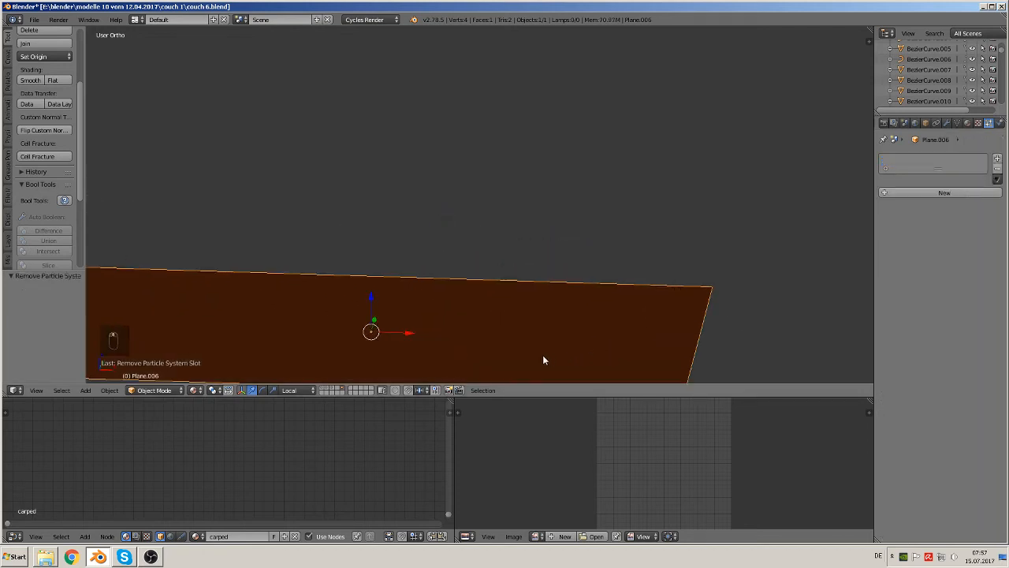
shift+middle_drag(514, 315, 576, 219)
drag(533, 397, 534, 495)
middle_drag(536, 387, 564, 367)
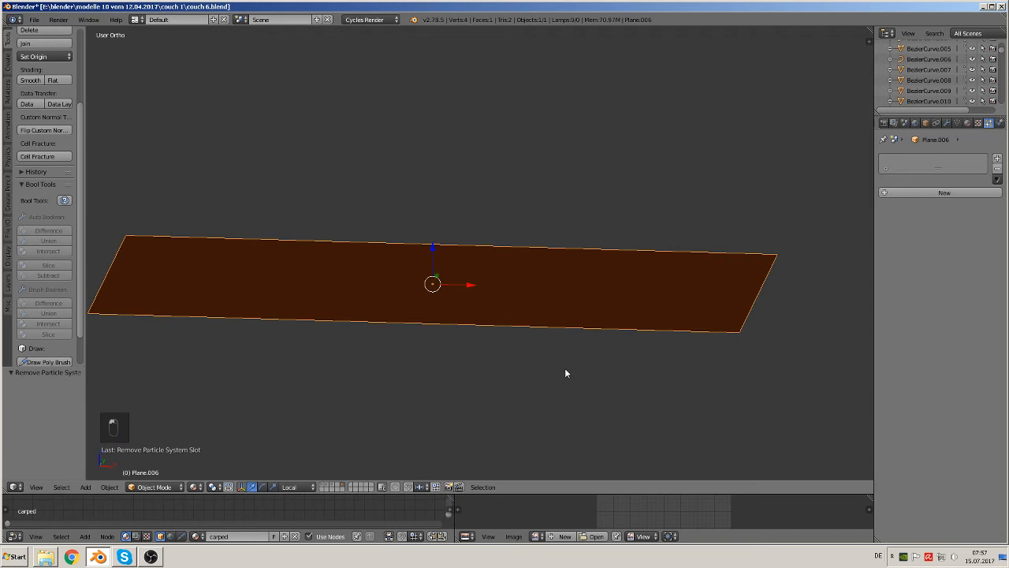
Step: Add a new particle system to the carpet plane, make it Hair type, and set the number of strands to 2500
click(949, 194)
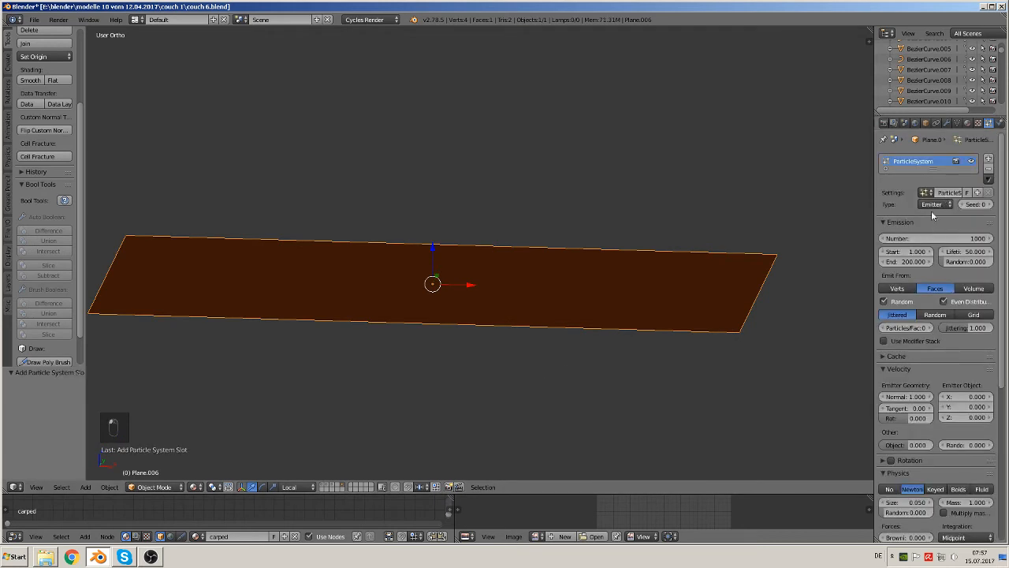
click(933, 207)
click(953, 194)
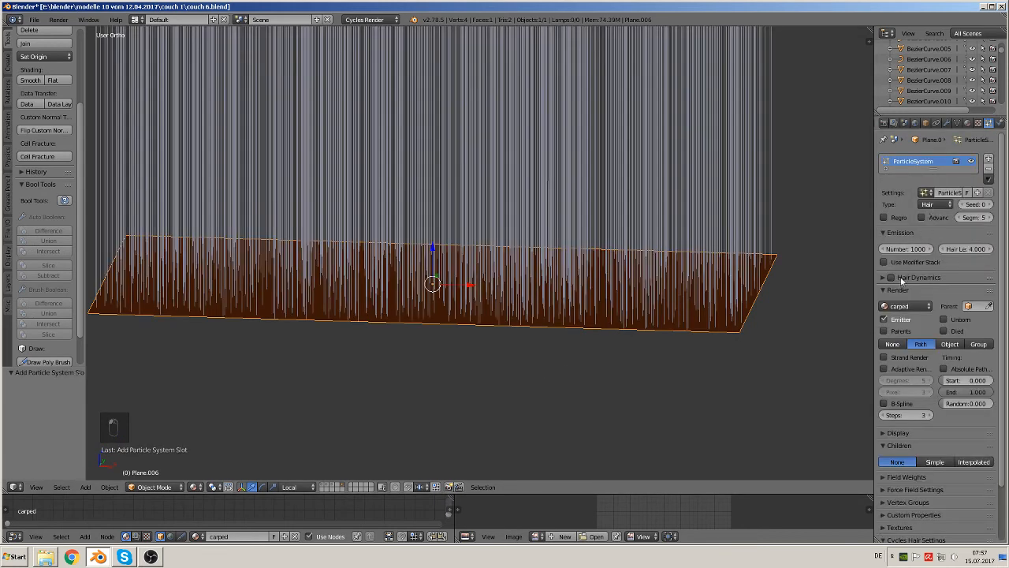
click(912, 248)
text(2500)
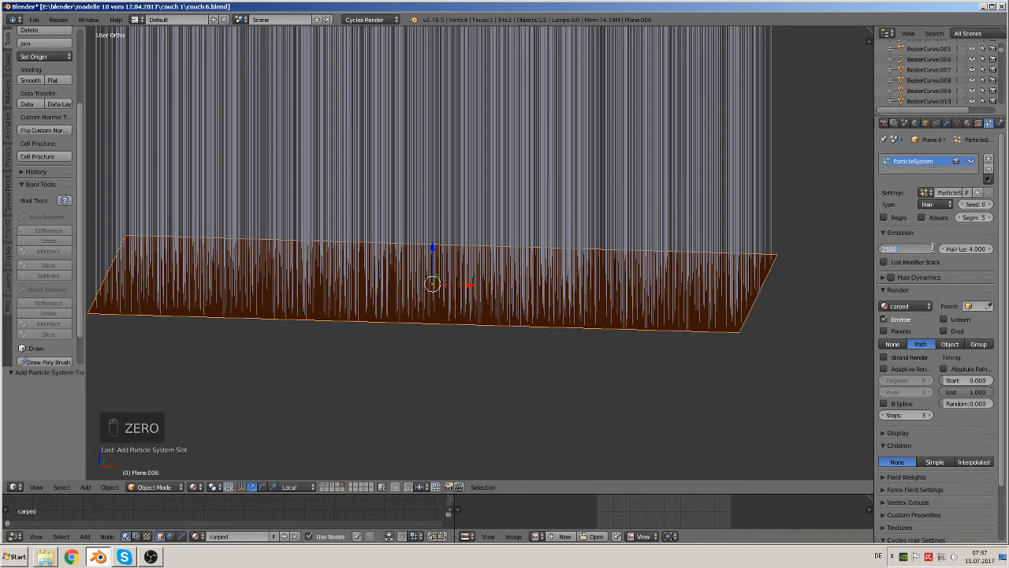
key(Return)
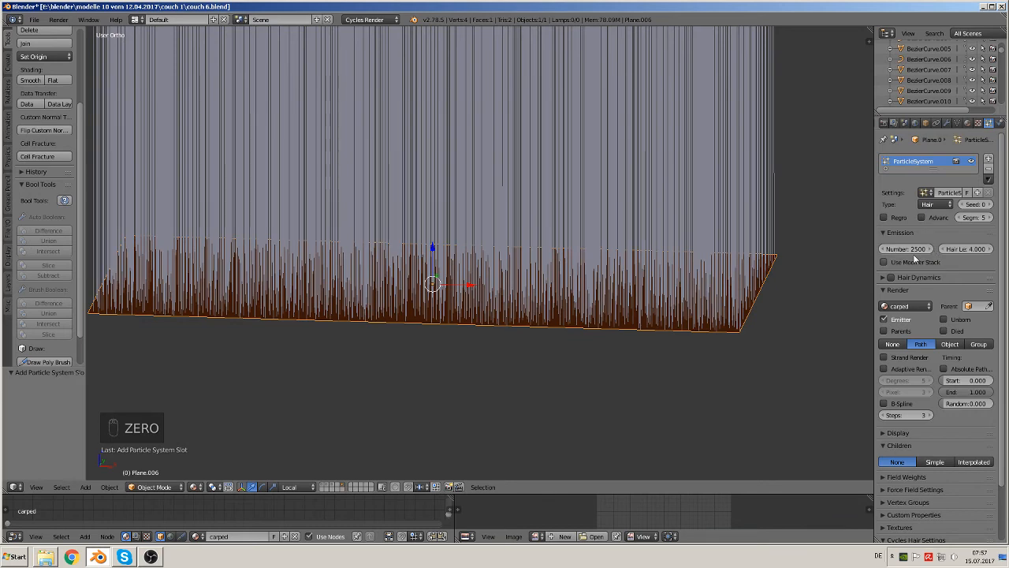
Step: Shorten the carpet's hair length to 0.120 and give the strands Interpolated children
drag(976, 250, 915, 250)
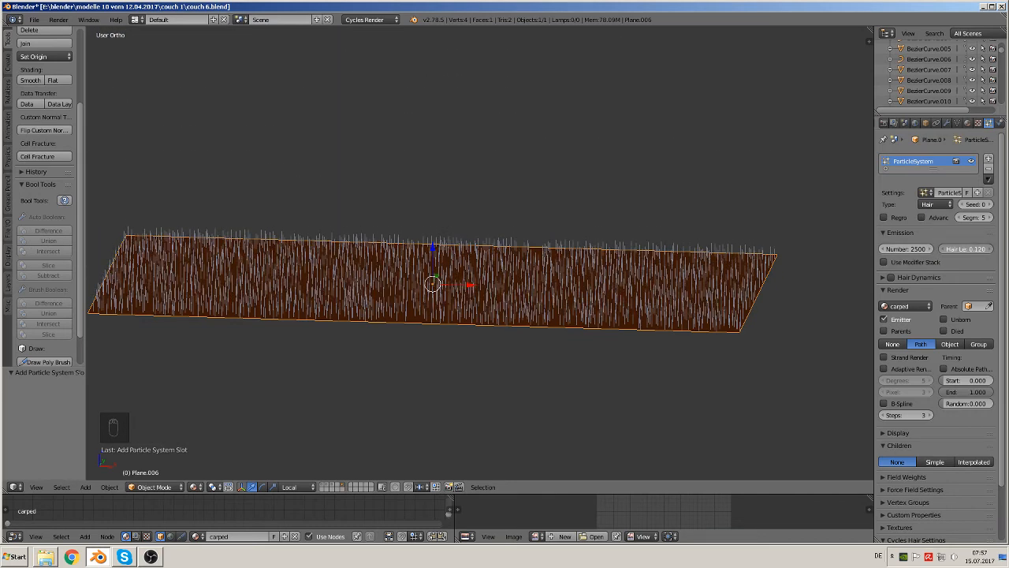
middle_drag(824, 314, 753, 351)
scroll(927, 383, down, 2)
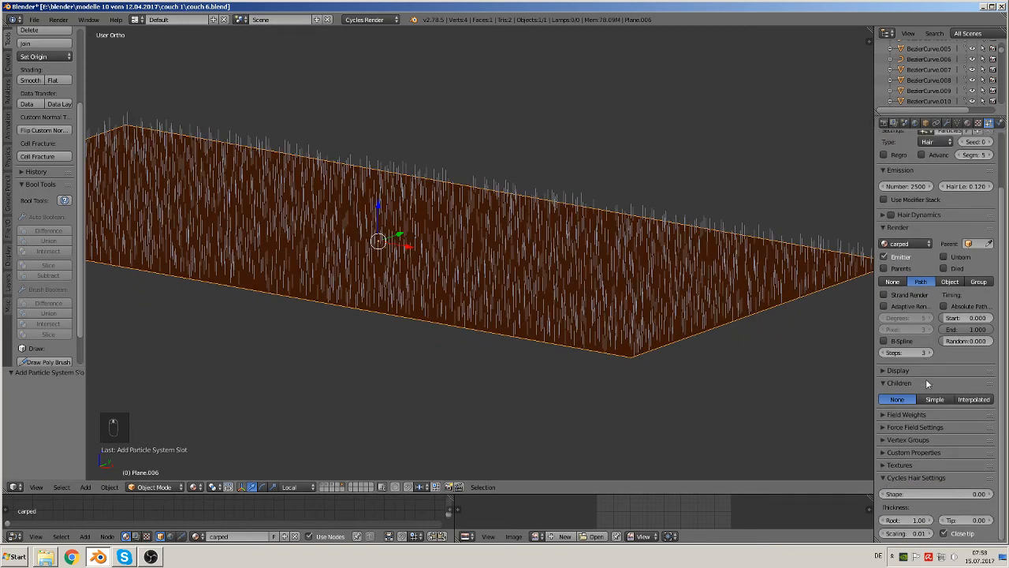
click(969, 400)
click(908, 424)
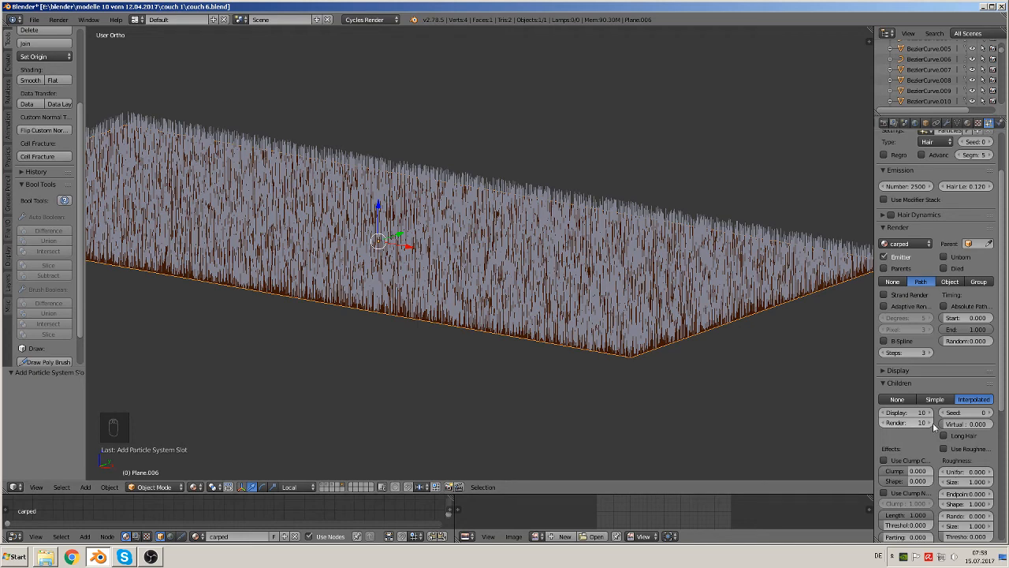
scroll(930, 426, down, 3)
scroll(927, 432, down, 2)
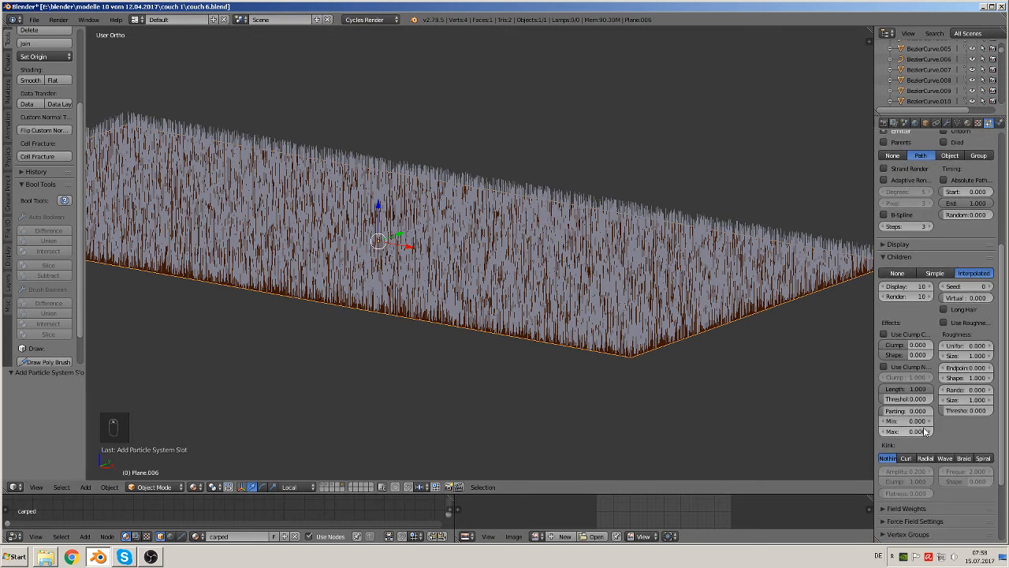
scroll(927, 432, down, 2)
Step: Check the carpet's fibres in Rendered viewport shading, then return the viewport to Material shading
click(196, 488)
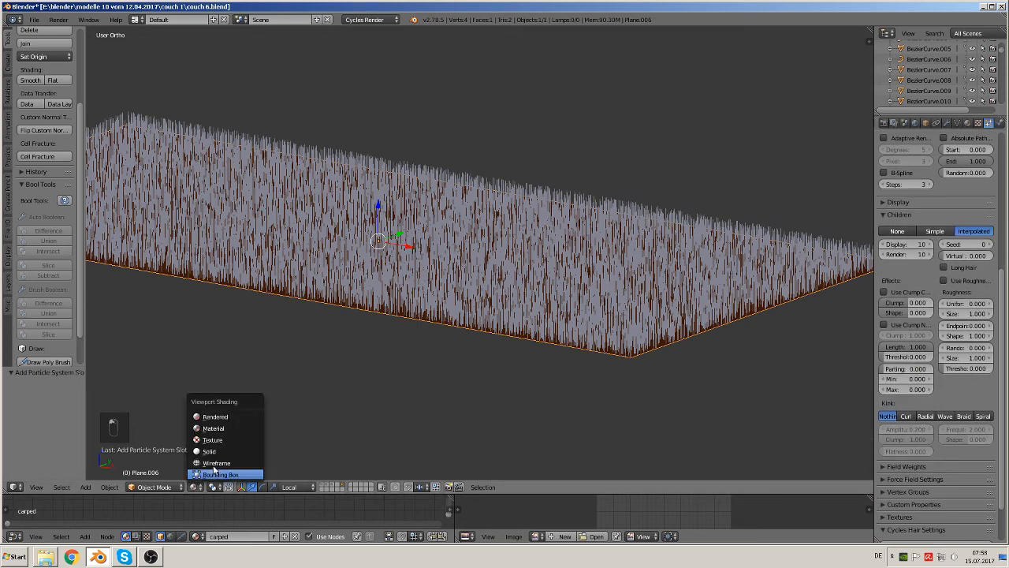
click(234, 416)
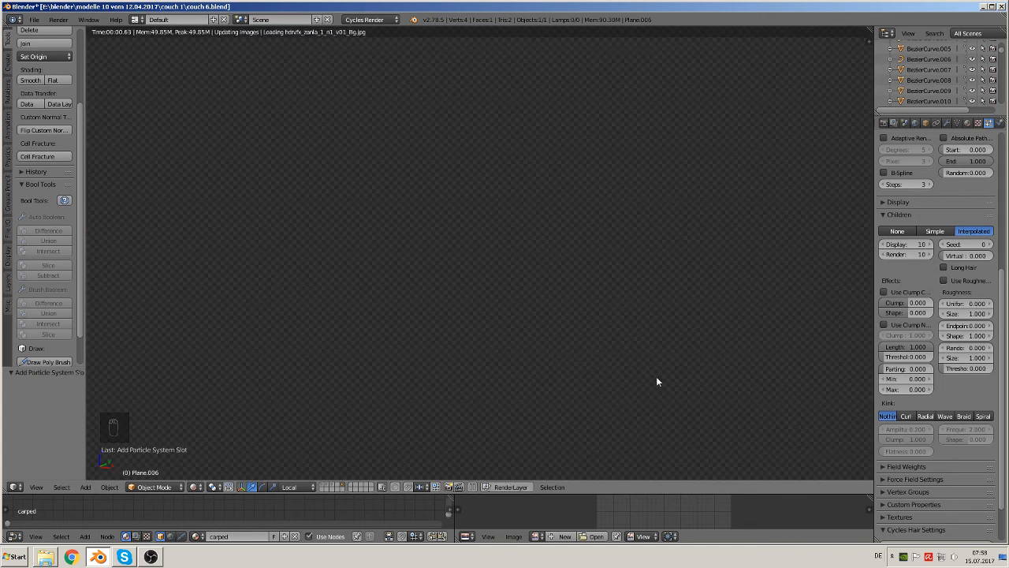
scroll(658, 382, up, 3)
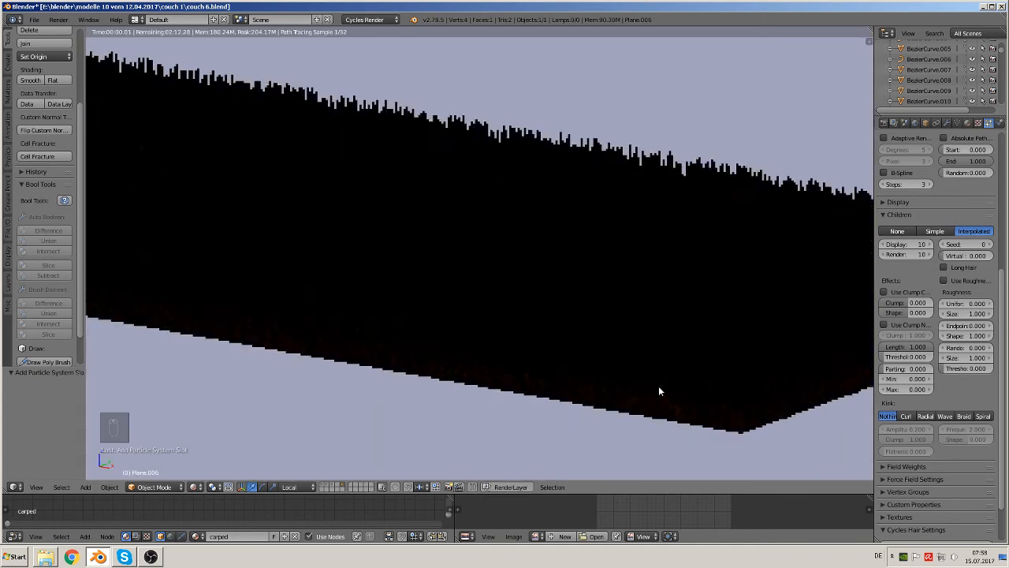
scroll(659, 384, down, 2)
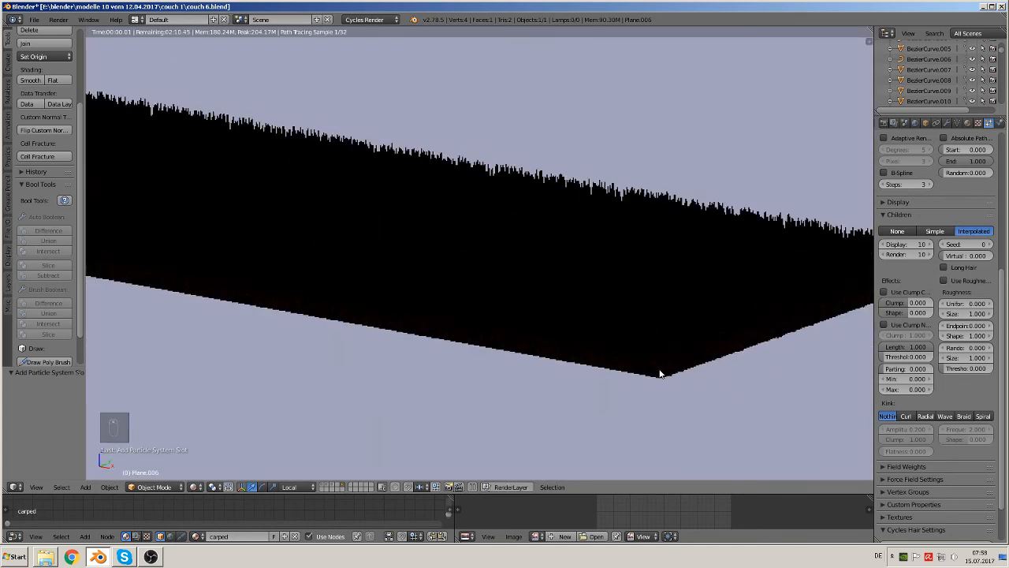
click(193, 487)
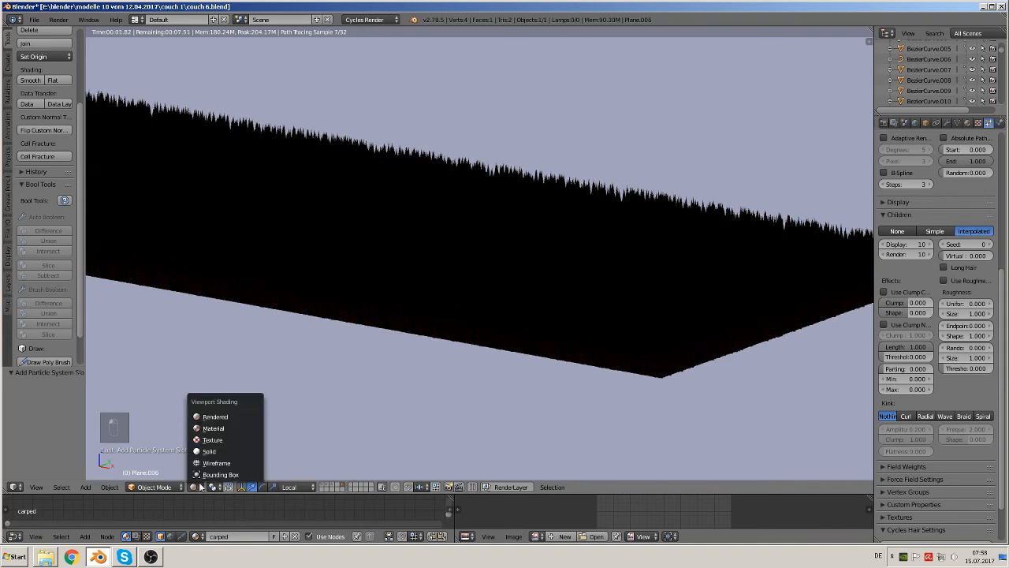
click(225, 432)
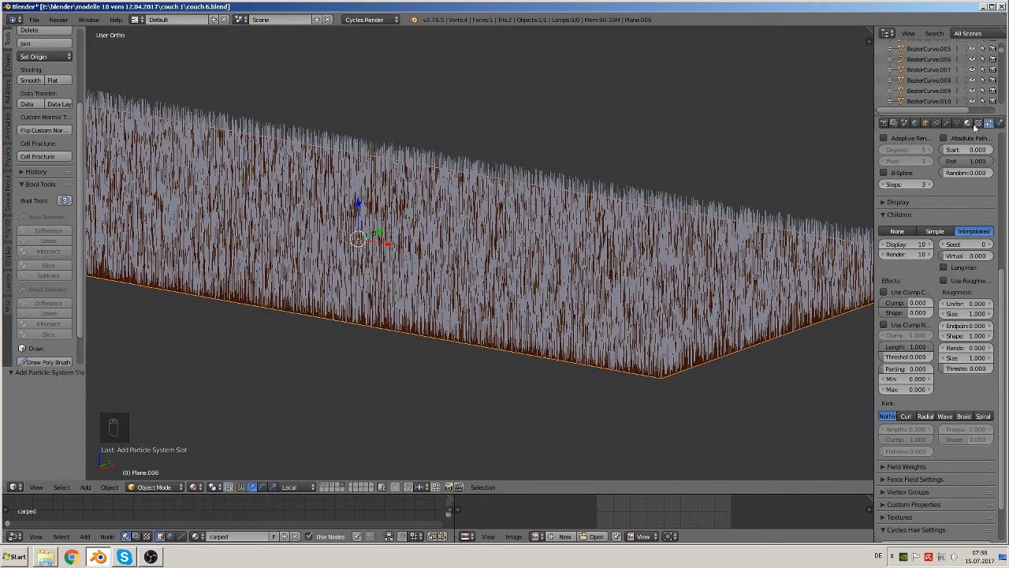
Step: Brighten the carped material's Hair BSDF color to orange (R 0.698, G 0.093, B 0.009) and inspect the carpet's corner in Rendered shading
click(969, 123)
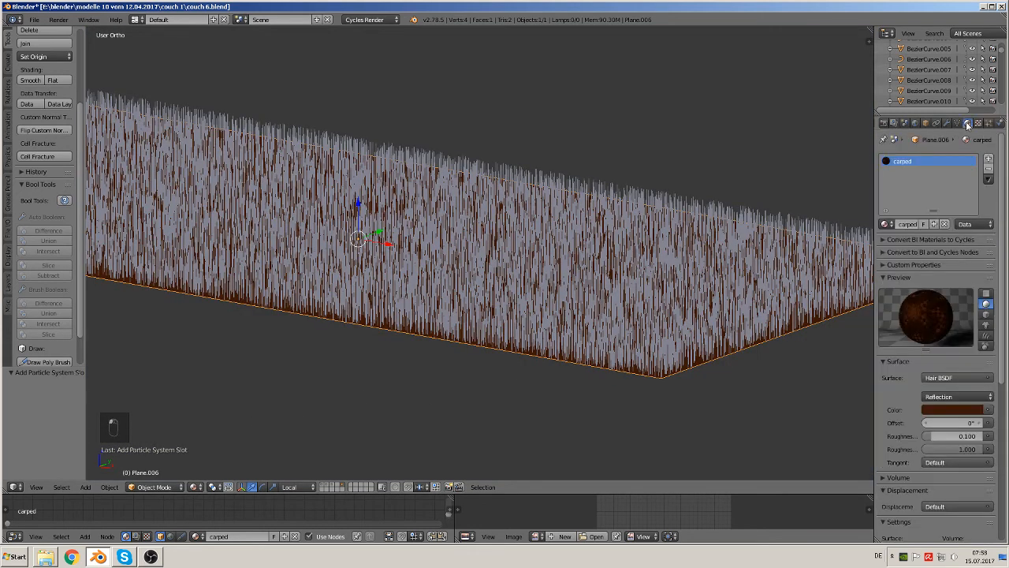
click(960, 410)
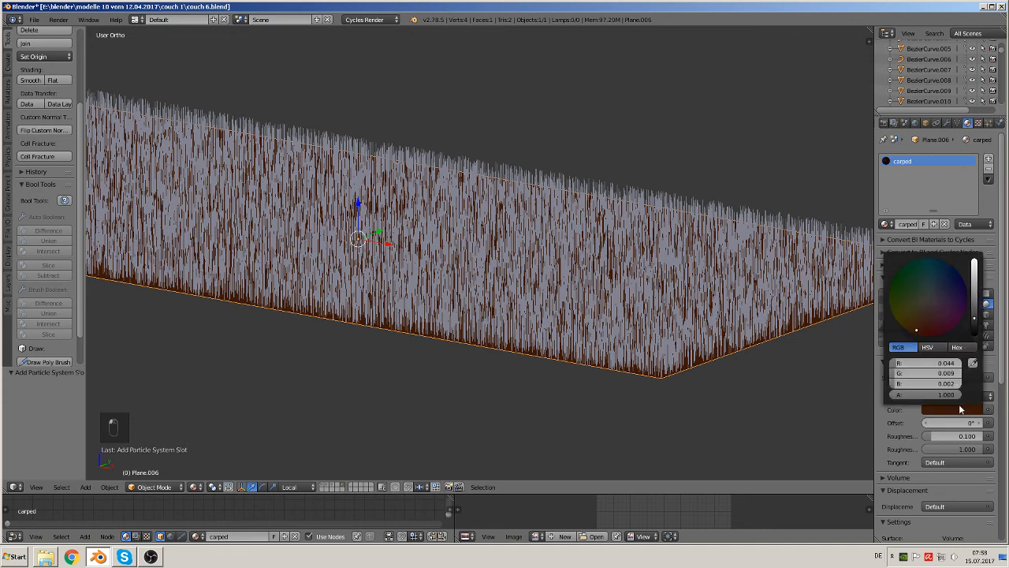
click(975, 270)
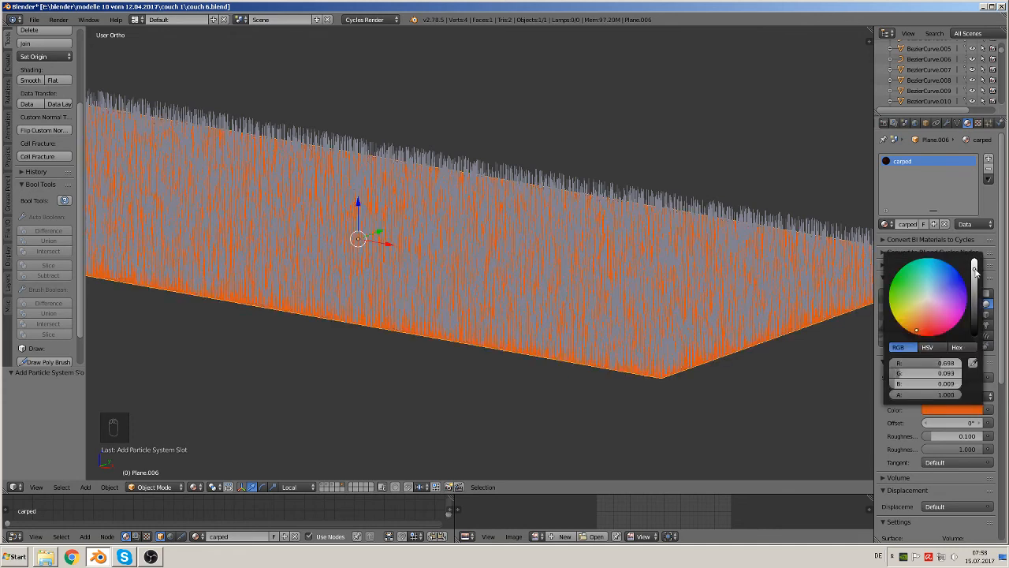
click(193, 488)
click(225, 417)
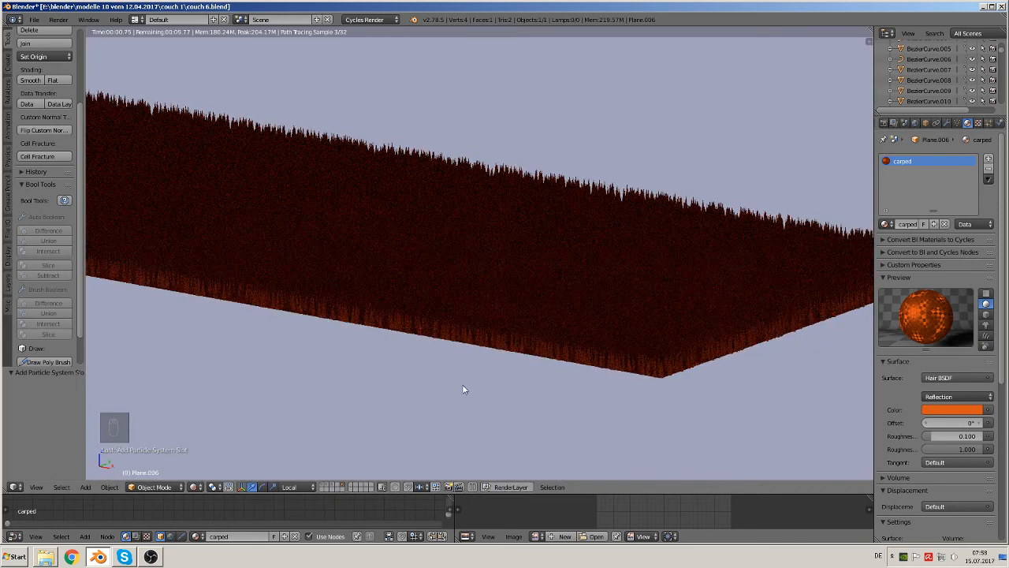
middle_drag(798, 345, 522, 378)
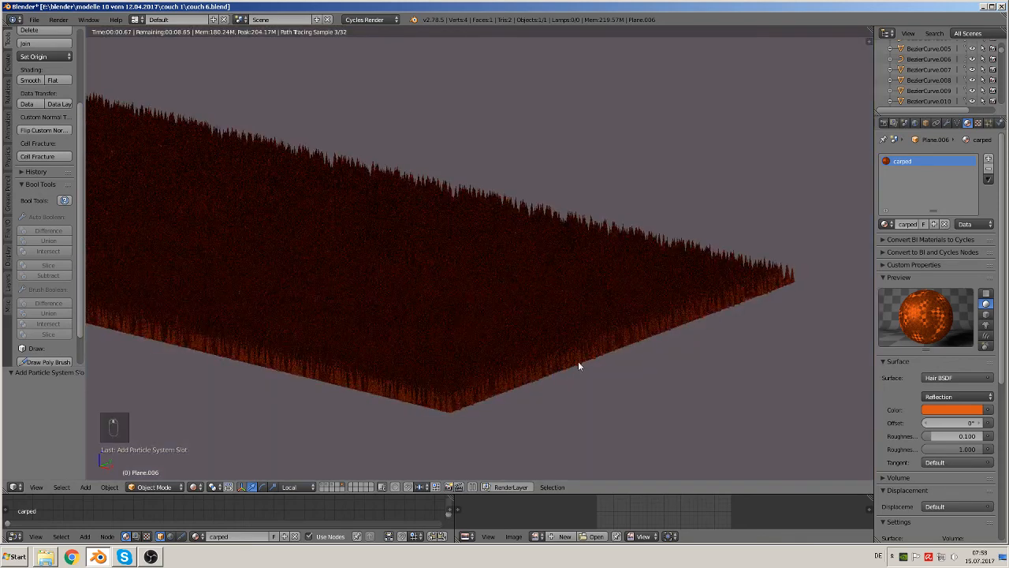
mouse_move(805, 303)
middle_down()
mouse_move(809, 318)
mouse_move(723, 342)
mouse_move(484, 326)
mouse_move(805, 300)
middle_up()
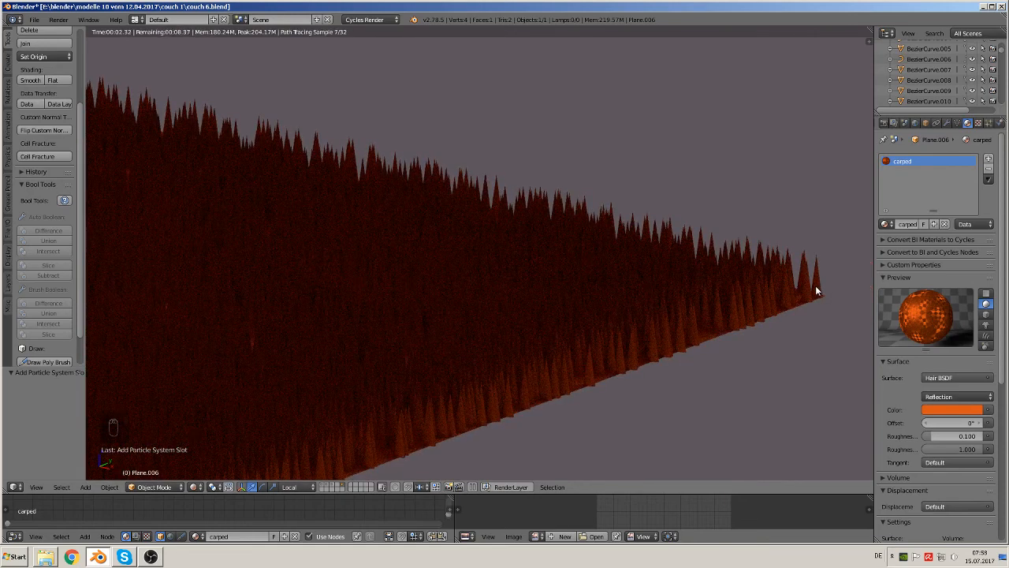
Step: Try a thickness of 0.15 at the tip and 0.61 at the root for the carpet's hair strands
click(989, 124)
scroll(950, 406, down, 3)
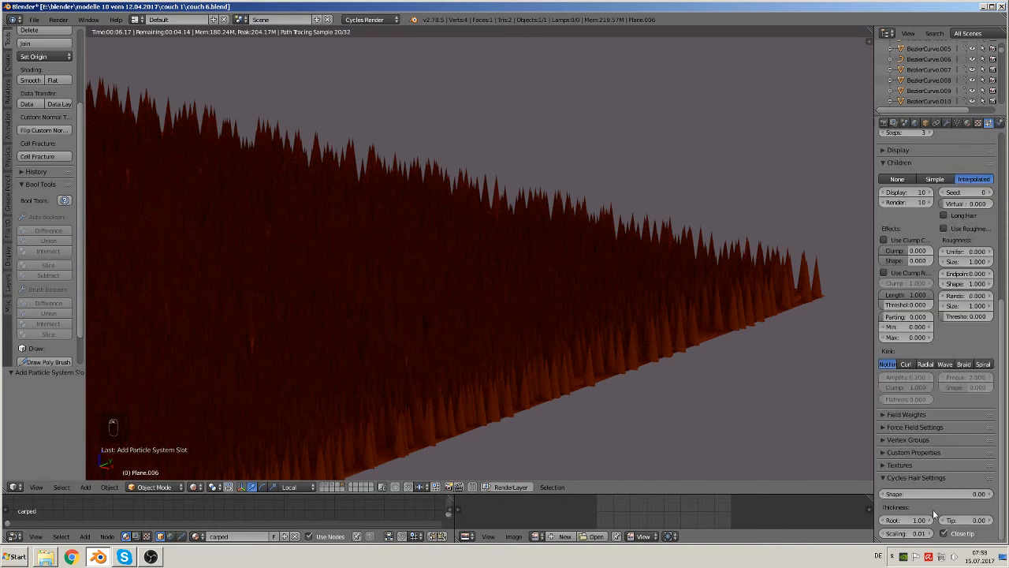
click(991, 521)
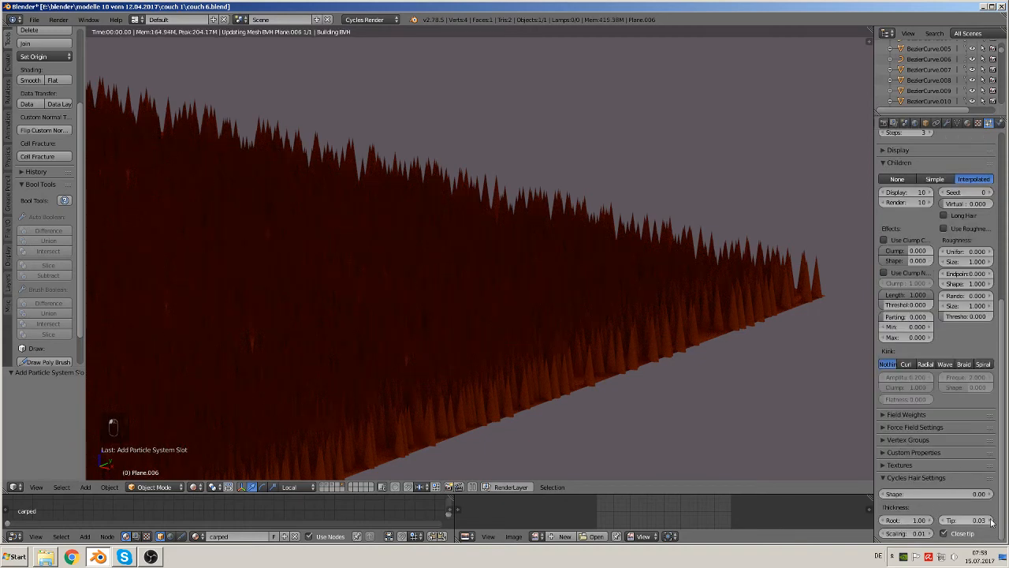
click(991, 521)
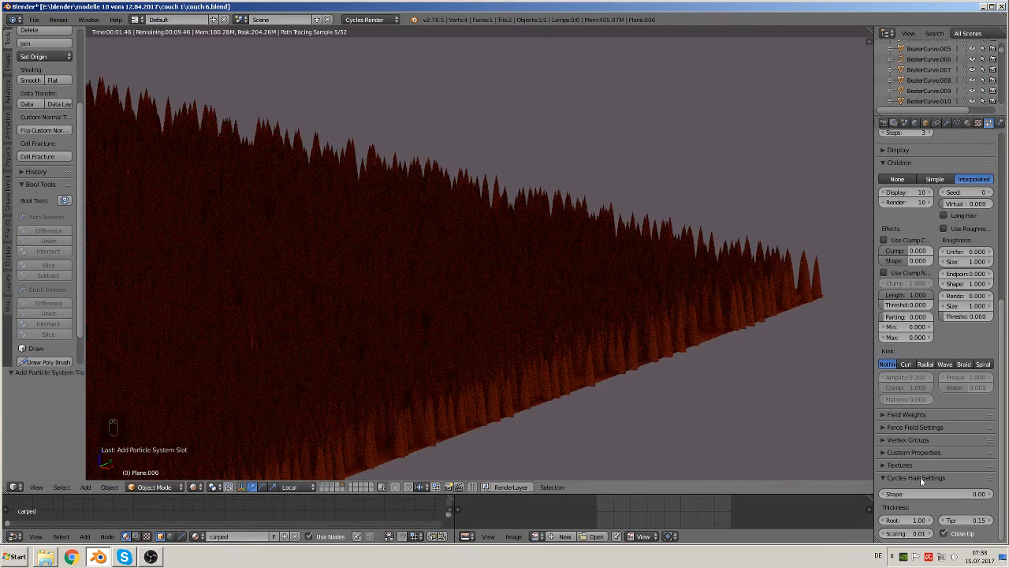
click(885, 522)
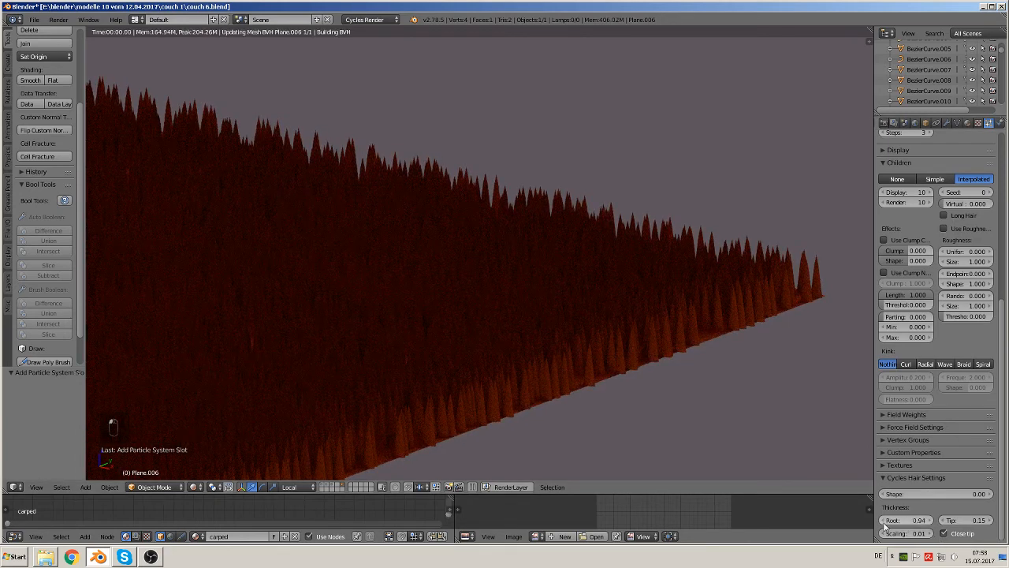
click(885, 522)
click(885, 522)
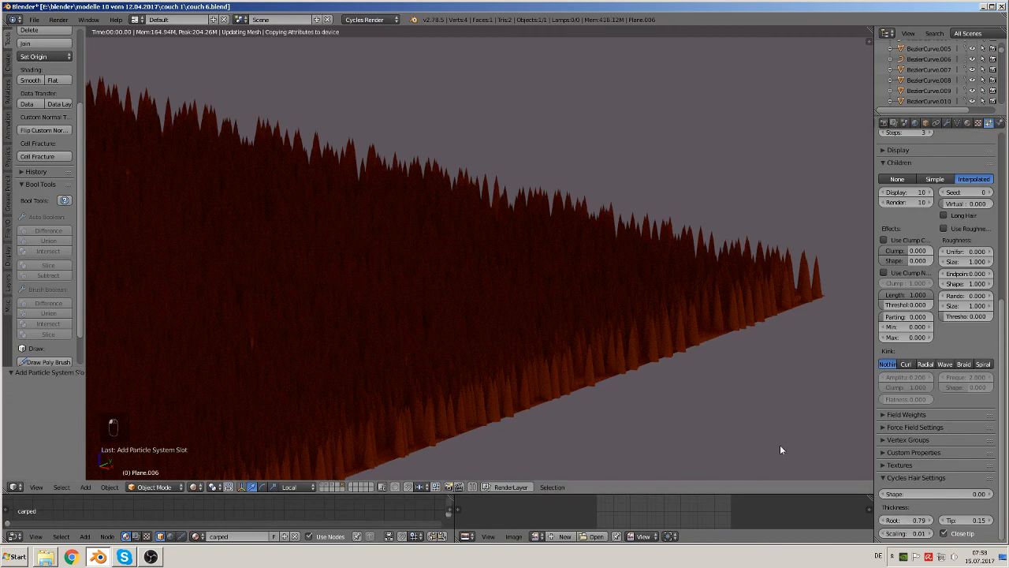
click(883, 521)
click(883, 522)
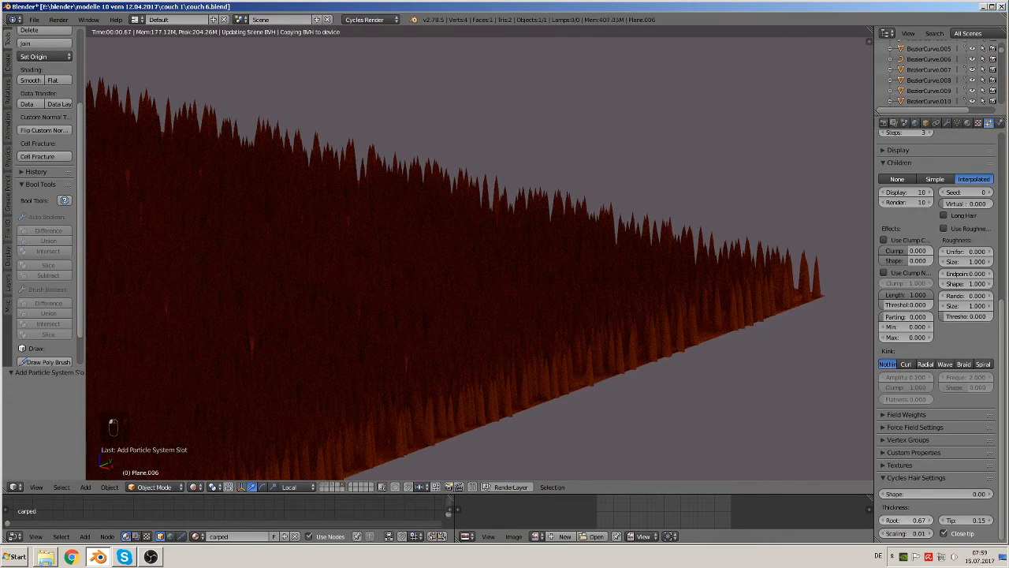
click(883, 522)
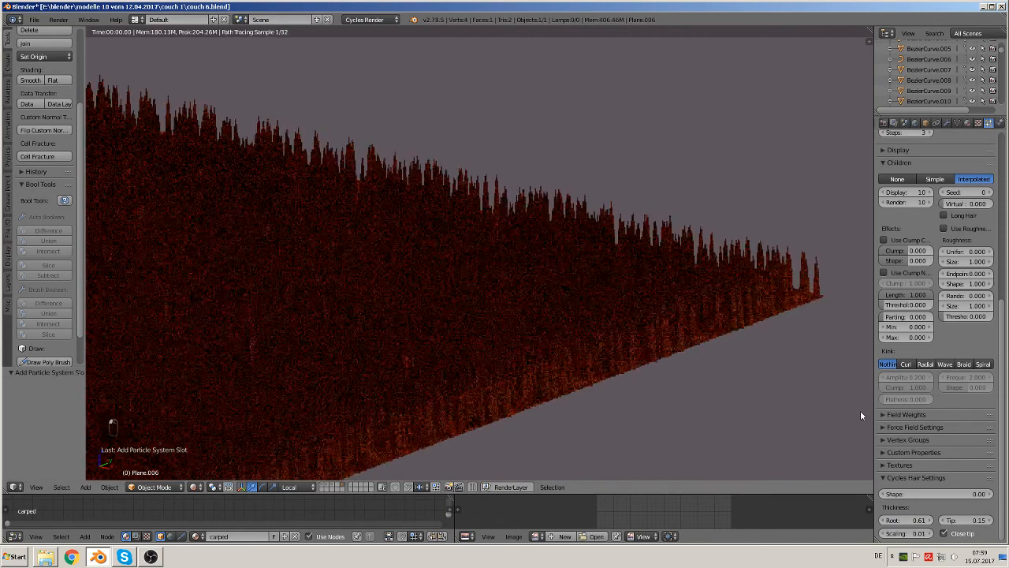
Step: Fine-tune the carpet hair's thickness to 0.37 at the root and 0.18 at the tip
click(990, 522)
click(990, 522)
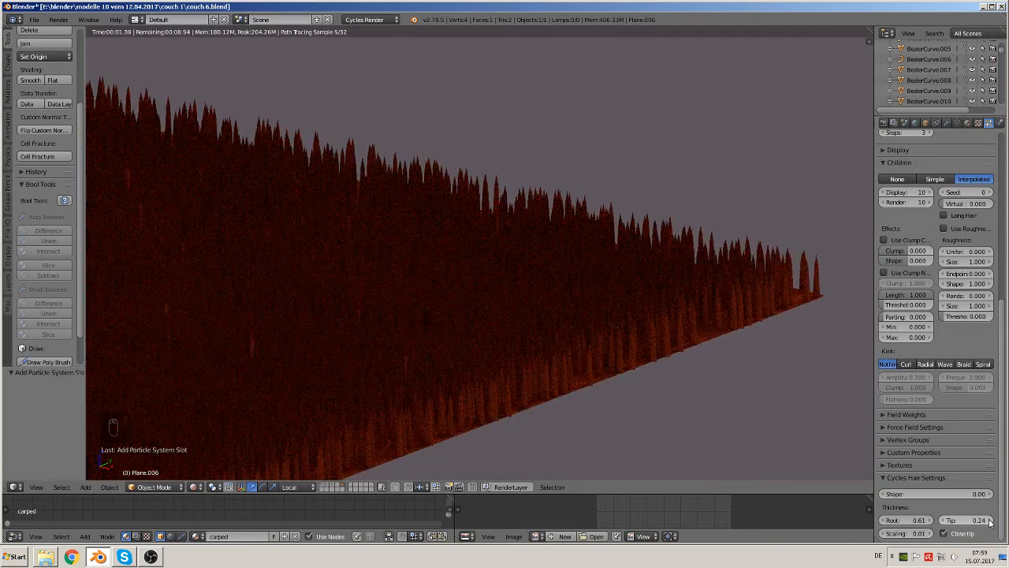
click(990, 520)
click(990, 521)
click(990, 521)
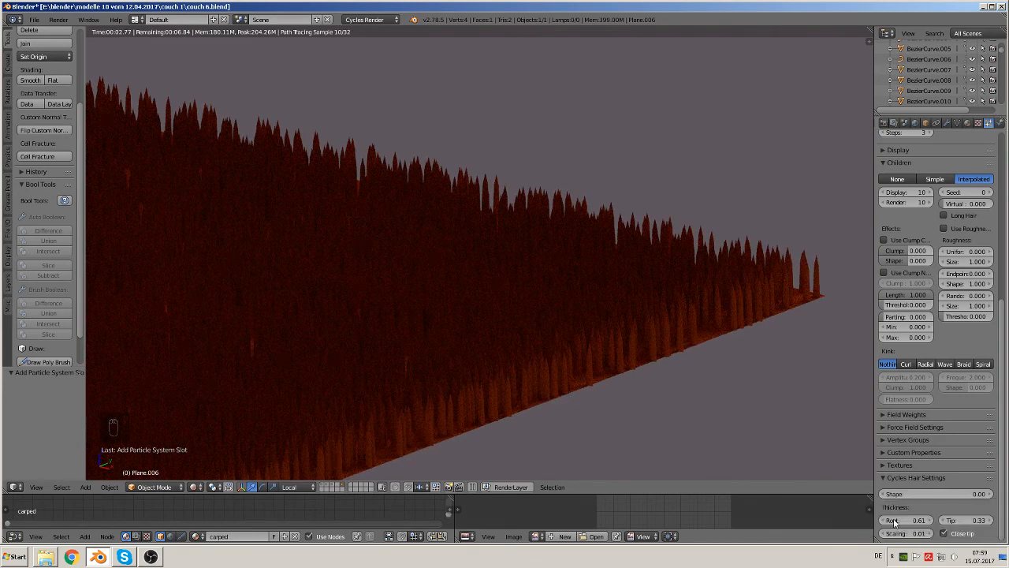
drag(917, 521, 886, 521)
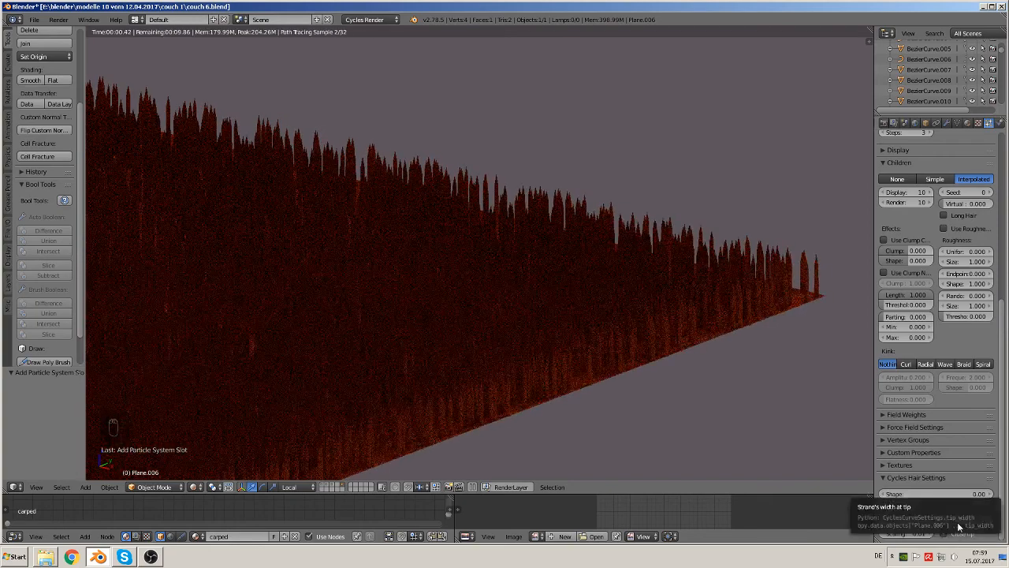
drag(970, 522, 950, 522)
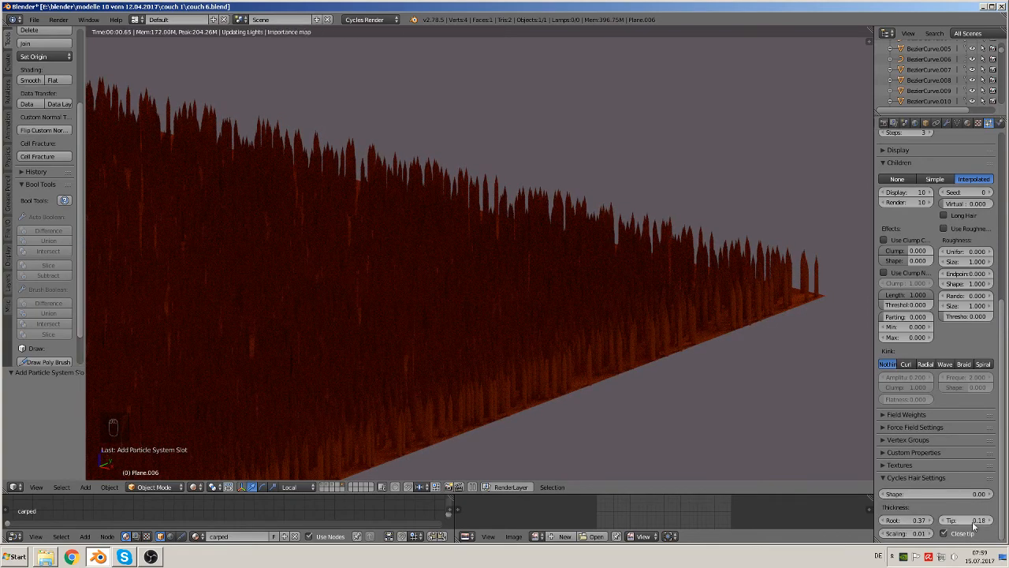
Step: Apply a Radial kink to the carpet's child hairs and inspect the rendered fibres along the carpet's edge
scroll(733, 428, down, 2)
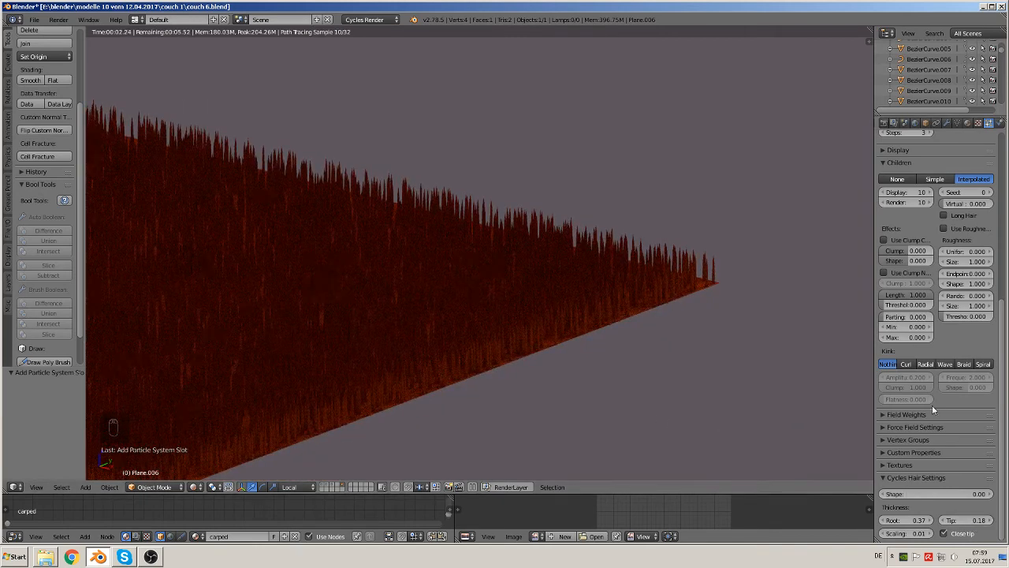
click(925, 364)
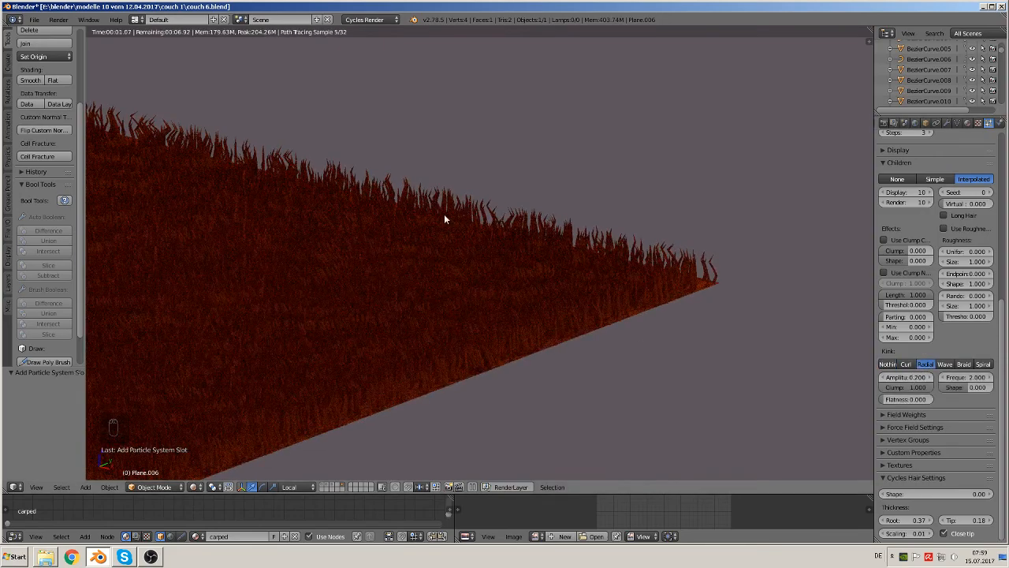
middle_drag(685, 357, 9, 250)
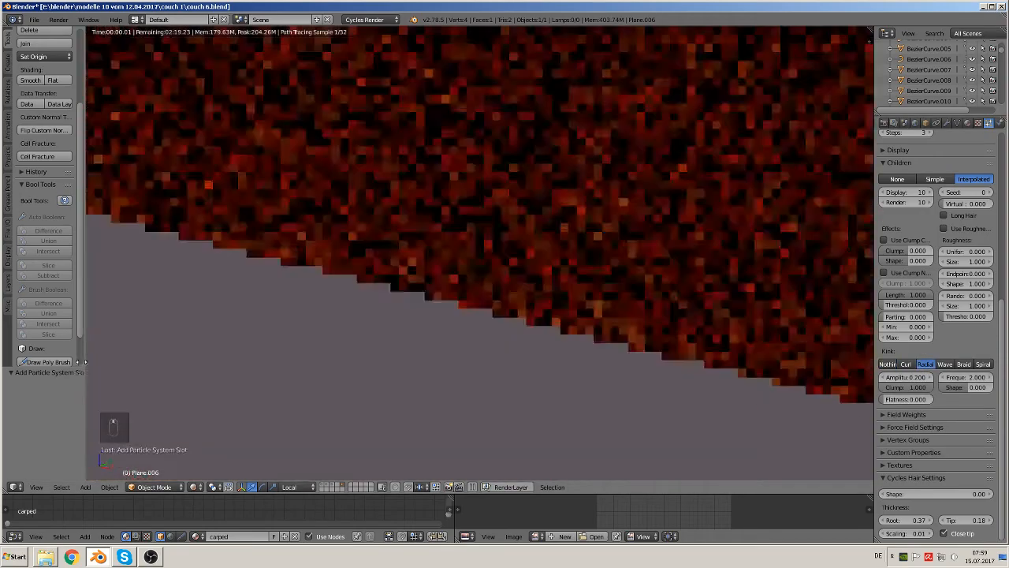
scroll(48, 229, down, 2)
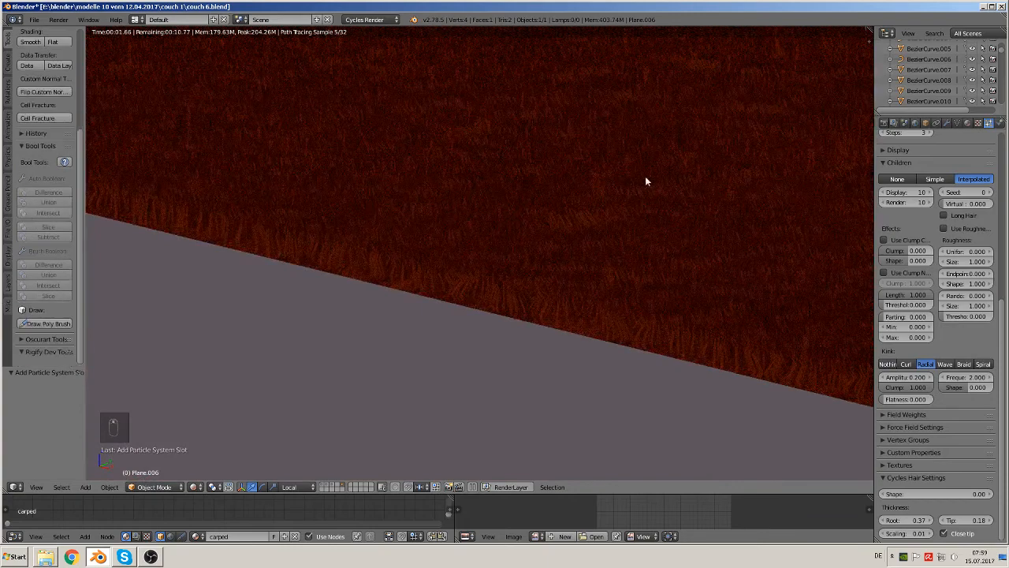
Step: Inspect the whole carpet with its radial kink, return the 3D view to Material shading and save couch 6.blend
scroll(442, 394, down, 2)
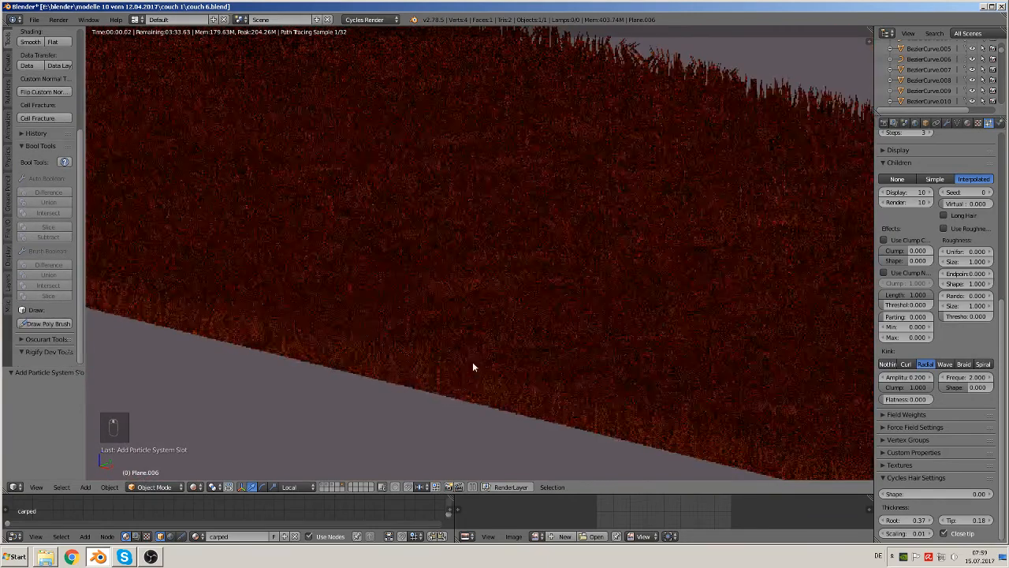
scroll(475, 361, down, 2)
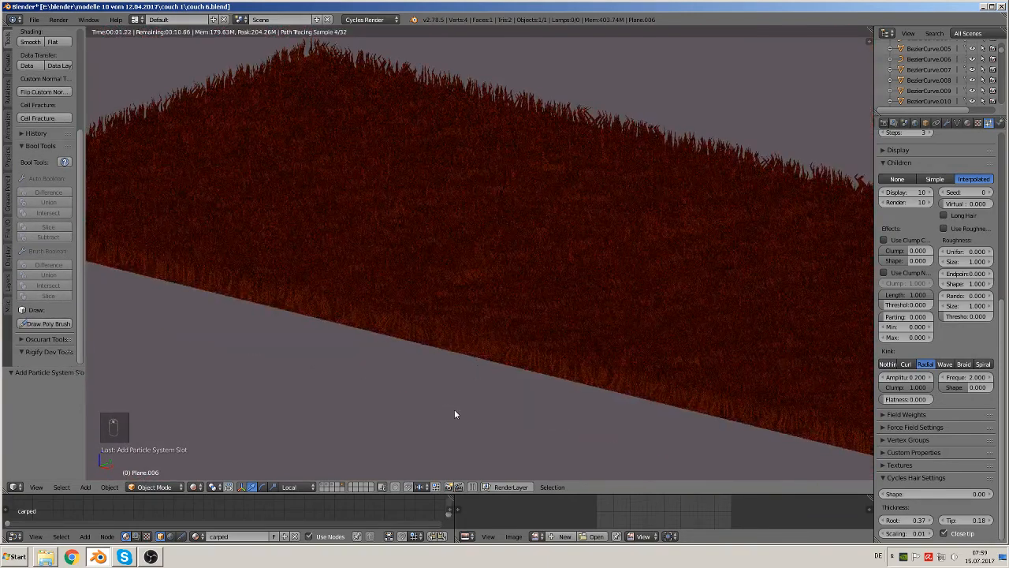
click(195, 488)
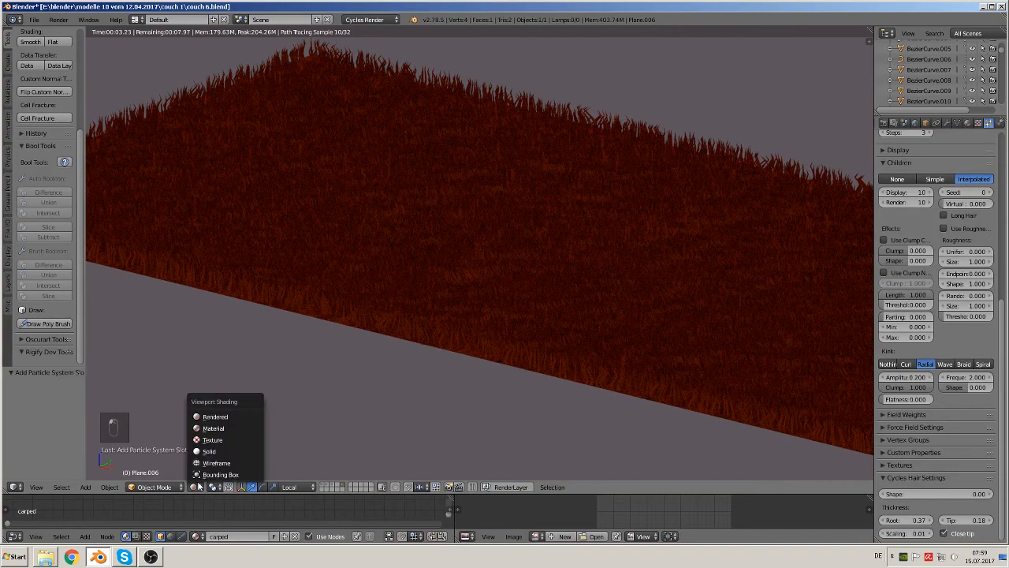
click(211, 427)
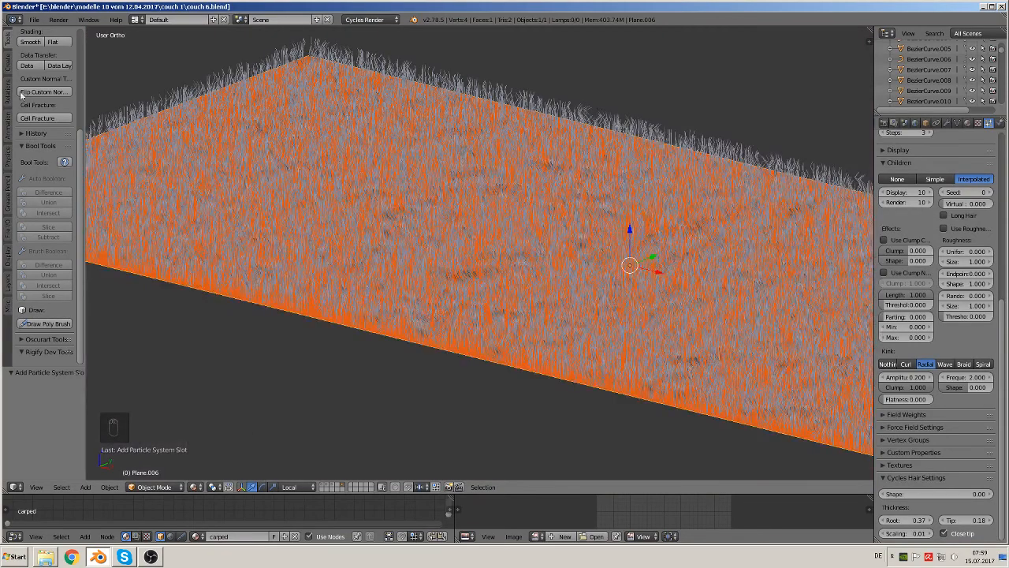
click(34, 19)
click(55, 99)
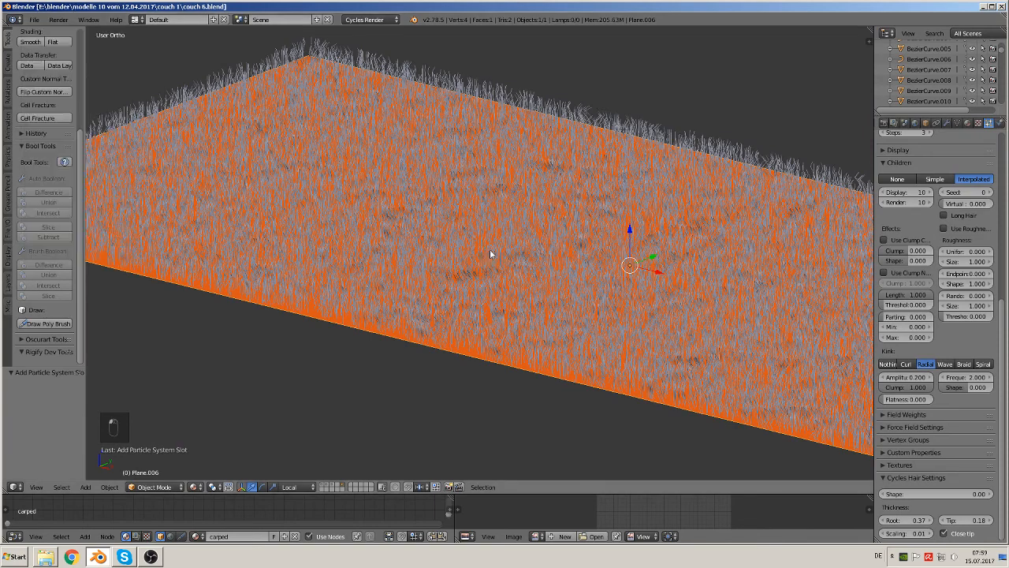
Step: Show the carped material's nodes in an enlarged Node Editor and darken its Hair BSDF color to R 0.184, G 0.029, B 0.004
click(968, 123)
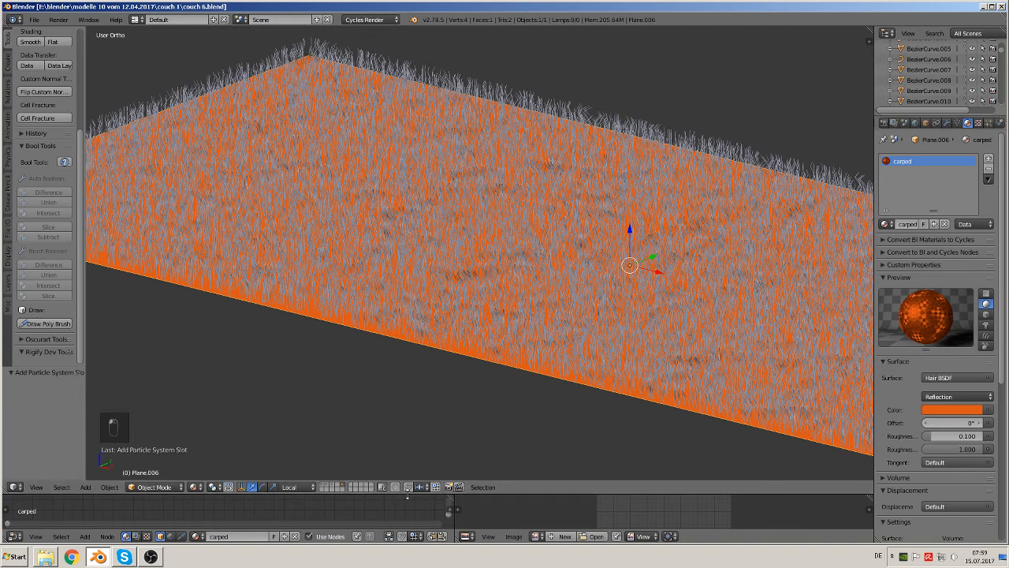
drag(408, 495, 408, 266)
click(11, 537)
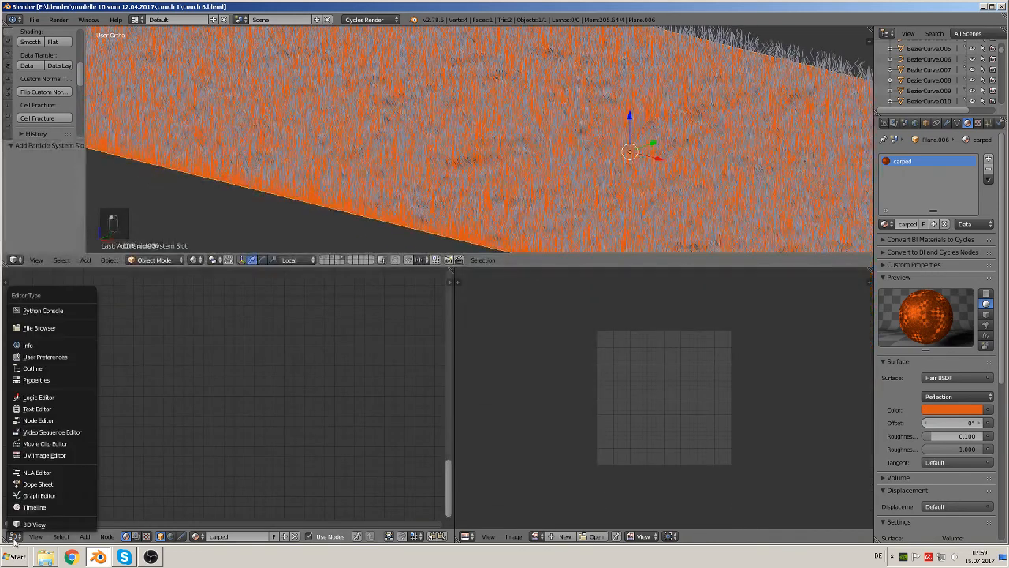
click(62, 427)
key(Home)
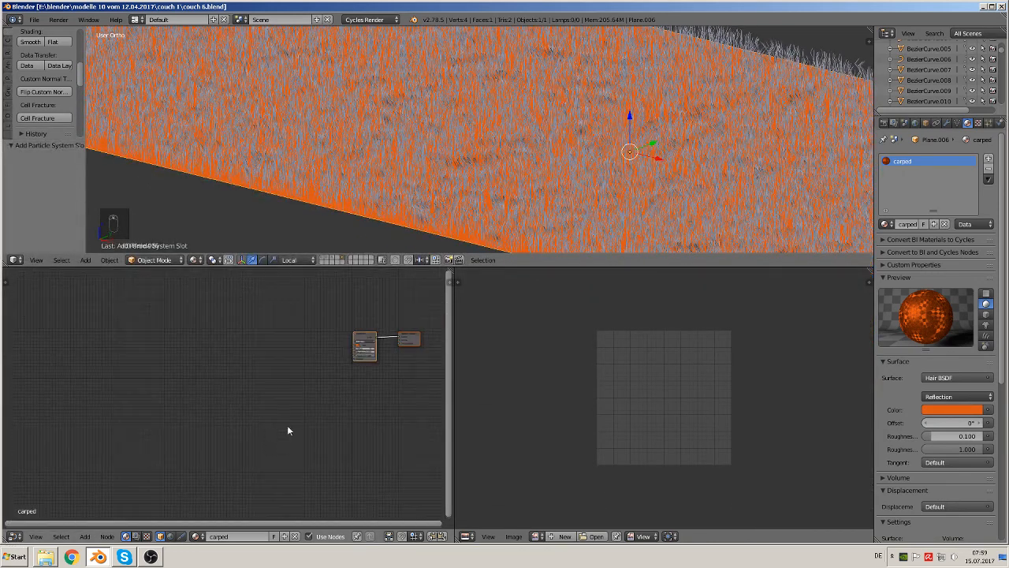
scroll(249, 444, up, 5)
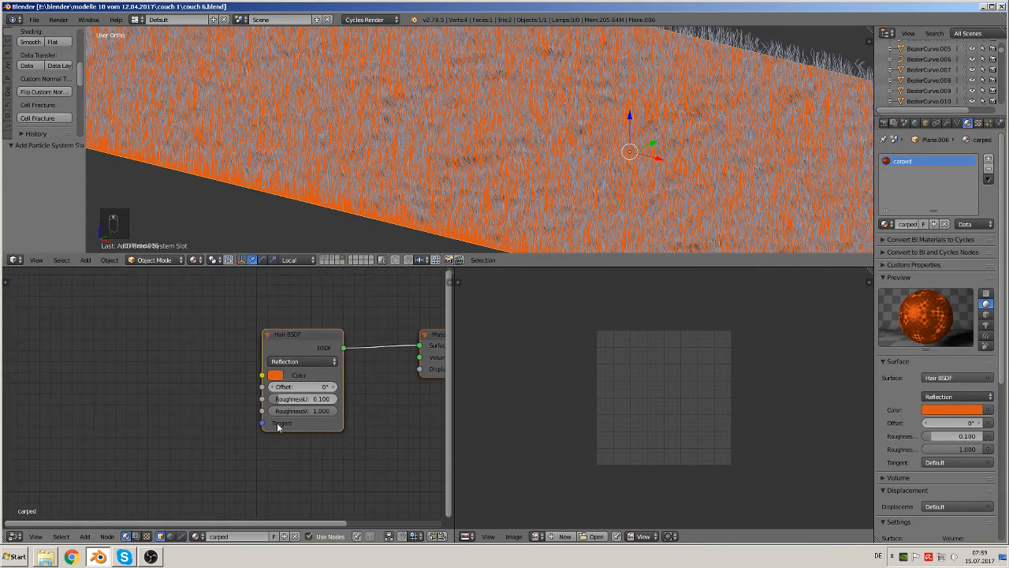
middle_drag(348, 417, 171, 413)
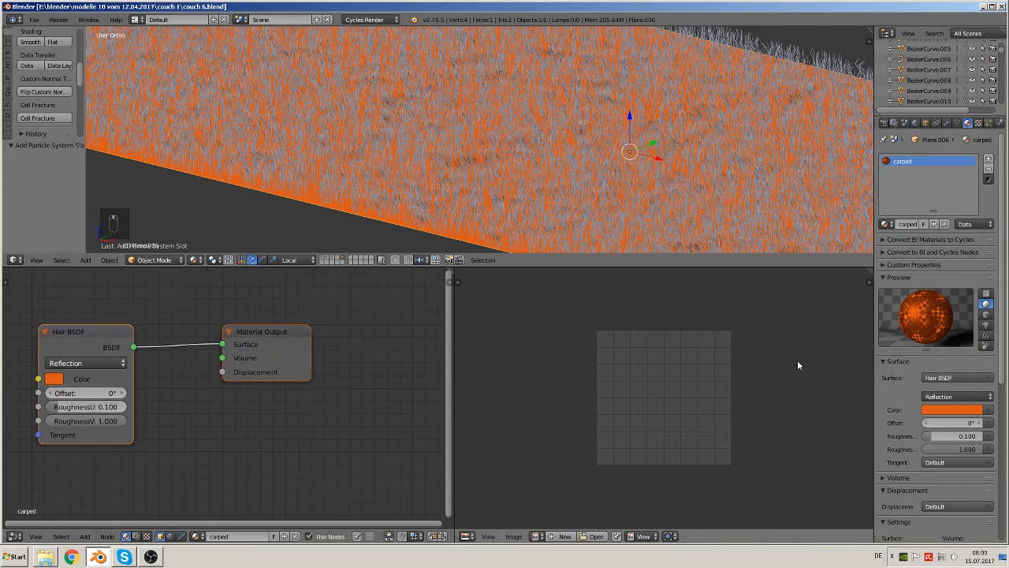
click(949, 411)
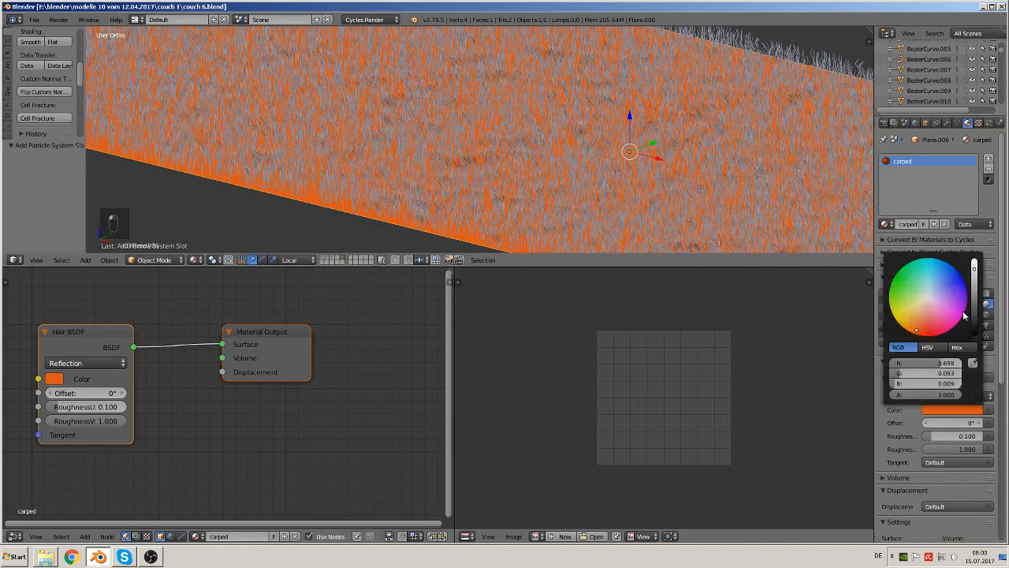
click(975, 304)
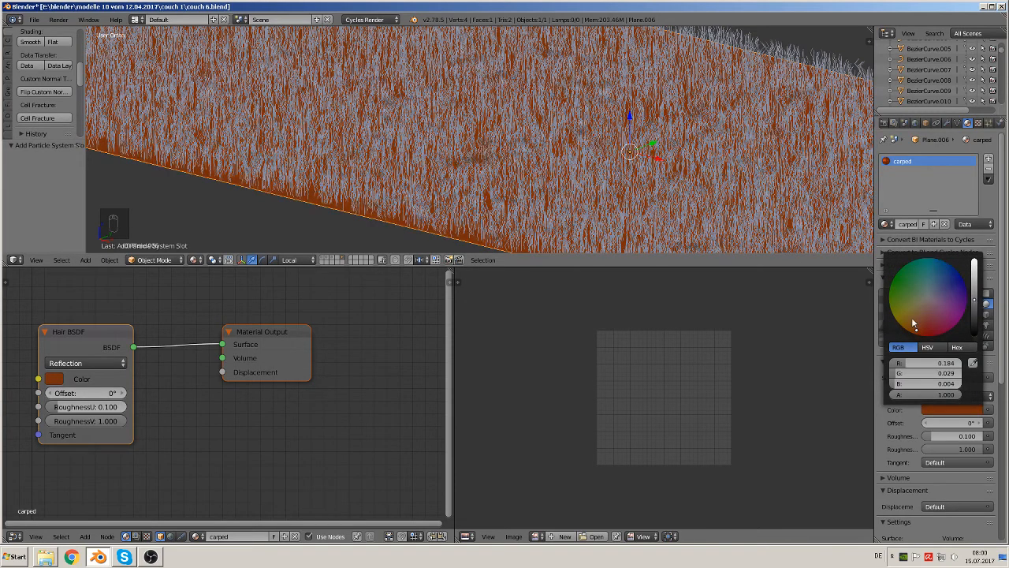
Step: Move the carpet to the first layer and show that layer with the living-room scene
scroll(398, 105, down, 6)
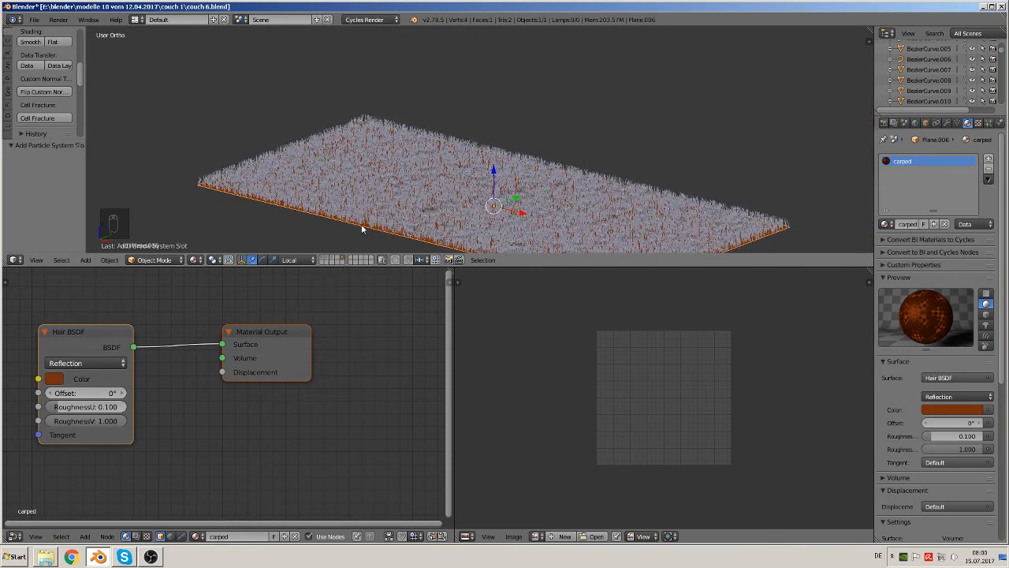
key(m)
click(447, 246)
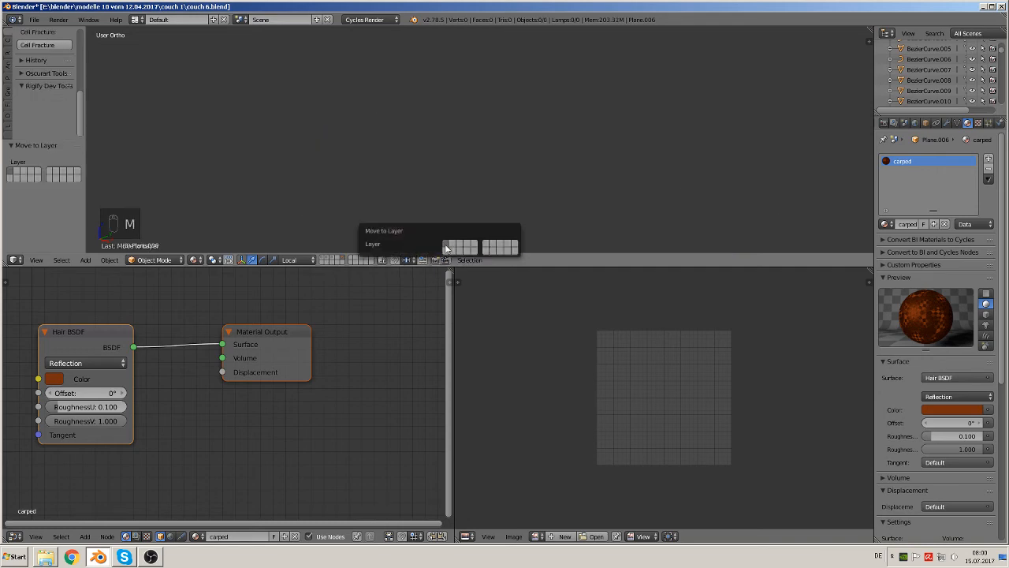
click(324, 260)
scroll(416, 205, down, 3)
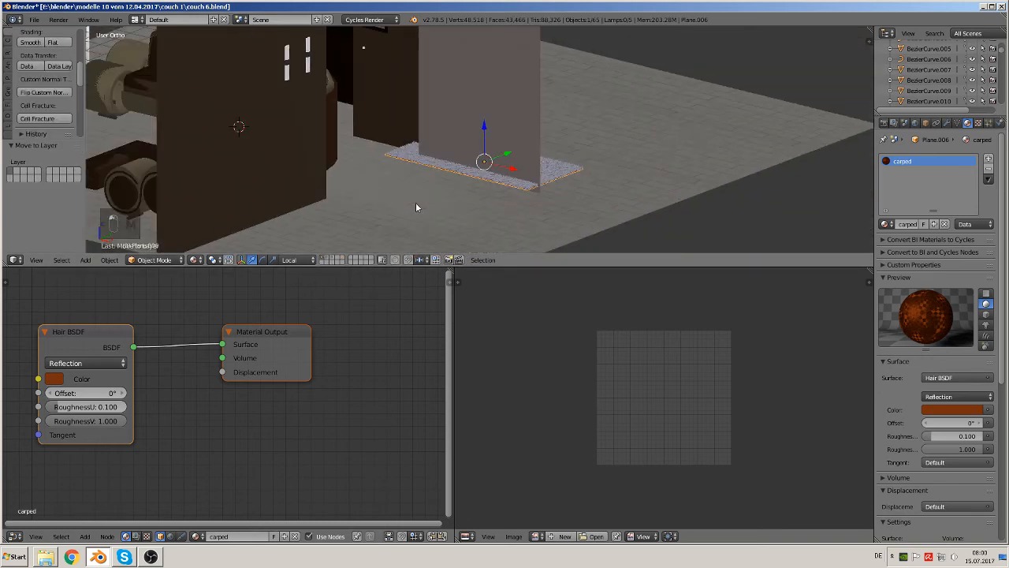
Step: Move the carpet onto the open floor in front of the corner couch, shifting it about -7.32 along its local Y axis
key(KP_1)
middle_drag(444, 203, 493, 142)
drag(494, 142, 339, 170)
middle_drag(339, 169, 415, 167)
drag(402, 103, 430, 172)
scroll(429, 172, up, 4)
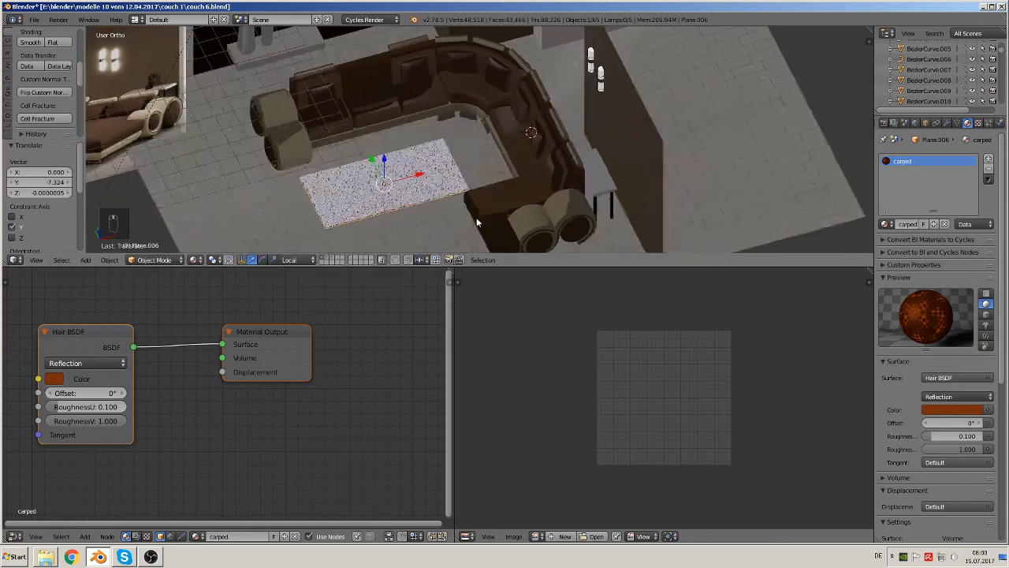
middle_drag(430, 172, 496, 217)
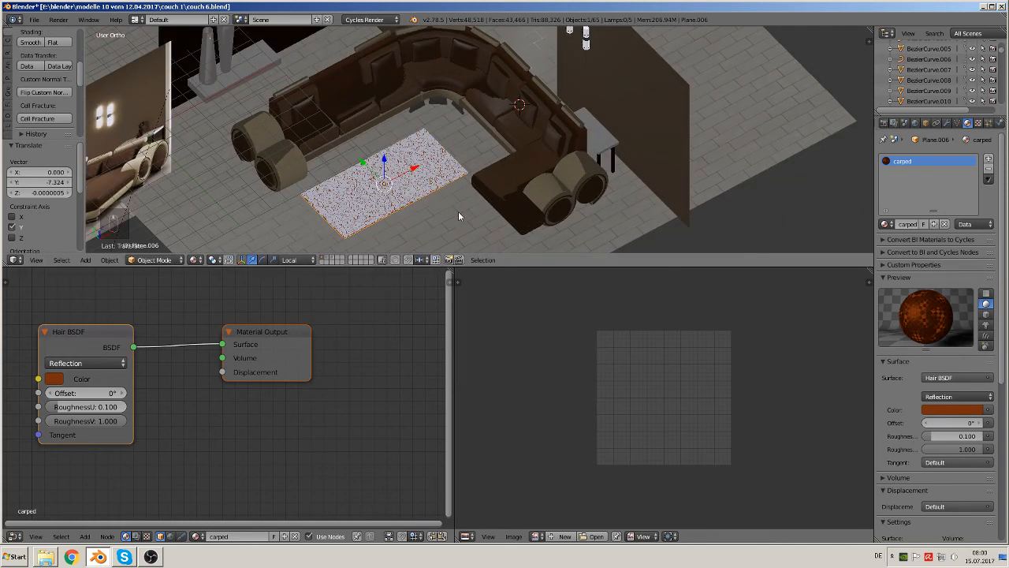
Step: Scale the carpet up by about 1.378 and shift it about 0.589 along its local X axis towards the couch
key(s)
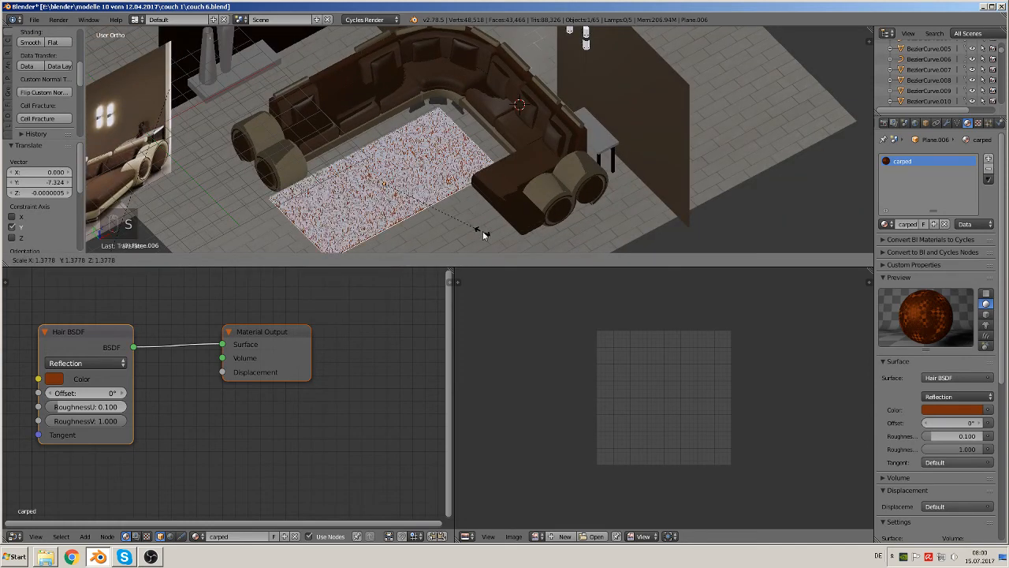
click(484, 234)
key(g)
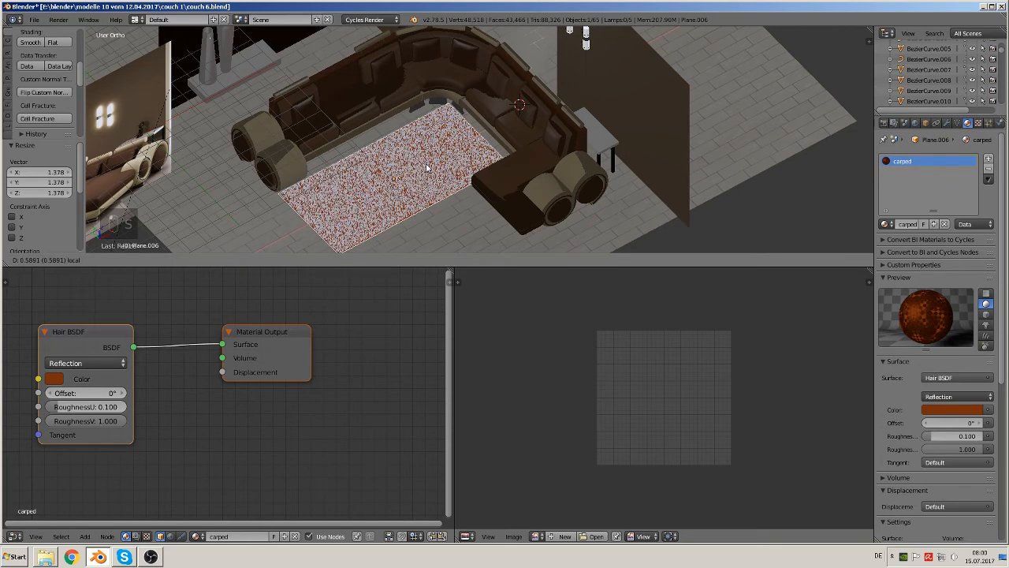
click(427, 168)
Step: Lower the carpet by about 0.54 along its local Z axis so it rests on the tiled floor
middle_drag(426, 168, 424, 115)
key(KP_1)
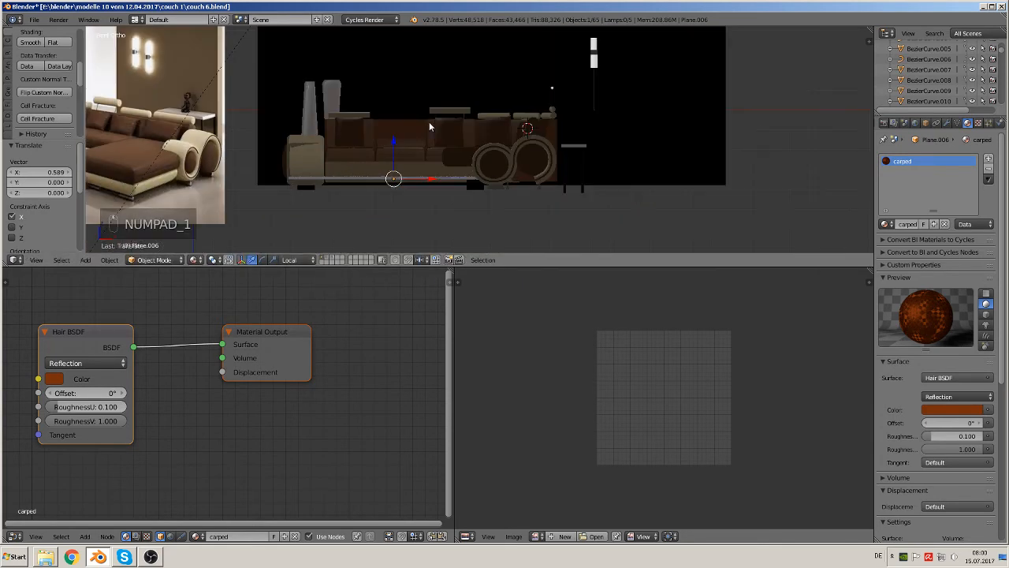
scroll(418, 138, up, 2)
scroll(560, 110, up, 4)
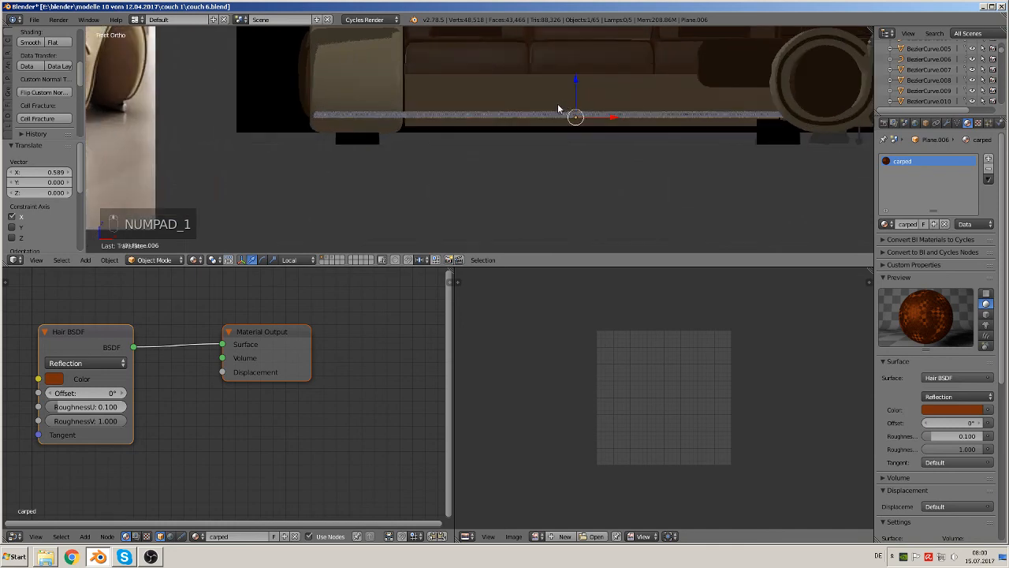
middle_drag(558, 109, 574, 119)
key(g)
key(z)
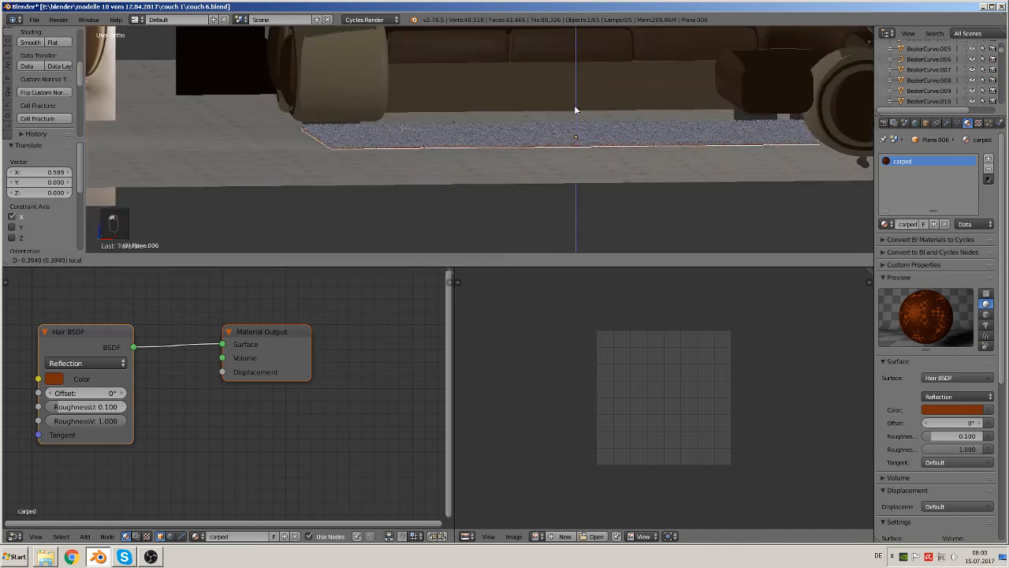
drag(575, 106, 573, 111)
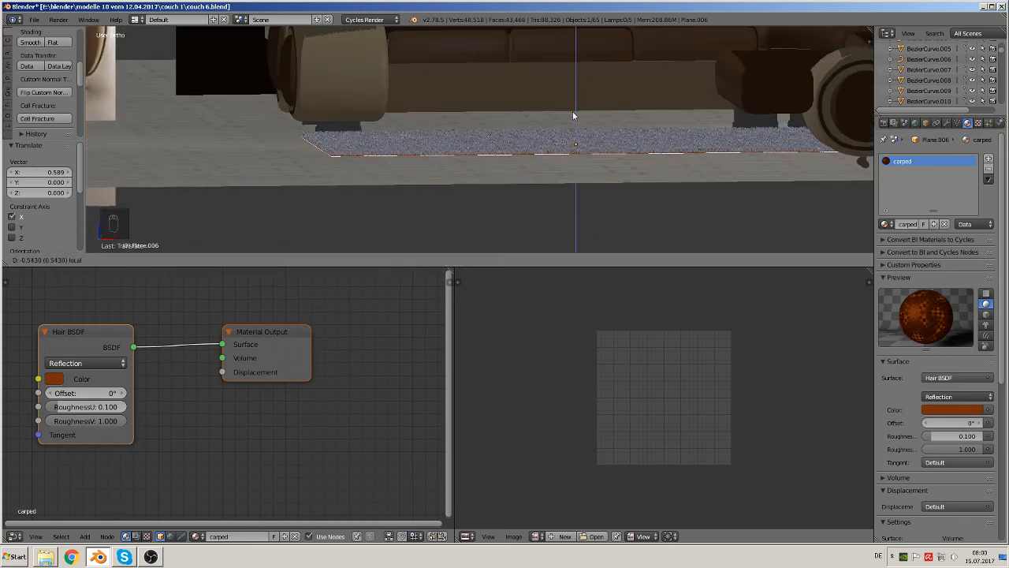
click(573, 111)
Step: Deselect the carpet, check its placement among the furniture and save the file
middle_drag(573, 112, 625, 173)
scroll(623, 172, down, 2)
key(a)
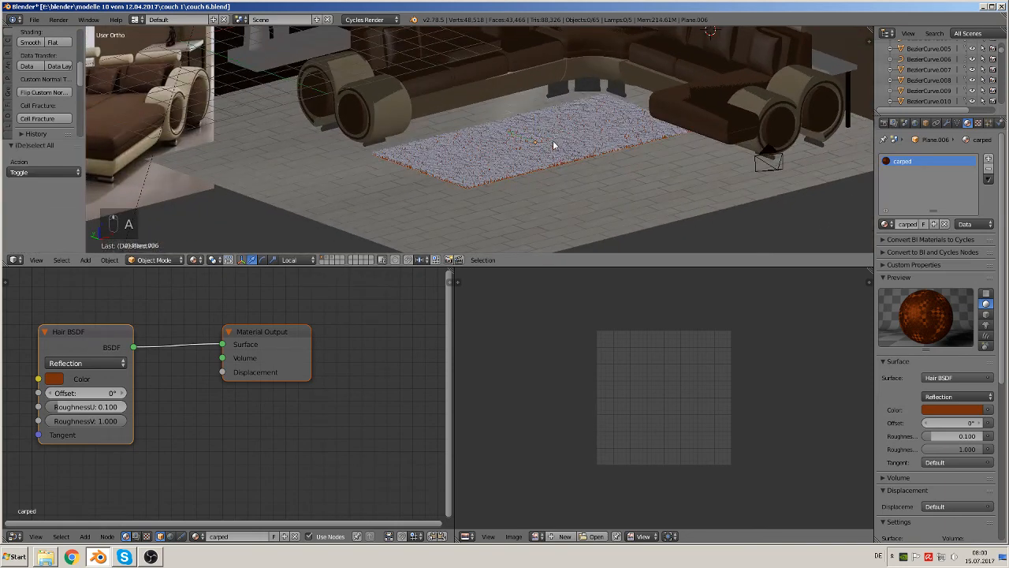
scroll(544, 148, down, 4)
click(34, 20)
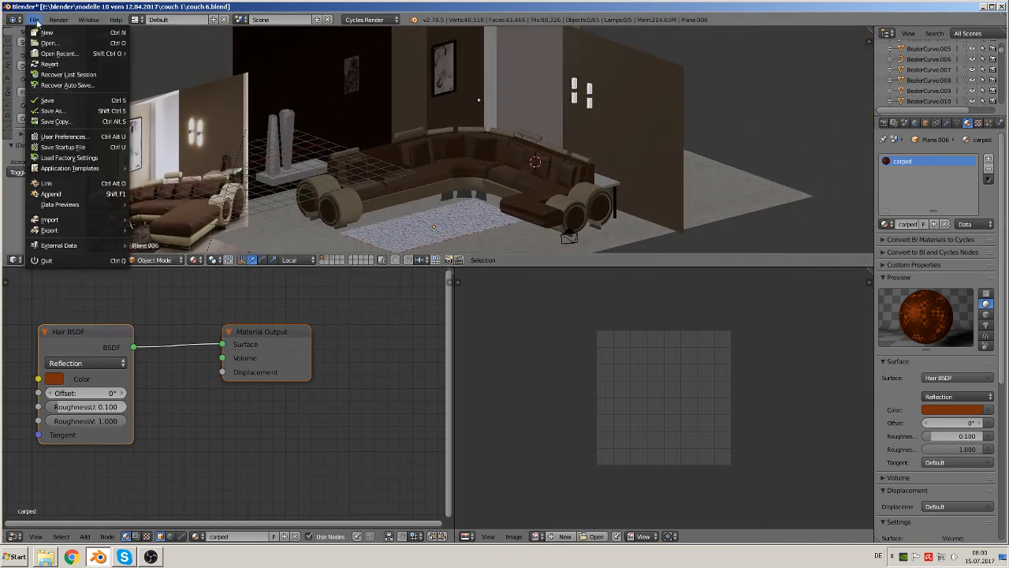
click(65, 100)
Step: Select the small dot-like object floating between the framed picture and the wall's corner to identify it
scroll(424, 98, down, 2)
shift+middle_drag(423, 93, 364, 143)
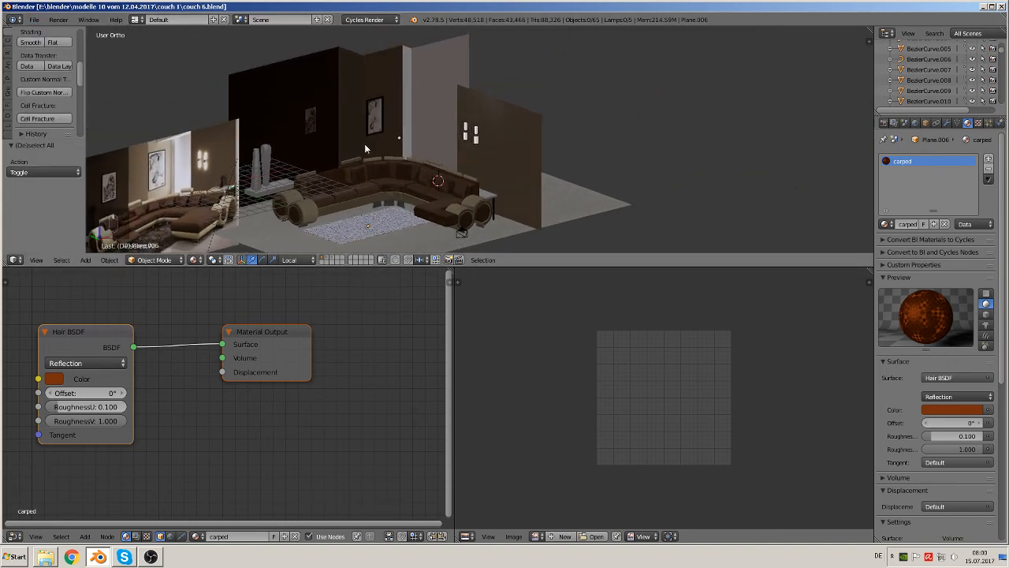
scroll(371, 146, up, 10)
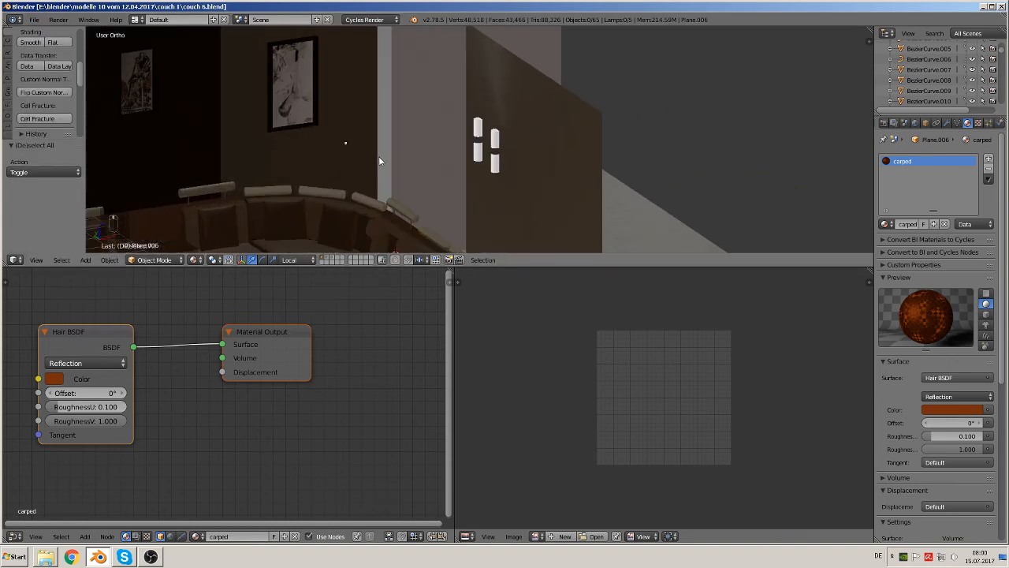
scroll(369, 165, up, 3)
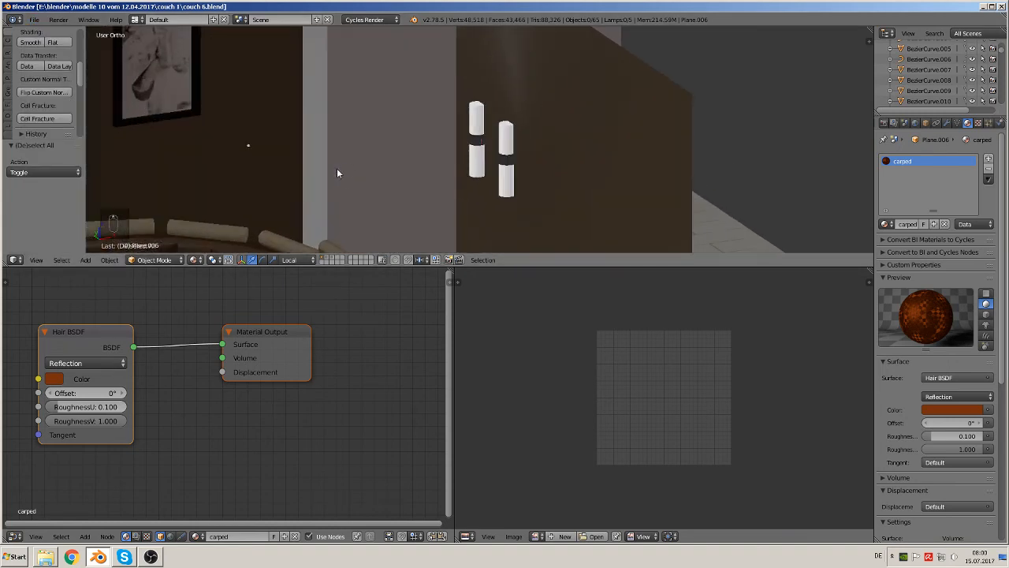
right_click(250, 146)
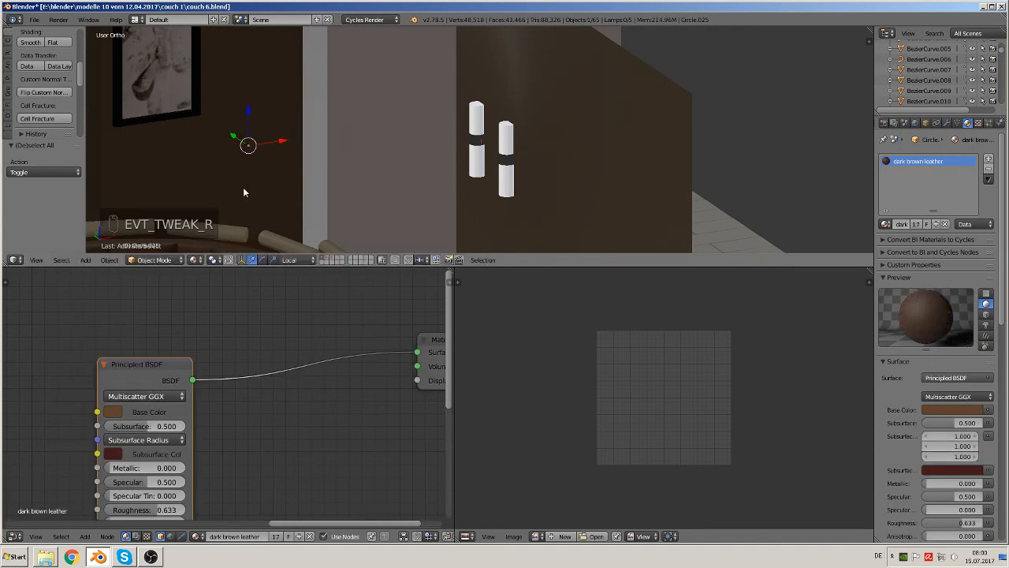
Step: Preview the wall lamps in Rendered shading in an enlarged 3D view, then return to Material shading
middle_drag(249, 183, 174, 249)
click(194, 259)
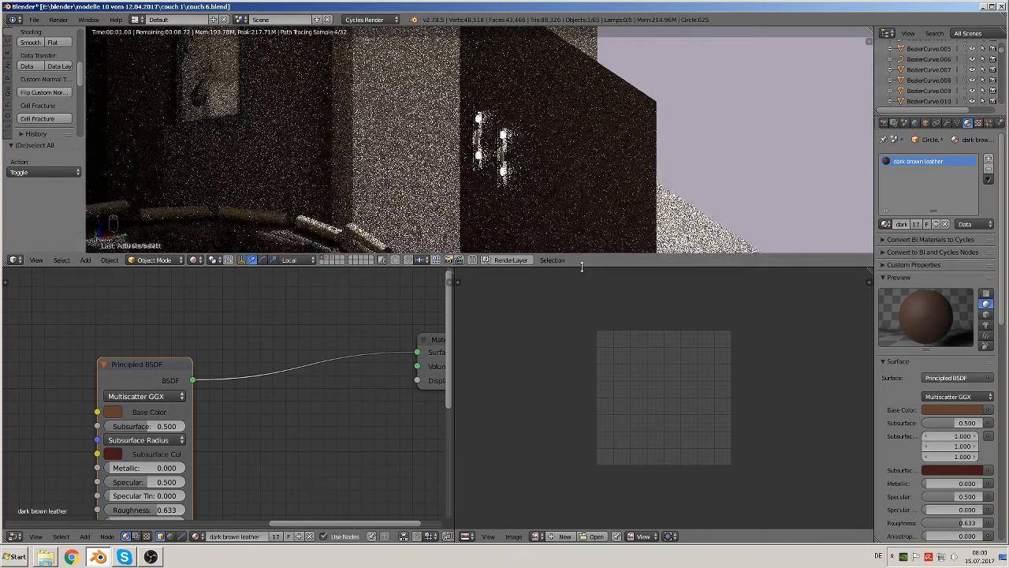
drag(583, 267, 584, 378)
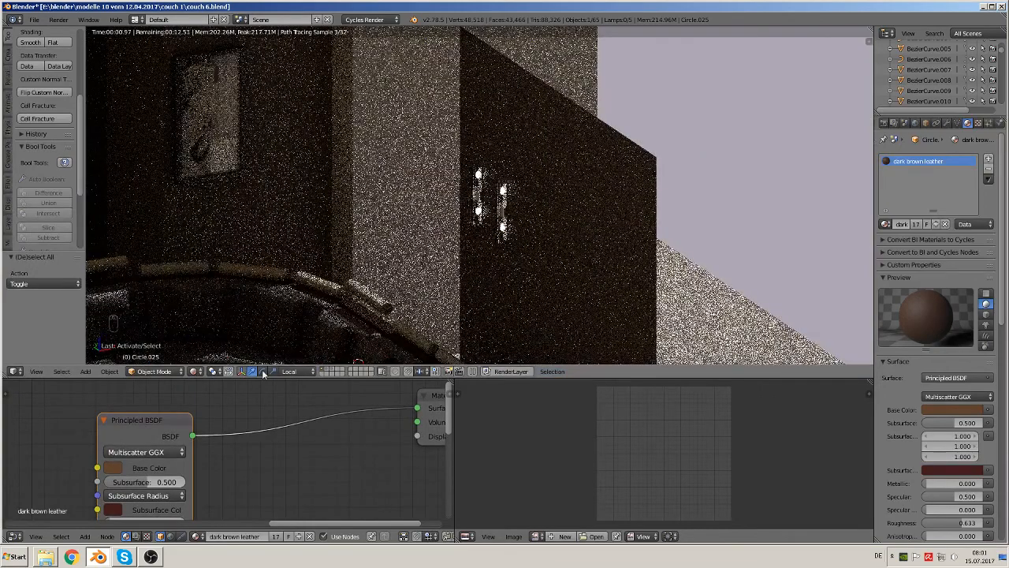
click(192, 372)
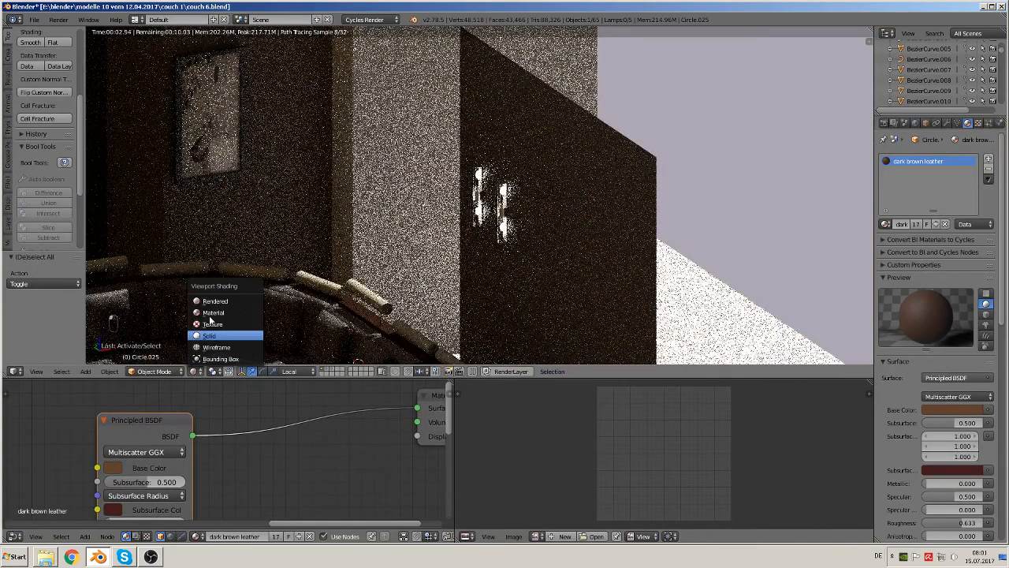
click(210, 314)
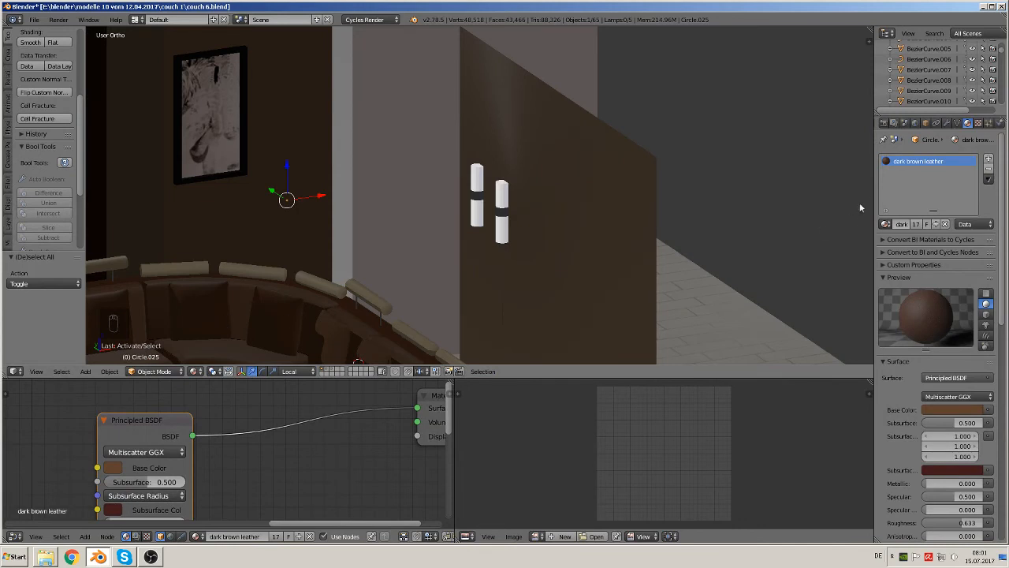
Step: Select the sun lamp object named Lamp and set its emission strength to 0
scroll(952, 73, up, 1)
drag(1002, 50, 1006, 97)
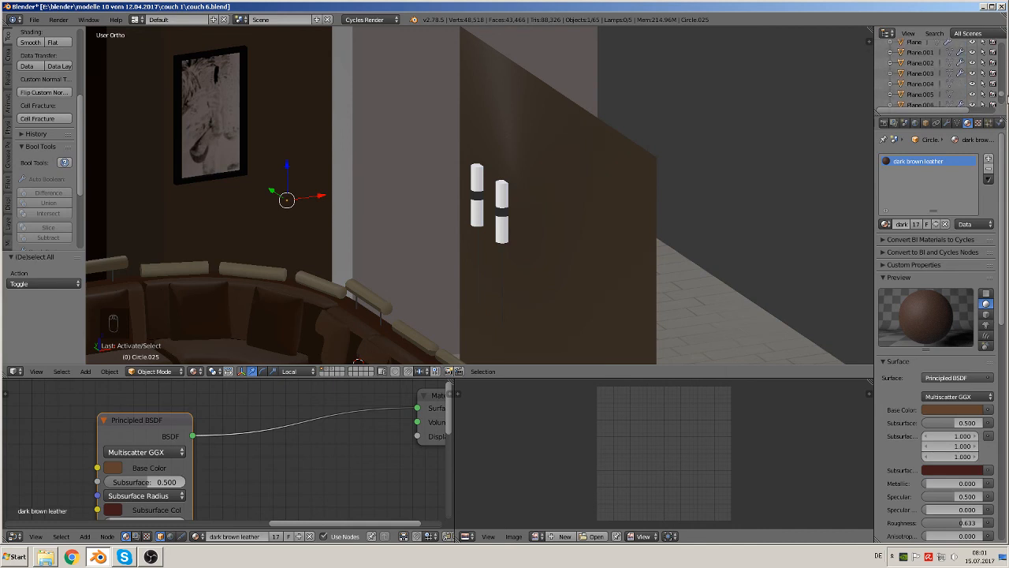
scroll(929, 77, up, 1)
click(916, 68)
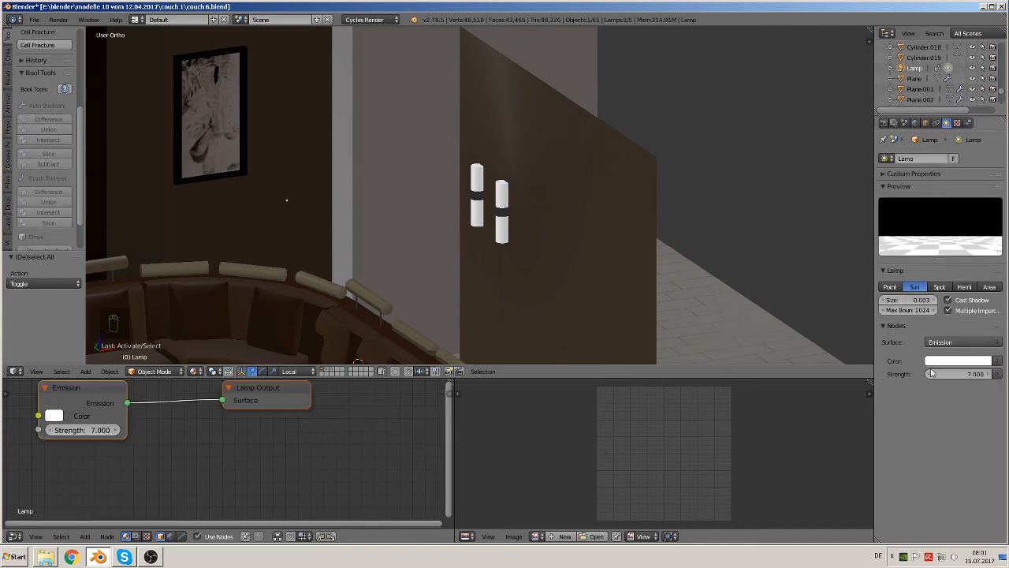
click(956, 374)
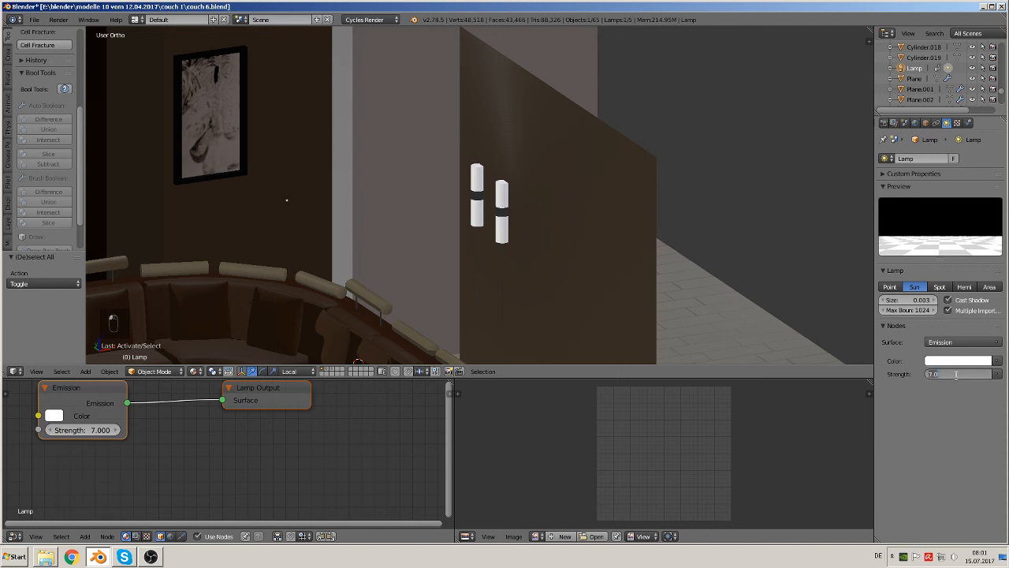
text(0)
key(Return)
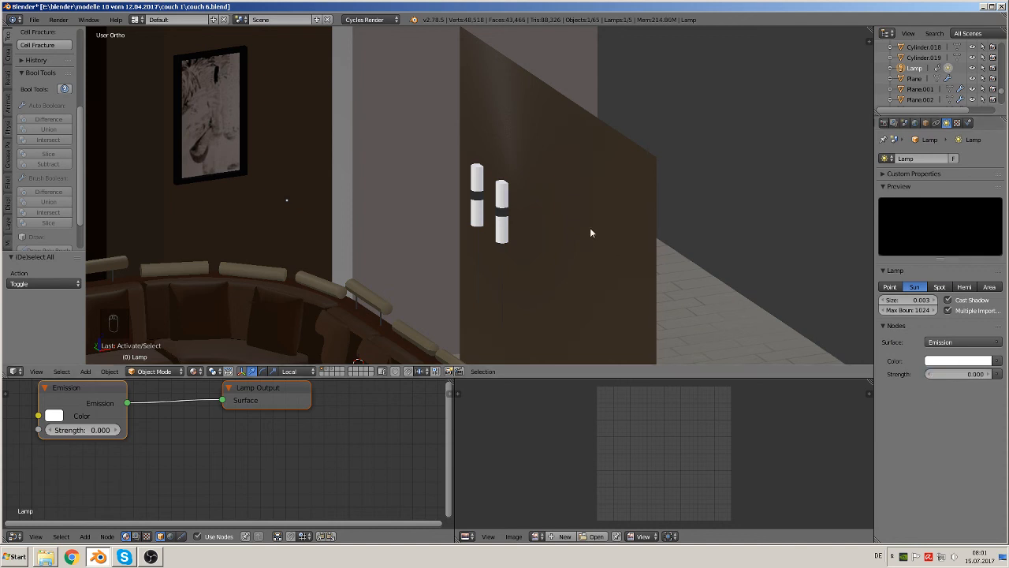
Step: Show the scene in wireframe and select the point light inside the upper tube of the right-hand wall lamp
scroll(552, 232, down, 8)
shift+middle_drag(418, 210, 634, 176)
scroll(623, 187, up, 2)
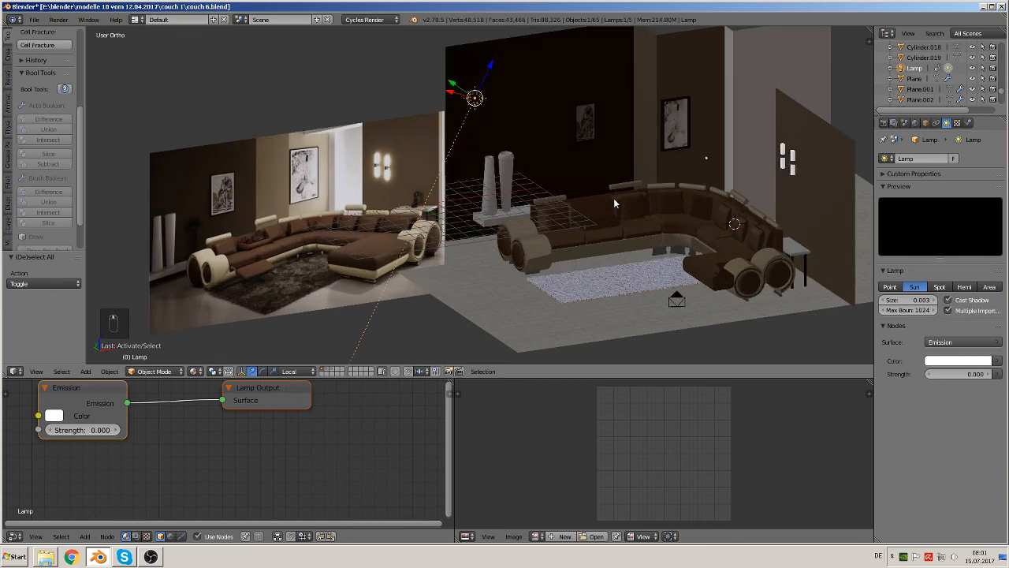
right_click(783, 154)
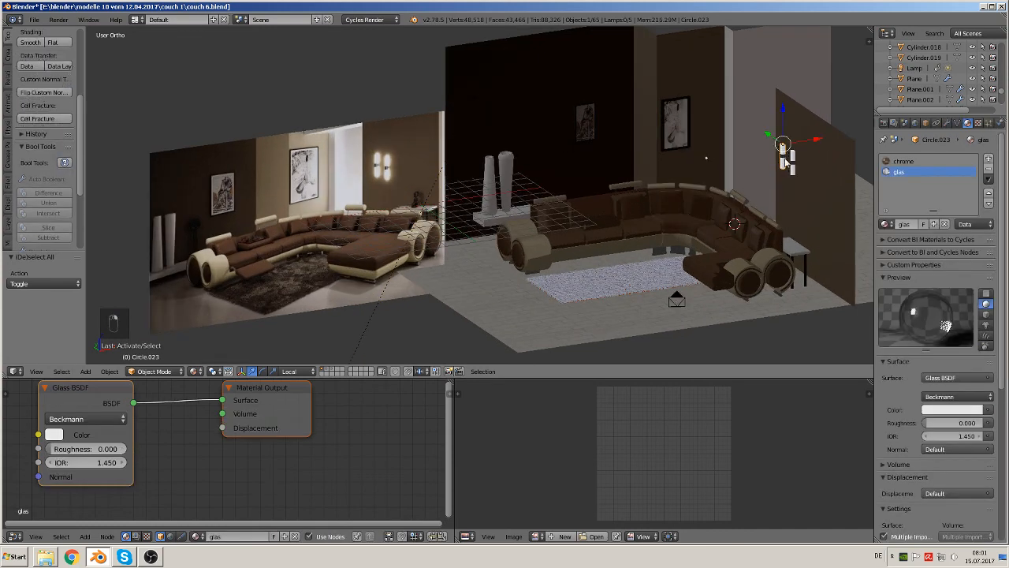
shift+middle_drag(785, 157, 517, 259)
scroll(379, 150, up, 4)
scroll(500, 212, up, 7)
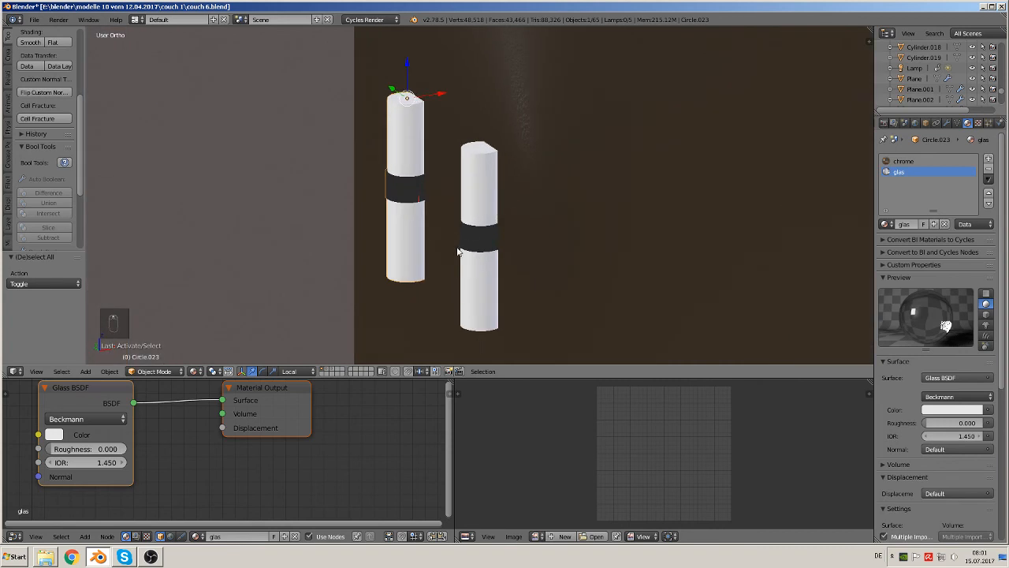
key(z)
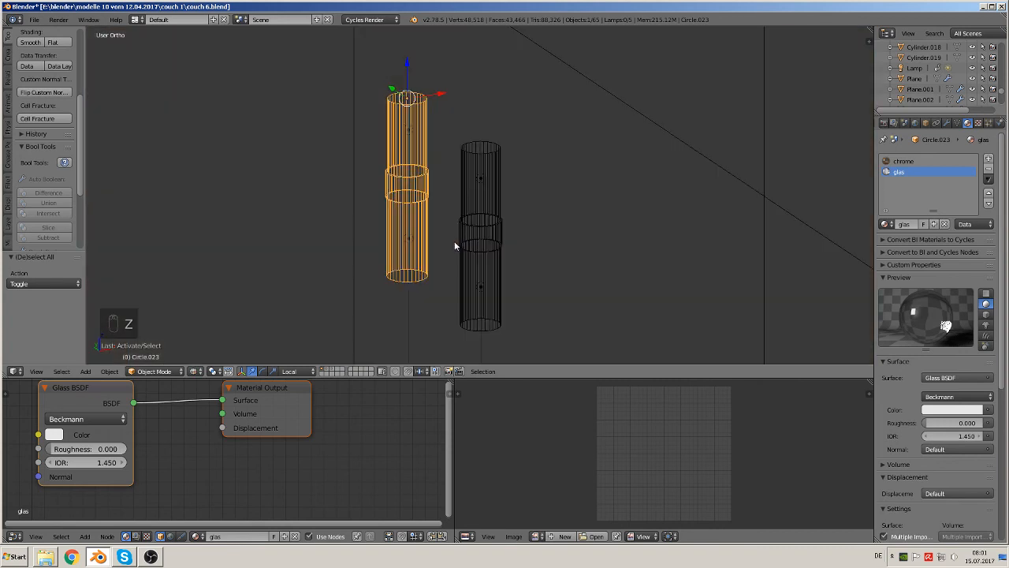
right_click(484, 184)
right_click(482, 181)
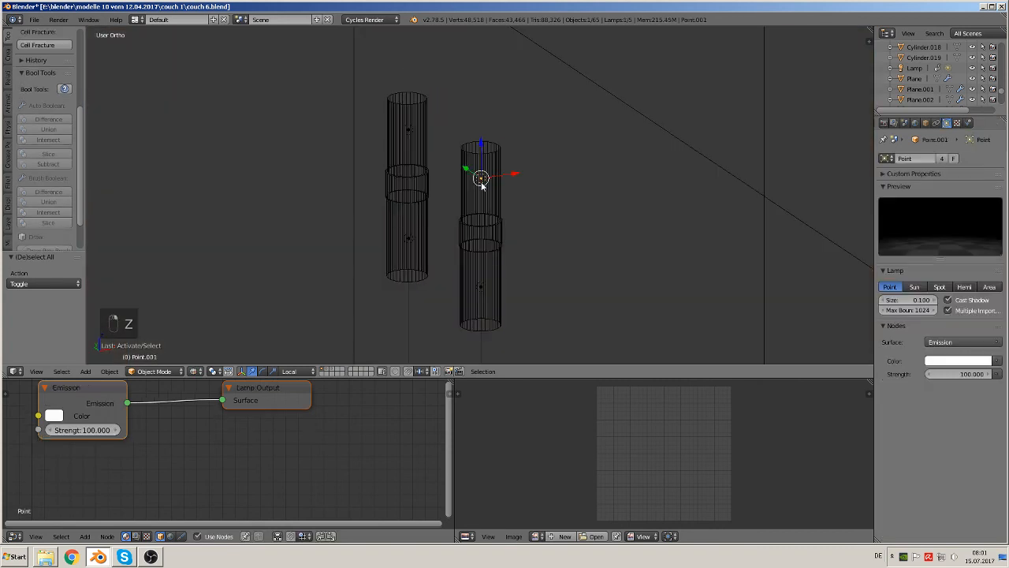
Step: Duplicate the selected point light and move the copy about 6.6 along its local Y axis
scroll(474, 211, down, 8)
middle_drag(471, 215, 503, 230)
scroll(505, 235, down, 4)
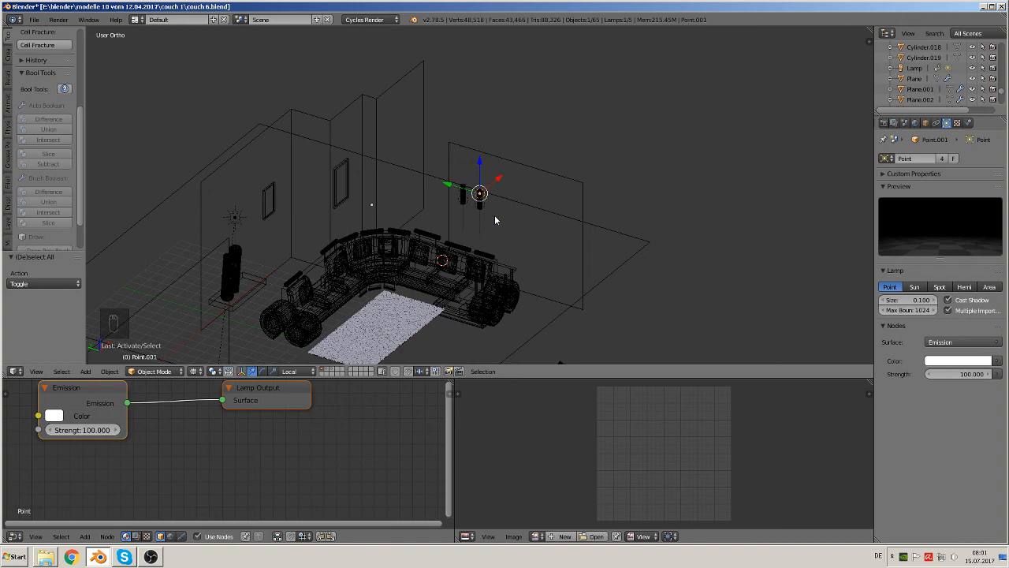
key(shift+d)
key(y)
key(y)
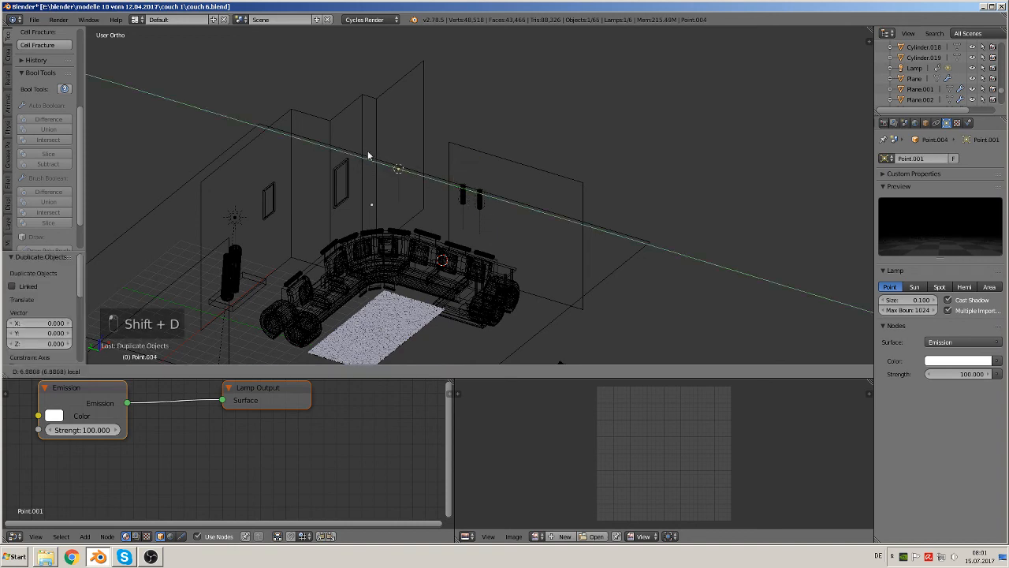
click(370, 158)
Step: Shift the duplicated point light about 3.3 along its local X axis and raise it about 3.13 along local Z
middle_drag(371, 157, 392, 144)
key(g)
key(x)
key(x)
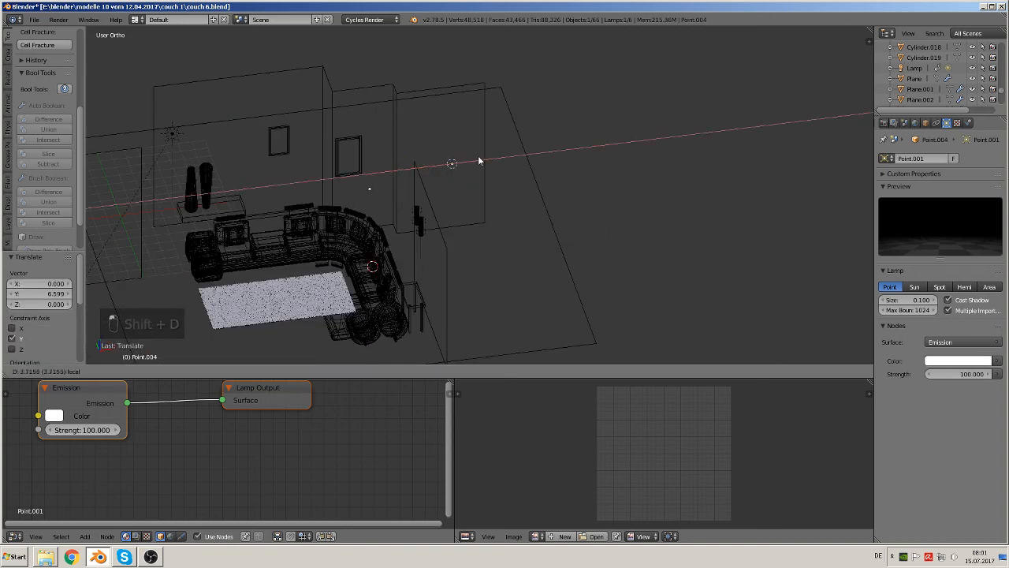
click(479, 160)
middle_drag(479, 160, 486, 249)
key(g)
key(z)
key(z)
click(462, 95)
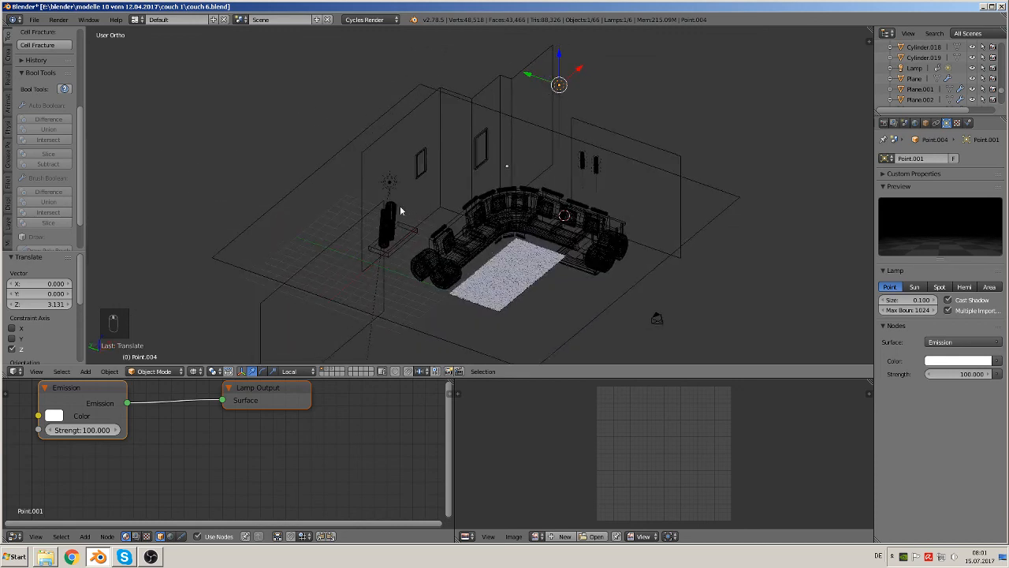
Step: Select the sun lamp above the vases and save the file
right_click(390, 185)
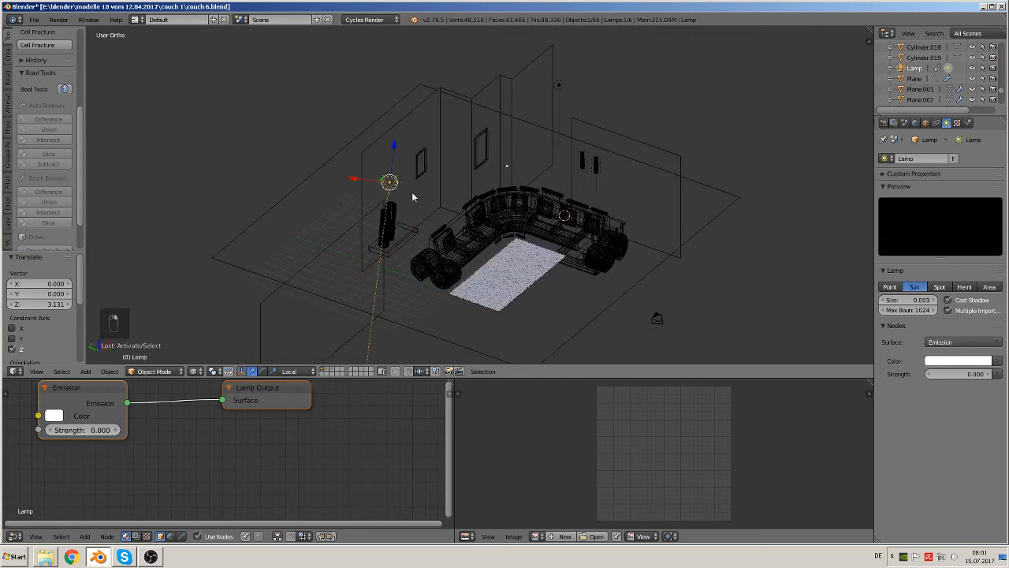
middle_drag(391, 184, 511, 206)
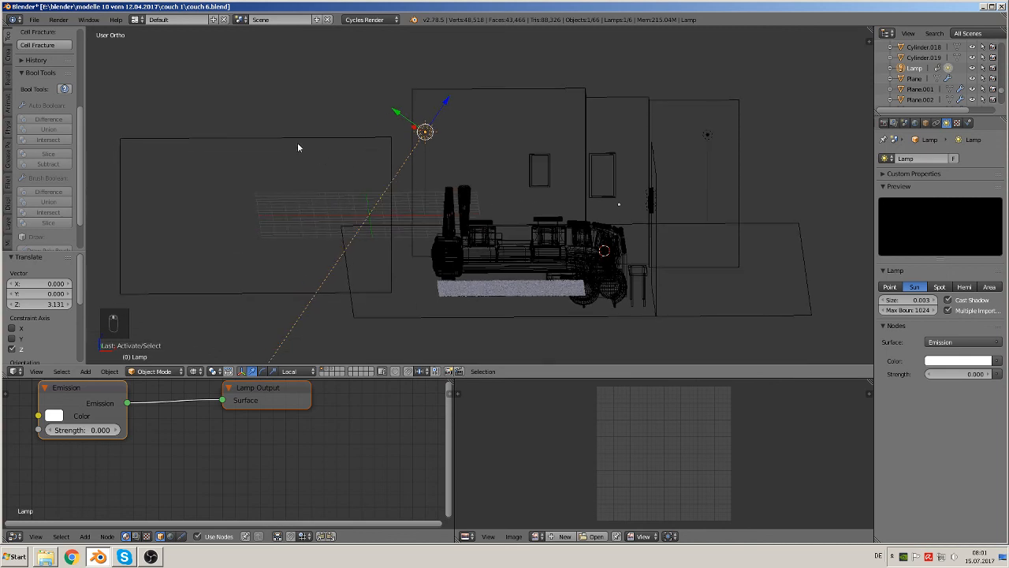
click(34, 19)
click(64, 101)
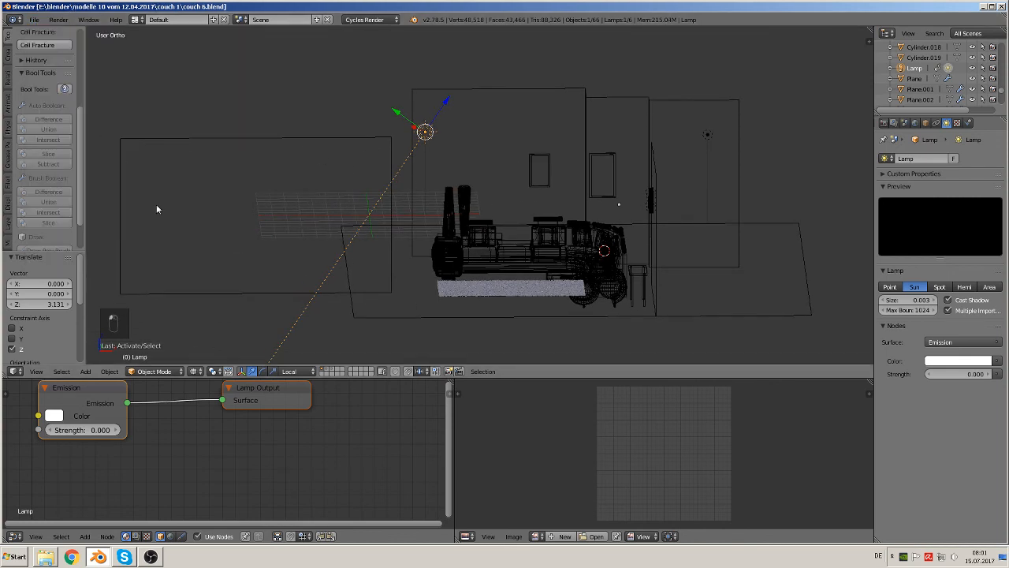
Step: Inspect the room in Material shading, preview its lighting in Rendered shading, then return to Material shading
click(194, 371)
click(224, 311)
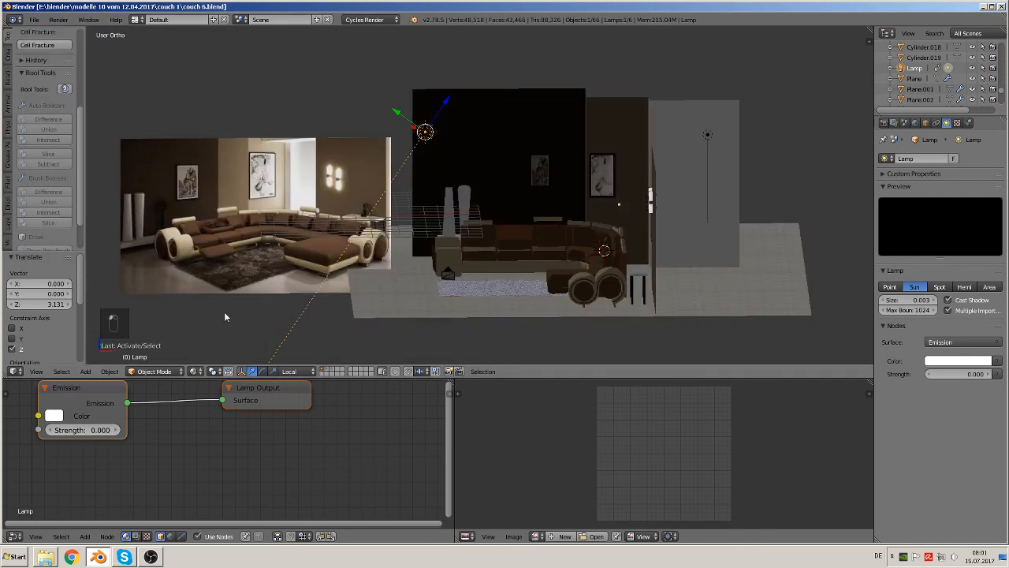
middle_drag(432, 317, 504, 297)
shift+middle_drag(540, 254, 366, 215)
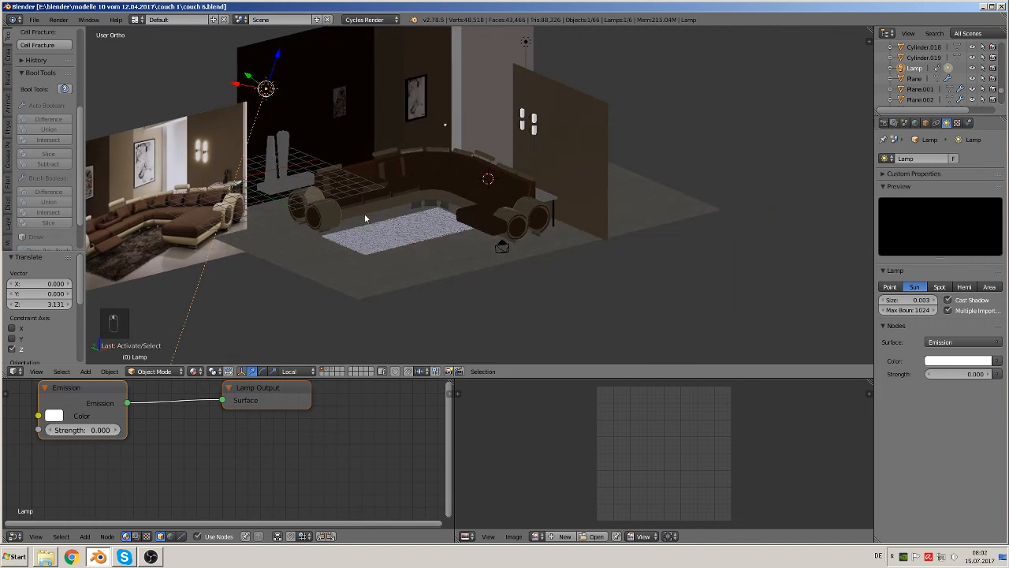
scroll(475, 228, up, 4)
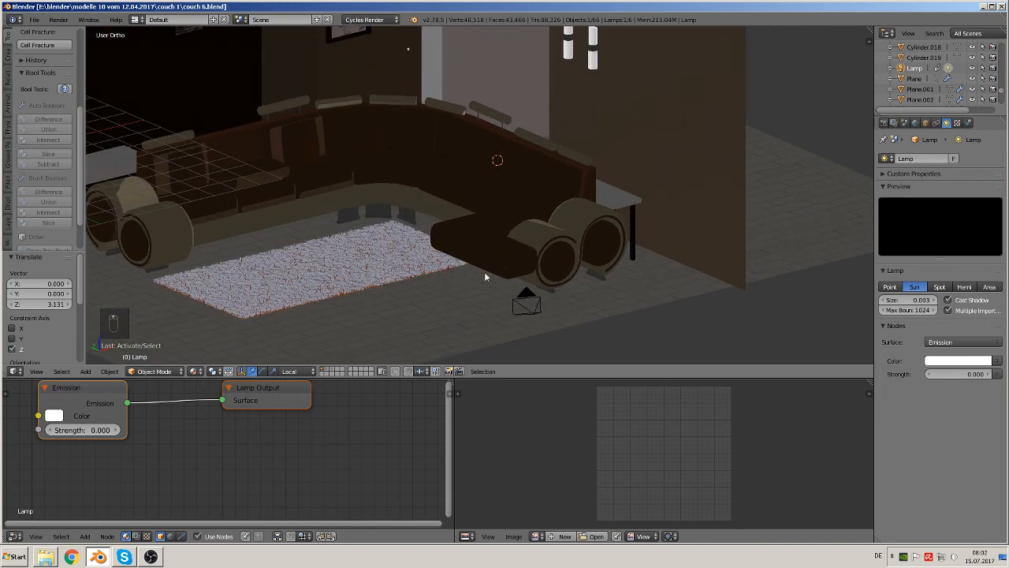
scroll(399, 263, down, 2)
middle_drag(352, 270, 327, 266)
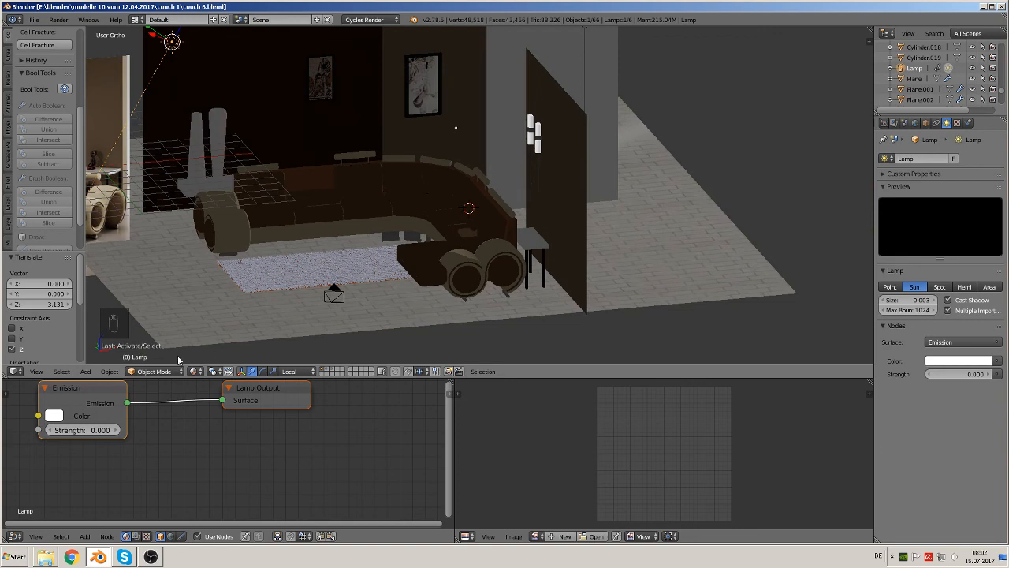
click(195, 371)
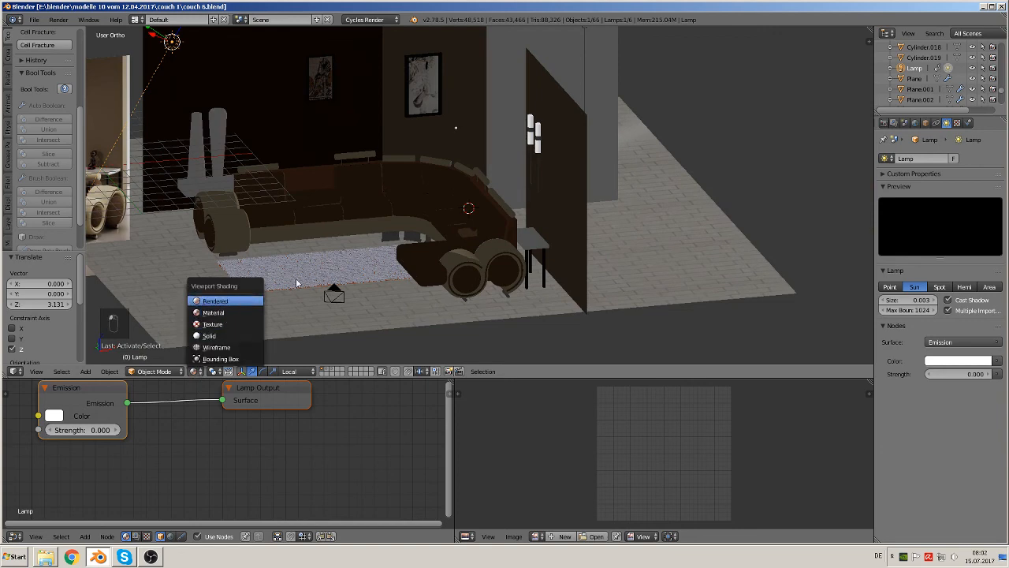
key(Return)
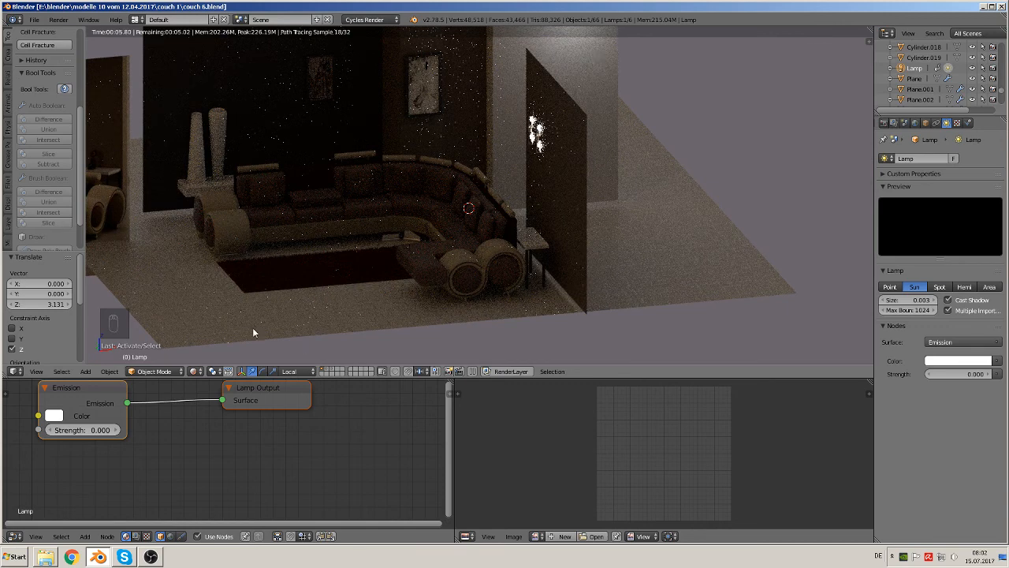
click(196, 373)
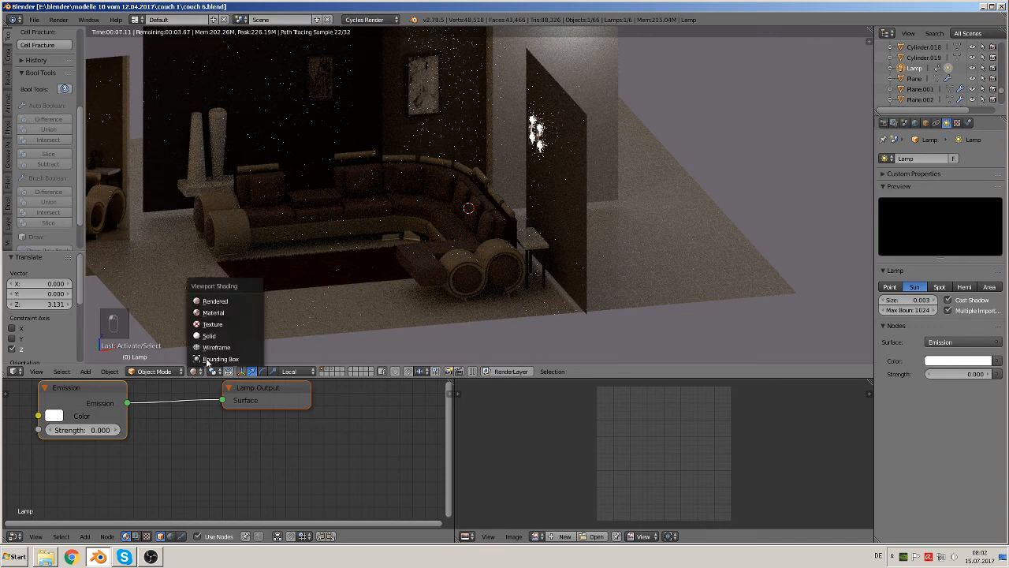
click(214, 314)
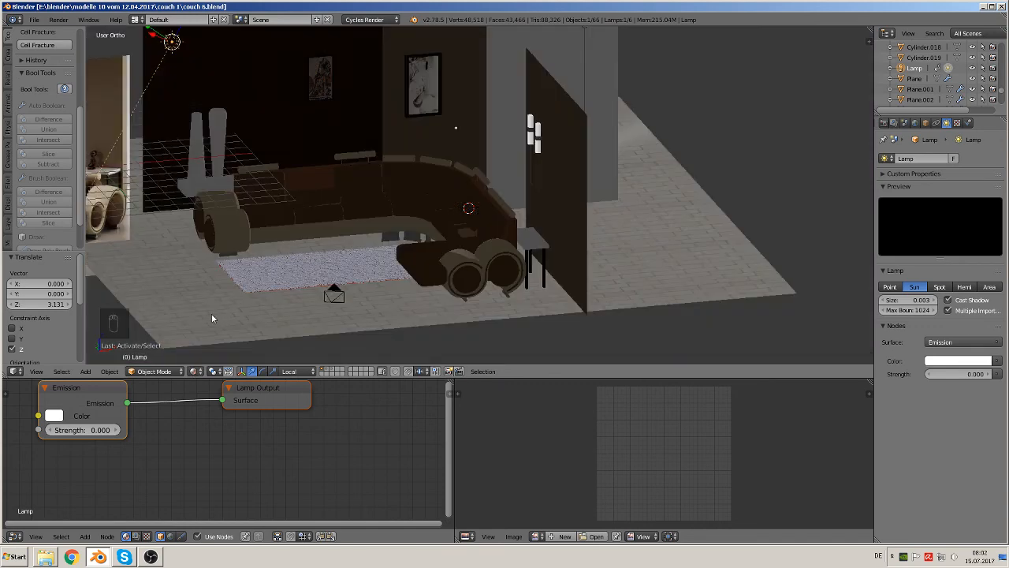
Step: Save the couch scene file and close Blender
click(35, 19)
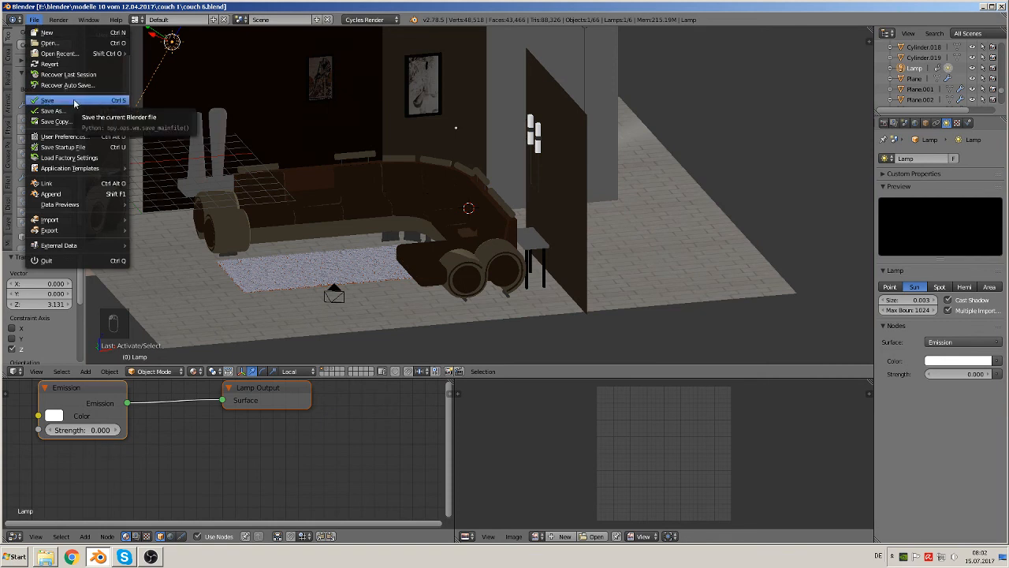
click(74, 99)
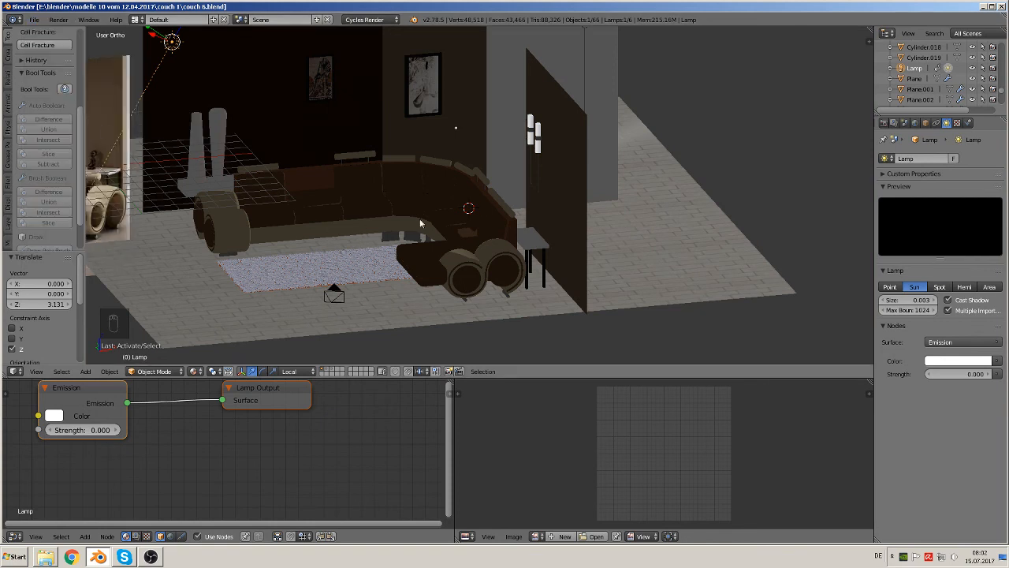
click(1003, 7)
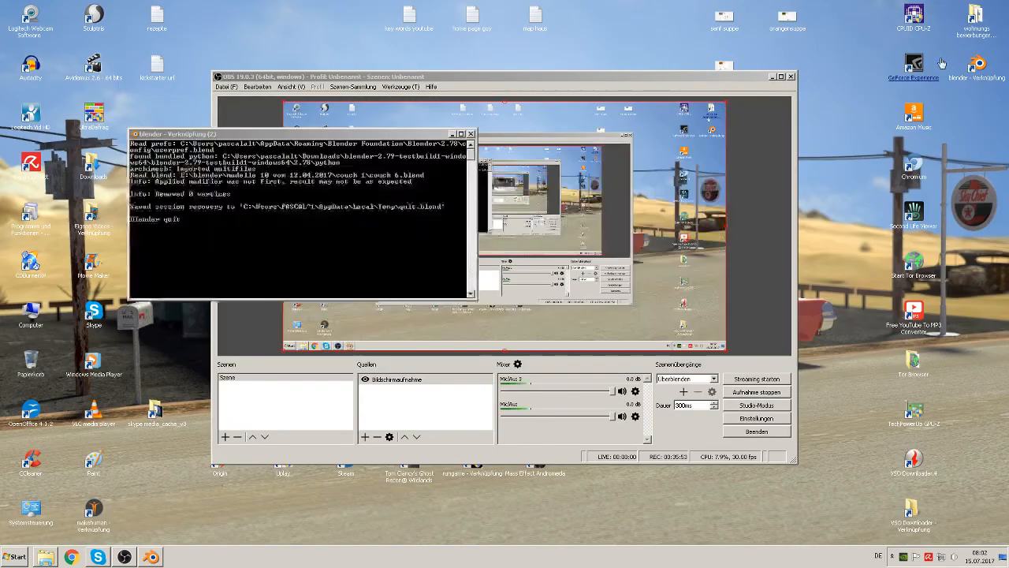